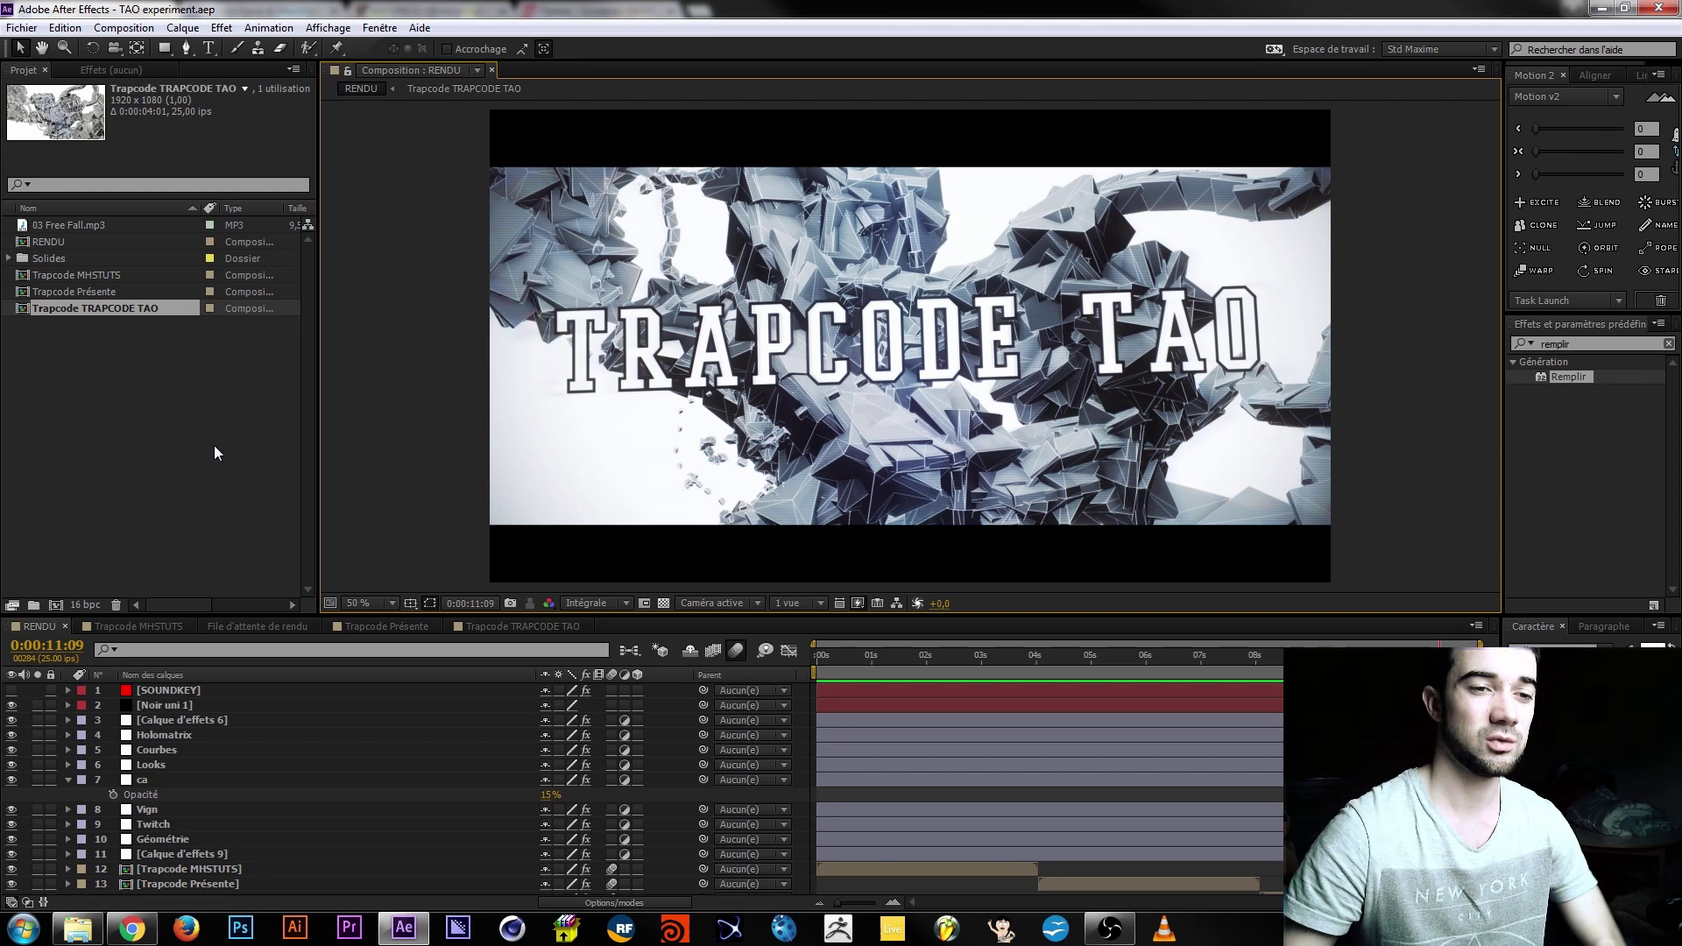
Leave the TAO experiment project and start a new empty project.
{"action": "left_click_drag", "start_coordinate": [1275, 655], "coordinate": [1396, 657]}
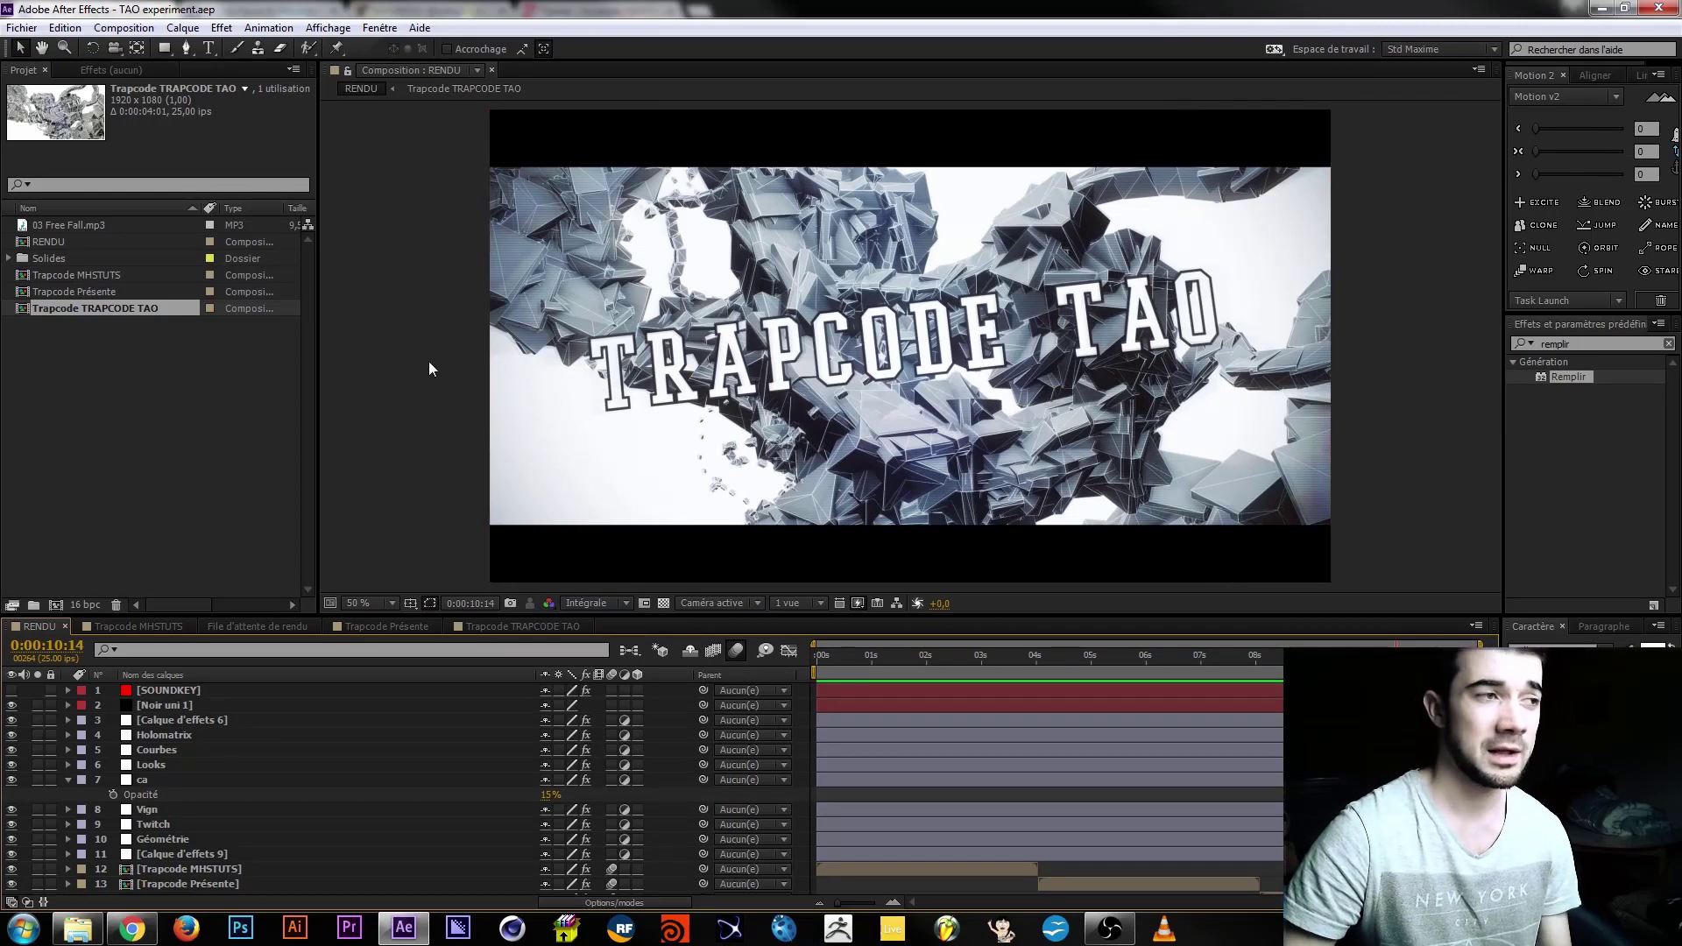
{"action": "left_click", "coordinate": [21, 27]}
{"action": "mouse_move", "coordinate": [245, 53]}
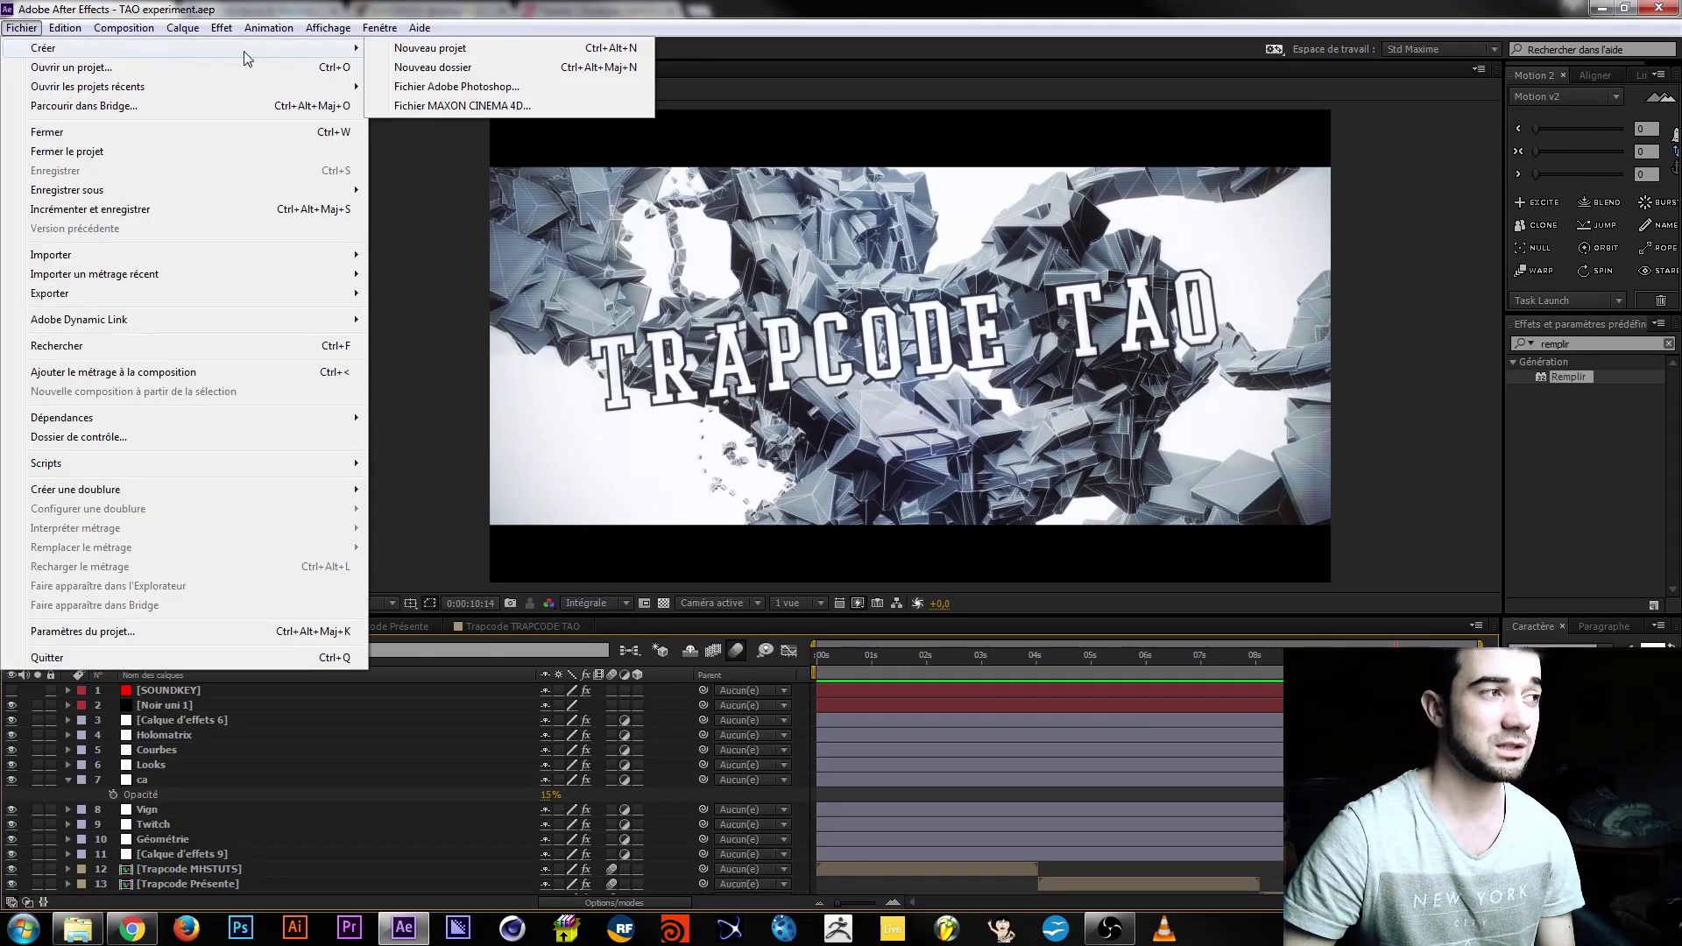
{"action": "left_click", "coordinate": [442, 50]}
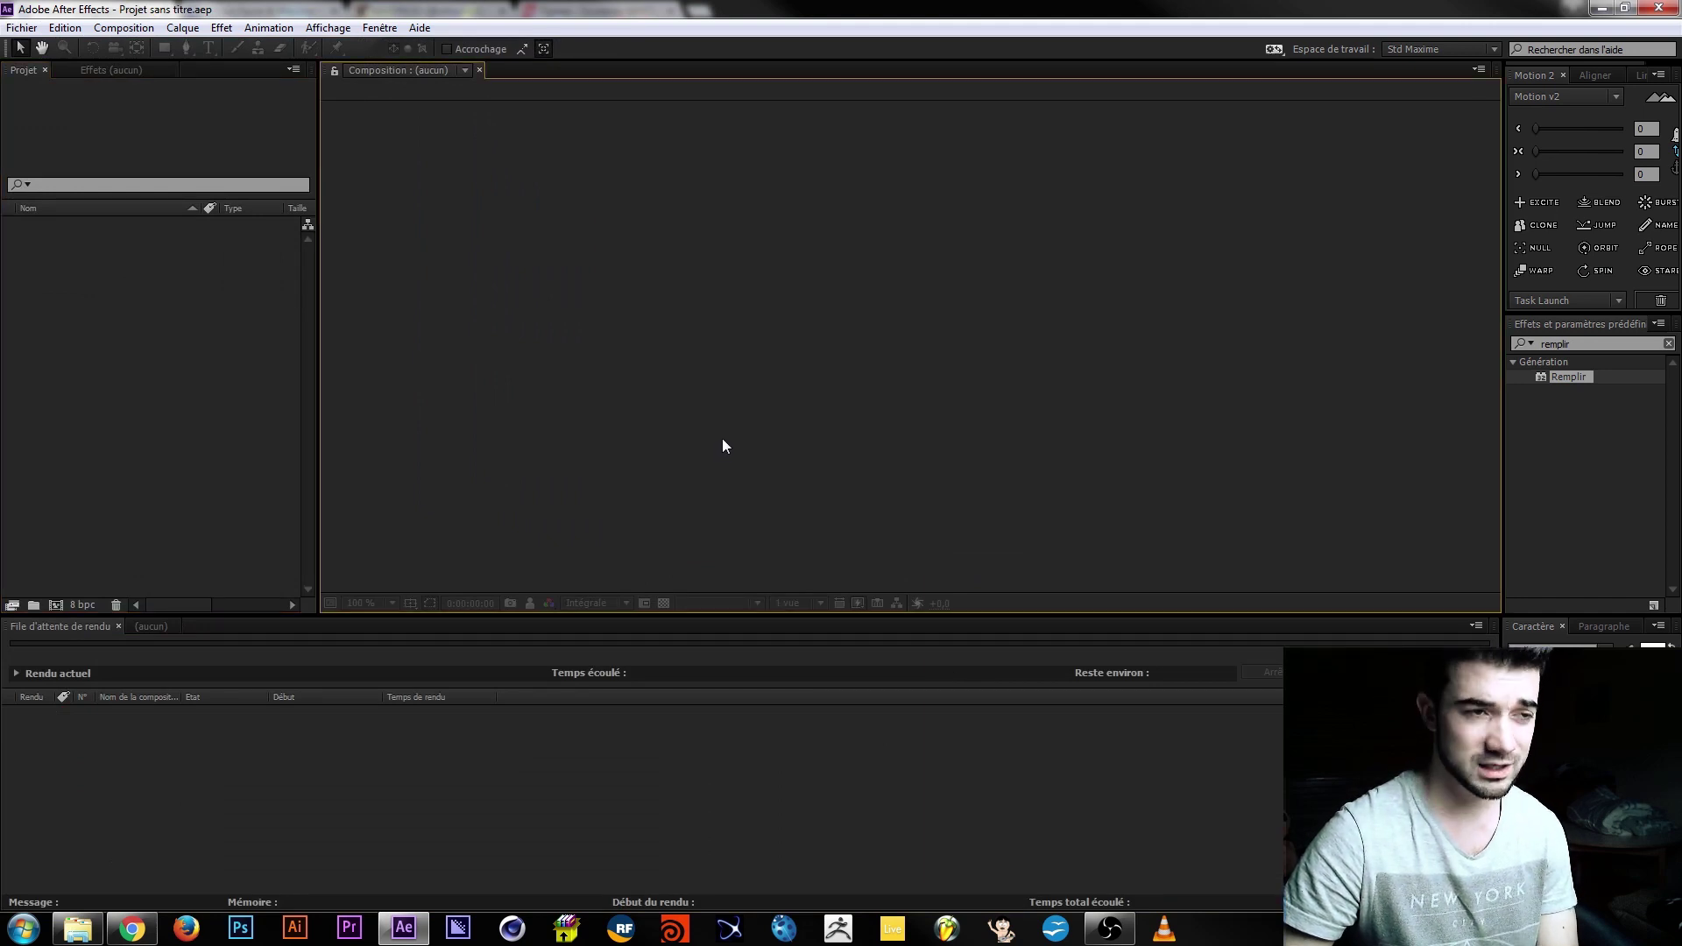
Create a composition named Principale with the HDTV 1080 25 preset and set the project's colour depth to 16 bpc.
{"action": "key", "text": "ctrl+n"}
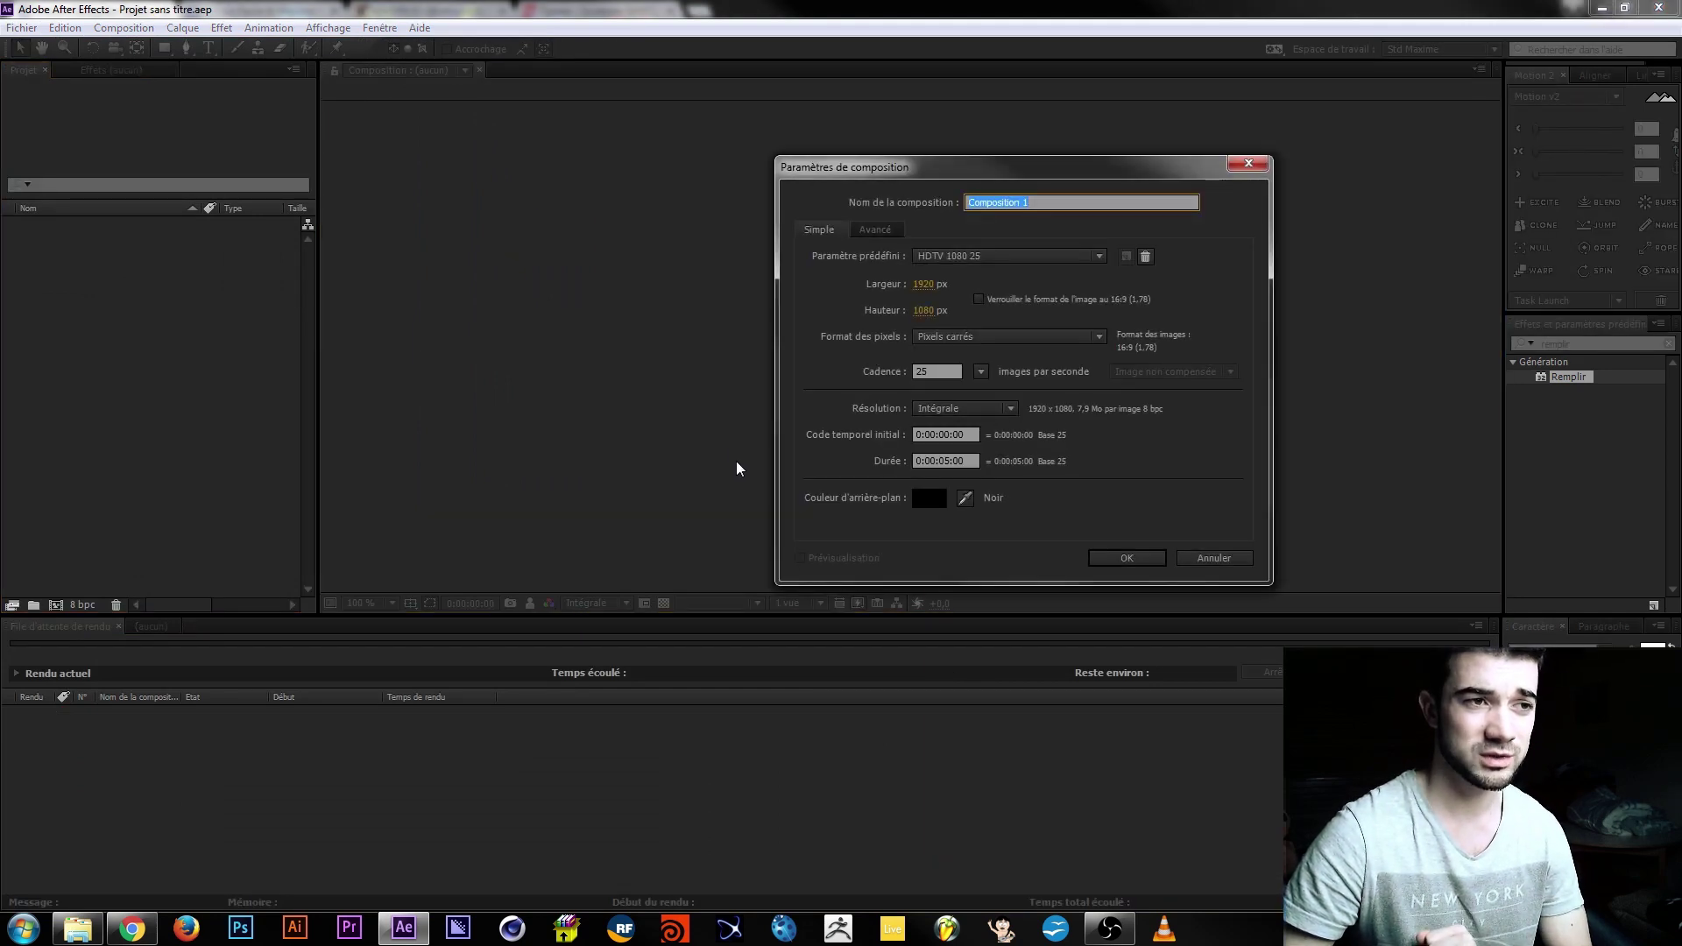
{"action": "type", "text": "Pri"}
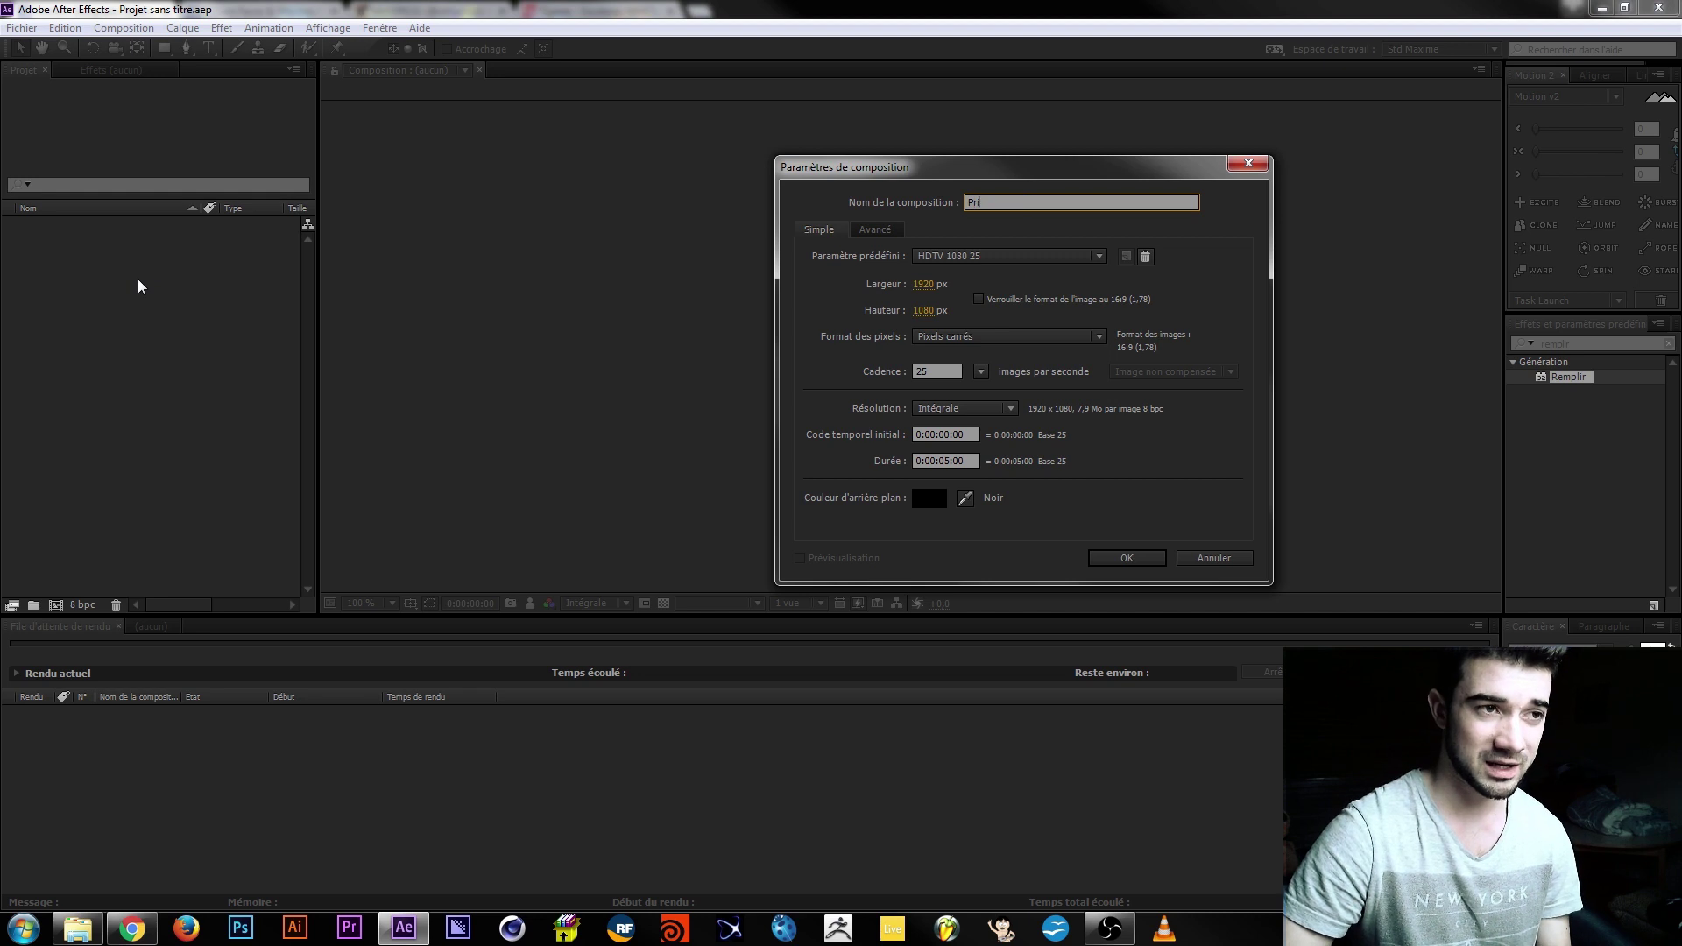
{"action": "type", "text": "ncipale"}
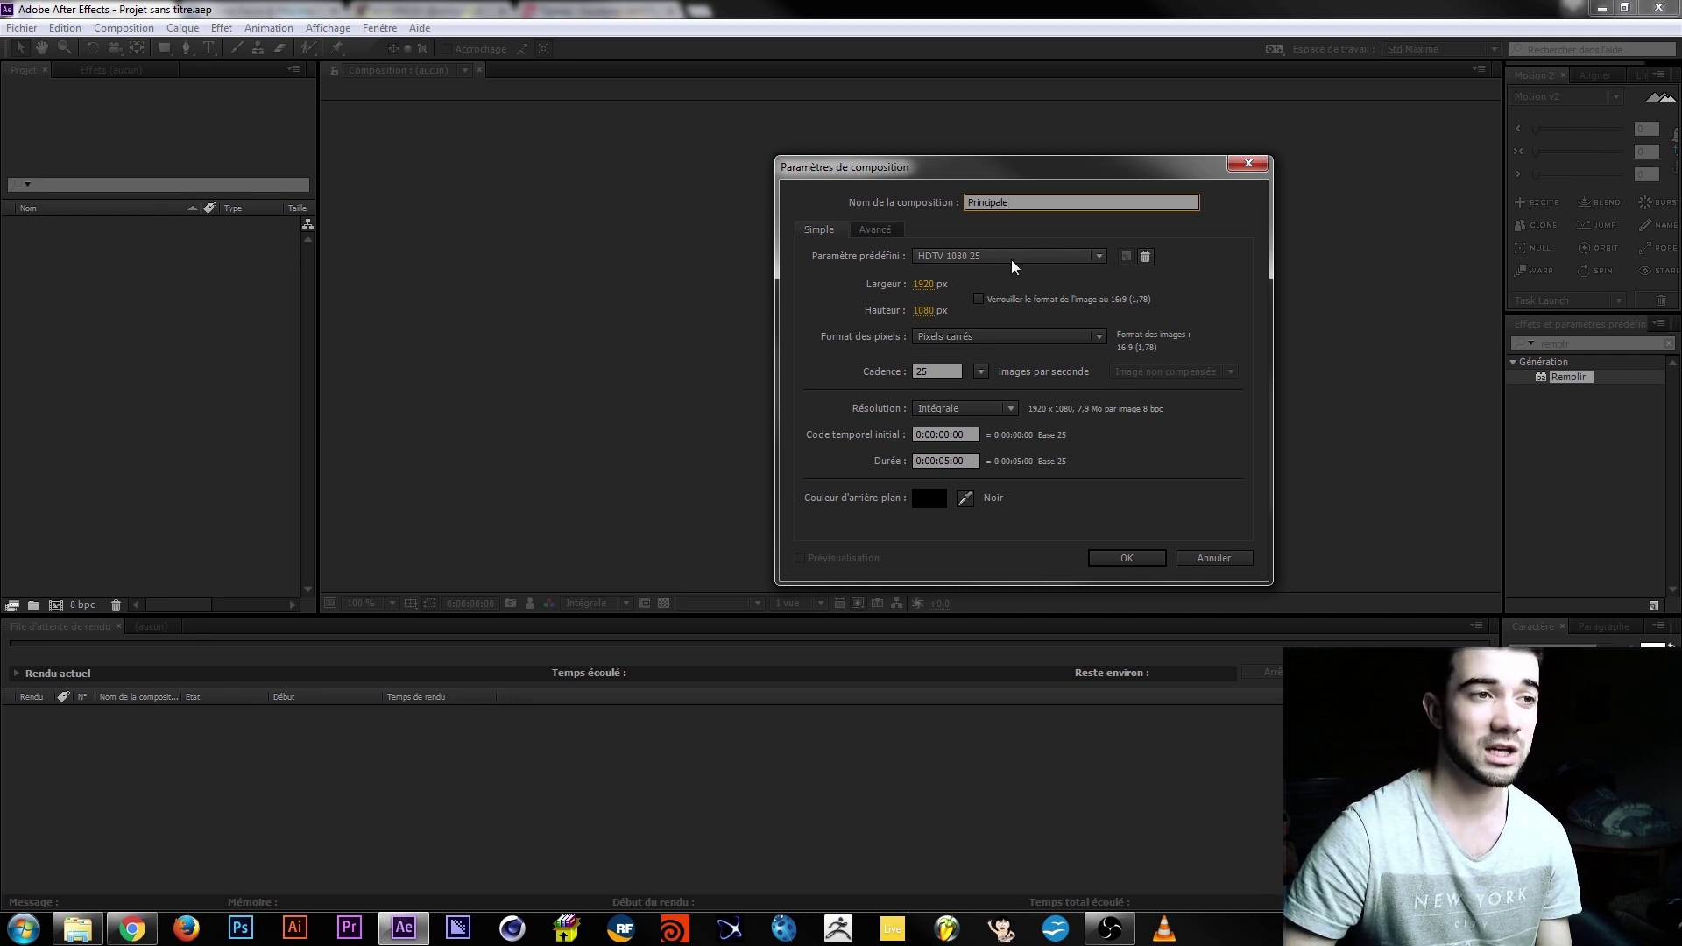
{"action": "left_click", "coordinate": [971, 255]}
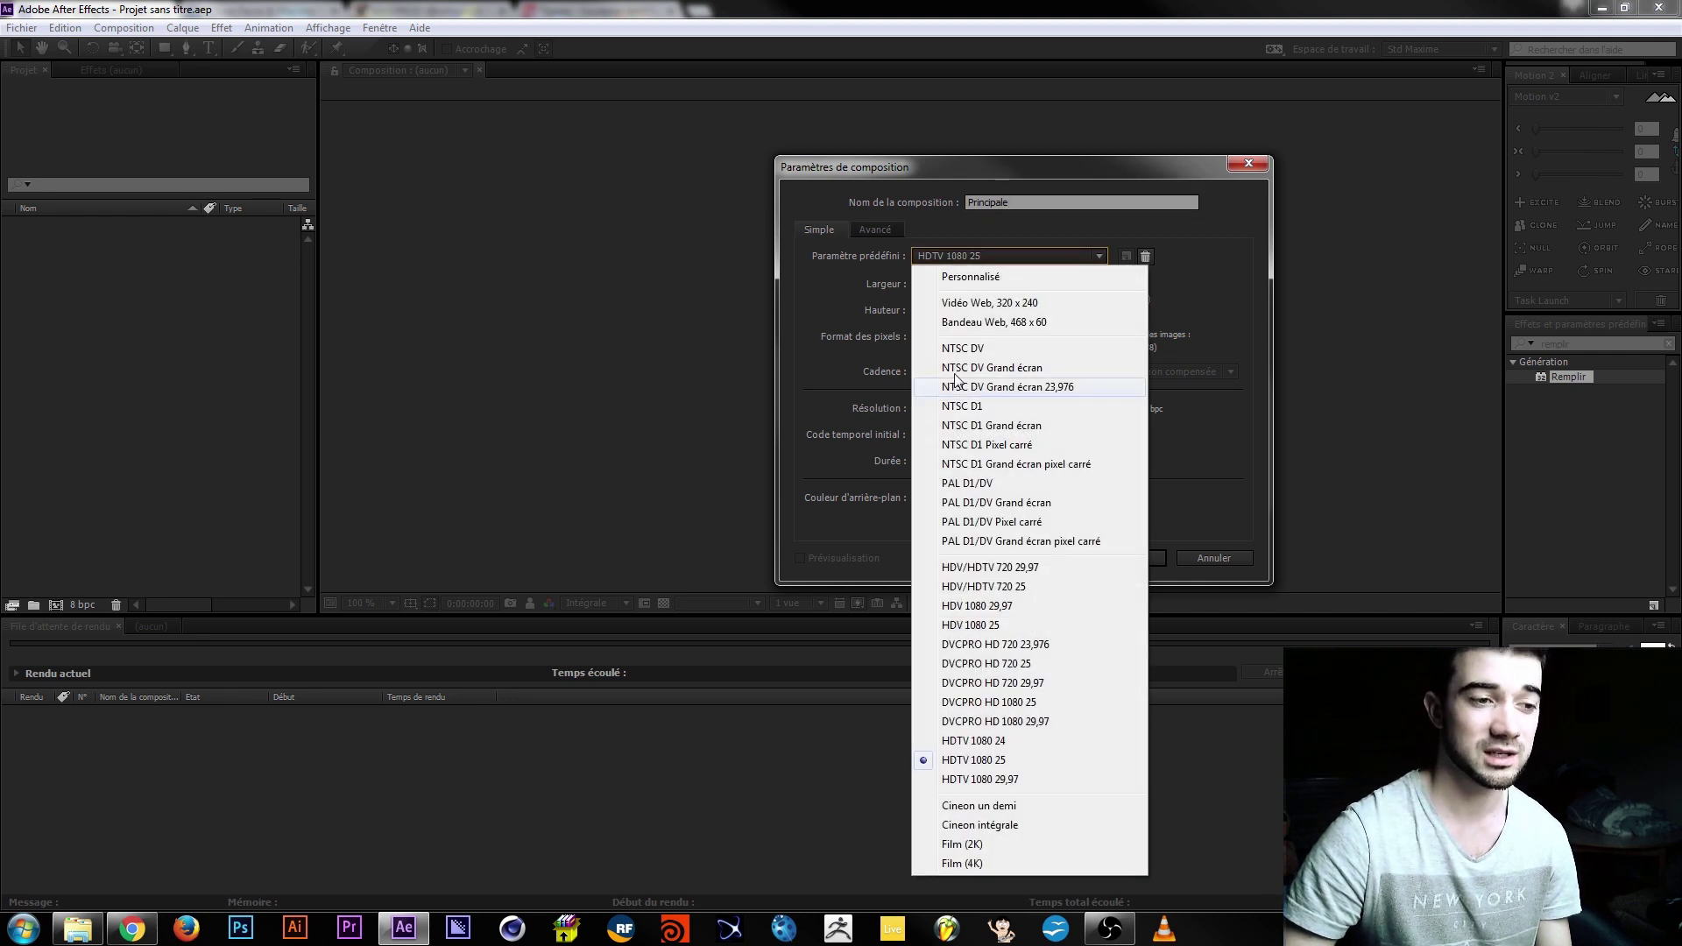
{"action": "left_click", "coordinate": [976, 764]}
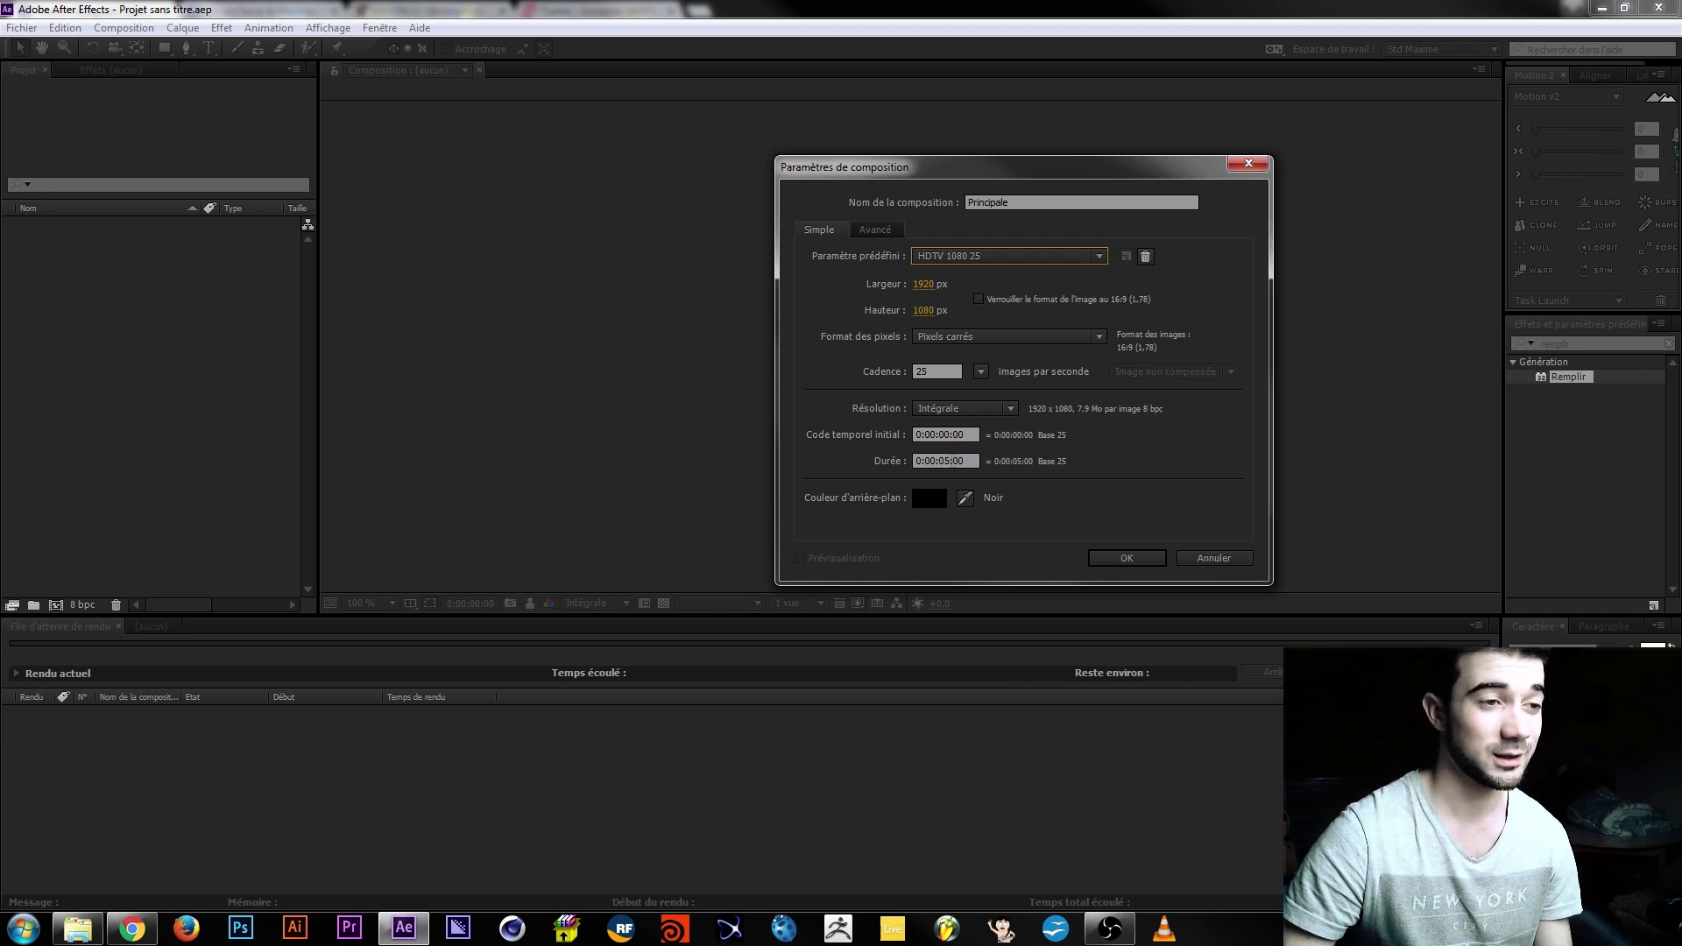
{"action": "left_click", "coordinate": [1136, 562]}
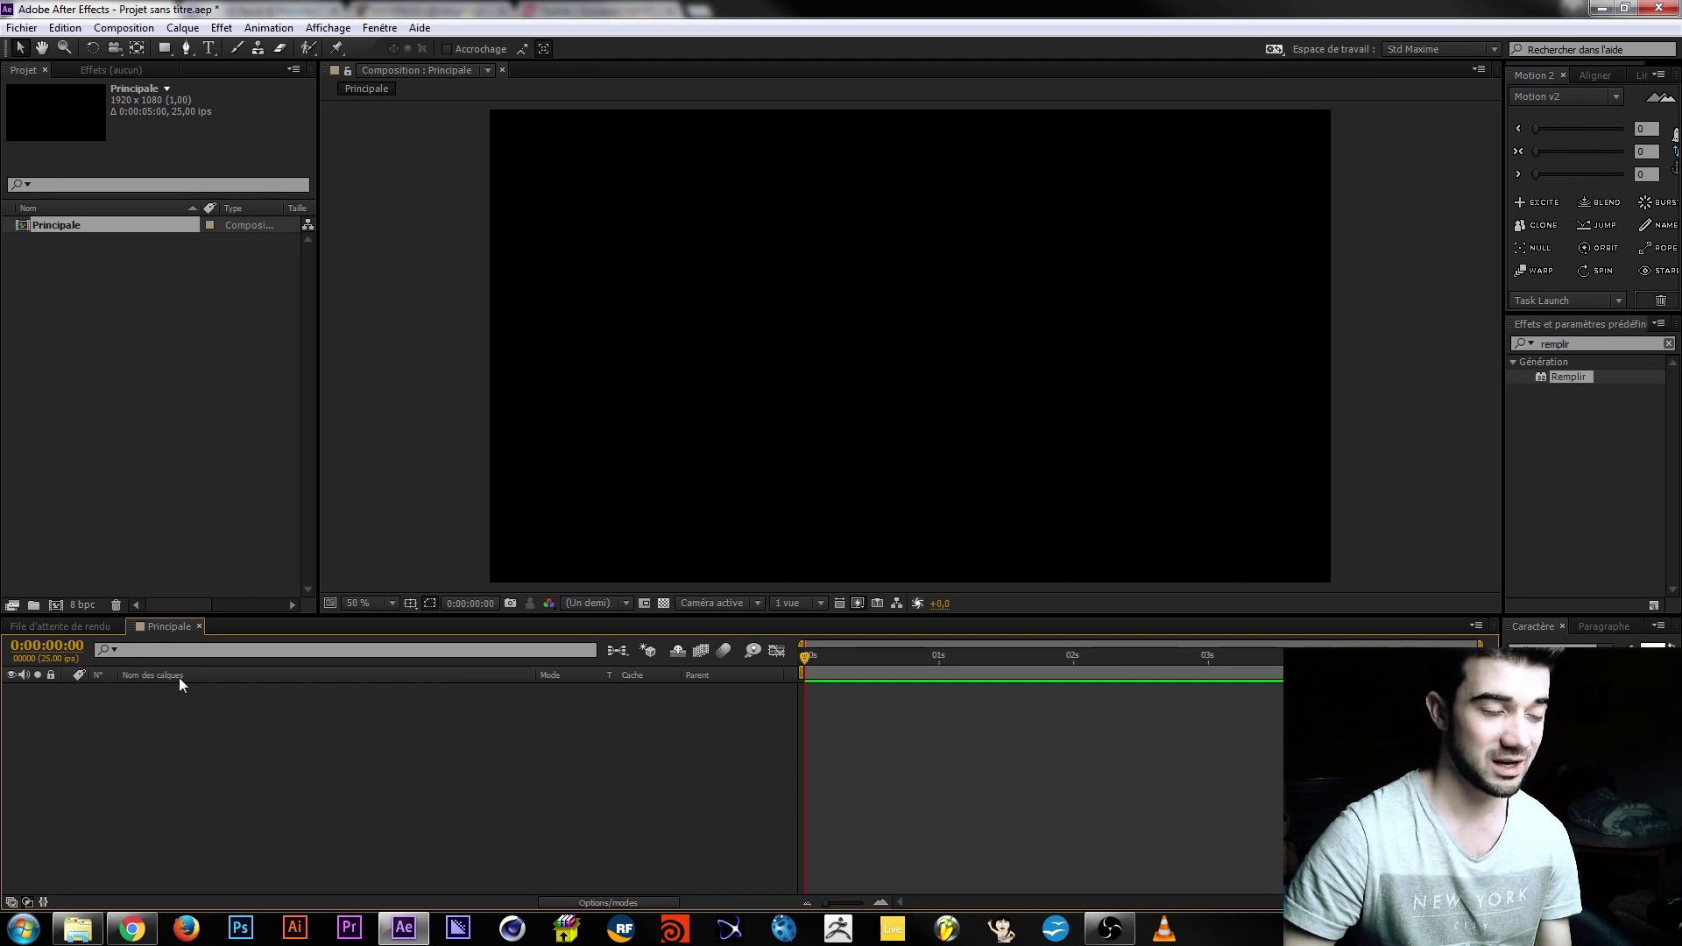
{"action": "left_click", "coordinate": [83, 605], "text": "alt"}
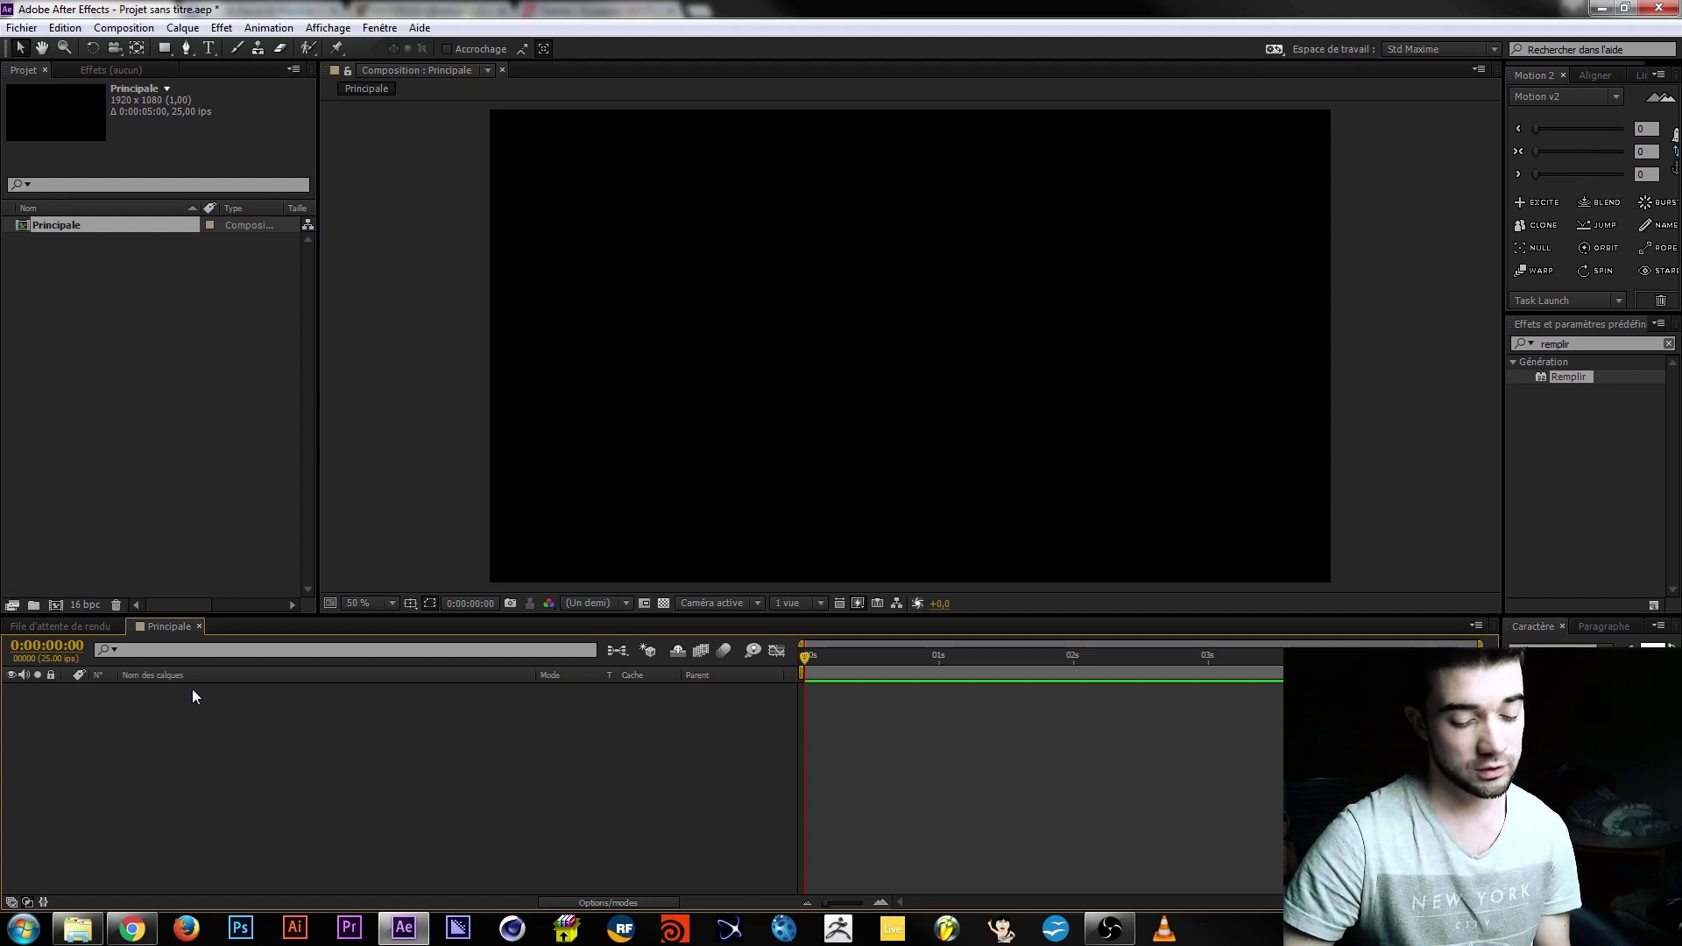
Add a white (FFFFFF) full-frame solid named BG to the Principale composition.
{"action": "key", "text": "ctrl+y"}
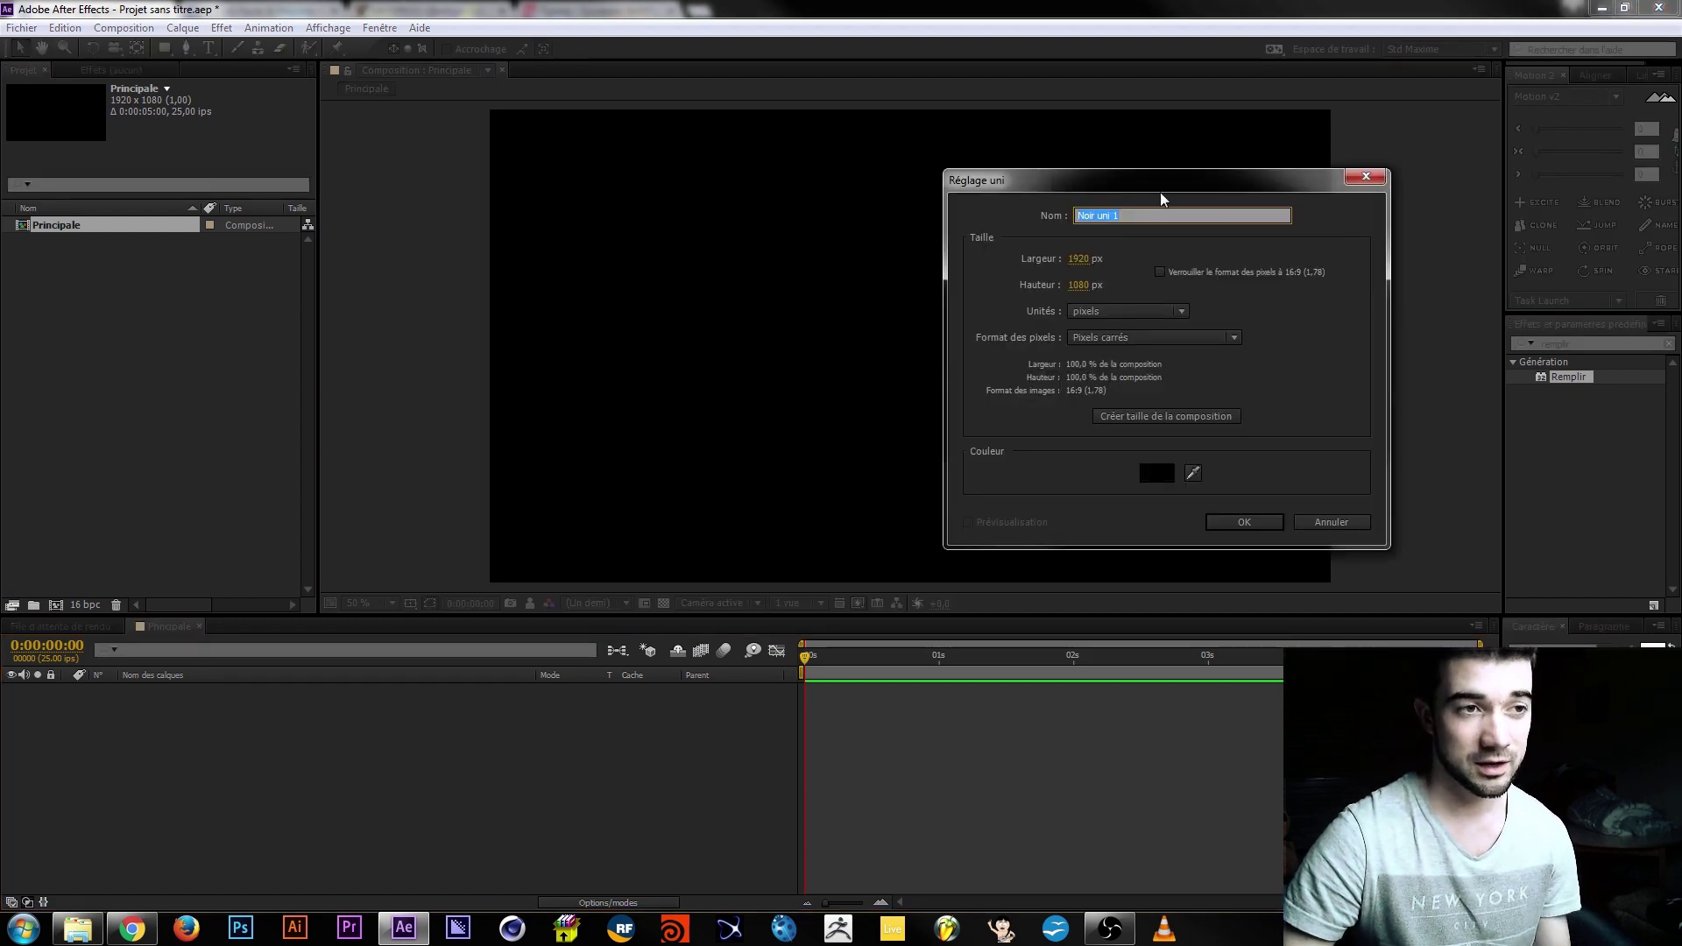
{"action": "type", "text": "BG"}
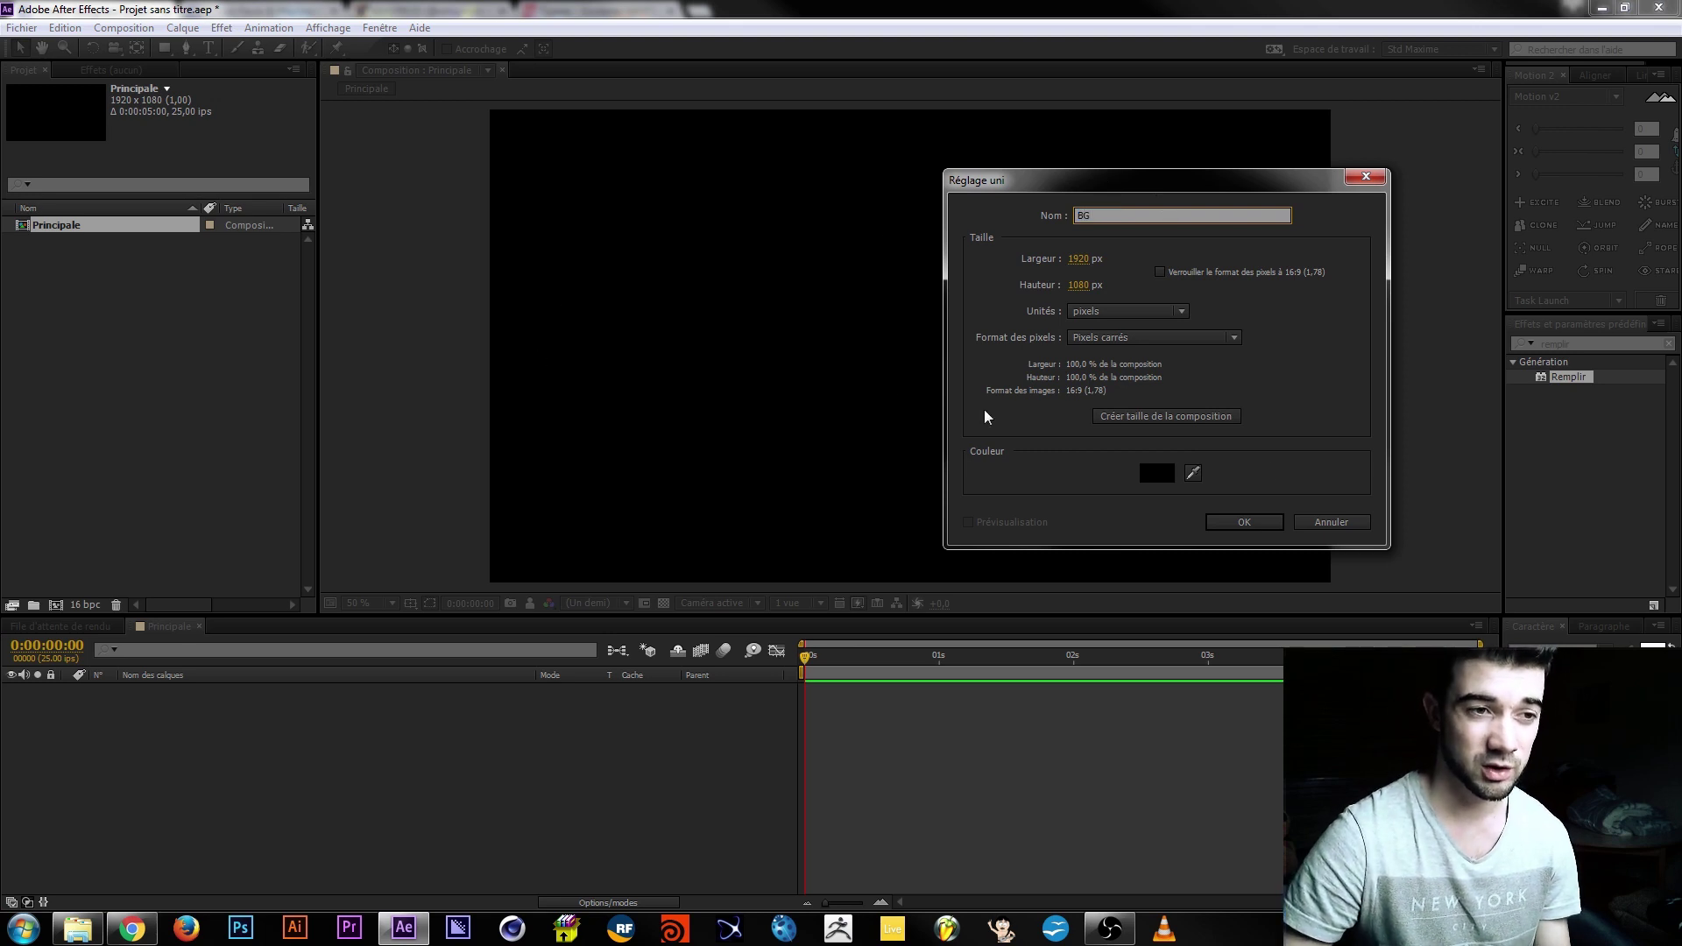
{"action": "left_click", "coordinate": [1158, 473]}
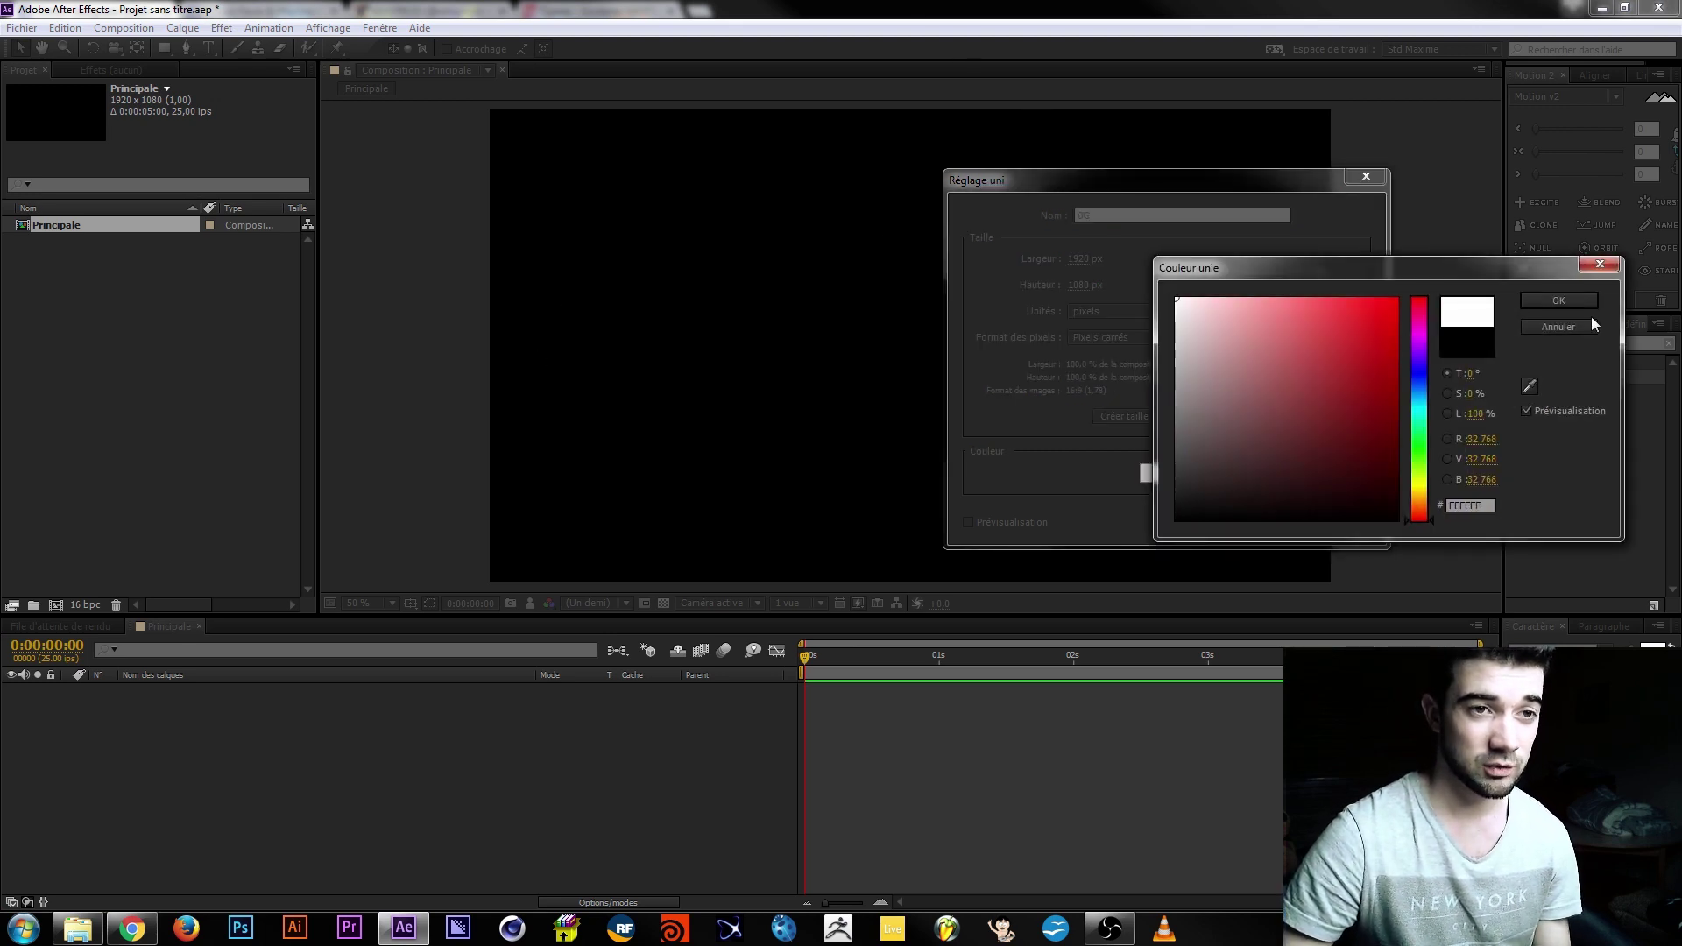
{"action": "left_click", "coordinate": [1540, 300]}
{"action": "left_click", "coordinate": [1220, 526]}
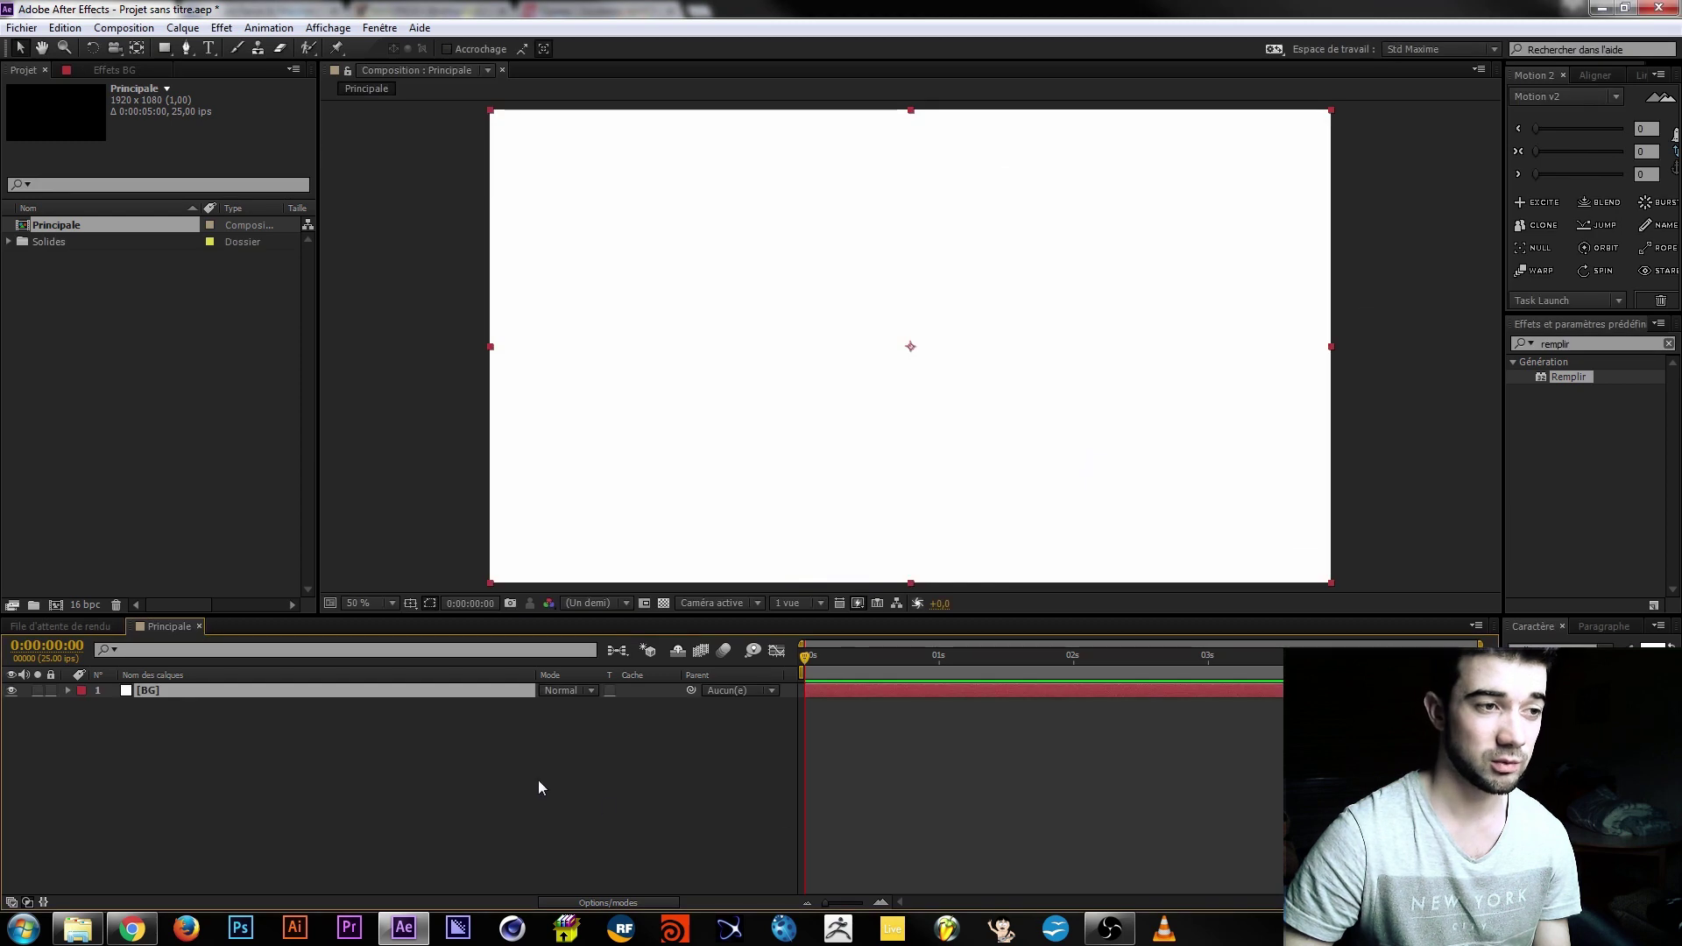
{"action": "left_click", "coordinate": [79, 750]}
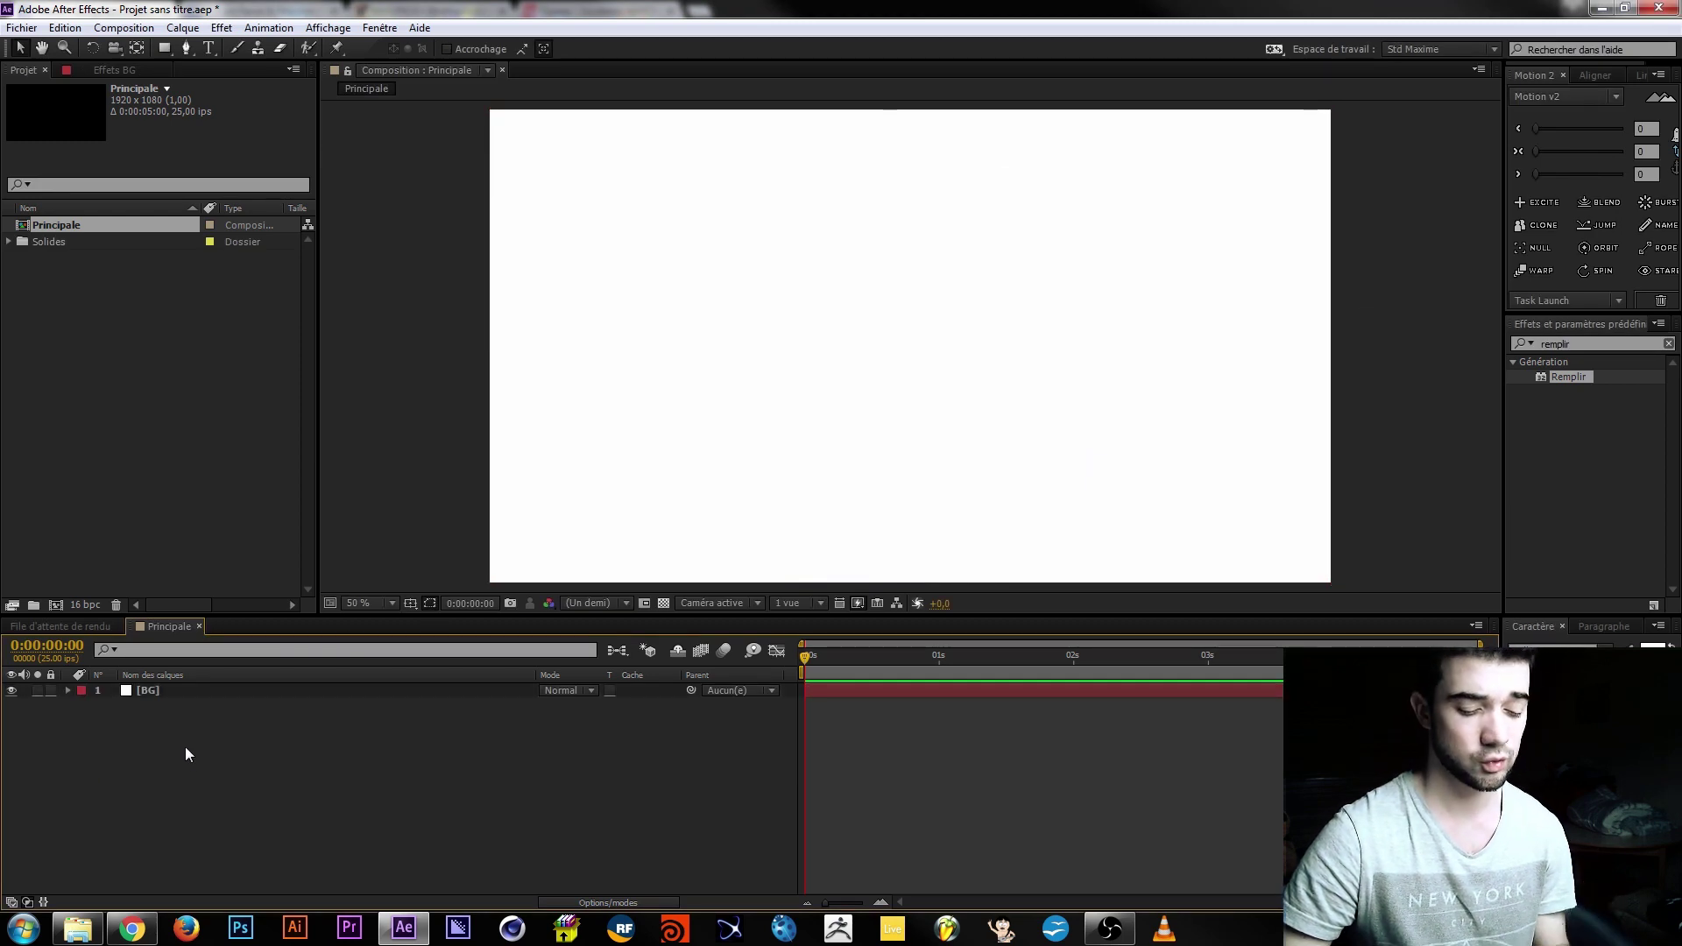
Add a bright green (54FF00) full-frame solid named TAO above the BG layer.
{"action": "key", "text": "ctrl+y"}
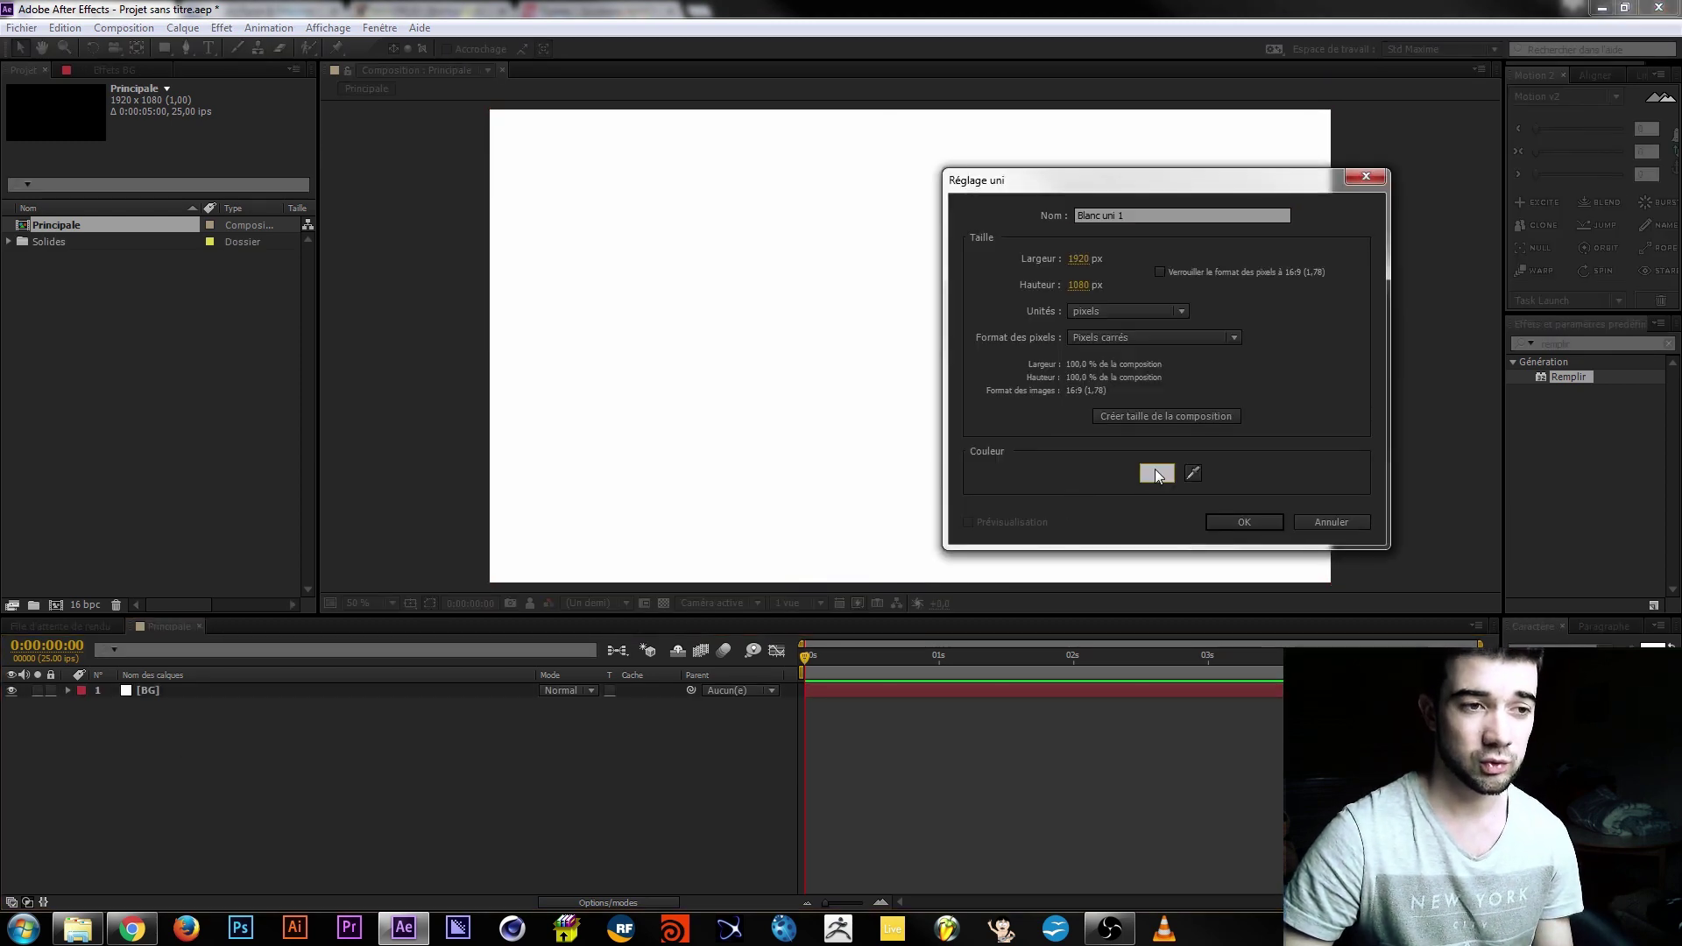
{"action": "left_click", "coordinate": [1146, 473]}
{"action": "left_click", "coordinate": [1423, 458]}
{"action": "left_click_drag", "start_coordinate": [1377, 329], "coordinate": [1525, 200]}
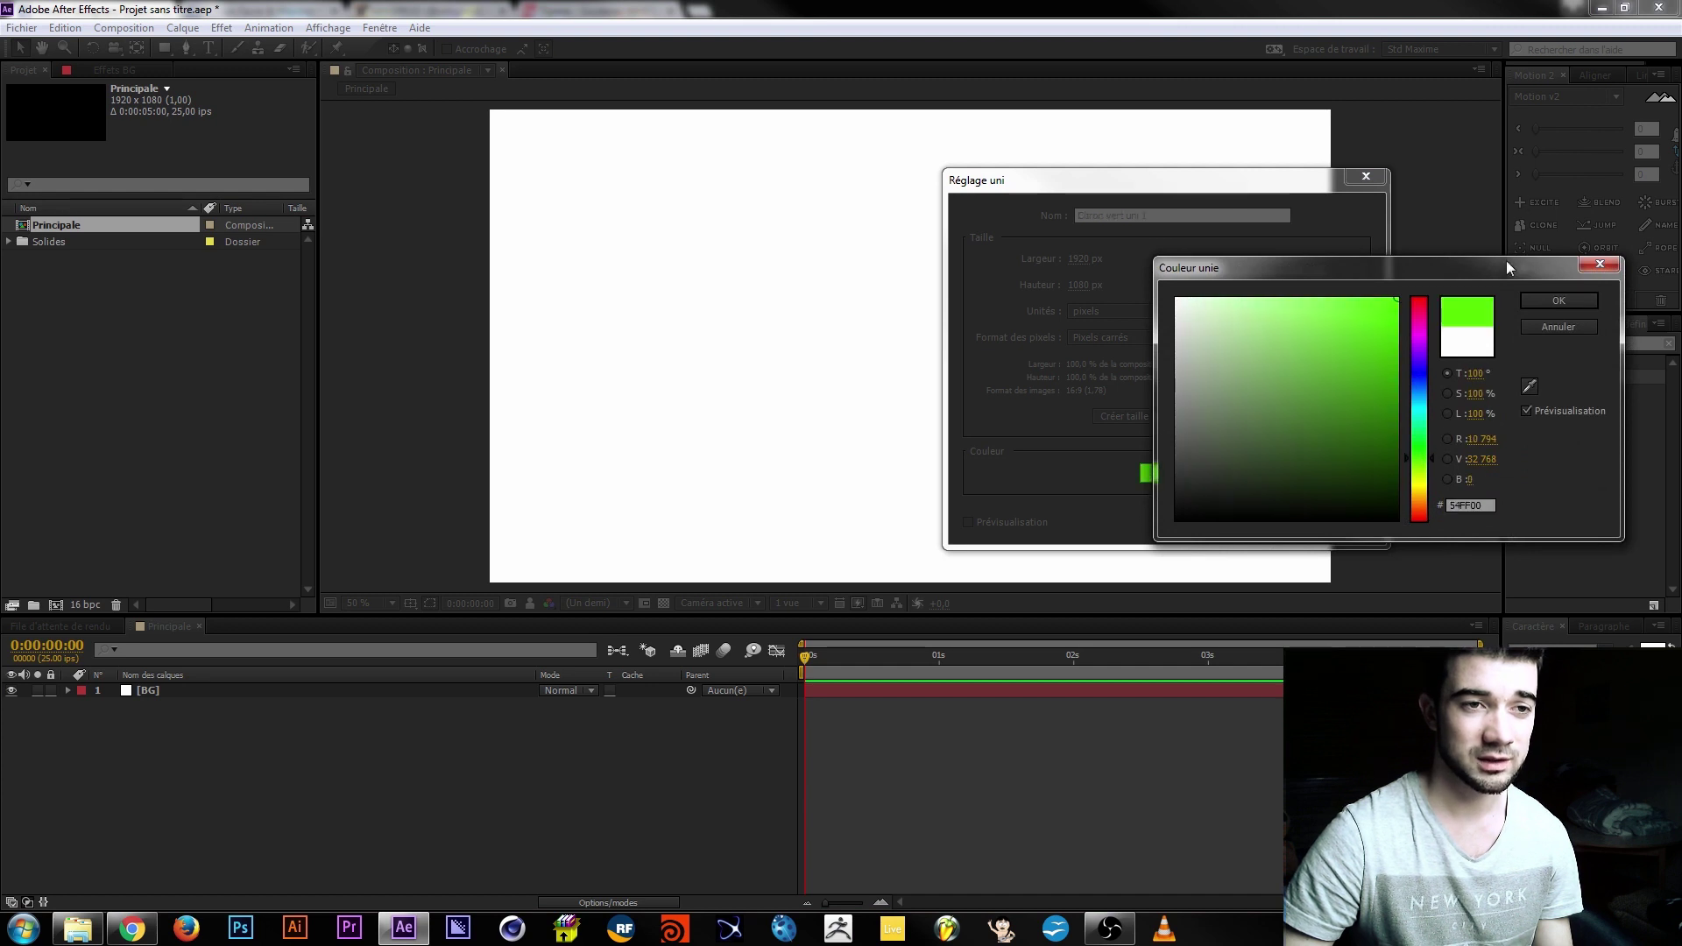
{"action": "left_click", "coordinate": [1558, 306]}
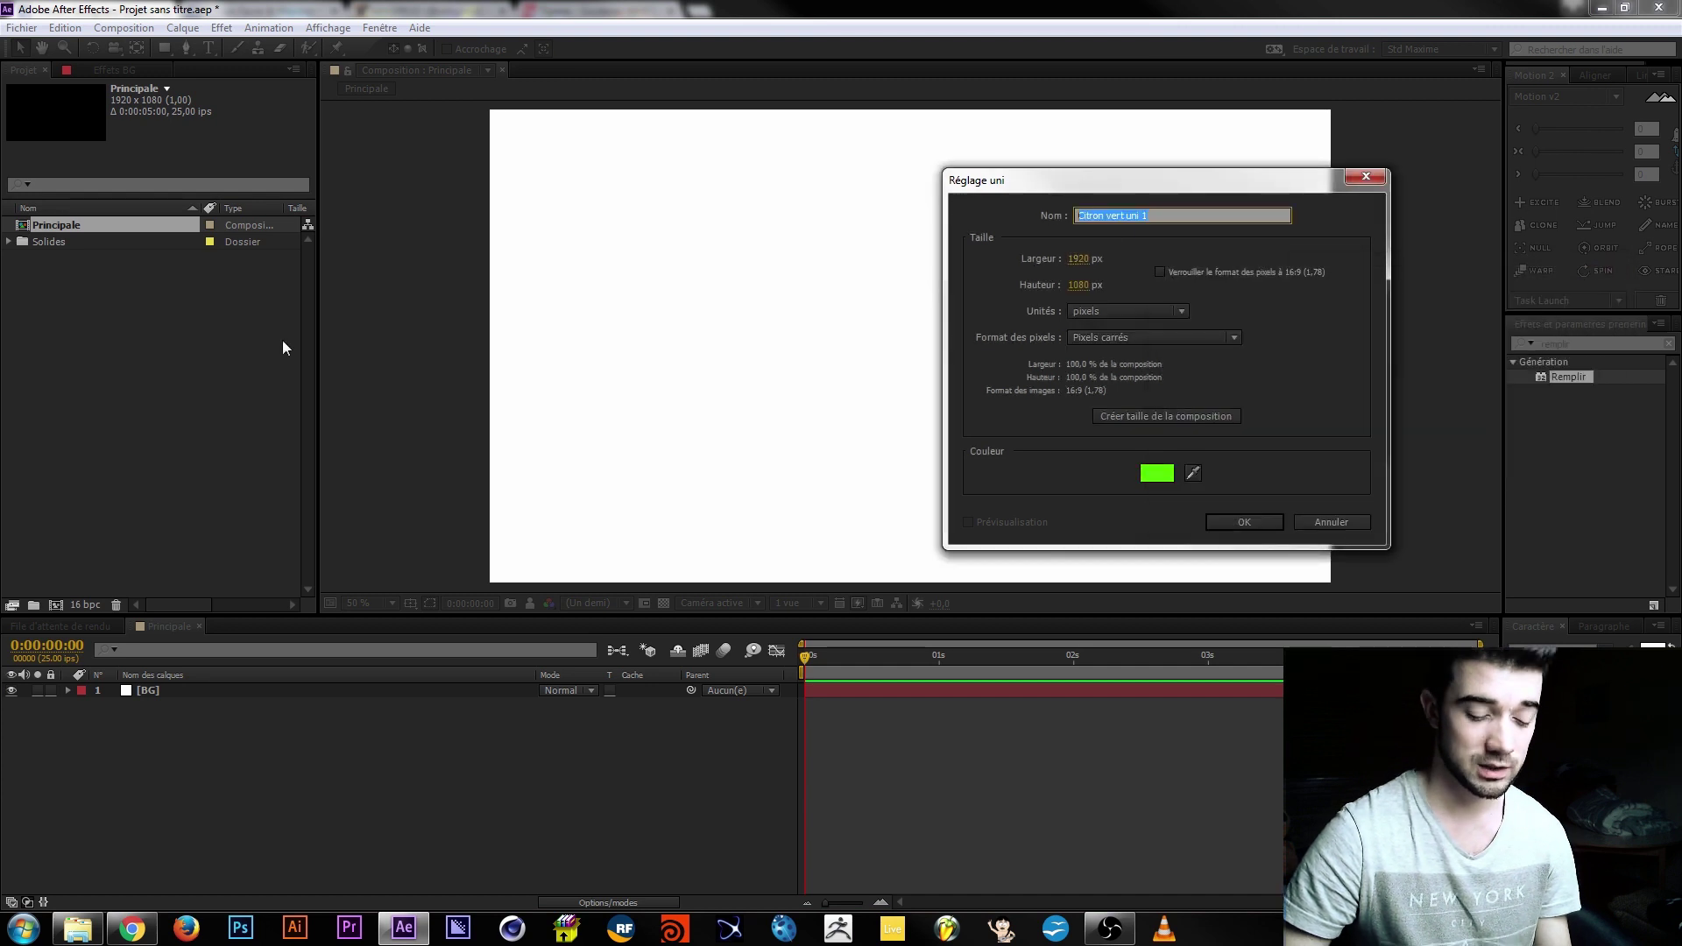
{"action": "type", "text": "TAO"}
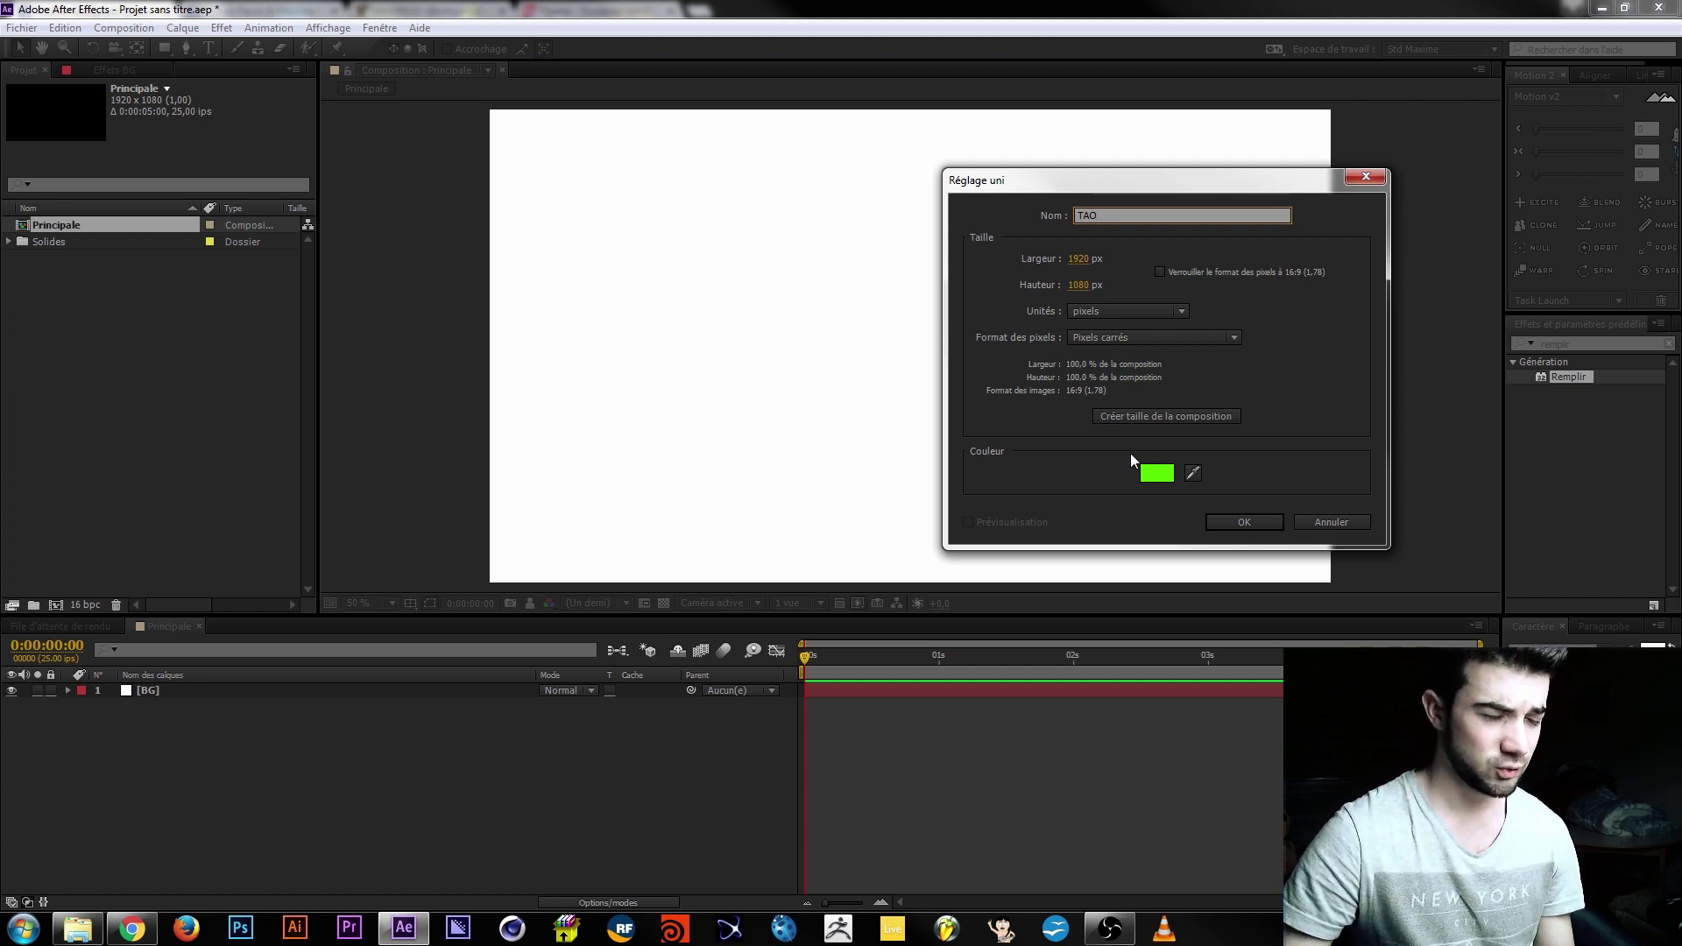
{"action": "left_click", "coordinate": [1224, 522]}
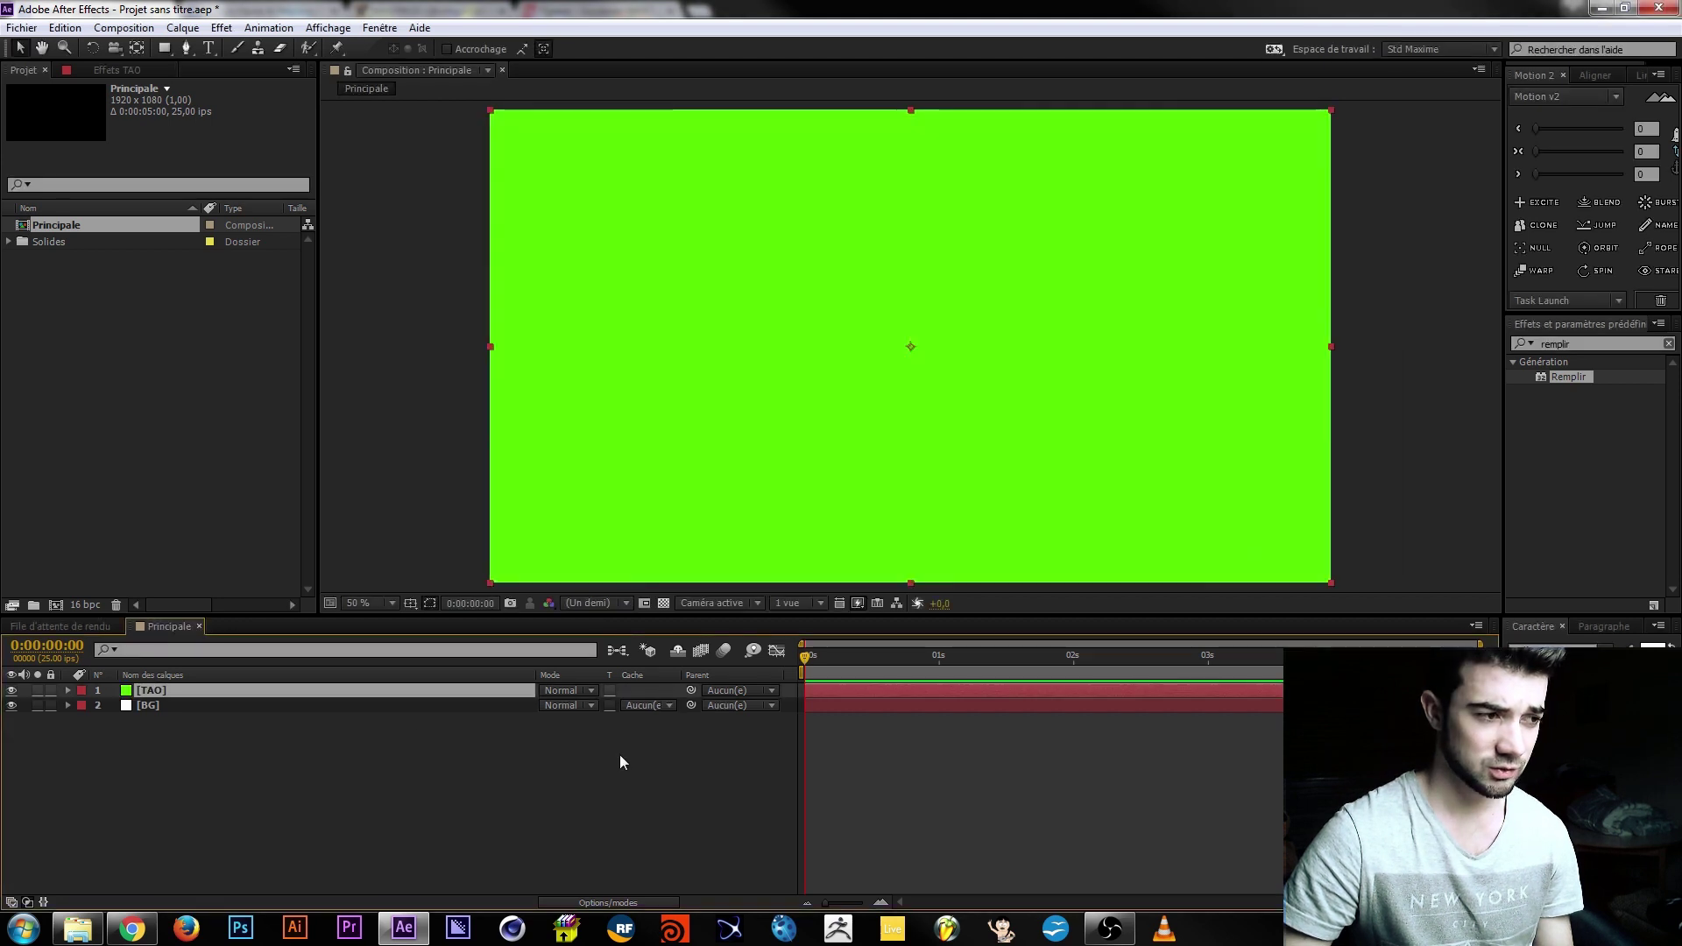
Find the Trapcode Tao effect by searching for "tao" and apply it to the TAO layer.
{"action": "left_click", "coordinate": [1590, 344]}
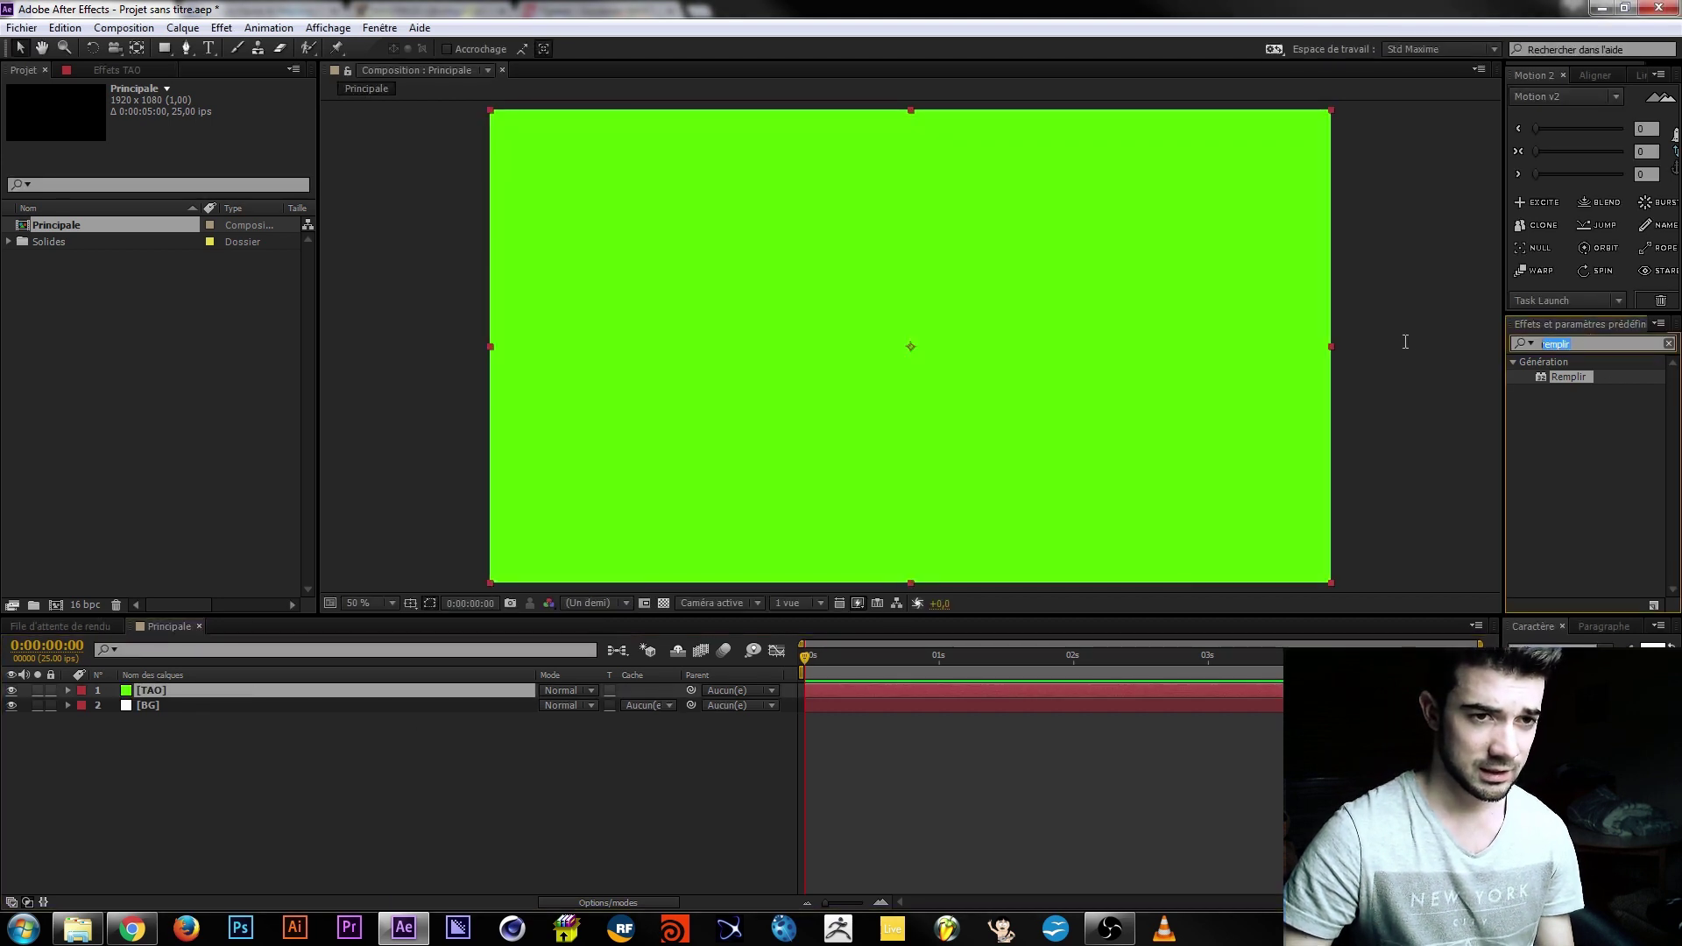
{"action": "type", "text": "tao"}
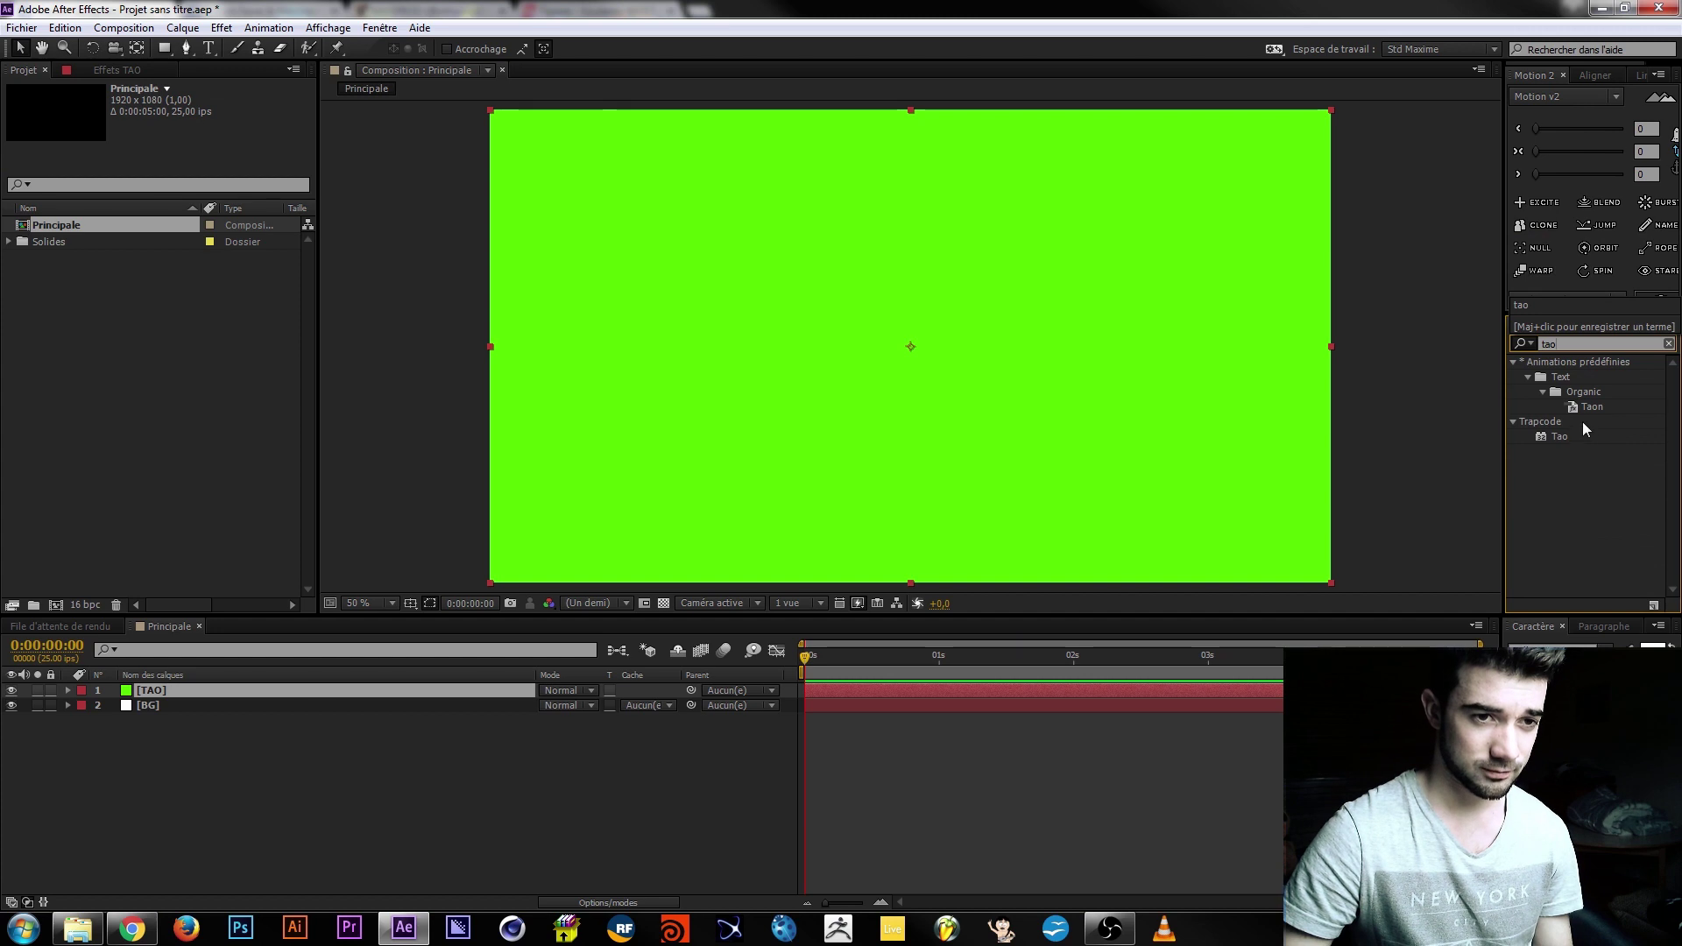
{"action": "double_click", "coordinate": [1563, 438]}
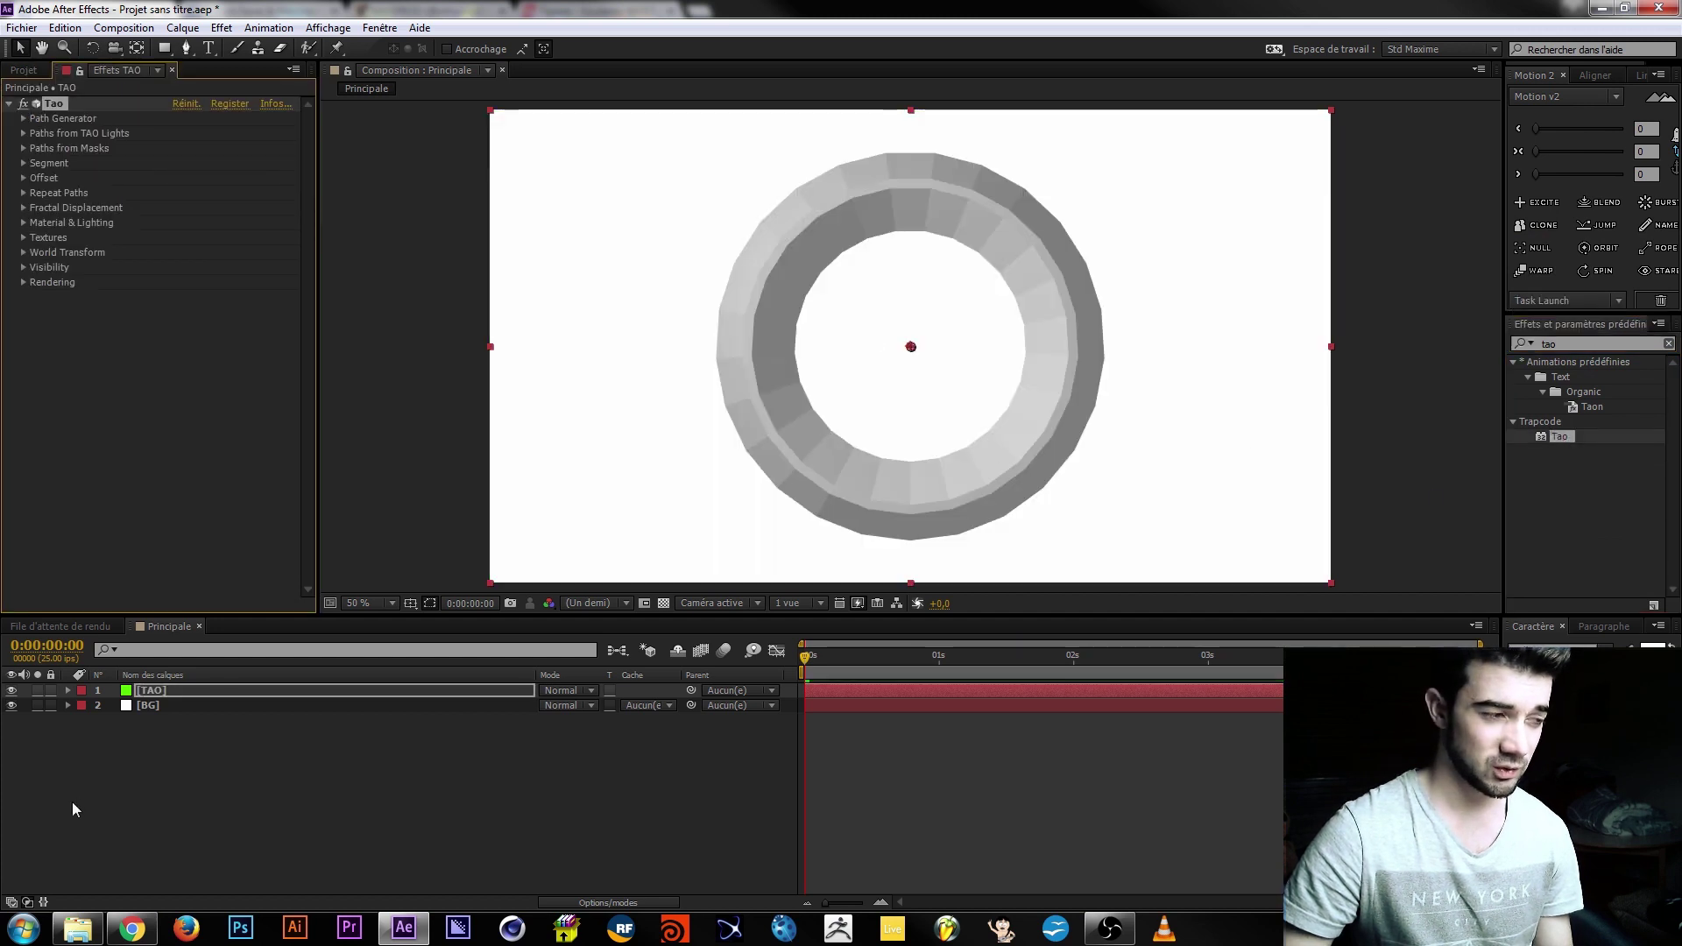
{"action": "left_click", "coordinate": [124, 729]}
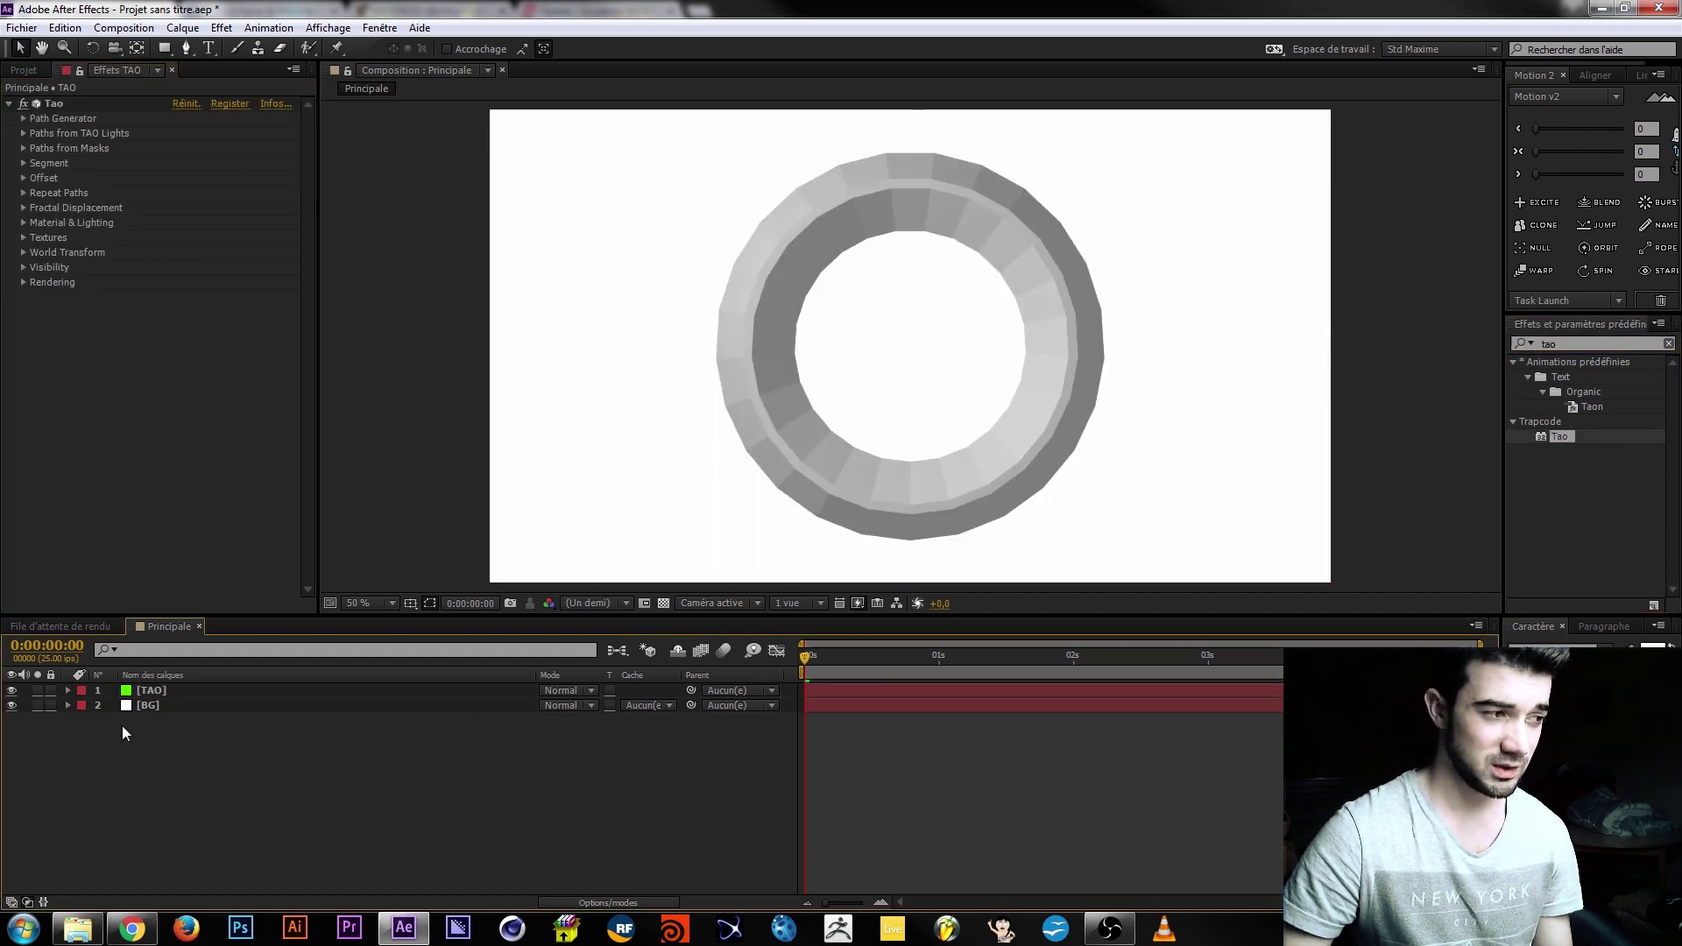
Add a two-node camera with the 35 mm preset to the composition.
{"action": "left_click", "coordinate": [183, 27]}
{"action": "mouse_move", "coordinate": [390, 52]}
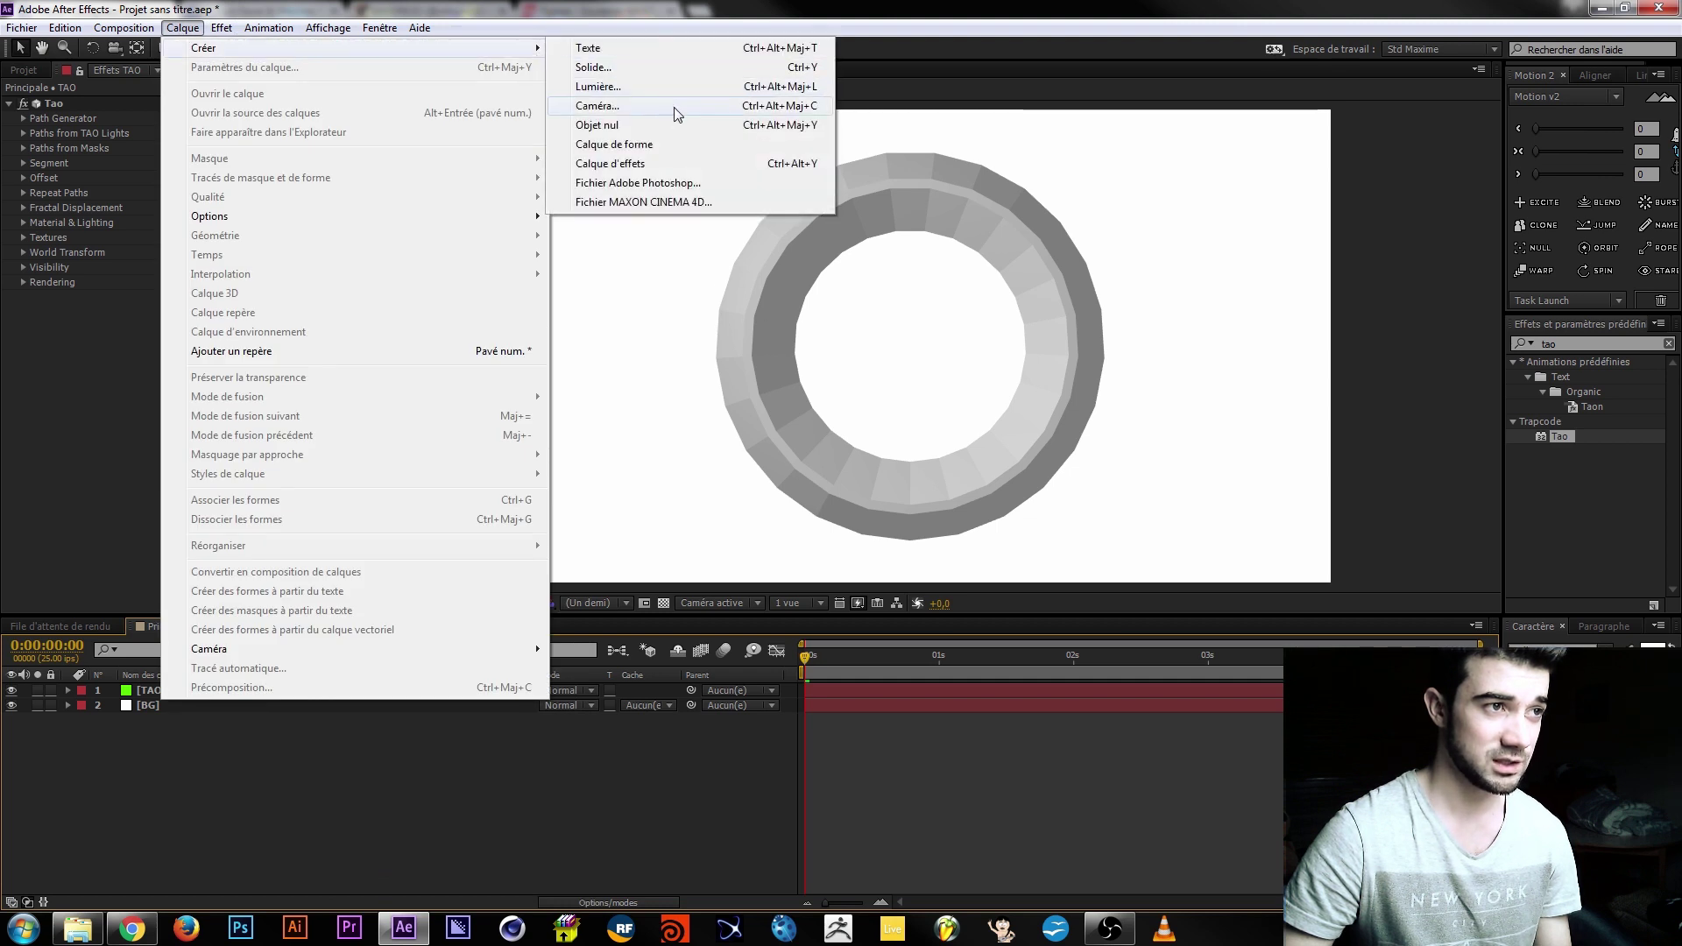
{"action": "left_click", "coordinate": [675, 107]}
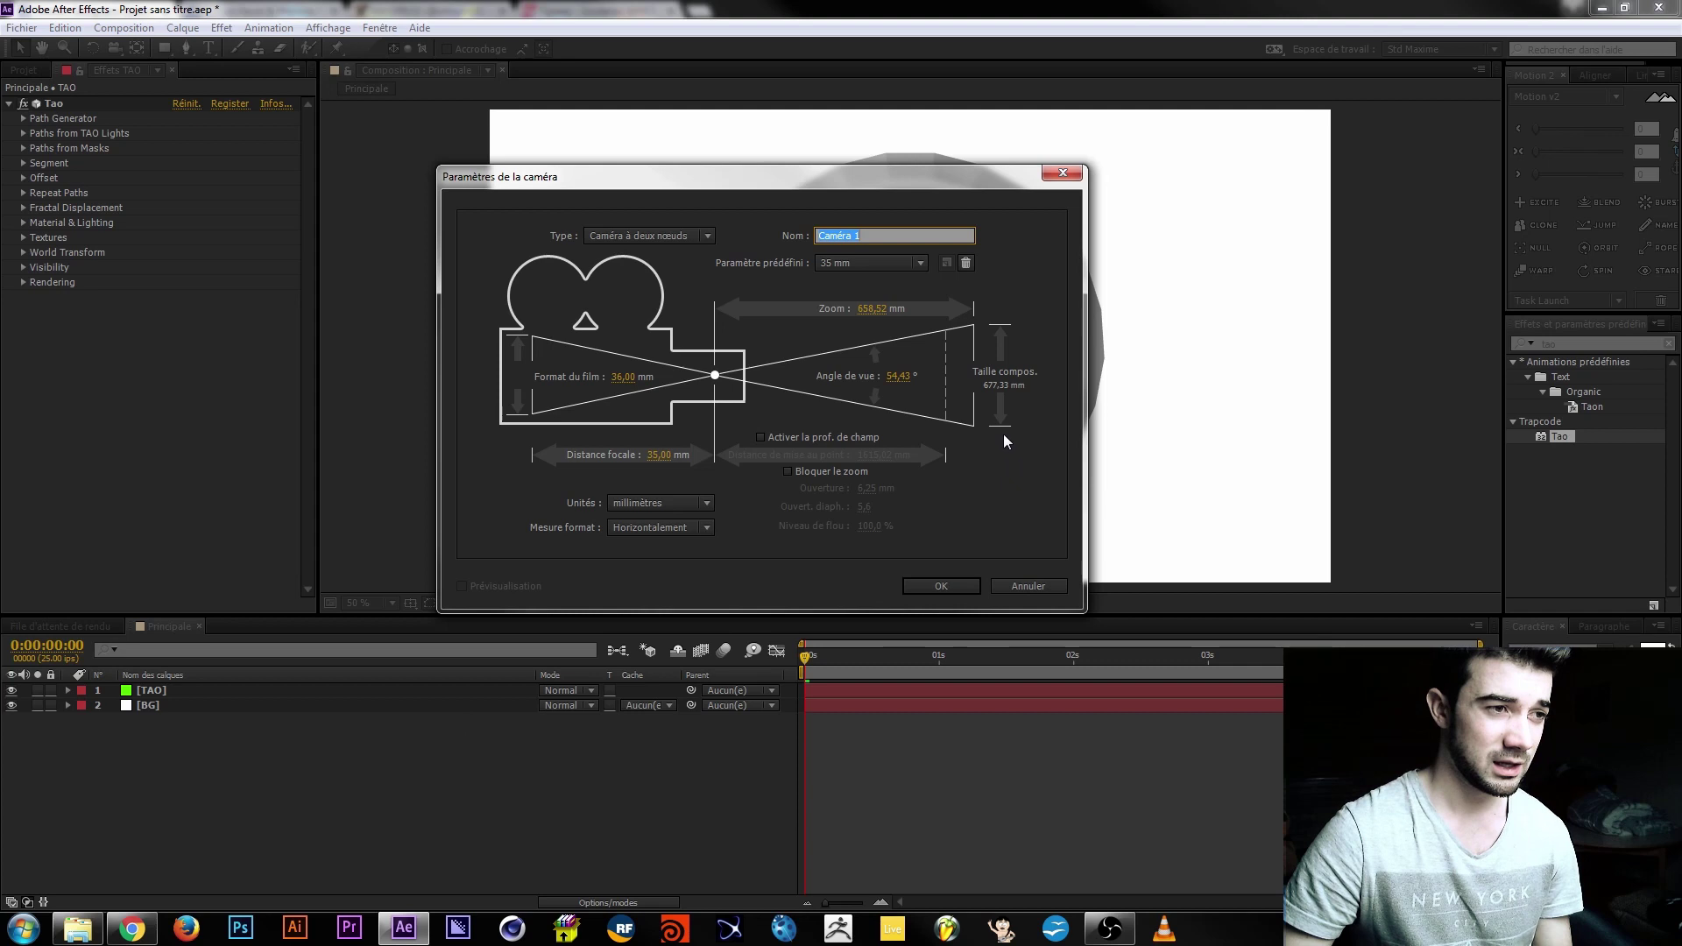
{"action": "left_click", "coordinate": [854, 262]}
{"action": "left_click", "coordinate": [862, 388]}
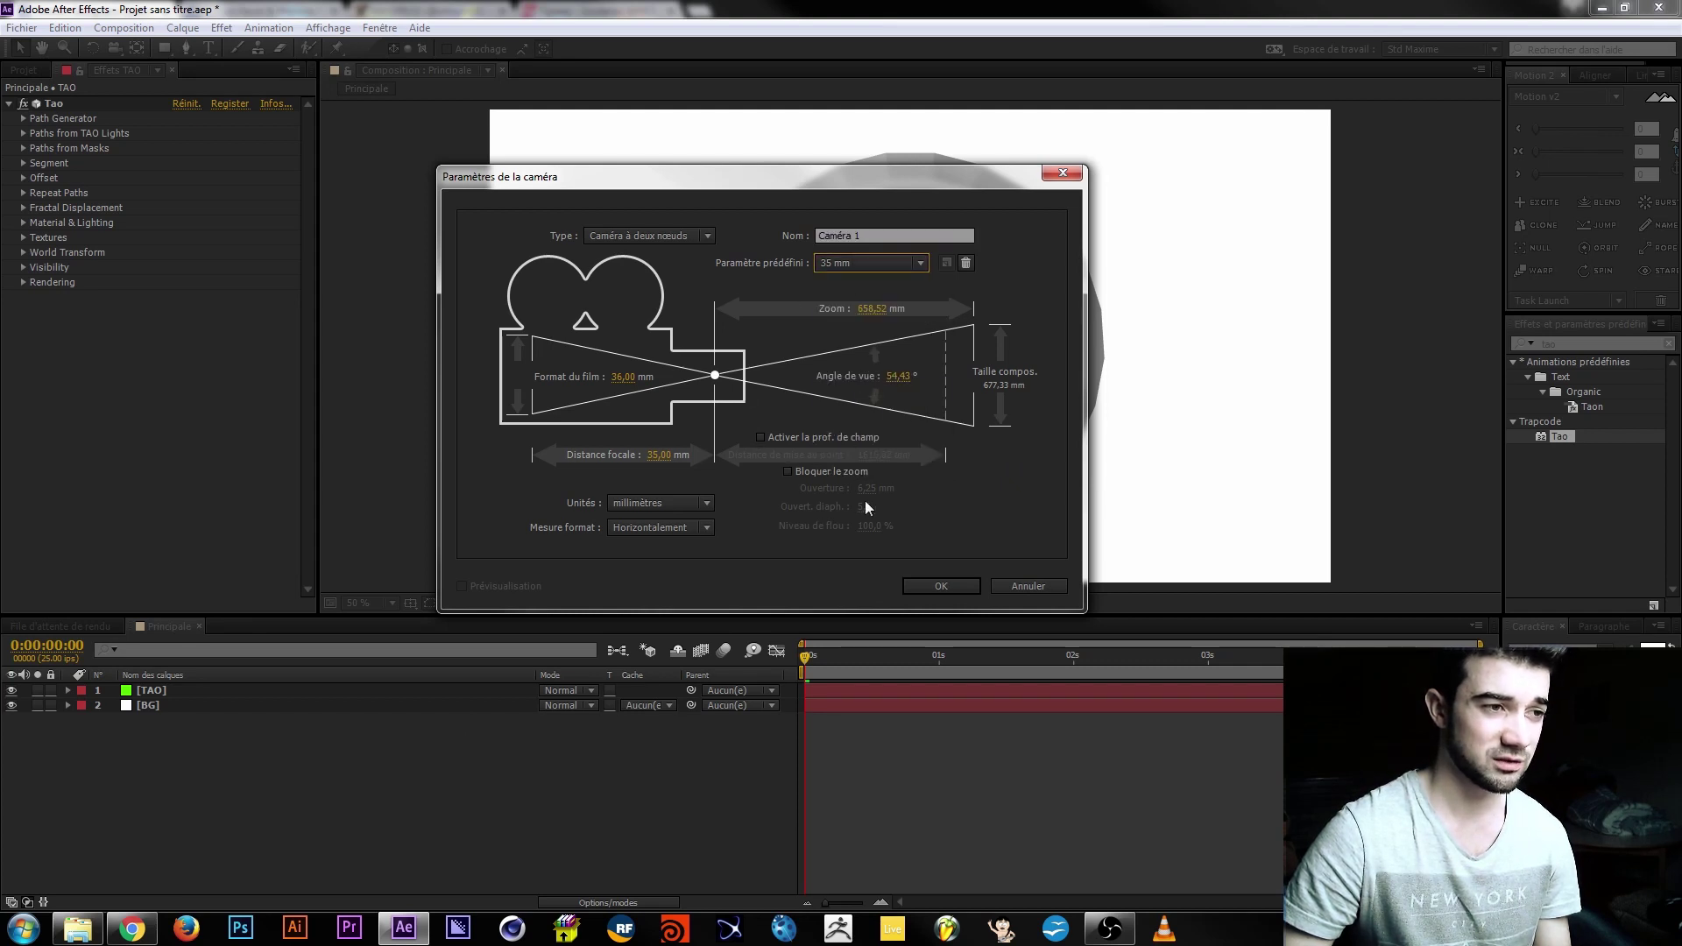
{"action": "left_click", "coordinate": [938, 587]}
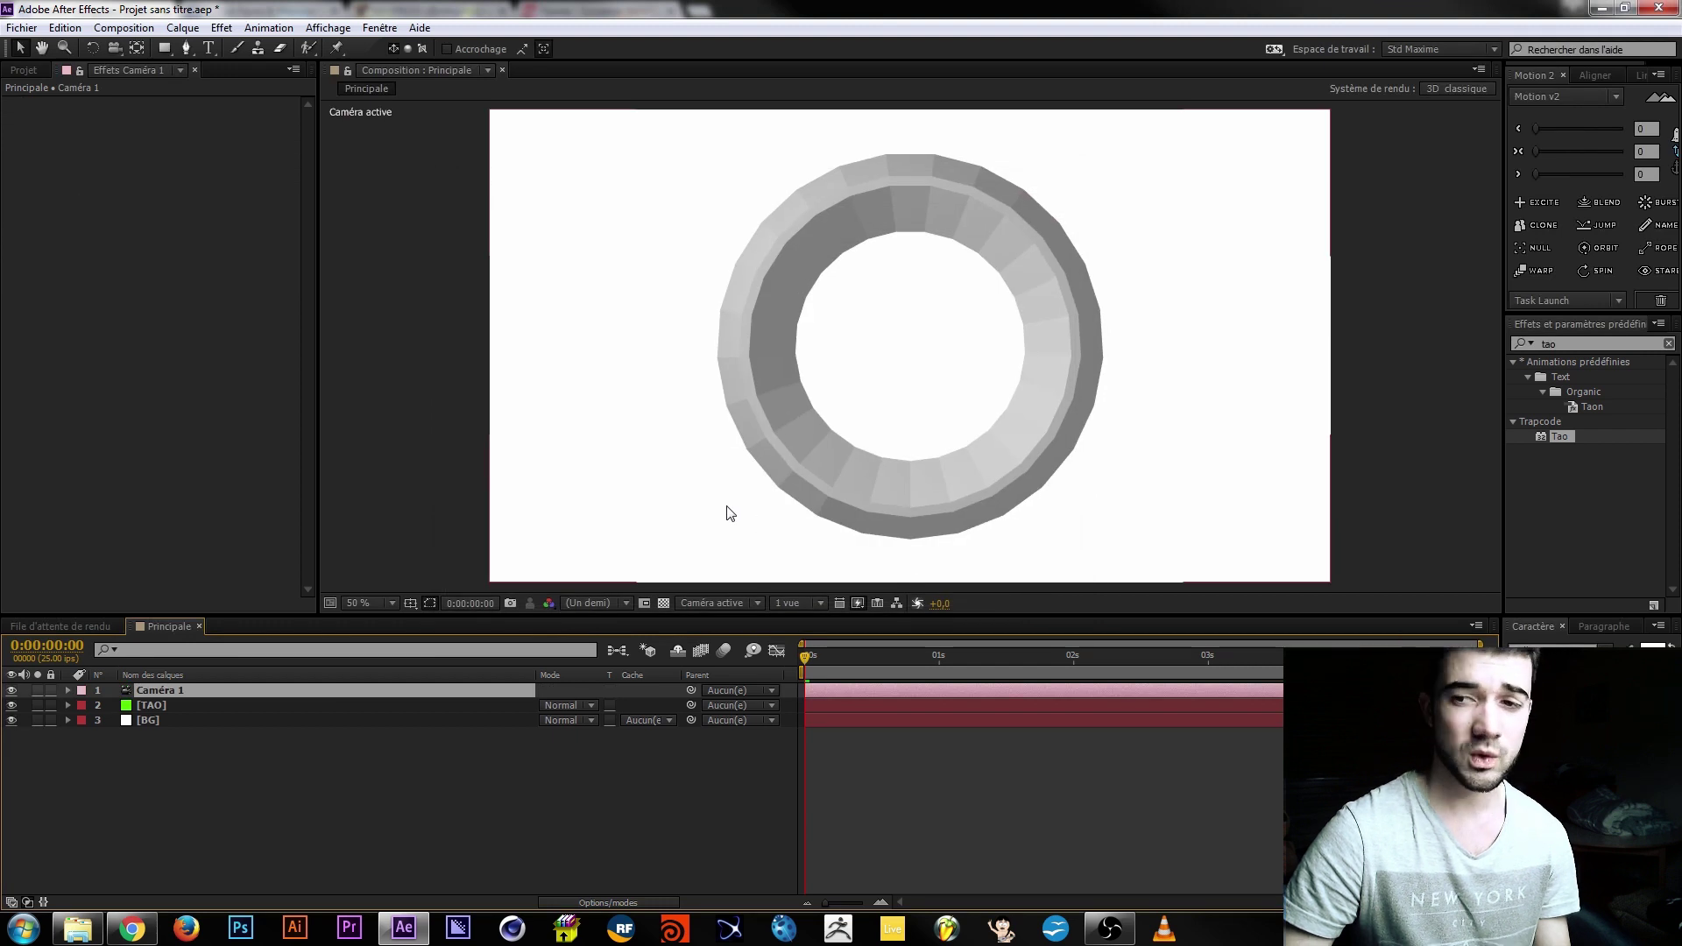
{"action": "left_click", "coordinate": [182, 778]}
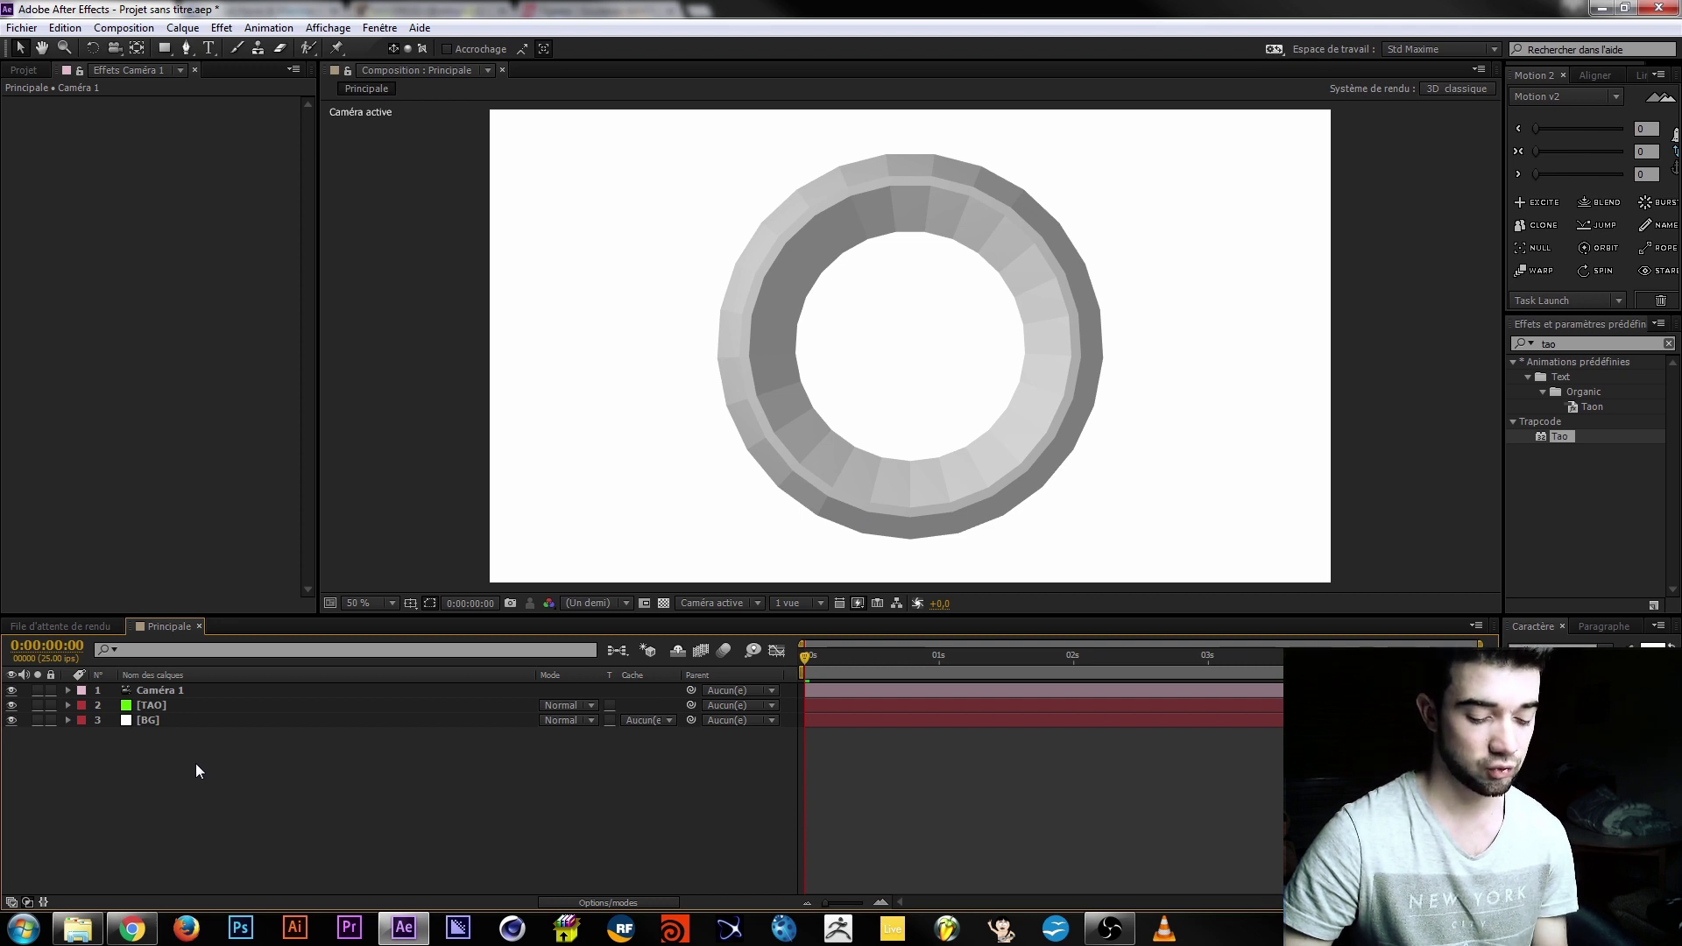
Add an adjustment layer on top of the stack and apply the Video Copilot 16-9 Aspect Ratio preset to it.
{"action": "key", "text": "ctrl+alt+y"}
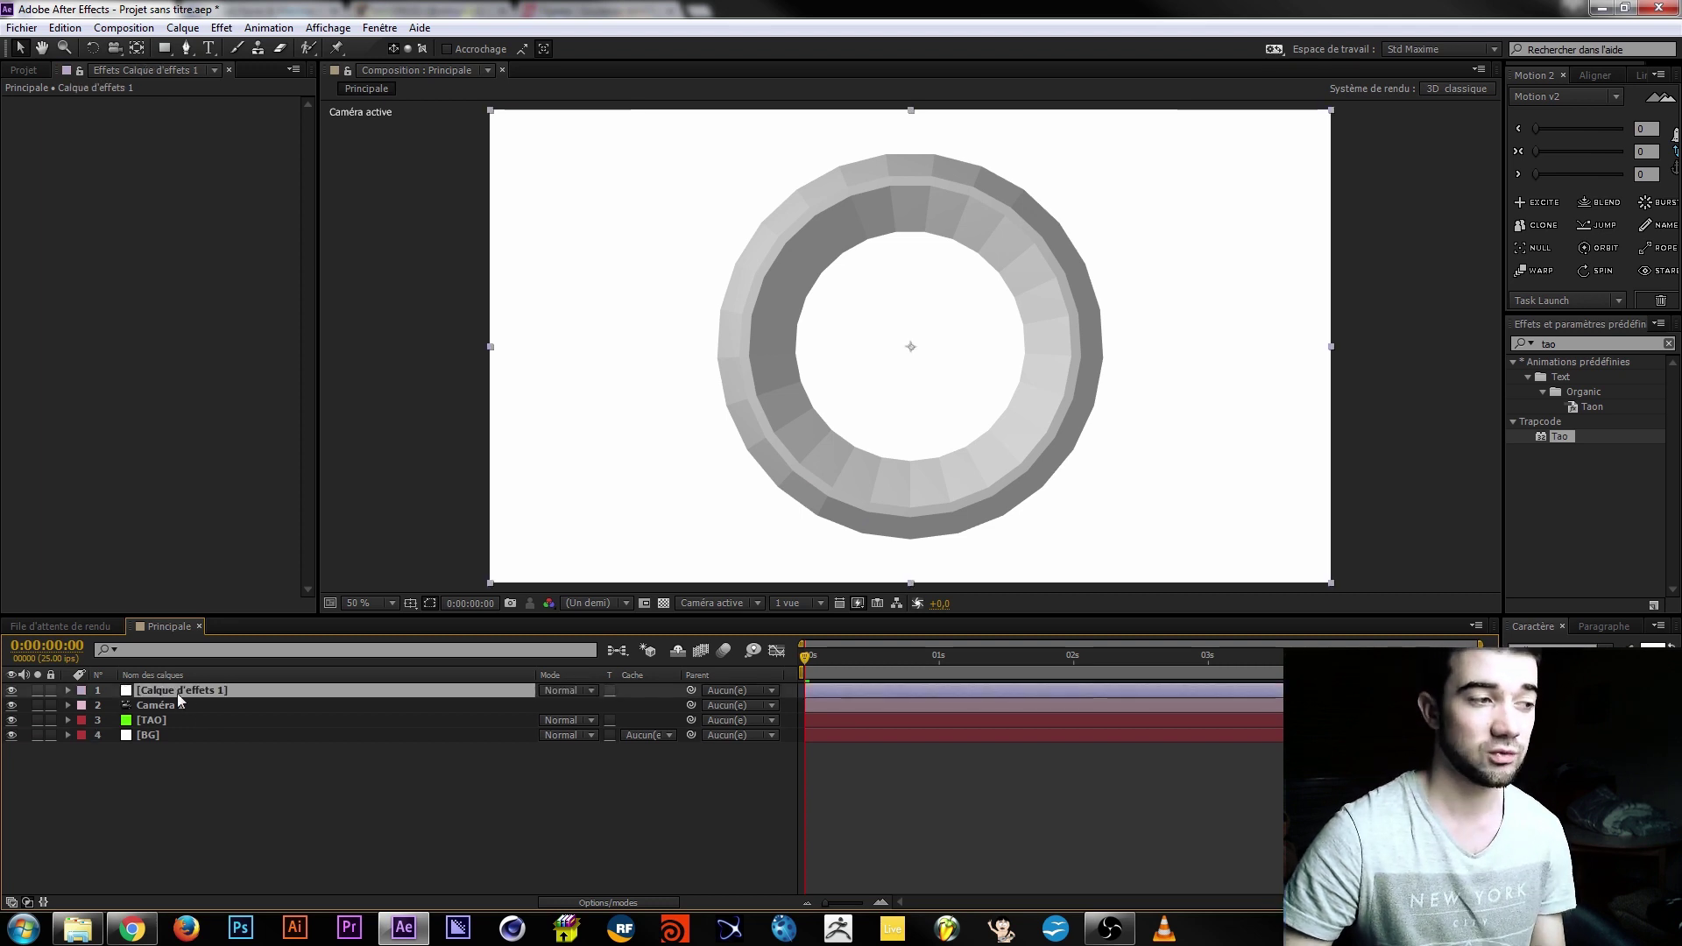
{"action": "left_click", "coordinate": [1568, 343]}
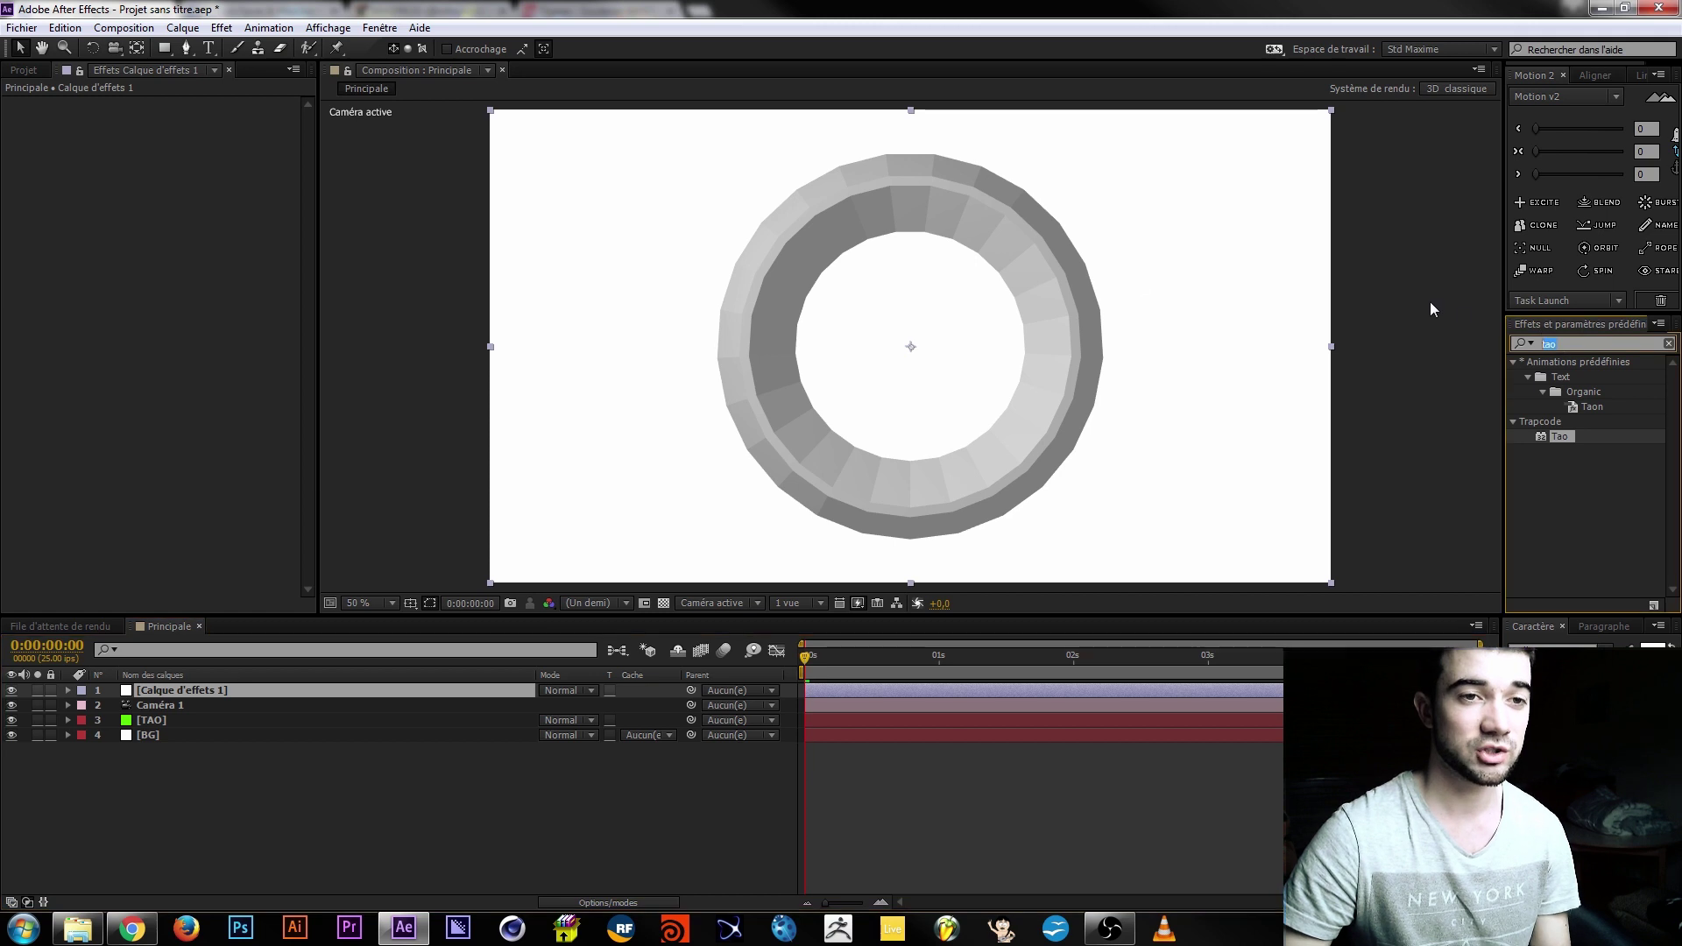
{"action": "type", "text": "aspect"}
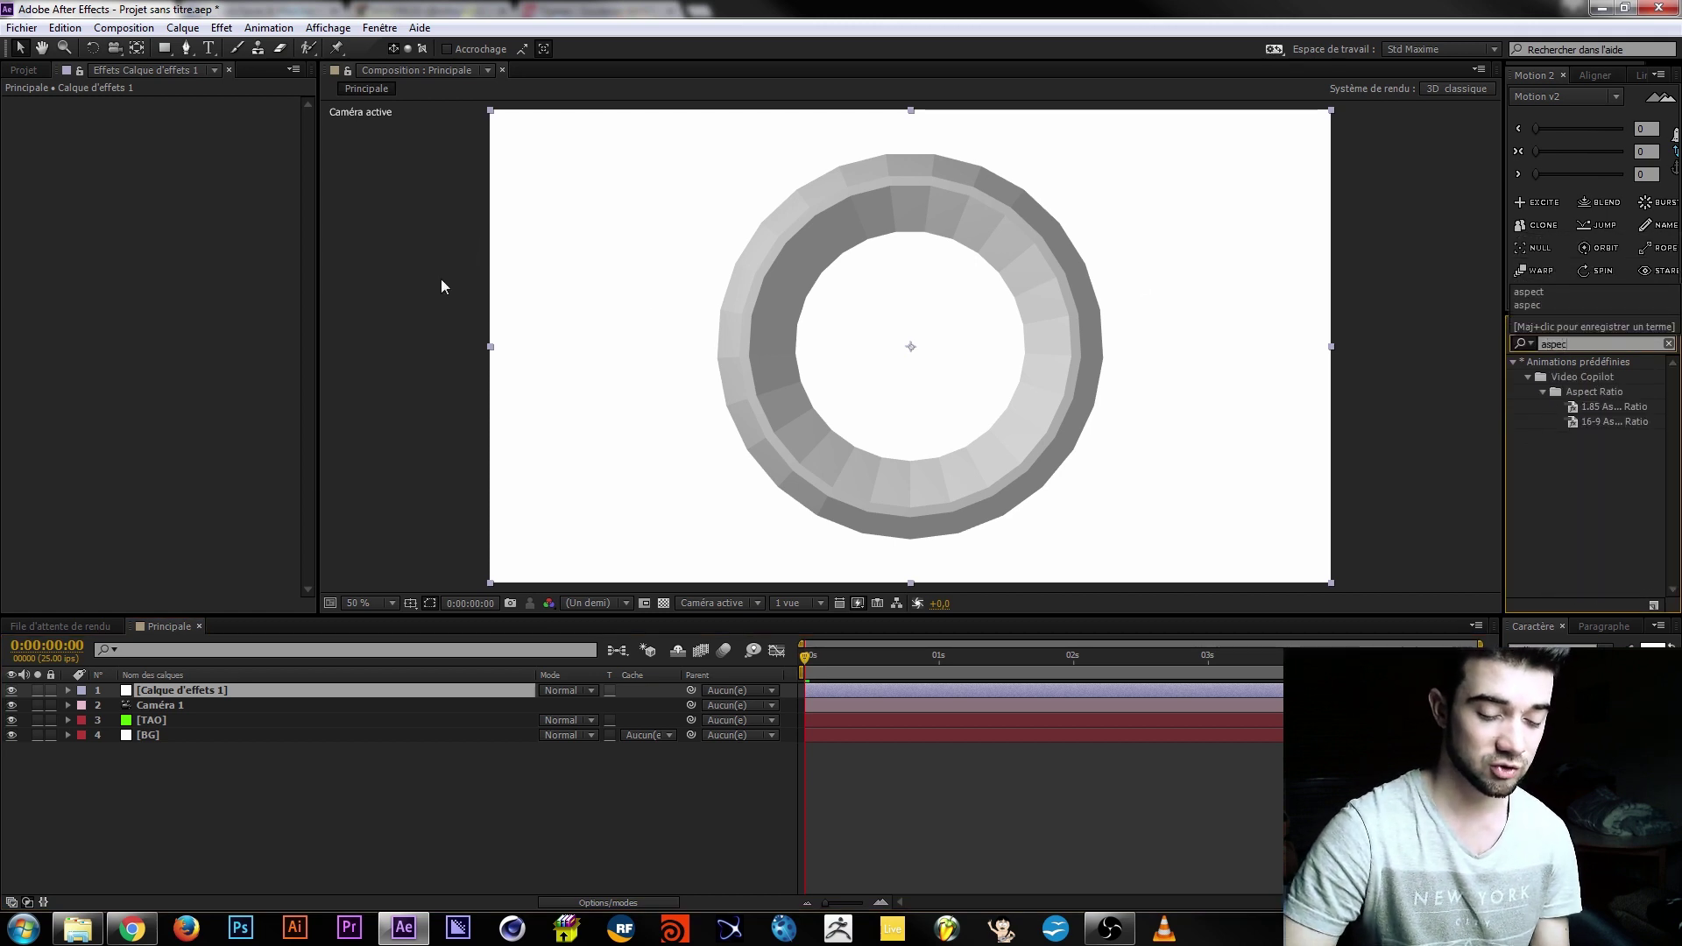
{"action": "double_click", "coordinate": [1606, 423]}
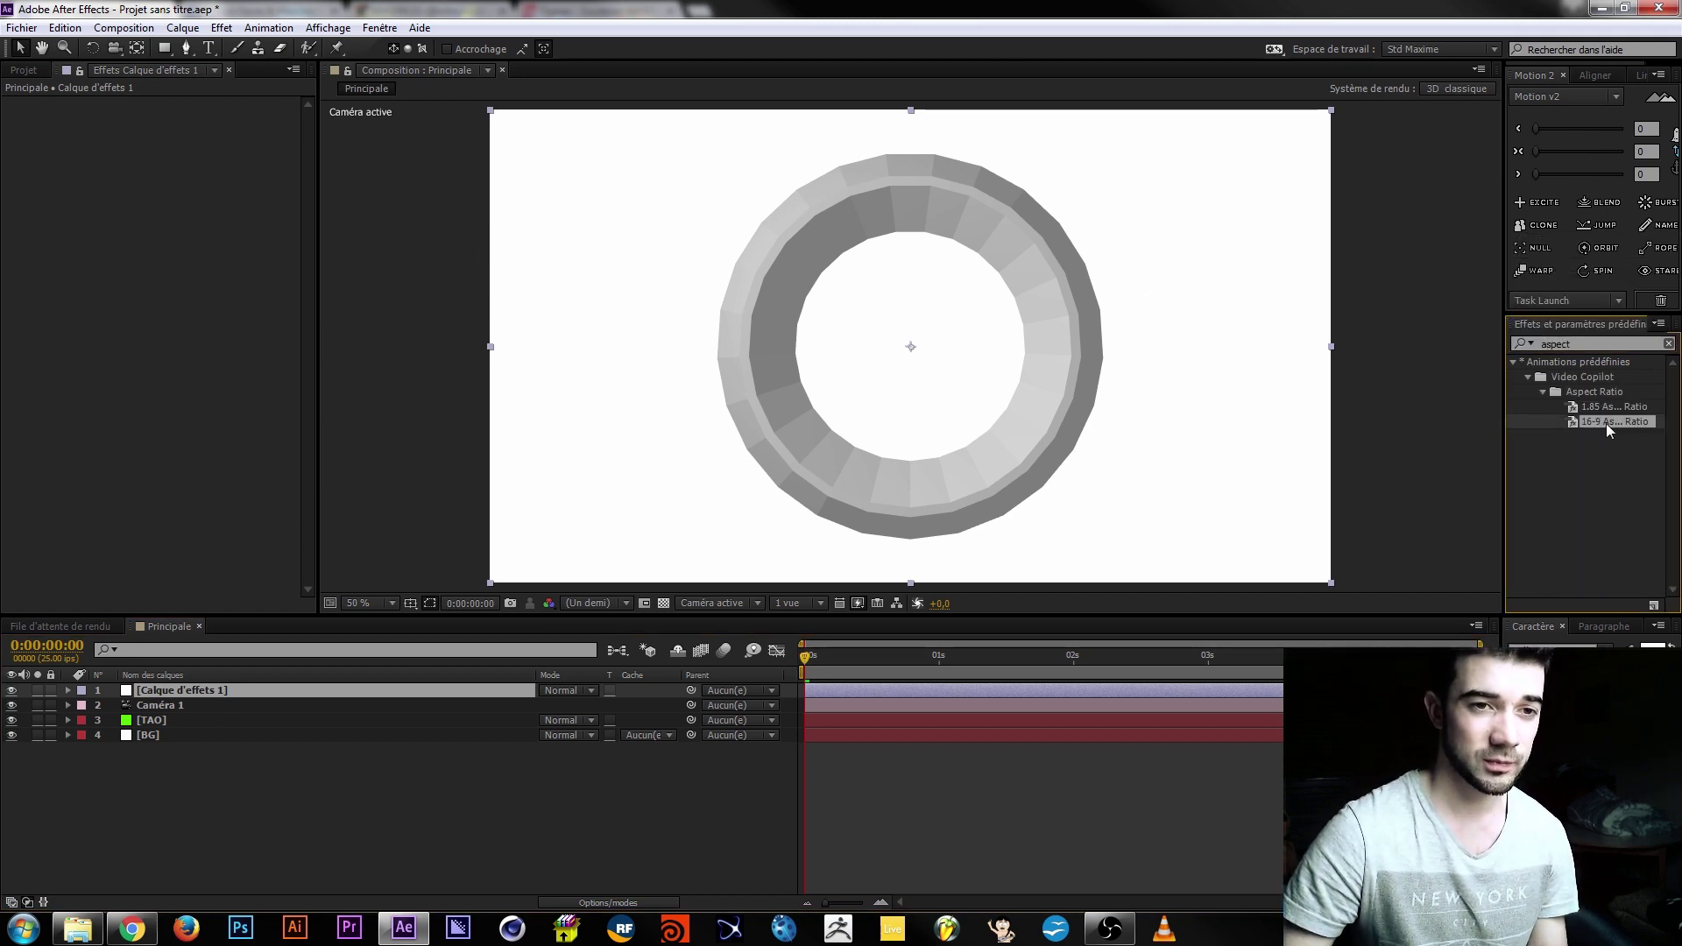
Set the adjustment layer's Aspect Ratio slider to 2,35.
{"action": "left_click", "coordinate": [184, 119]}
{"action": "type", "text": "2,35"}
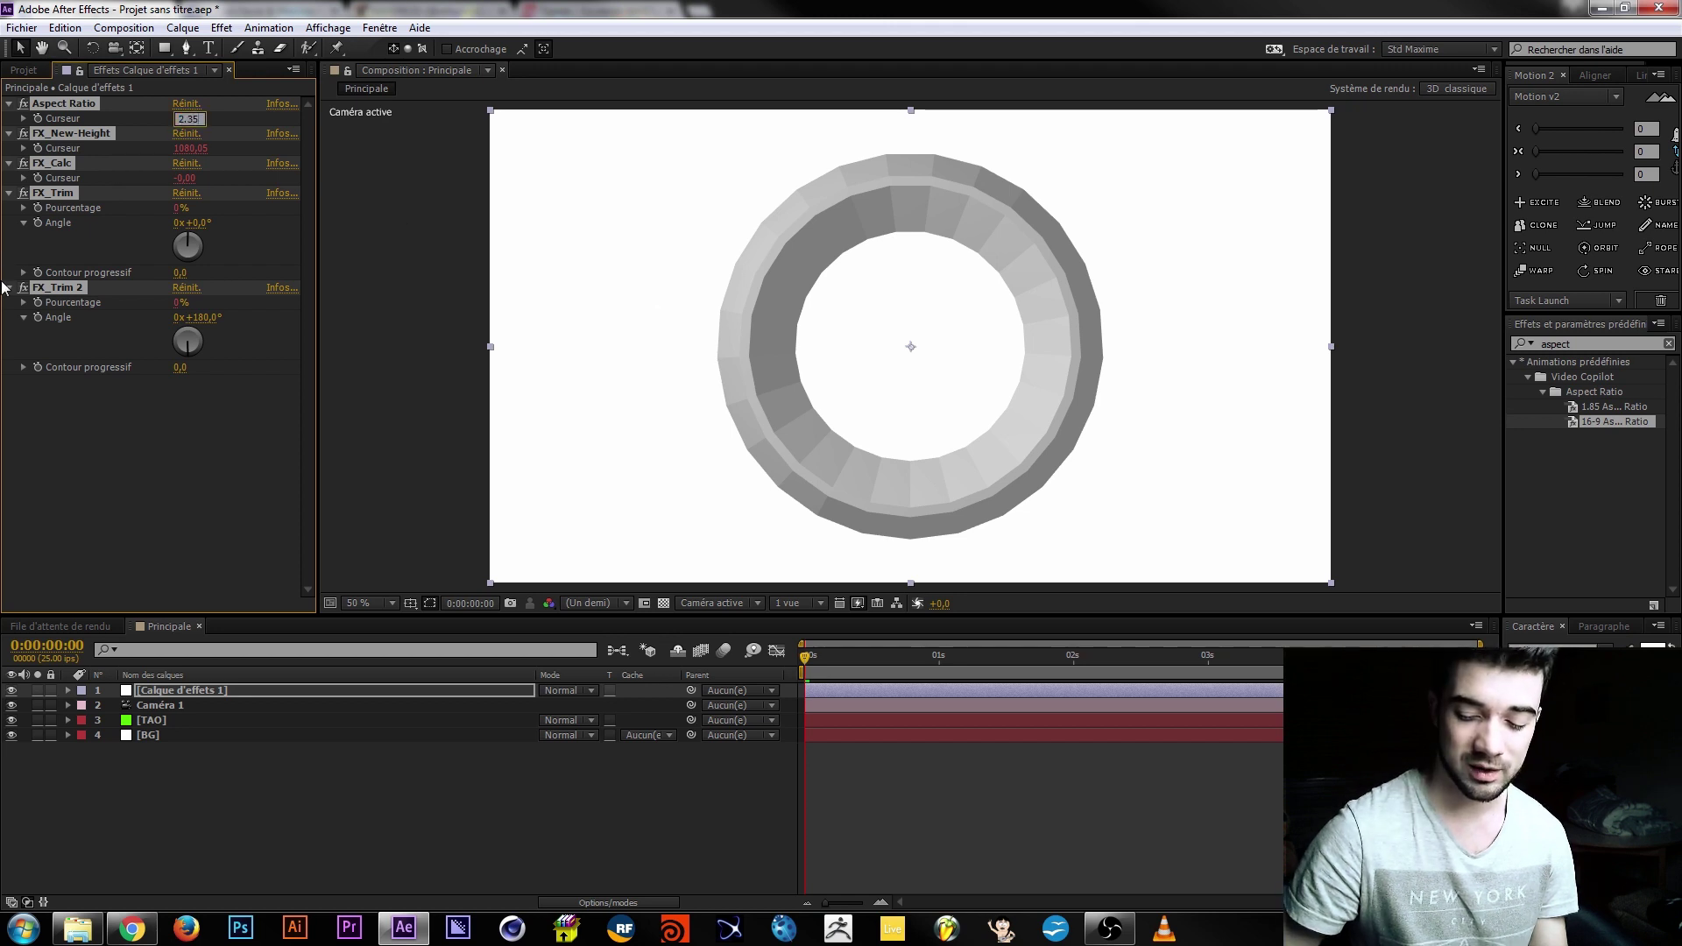
{"action": "key", "text": "Return"}
{"action": "left_click", "coordinate": [326, 788]}
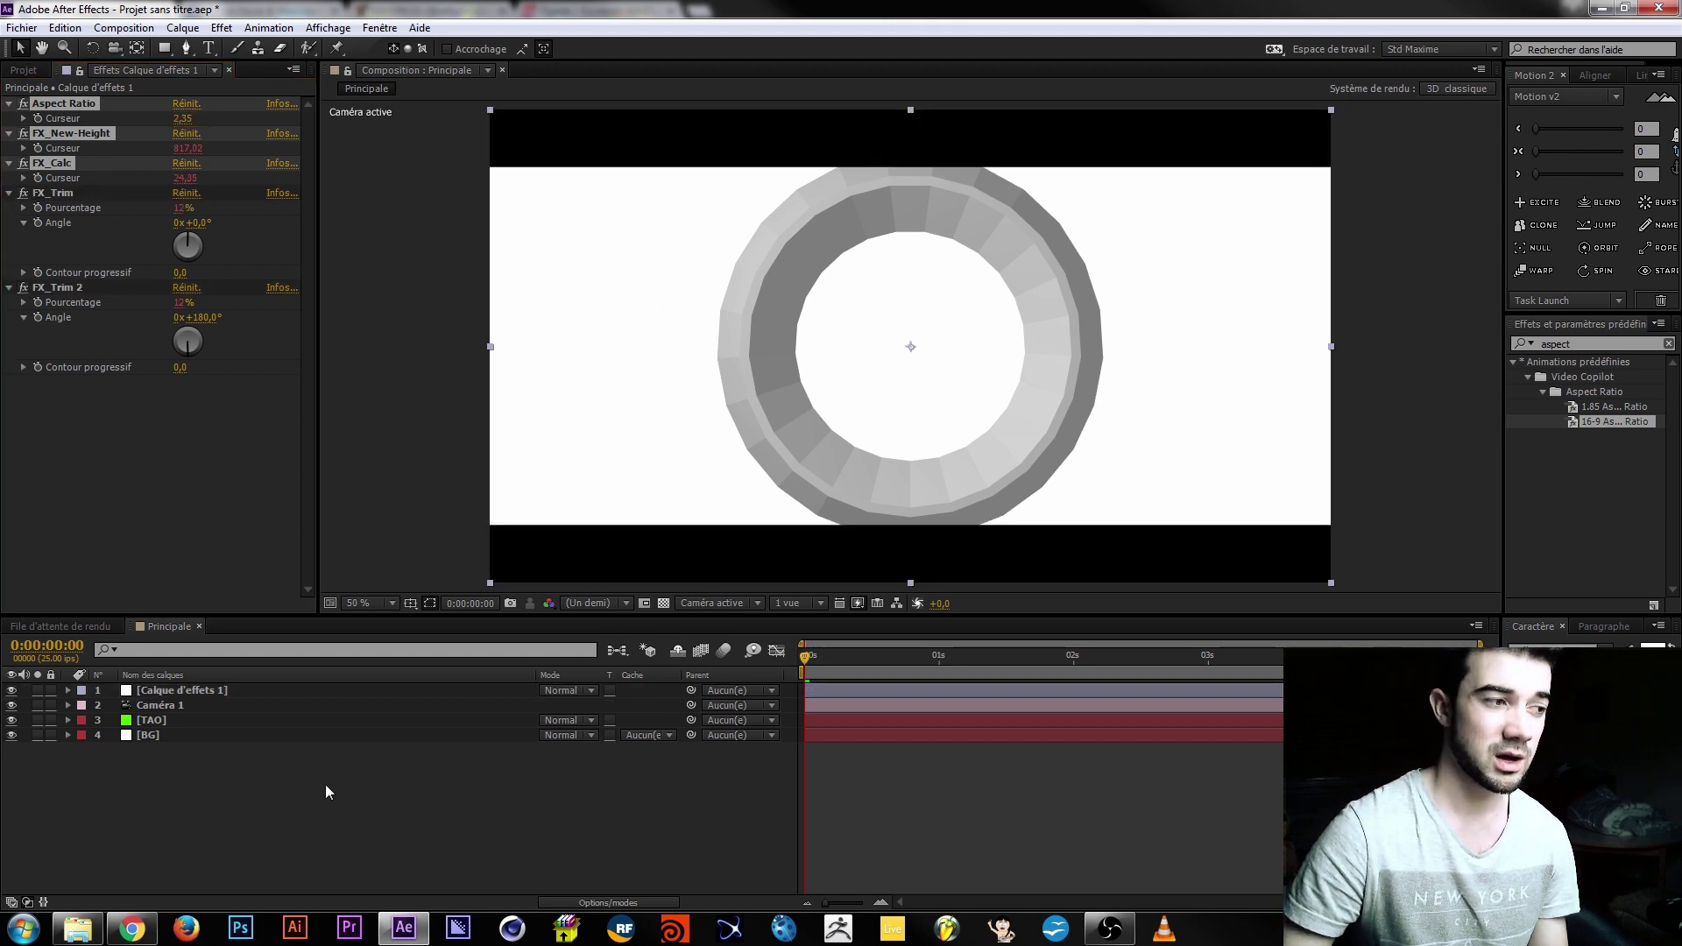
Hide the adjustment layer and create a black 1920 x 1080 px solid on top of the layer stack.
{"action": "left_click", "coordinate": [12, 690]}
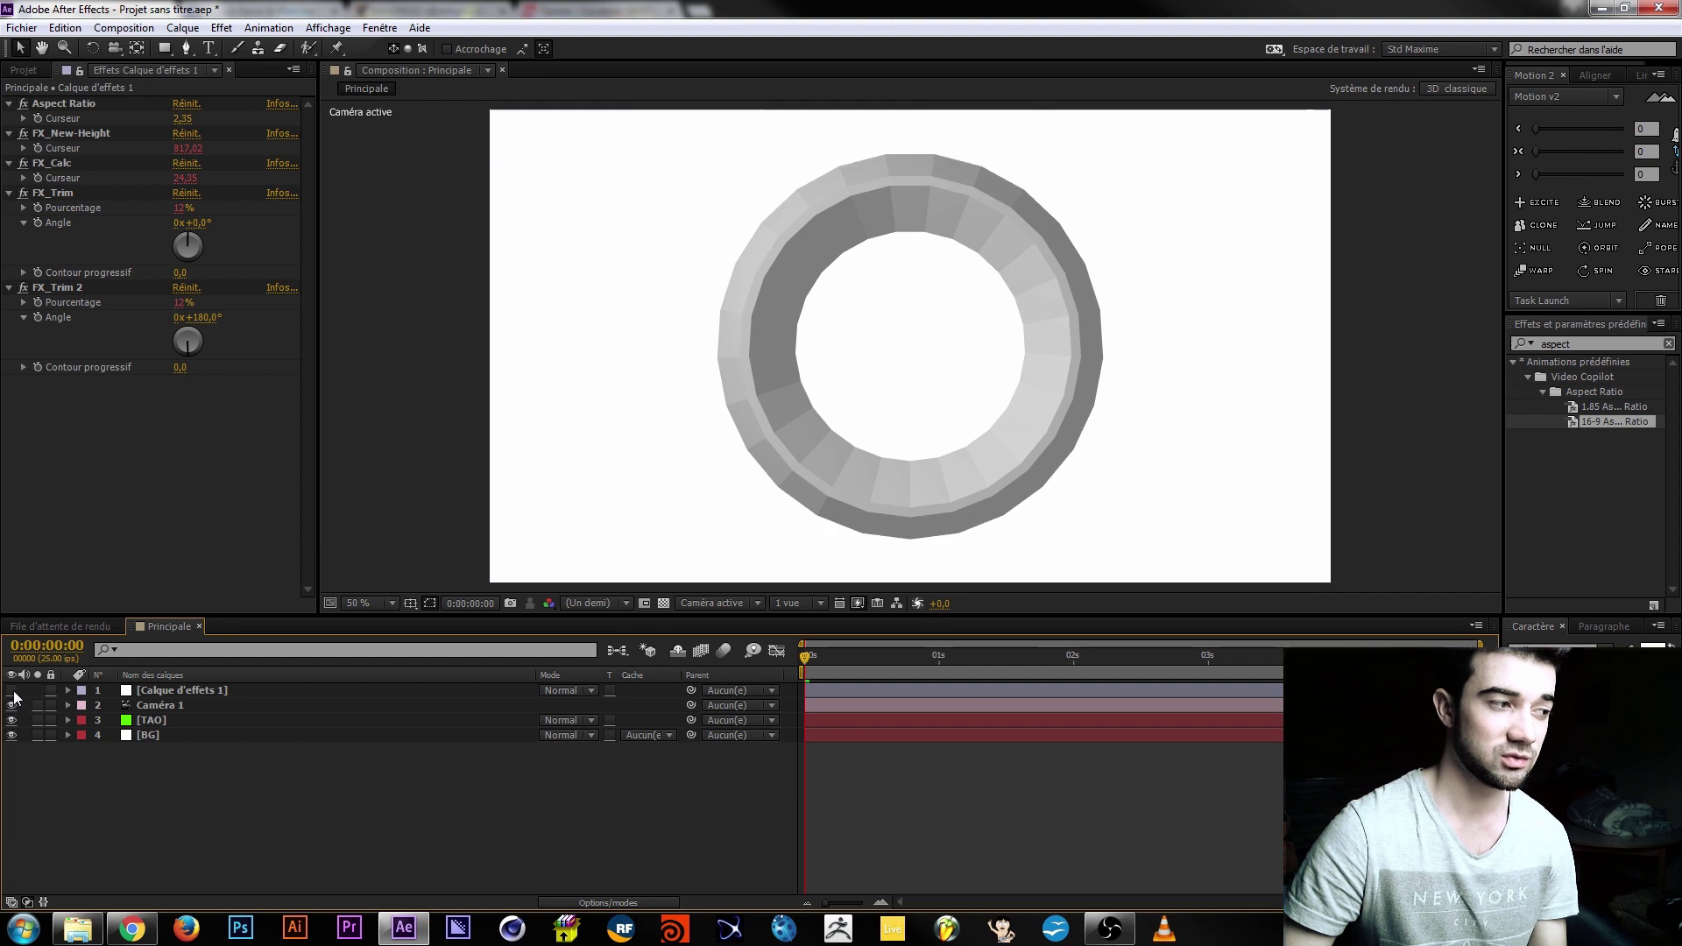
{"action": "key", "text": "ctrl+y"}
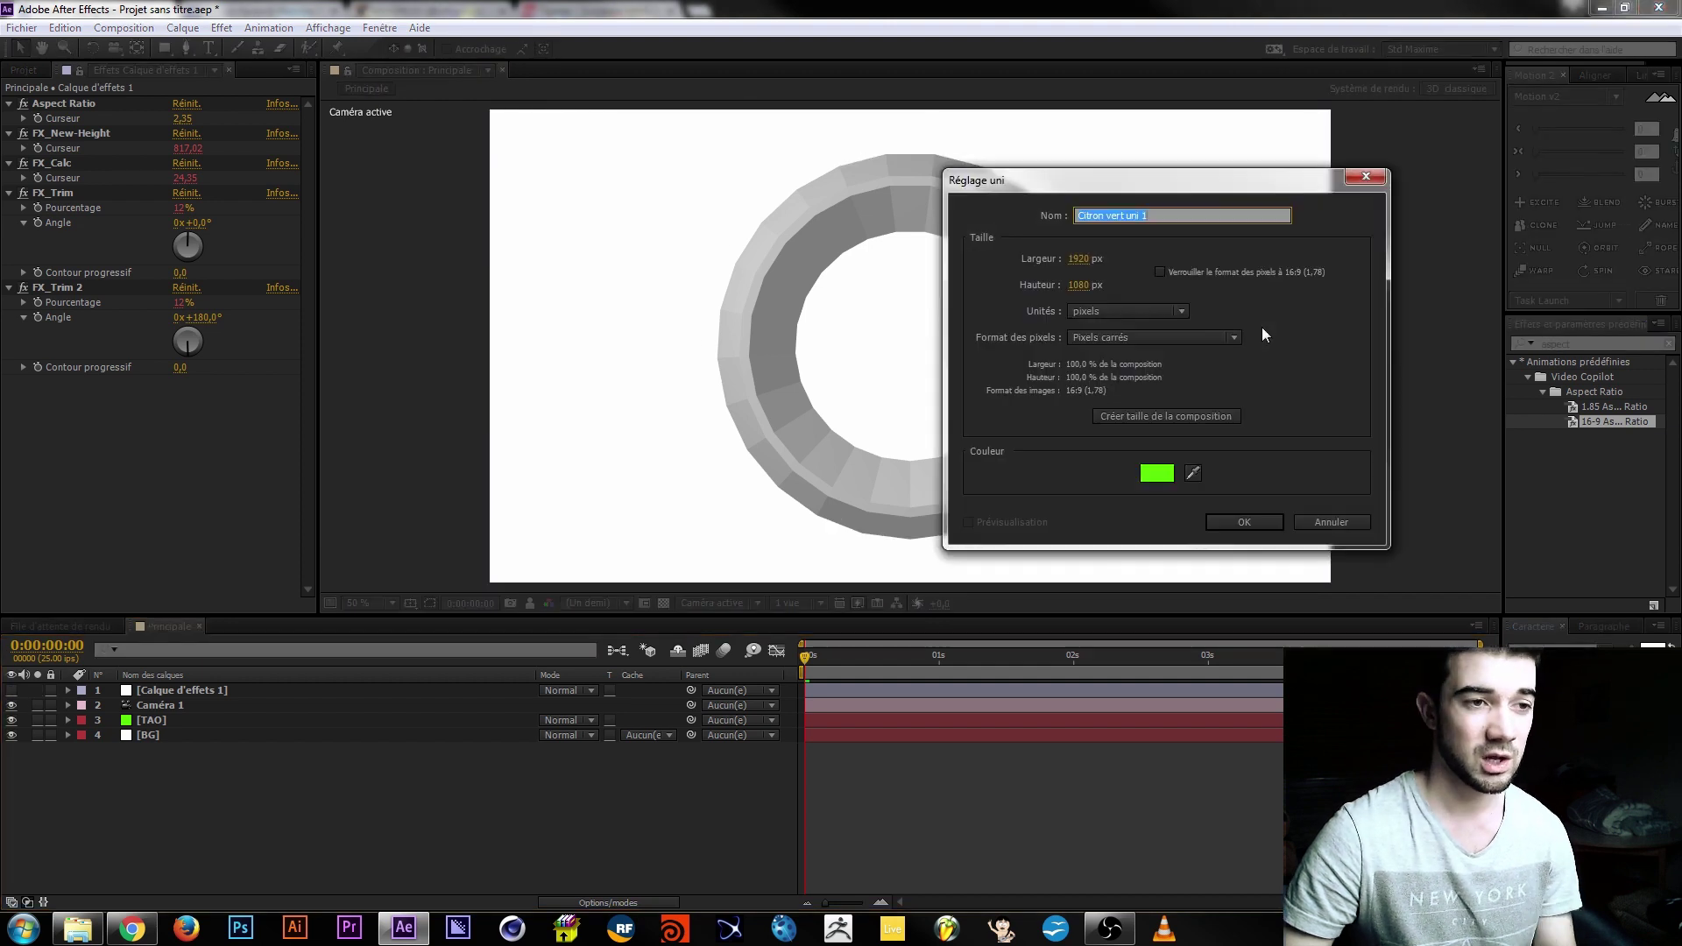
{"action": "left_click", "coordinate": [1146, 473]}
{"action": "left_click", "coordinate": [1556, 303]}
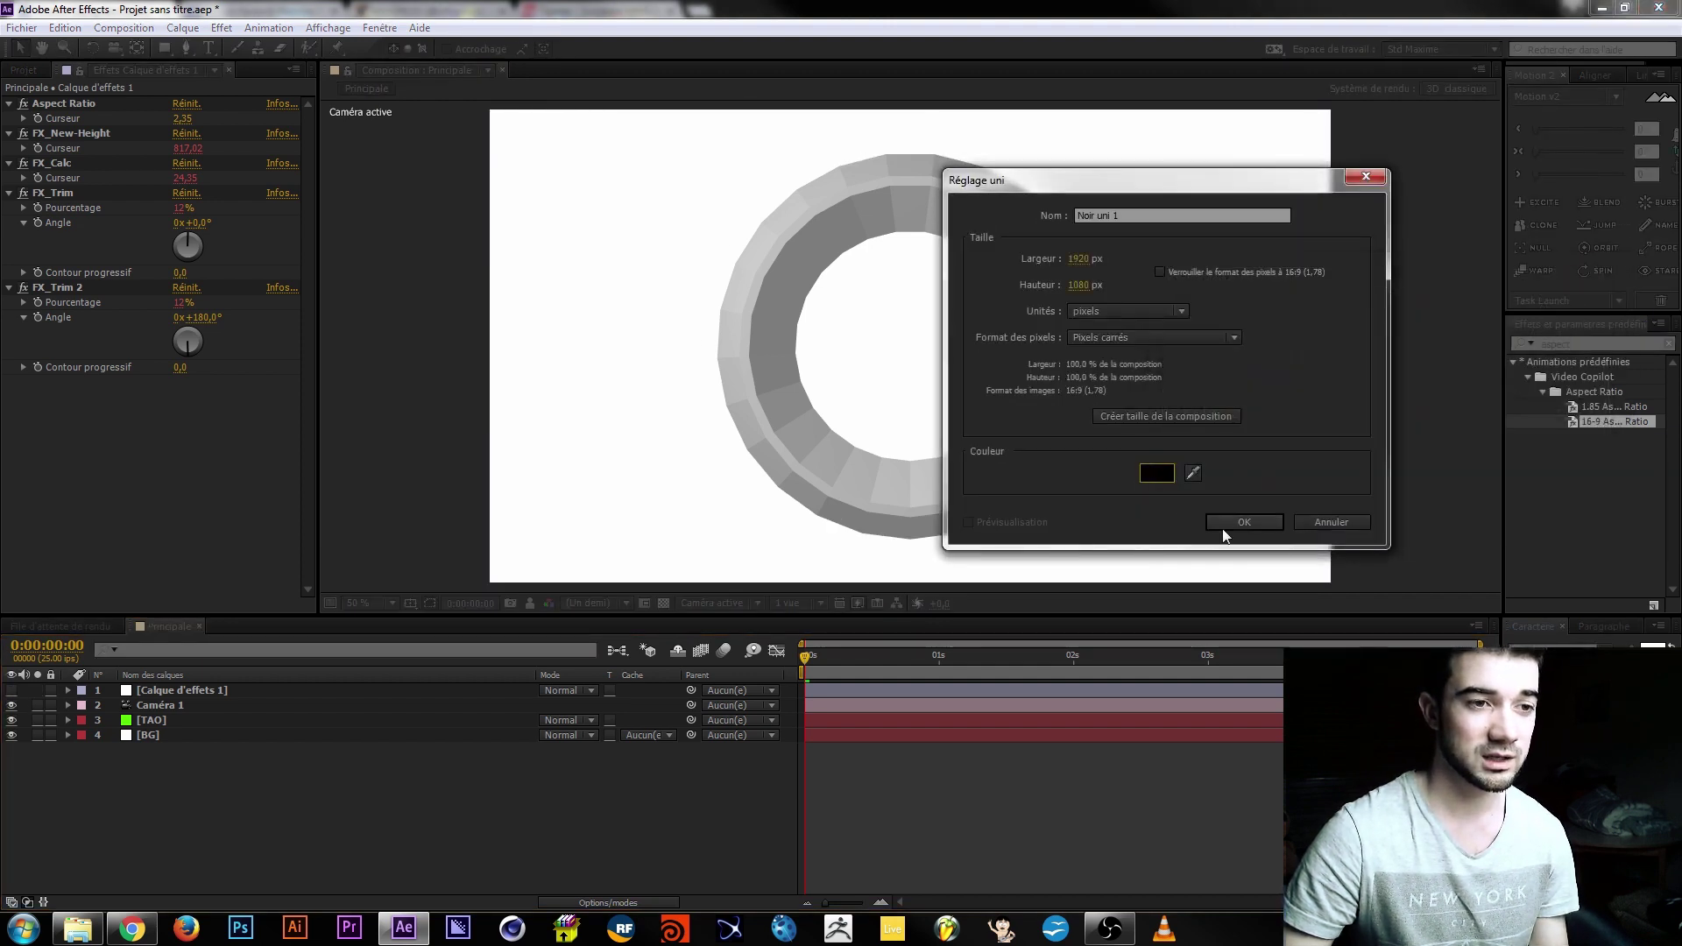
{"action": "left_click", "coordinate": [1248, 531]}
Mask the black solid with a flat rectangle across the frame's middle, invert the mask and expand it by 412 px.
{"action": "left_click", "coordinate": [164, 48]}
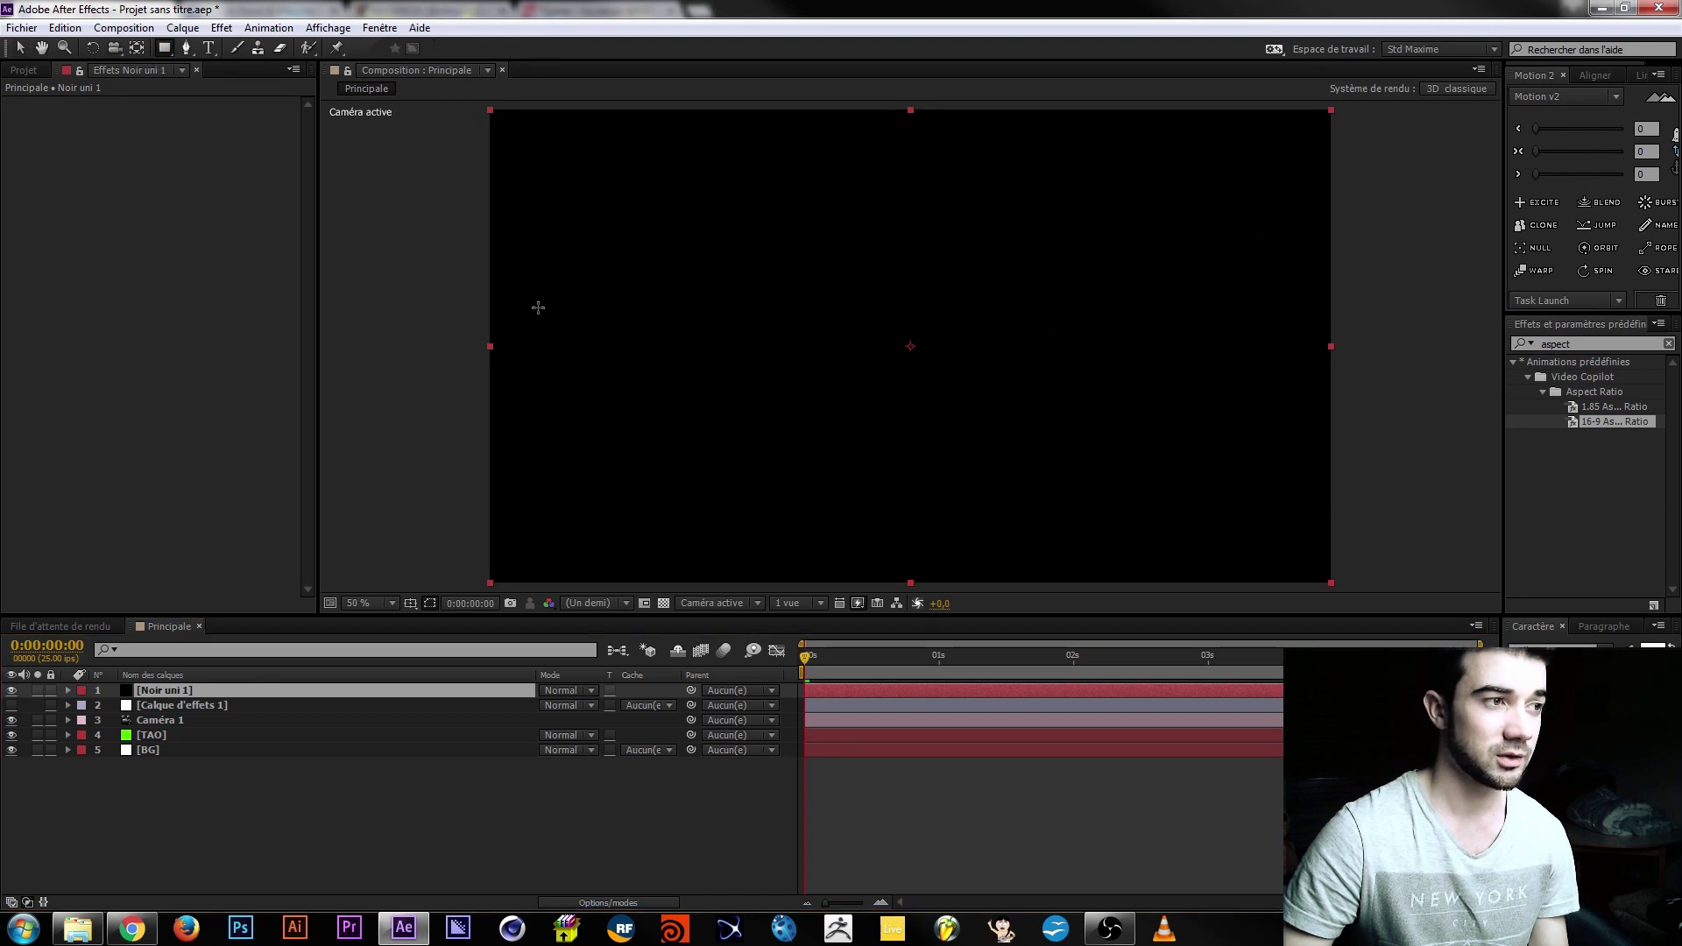
{"action": "mouse_move", "coordinate": [480, 347]}
{"action": "left_mouse_down"}
{"action": "mouse_move", "coordinate": [1437, 372]}
{"action": "mouse_move", "coordinate": [1445, 350]}
{"action": "mouse_move", "coordinate": [1410, 347]}
{"action": "left_mouse_up"}
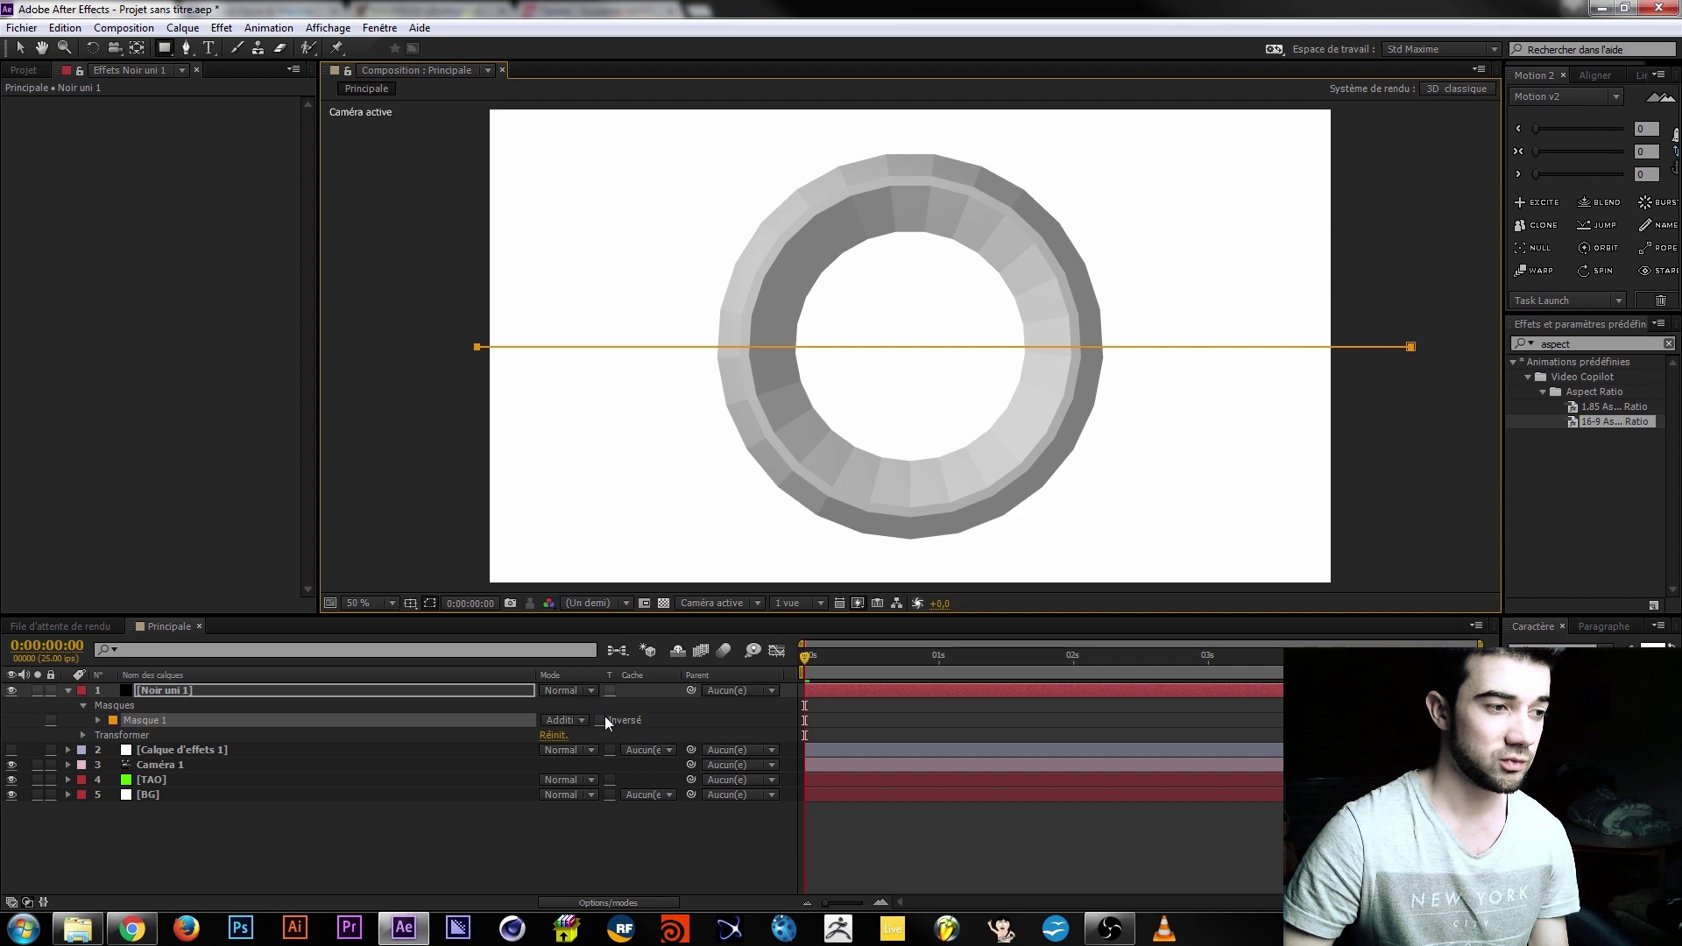
{"action": "left_click", "coordinate": [601, 721]}
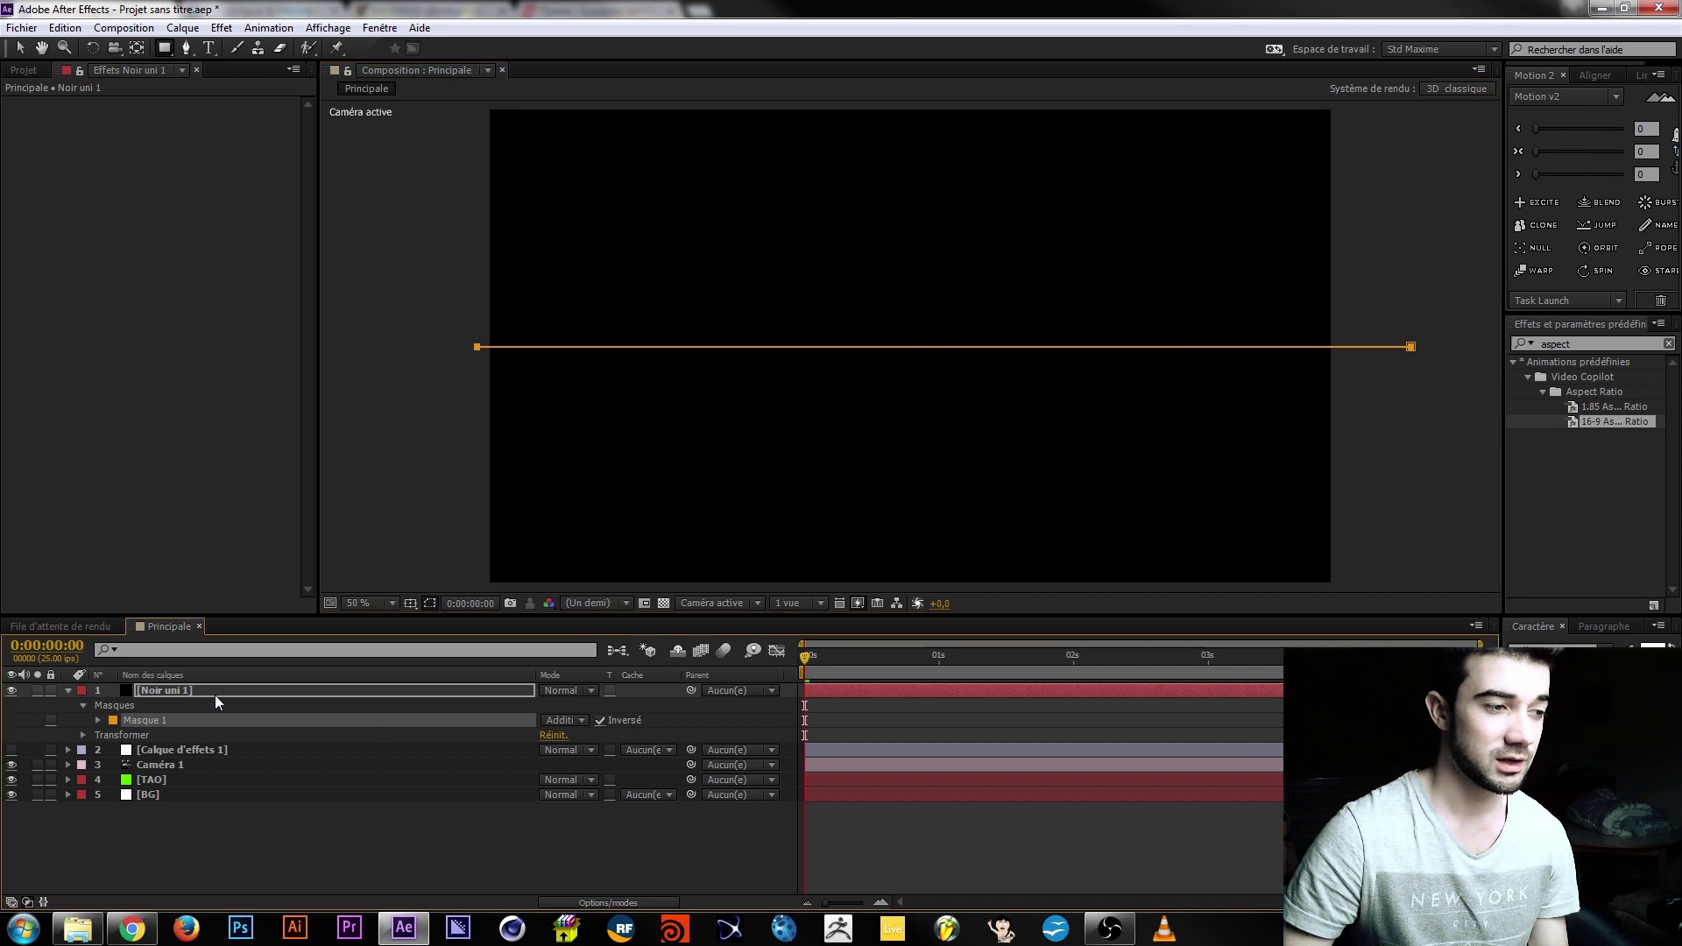
{"action": "left_click", "coordinate": [98, 719]}
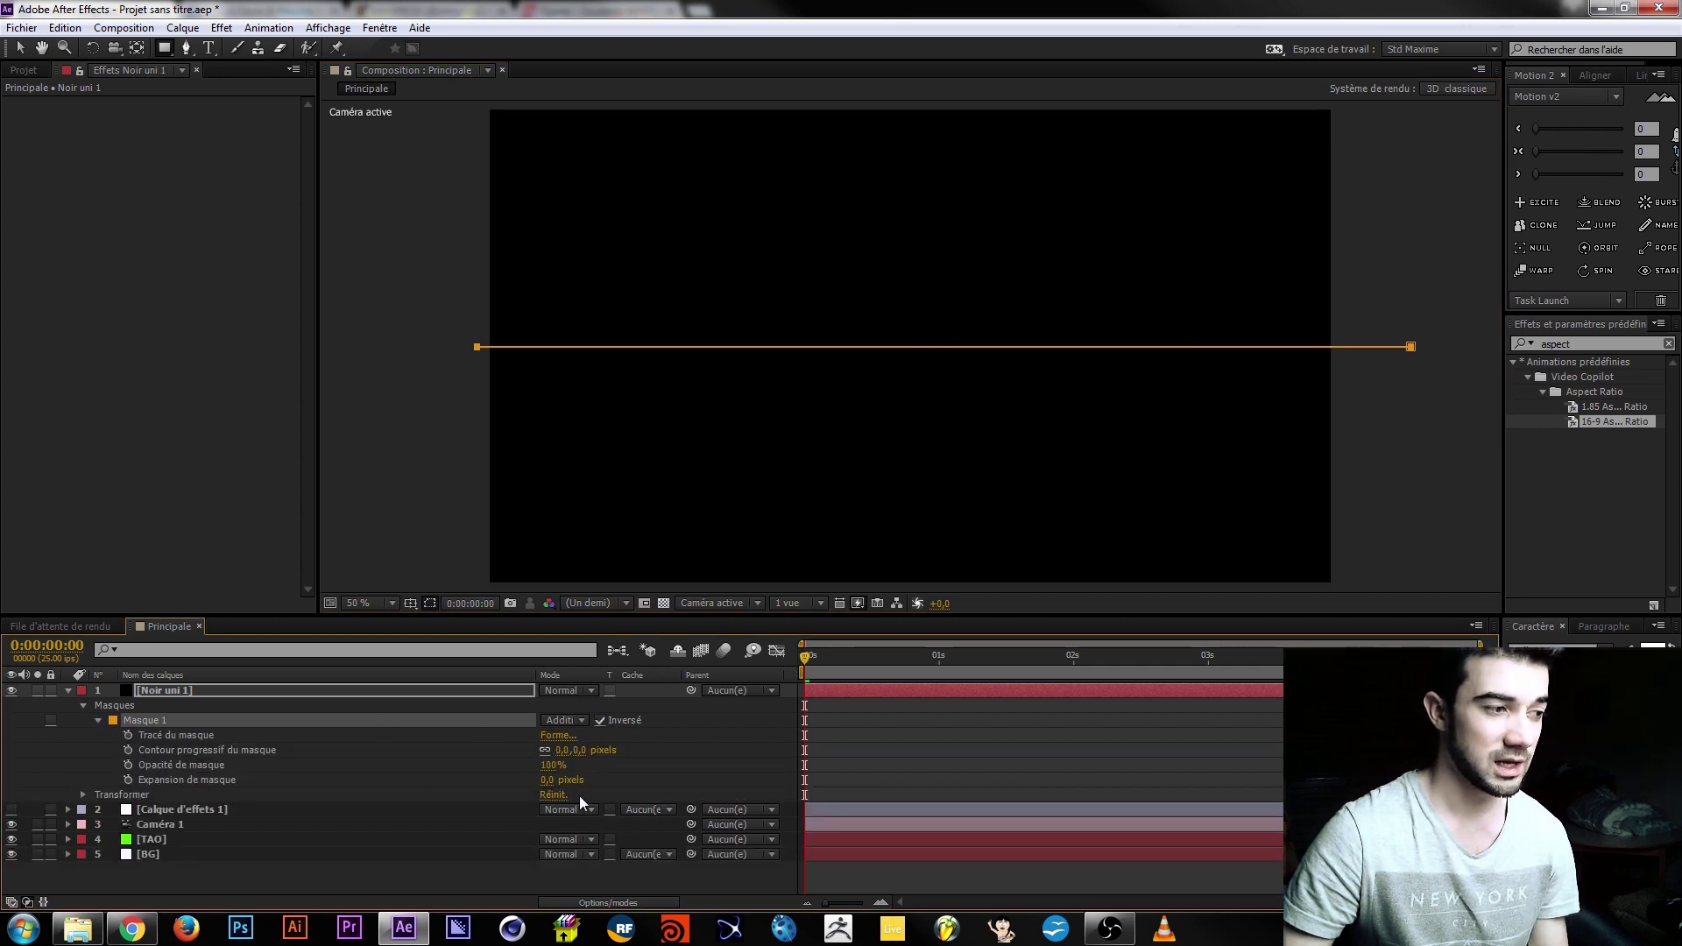
{"action": "left_click_drag", "start_coordinate": [546, 782], "coordinate": [914, 793]}
Delete the masked black solid and make the adjustment layer visible again.
{"action": "left_click", "coordinate": [180, 692]}
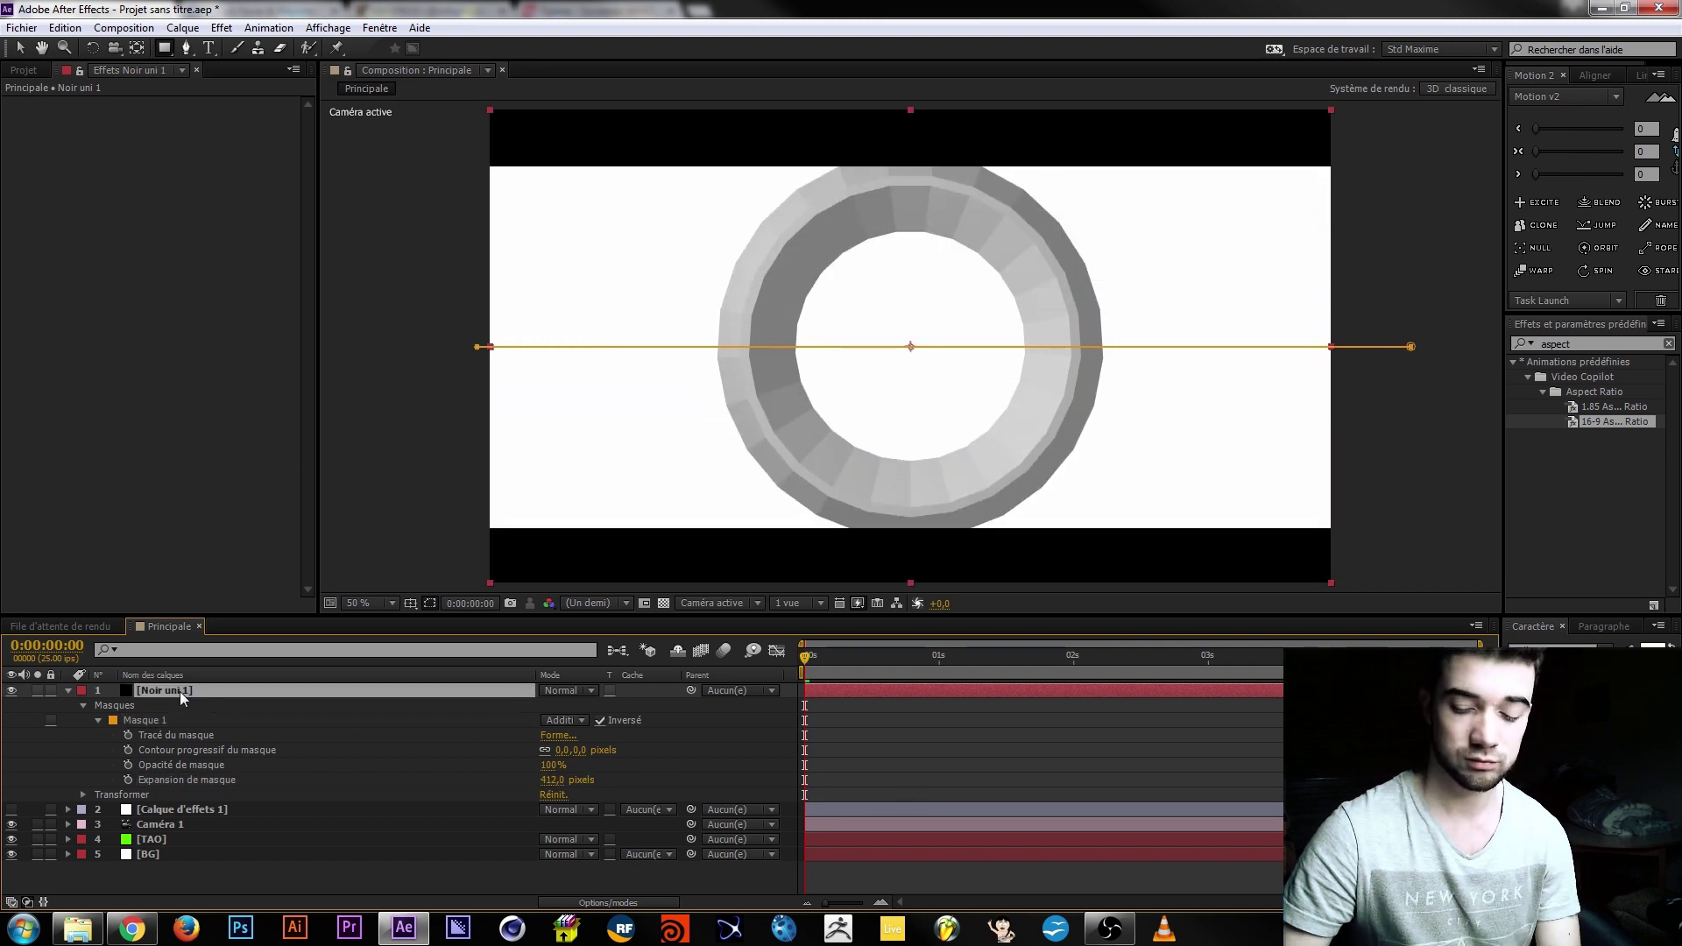
{"action": "key", "text": "Delete"}
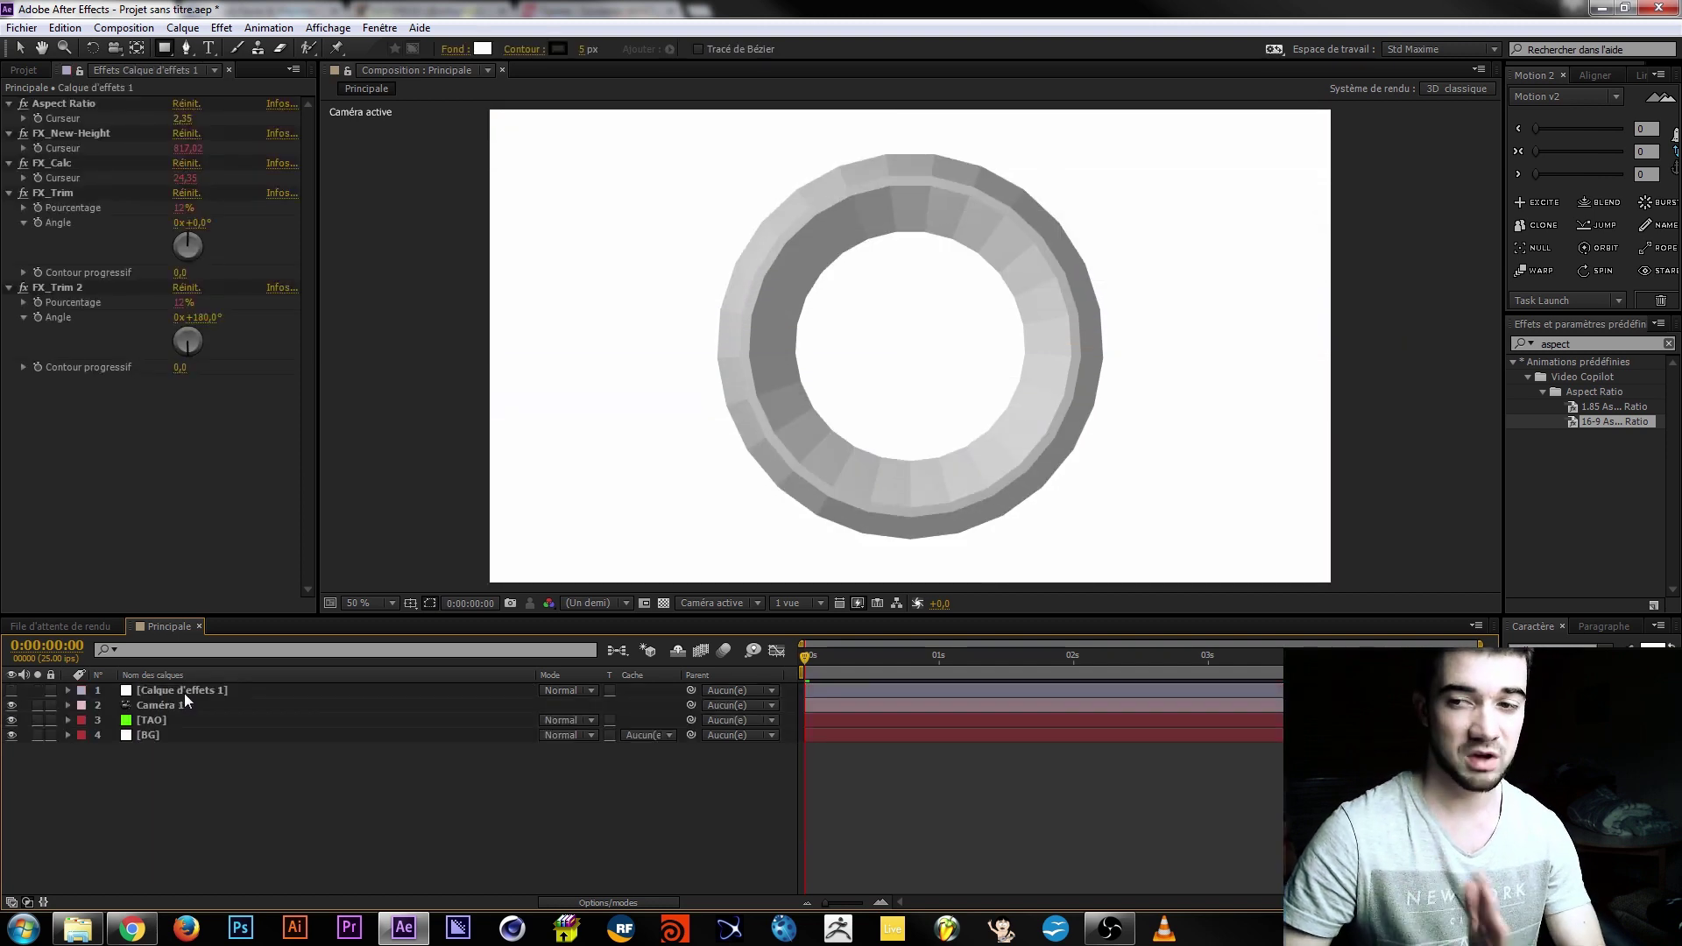
{"action": "left_click", "coordinate": [12, 691]}
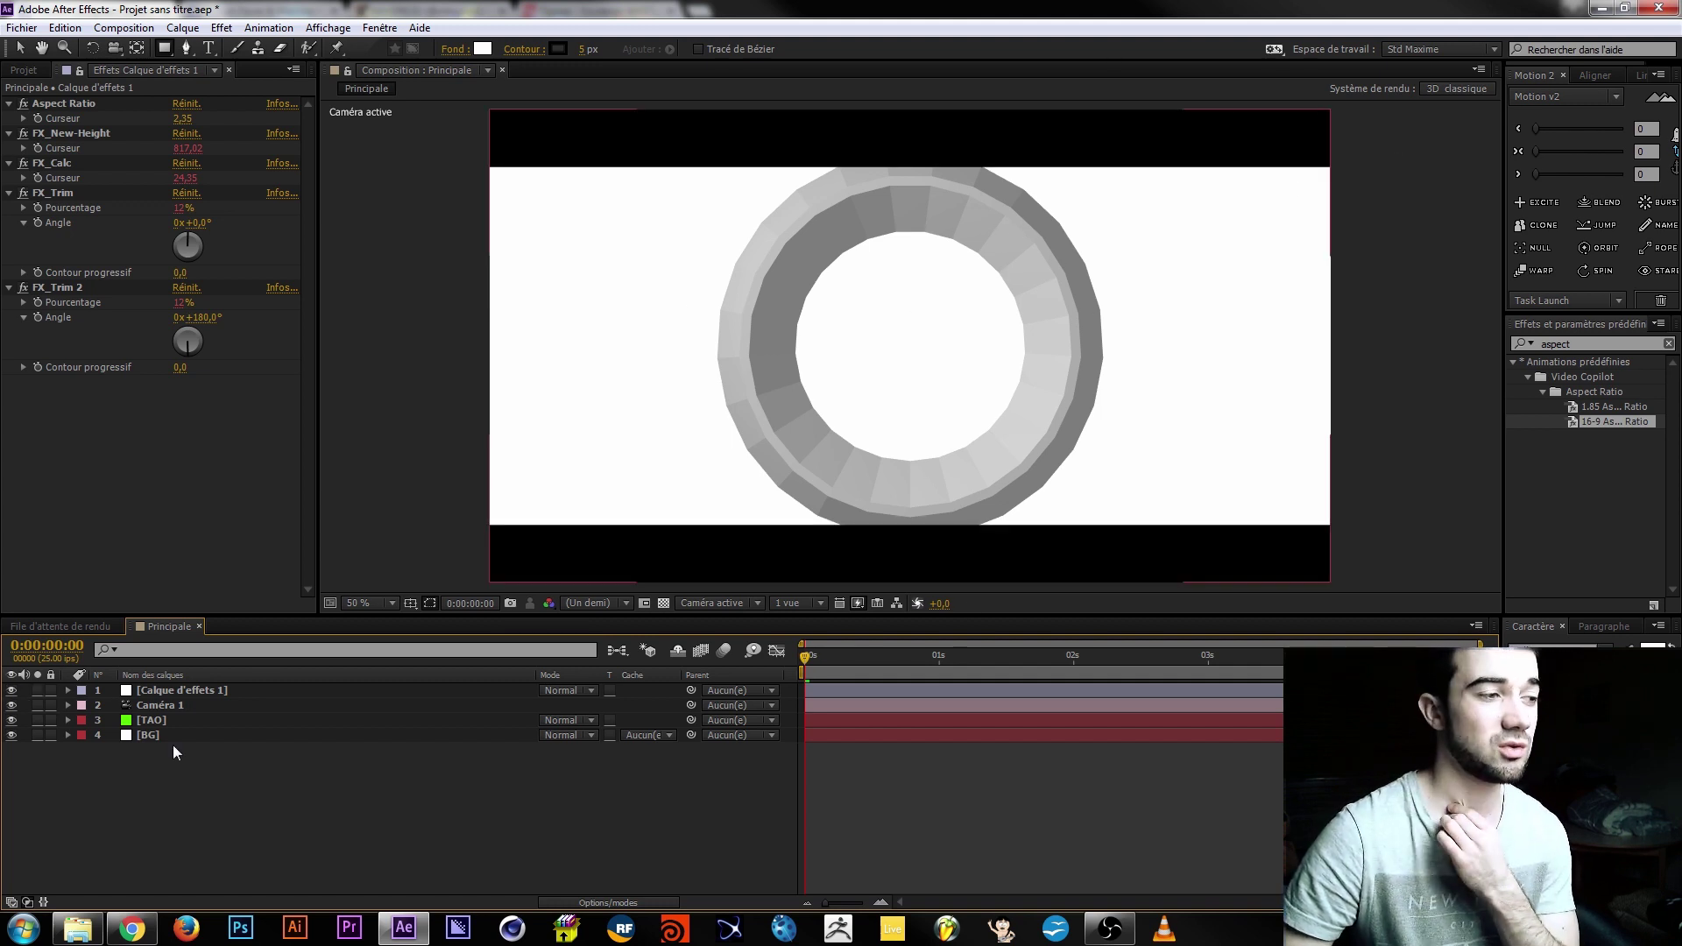
Rename the adjustment layer as "bandes noires".
{"action": "key", "text": "Return"}
{"action": "type", "text": "bandes noires"}
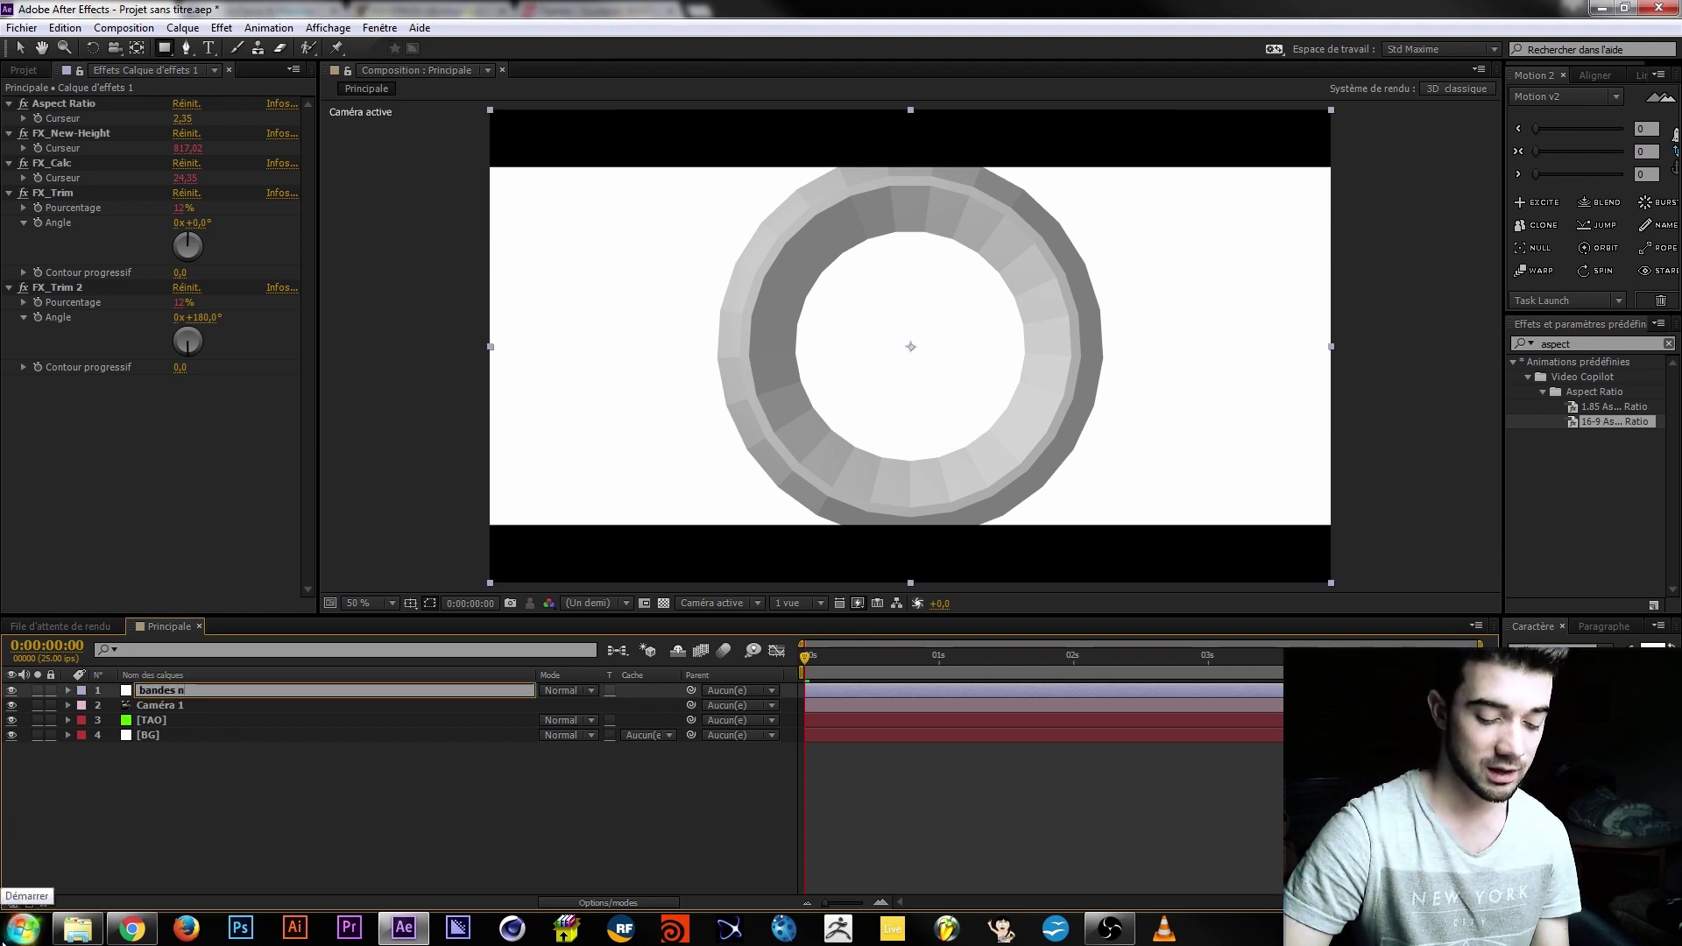
{"action": "left_click", "coordinate": [118, 810]}
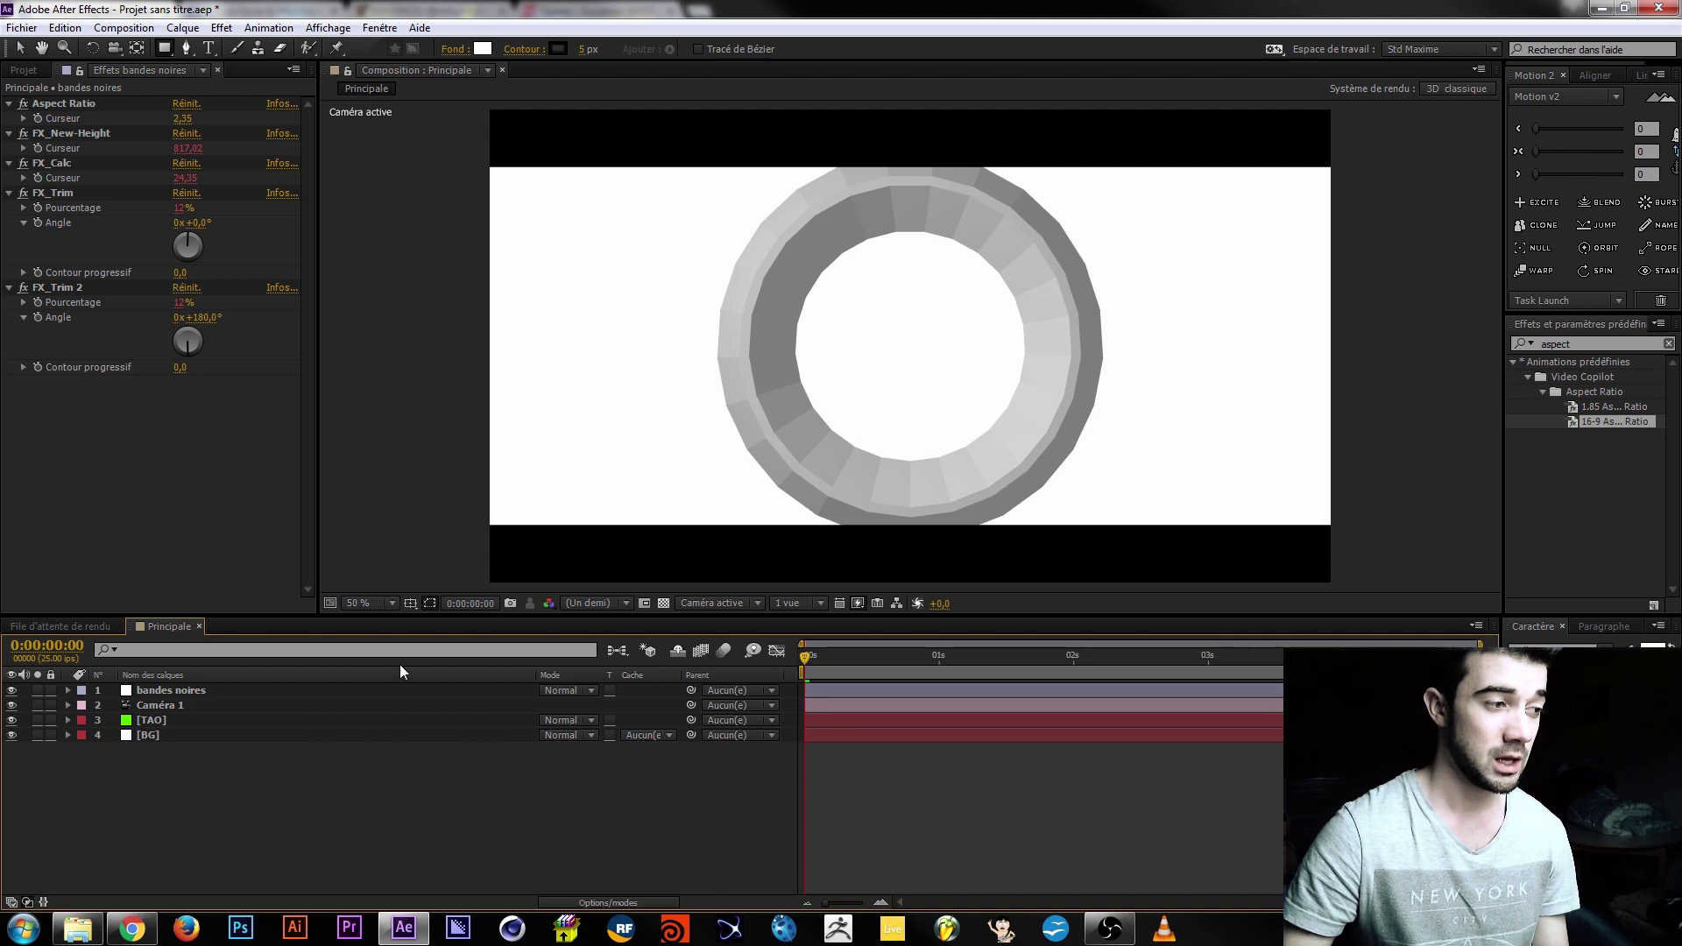
Set the Path Generator shape of the TAO layer's Tao effect to Fractal.
{"action": "left_click", "coordinate": [158, 722]}
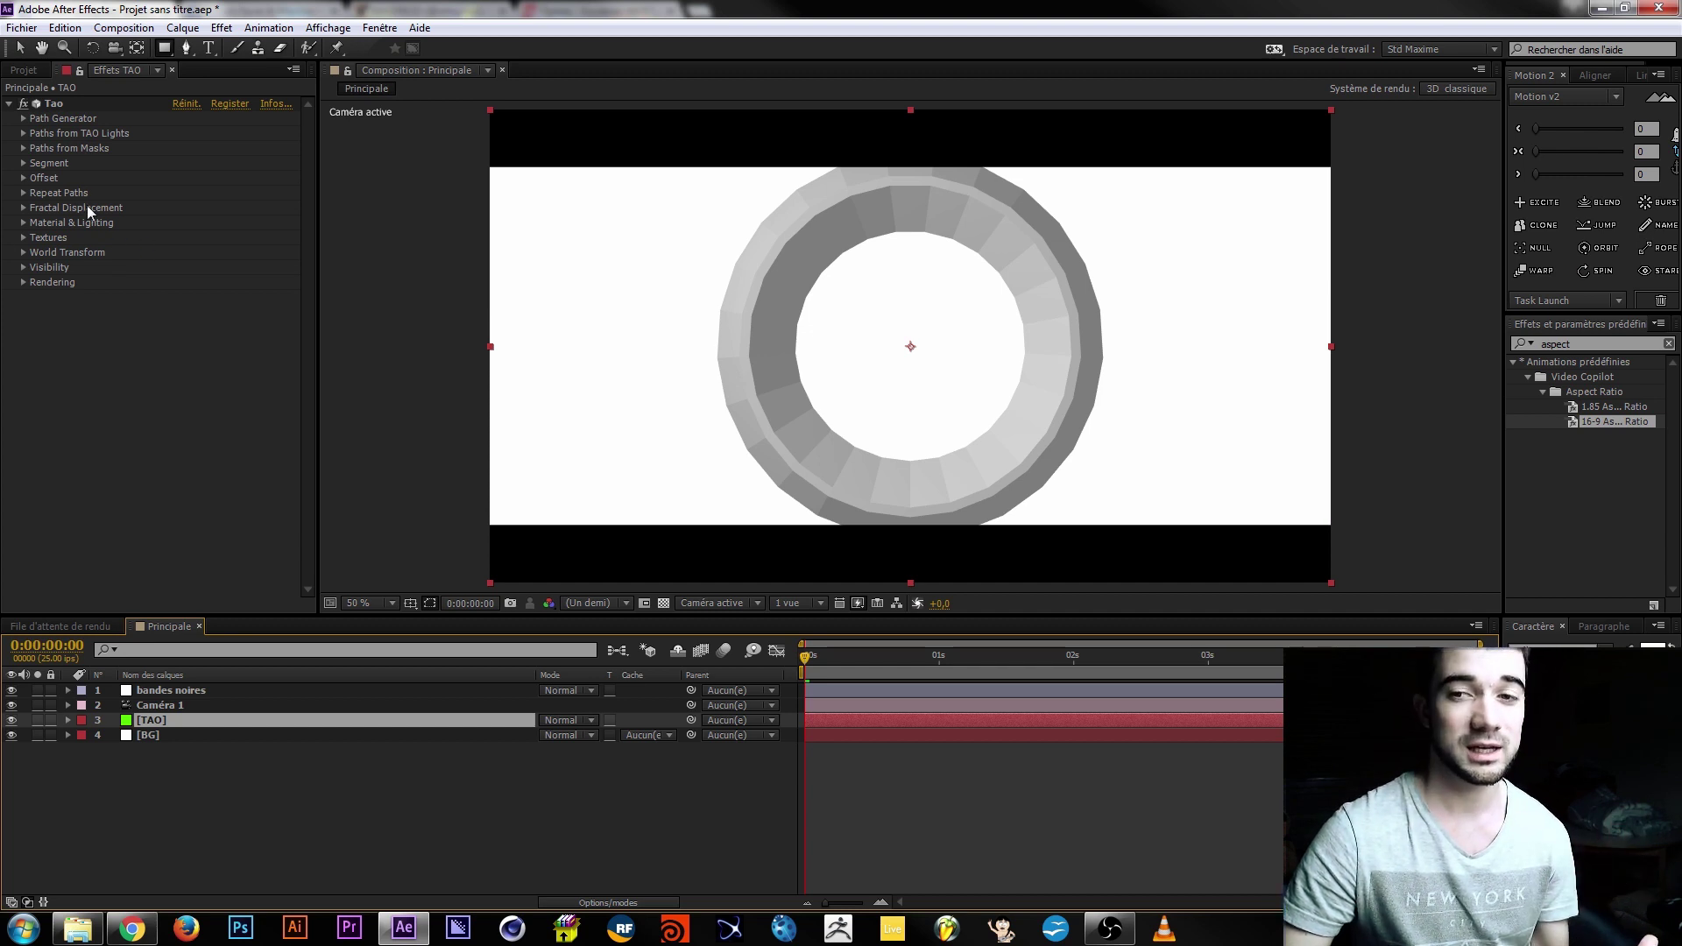
{"action": "left_click", "coordinate": [24, 119]}
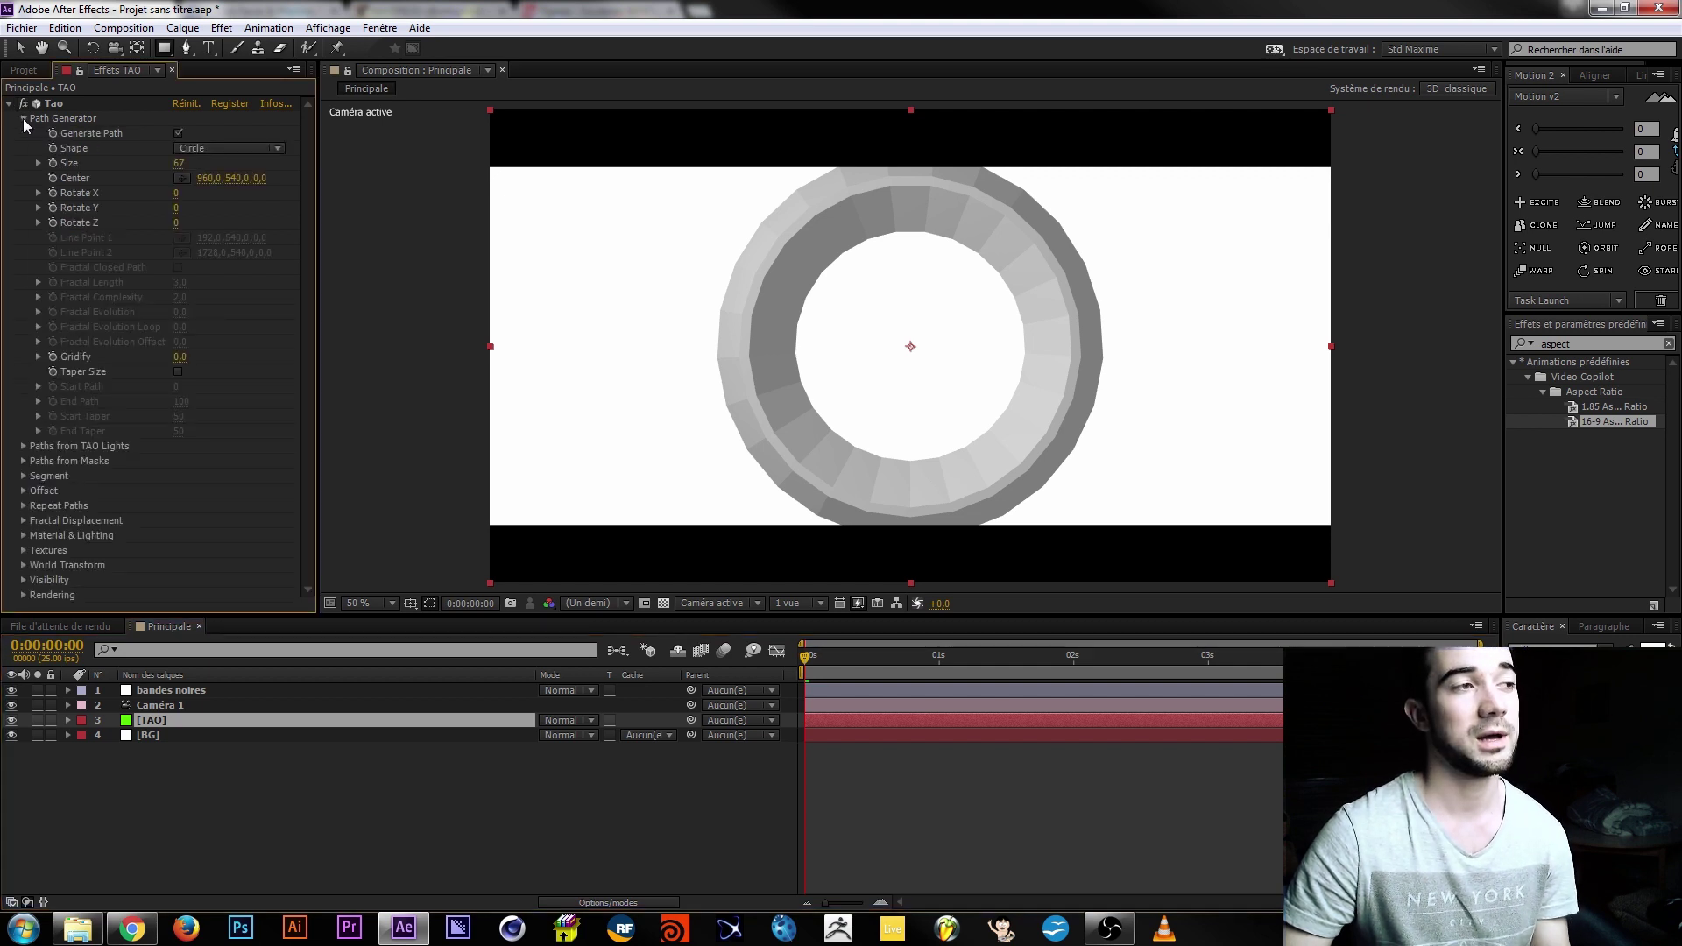
{"action": "left_click", "coordinate": [278, 148]}
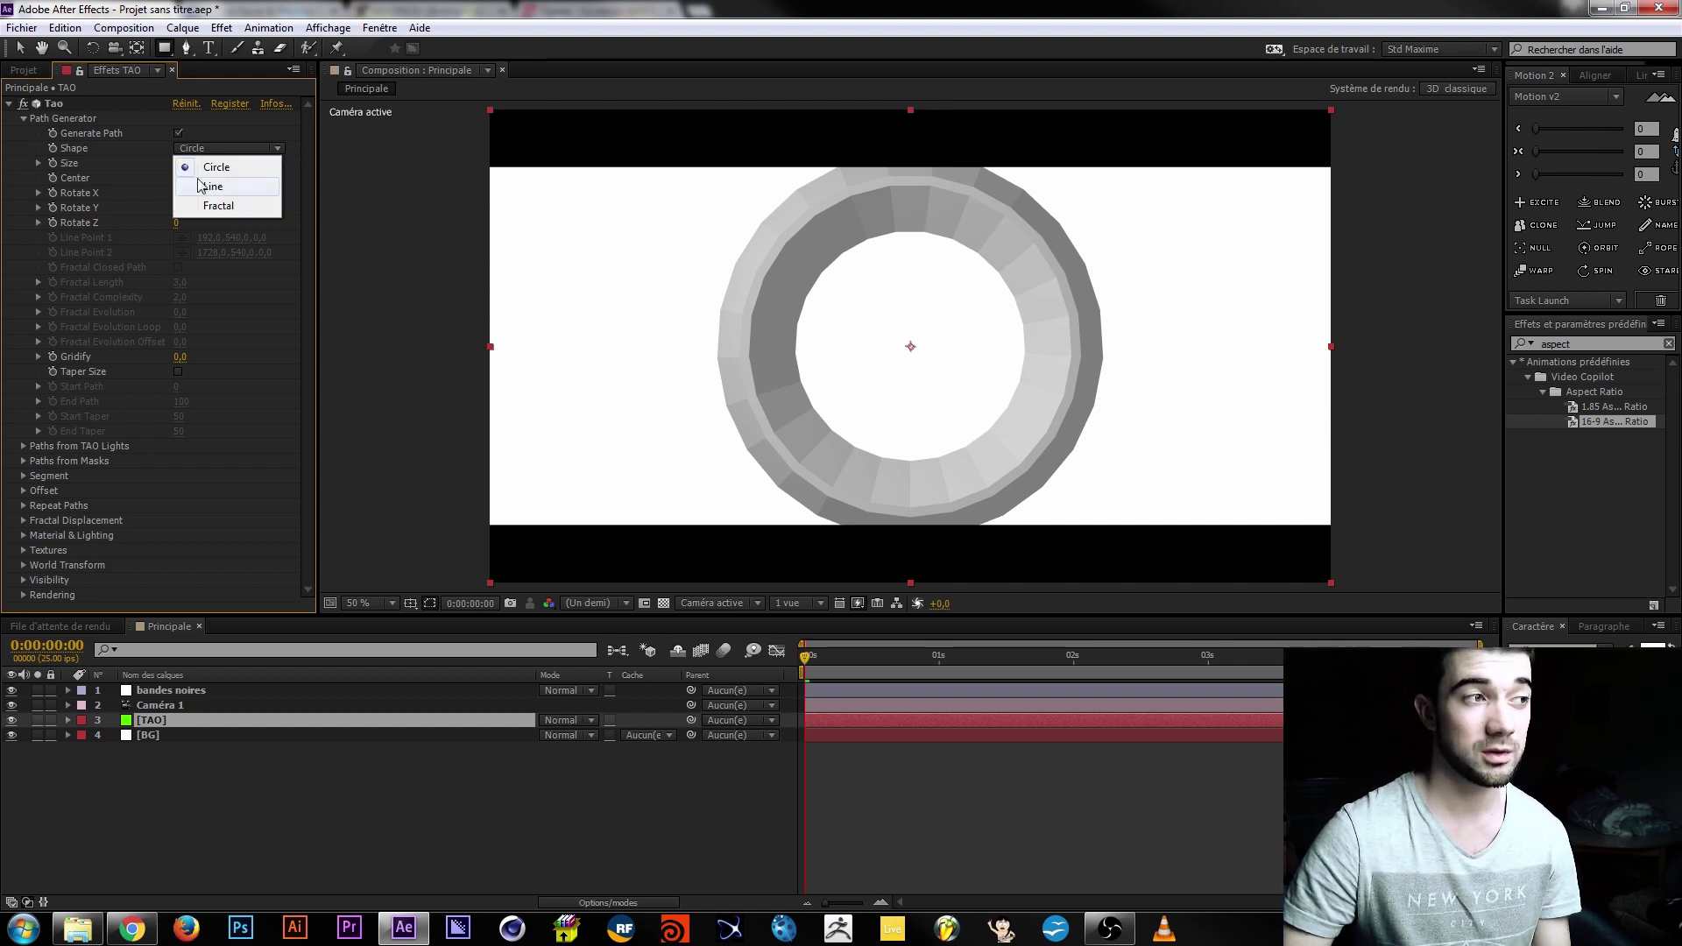
{"action": "left_click", "coordinate": [218, 205]}
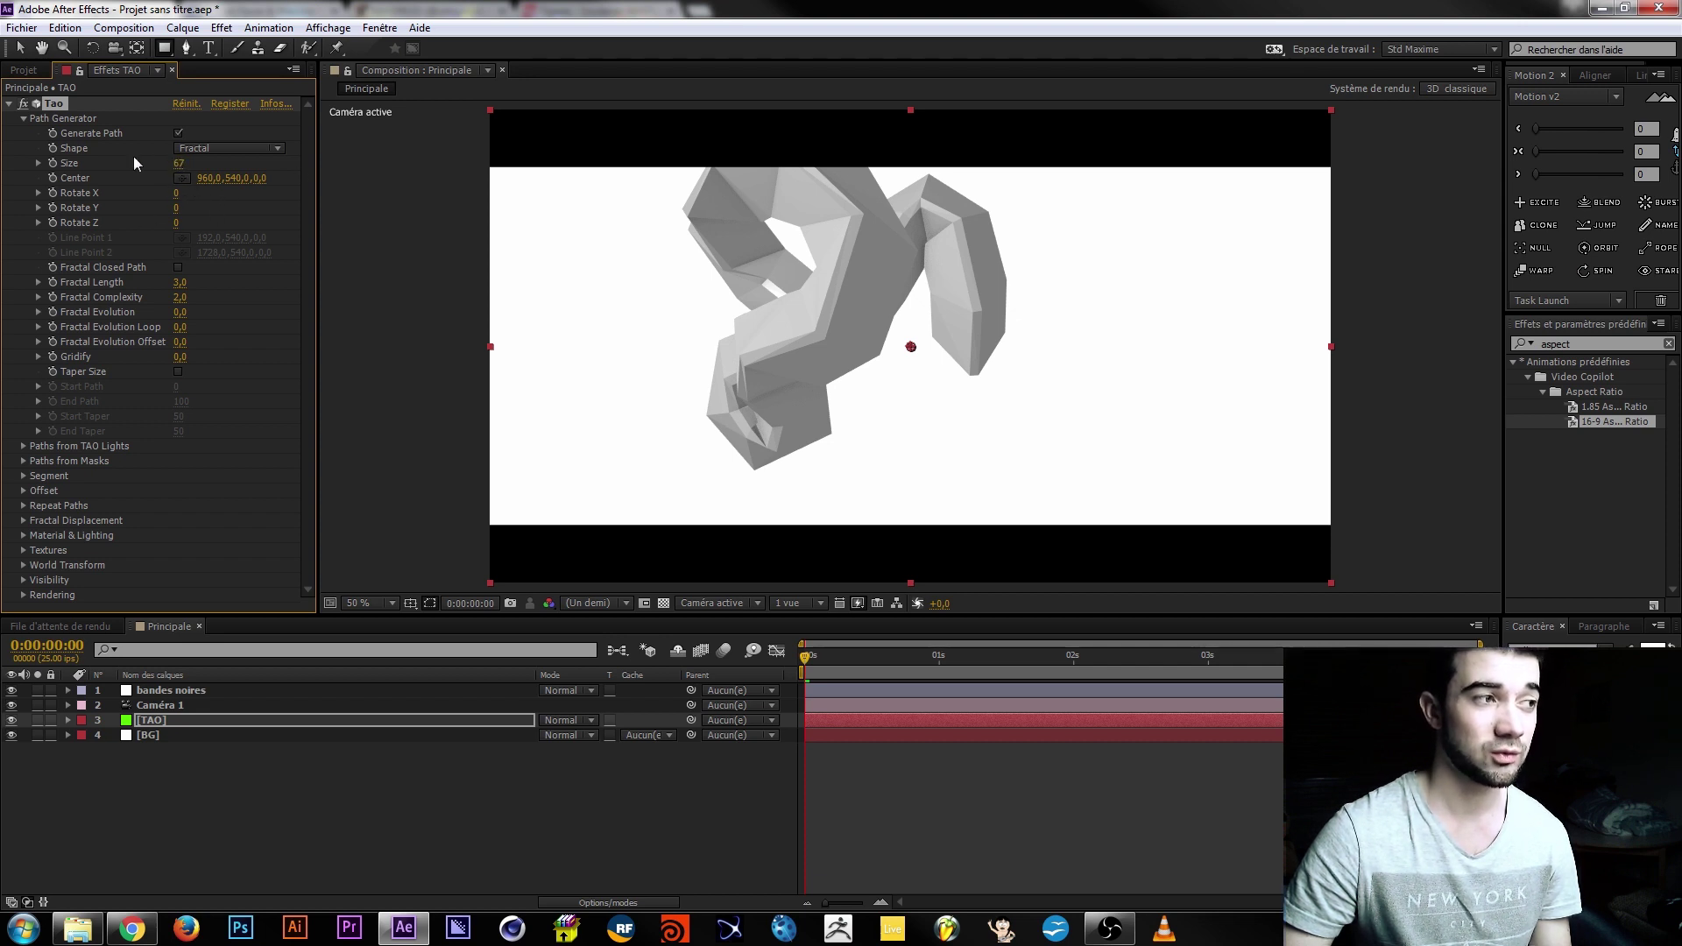
Set the Tao path's Fractal Length to 15 and its Fractal Complexity to 4.
{"action": "left_click", "coordinate": [179, 283]}
{"action": "type", "text": "15"}
{"action": "key", "text": "Return"}
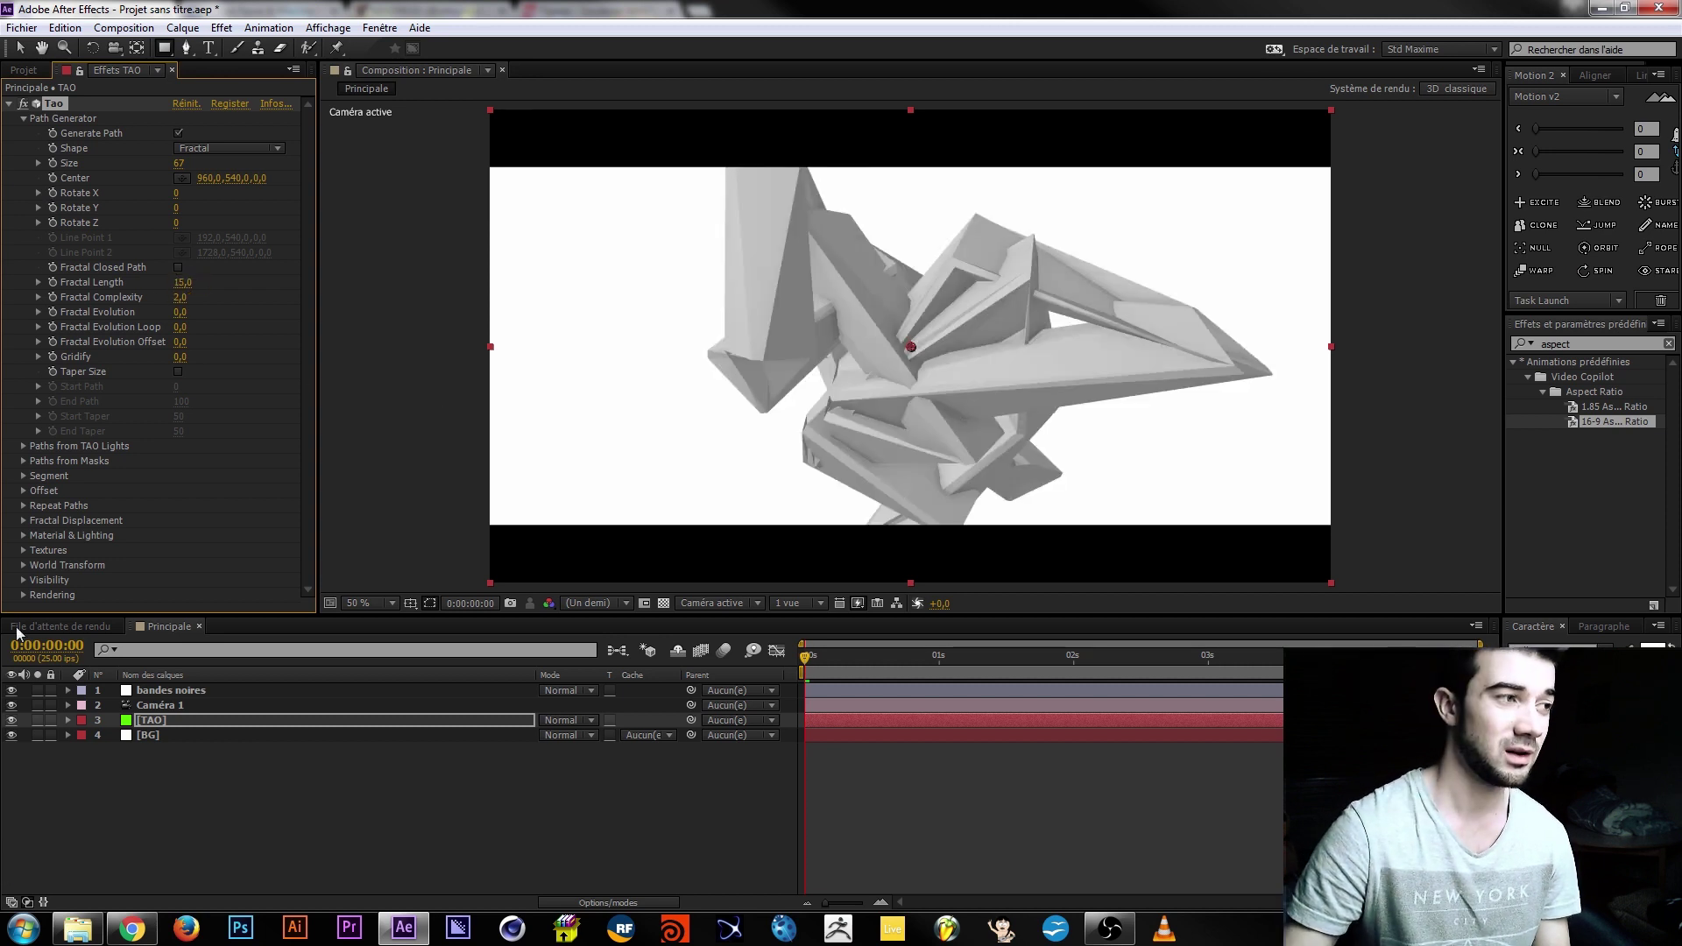
{"action": "left_click", "coordinate": [180, 299]}
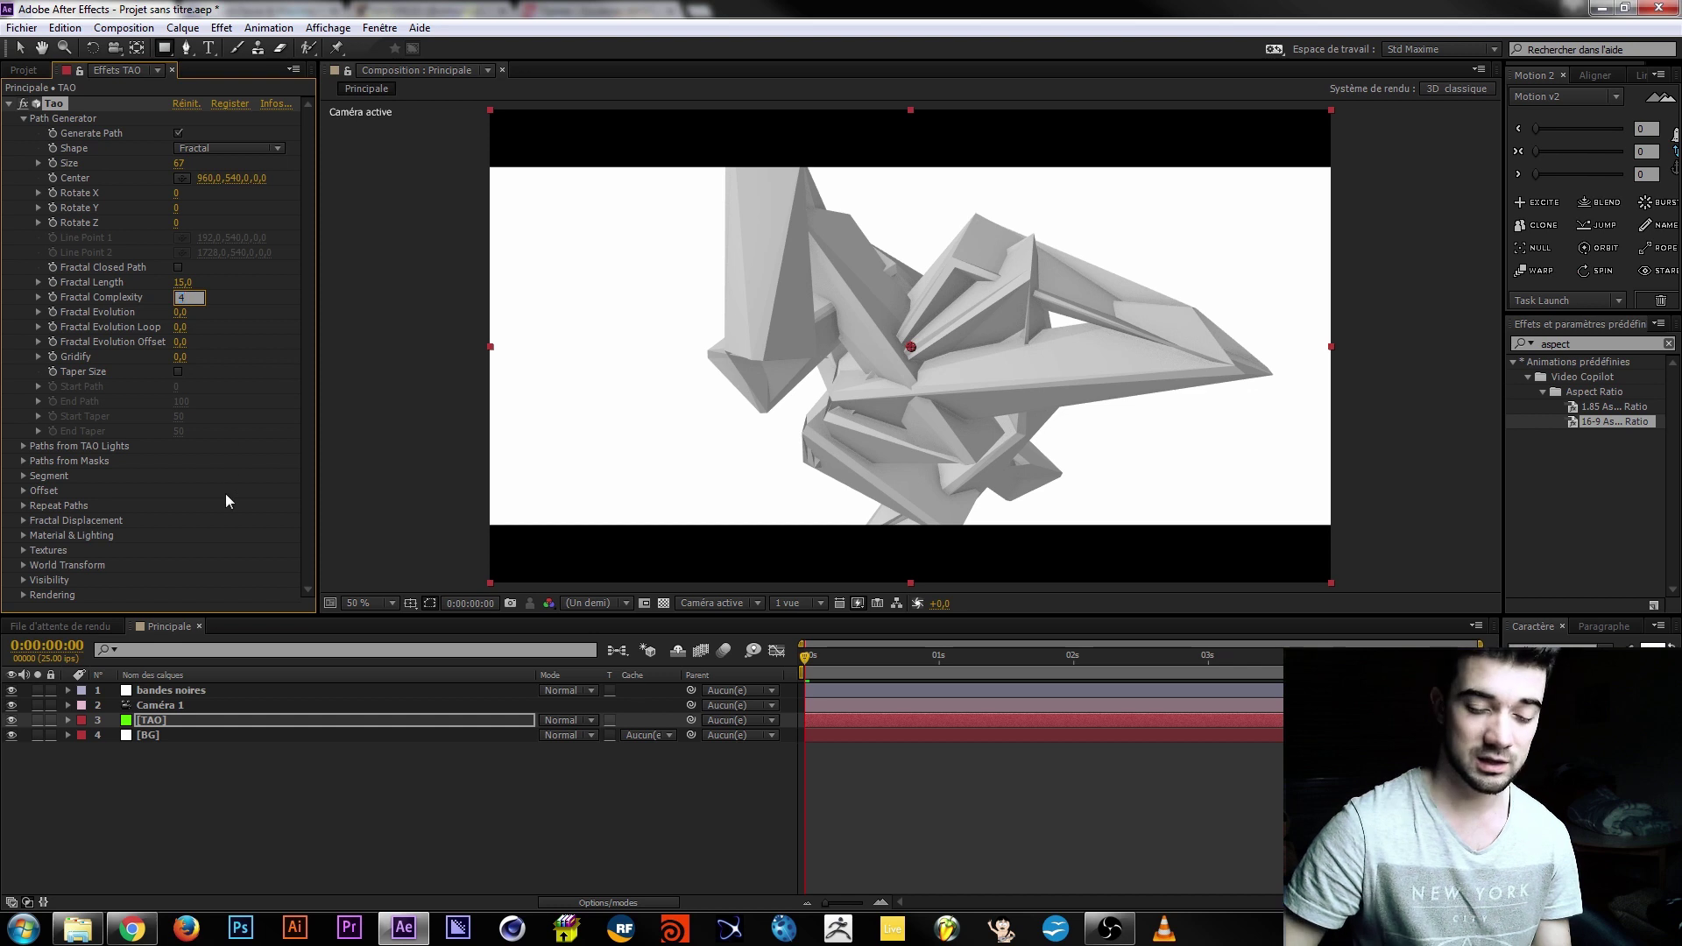
{"action": "key", "text": "Return"}
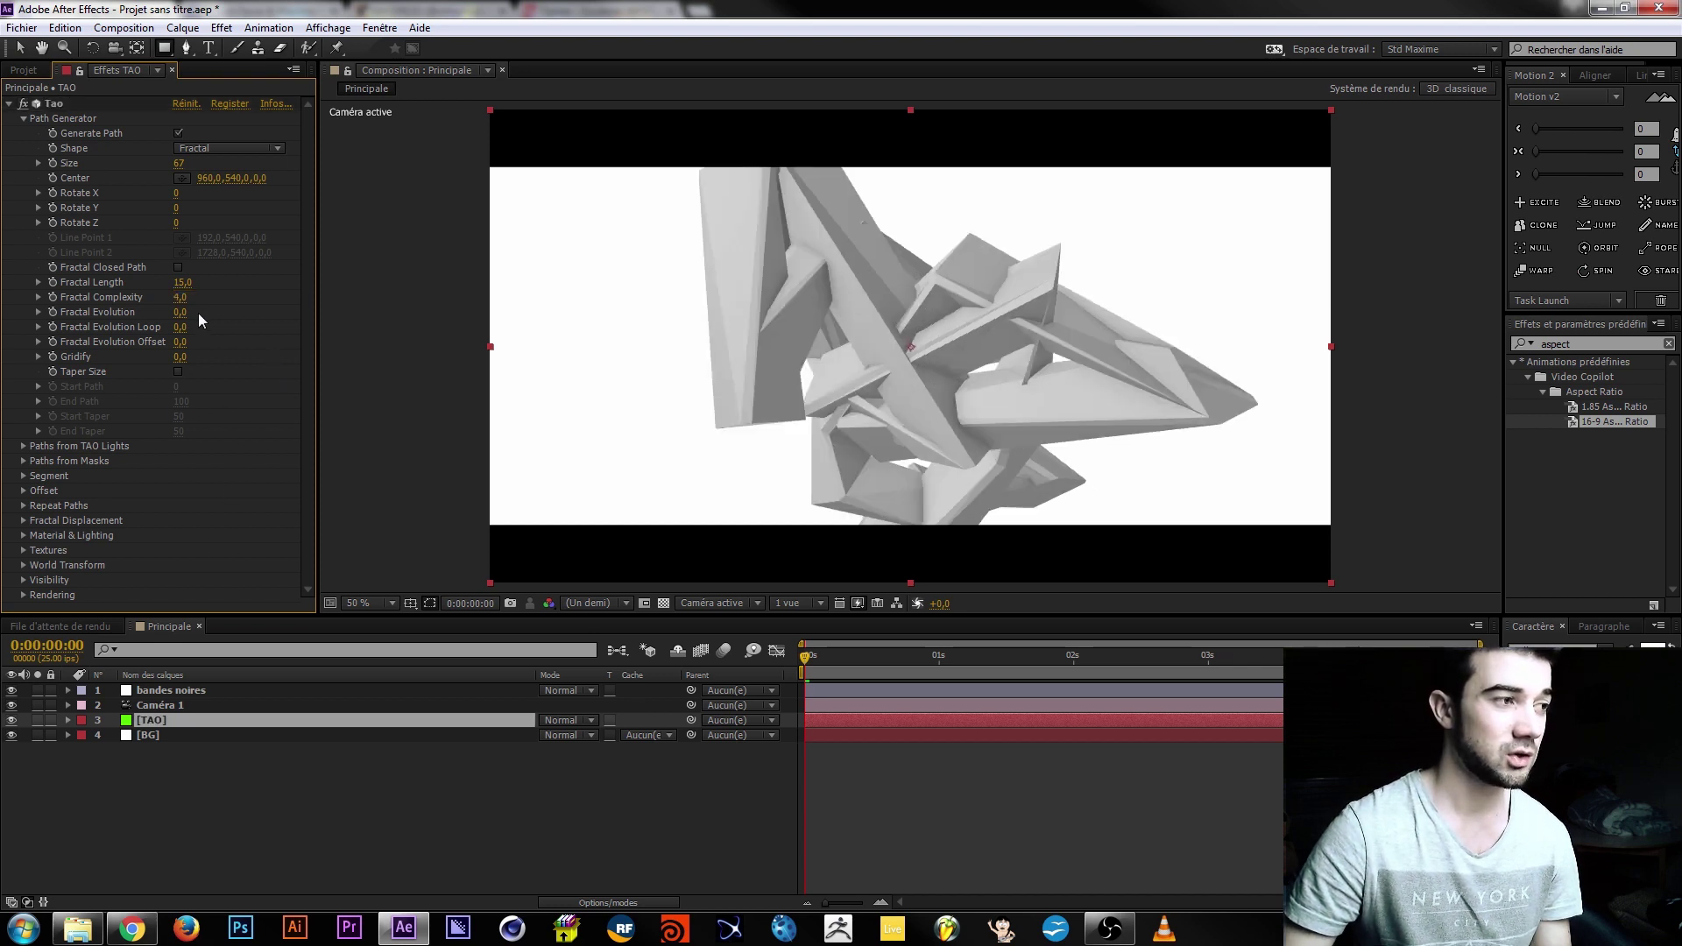
Enable Taper Size on the Tao path, with Start Taper at 75 and End Taper at 100.
{"action": "left_click", "coordinate": [178, 371]}
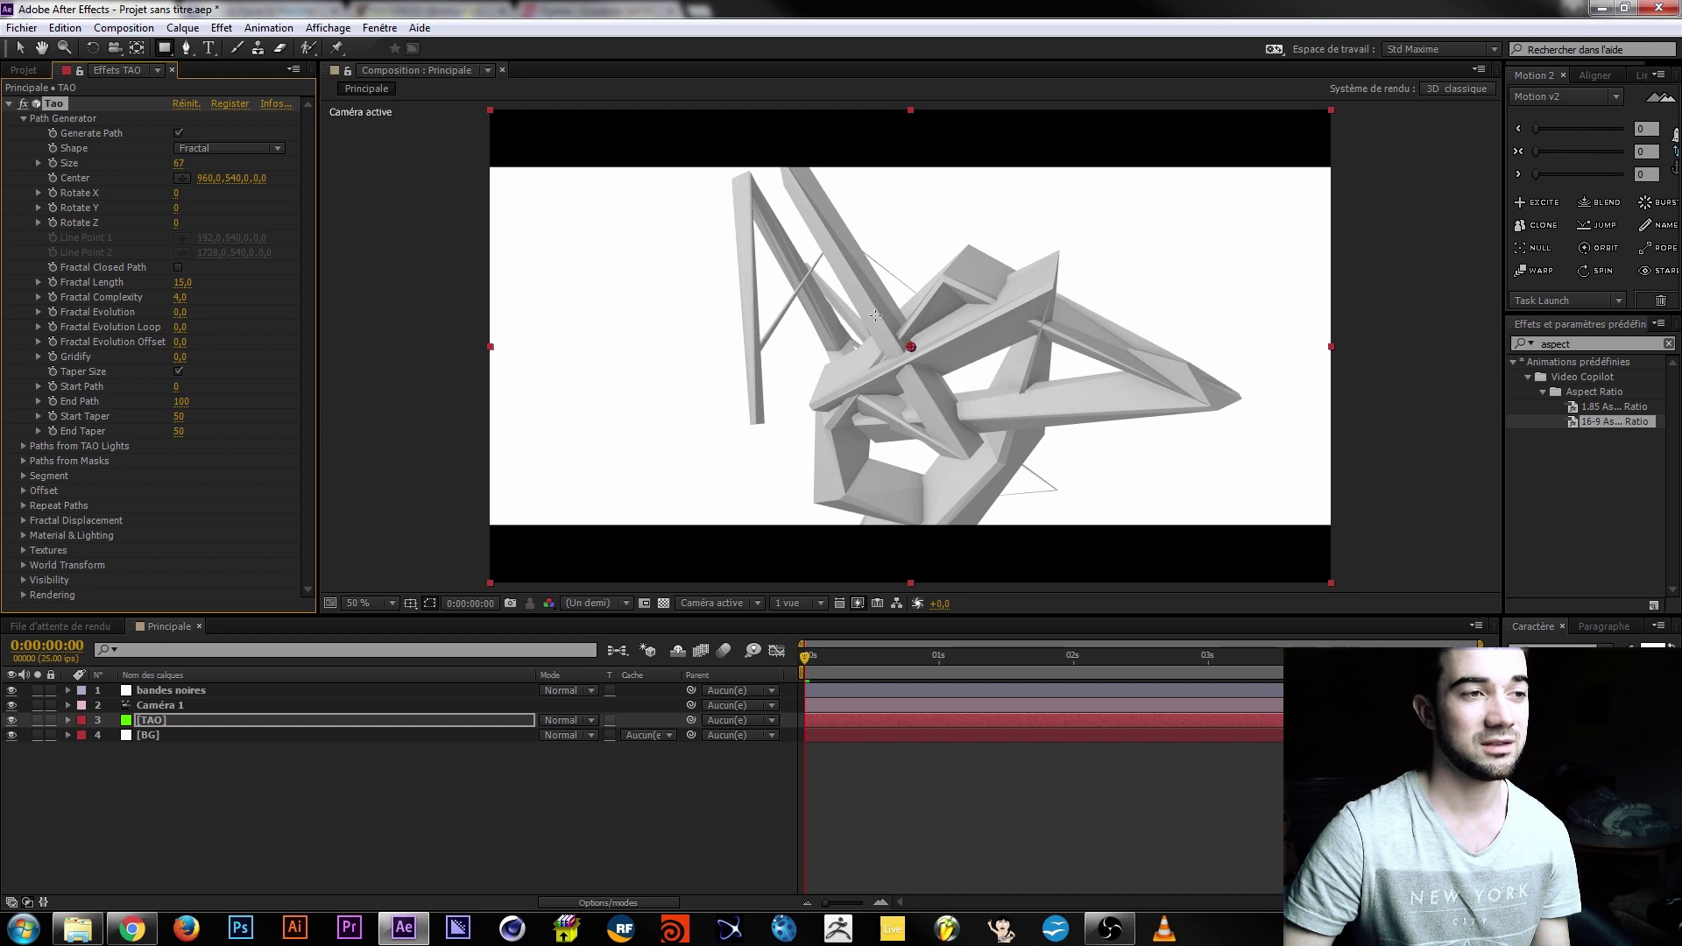
{"action": "left_click", "coordinate": [188, 418]}
{"action": "type", "text": "75"}
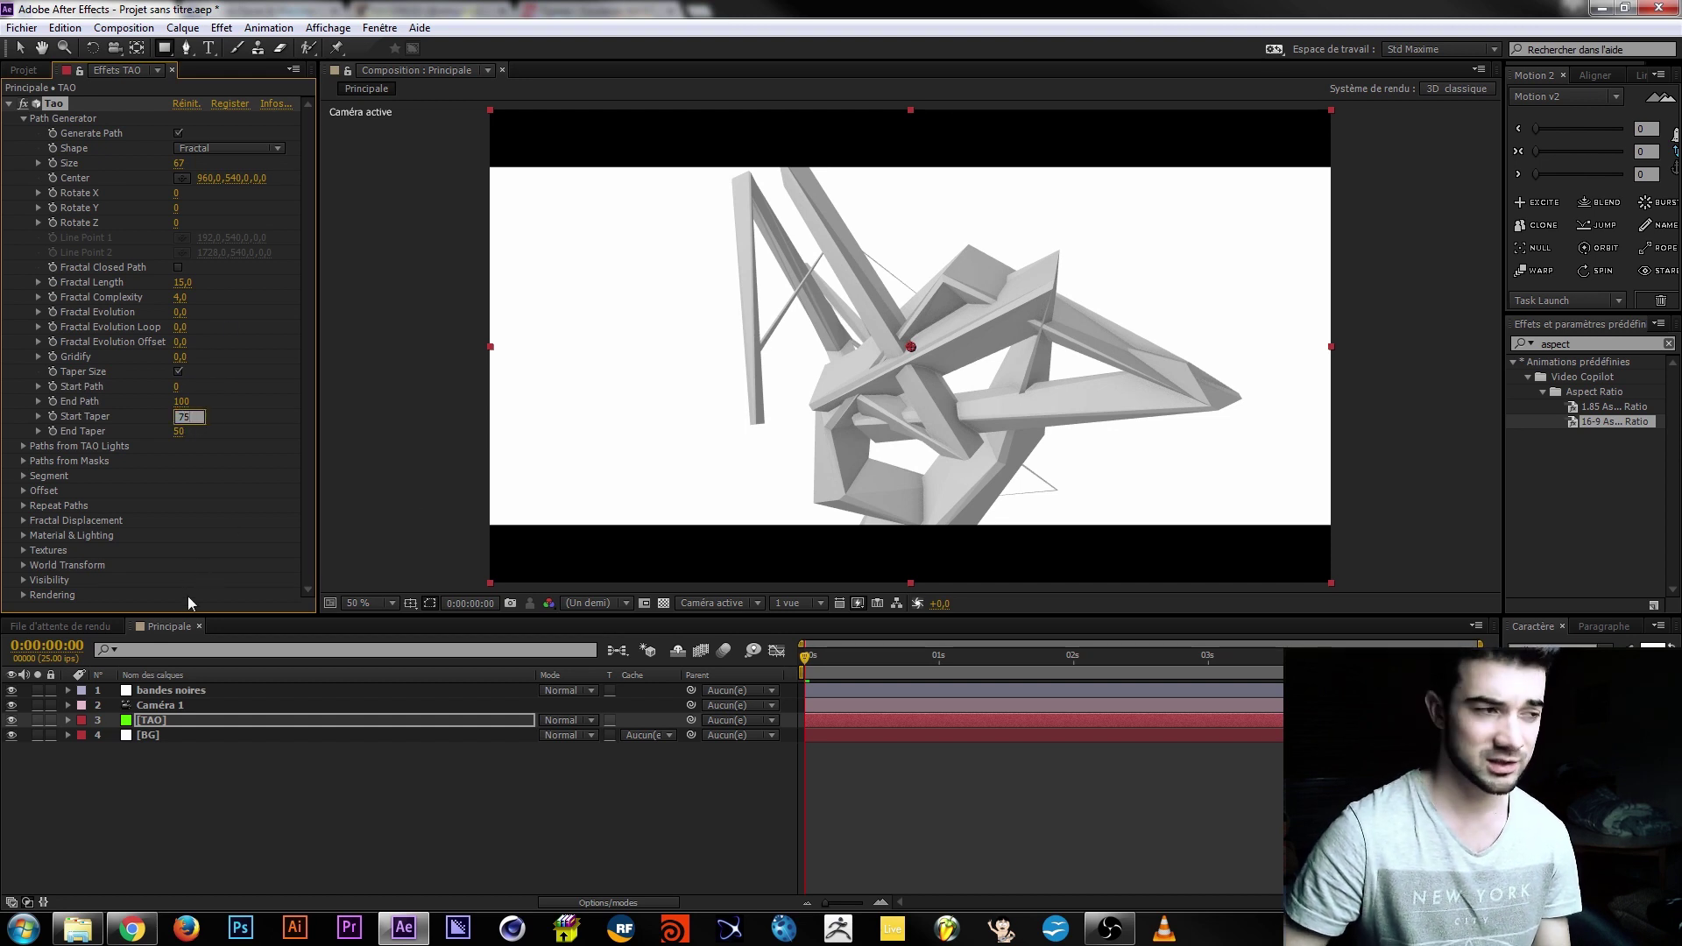
{"action": "key", "text": "Return"}
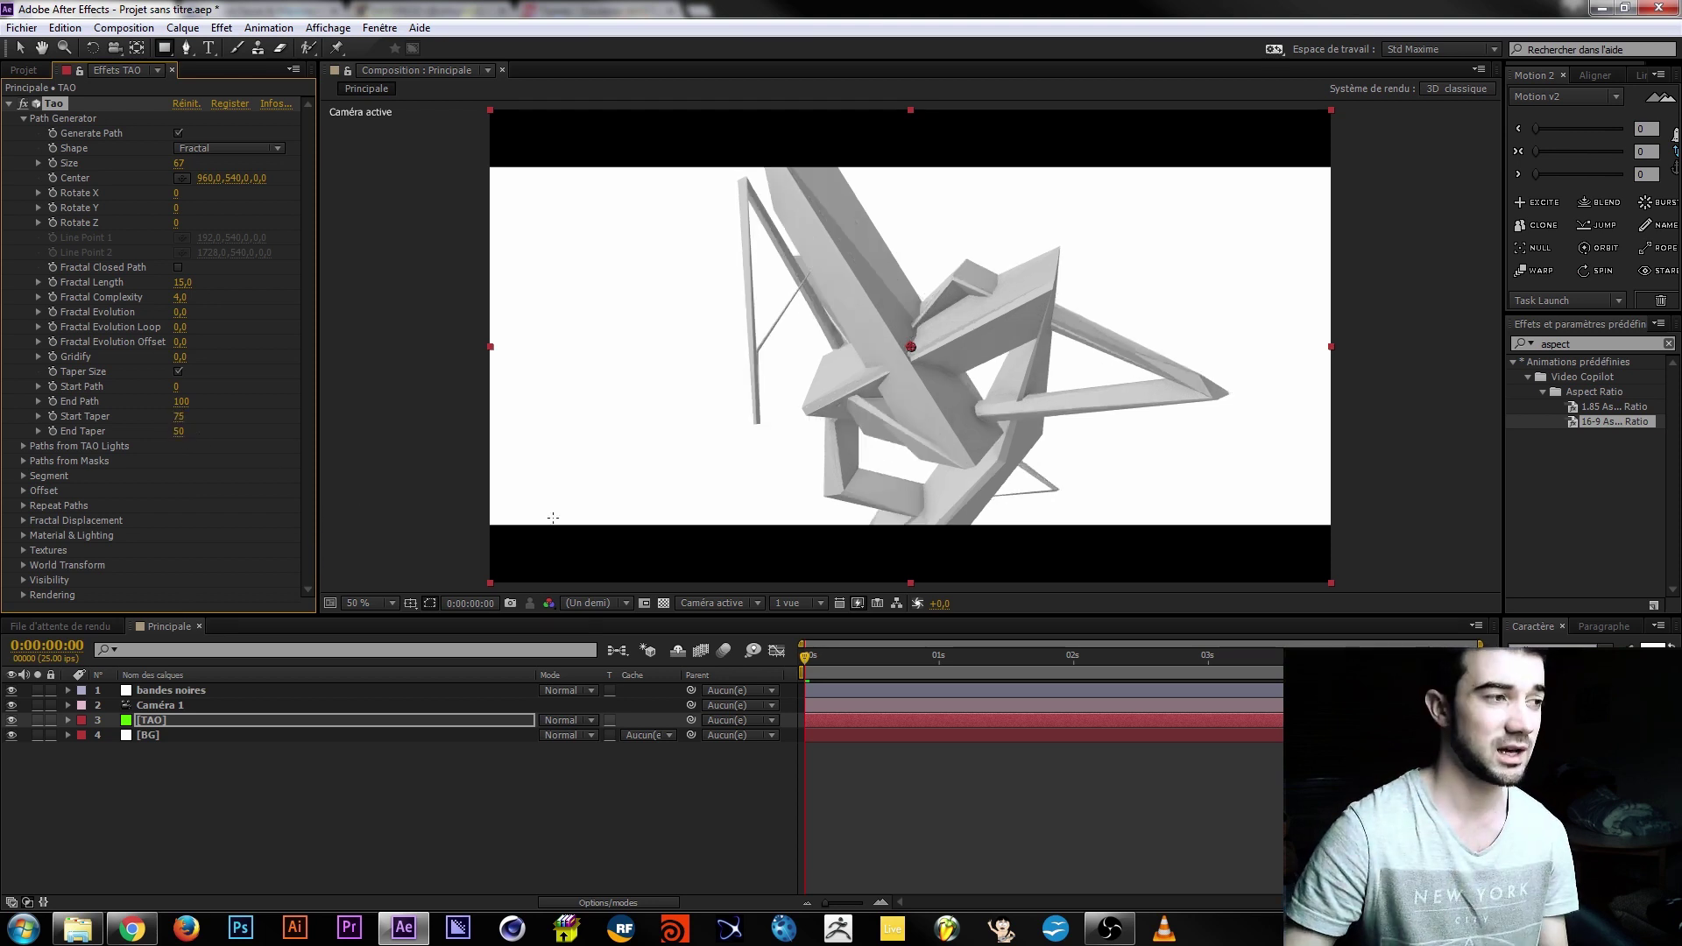
{"action": "left_click_drag", "start_coordinate": [180, 434], "coordinate": [303, 399]}
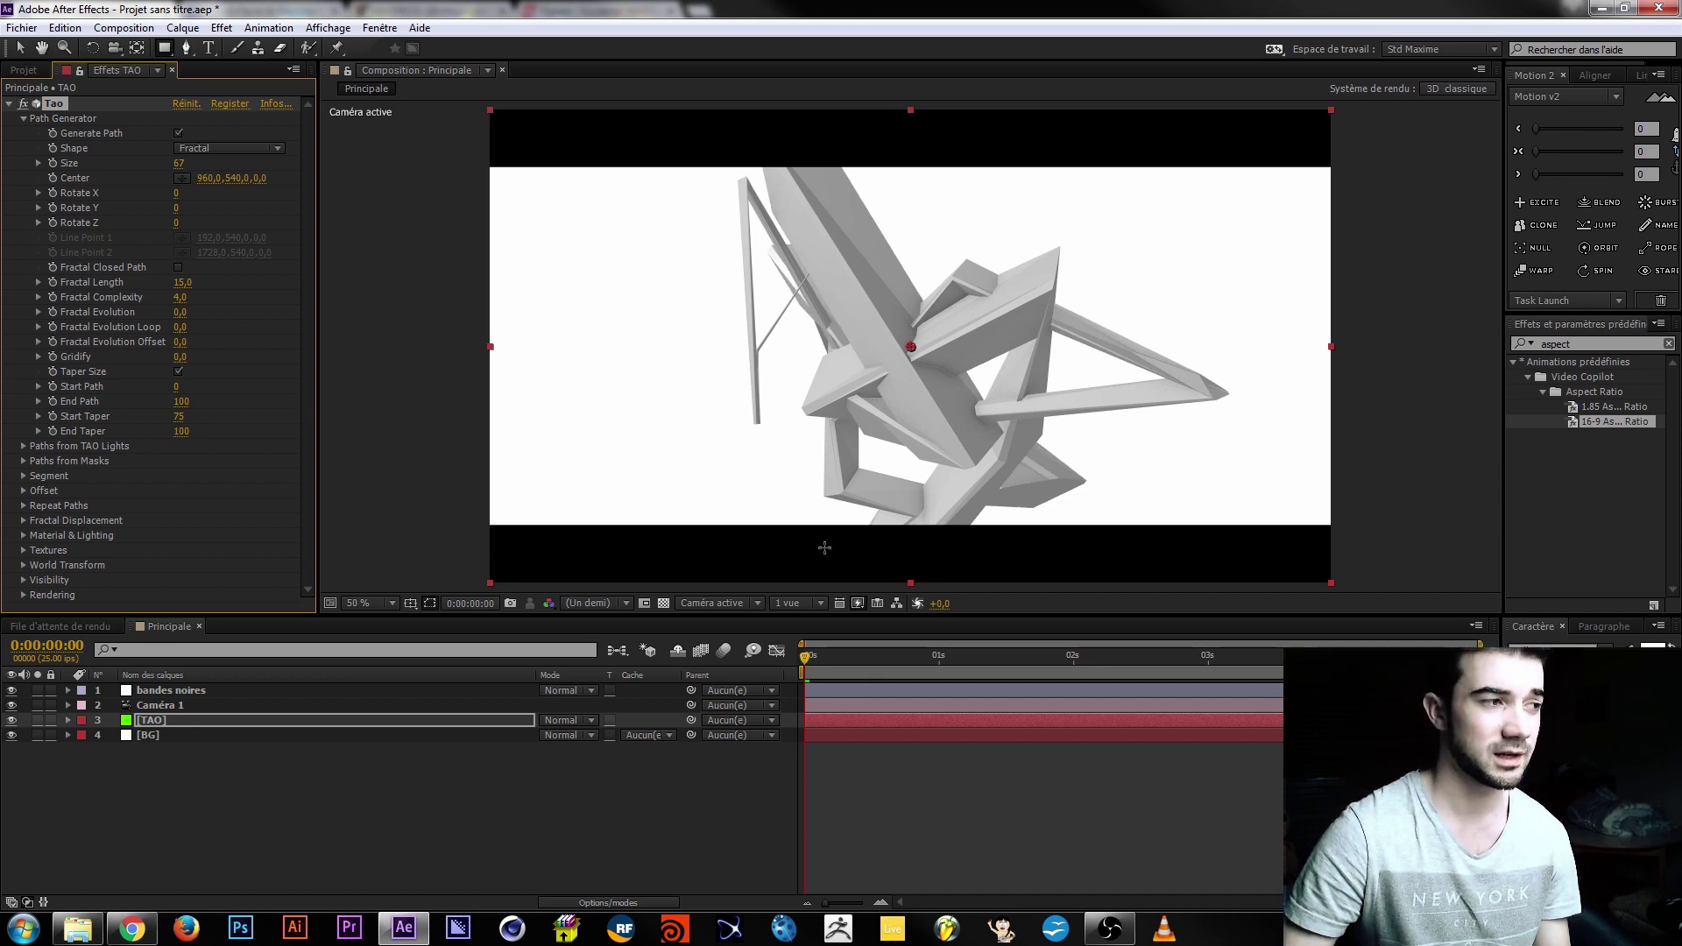
Set Tao's Segment Mode to Repeat N-gon.
{"action": "left_click", "coordinate": [24, 119]}
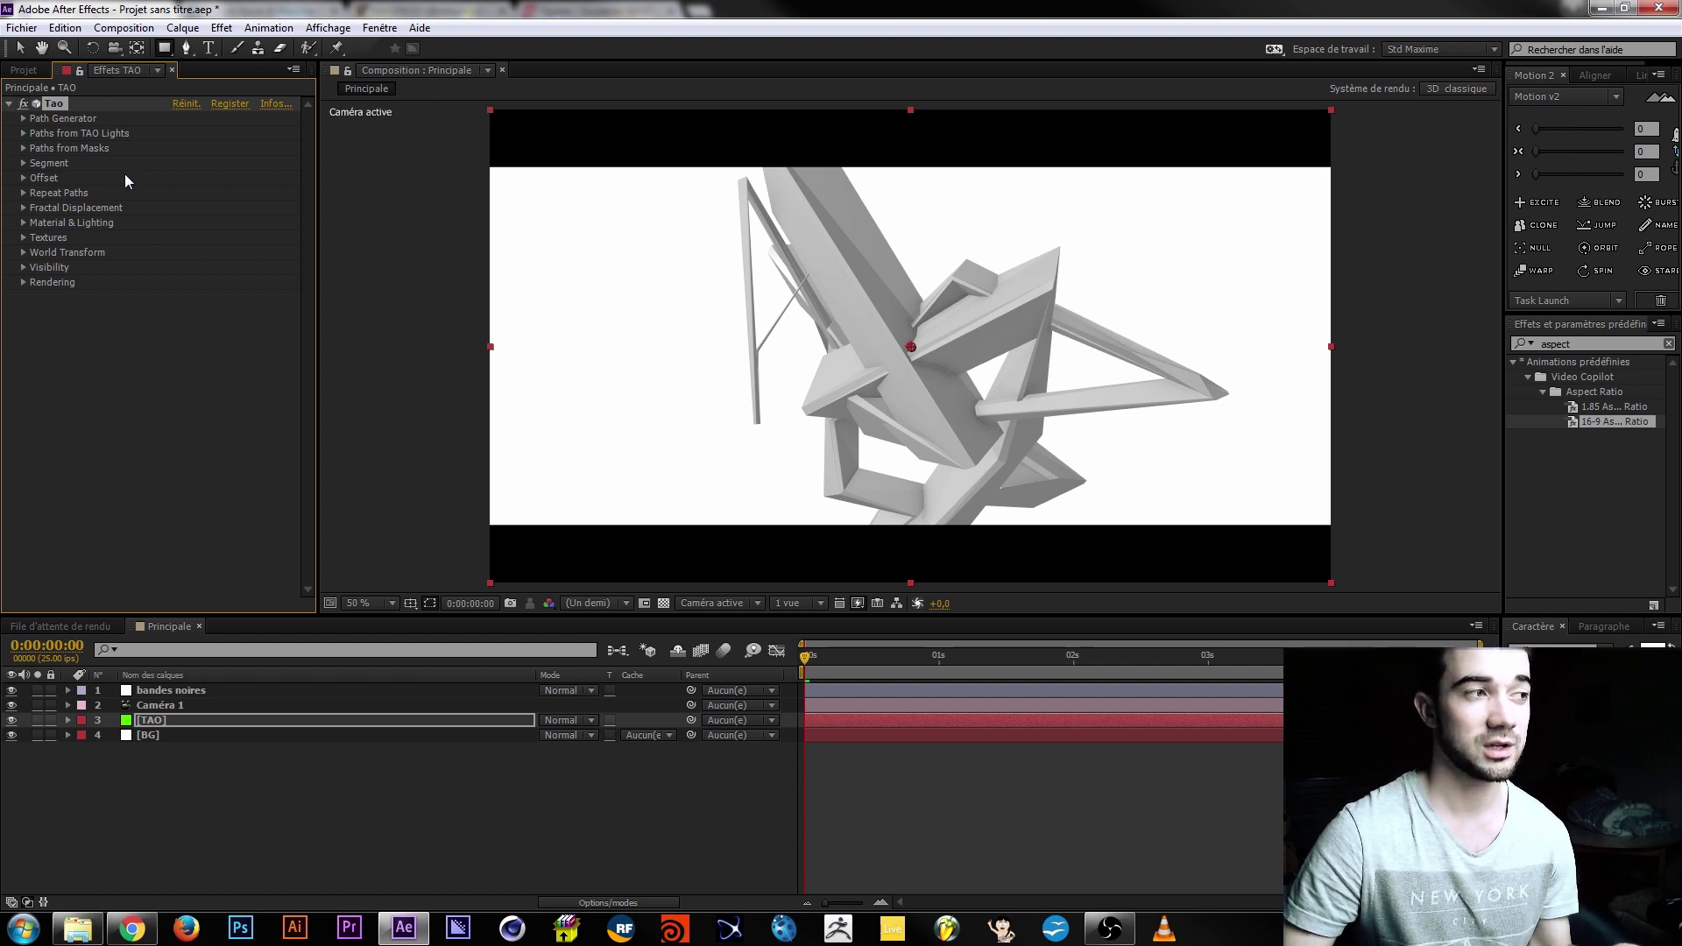
{"action": "left_click", "coordinate": [23, 163]}
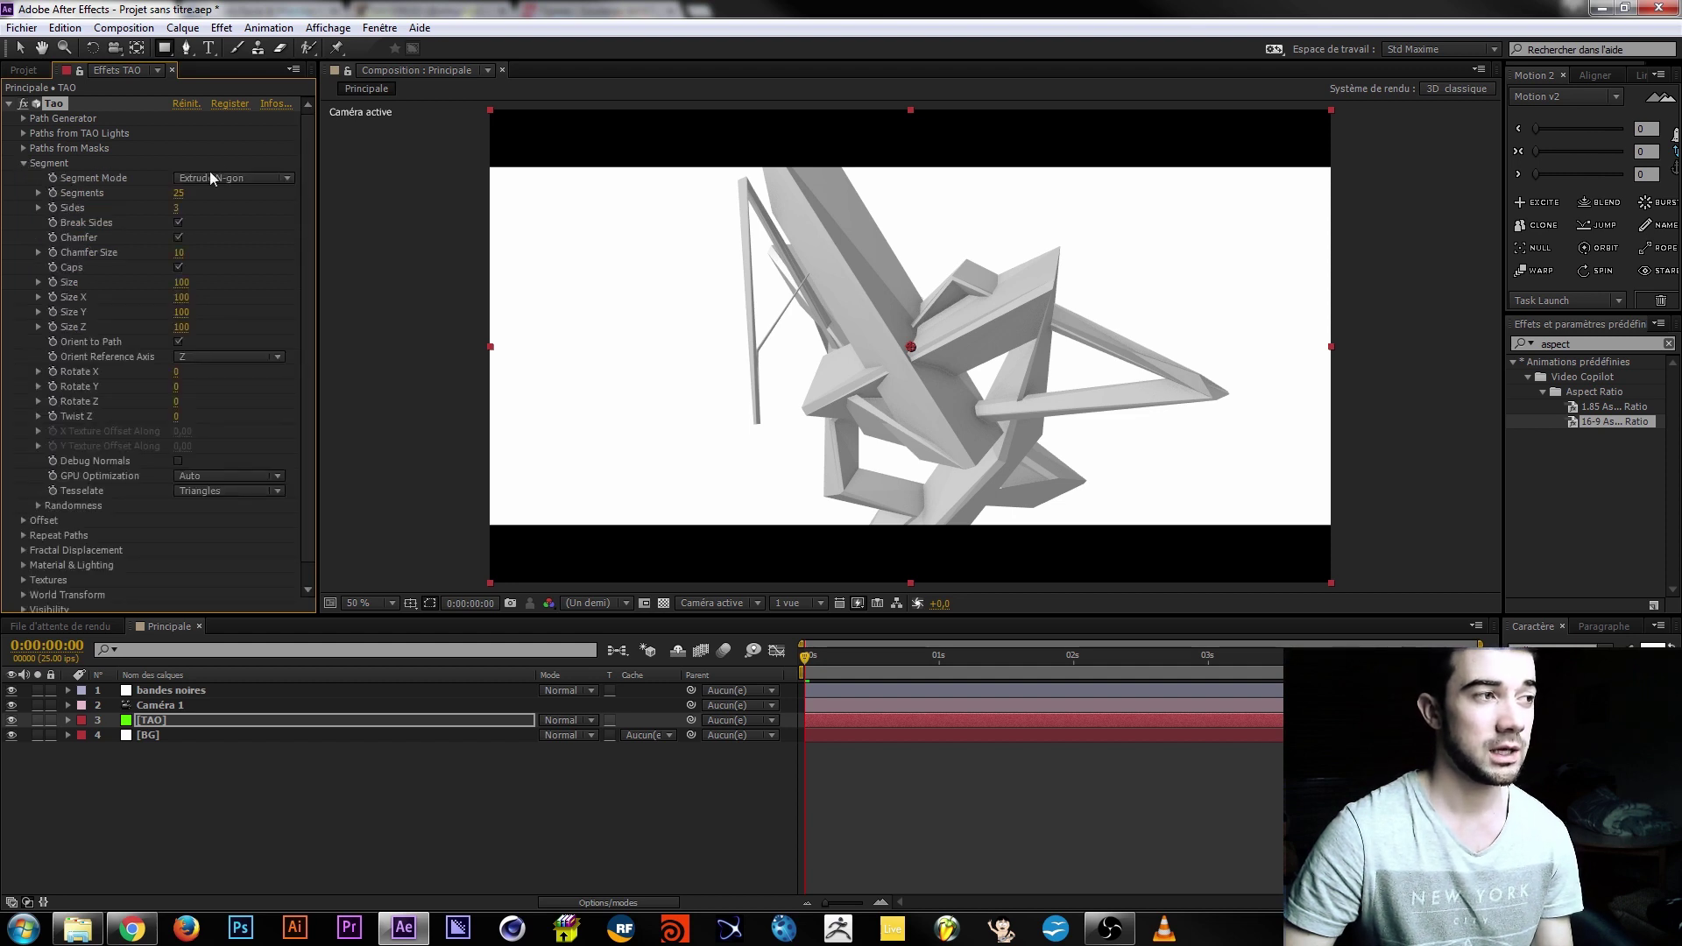
{"action": "left_click", "coordinate": [288, 180]}
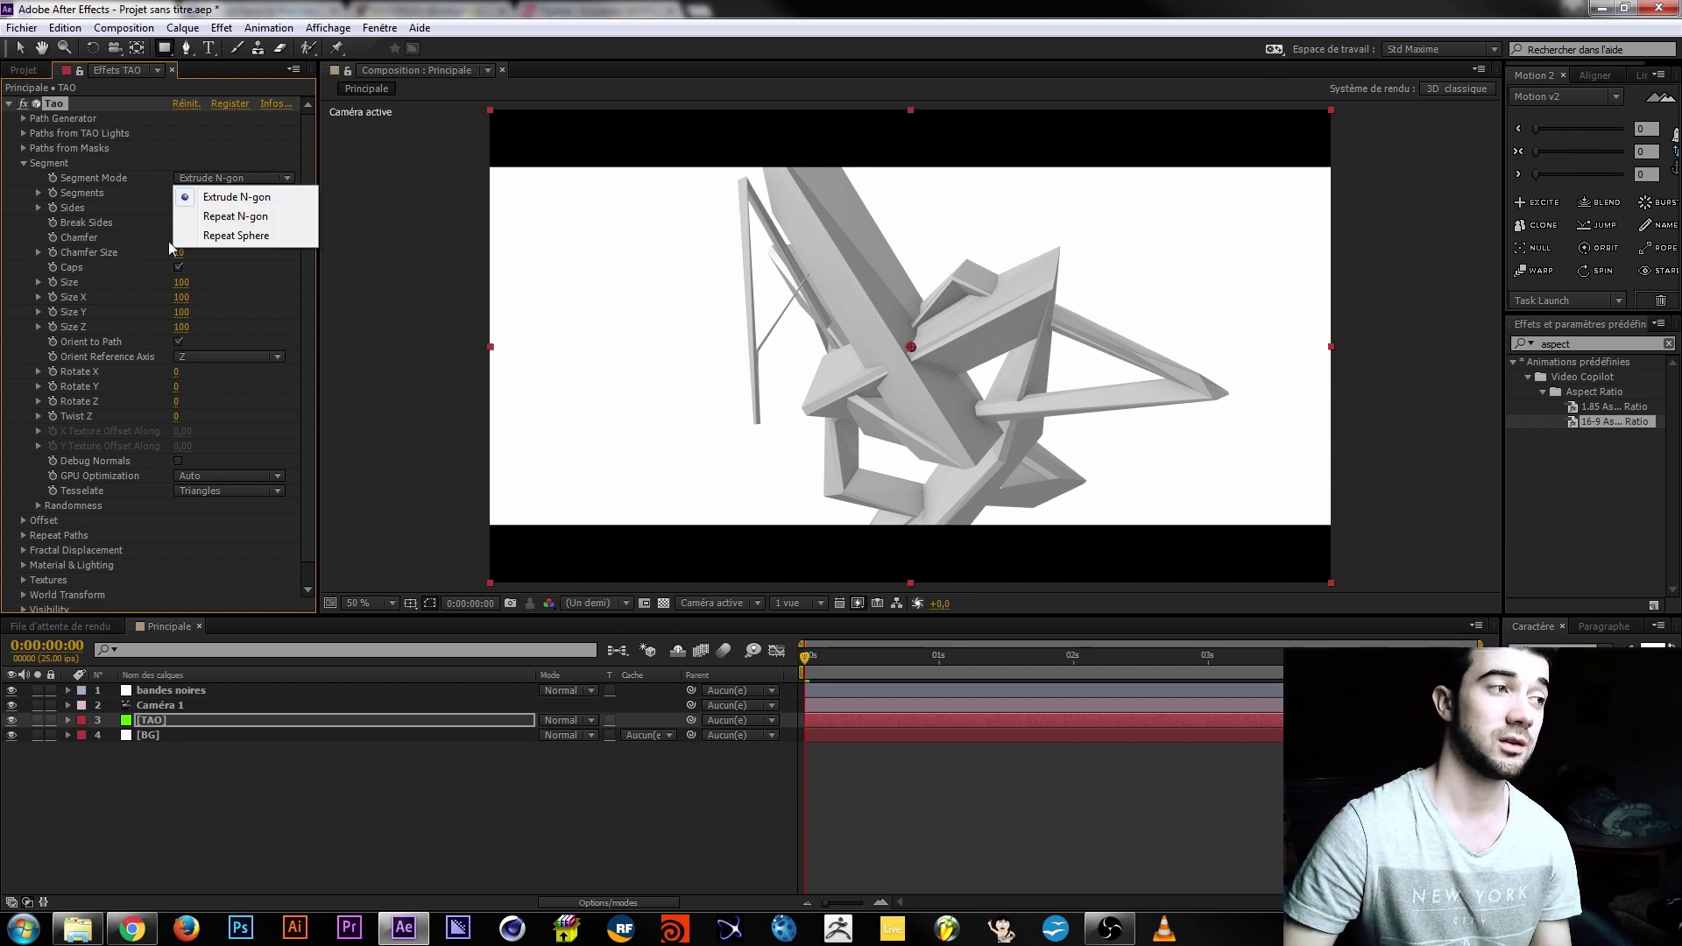
{"action": "left_click", "coordinate": [254, 218]}
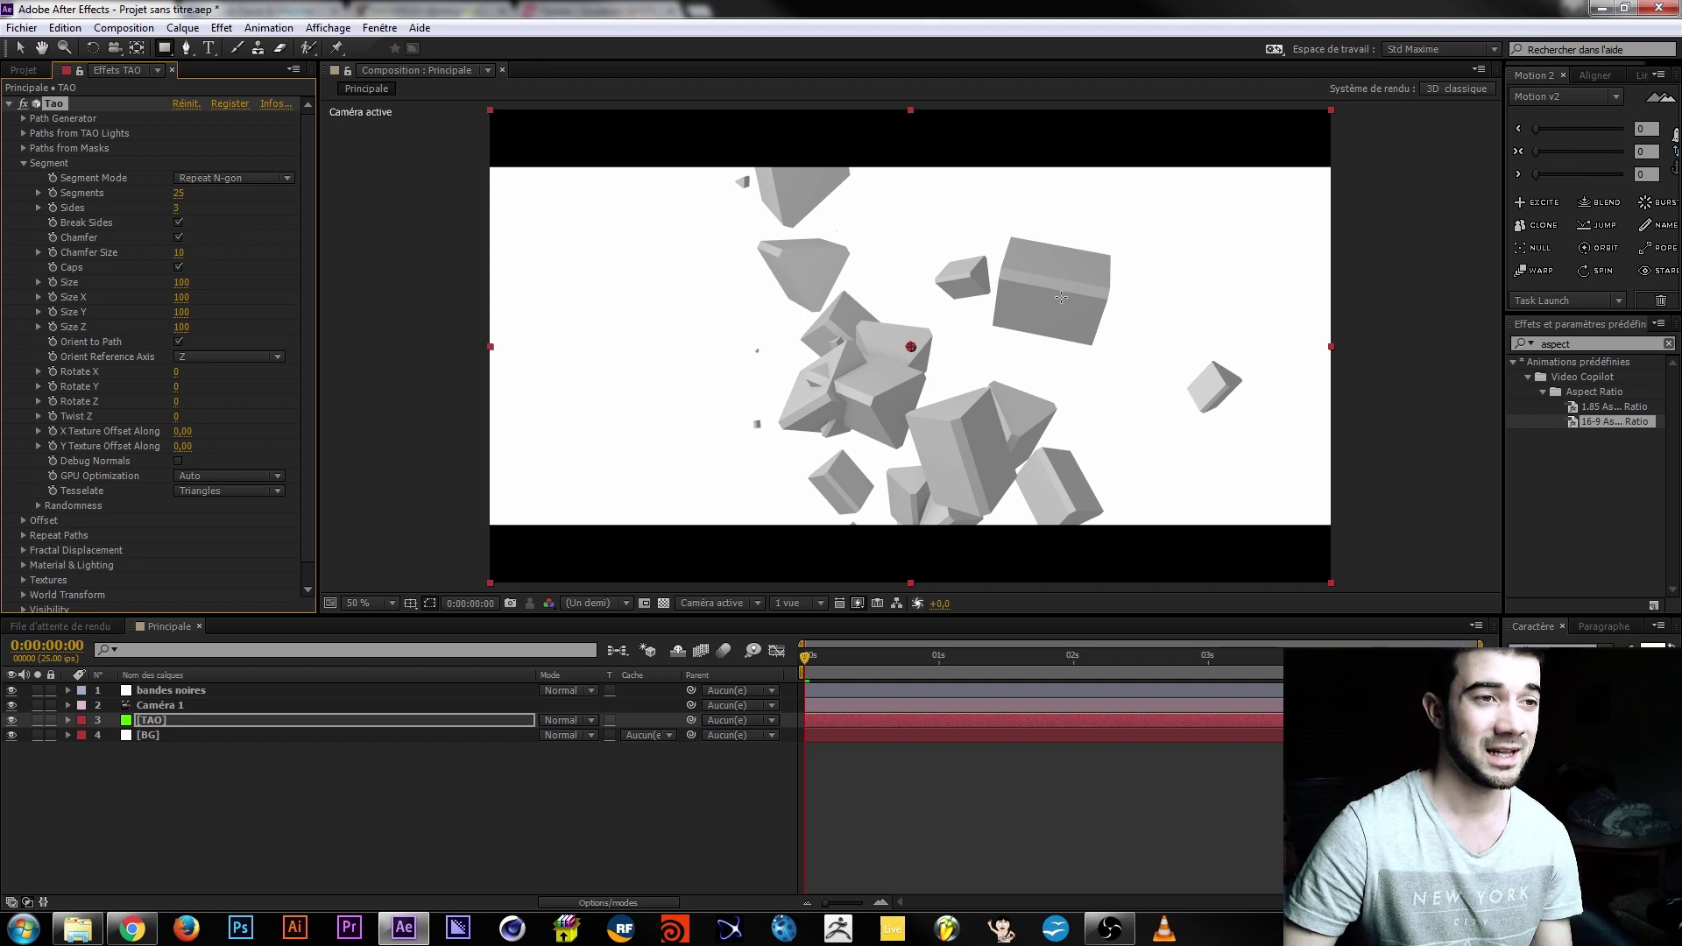
Set the number of Tao segments to 350 and their Chamfer Size to 8.
{"action": "left_click", "coordinate": [180, 193]}
{"action": "type", "text": "350"}
{"action": "key", "text": "Return"}
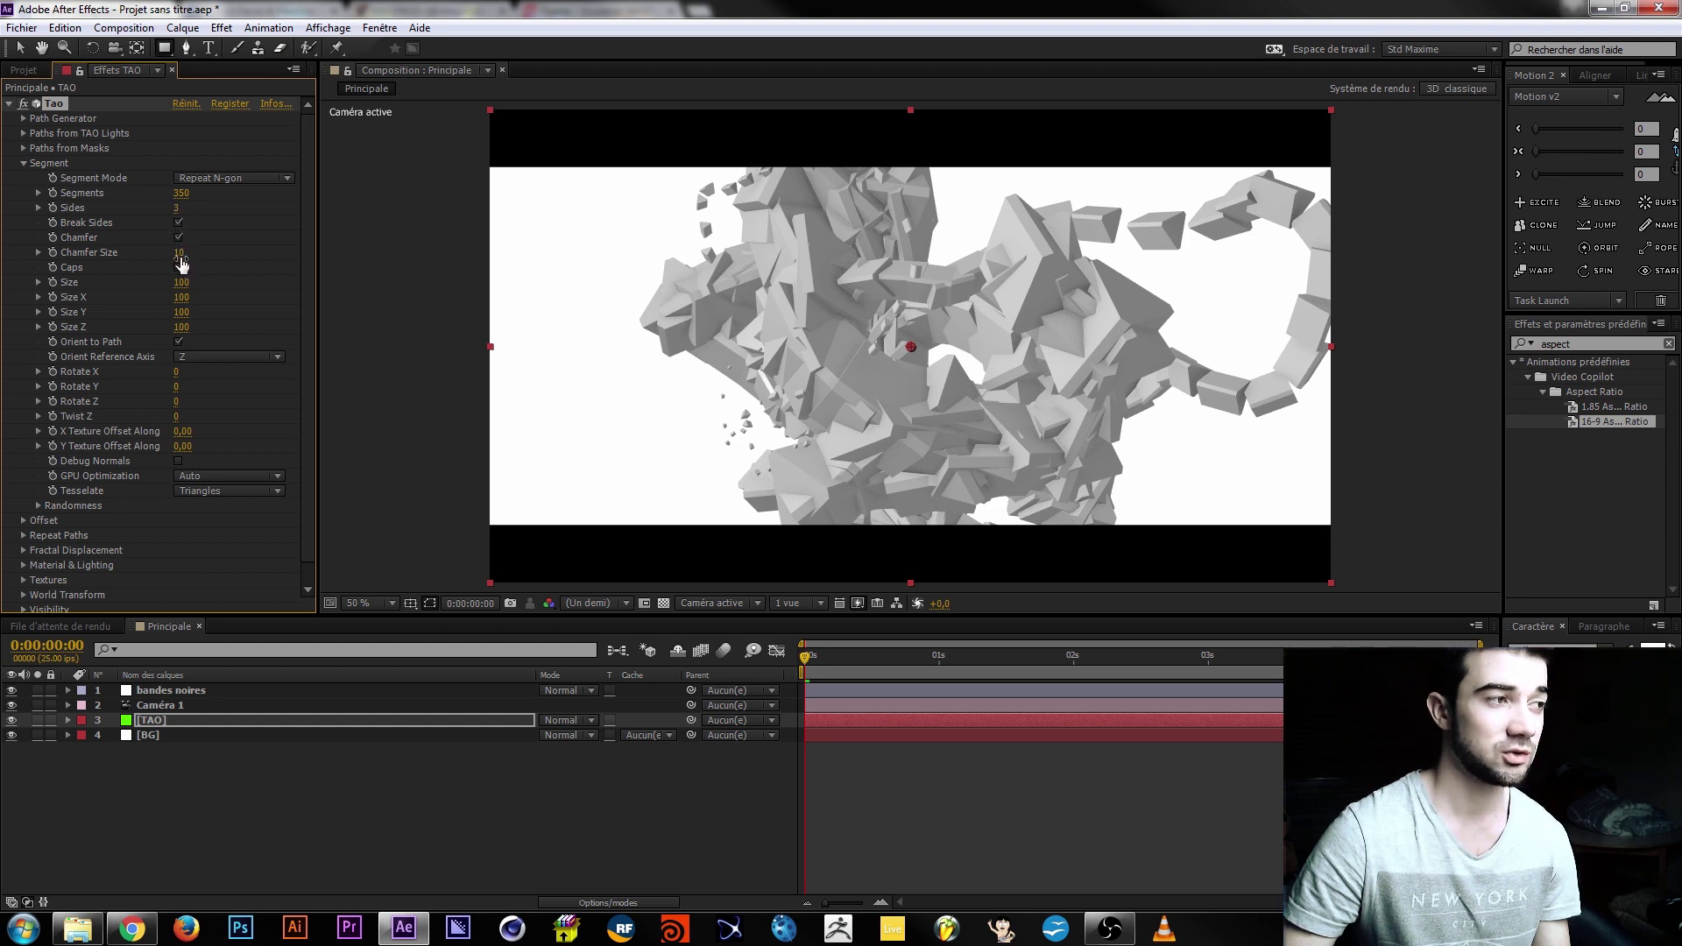
{"action": "left_click", "coordinate": [181, 261]}
{"action": "type", "text": "8"}
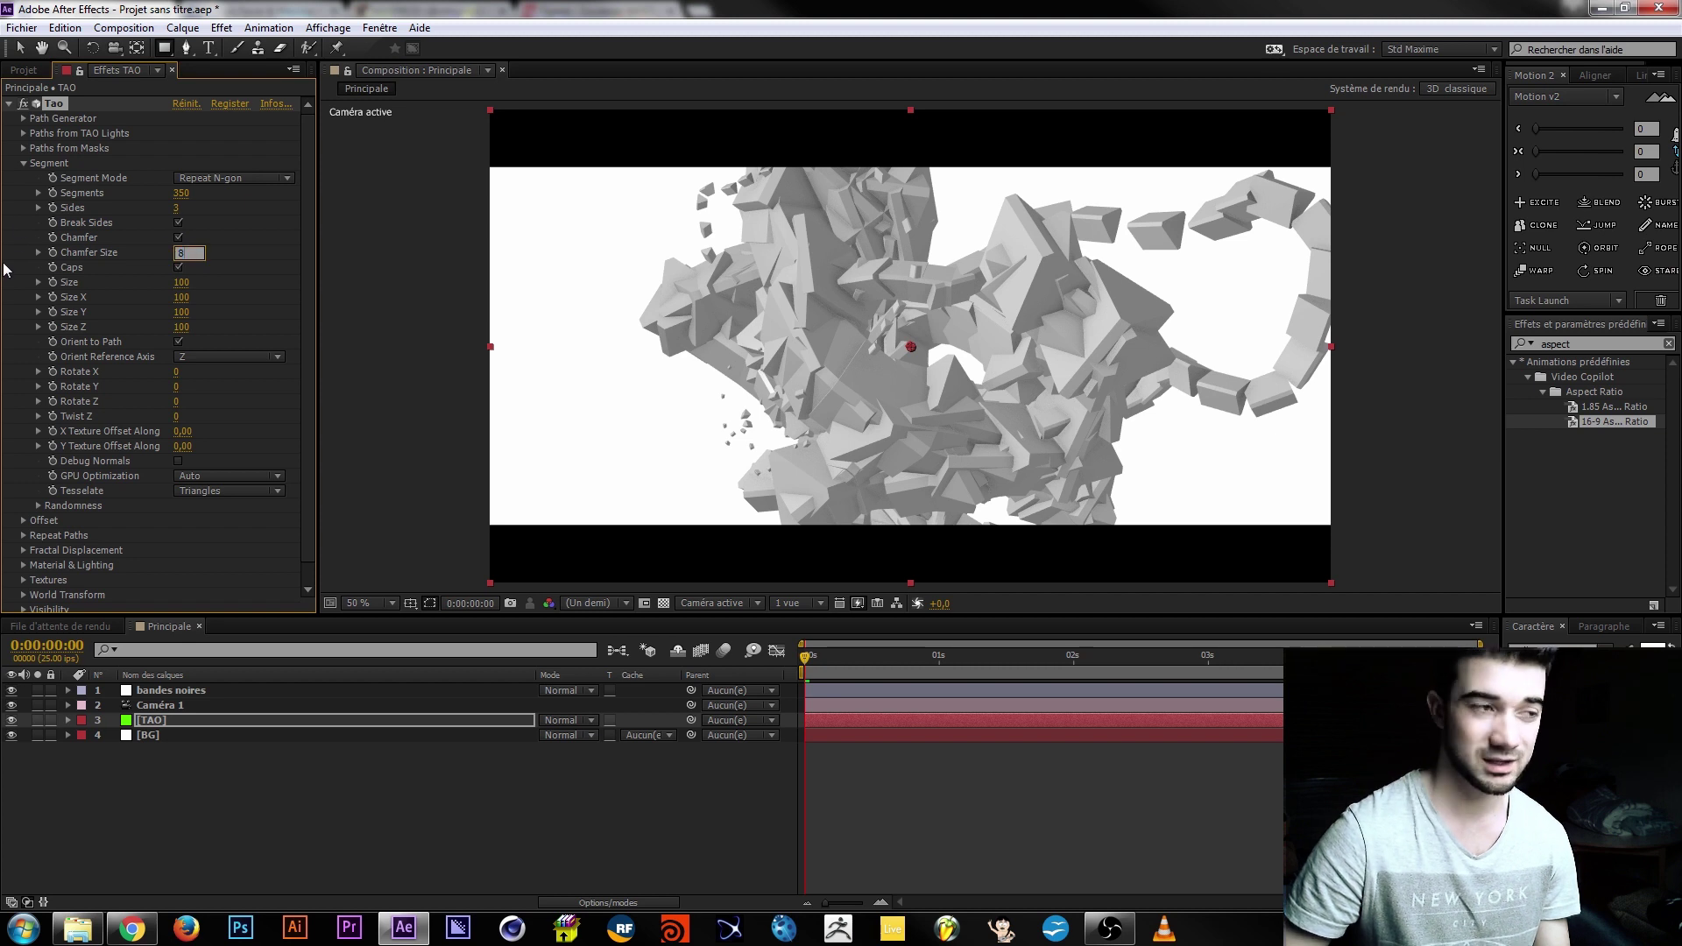
{"action": "left_click", "coordinate": [429, 352]}
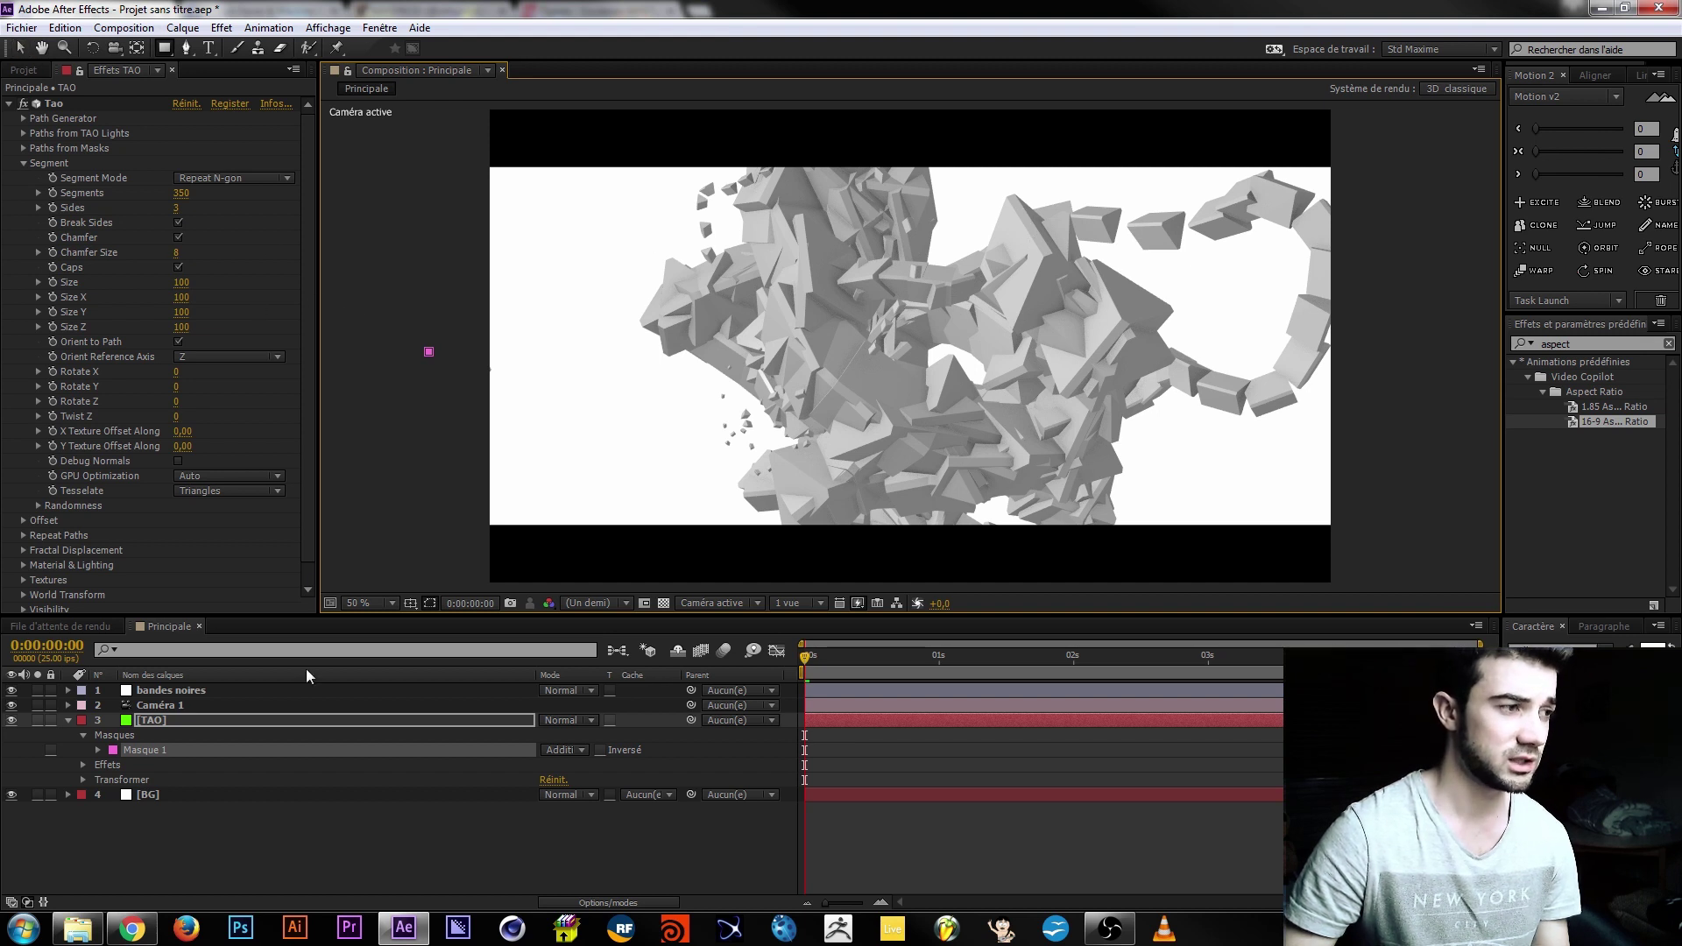
Delete the stray mask from the TAO layer.
{"action": "left_click", "coordinate": [139, 754]}
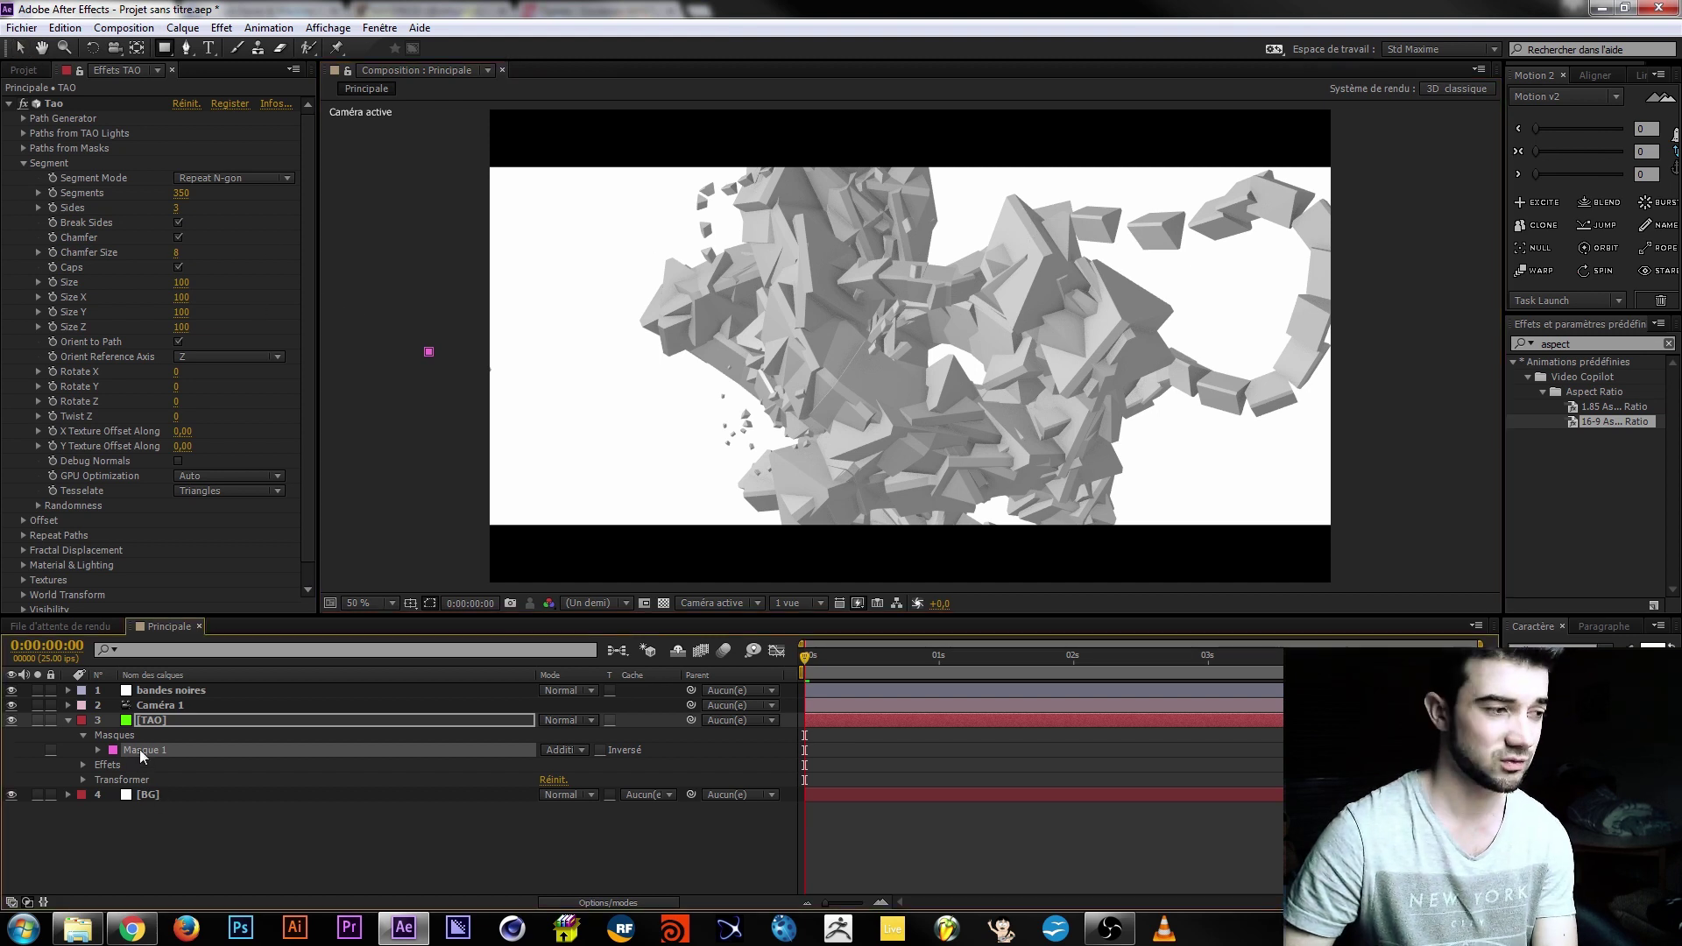
{"action": "left_click", "coordinate": [182, 829]}
{"action": "left_click", "coordinate": [144, 753]}
{"action": "key", "text": "Delete"}
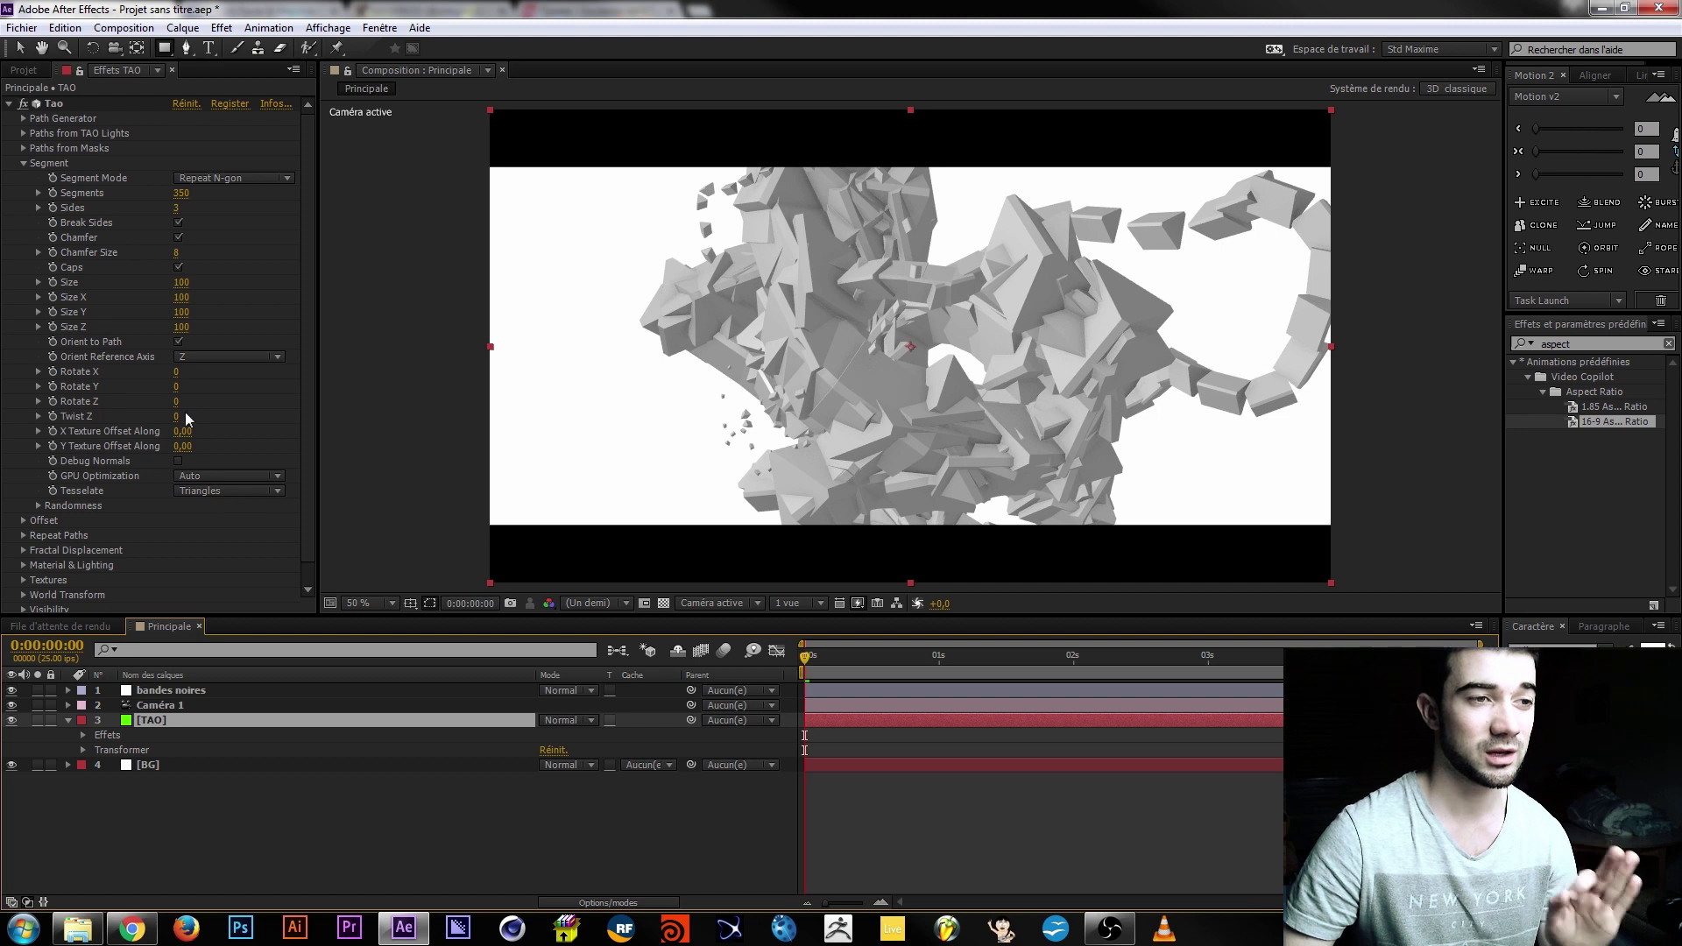
{"action": "left_click", "coordinate": [38, 506]}
{"action": "scroll", "coordinate": [24, 484], "scroll_direction": "down", "scroll_amount": 4}
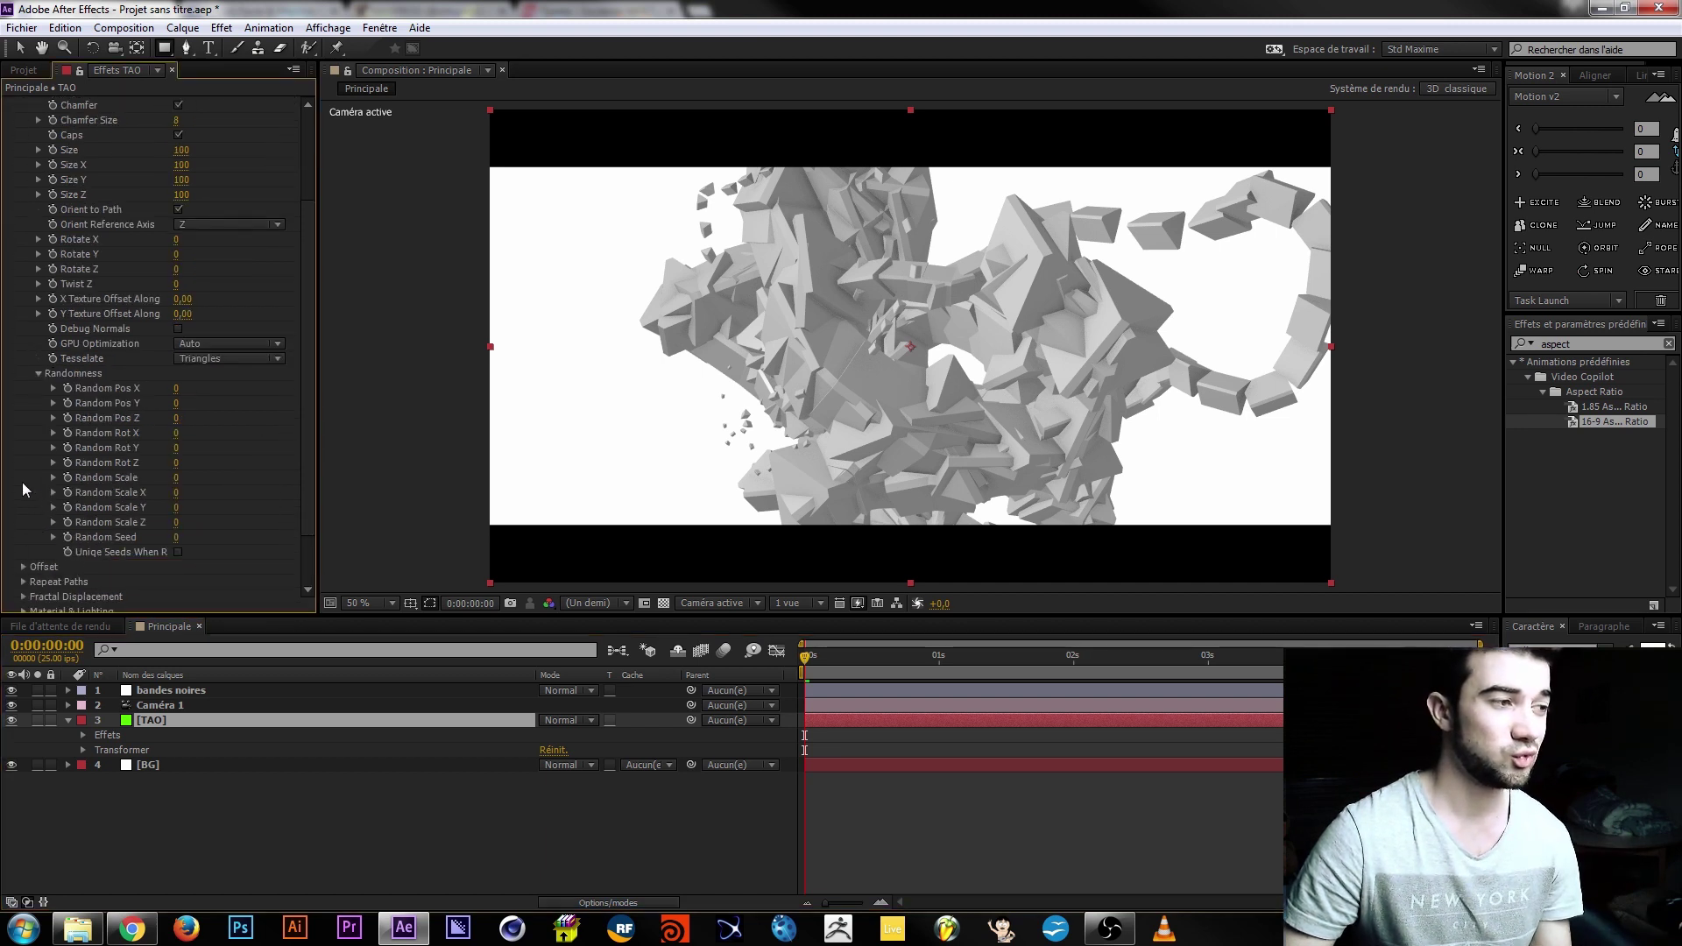
{"action": "scroll", "coordinate": [22, 490], "scroll_direction": "up", "scroll_amount": 2}
{"action": "left_click", "coordinate": [39, 428]}
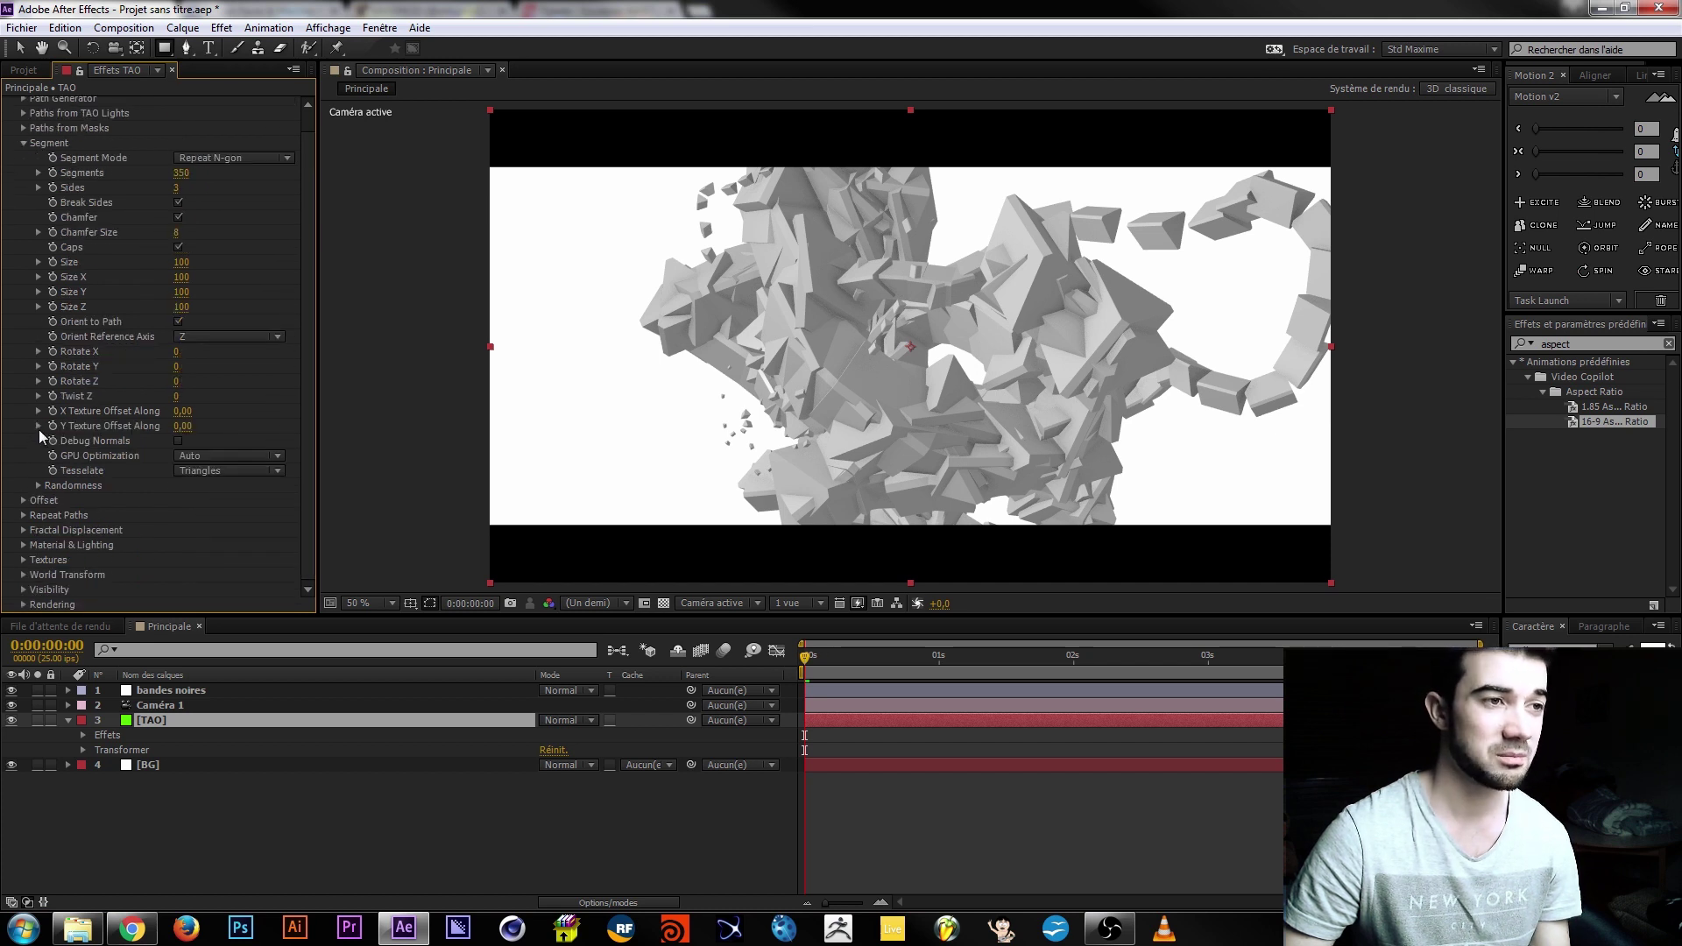
Set the overall Size of Tao's segments to 80.
{"action": "left_click", "coordinate": [192, 268]}
{"action": "type", "text": "80"}
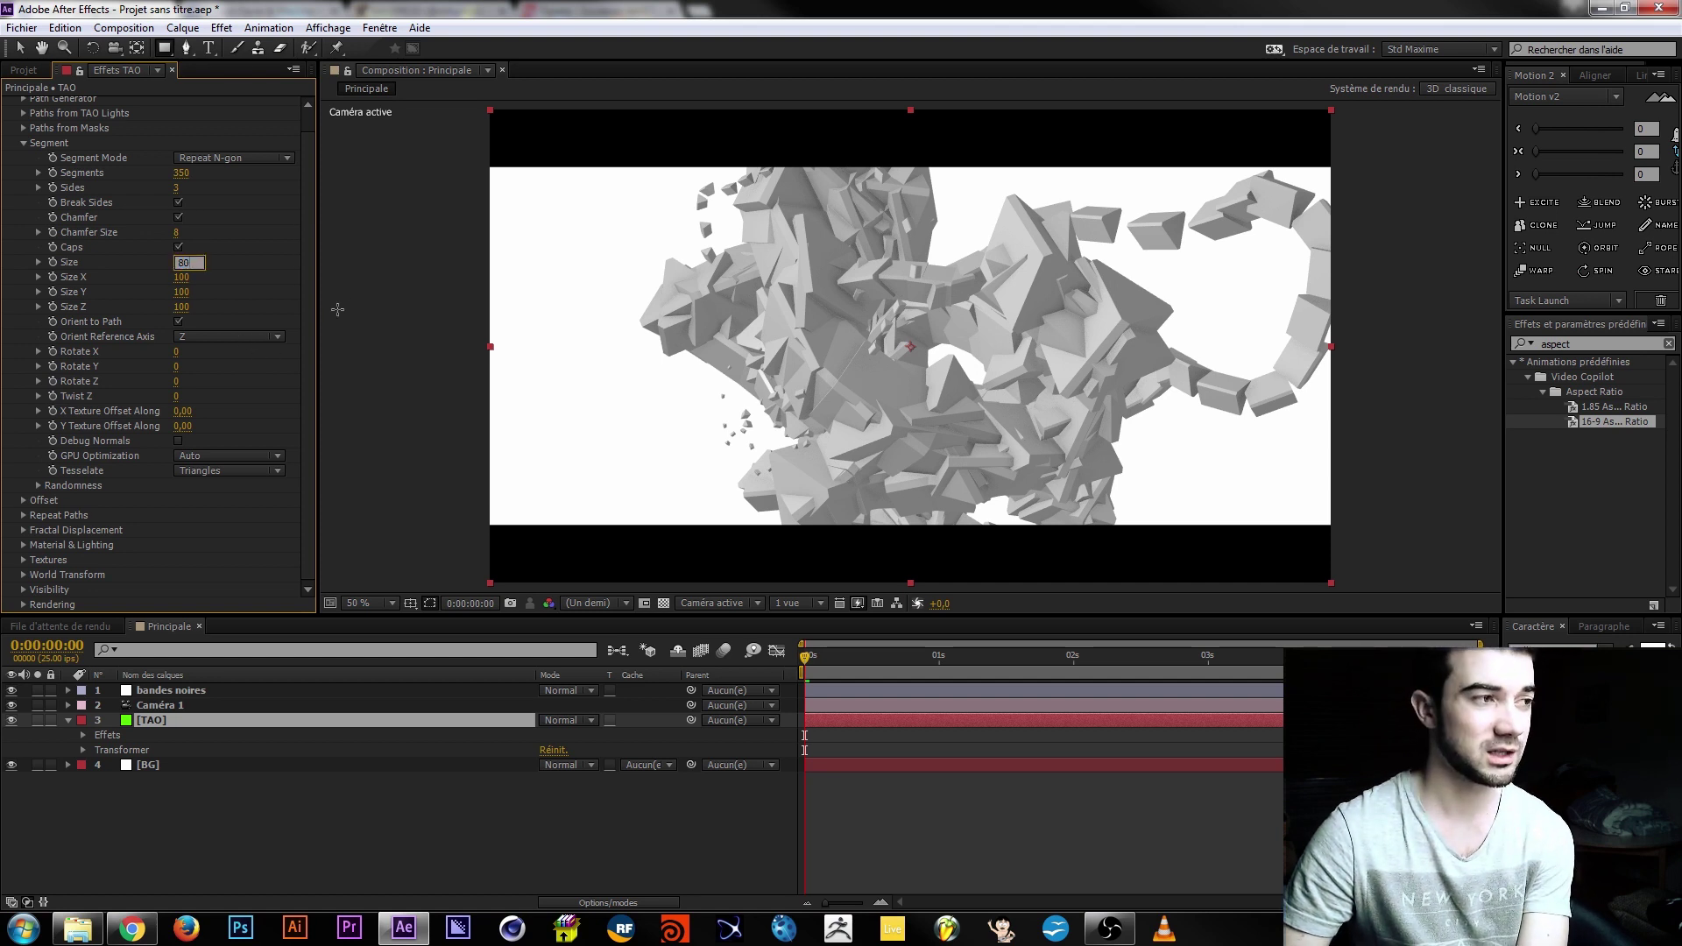
{"action": "left_click", "coordinate": [19, 49]}
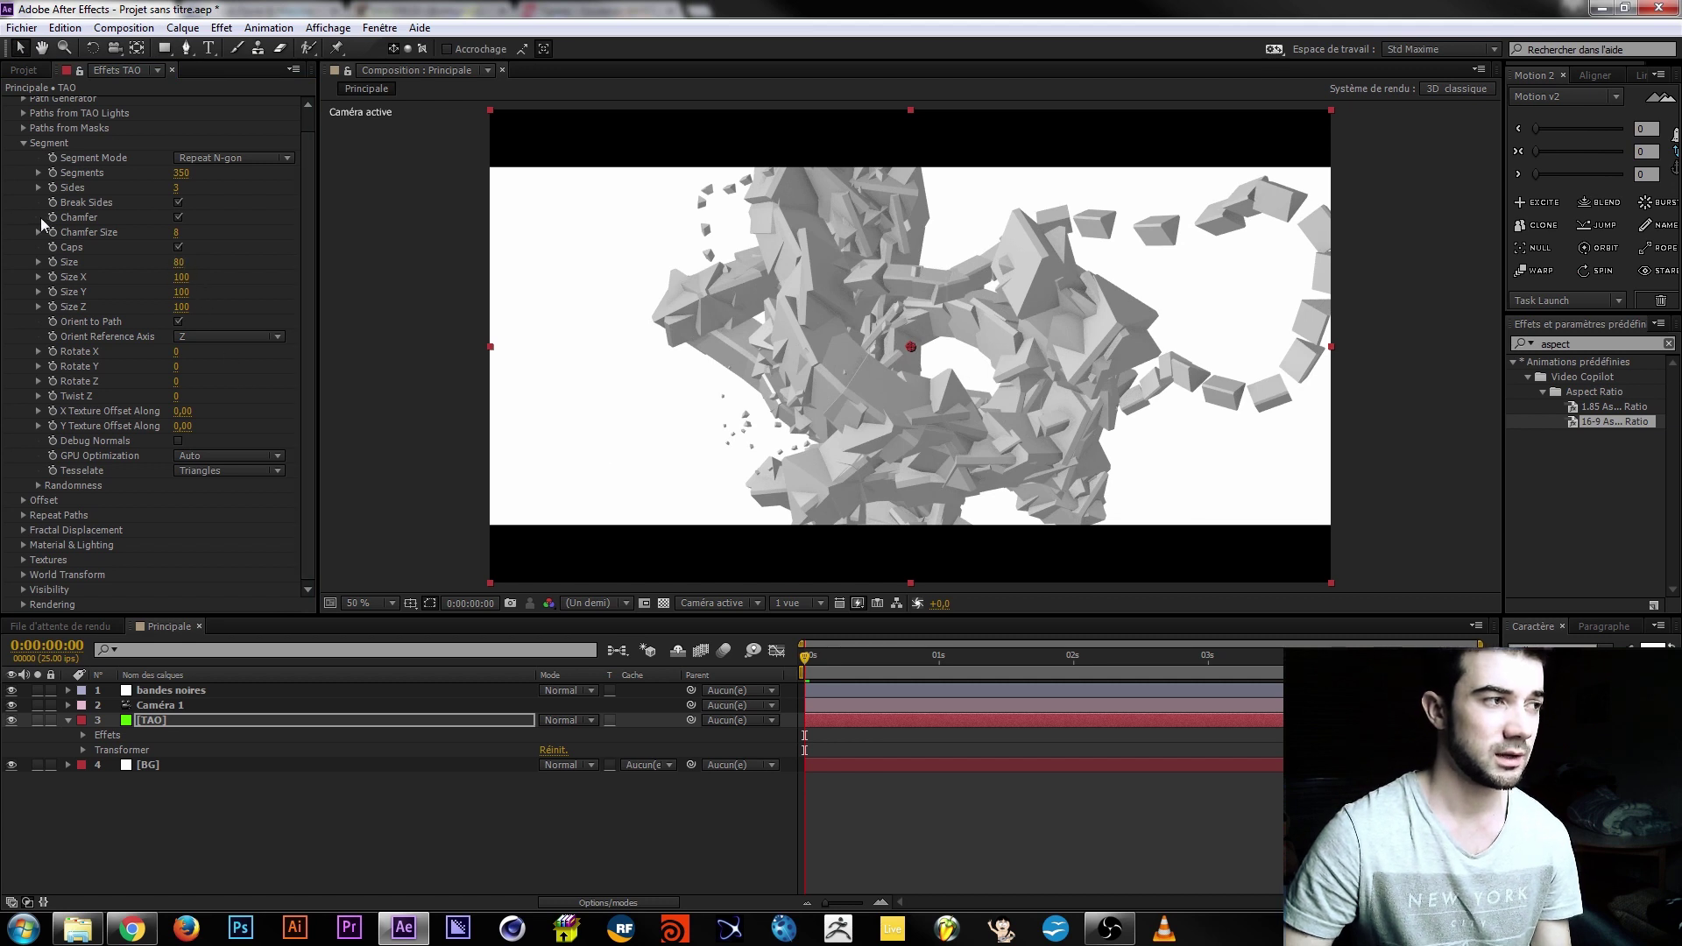
{"action": "left_click", "coordinate": [24, 143]}
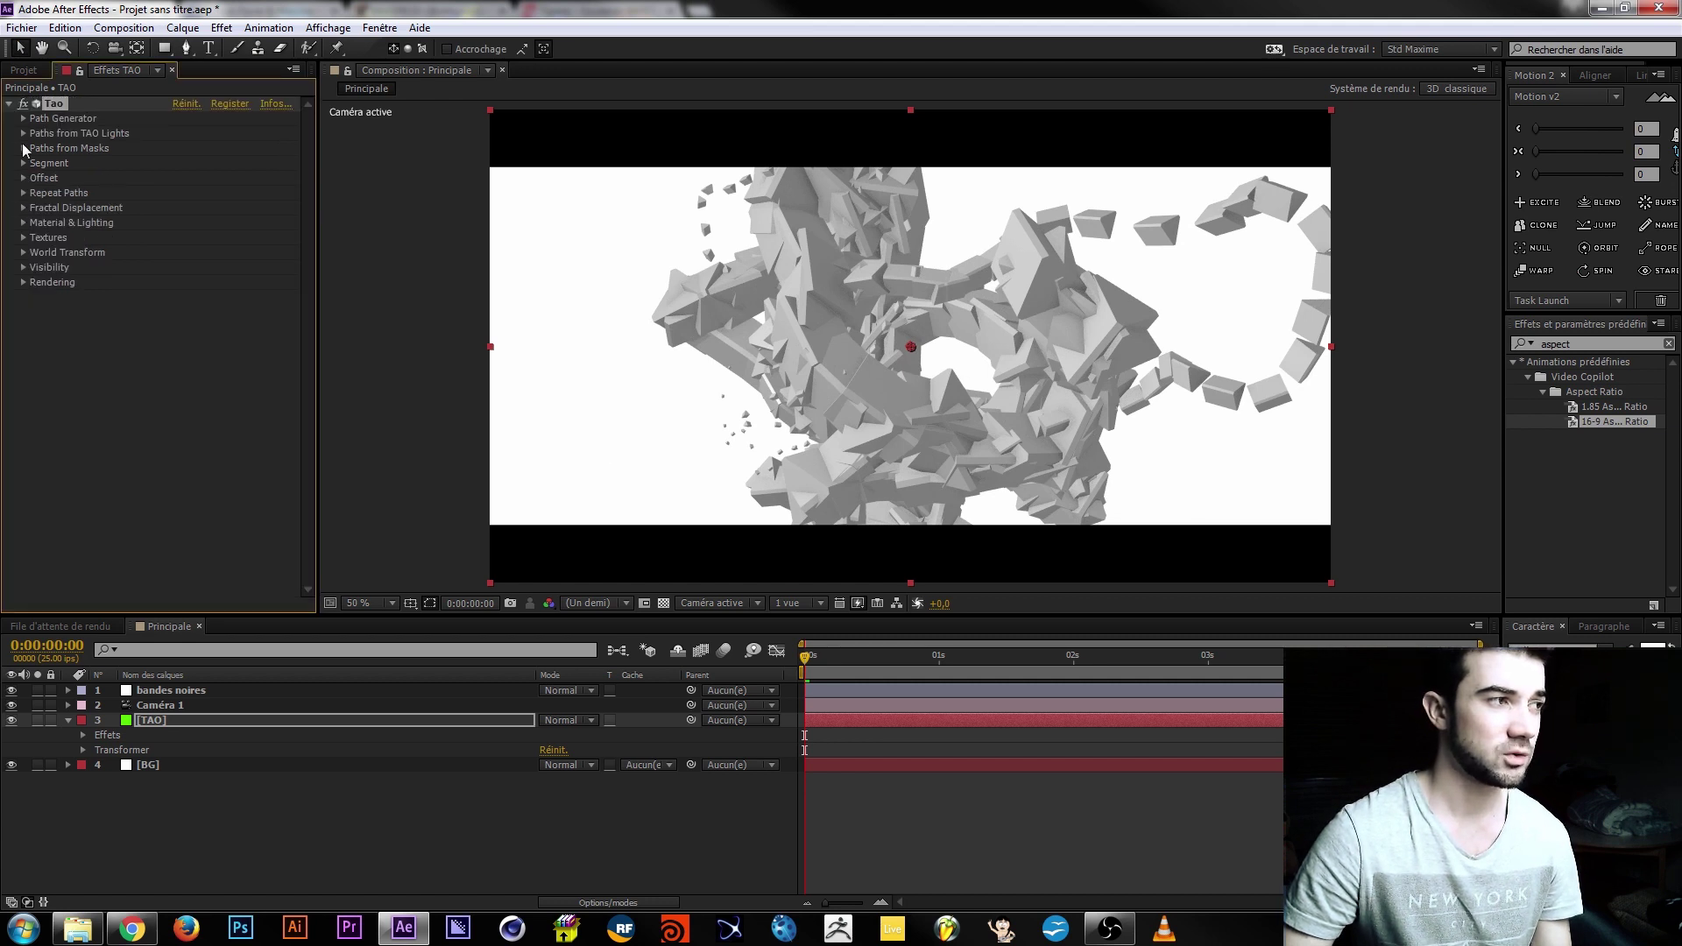
Set R1 Repetitions to 3 in the First Repeater of Tao's Repeat Paths.
{"action": "left_click", "coordinate": [23, 193]}
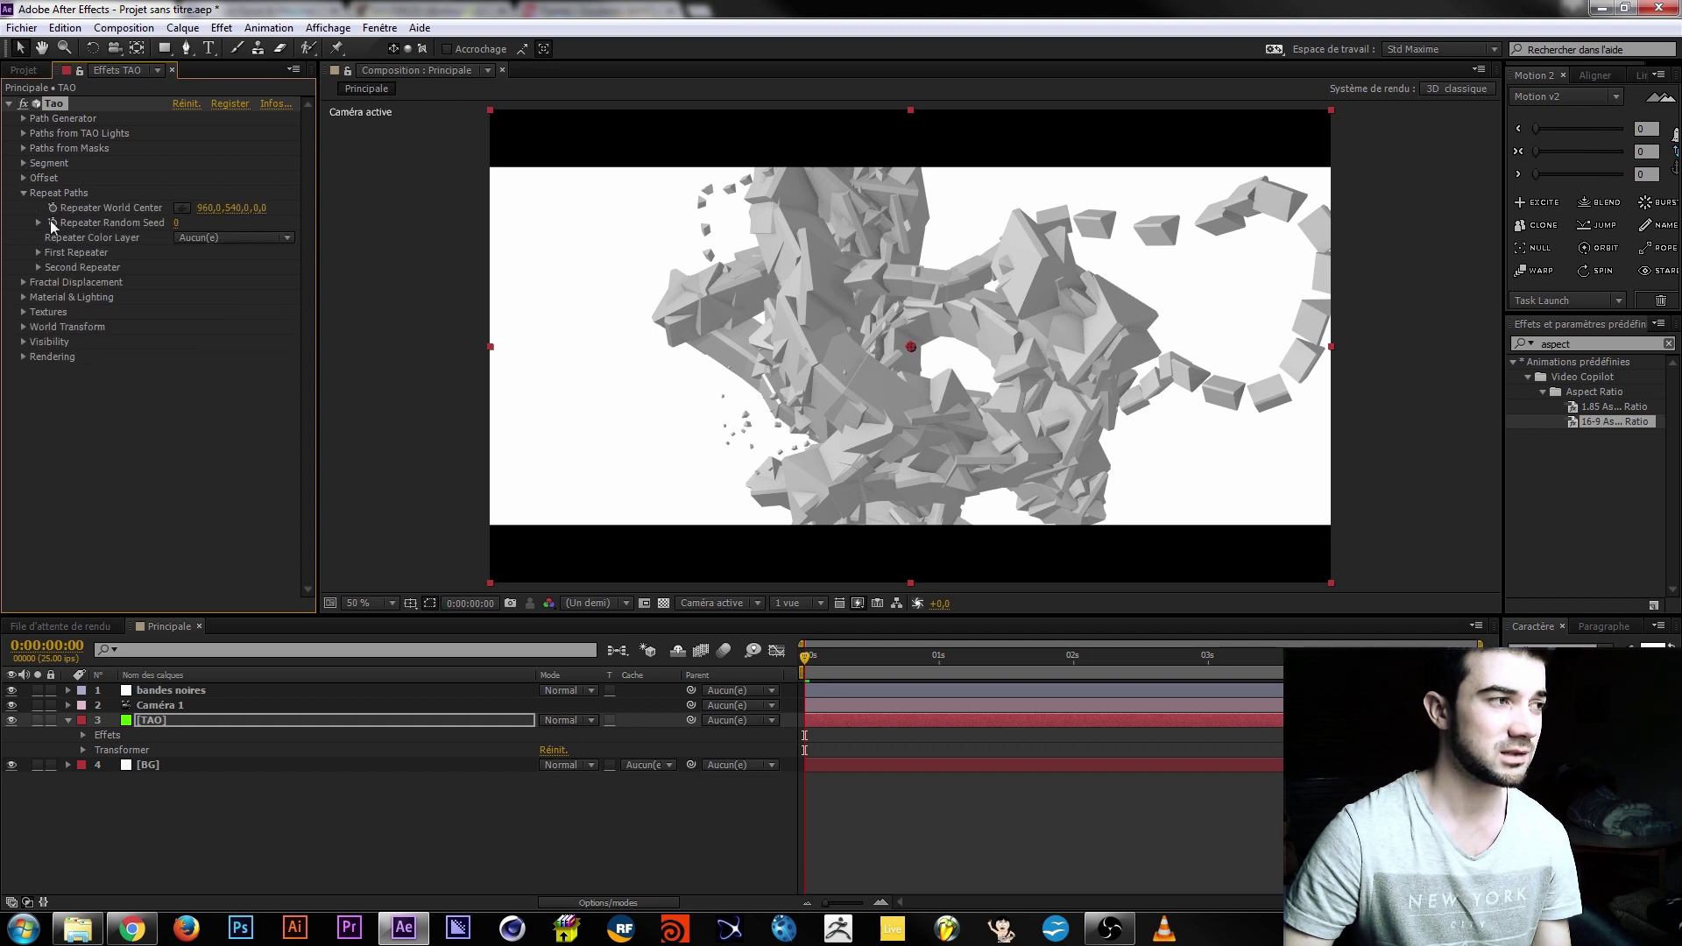
{"action": "left_click", "coordinate": [39, 252]}
{"action": "left_click", "coordinate": [178, 263]}
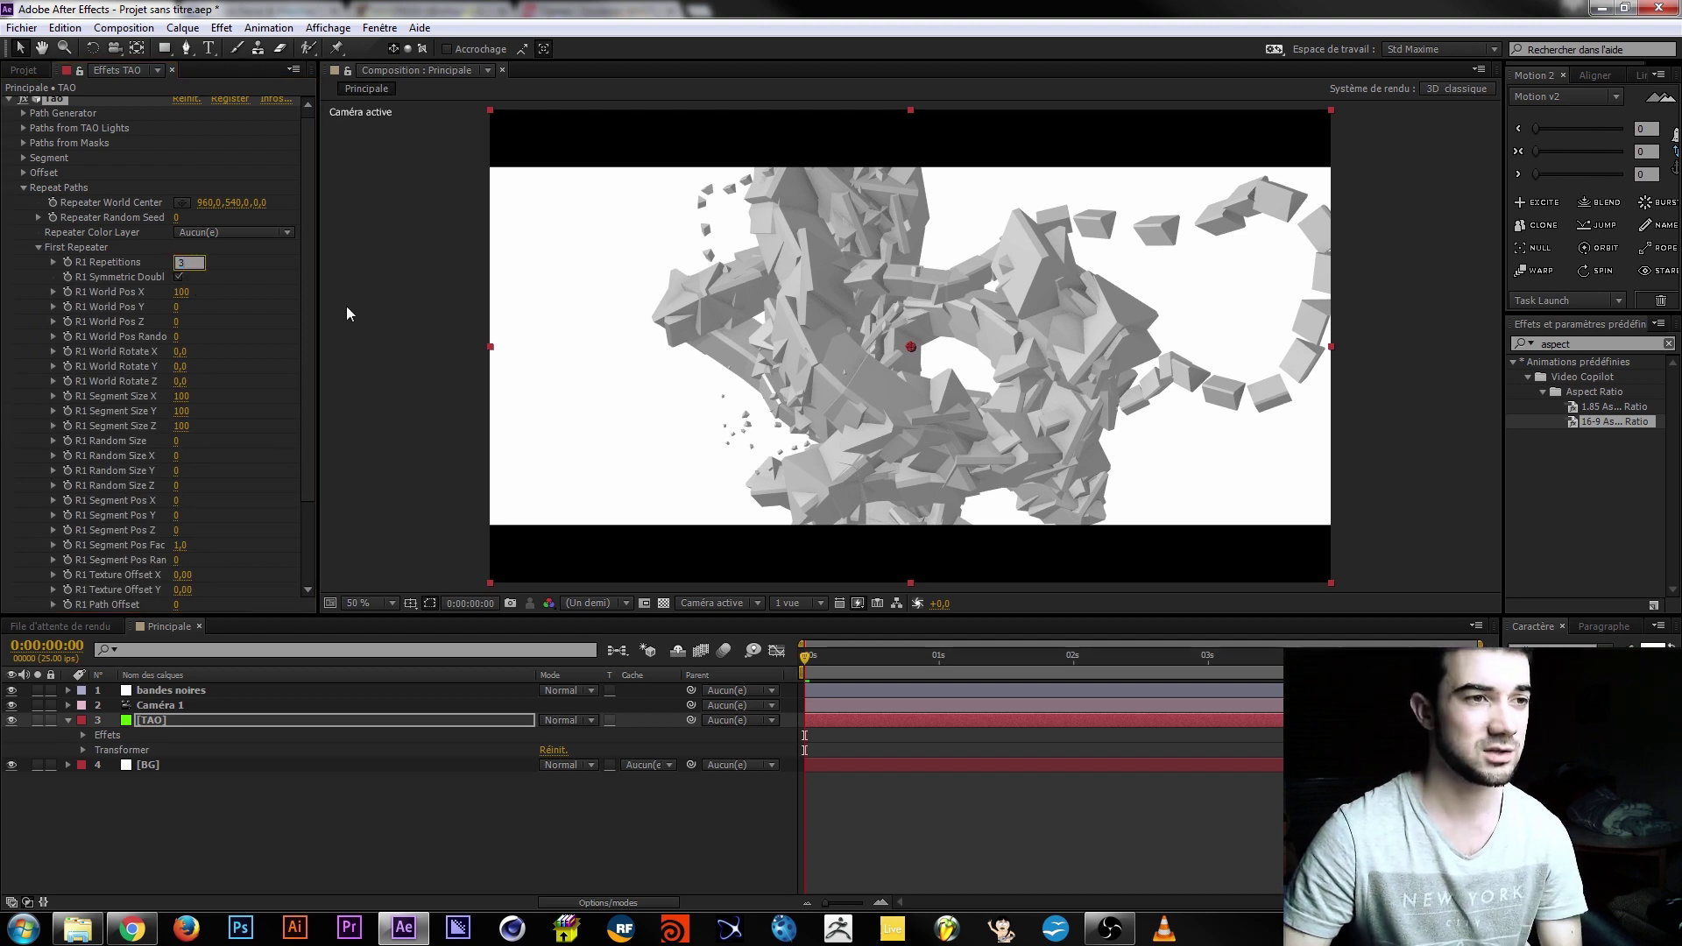
{"action": "key", "text": "Return"}
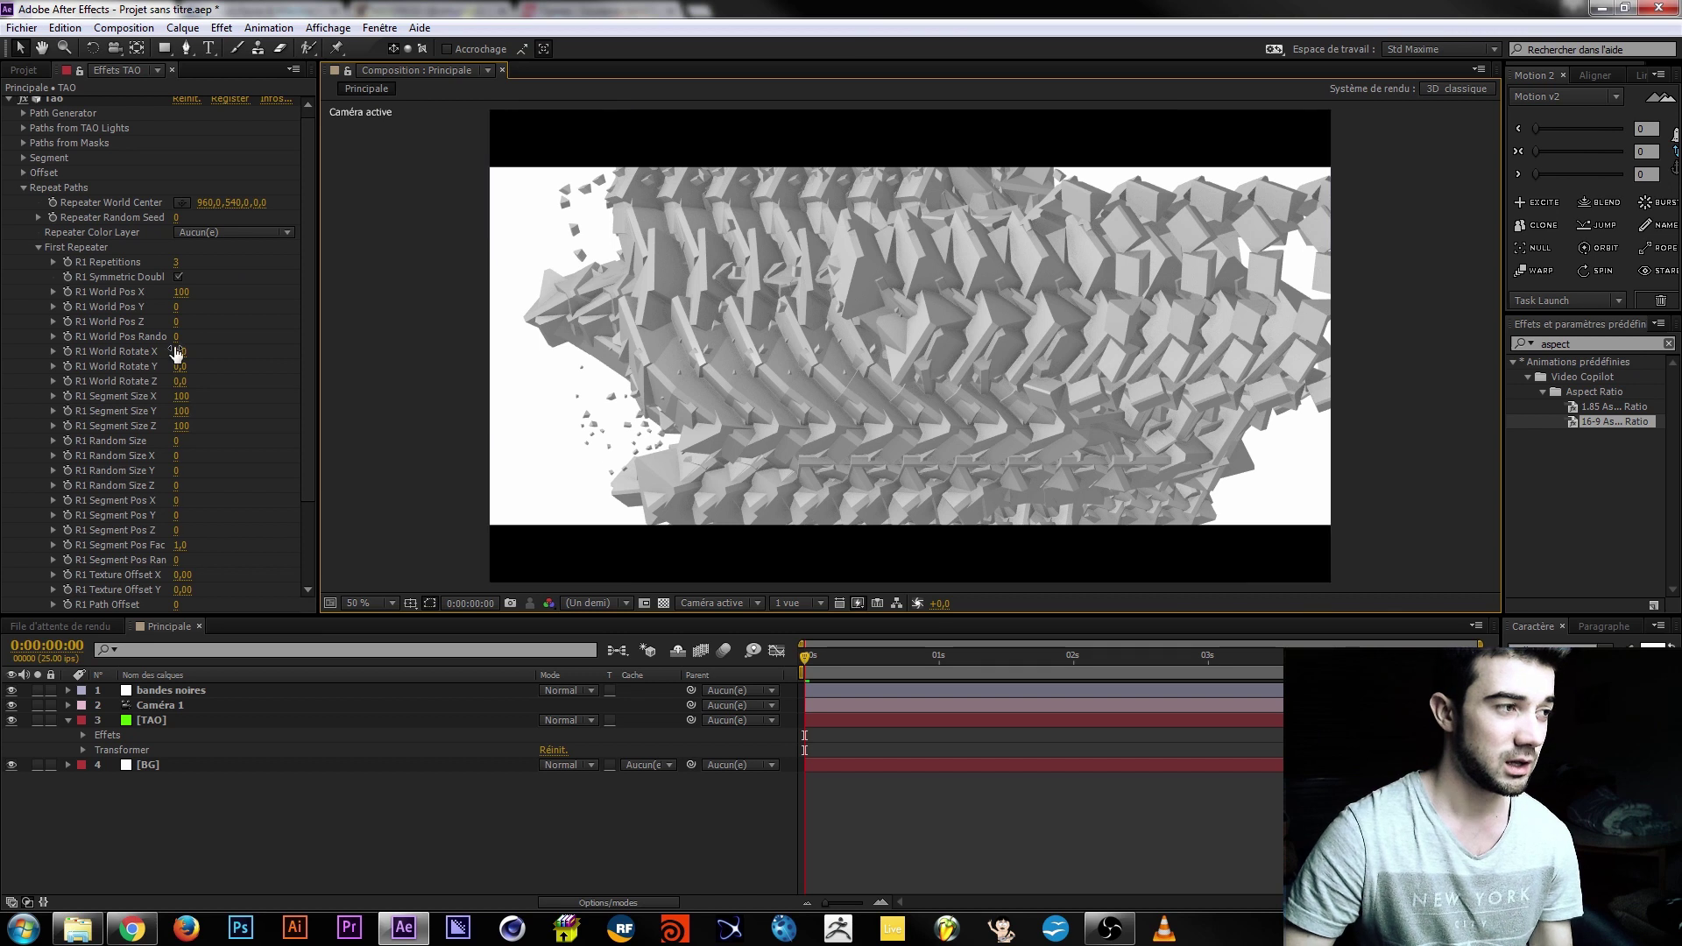
Set the First Repeater's R1 World Pos Y and R1 World Pos Z to 100.
{"action": "left_click", "coordinate": [177, 307]}
{"action": "type", "text": "100"}
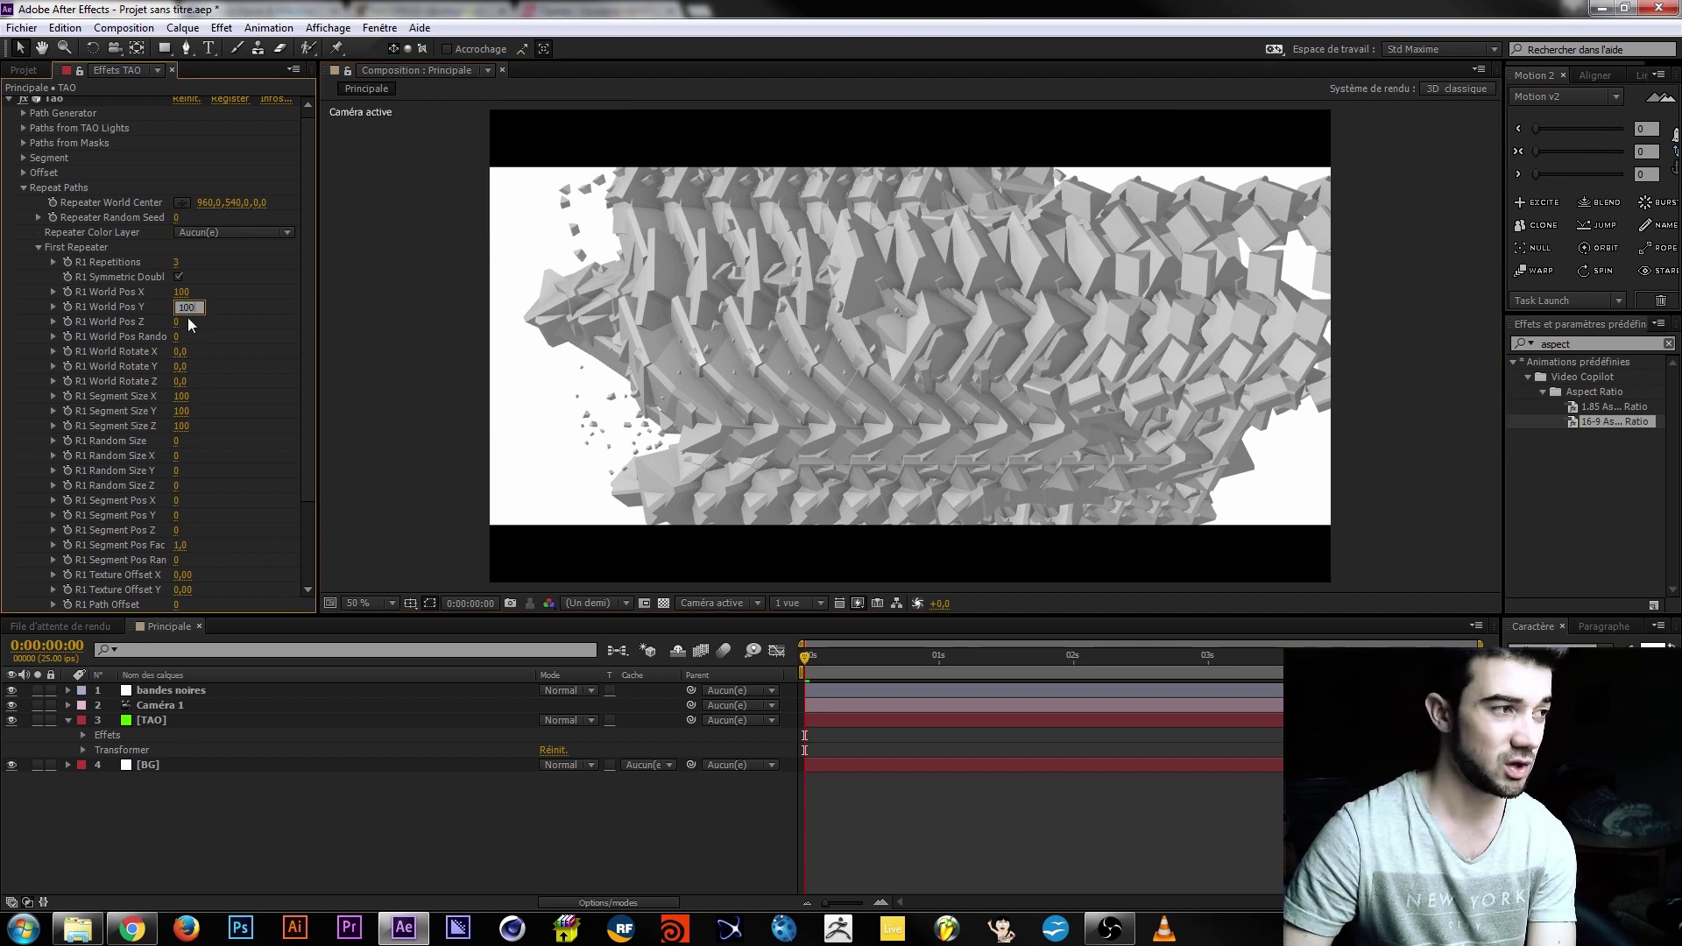
{"action": "key", "text": "Tab"}
{"action": "type", "text": "100"}
{"action": "key", "text": "Return"}
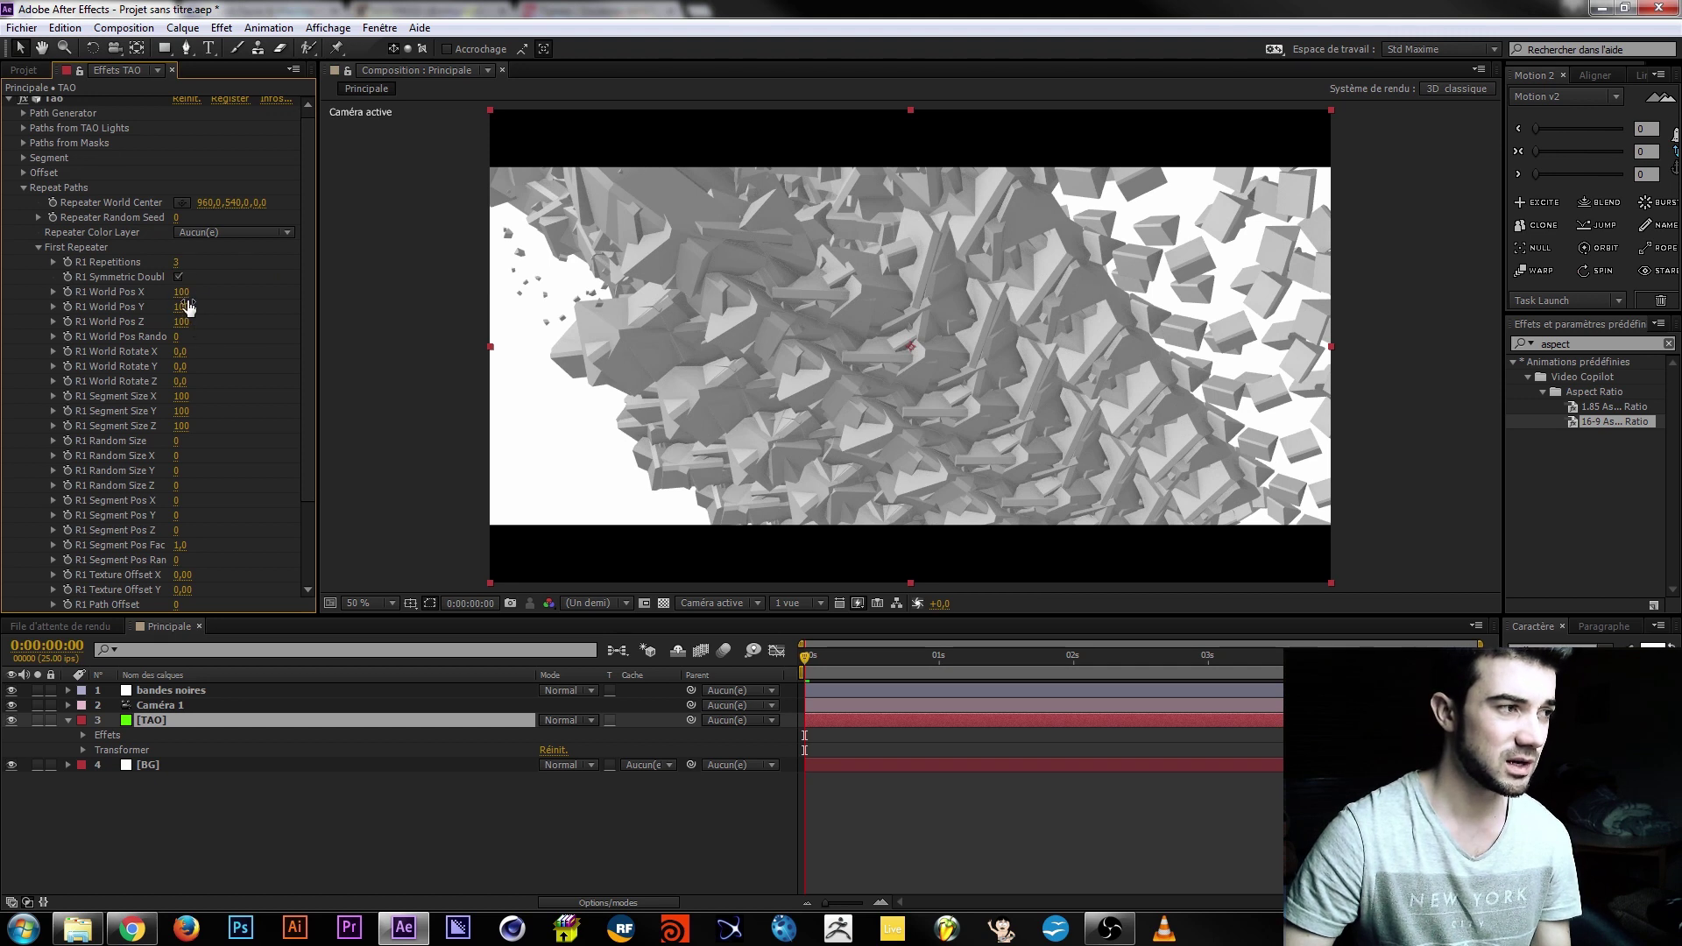
Adjust the First Repeater's World Pos to X 758, Y 307, Z -763 and its World Rotate to X 120, Y -24.
{"action": "left_click_drag", "start_coordinate": [182, 292], "coordinate": [468, 330]}
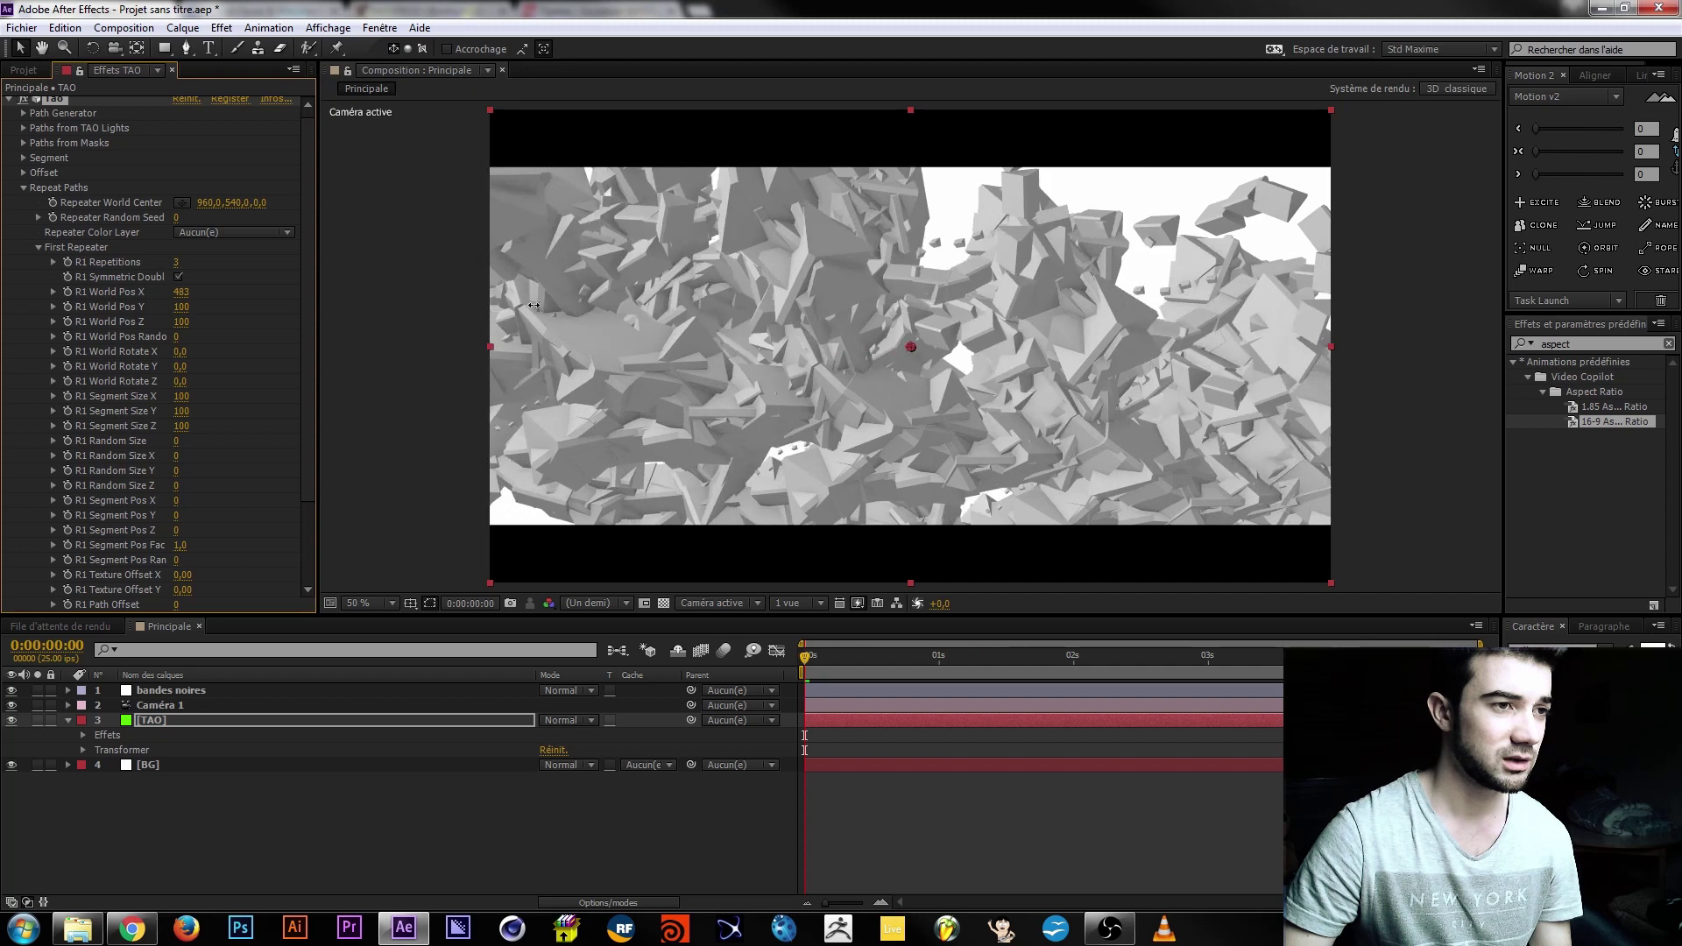
{"action": "left_click_drag", "start_coordinate": [184, 307], "coordinate": [403, 321]}
{"action": "left_click_drag", "start_coordinate": [214, 319], "coordinate": [500, 243]}
{"action": "left_click_drag", "start_coordinate": [559, 231], "coordinate": [297, 363]}
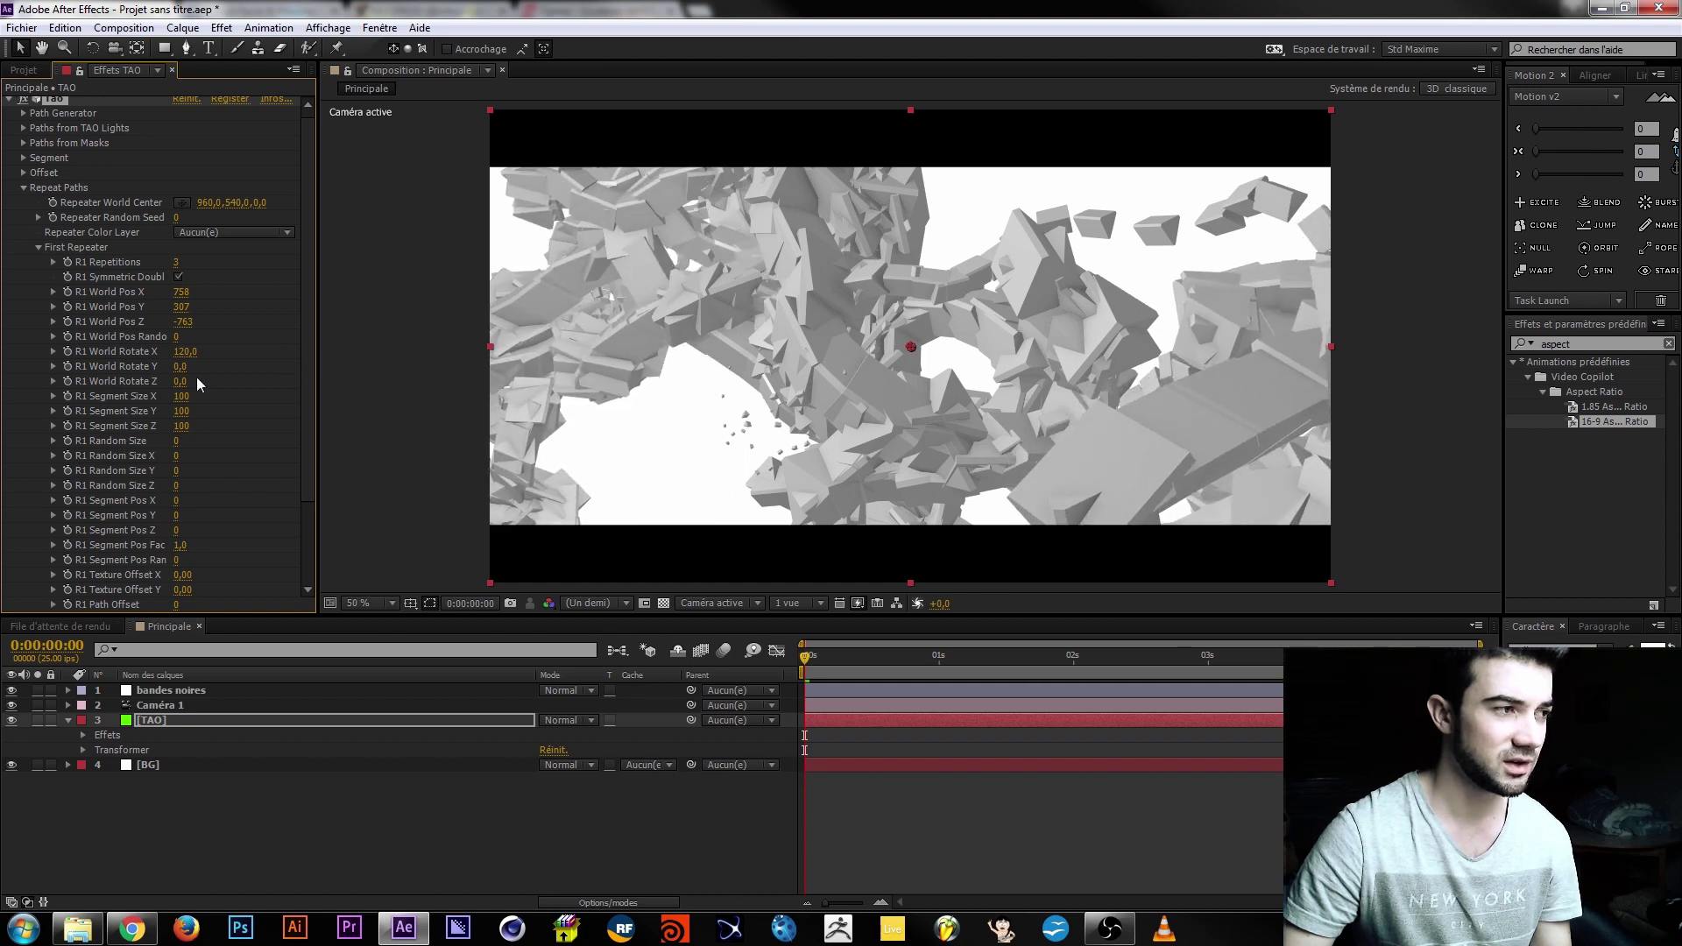
{"action": "left_click_drag", "start_coordinate": [178, 367], "coordinate": [158, 366]}
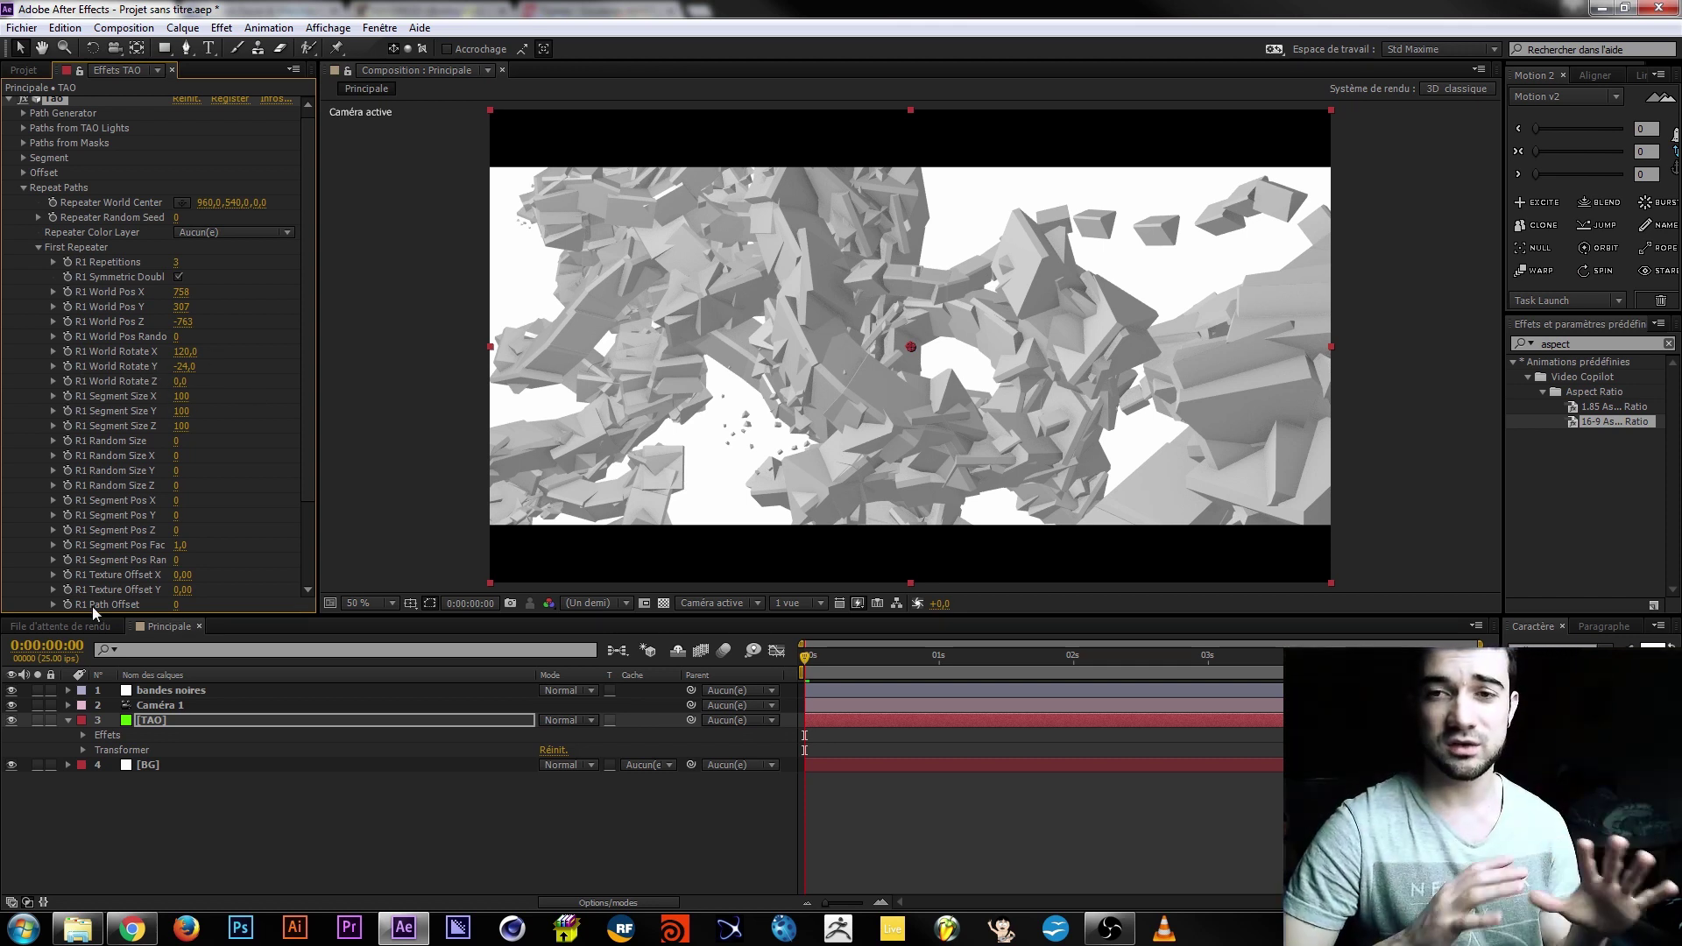
Set the First Repeater's R1 Random Size to 28.
{"action": "scroll", "coordinate": [196, 293], "scroll_direction": "down", "scroll_amount": 5}
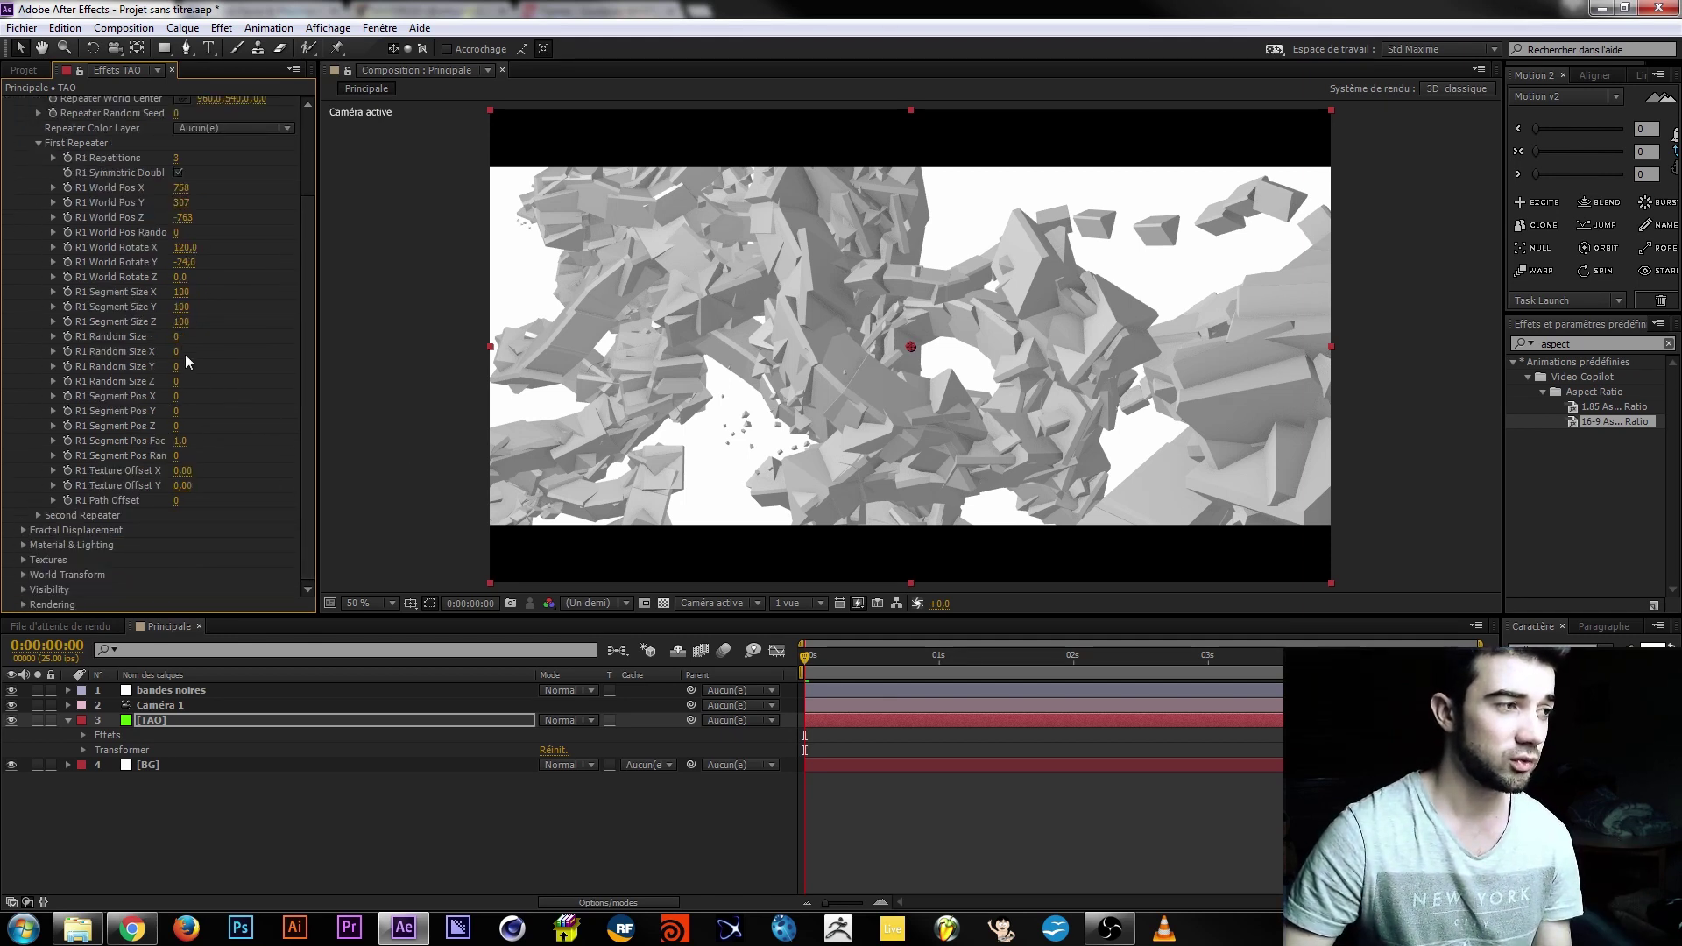
{"action": "left_click_drag", "start_coordinate": [175, 337], "coordinate": [200, 338]}
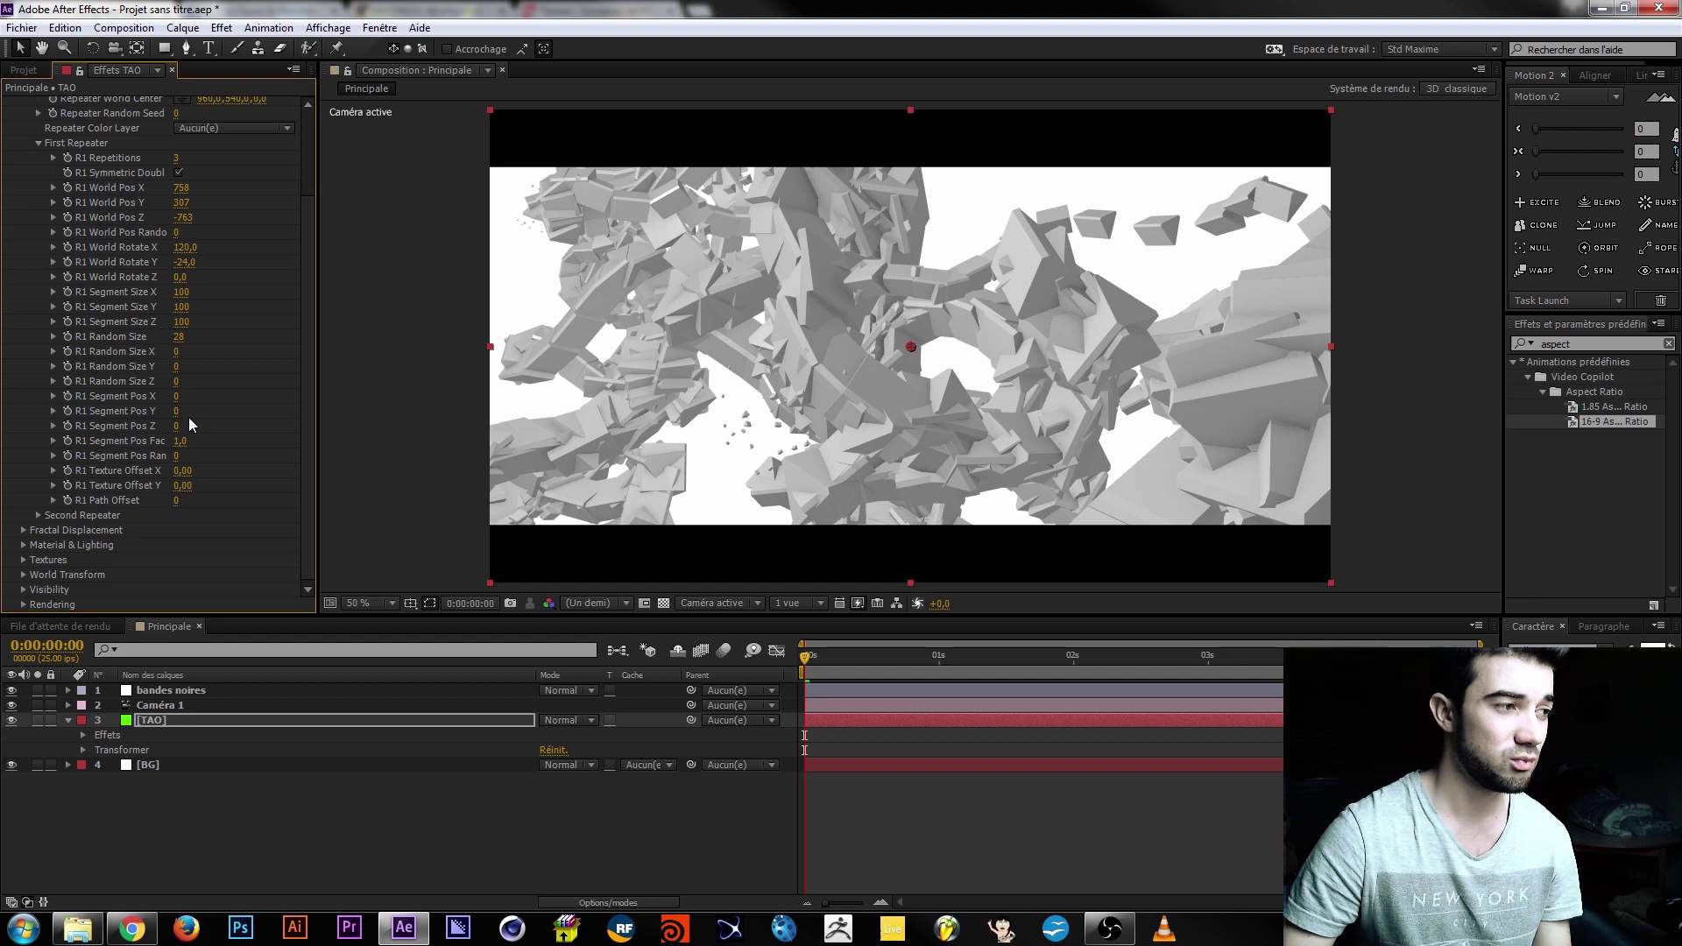
{"action": "scroll", "coordinate": [11, 445], "scroll_direction": "up", "scroll_amount": 2}
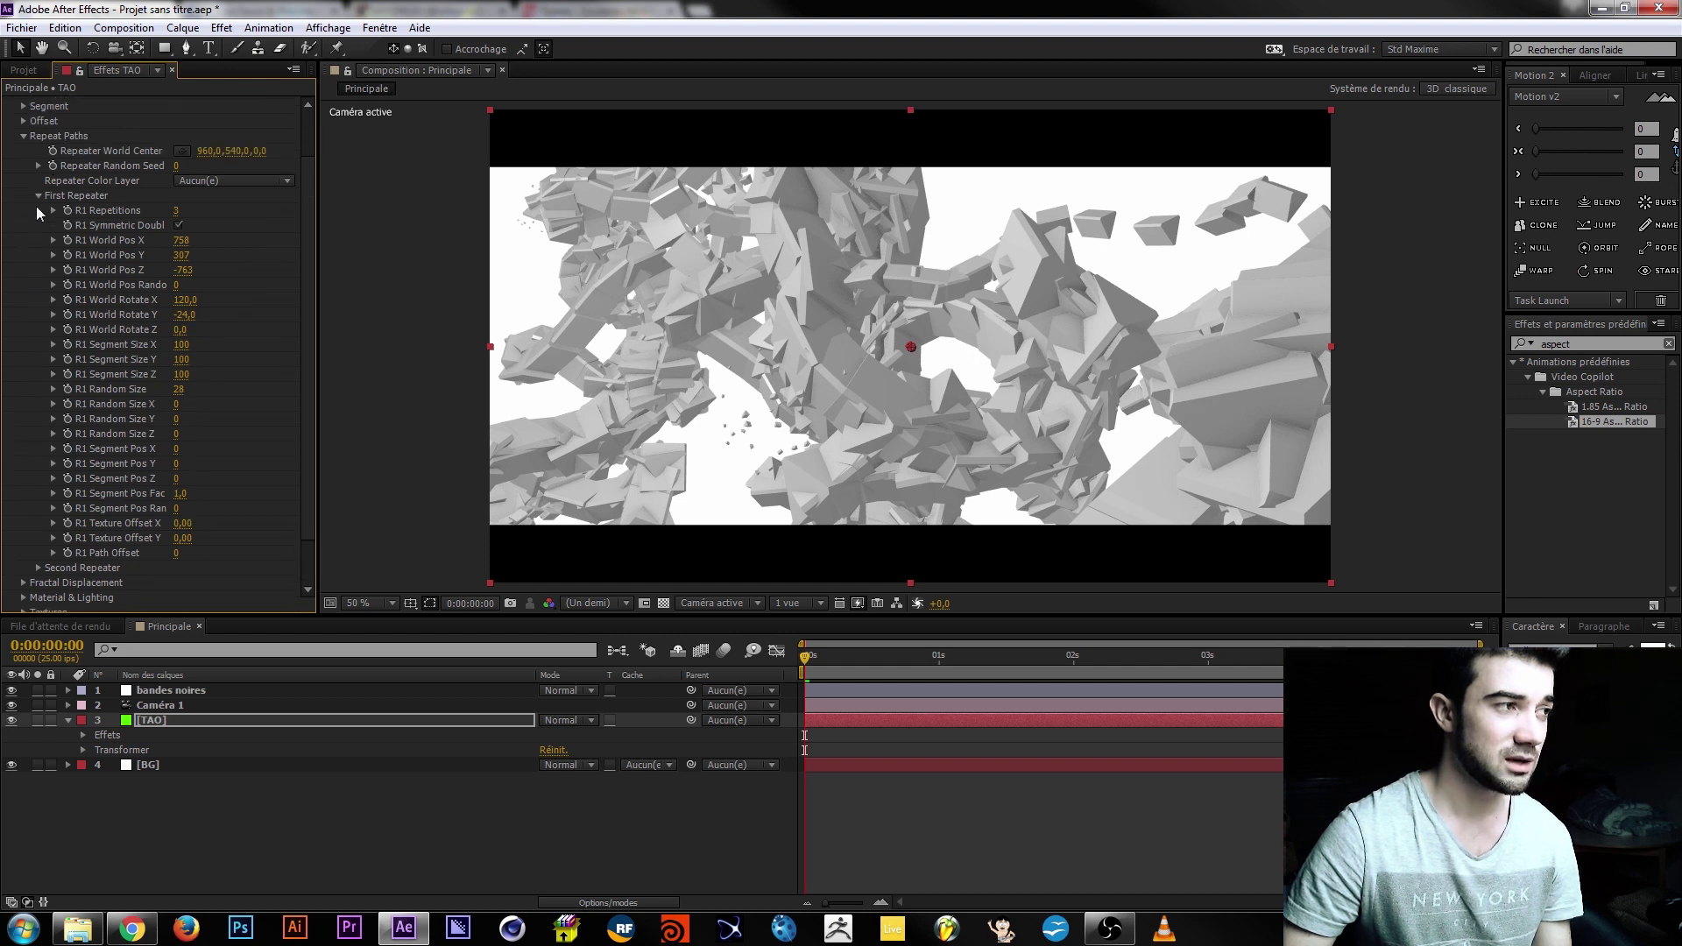
{"action": "left_click", "coordinate": [38, 197]}
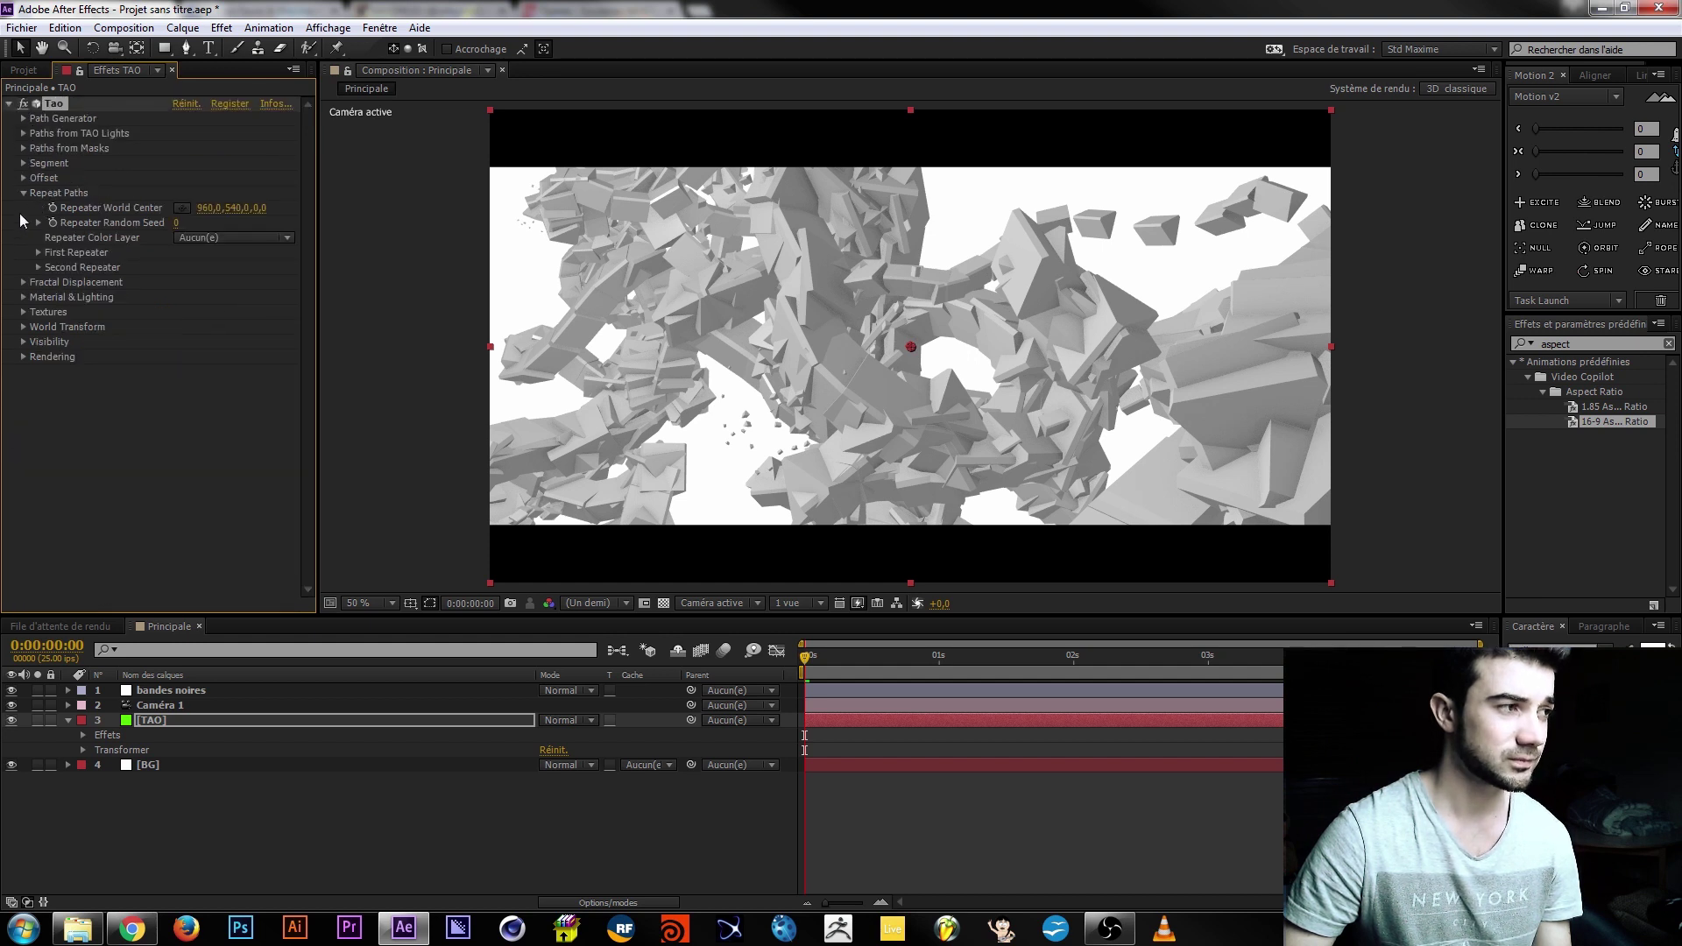
{"action": "left_click", "coordinate": [23, 193]}
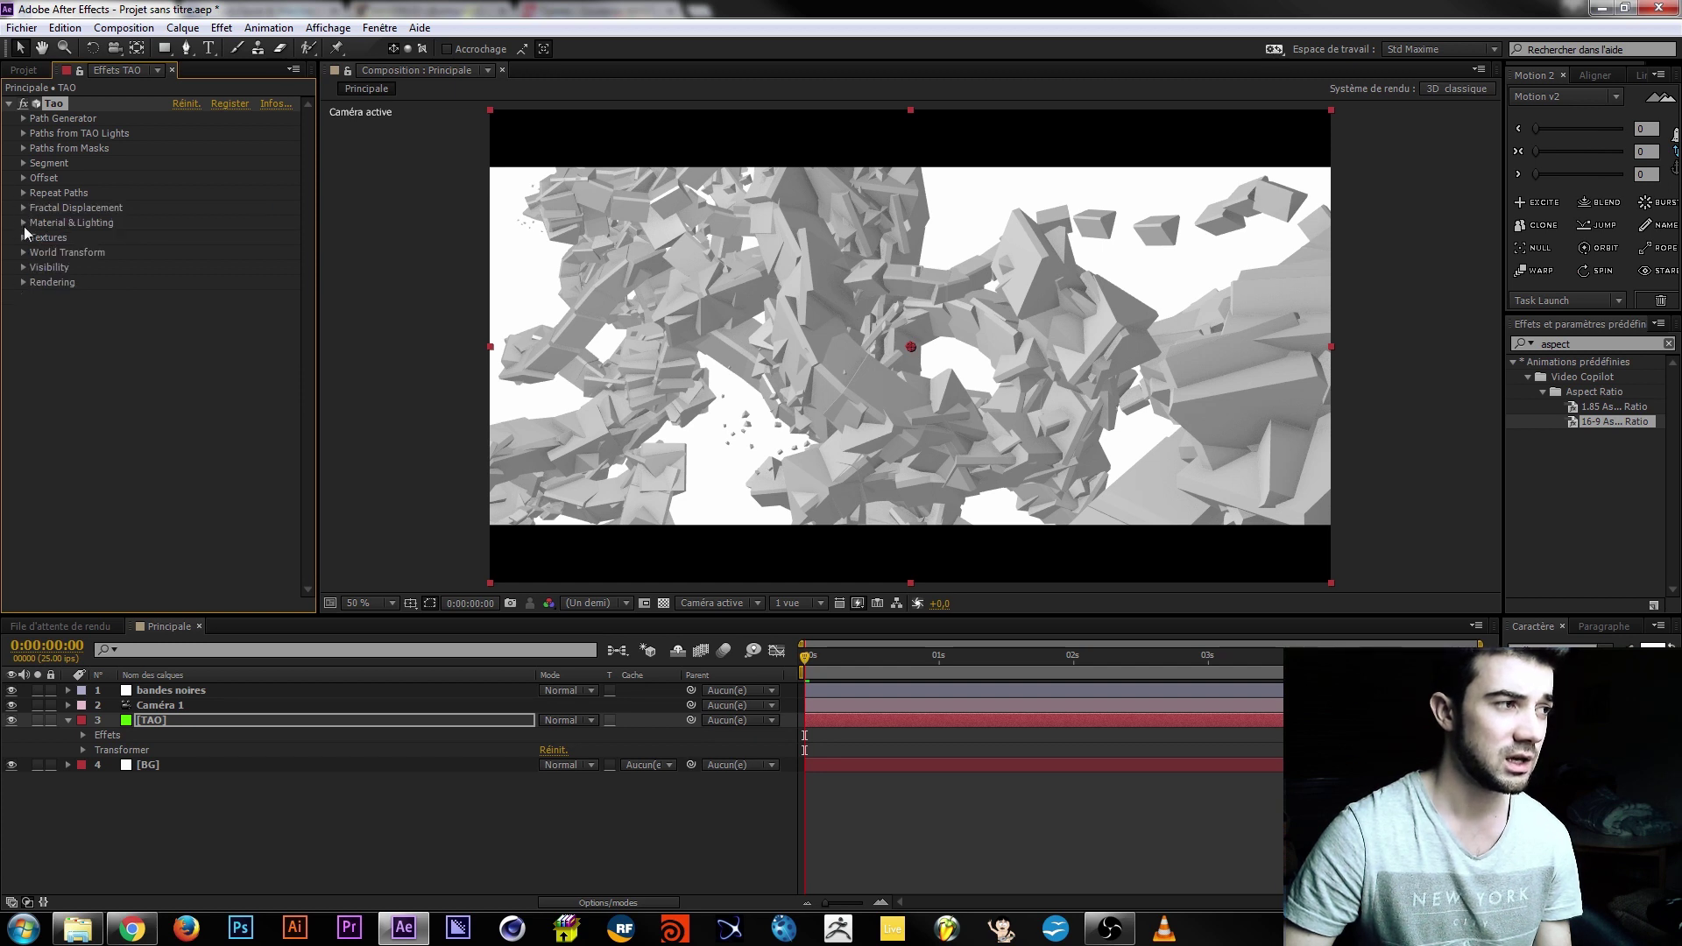
Create a white Ponctuelle light at 100 % intensity with Projeter une ombre enabled.
{"action": "left_click", "coordinate": [24, 224]}
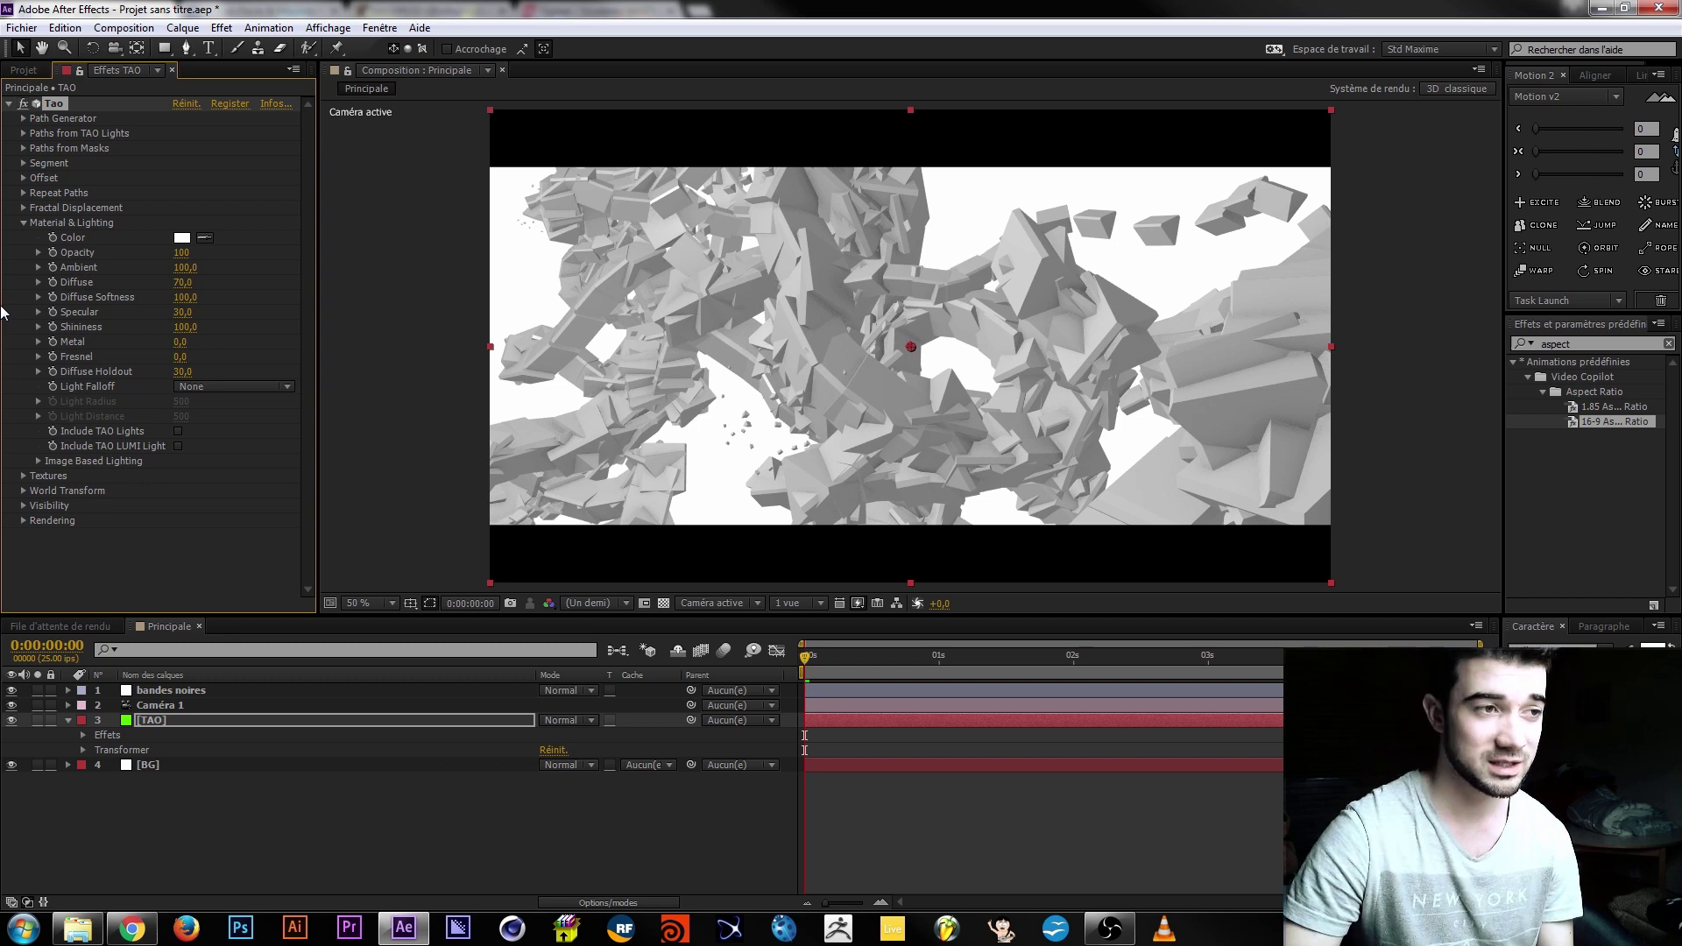
{"action": "left_click", "coordinate": [233, 845]}
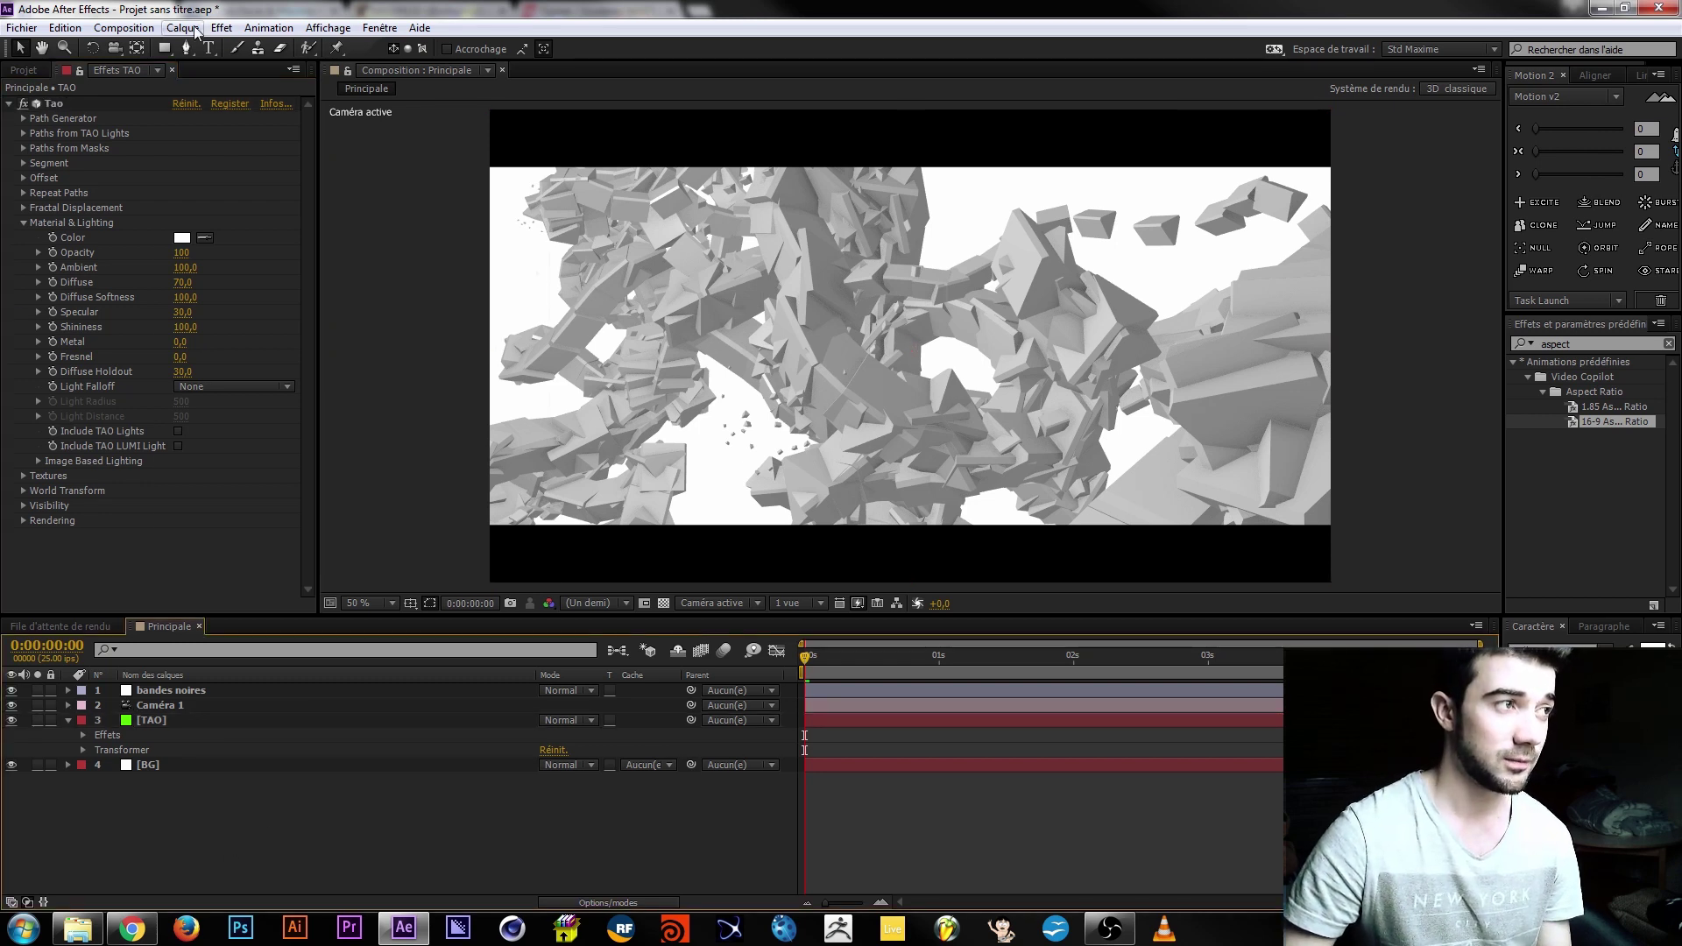
{"action": "left_click", "coordinate": [183, 27]}
{"action": "mouse_move", "coordinate": [473, 47]}
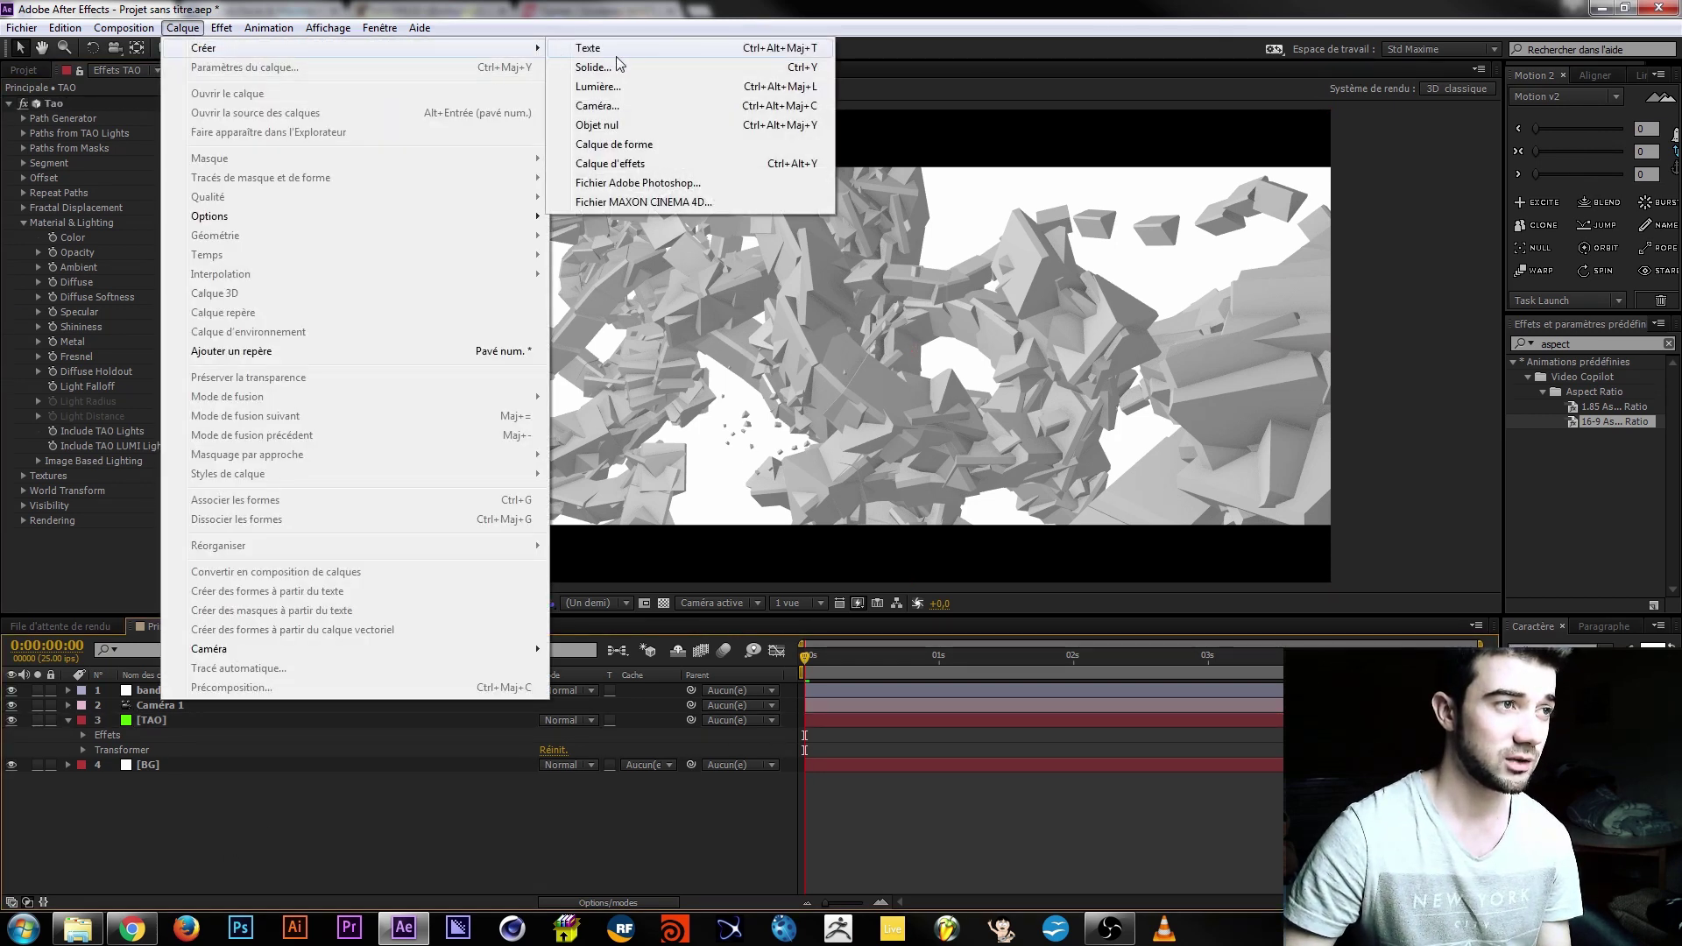
{"action": "left_click", "coordinate": [604, 94]}
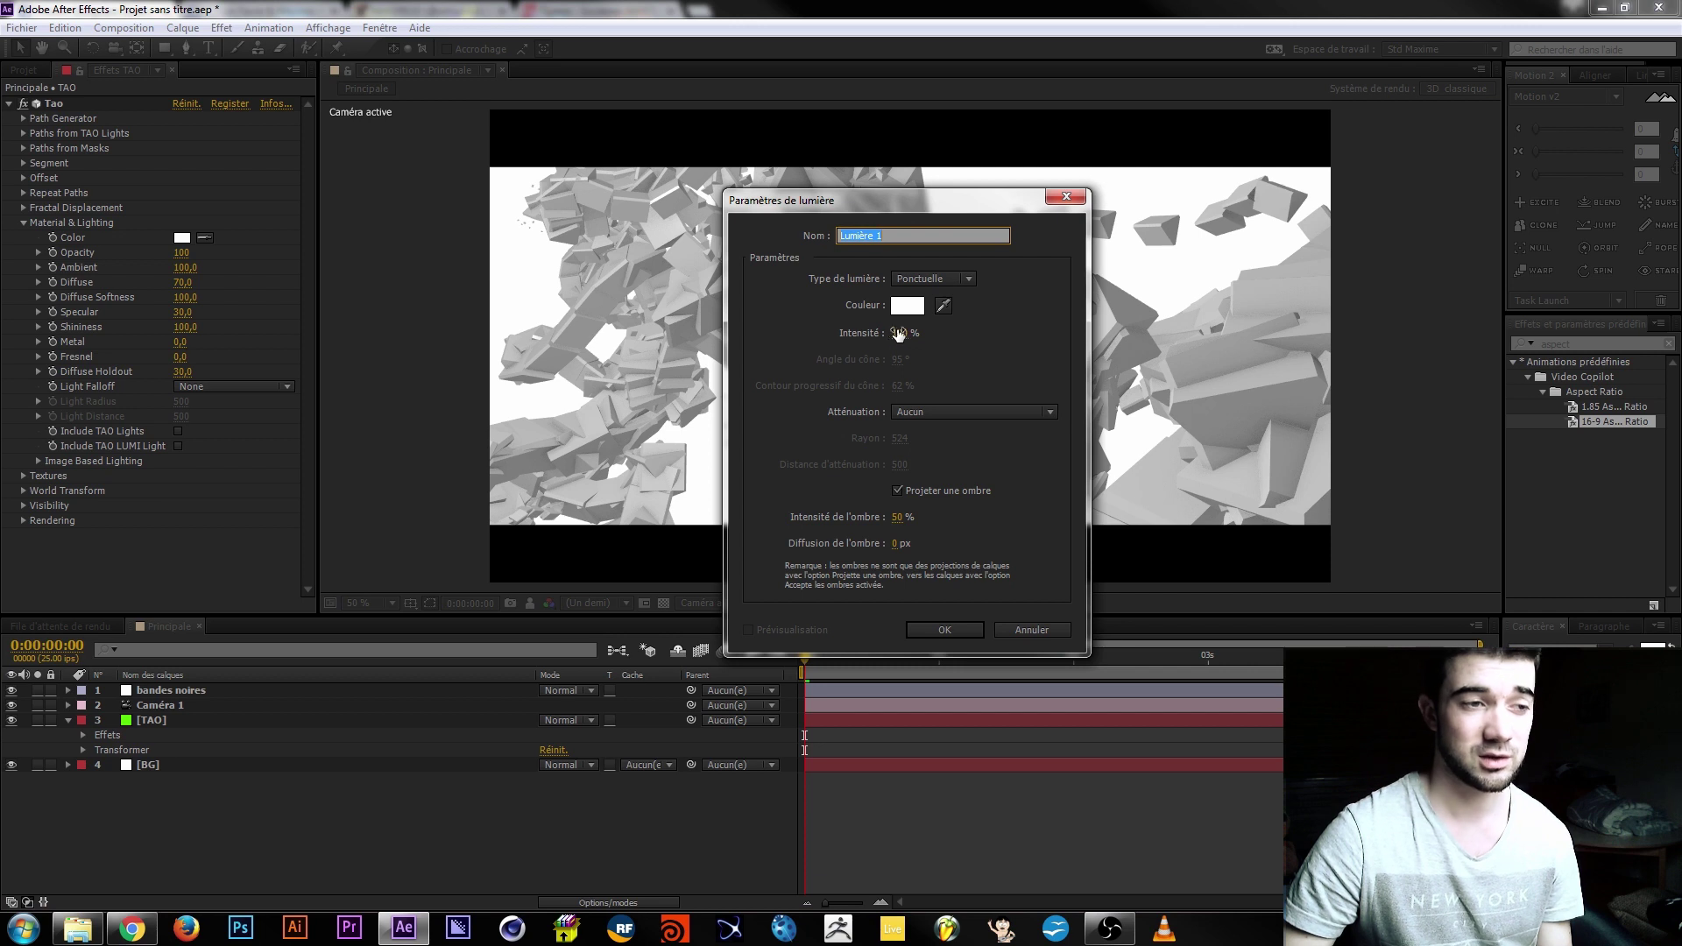
{"action": "left_click", "coordinate": [898, 490]}
{"action": "left_click", "coordinate": [897, 491]}
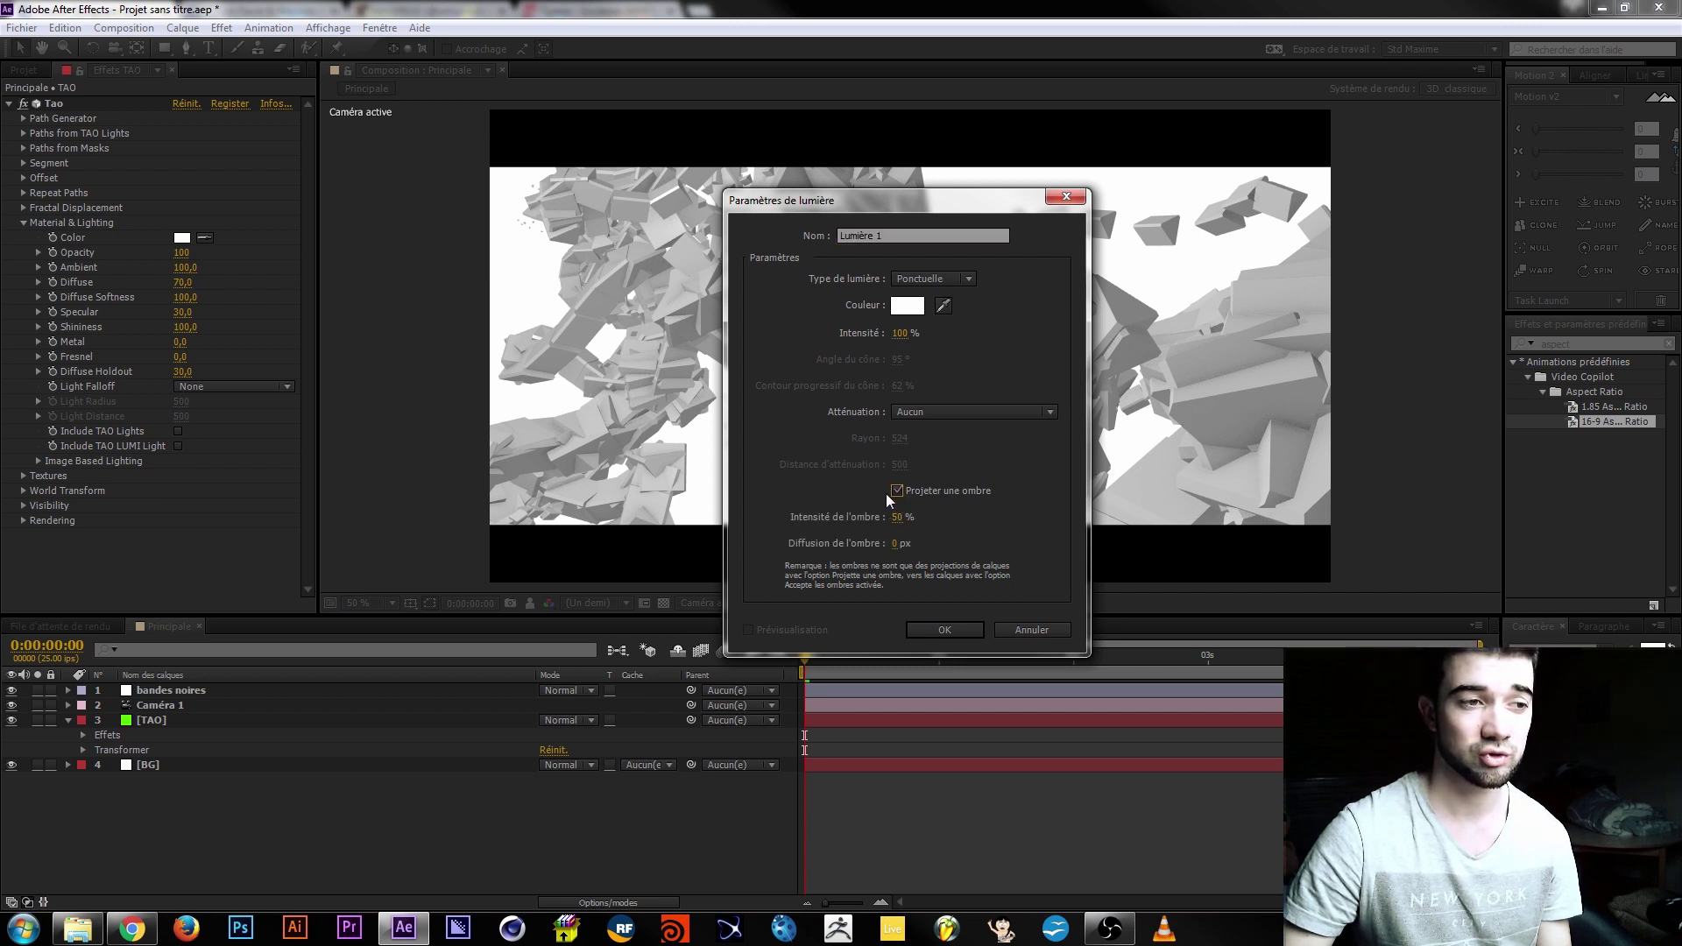
{"action": "left_click", "coordinate": [946, 629]}
Move the light up above the composition frame, close to its horizontal centre.
{"action": "left_click_drag", "start_coordinate": [966, 260], "coordinate": [957, 115]}
{"action": "scroll", "coordinate": [956, 119], "scroll_direction": "down", "scroll_amount": 2}
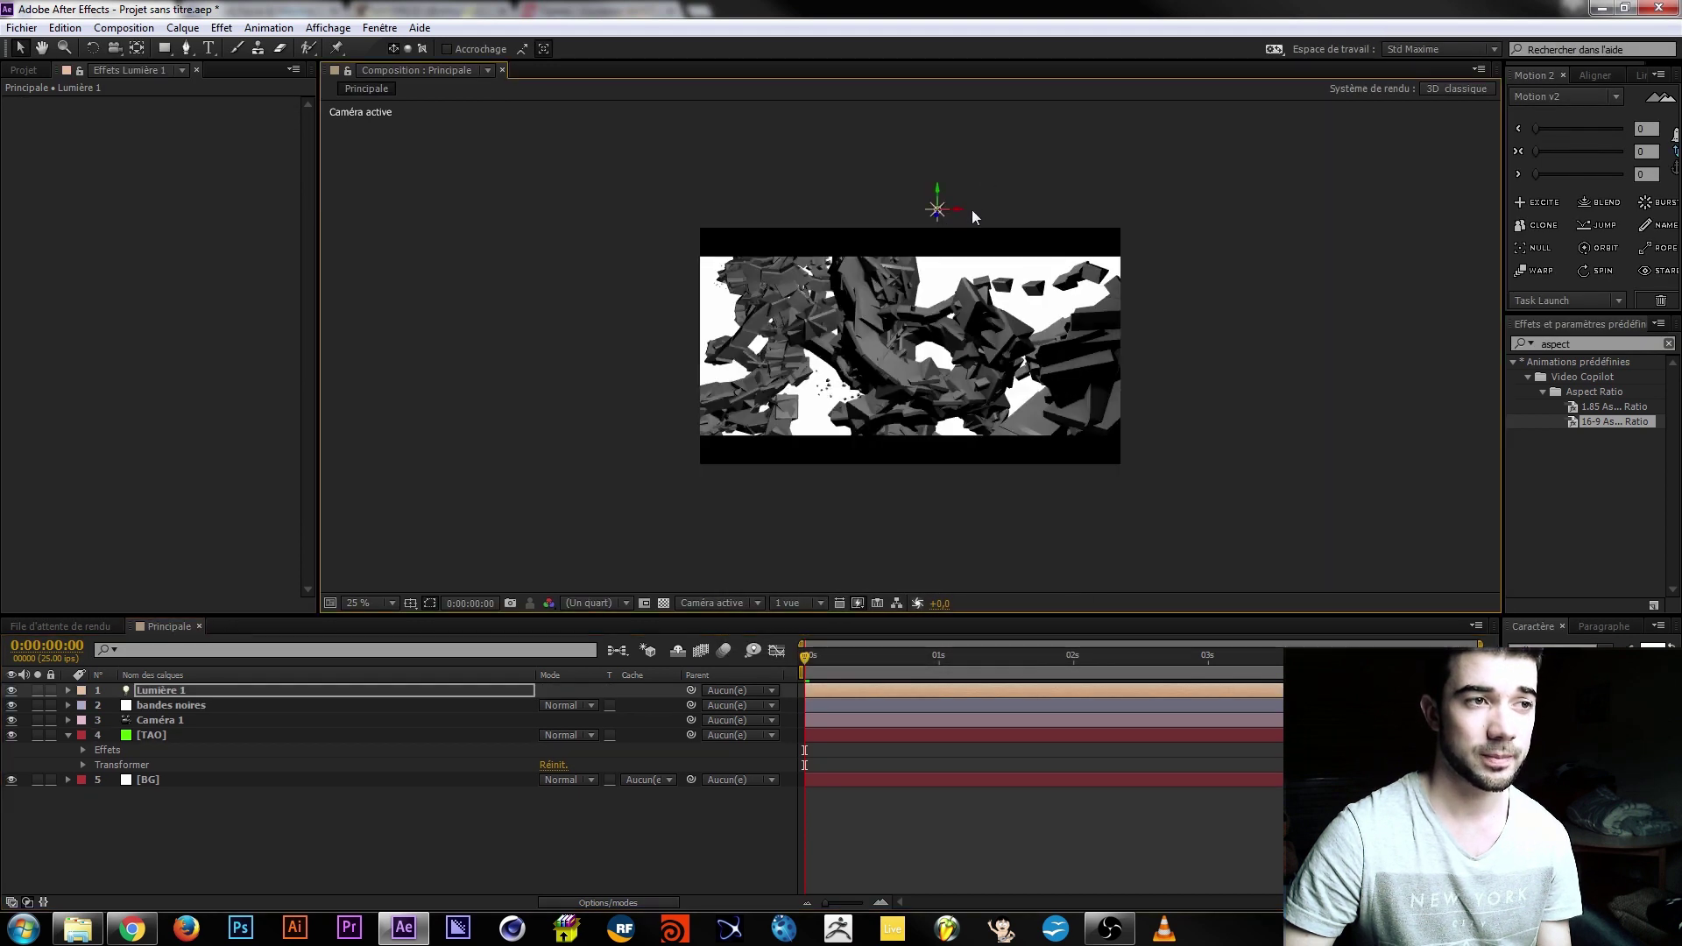
{"action": "left_click_drag", "start_coordinate": [961, 210], "coordinate": [935, 211]}
{"action": "scroll", "coordinate": [923, 386], "scroll_direction": "up", "scroll_amount": 2}
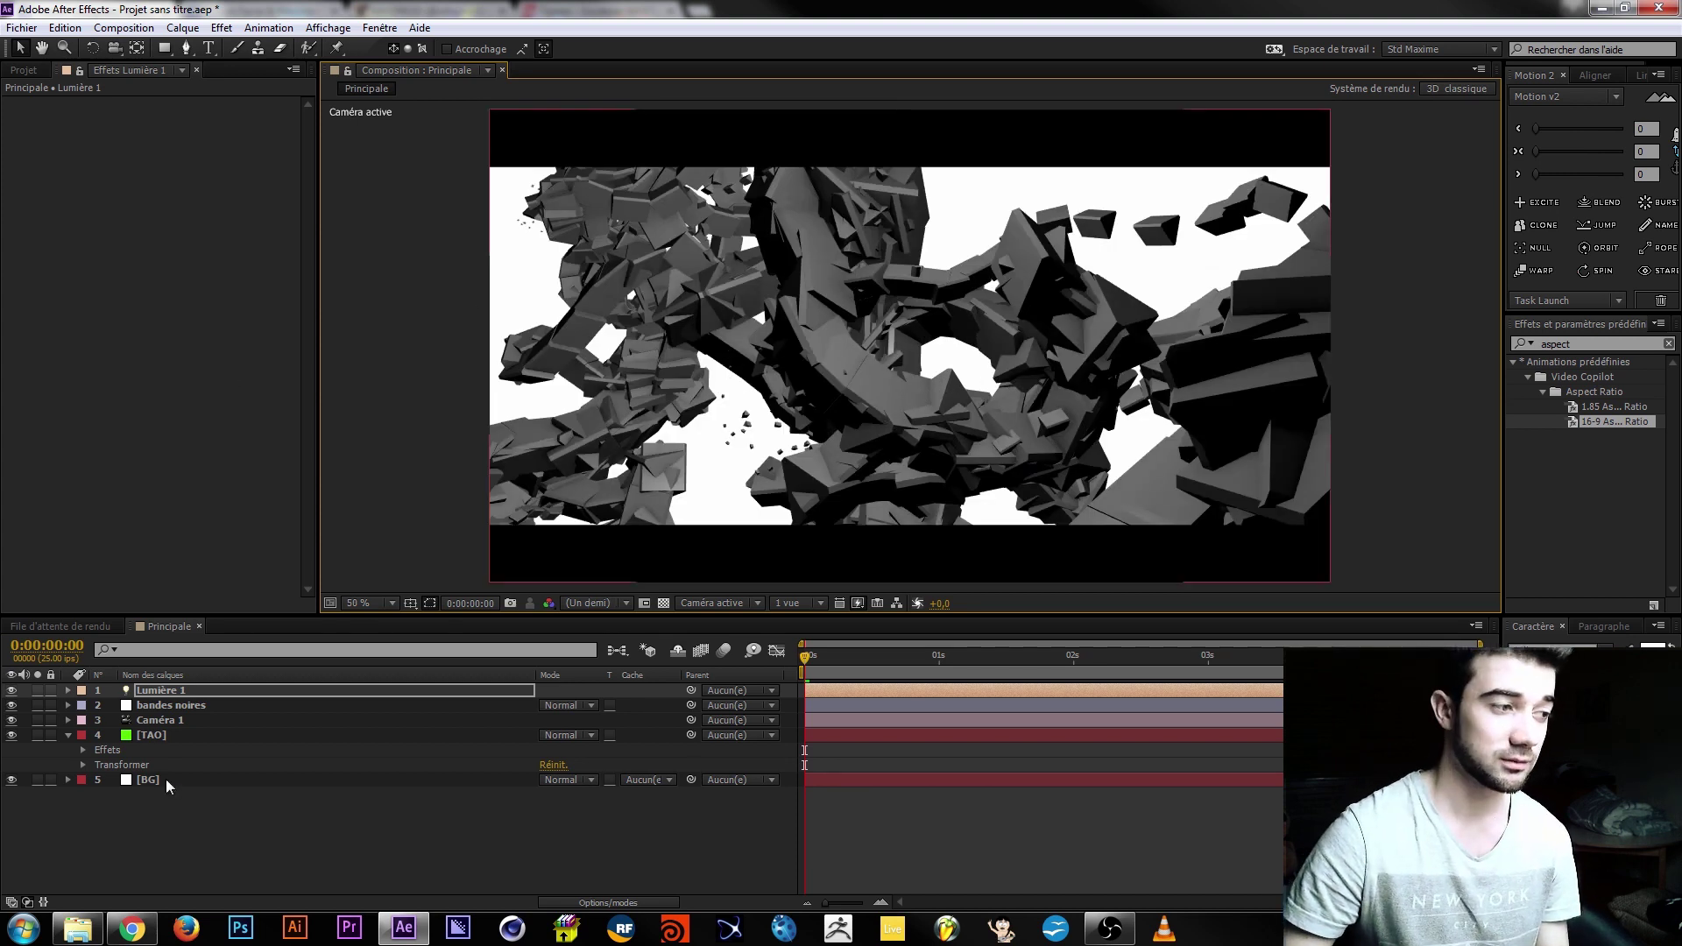
Create a black 1920 × 1080 px solid named Optical Falres and stack it below Lumière 1, just above the TAO layer.
{"action": "left_click", "coordinate": [196, 822]}
{"action": "key", "text": "ctrl+y"}
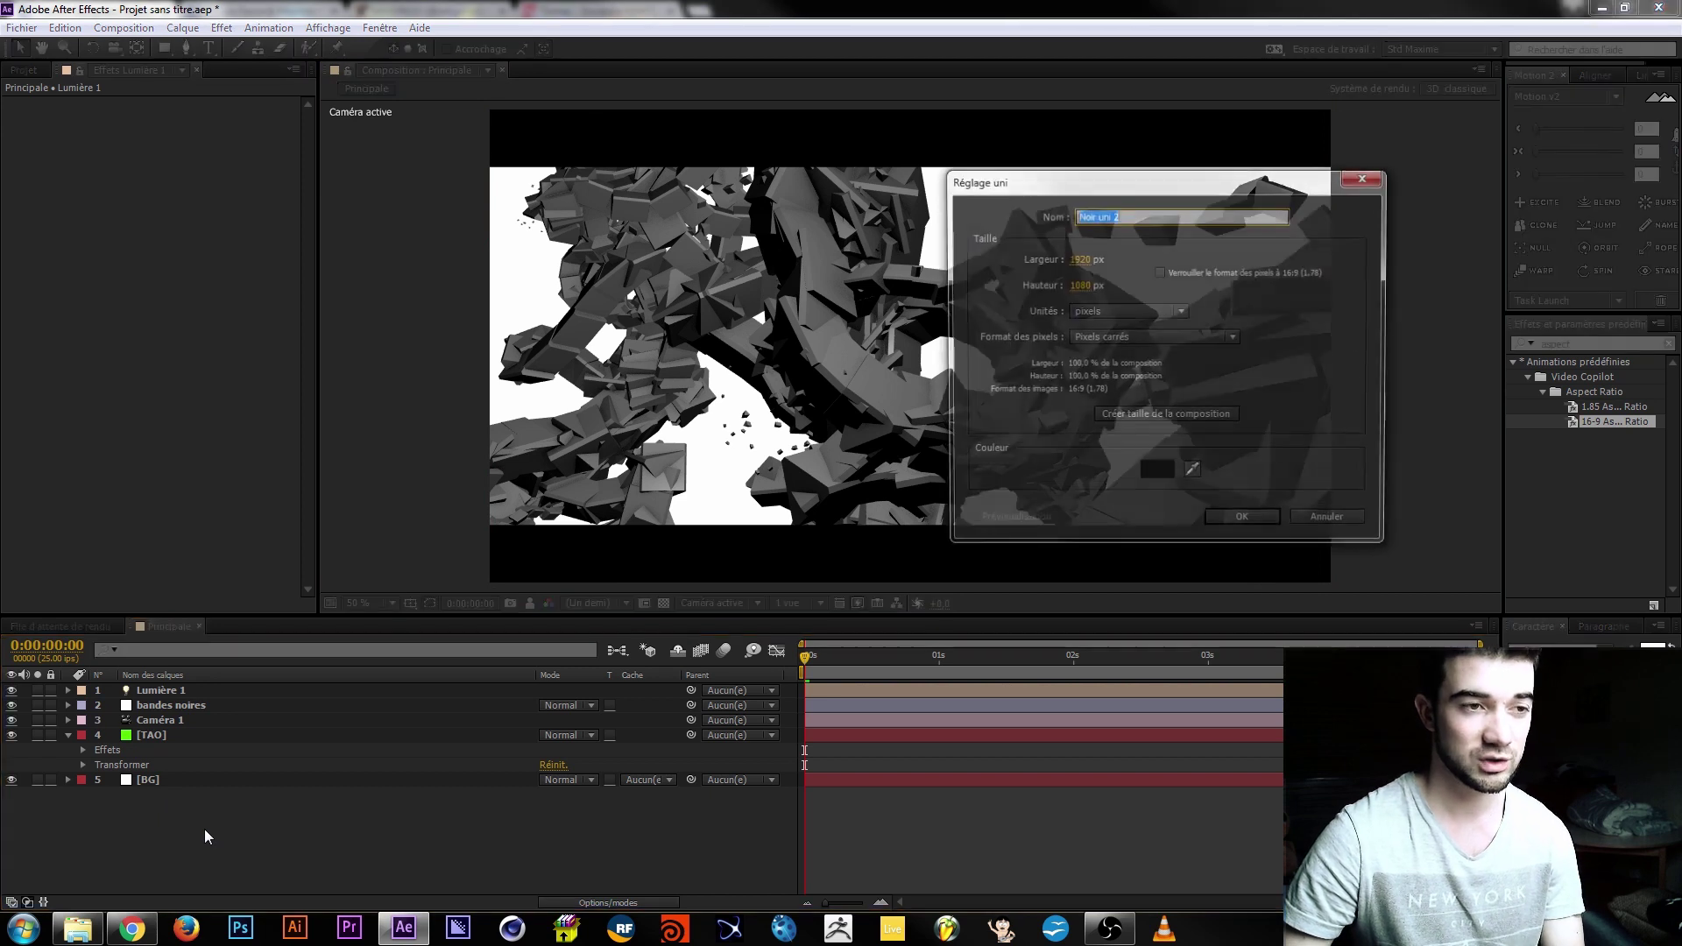
{"action": "type", "text": "Optical Falres"}
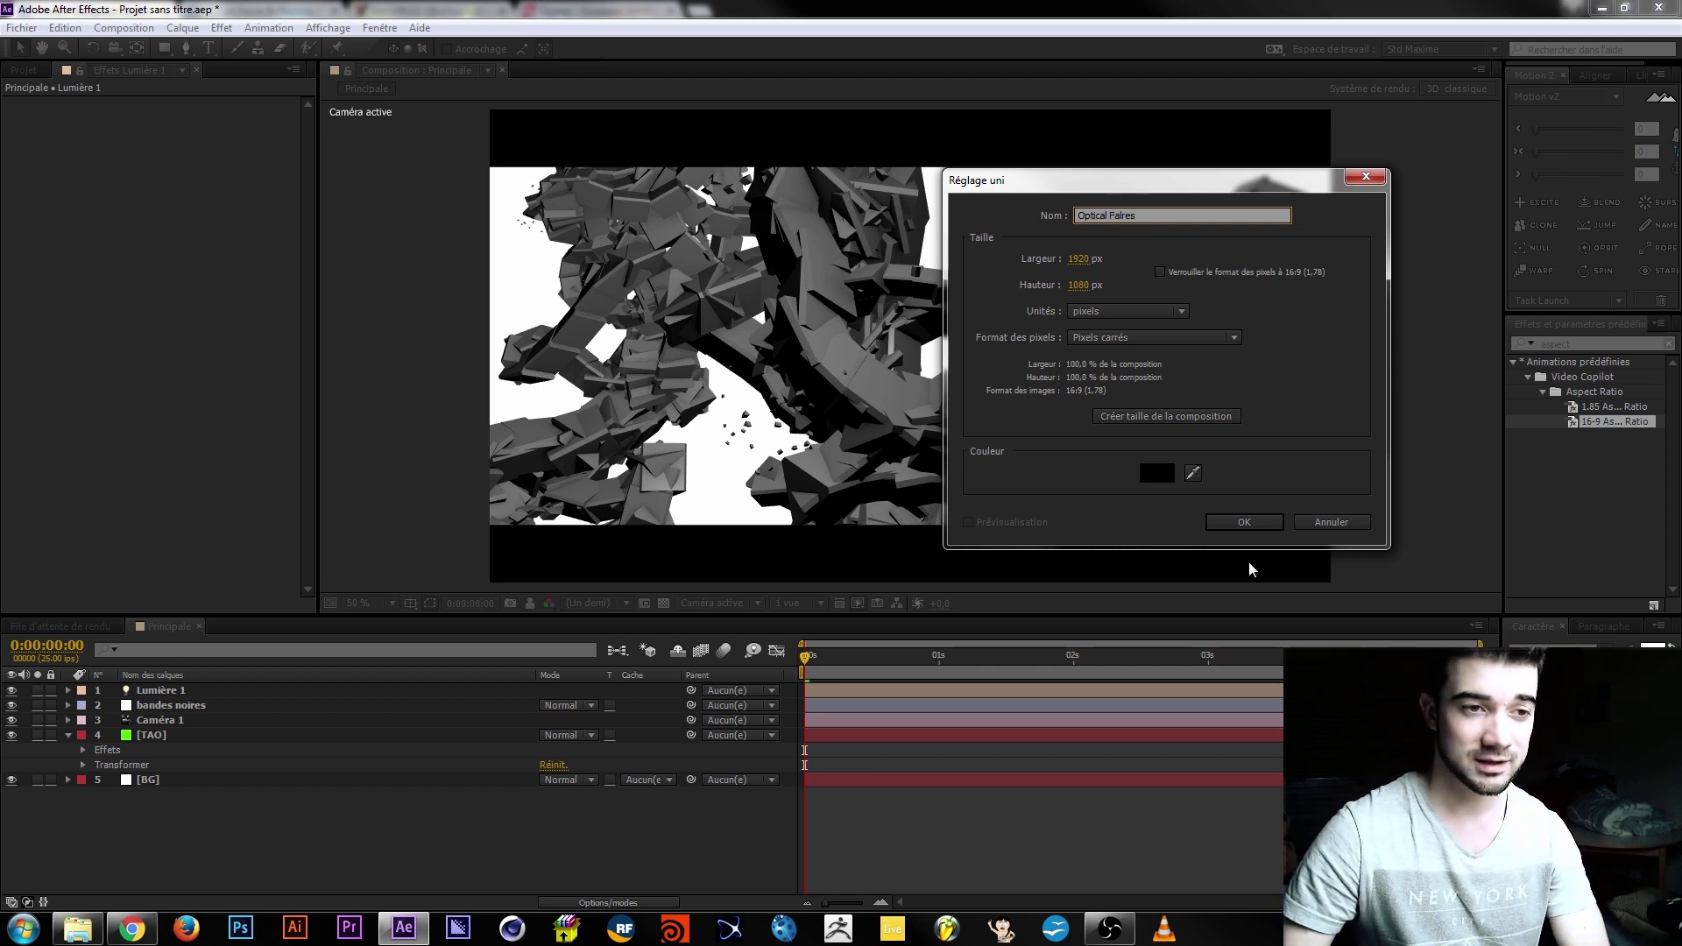
{"action": "left_click", "coordinate": [1241, 524]}
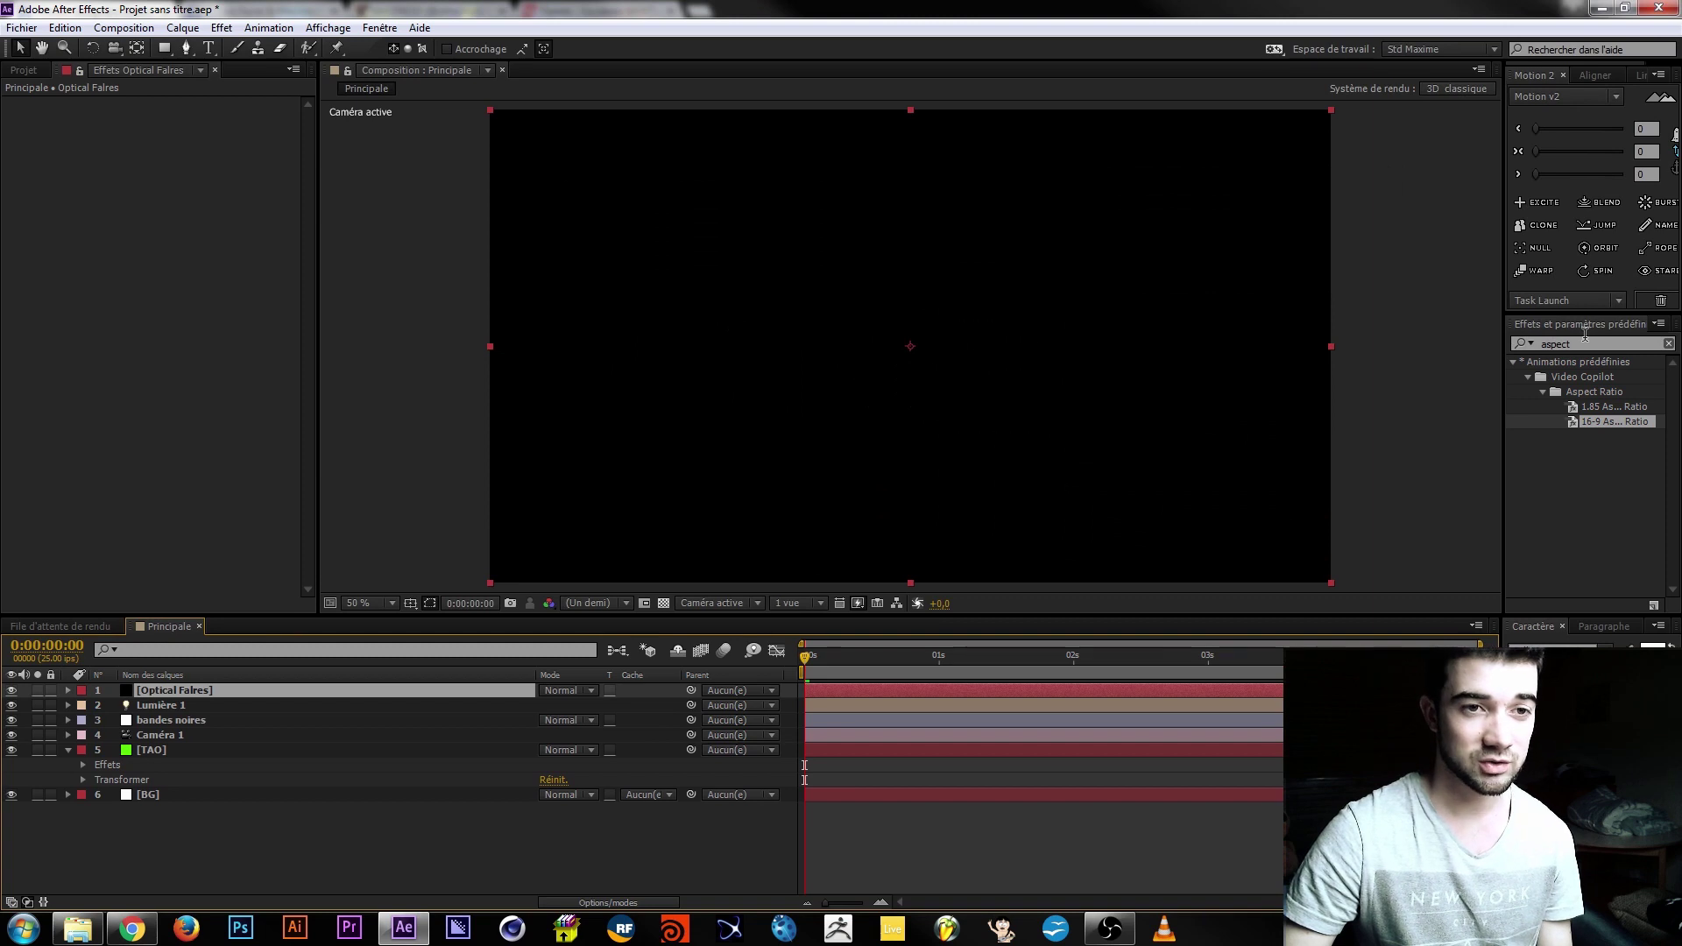
{"action": "mouse_move", "coordinate": [171, 697]}
{"action": "left_mouse_down"}
{"action": "mouse_move", "coordinate": [203, 740]}
{"action": "mouse_move", "coordinate": [179, 727]}
{"action": "left_mouse_up"}
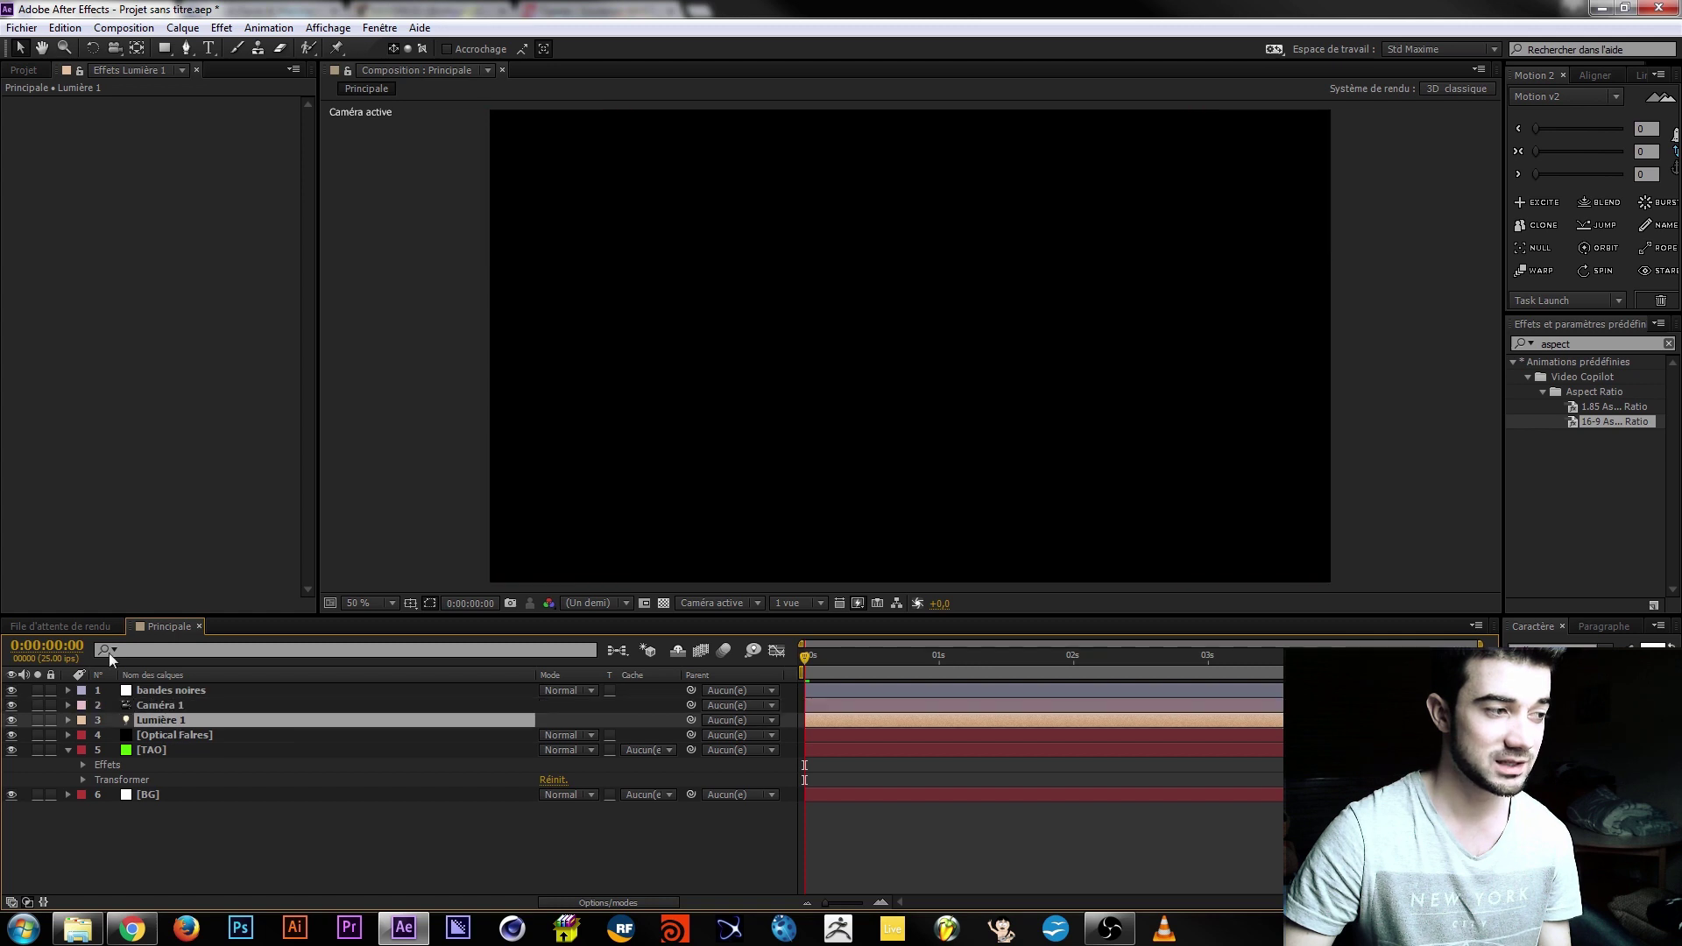
Apply the Optical Flares effect to the Optical Falres solid and set its Source Type to Track Lights.
{"action": "left_click", "coordinate": [173, 735]}
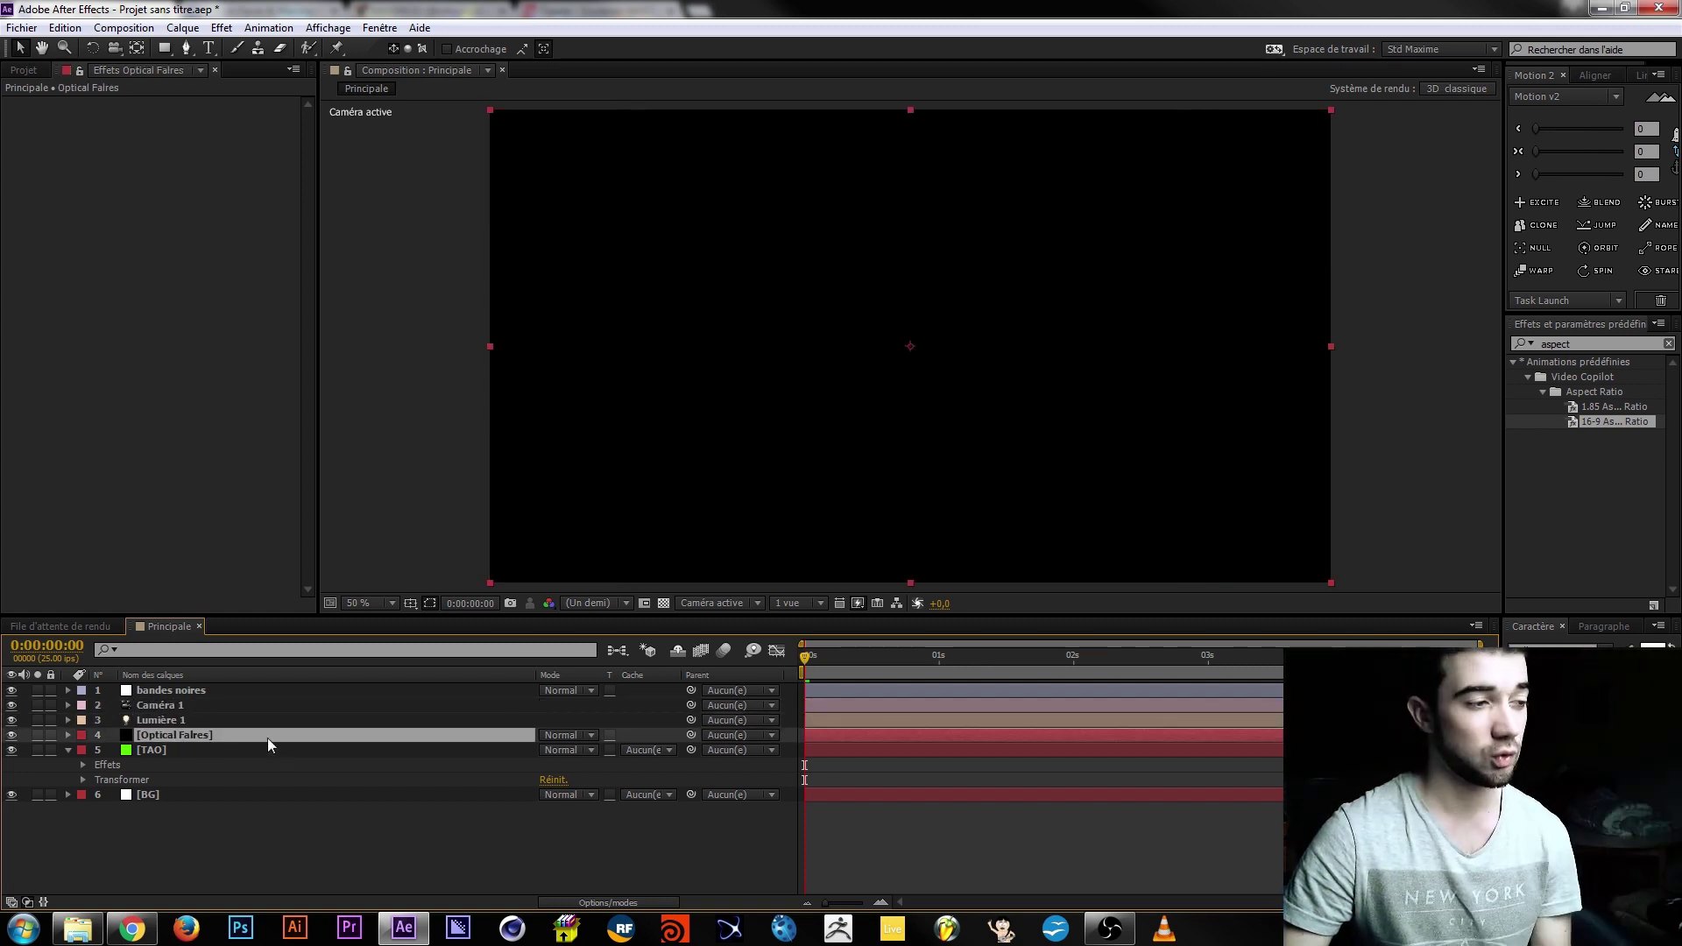
{"action": "left_click_drag", "start_coordinate": [1590, 346], "coordinate": [1489, 343]}
{"action": "double_click", "coordinate": [1586, 343]}
{"action": "type", "text": "optical"}
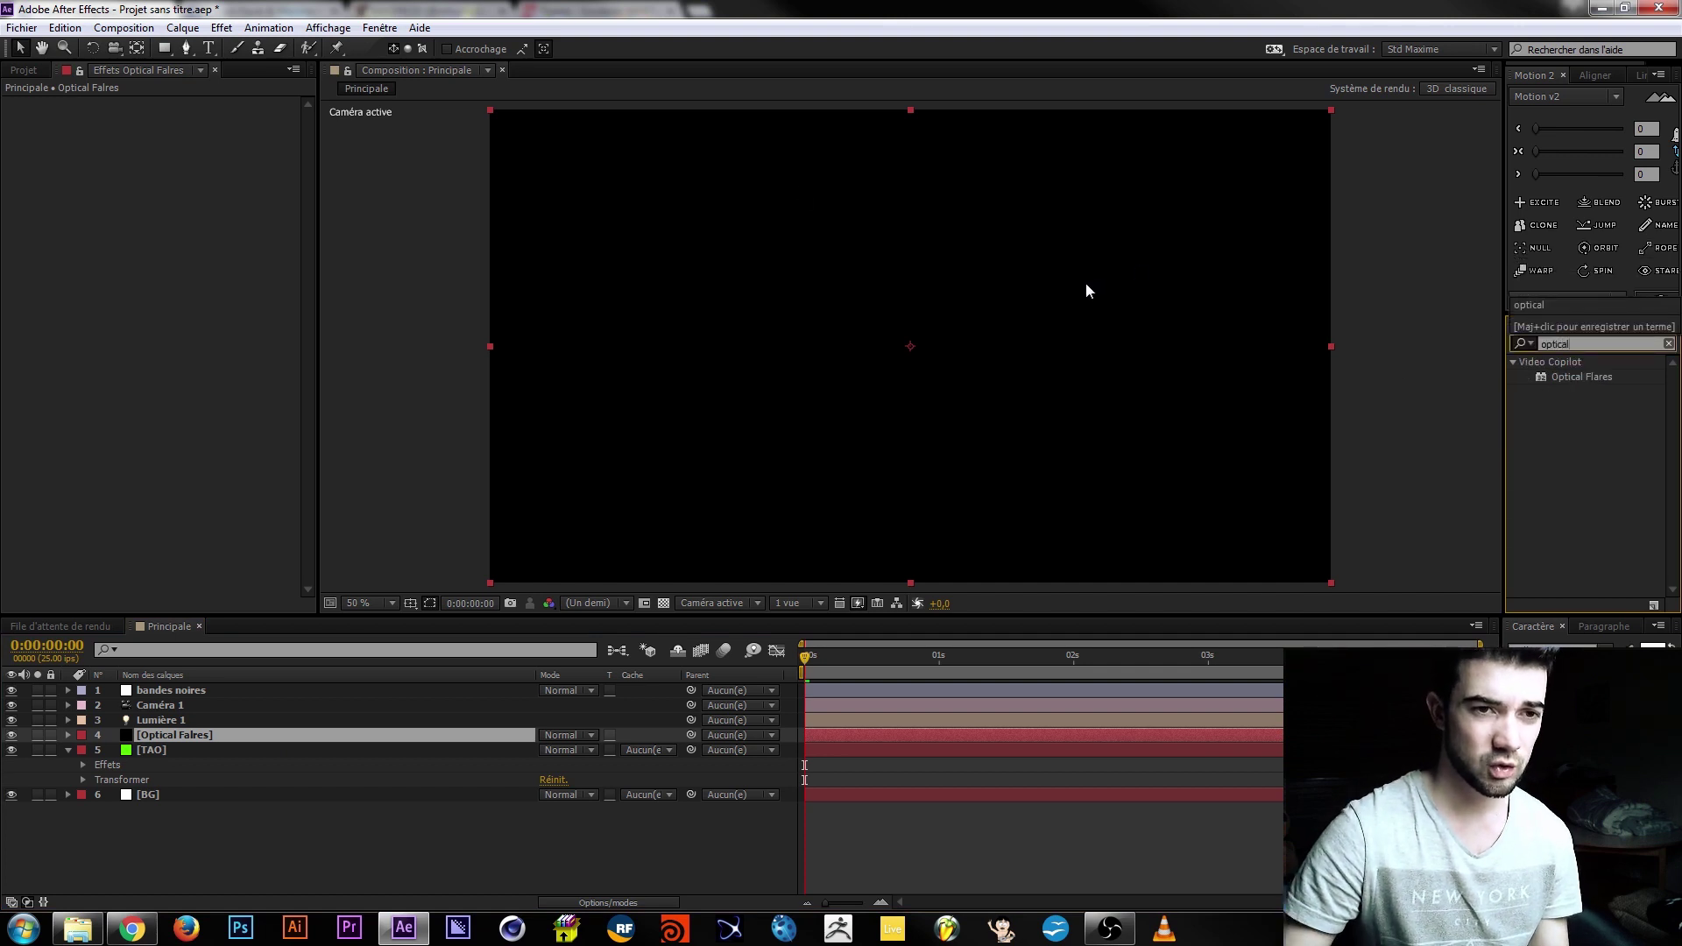
{"action": "double_click", "coordinate": [1574, 378]}
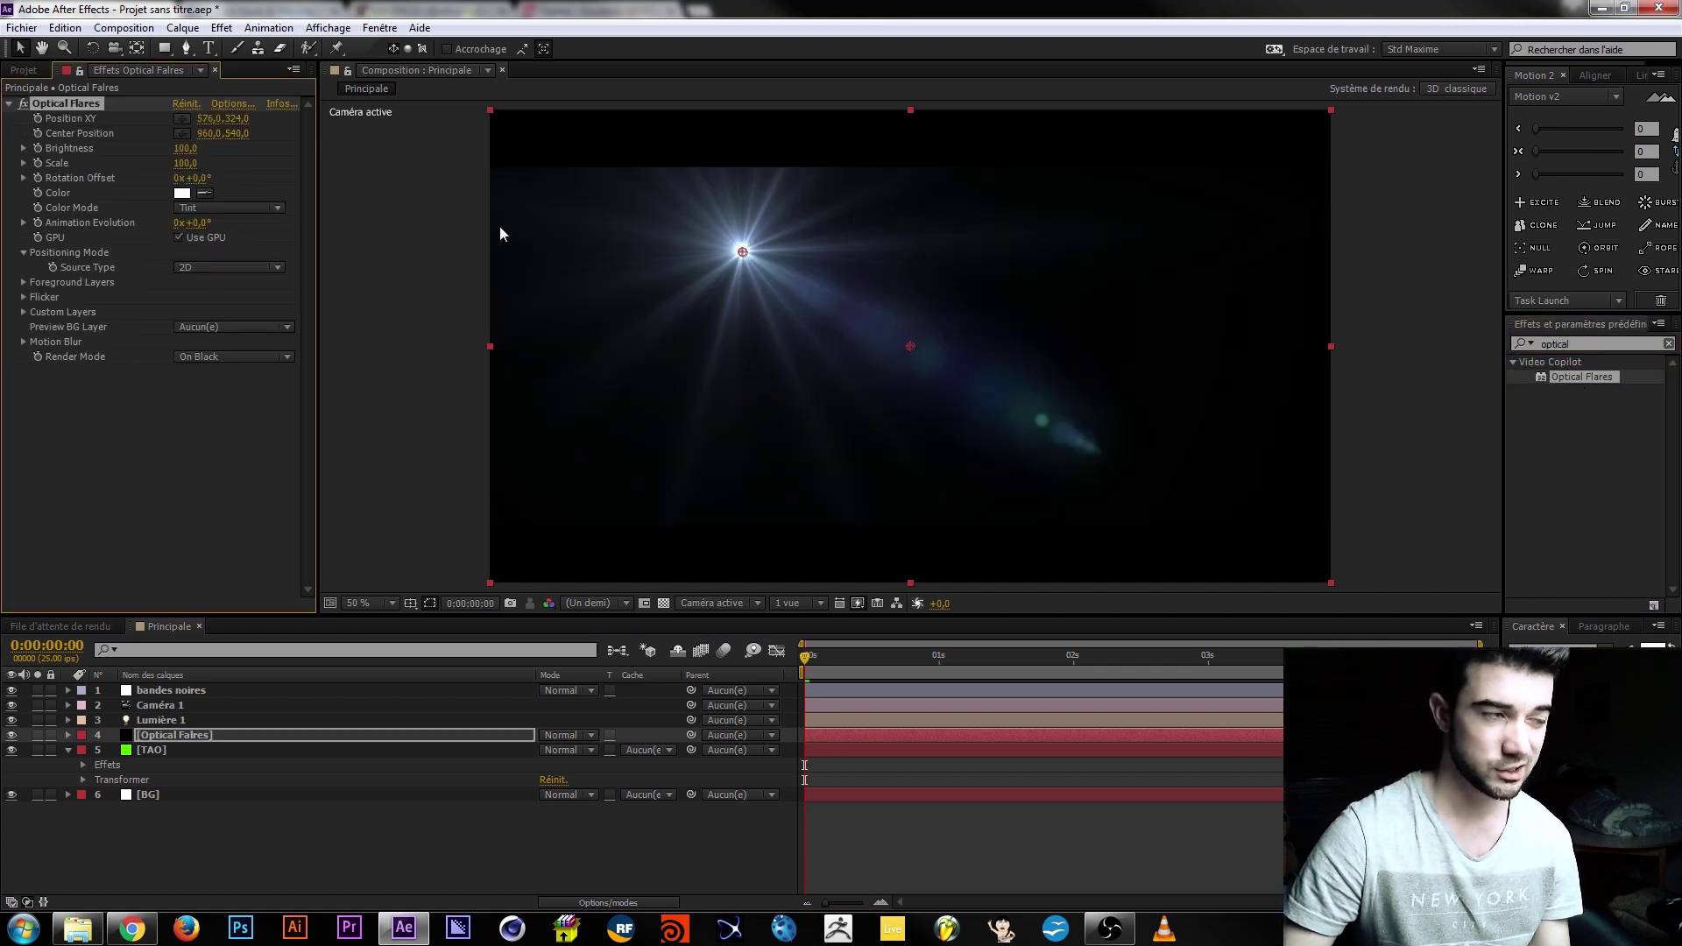
{"action": "left_click", "coordinate": [219, 269]}
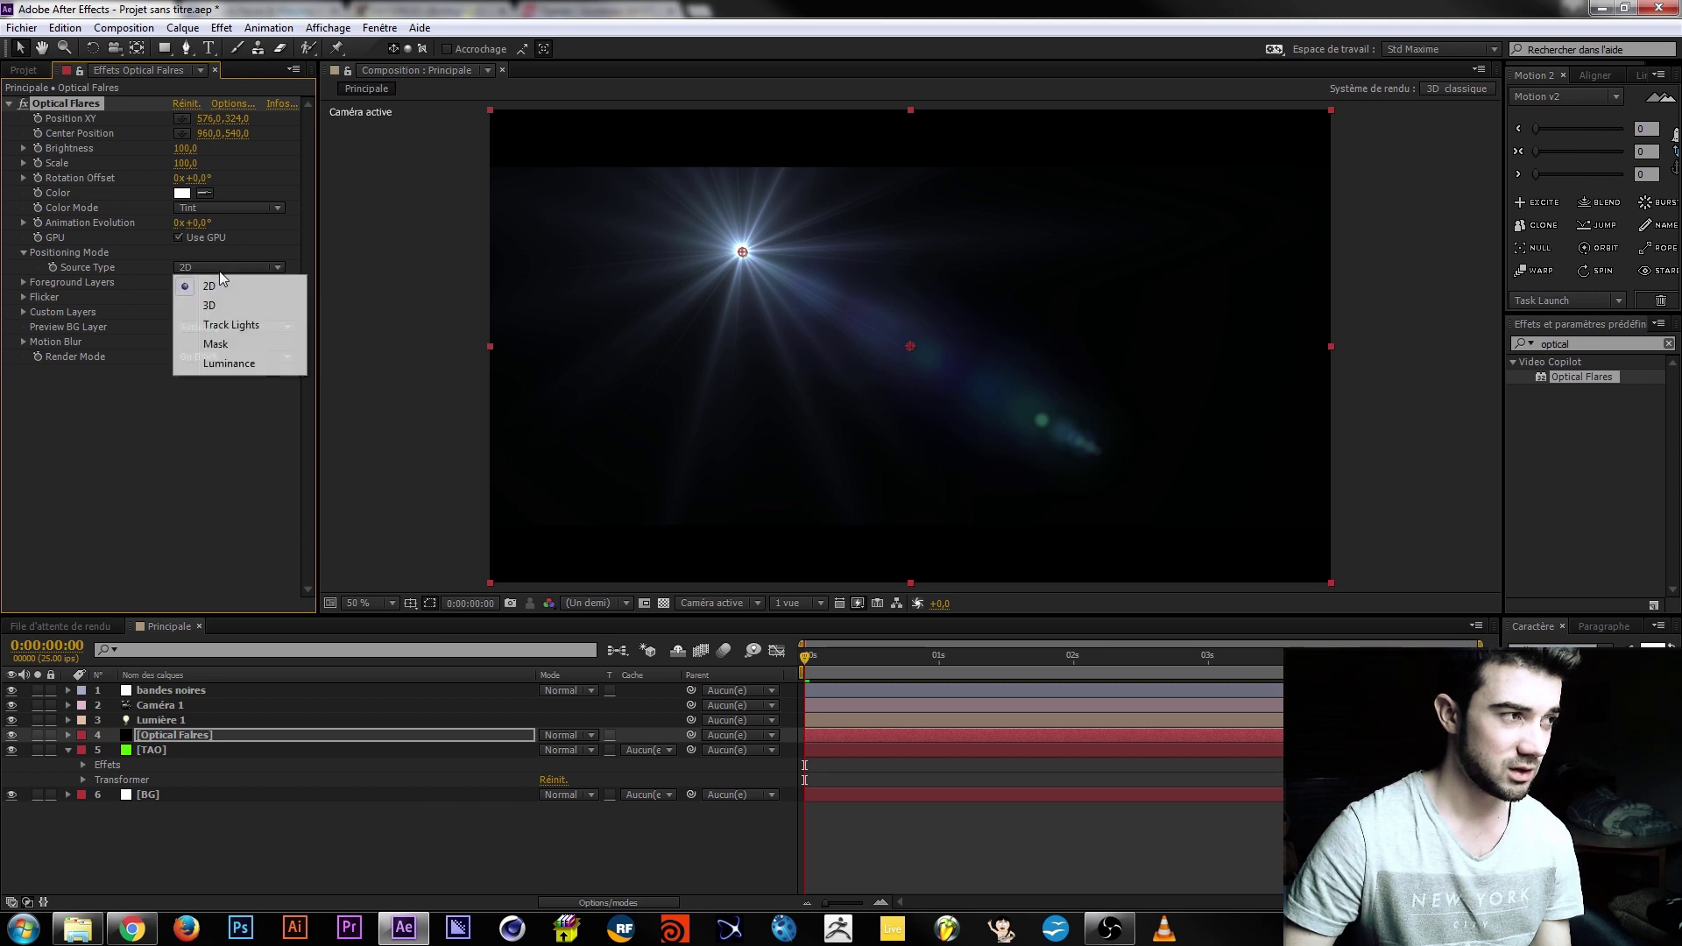
{"action": "left_click", "coordinate": [210, 323]}
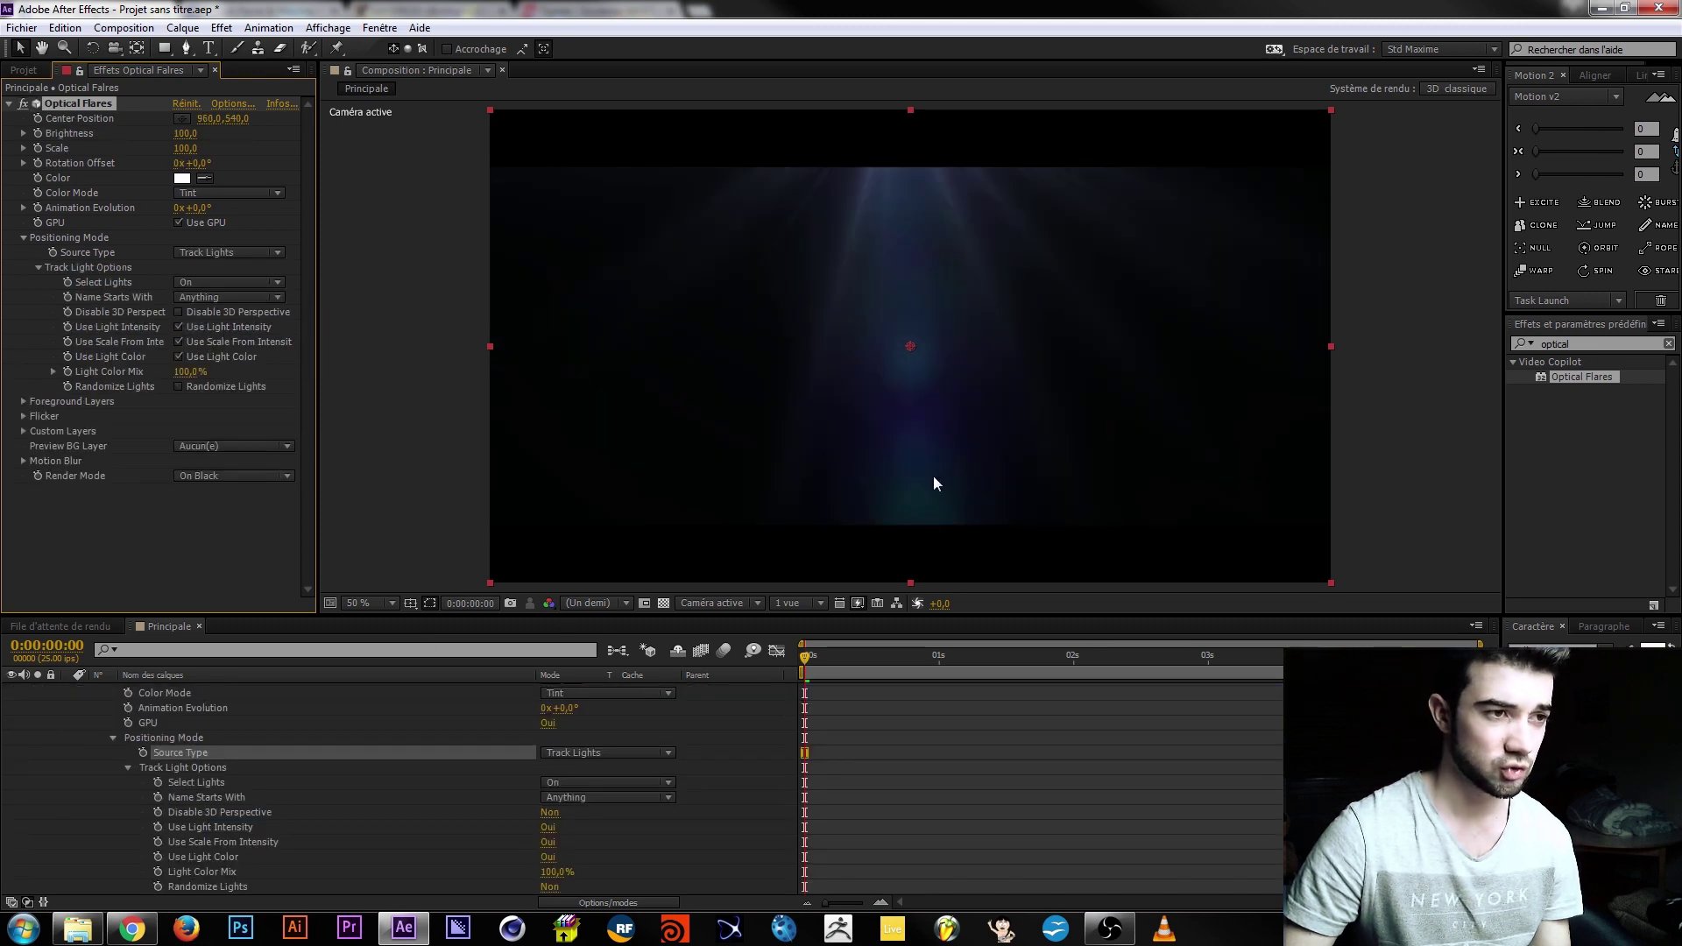
Set the Optical Falres layer's blending mode to Ecran.
{"action": "scroll", "coordinate": [617, 733], "scroll_direction": "up", "scroll_amount": 5}
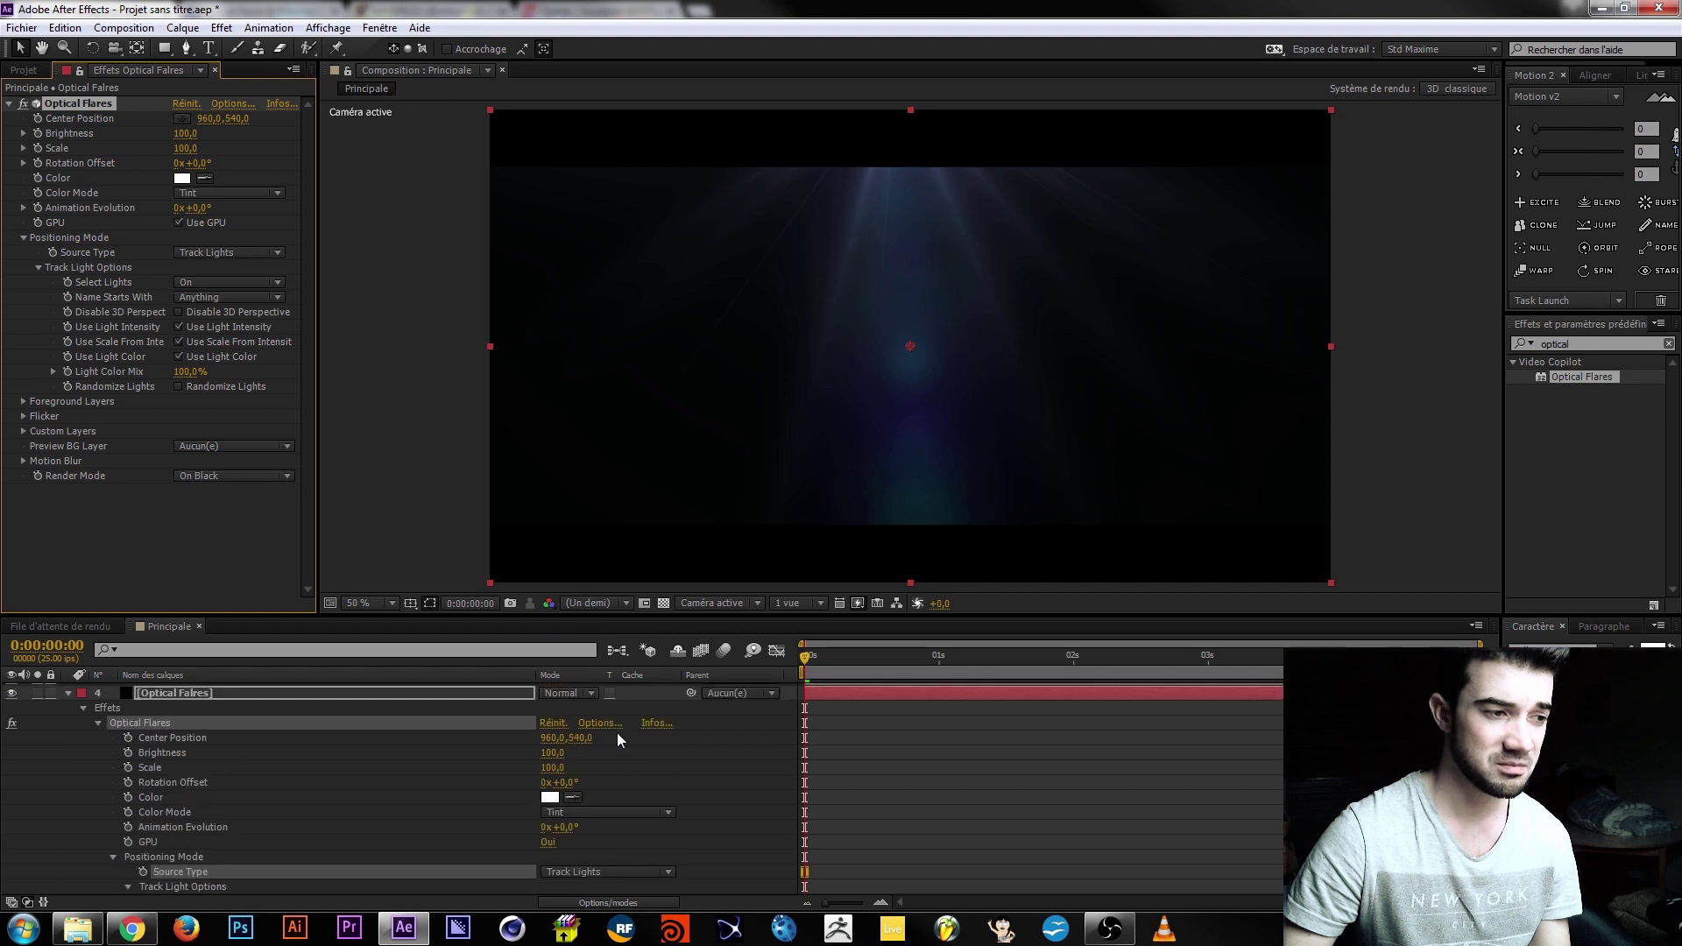
{"action": "left_click", "coordinate": [586, 734]}
{"action": "left_click", "coordinate": [625, 362]}
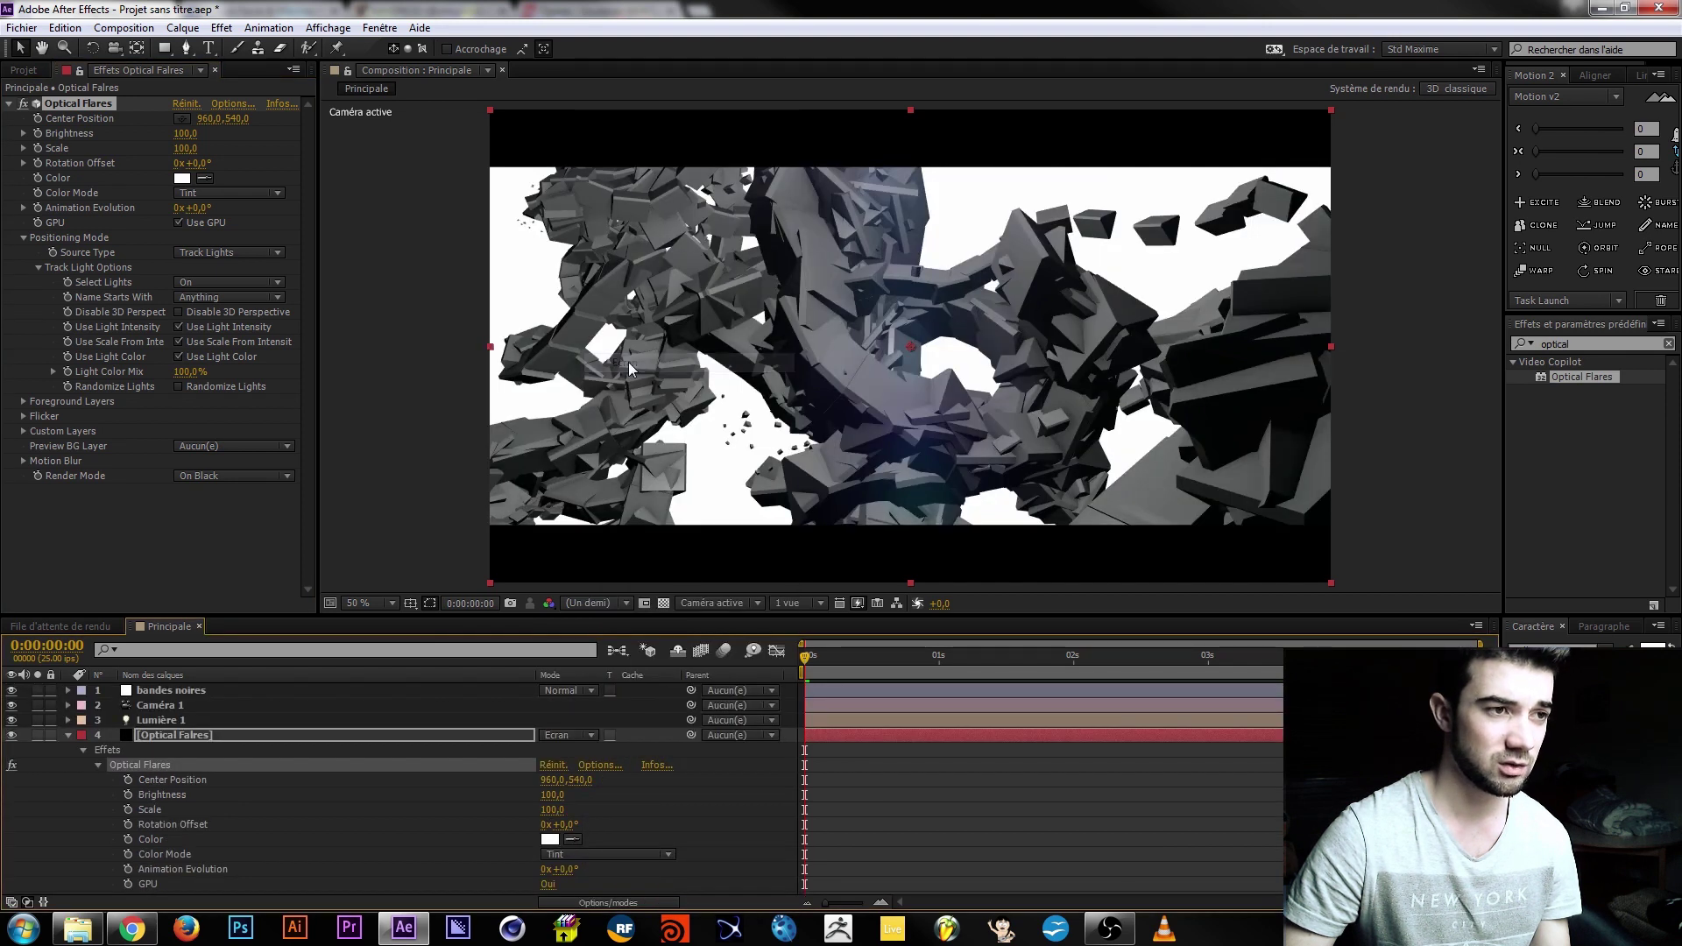
{"action": "left_click", "coordinate": [67, 735]}
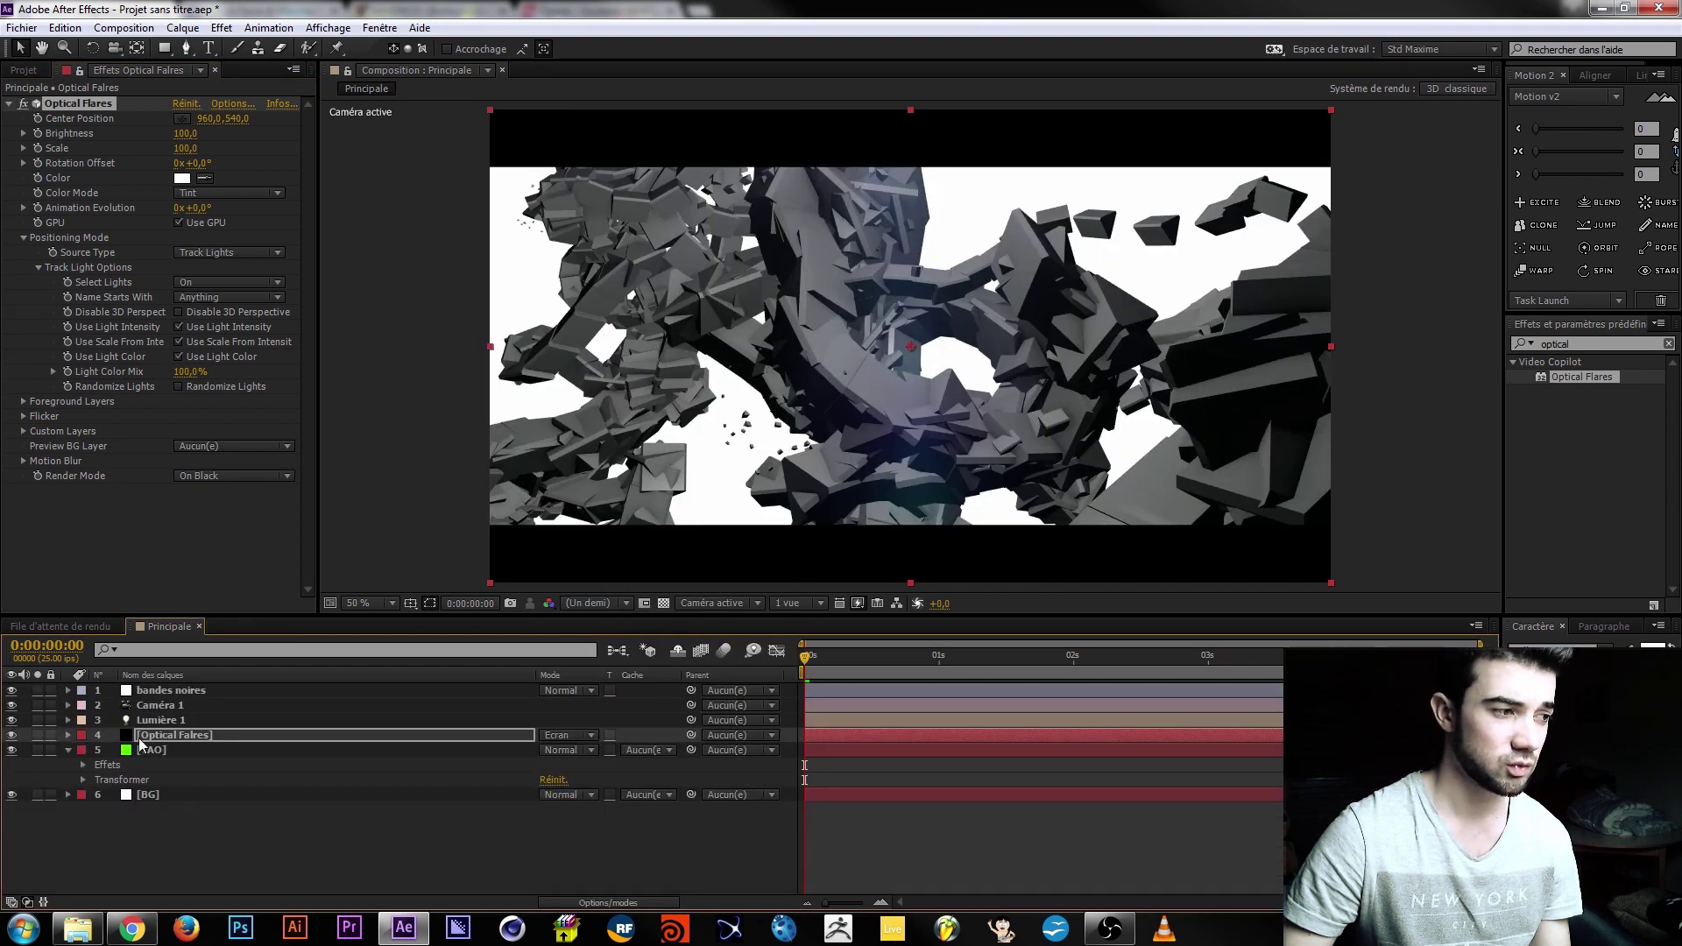
Set the Optical Flares effect's Brightness to 115.
{"action": "left_click", "coordinate": [185, 133]}
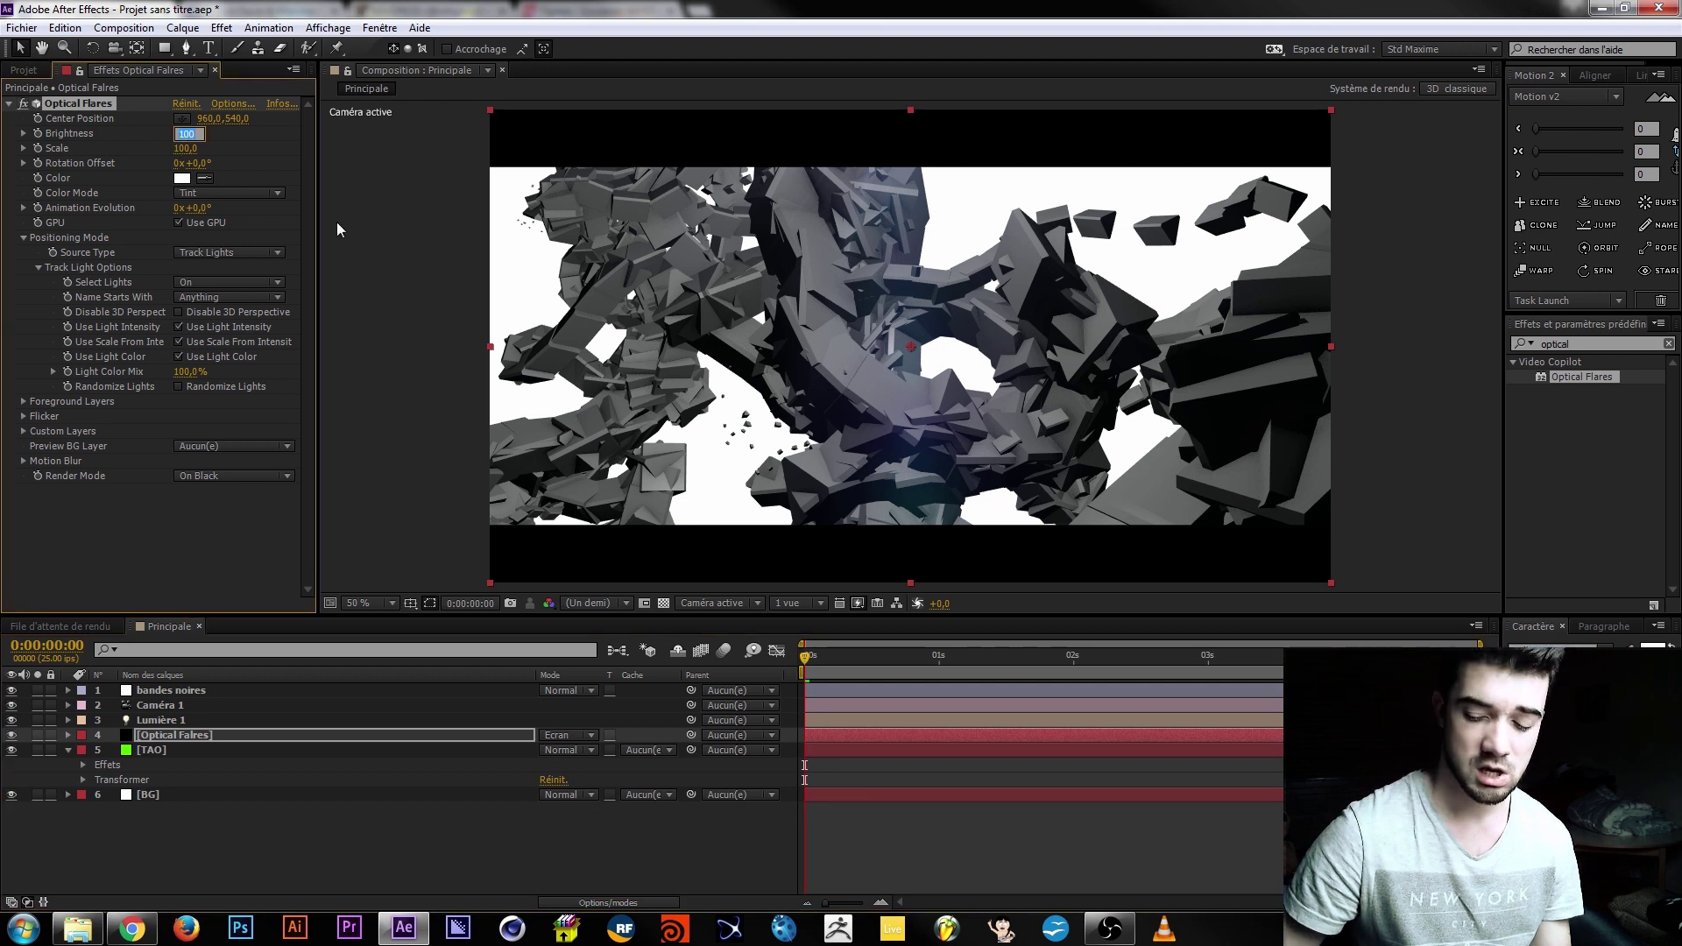
{"action": "type", "text": "11"}
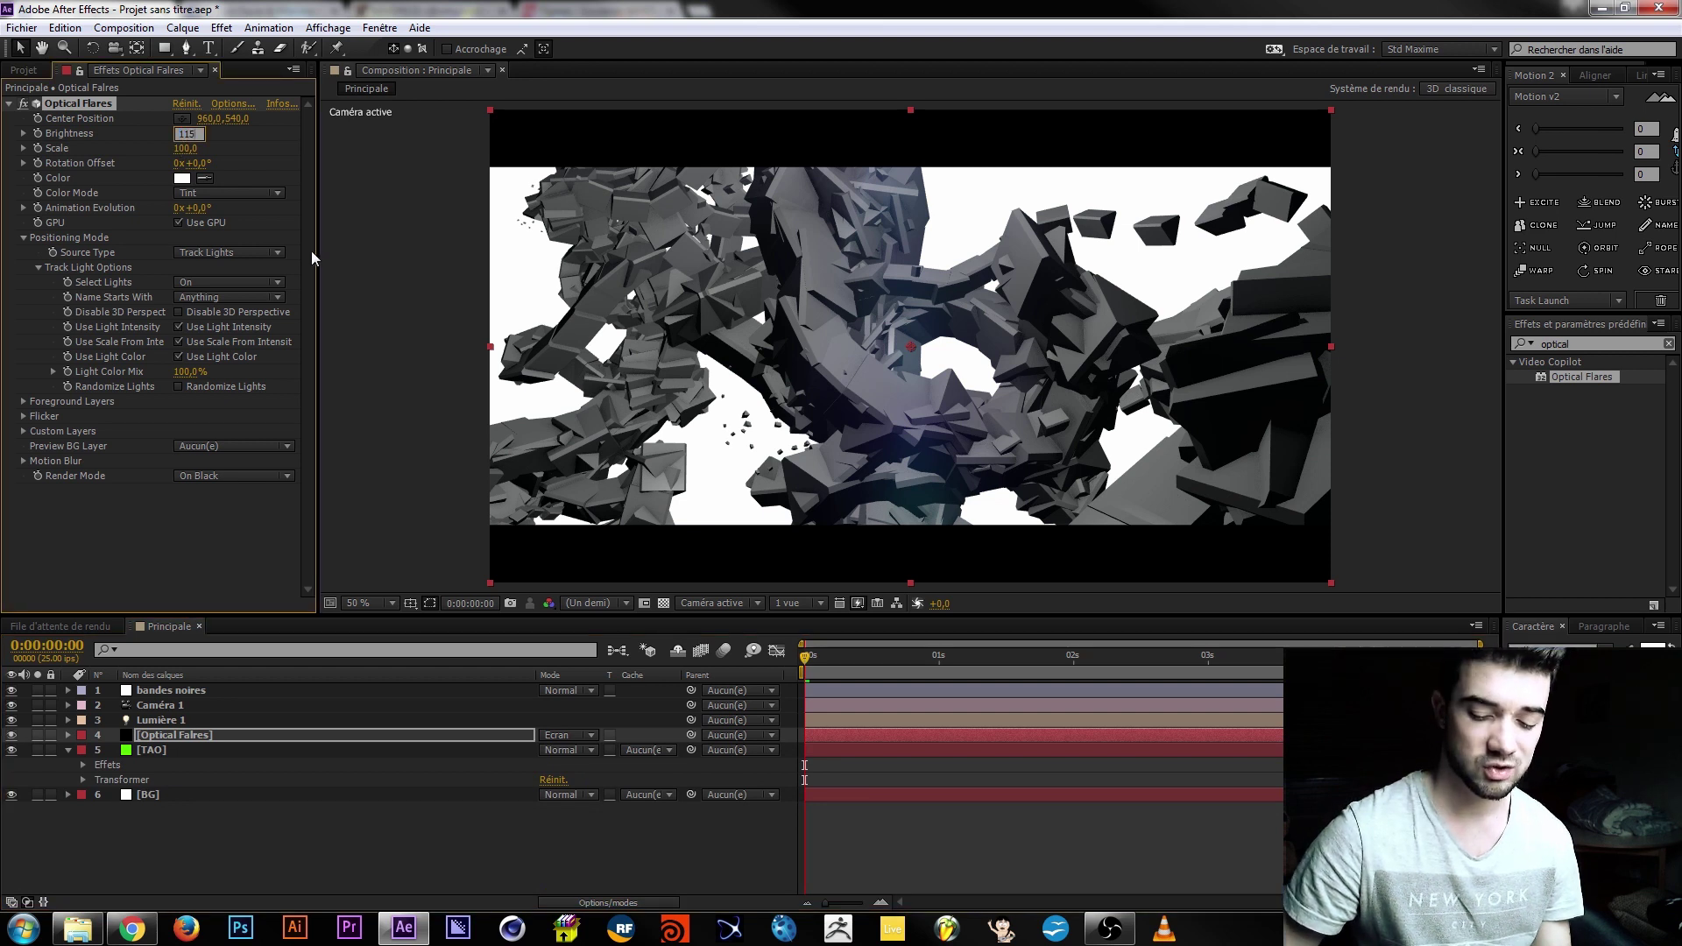
{"action": "type", "text": "5"}
{"action": "key", "text": "Return"}
{"action": "left_click", "coordinate": [342, 304]}
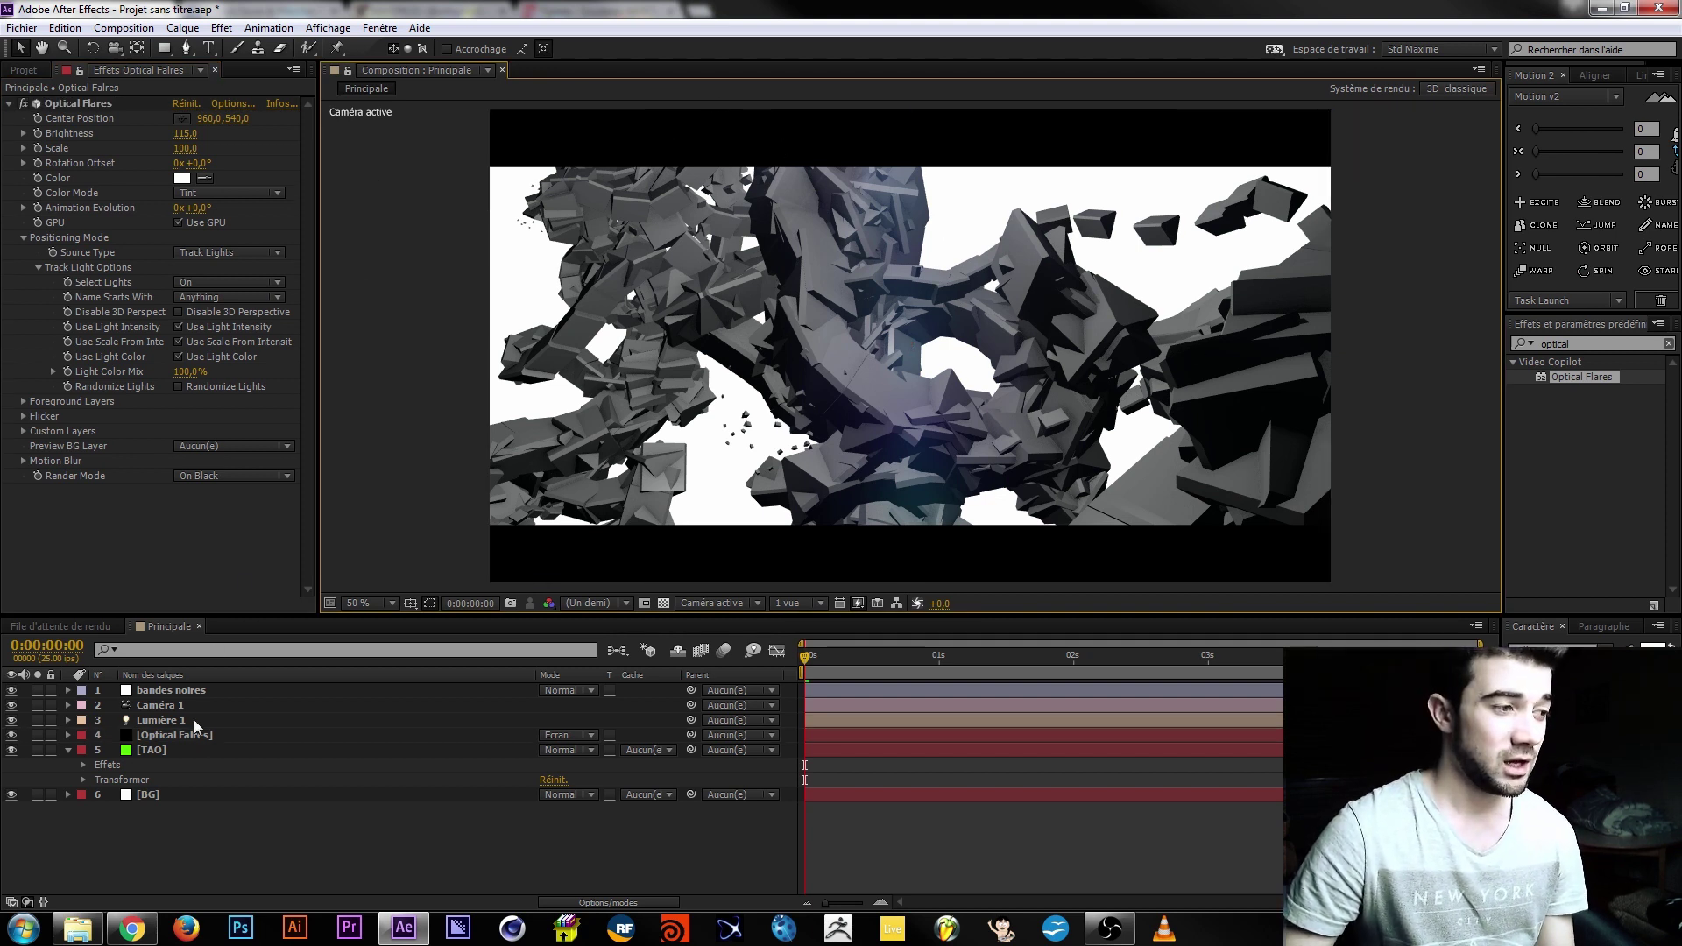
Set the TAO layer's material Diffuse to 80 and Specular to 50.
{"action": "left_click", "coordinate": [149, 752]}
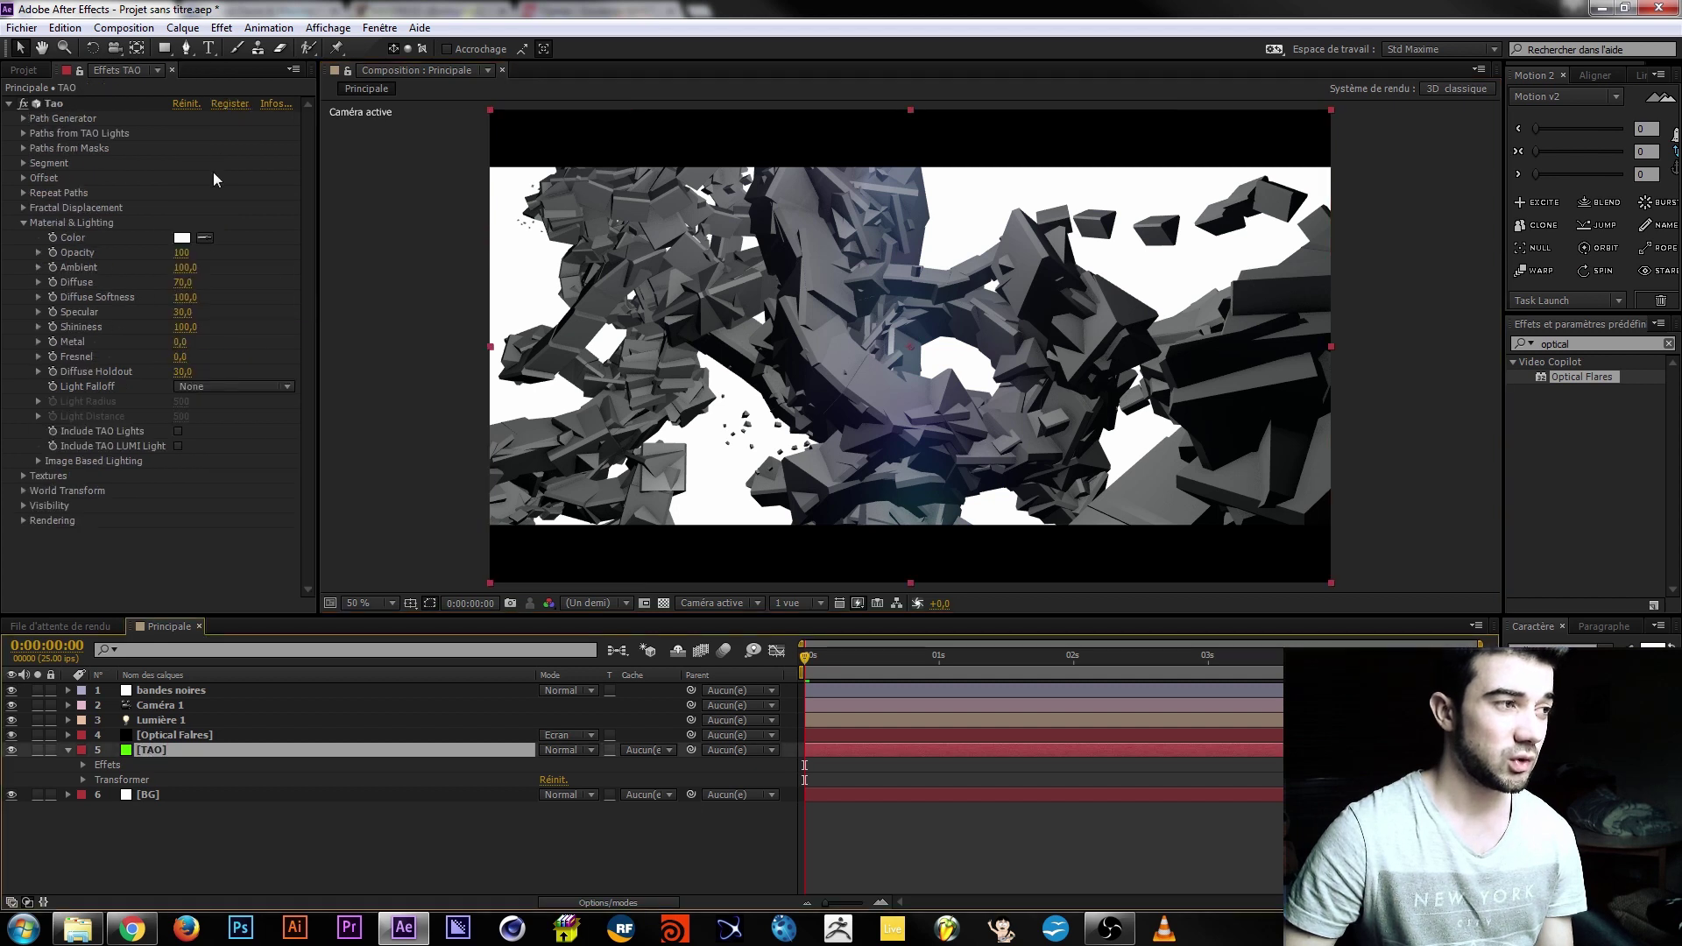
{"action": "left_click", "coordinate": [183, 282]}
{"action": "type", "text": "8"}
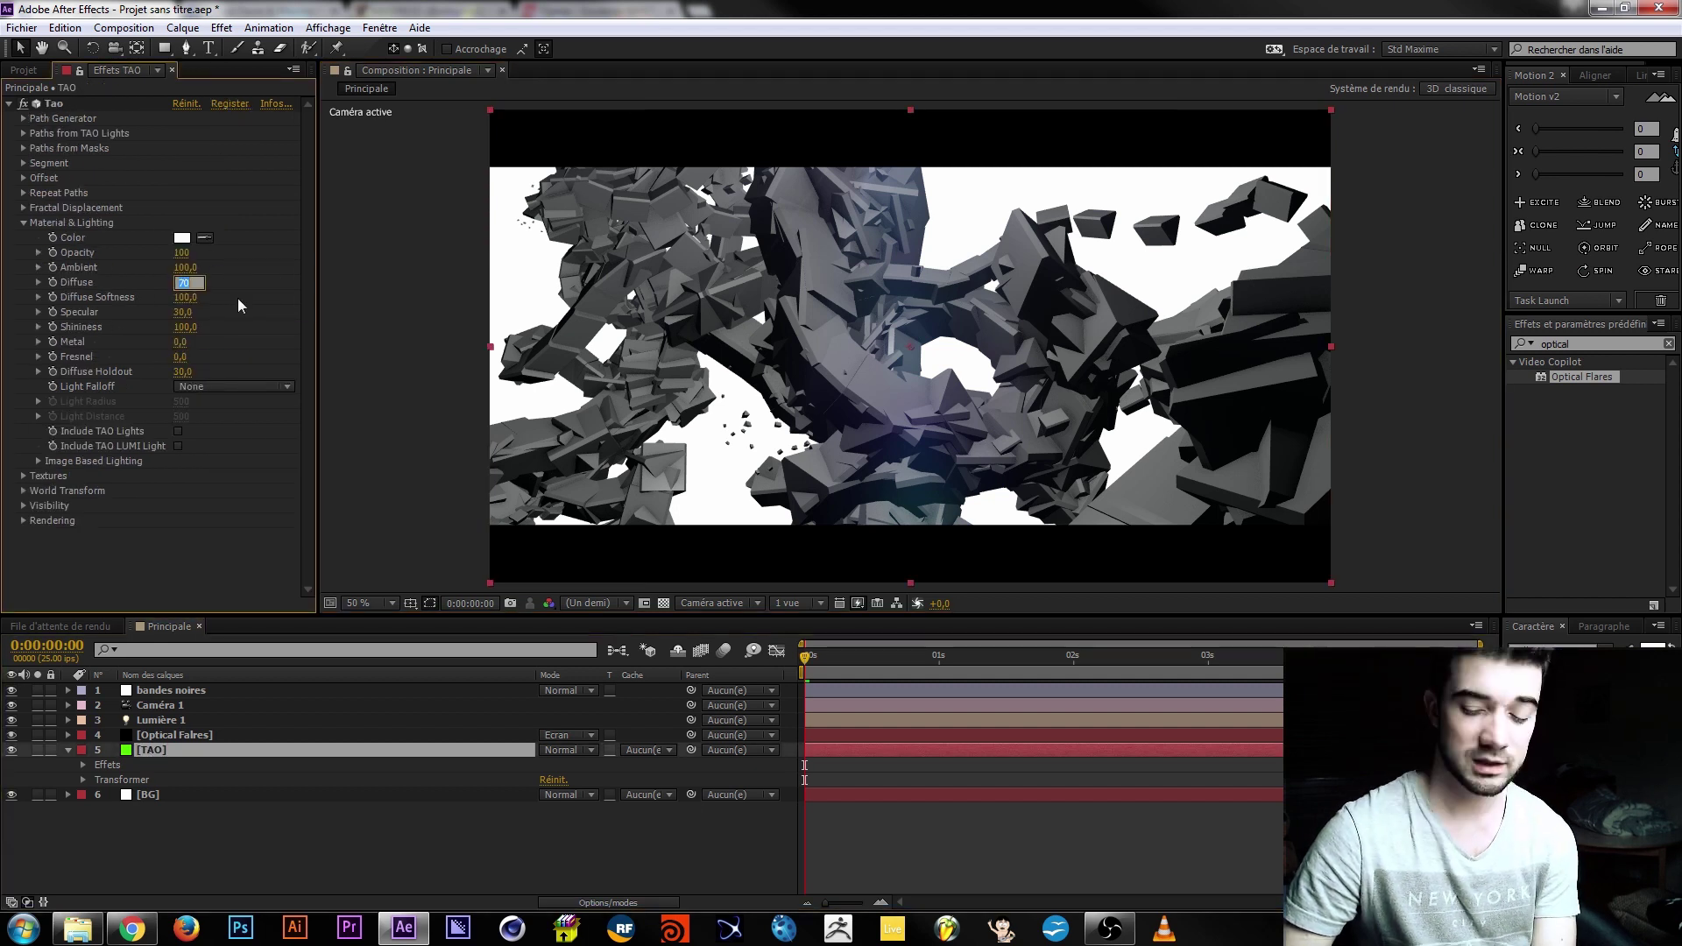
{"action": "type", "text": "0"}
{"action": "key", "text": "Return"}
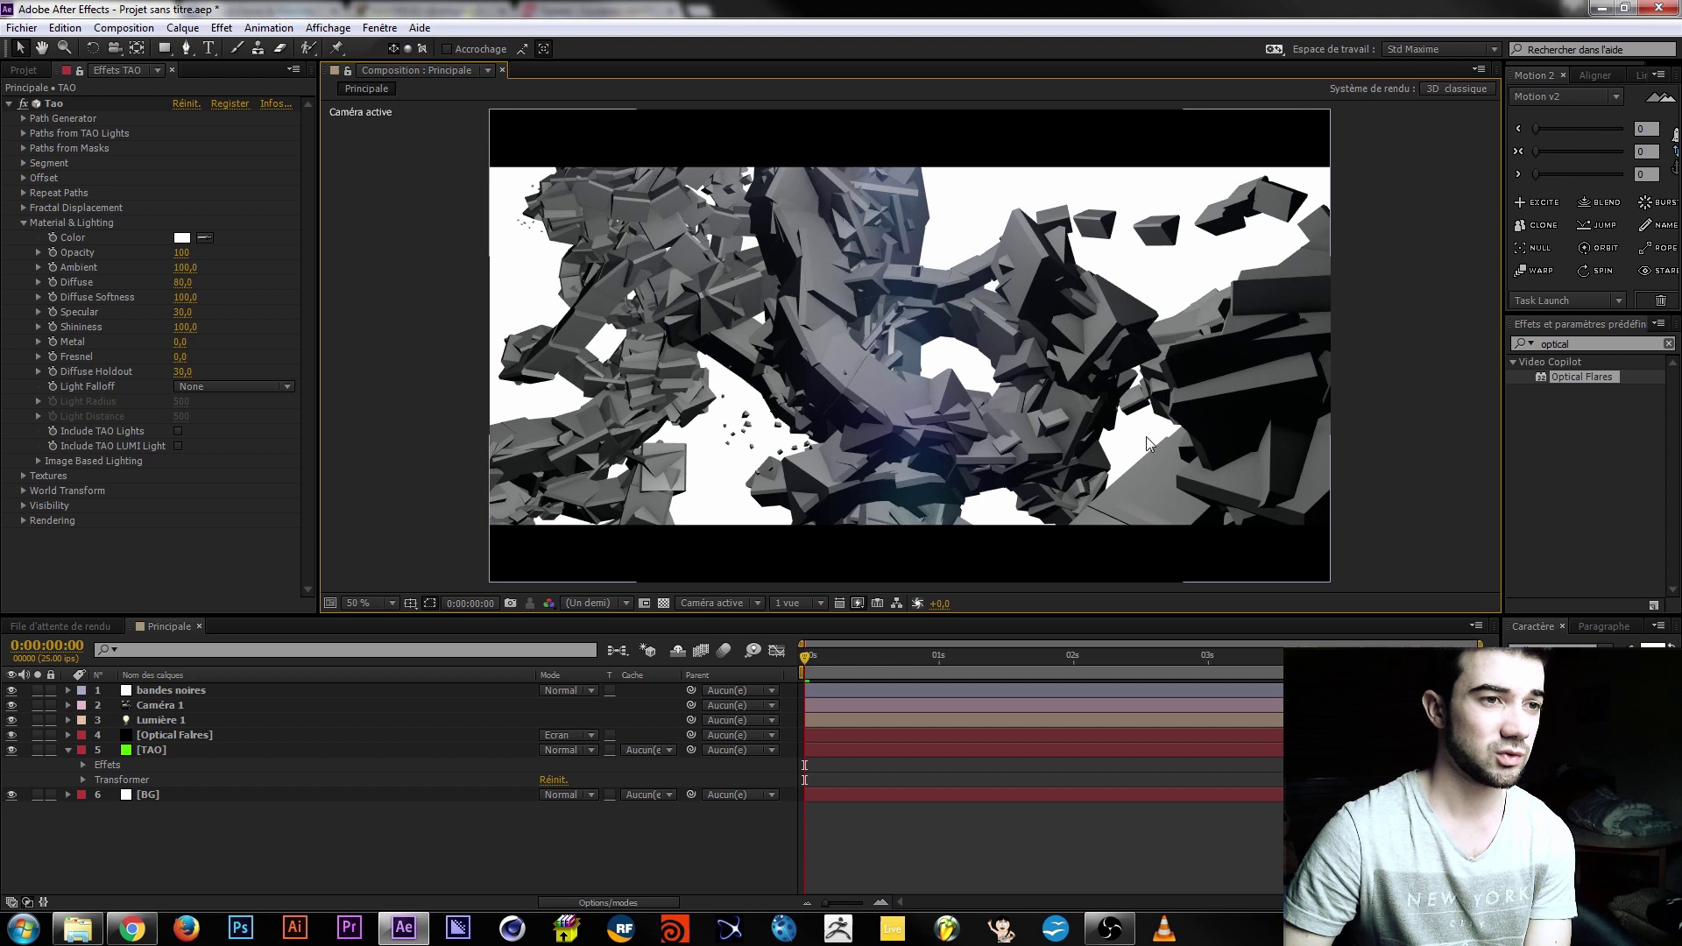
{"action": "left_click", "coordinate": [184, 312]}
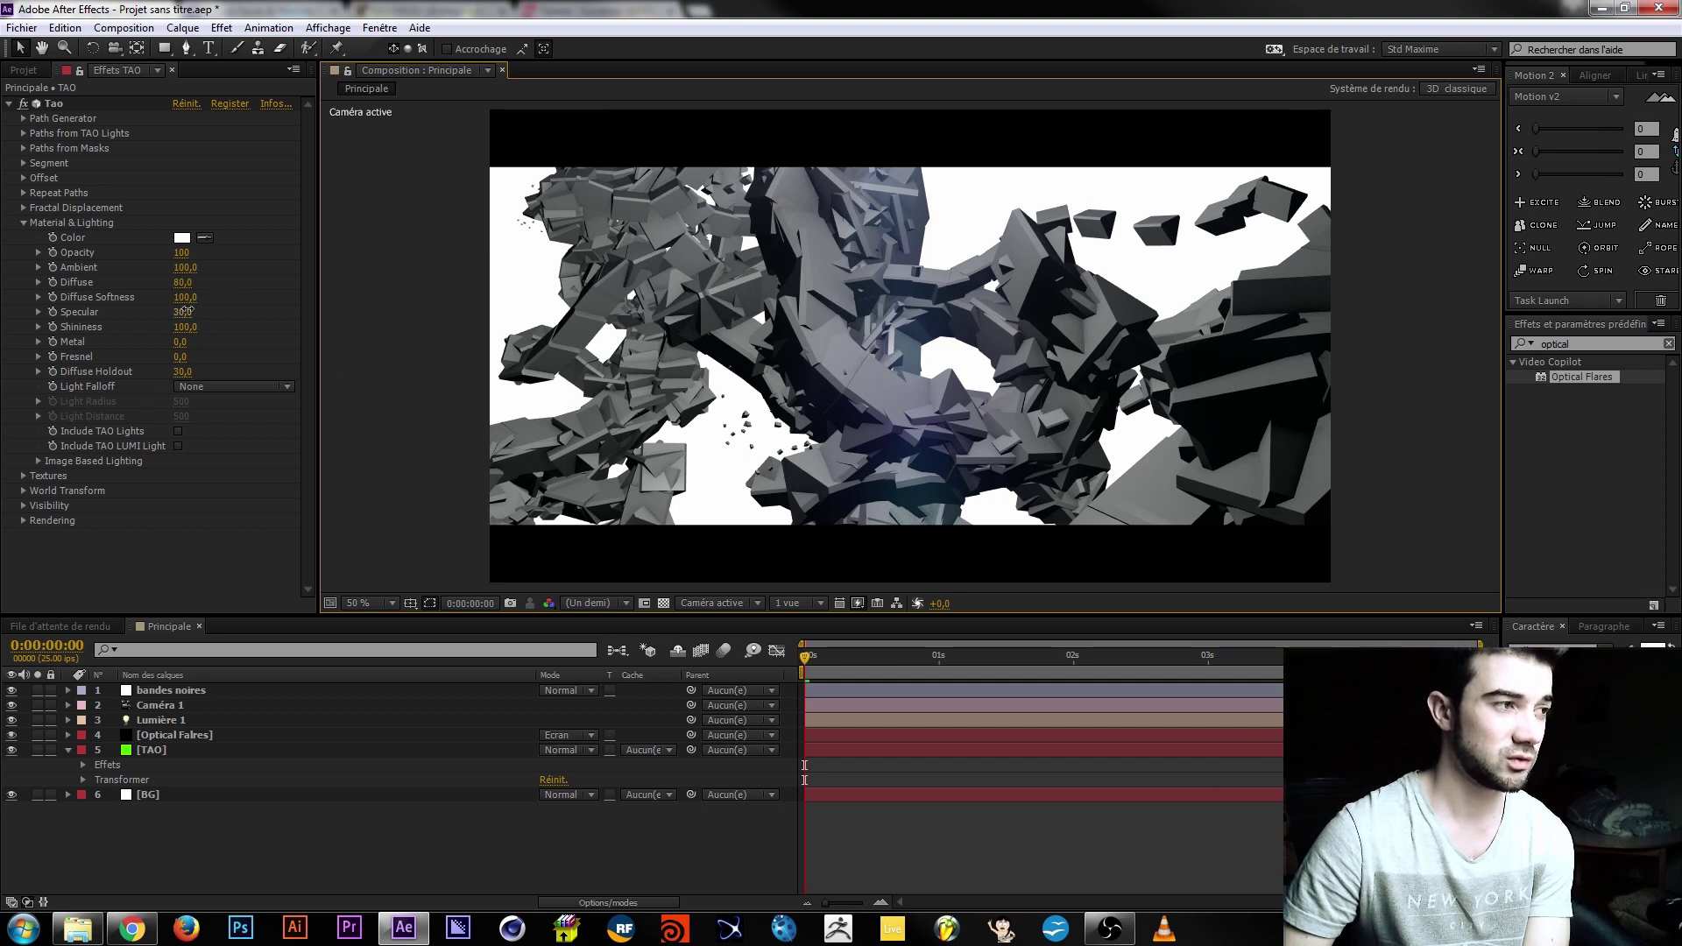
{"action": "type", "text": "50"}
{"action": "key", "text": "Return"}
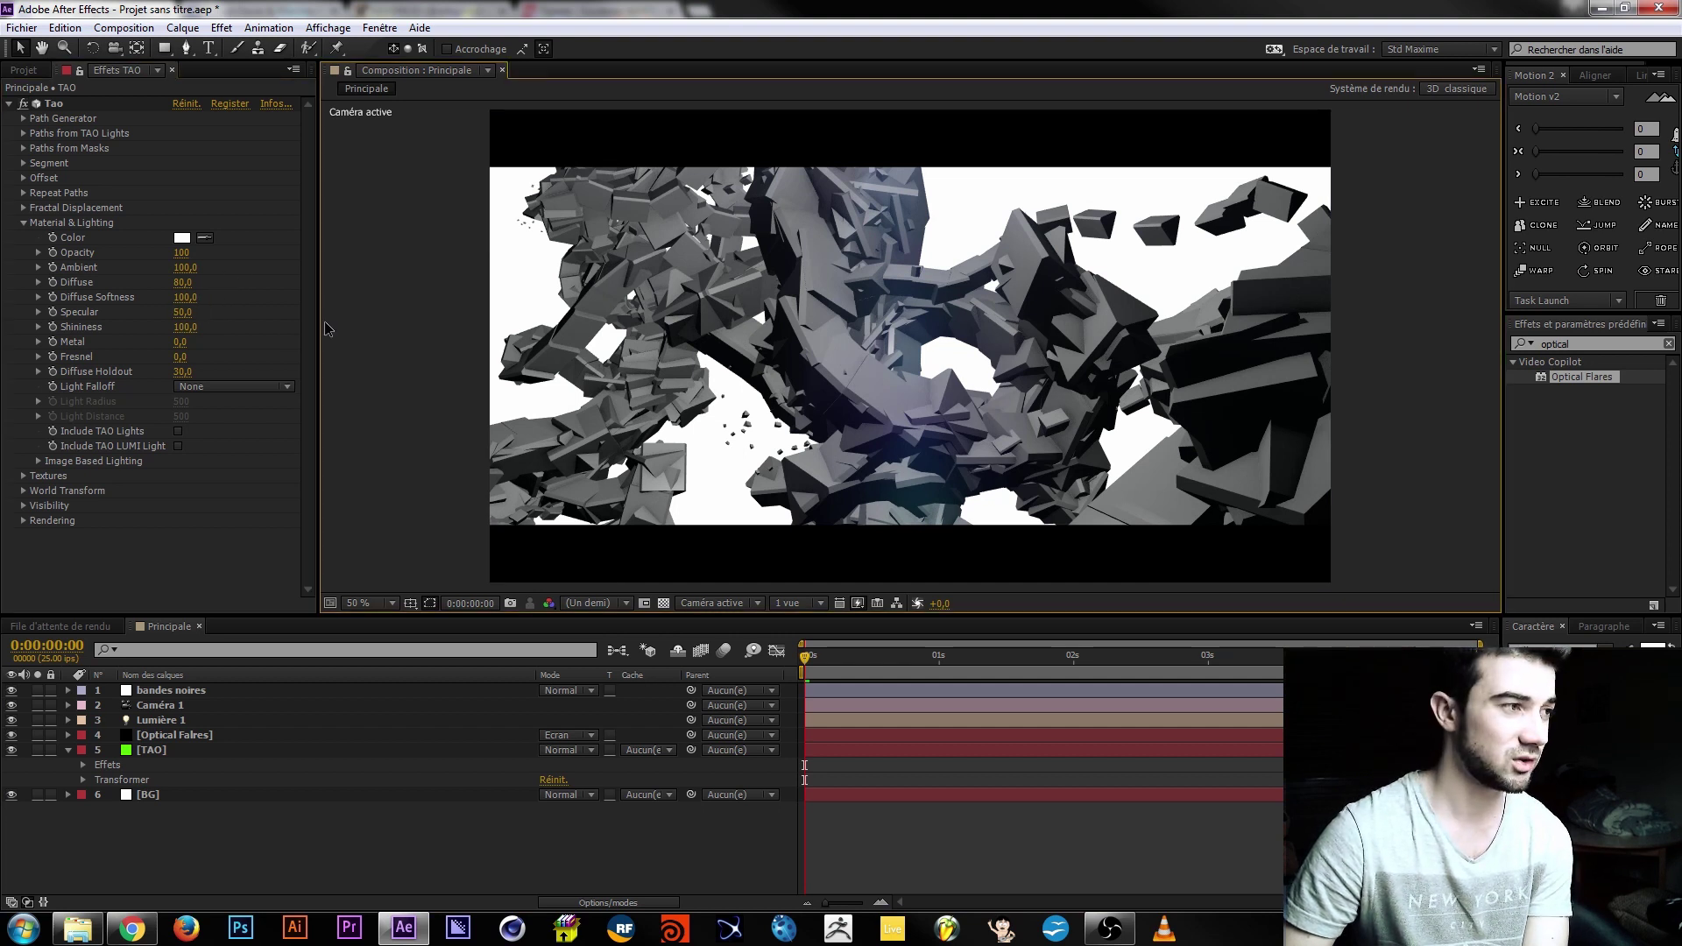
Set the Tao material's Metal to 50 and Fresnel to 15.
{"action": "left_click", "coordinate": [180, 342]}
{"action": "type", "text": "50"}
{"action": "key", "text": "Return"}
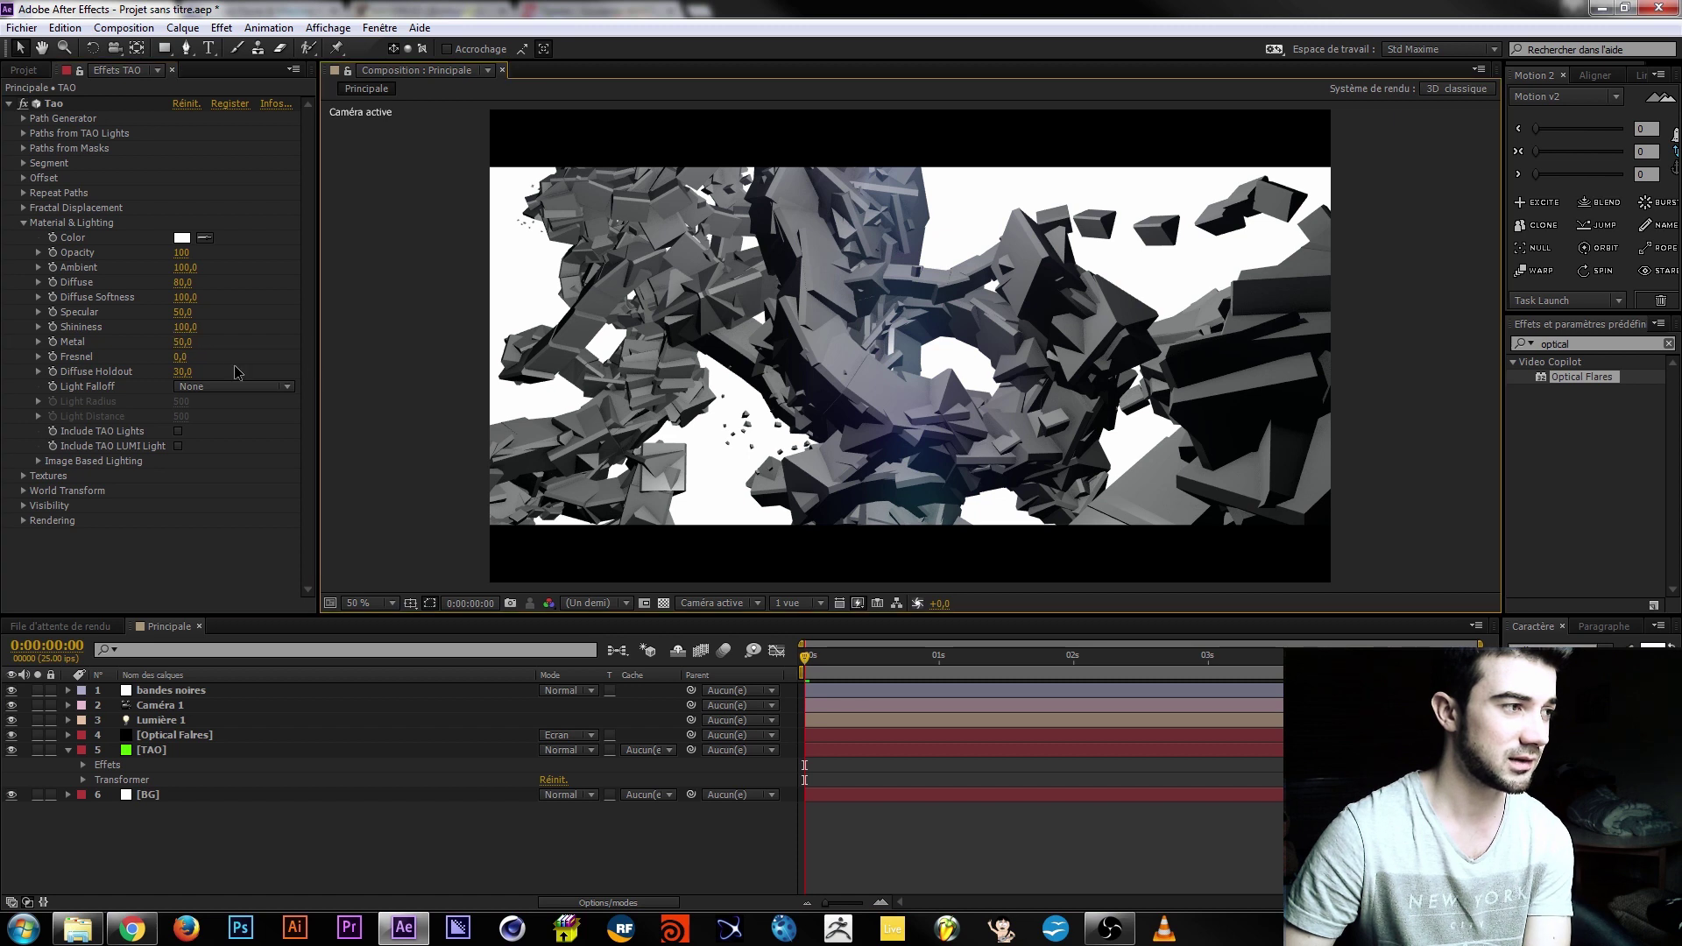
{"action": "left_click", "coordinate": [184, 357]}
{"action": "type", "text": "15"}
{"action": "key", "text": "Return"}
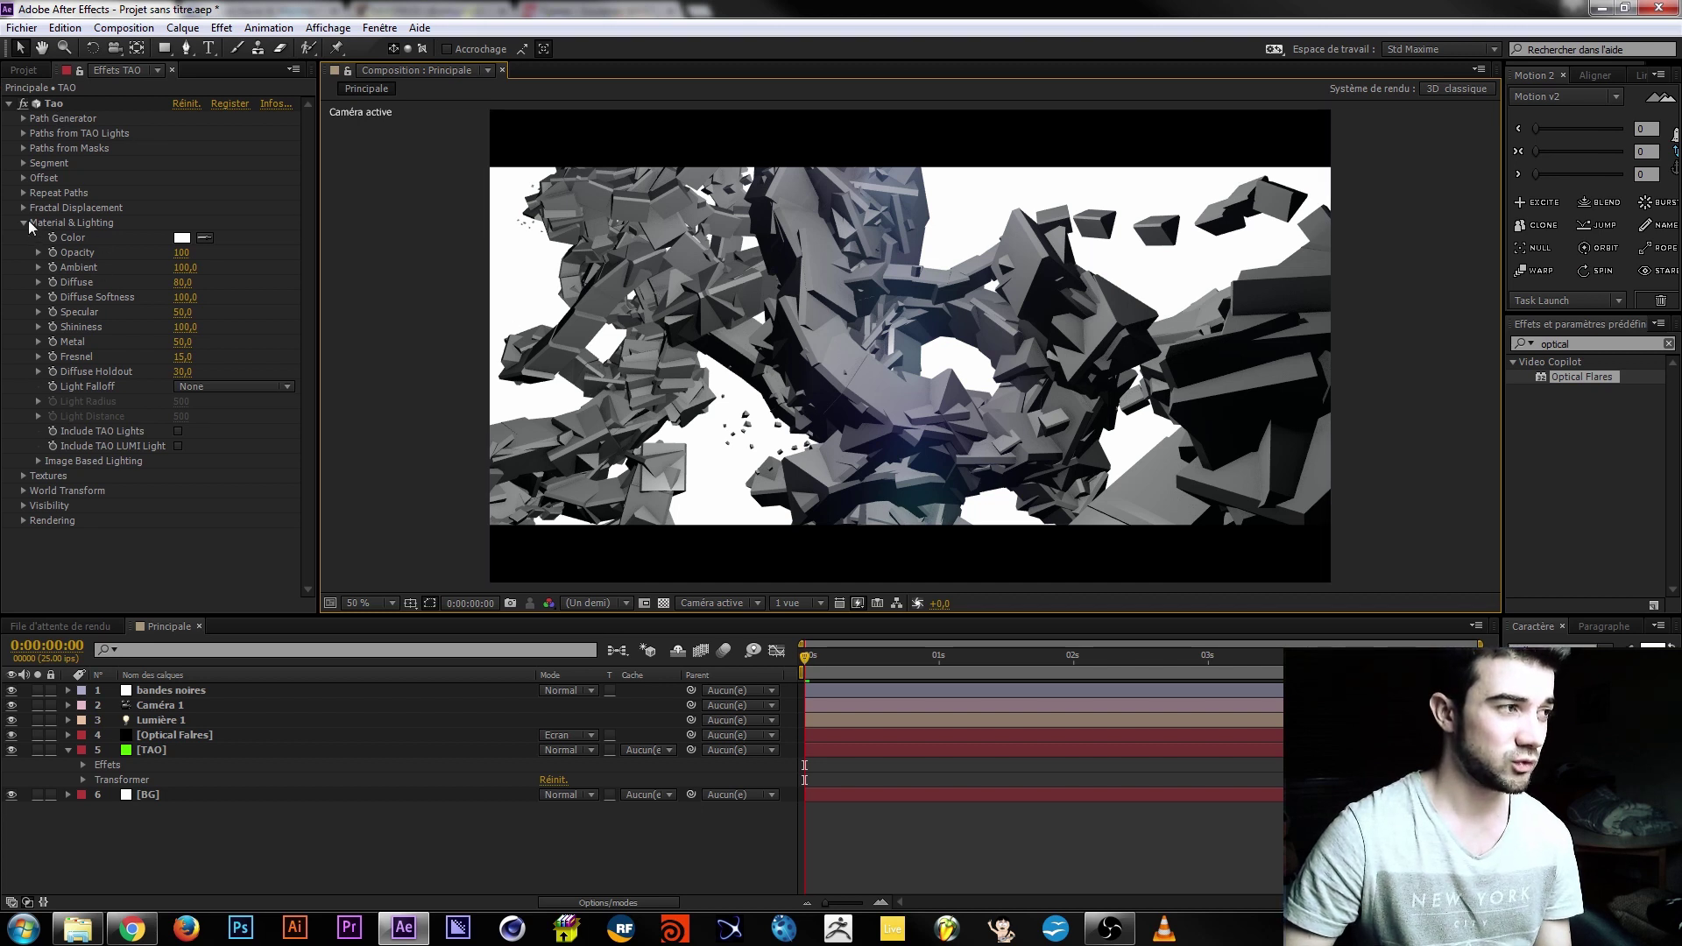
Light the Tao object with the built-in Church Interior environment and set Expose Environment to -5.
{"action": "left_click", "coordinate": [39, 461]}
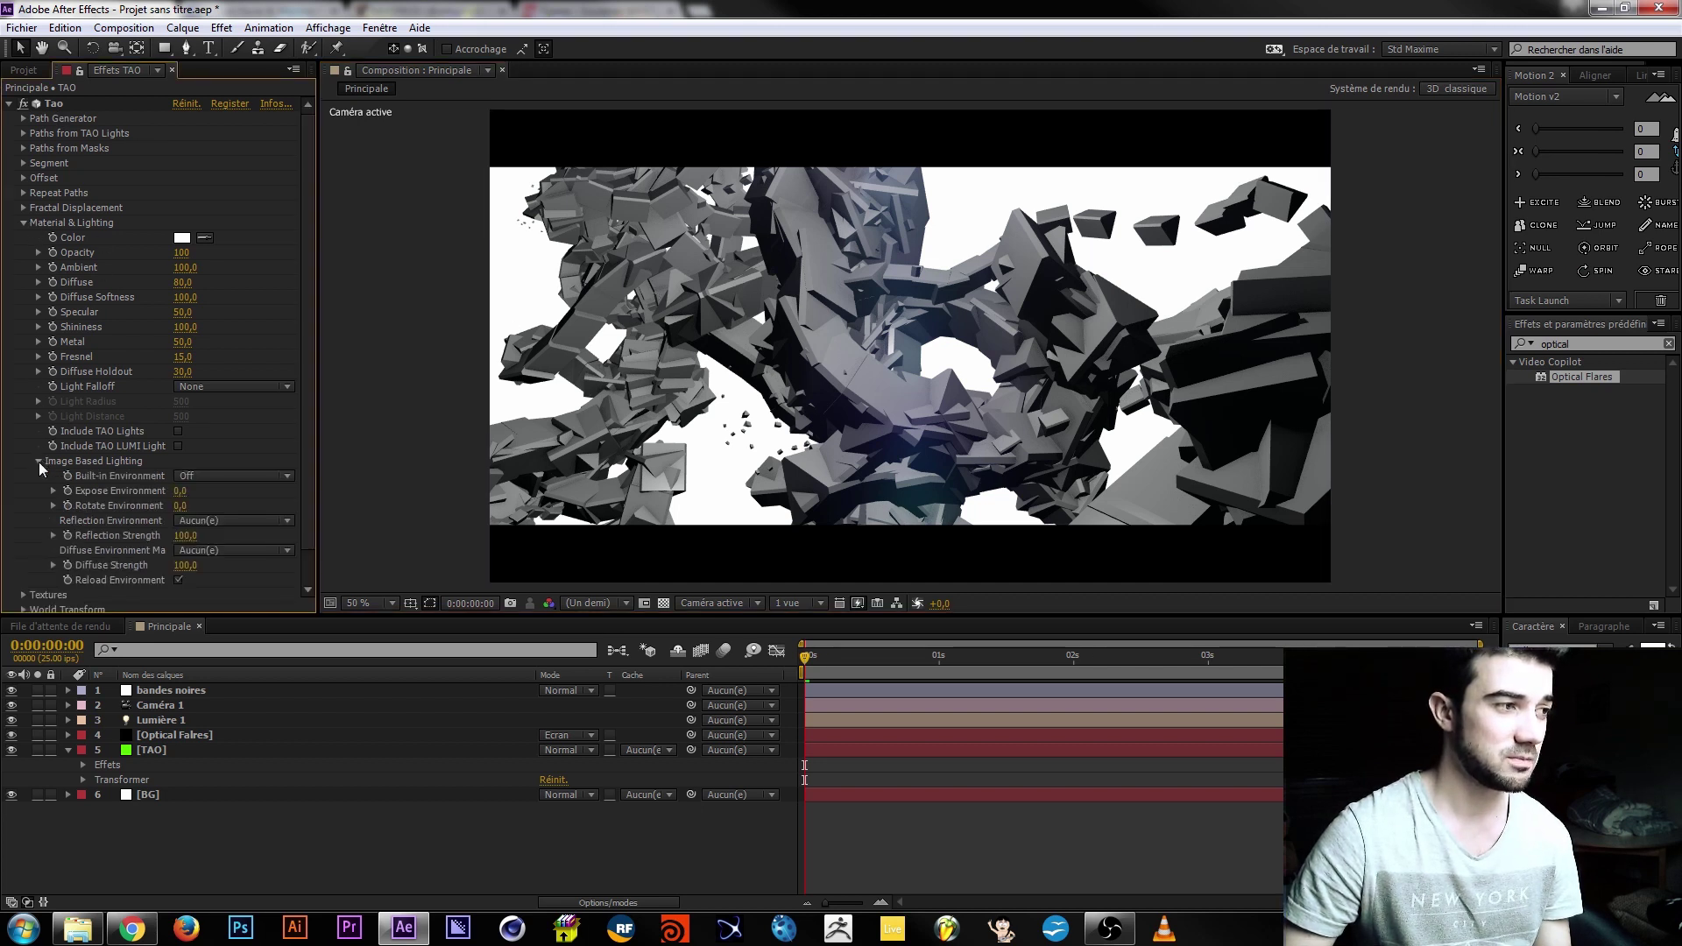
{"action": "scroll", "coordinate": [62, 453], "scroll_direction": "down", "scroll_amount": 1}
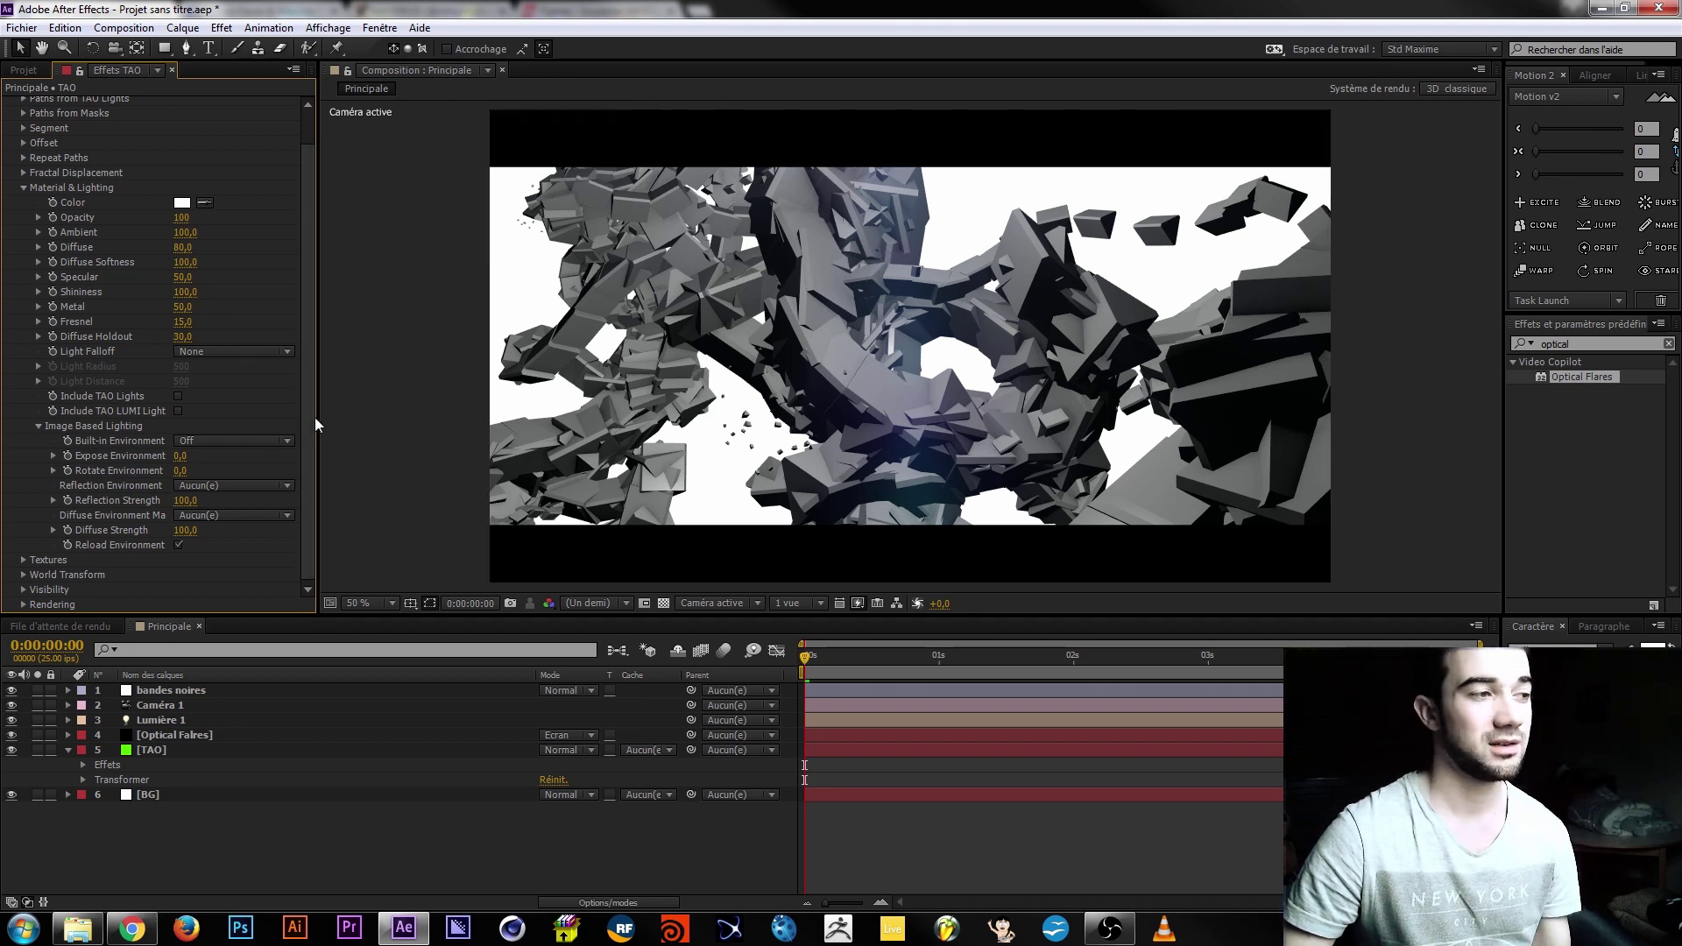
{"action": "left_click", "coordinate": [231, 440]}
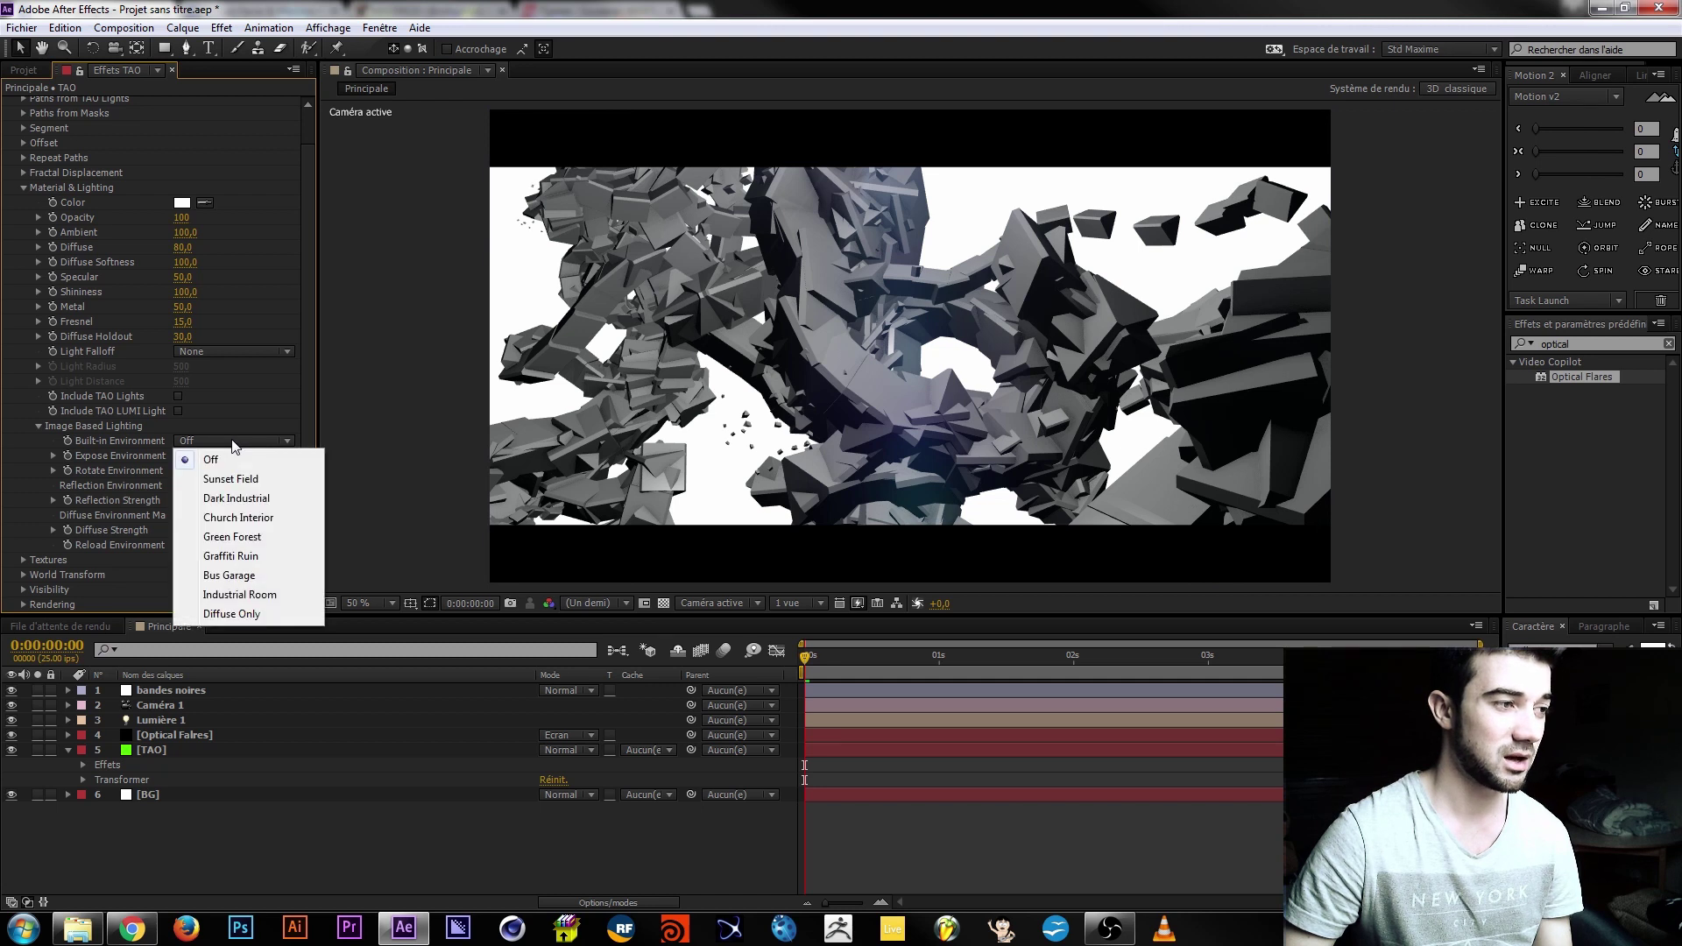
{"action": "left_click", "coordinate": [252, 518]}
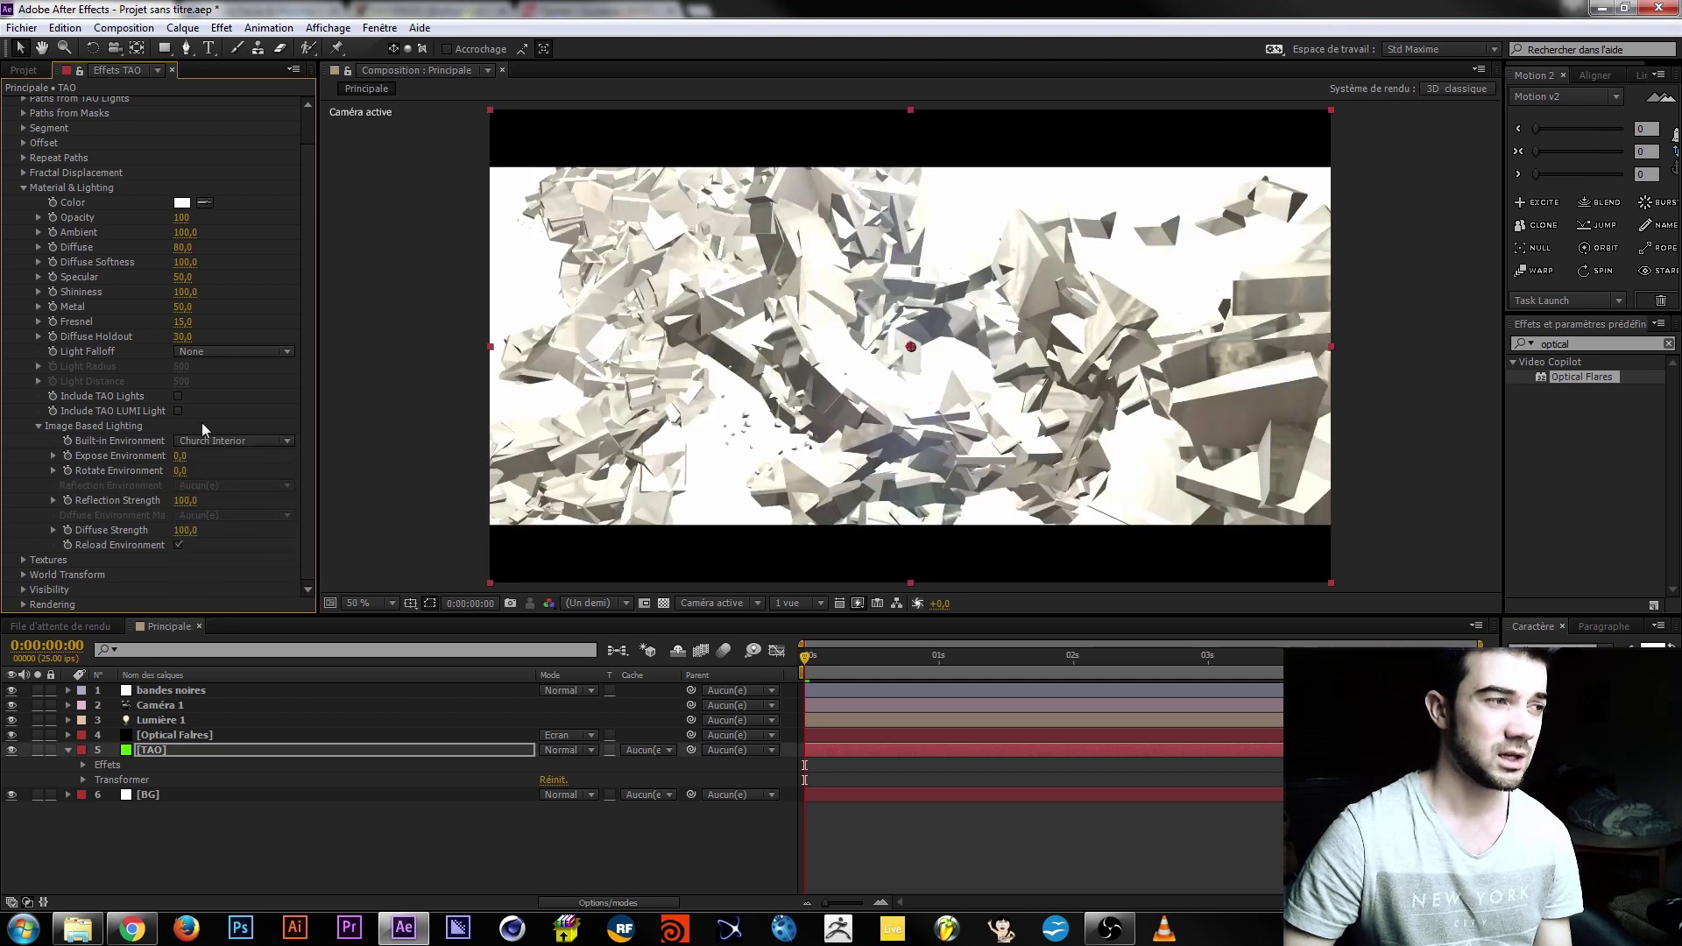
{"action": "left_click", "coordinate": [183, 457]}
{"action": "type", "text": "-5"}
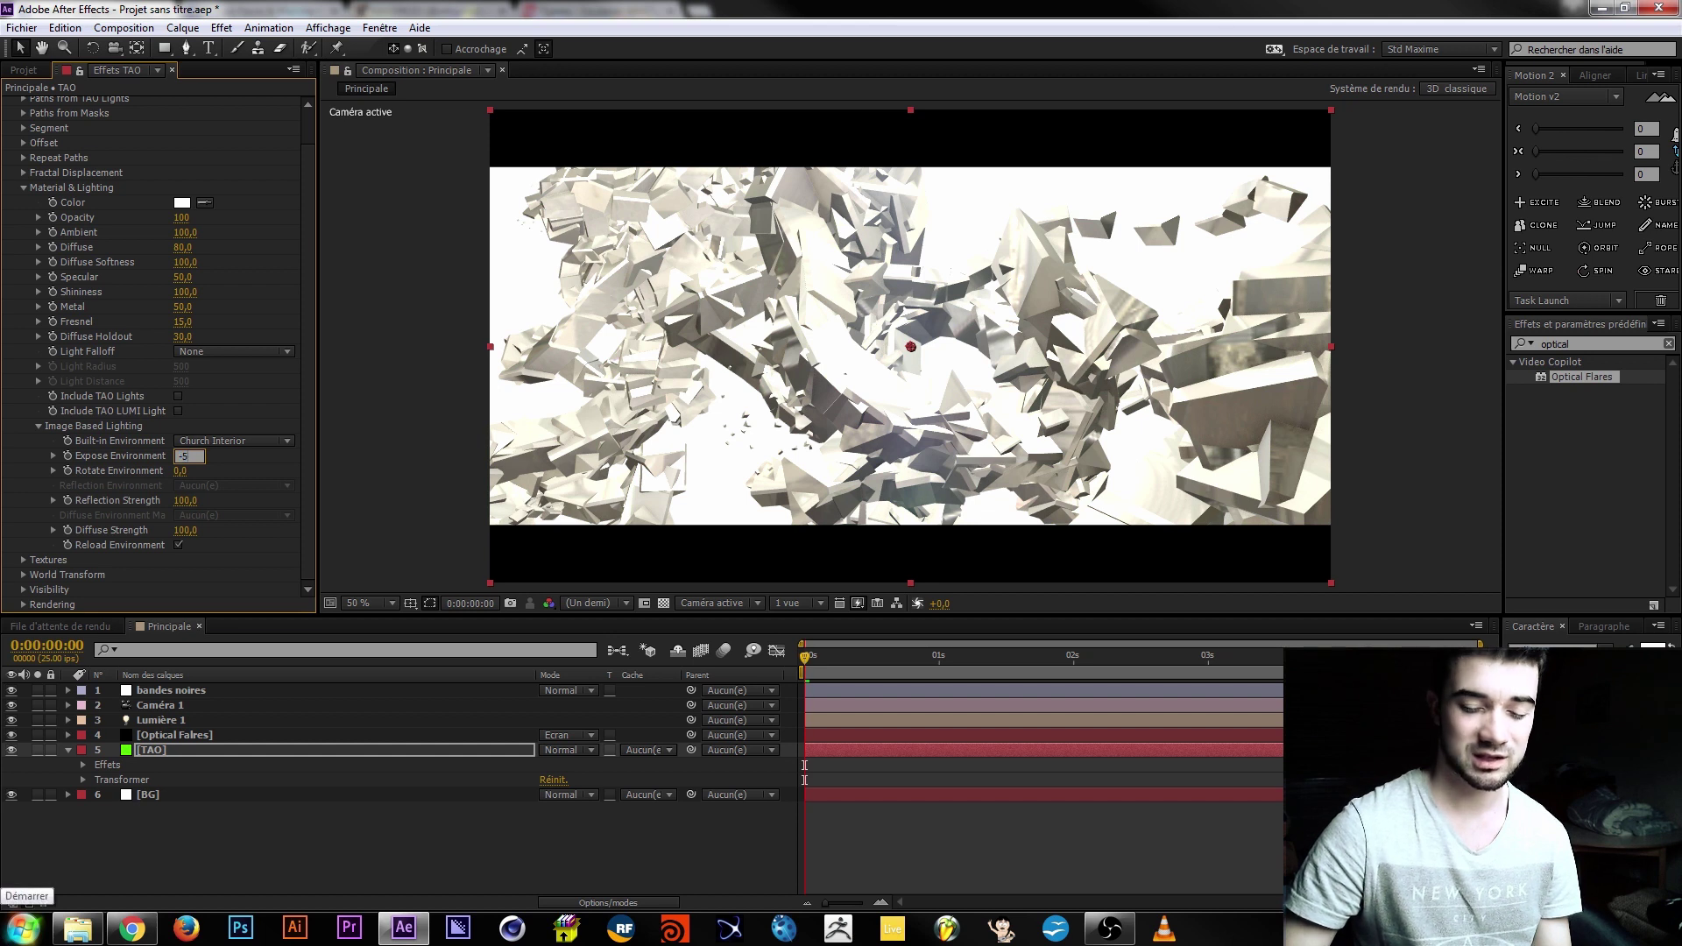
{"action": "key", "text": "Return"}
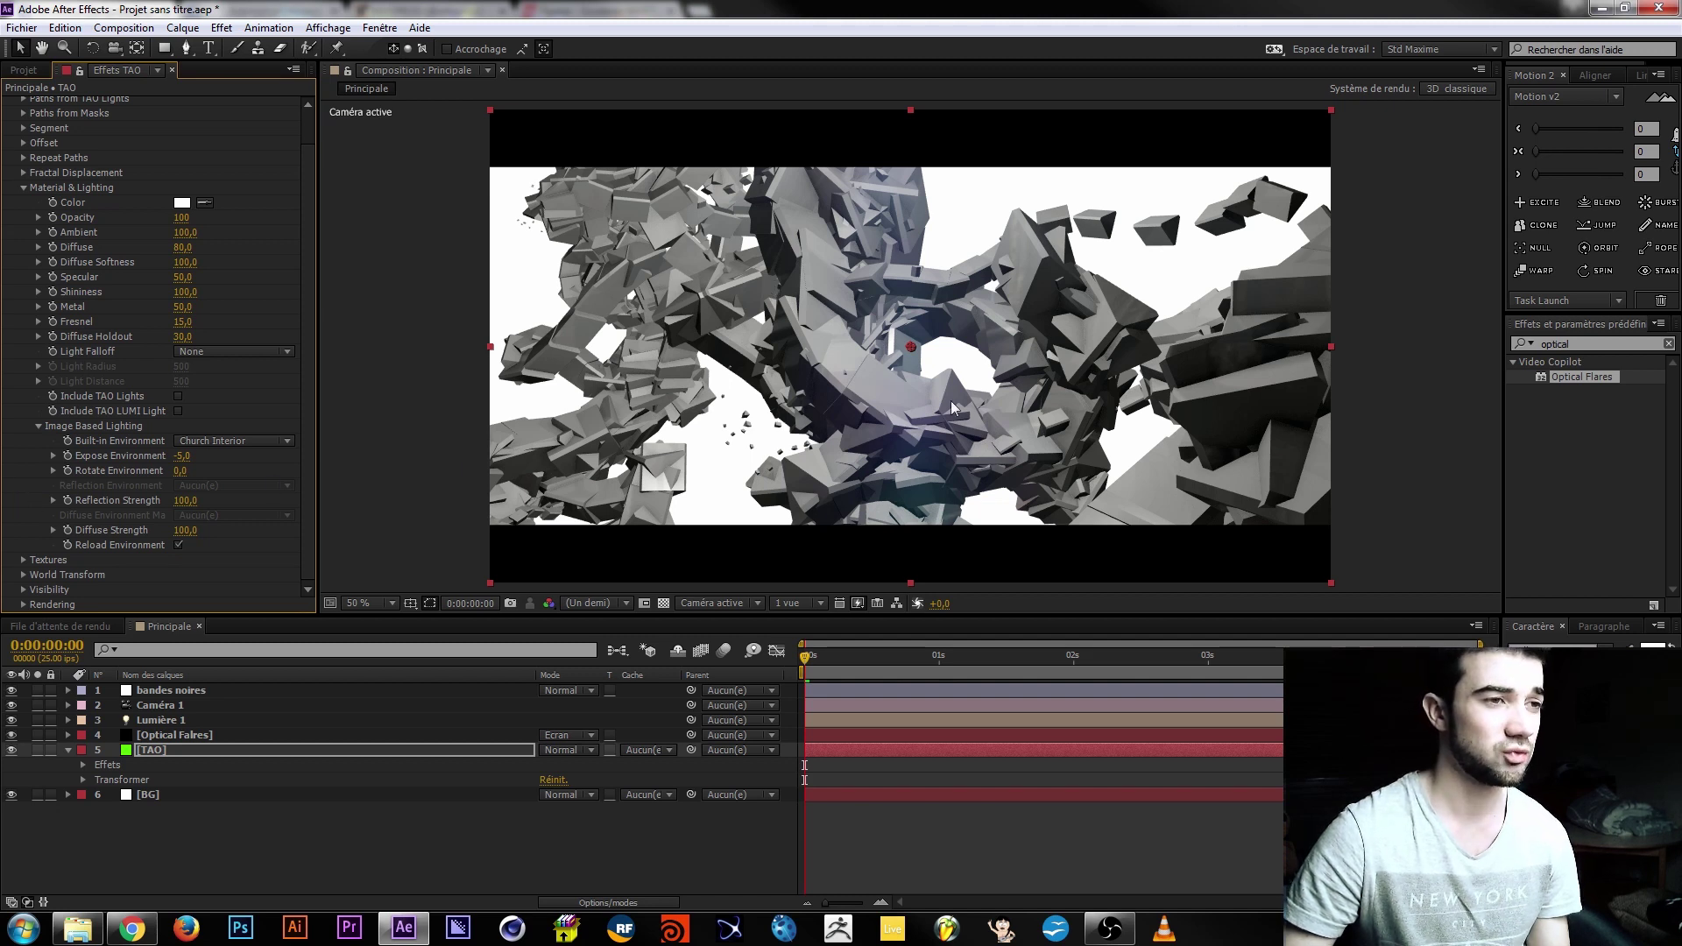
{"action": "left_click", "coordinate": [38, 427]}
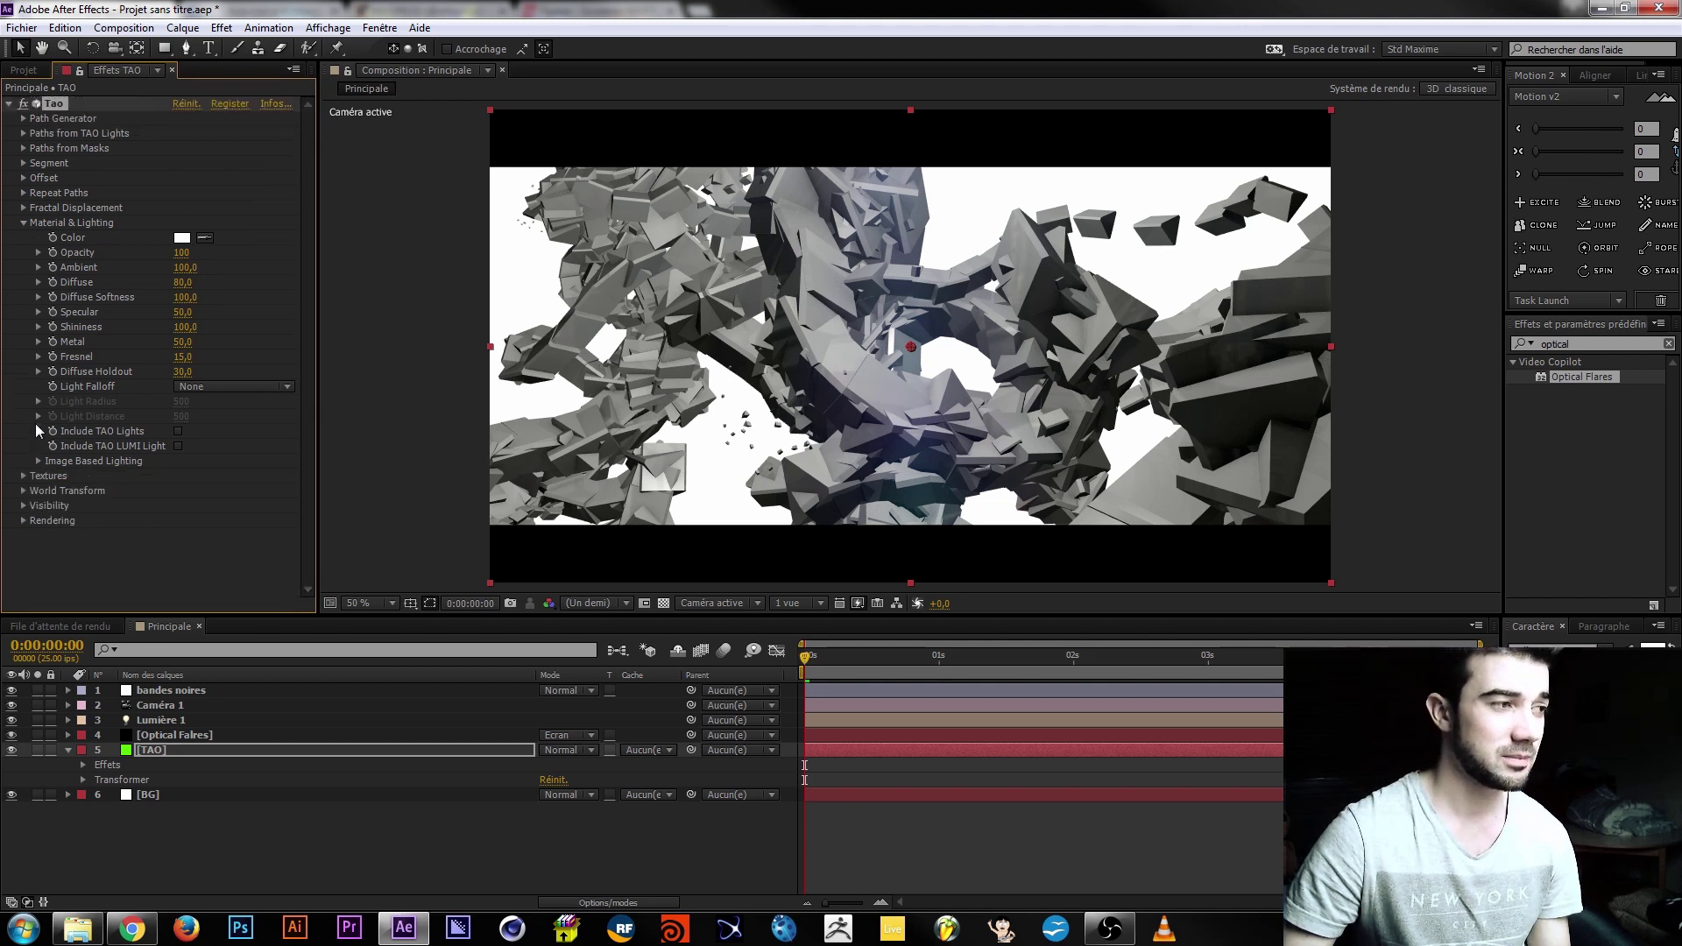
{"action": "left_click", "coordinate": [26, 221]}
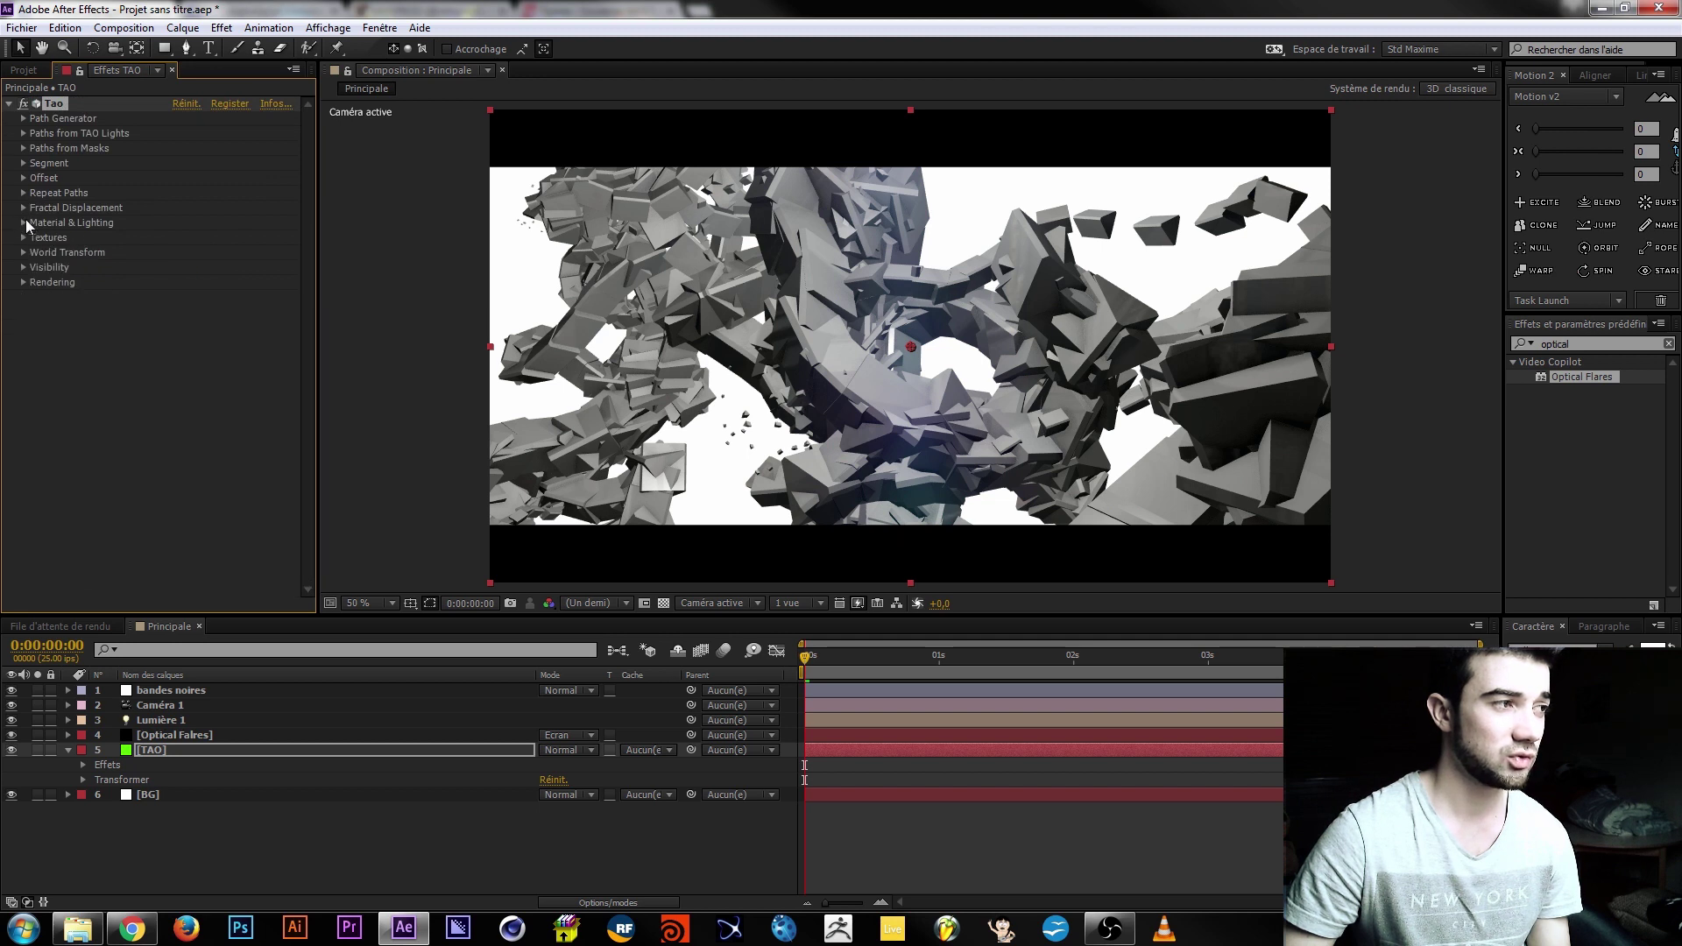
{"action": "left_click", "coordinate": [27, 237]}
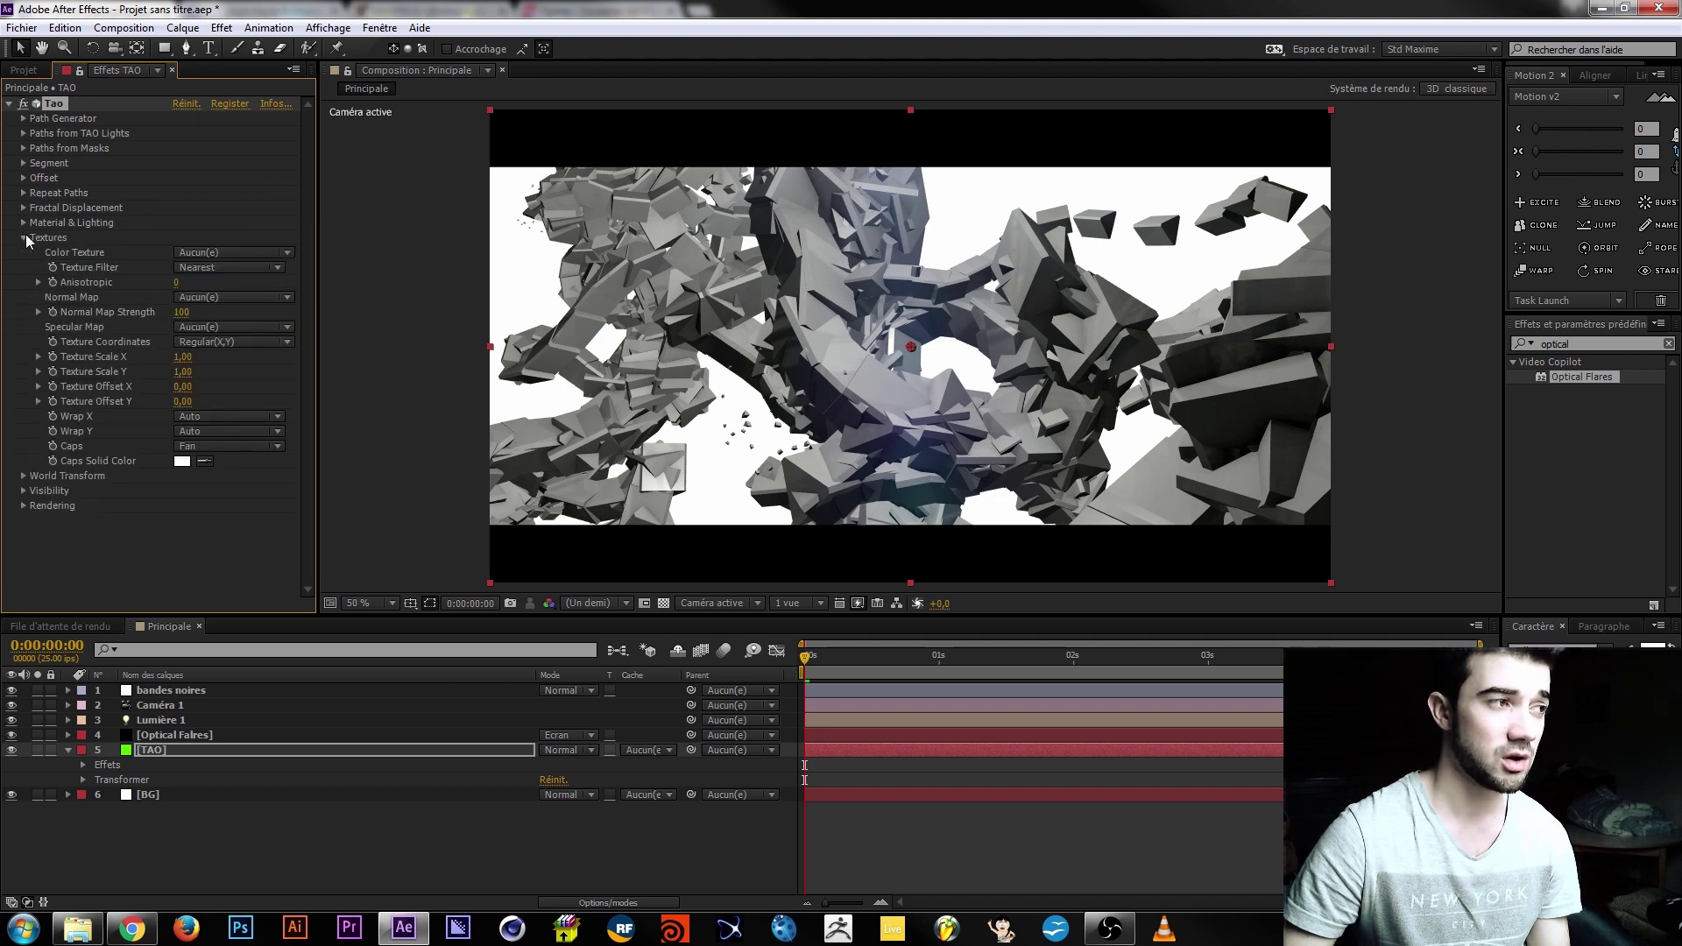
{"action": "left_click", "coordinate": [27, 238]}
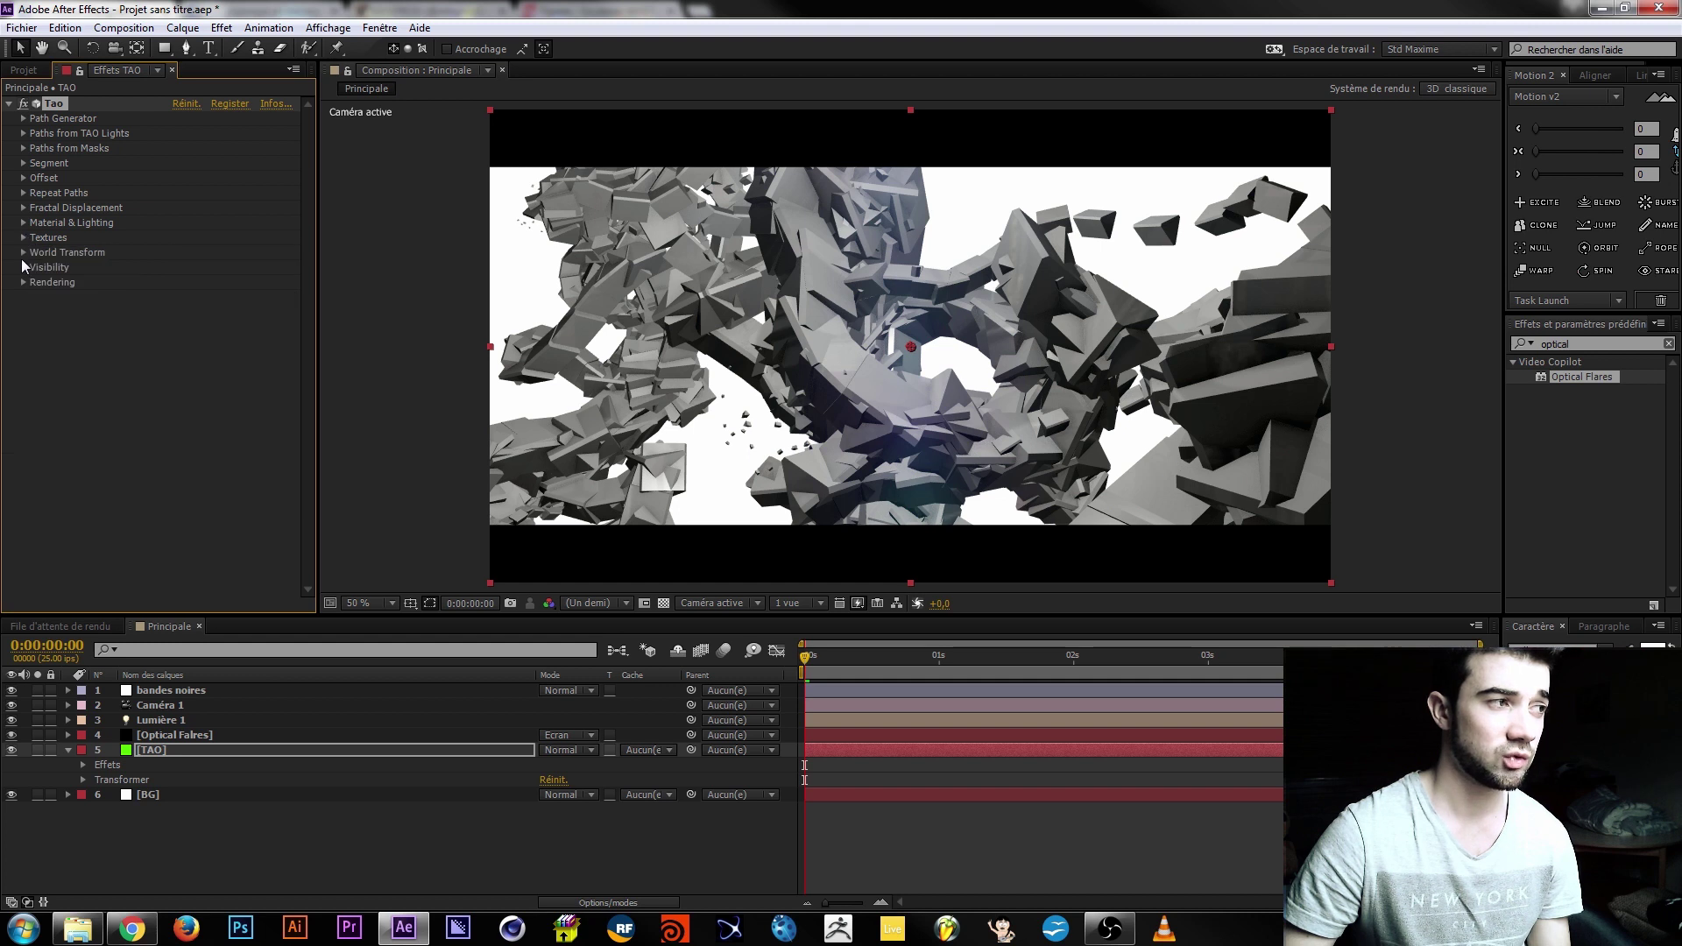
Lower the Fog End distance in Tao's Visibility settings to about 2300.
{"action": "left_click", "coordinate": [24, 267]}
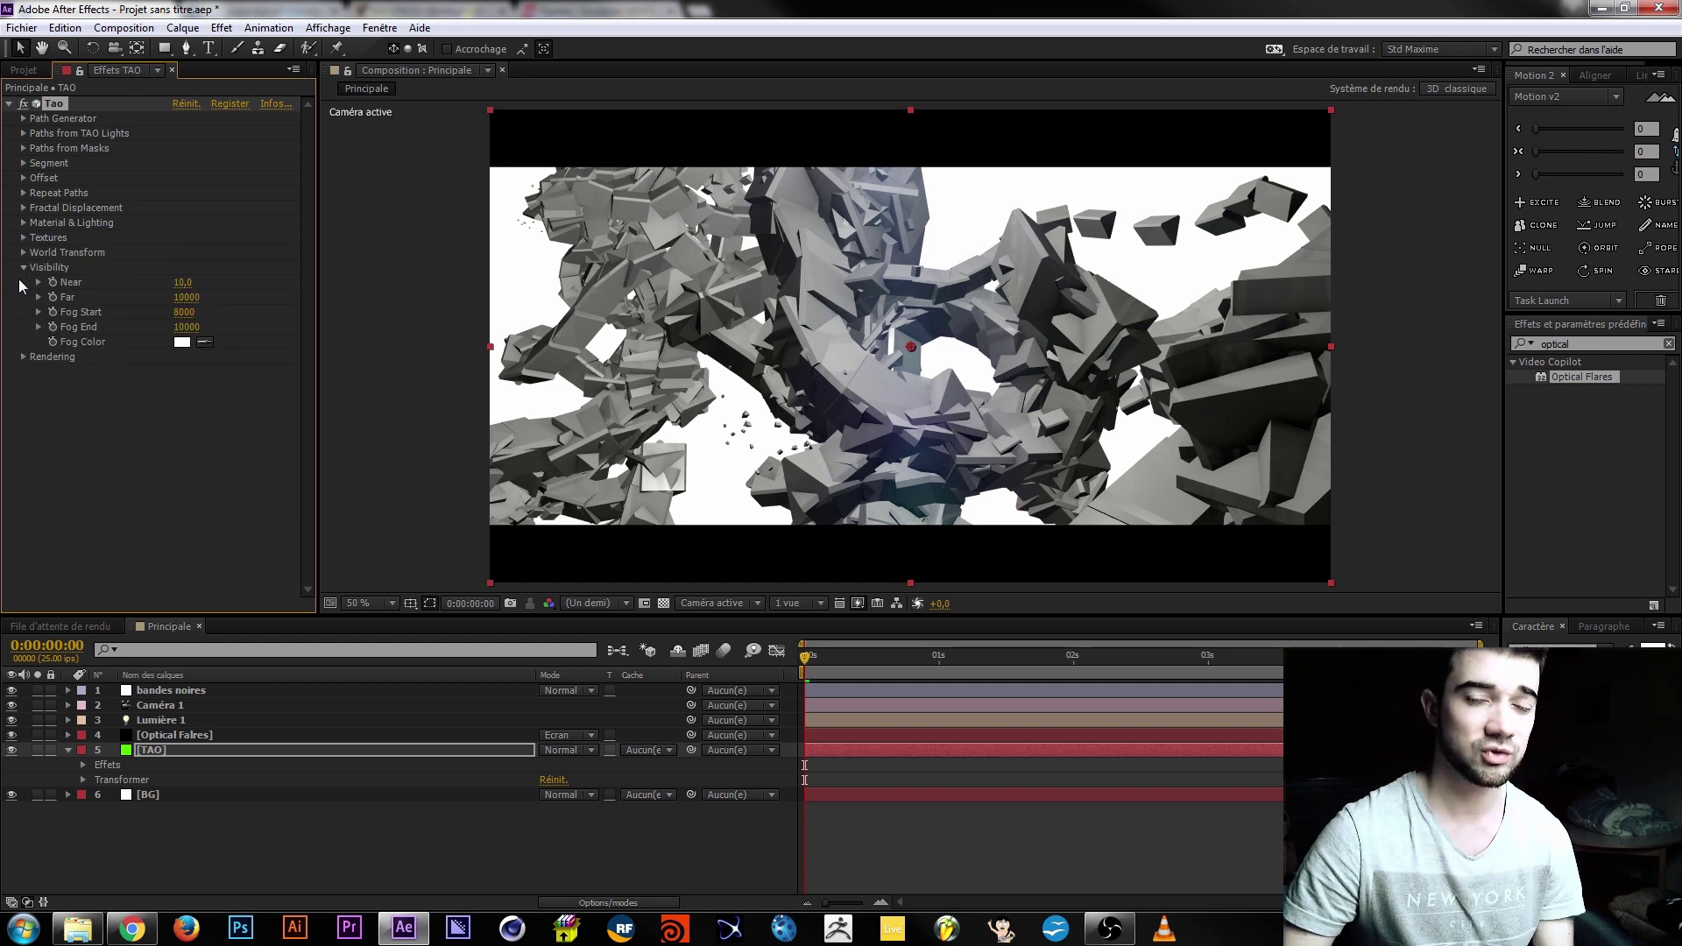
{"action": "left_click_drag", "start_coordinate": [182, 328], "coordinate": [570, 348]}
{"action": "left_click_drag", "start_coordinate": [1298, 360], "coordinate": [3, 355]}
{"action": "left_click_drag", "start_coordinate": [177, 329], "coordinate": [499, 338]}
{"action": "left_click_drag", "start_coordinate": [883, 350], "coordinate": [284, 331]}
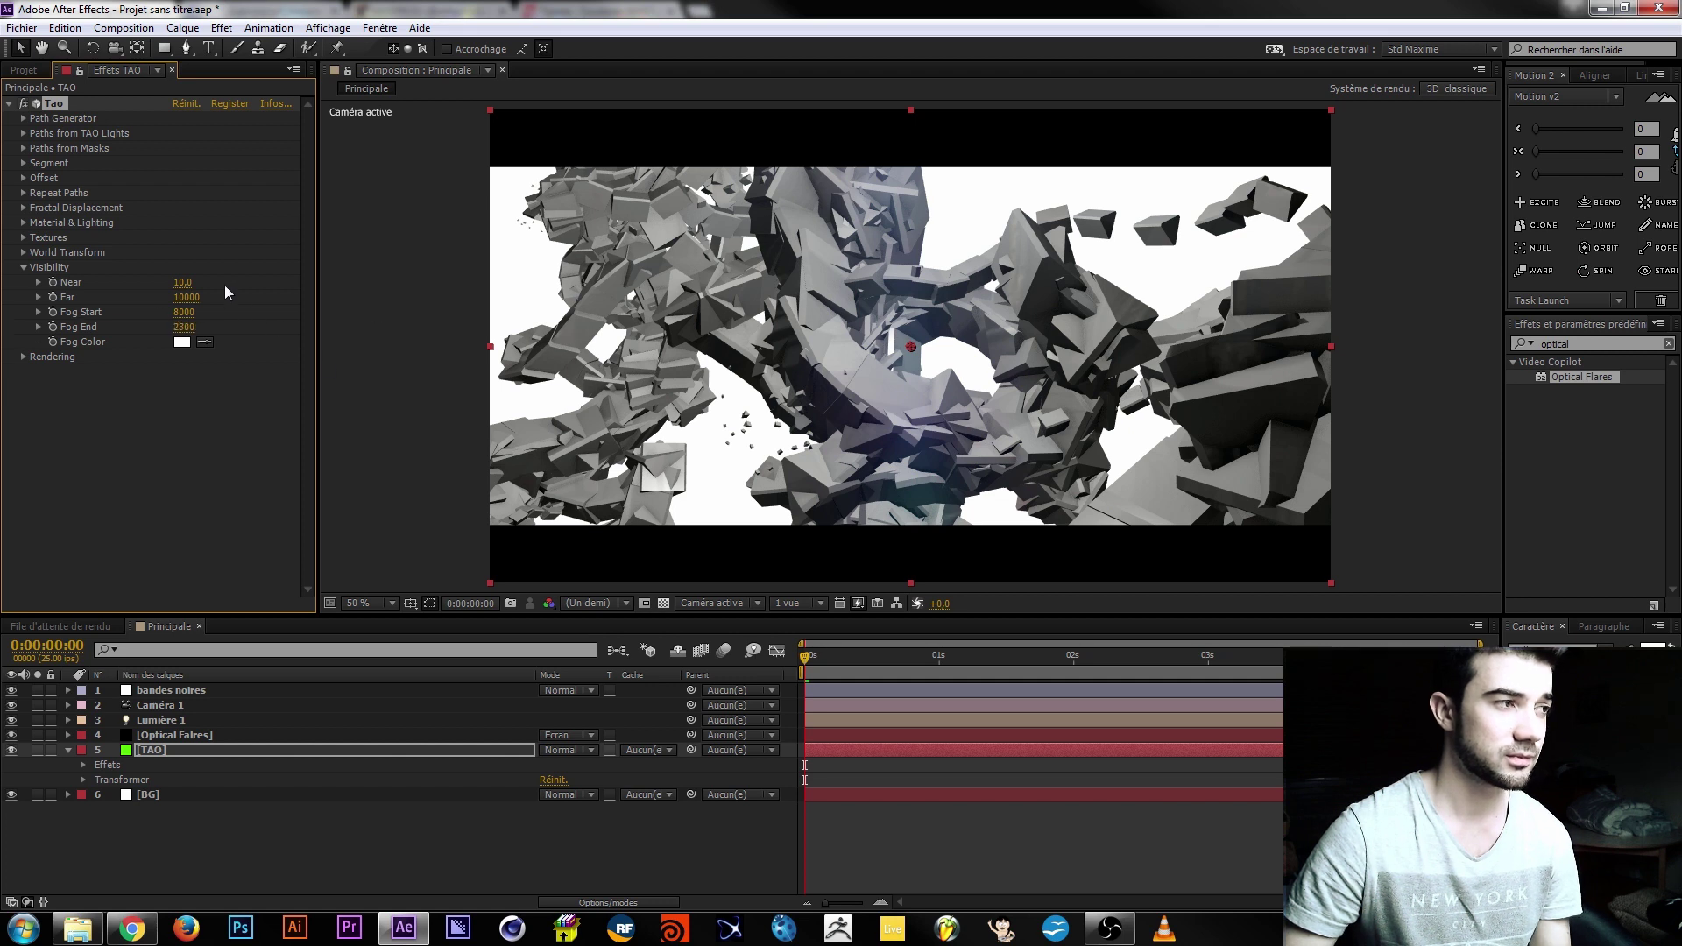
Adjust Tao's visibility range to Near 109, Far about 2101 and Fog Start about 67200, with a much higher Fog End.
{"action": "left_click_drag", "start_coordinate": [183, 283], "coordinate": [336, 314]}
{"action": "left_click_drag", "start_coordinate": [779, 331], "coordinate": [745, 330]}
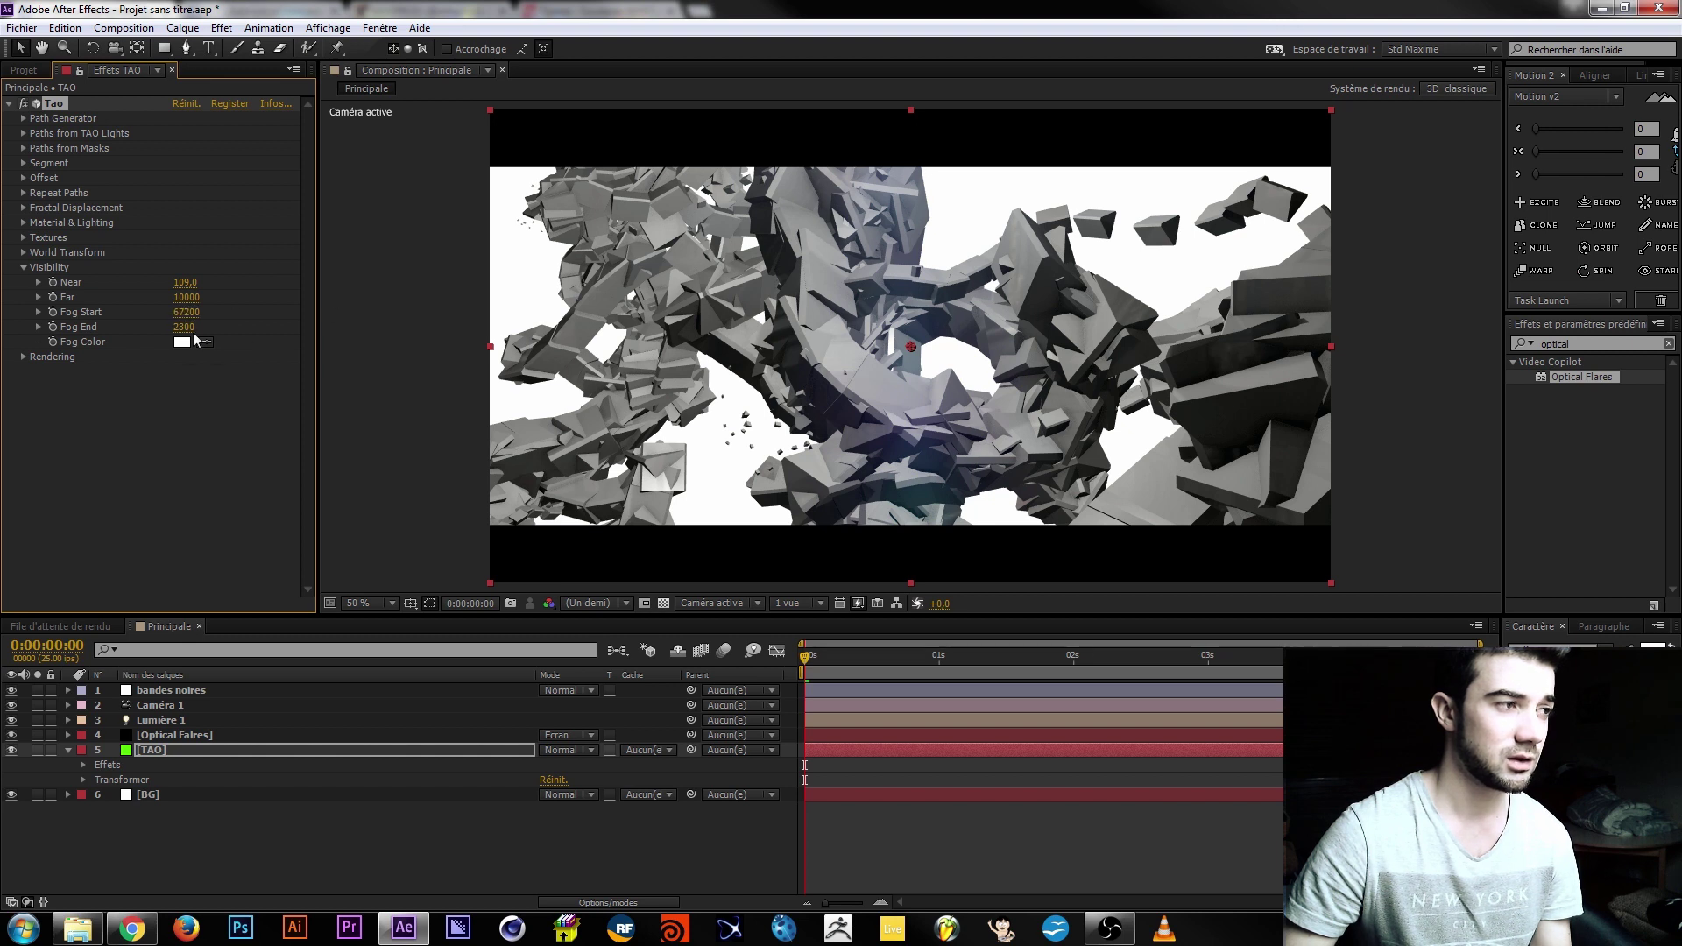
{"action": "left_click_drag", "start_coordinate": [184, 329], "coordinate": [925, 362]}
{"action": "left_click_drag", "start_coordinate": [203, 301], "coordinate": [63, 298]}
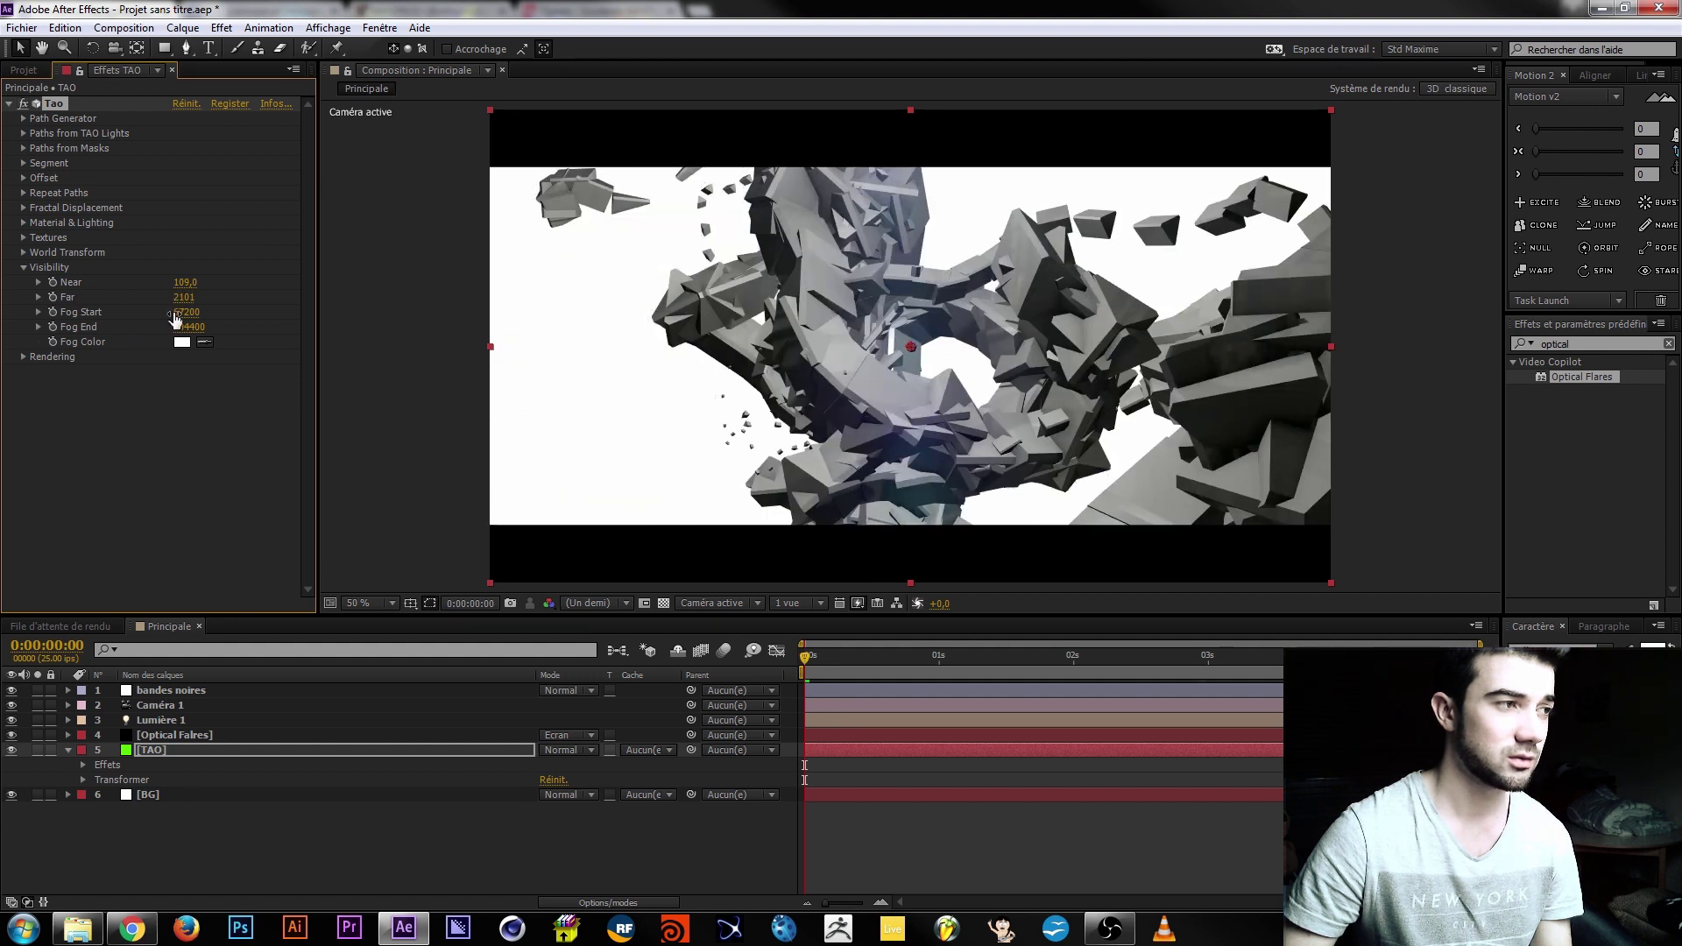
Reduce Tao's Fog End distance to about 4100.
{"action": "left_click_drag", "start_coordinate": [186, 326], "coordinate": [61, 334]}
{"action": "left_click_drag", "start_coordinate": [189, 326], "coordinate": [38, 340]}
{"action": "mouse_move", "coordinate": [194, 326]}
{"action": "left_mouse_down"}
{"action": "mouse_move", "coordinate": [218, 322]}
{"action": "mouse_move", "coordinate": [176, 312]}
{"action": "left_mouse_up"}
{"action": "left_click_drag", "start_coordinate": [77, 322], "coordinate": [26, 326]}
Reduce Tao's Fog Start to 100 and raise it back to about 1260.
{"action": "left_click_drag", "start_coordinate": [187, 313], "coordinate": [52, 318]}
{"action": "left_click", "coordinate": [191, 314]}
{"action": "type", "text": "100"}
{"action": "left_click", "coordinate": [280, 445]}
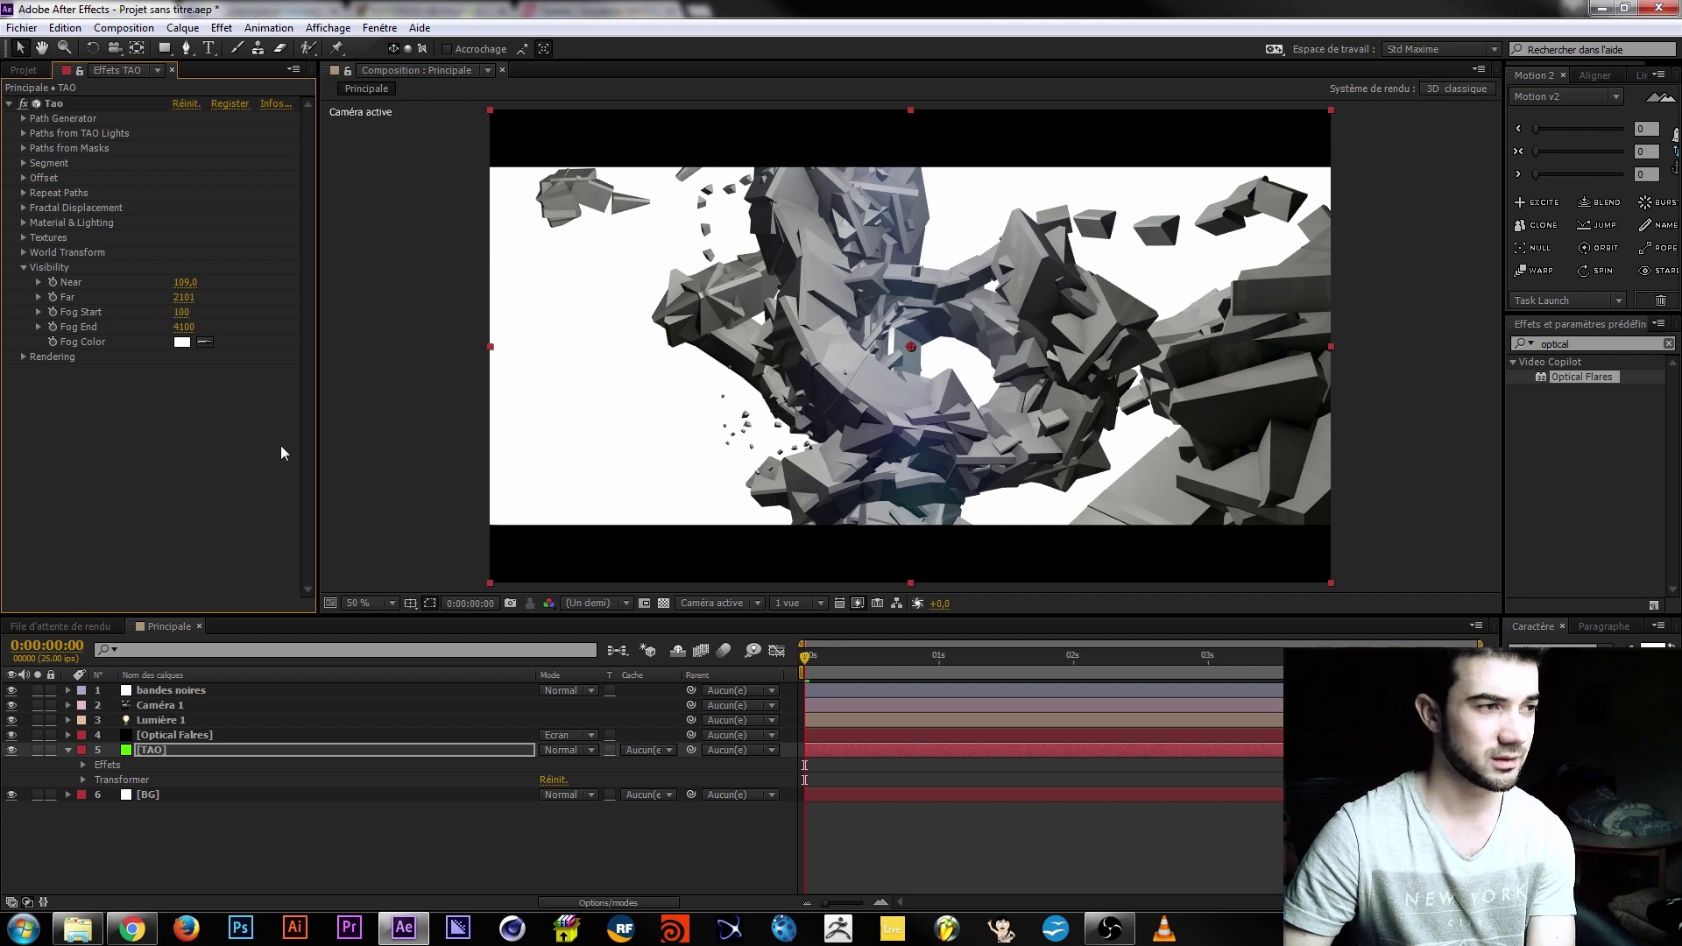
{"action": "left_click_drag", "start_coordinate": [182, 313], "coordinate": [281, 326]}
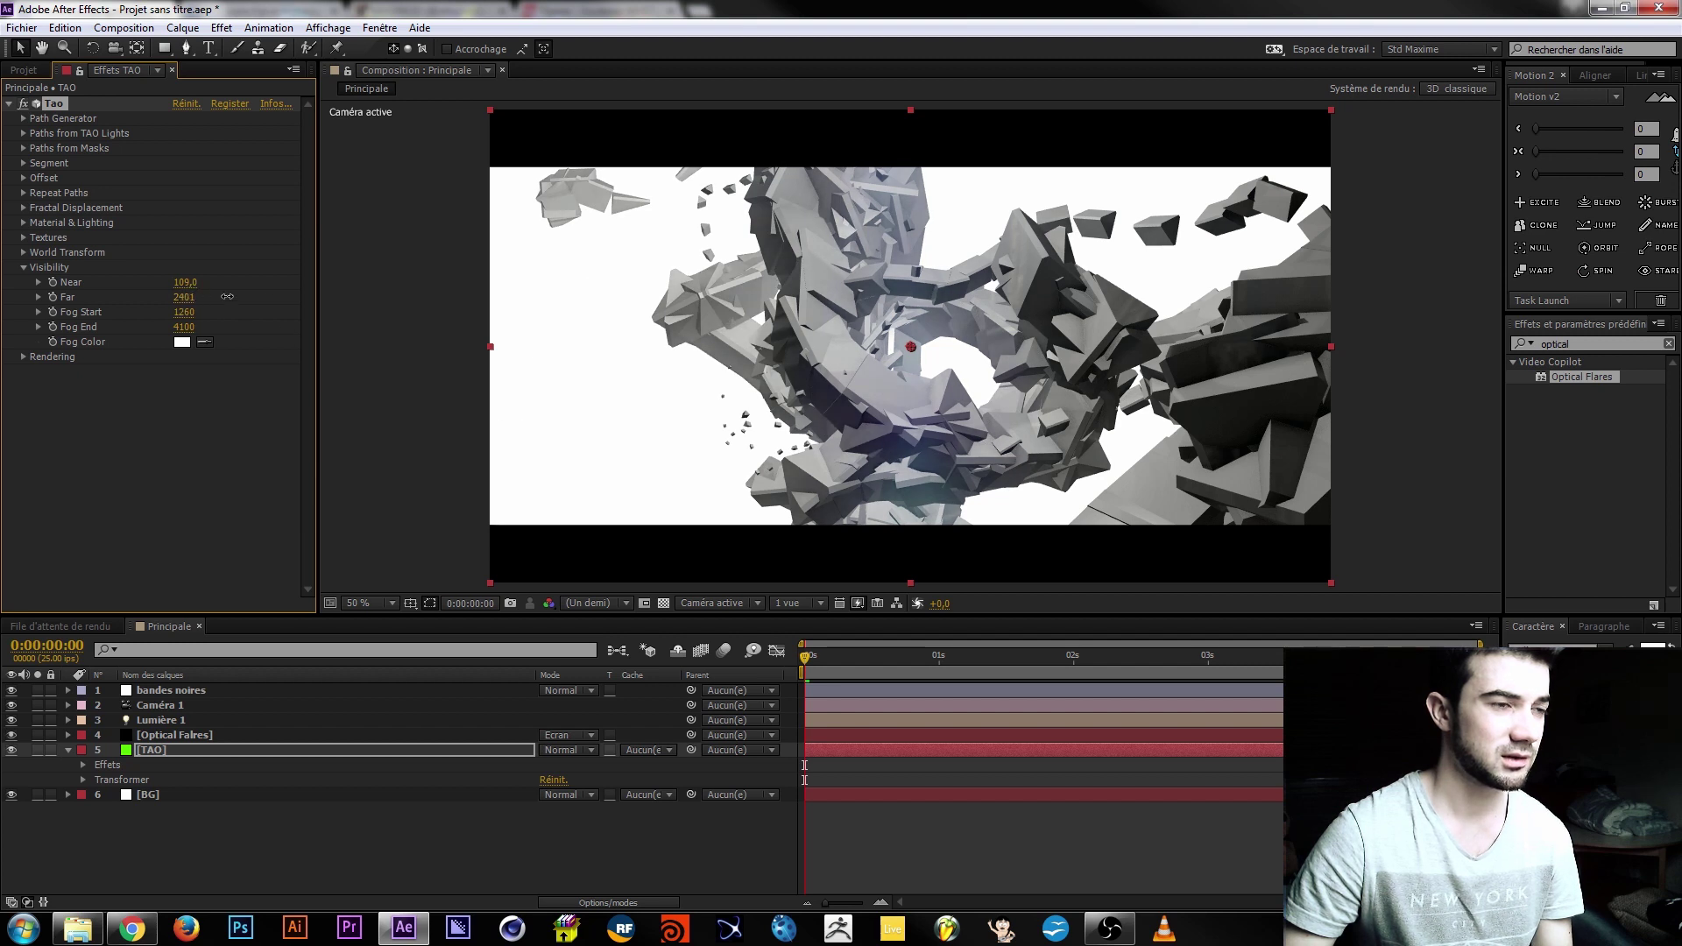
Raise Tao's Far visibility distance to about 6241, try a value of 100, and undo that value.
{"action": "left_click_drag", "start_coordinate": [184, 297], "coordinate": [380, 308]}
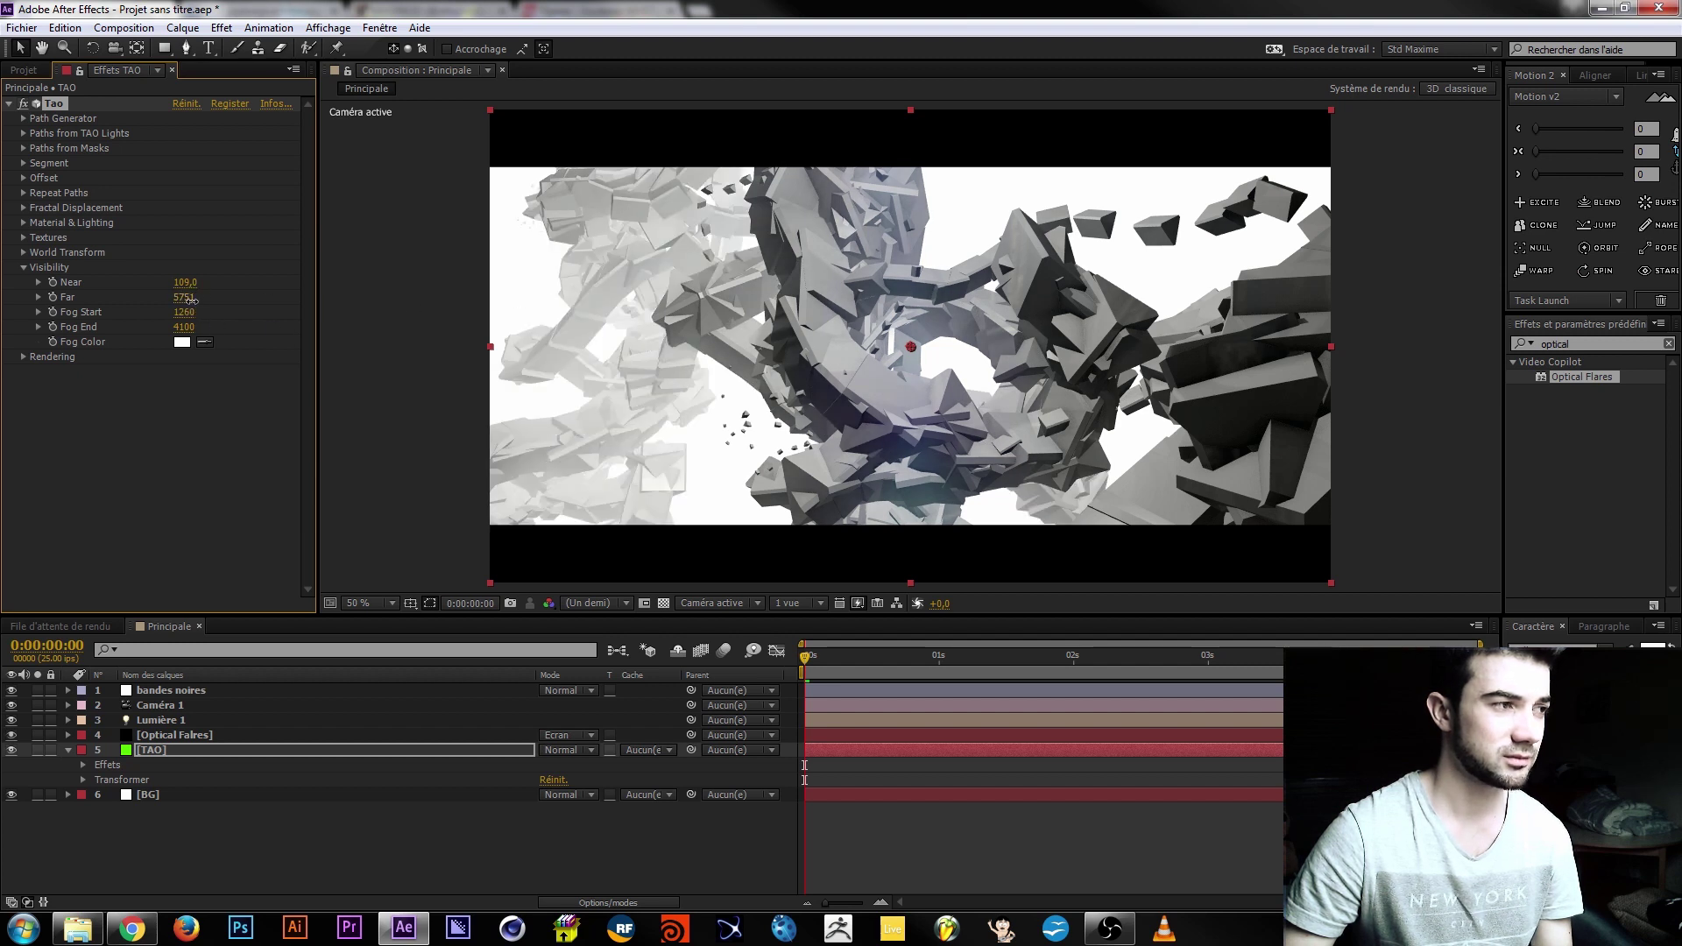
{"action": "left_click", "coordinate": [184, 297]}
{"action": "type", "text": "100"}
{"action": "key", "text": "Return"}
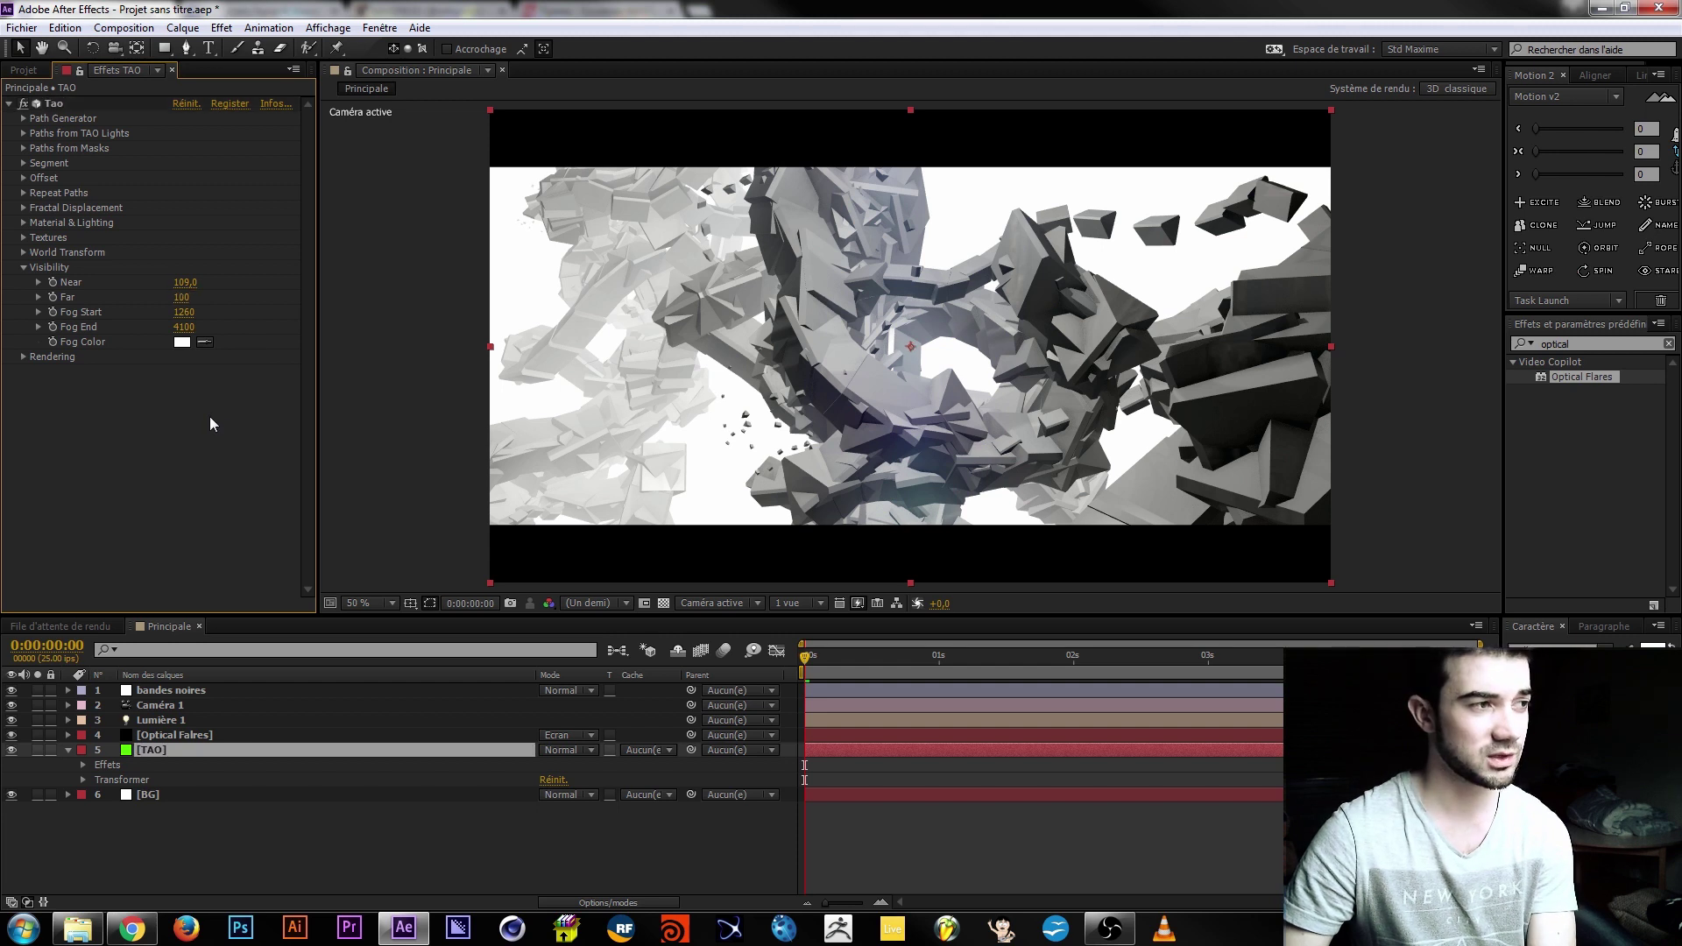
{"action": "key", "text": "ctrl+z"}
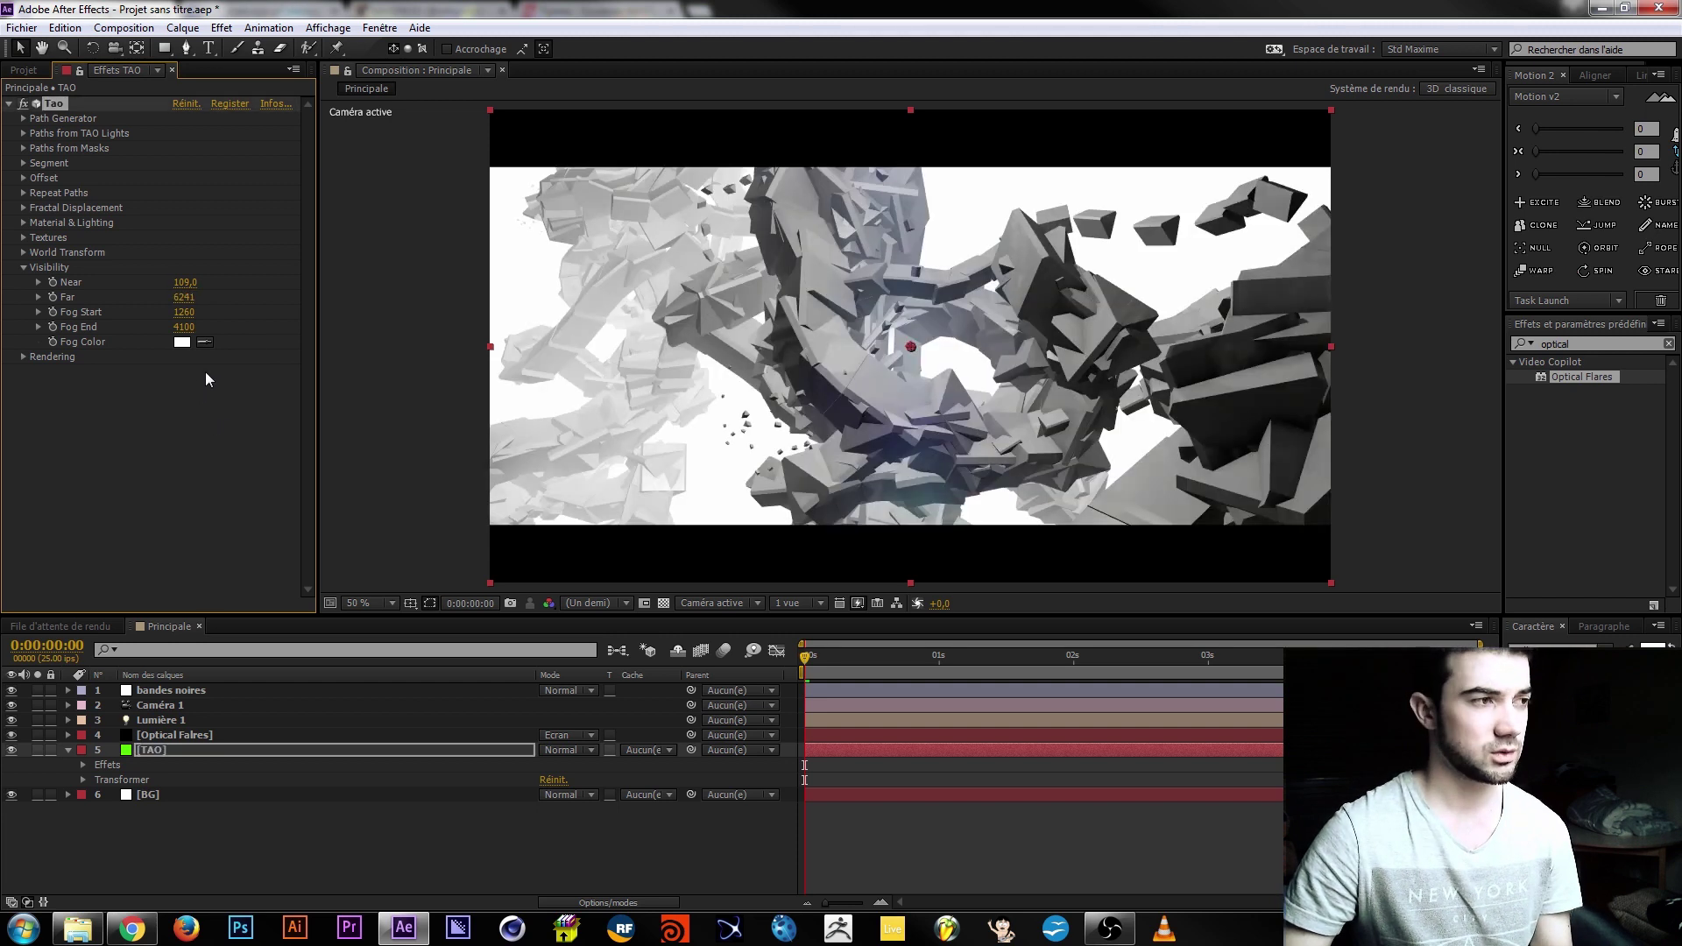
Set Tao's Far distance to 10000 and fine-tune the fog to start at about 1060 and end at about 4500.
{"action": "left_click", "coordinate": [185, 297]}
{"action": "type", "text": "10000"}
{"action": "key", "text": "Return"}
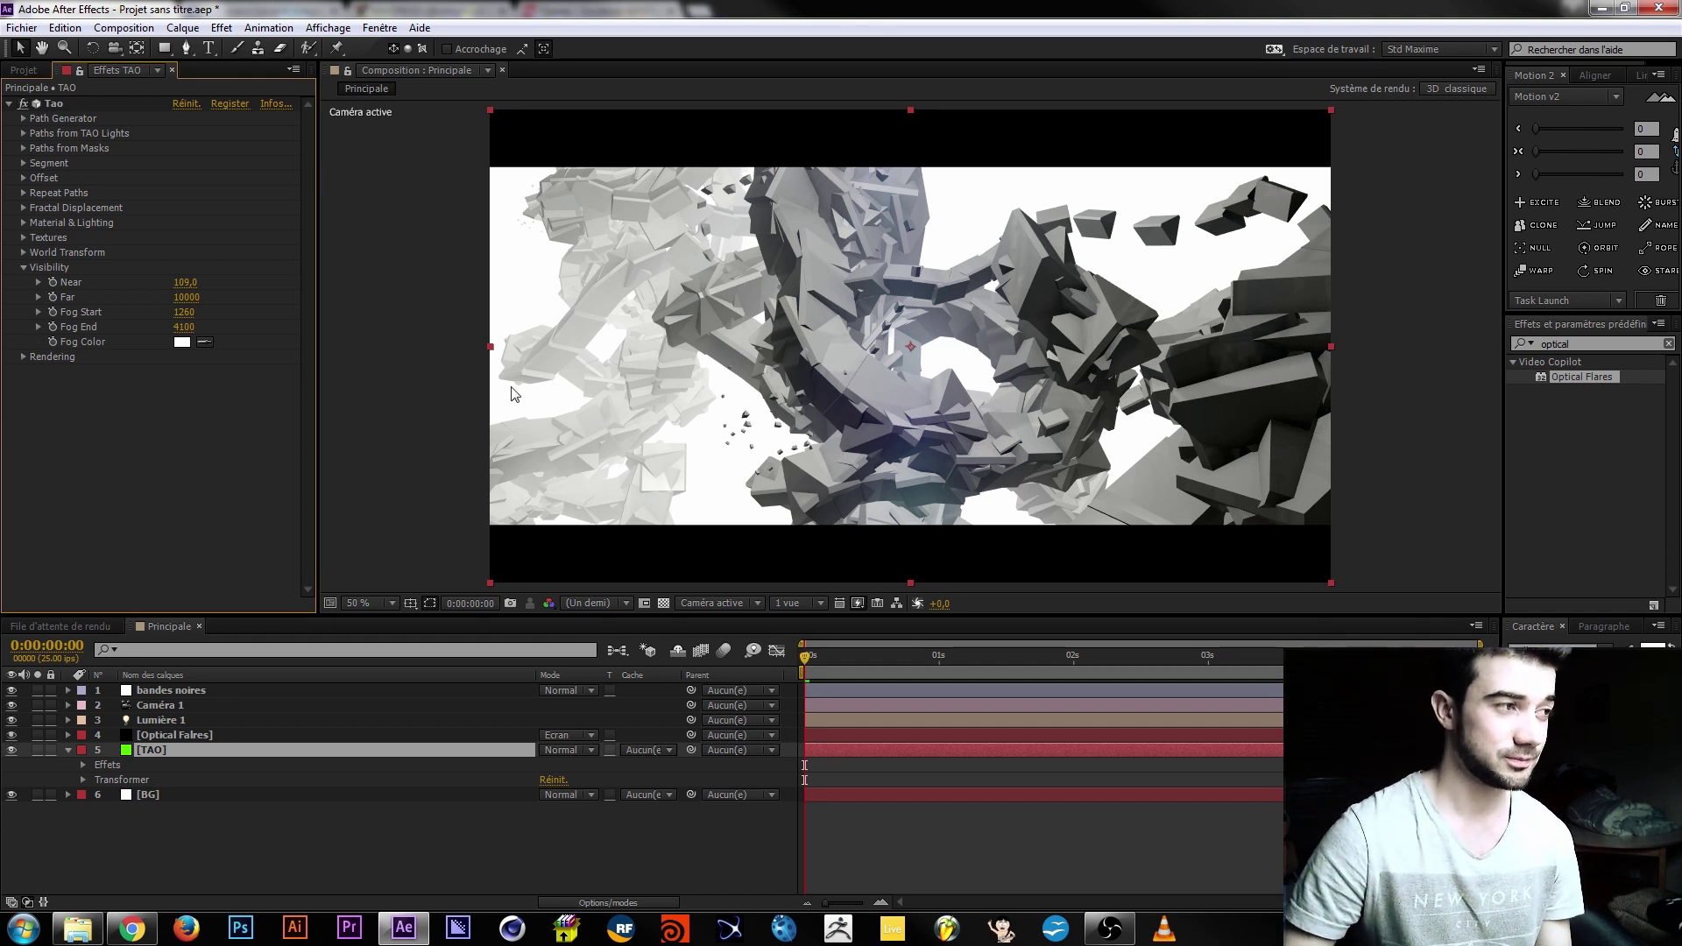
{"action": "left_click_drag", "start_coordinate": [185, 312], "coordinate": [217, 327]}
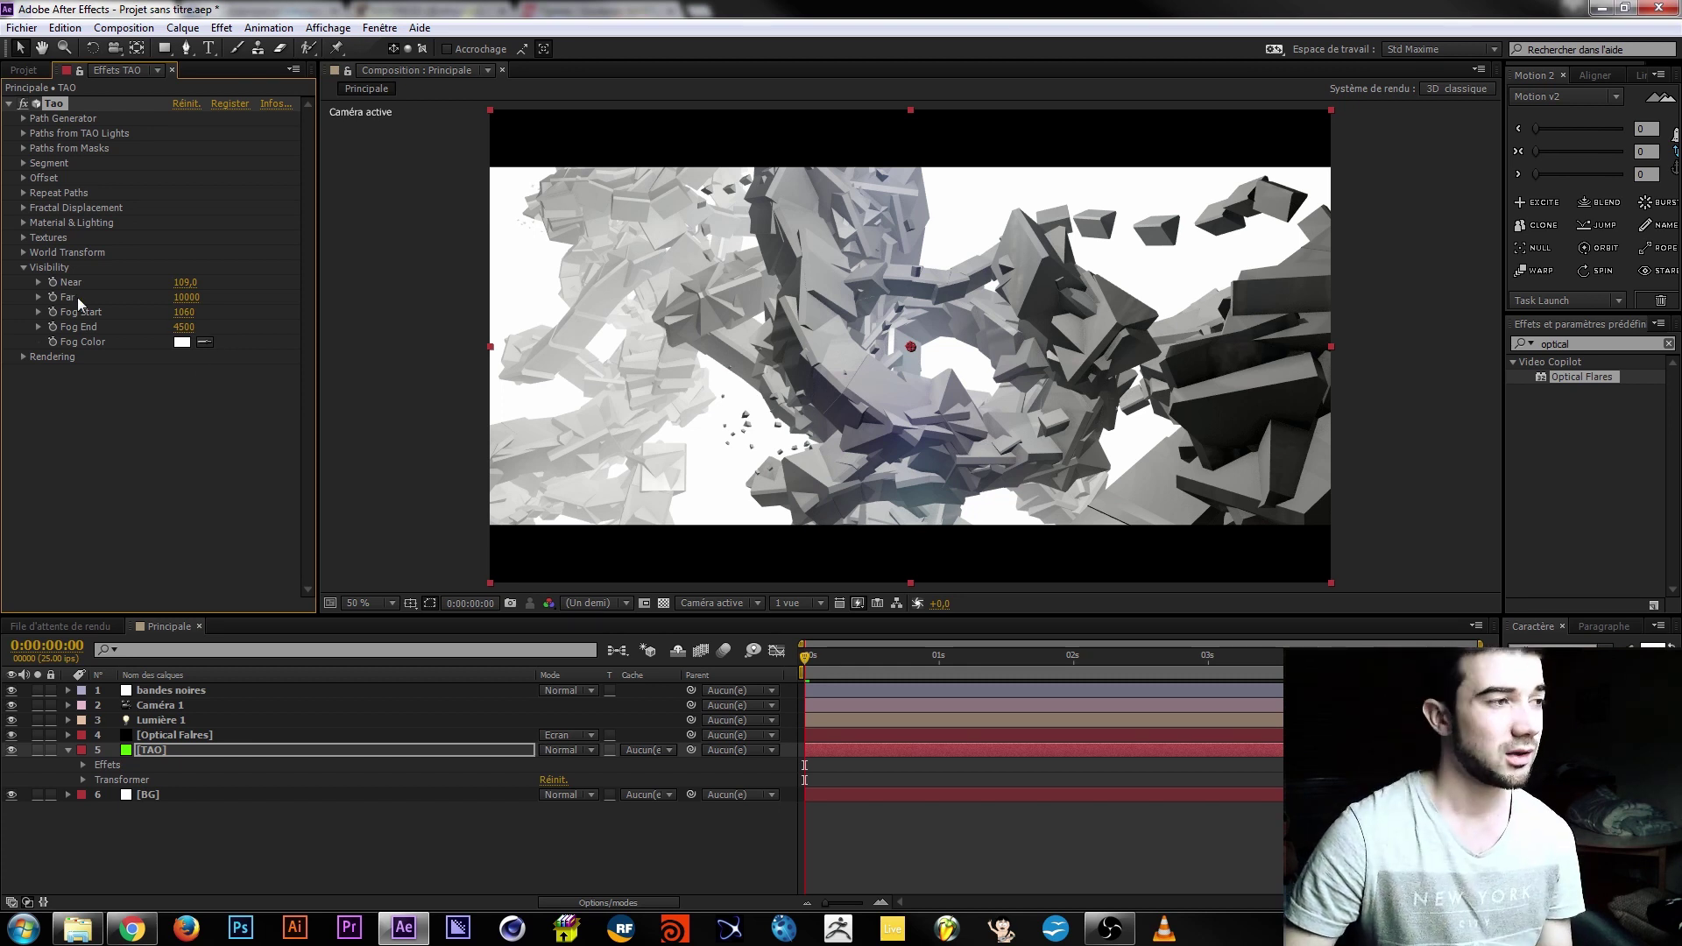
{"action": "left_click", "coordinate": [24, 268]}
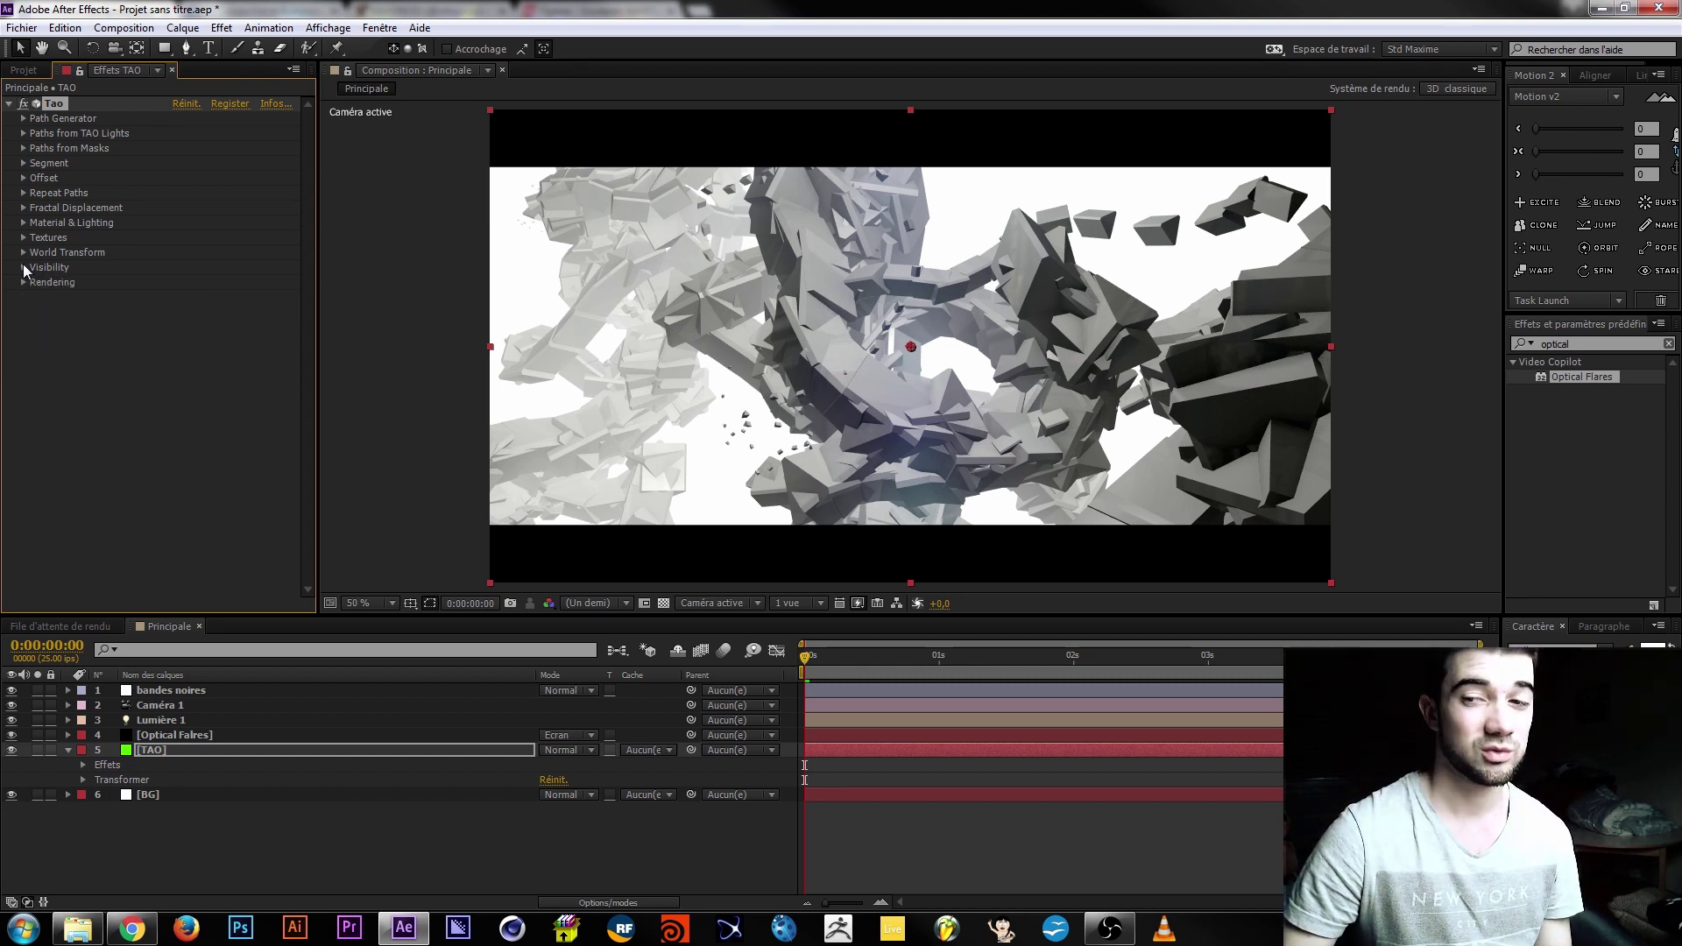
Set Tao's Draw rendering mode to Front Fill, Back Wire.
{"action": "left_click", "coordinate": [23, 282]}
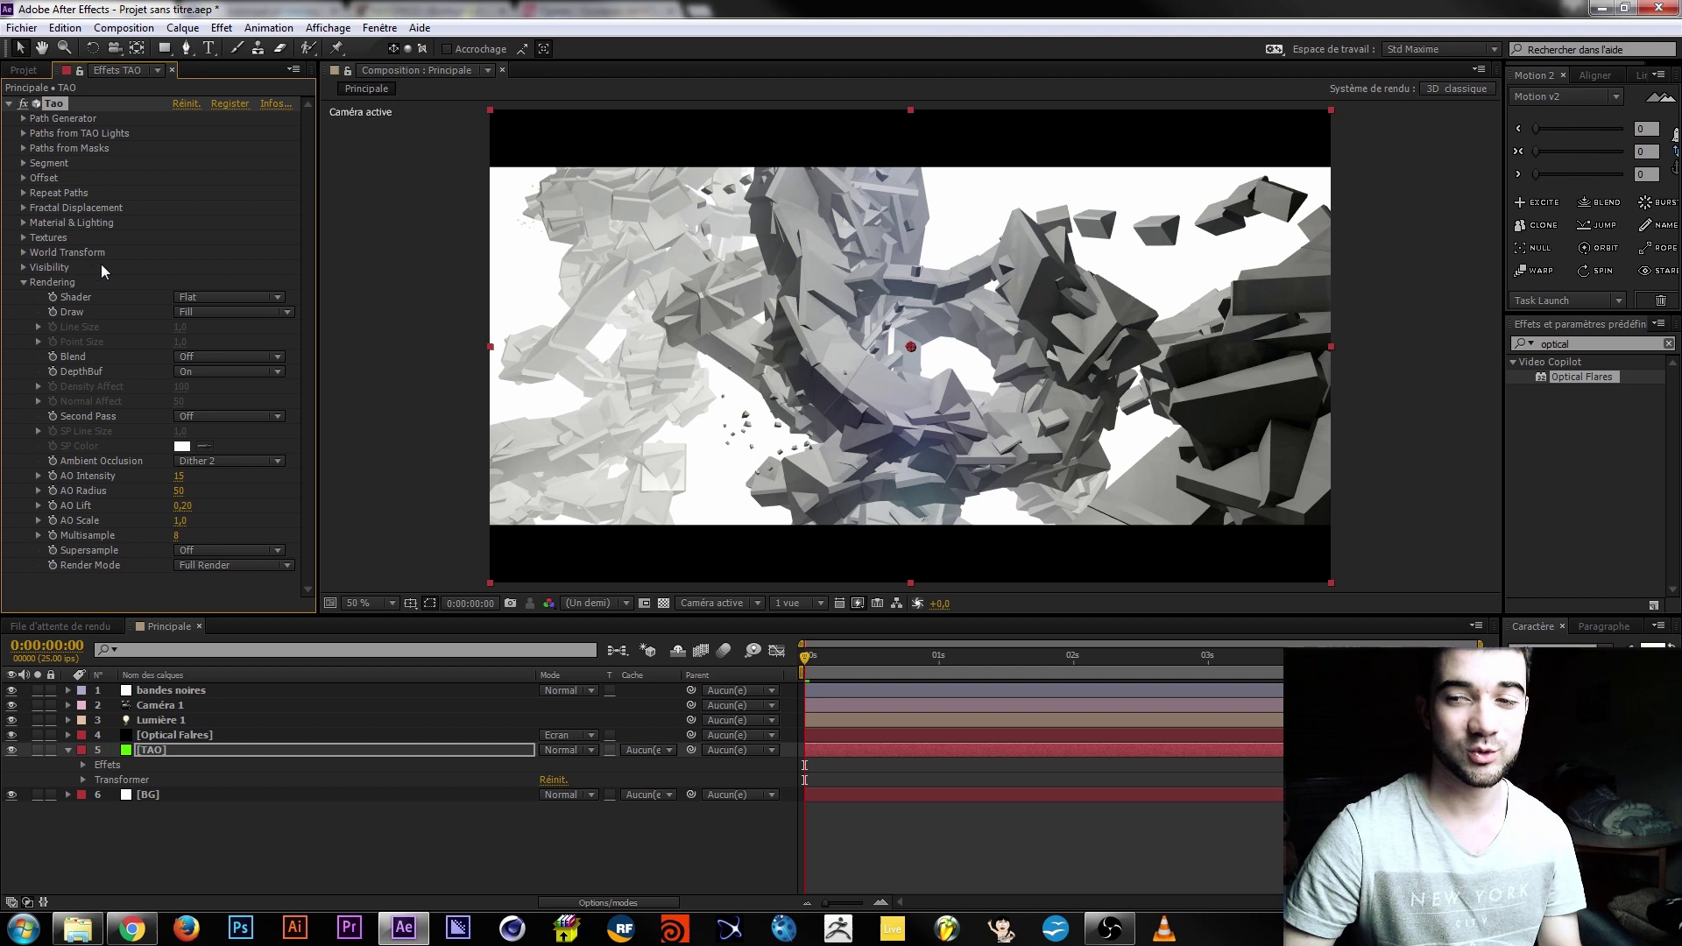
{"action": "left_click", "coordinate": [180, 298]}
{"action": "left_click", "coordinate": [207, 361]}
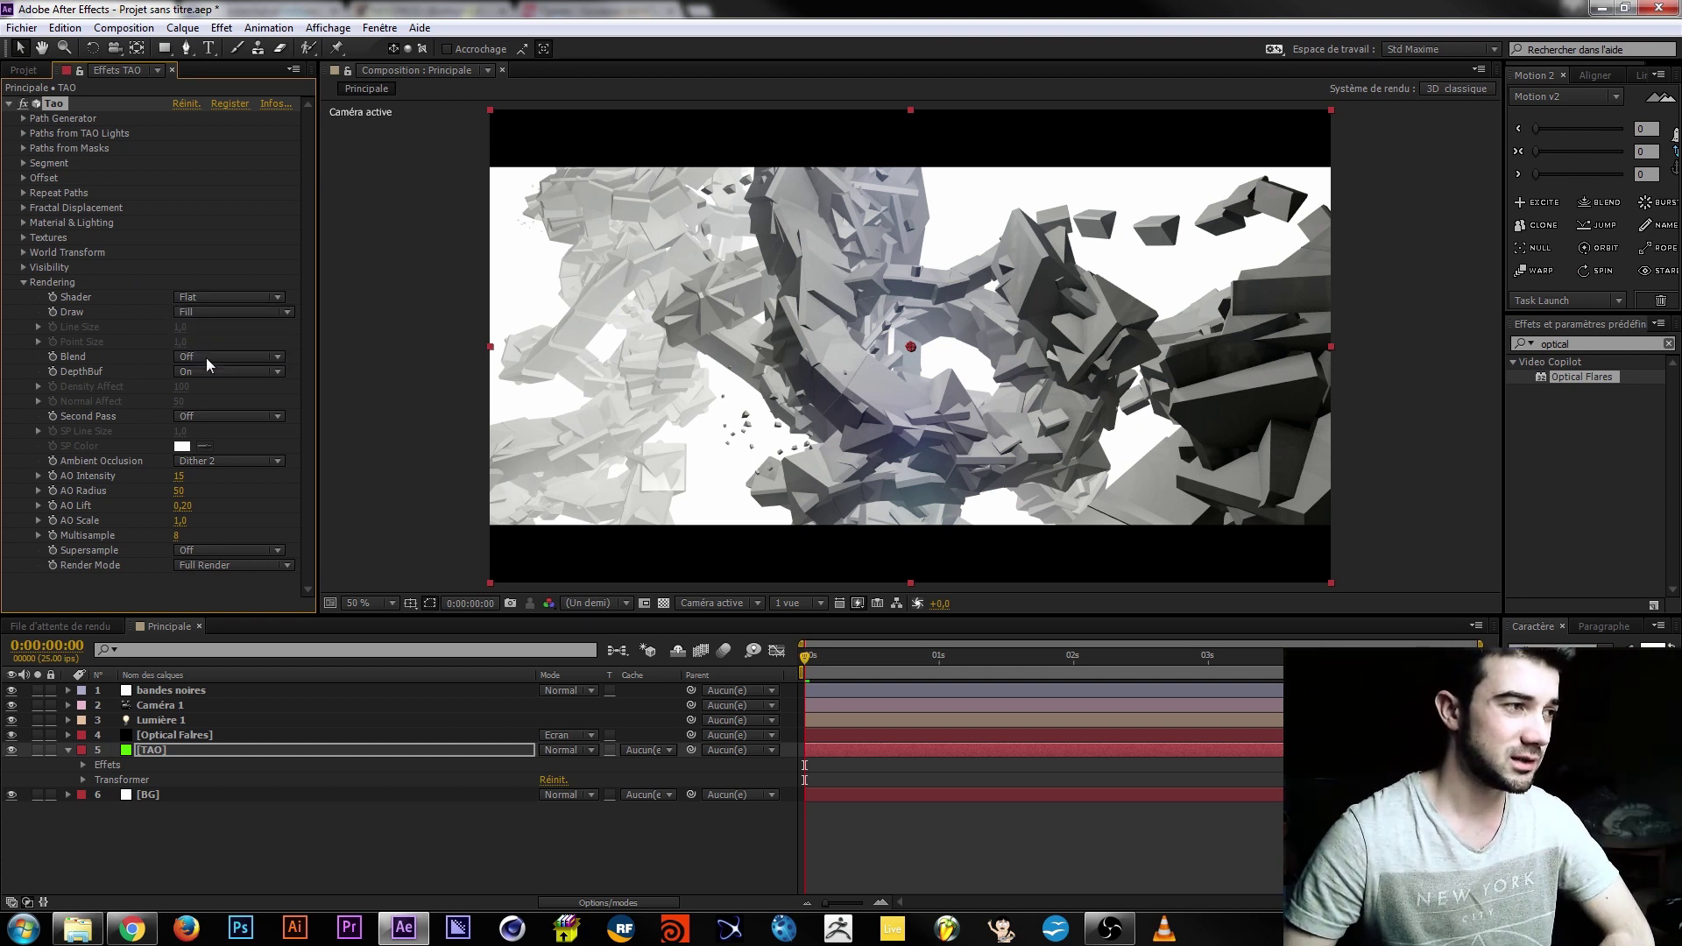
{"action": "left_click", "coordinate": [209, 314]}
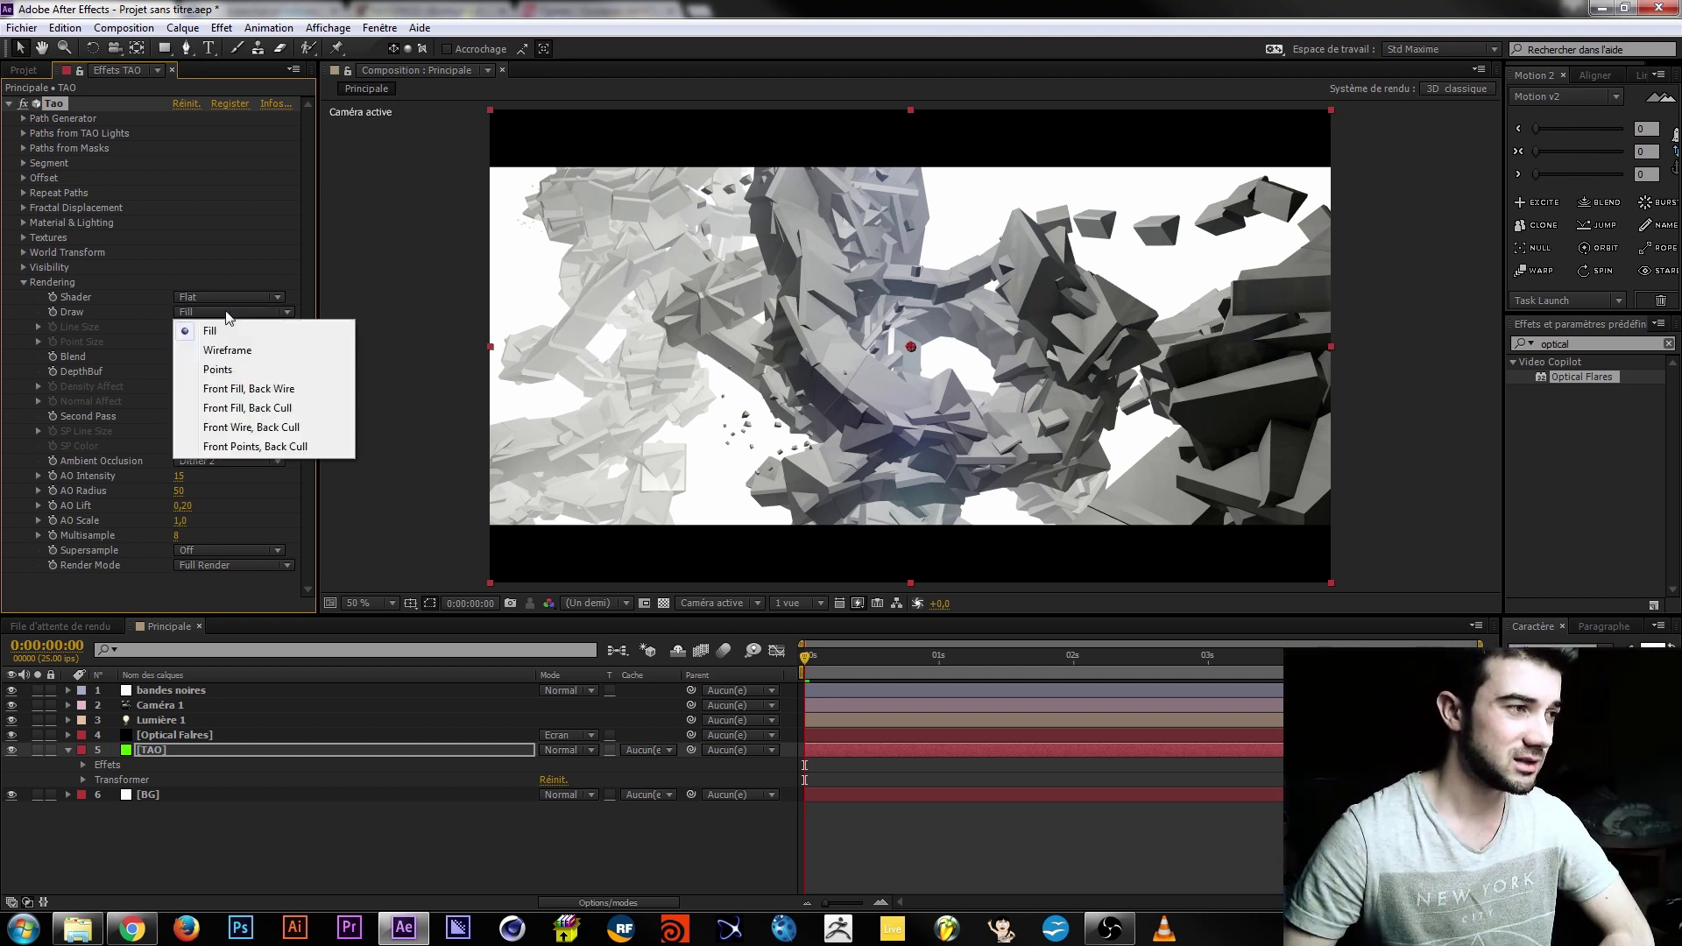
{"action": "left_click", "coordinate": [240, 391]}
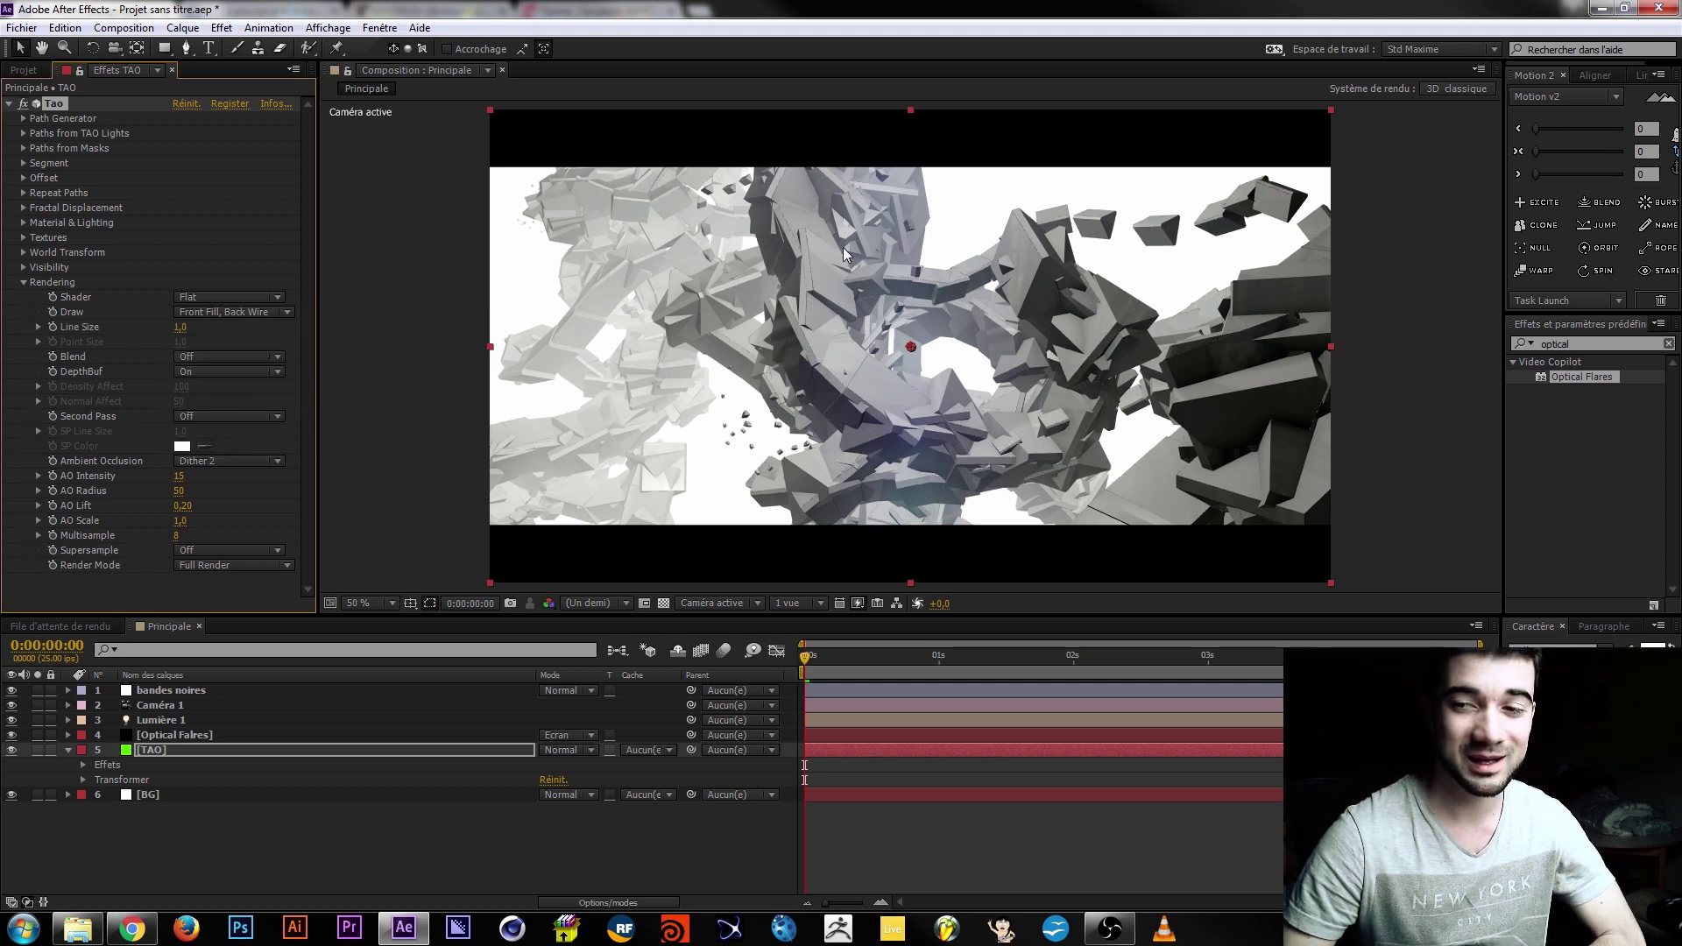
Enable a Wireframe second pass for Tao, keep its colour white and set the SP Line Size to 1.3.
{"action": "left_click", "coordinate": [208, 417]}
{"action": "left_click", "coordinate": [220, 458]}
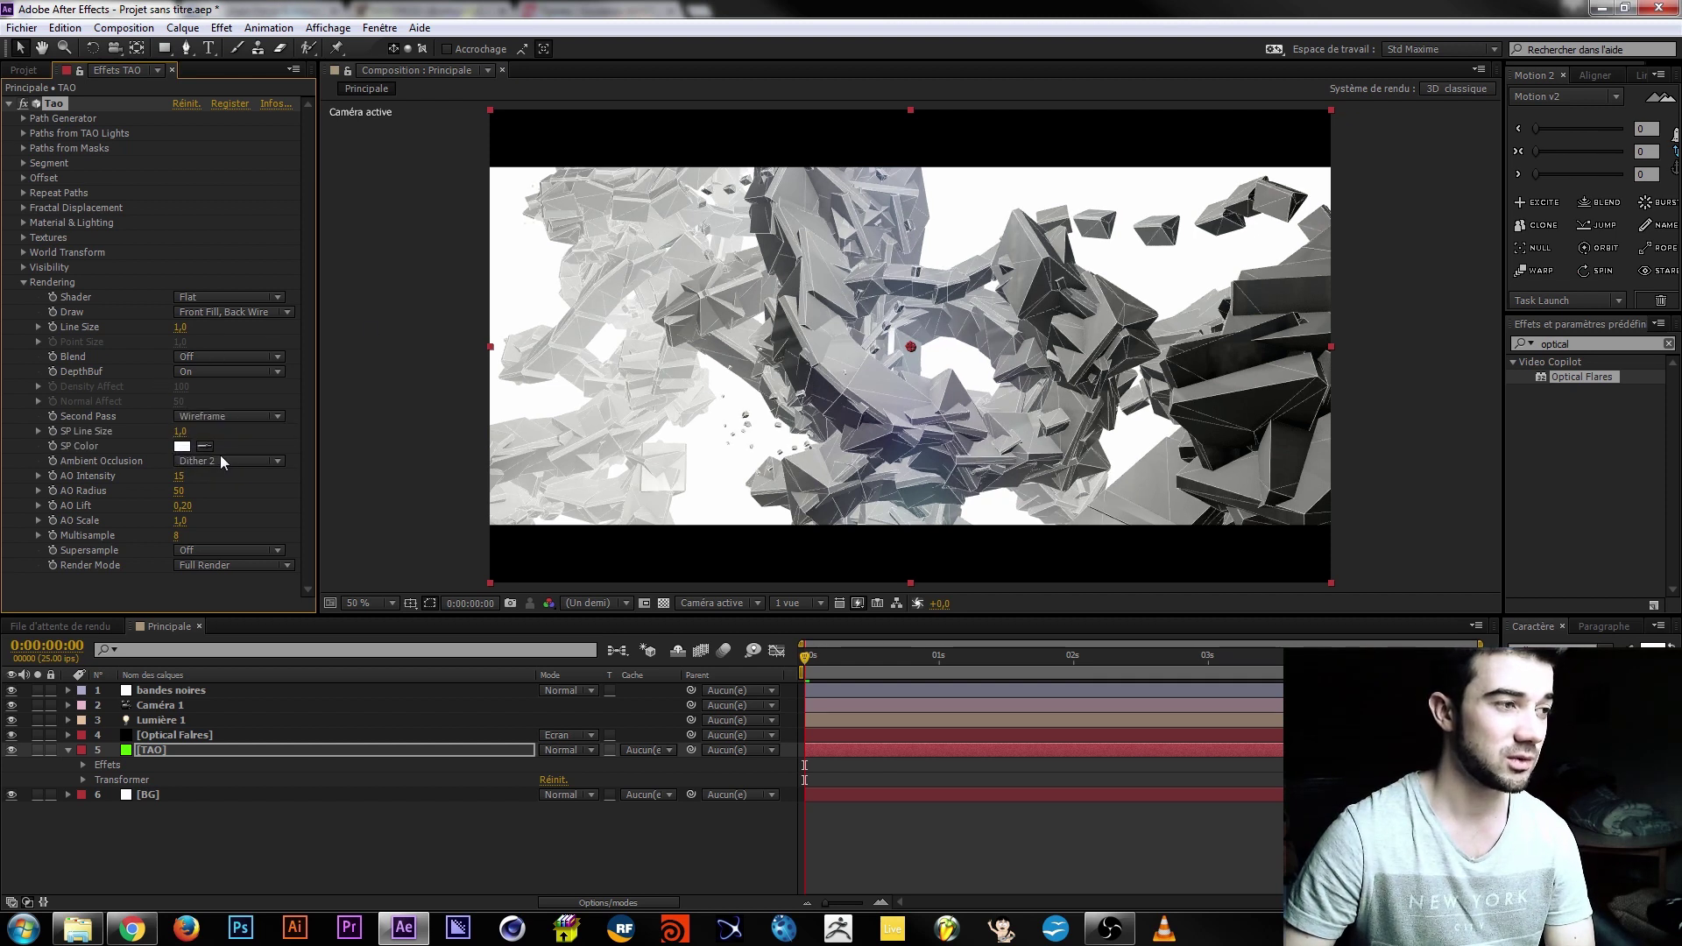
{"action": "left_click", "coordinate": [183, 446]}
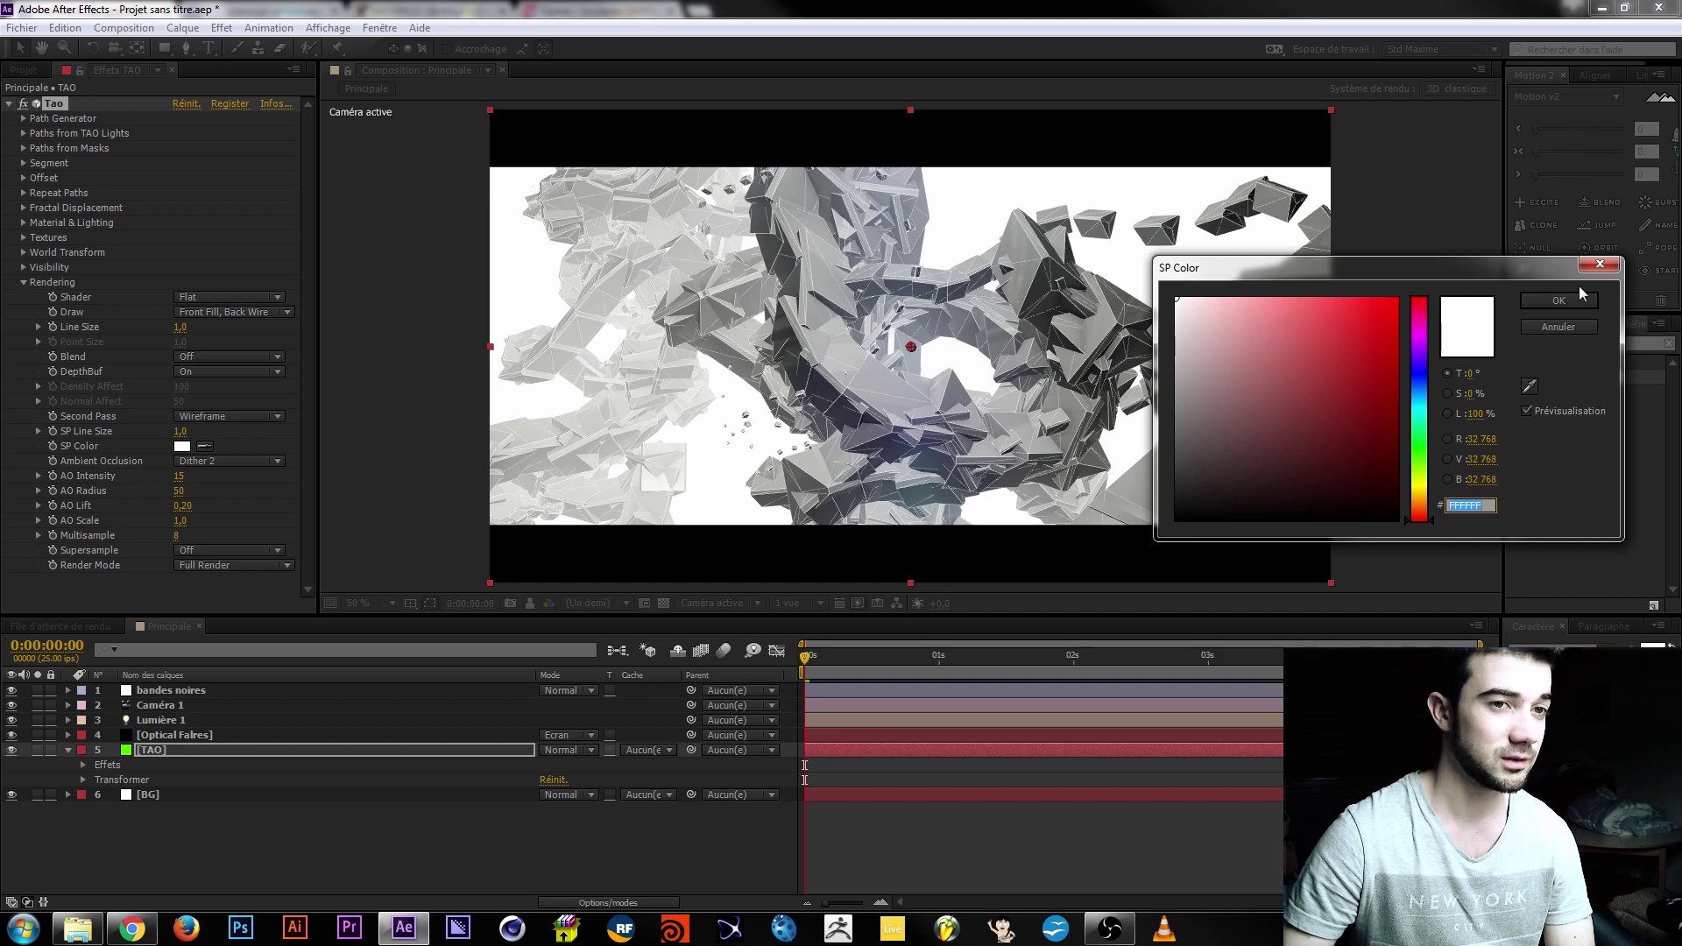
{"action": "left_click", "coordinate": [1583, 296]}
{"action": "left_click", "coordinate": [181, 431]}
{"action": "type", "text": "1"}
{"action": "type", "text": ".3"}
{"action": "key", "text": "Return"}
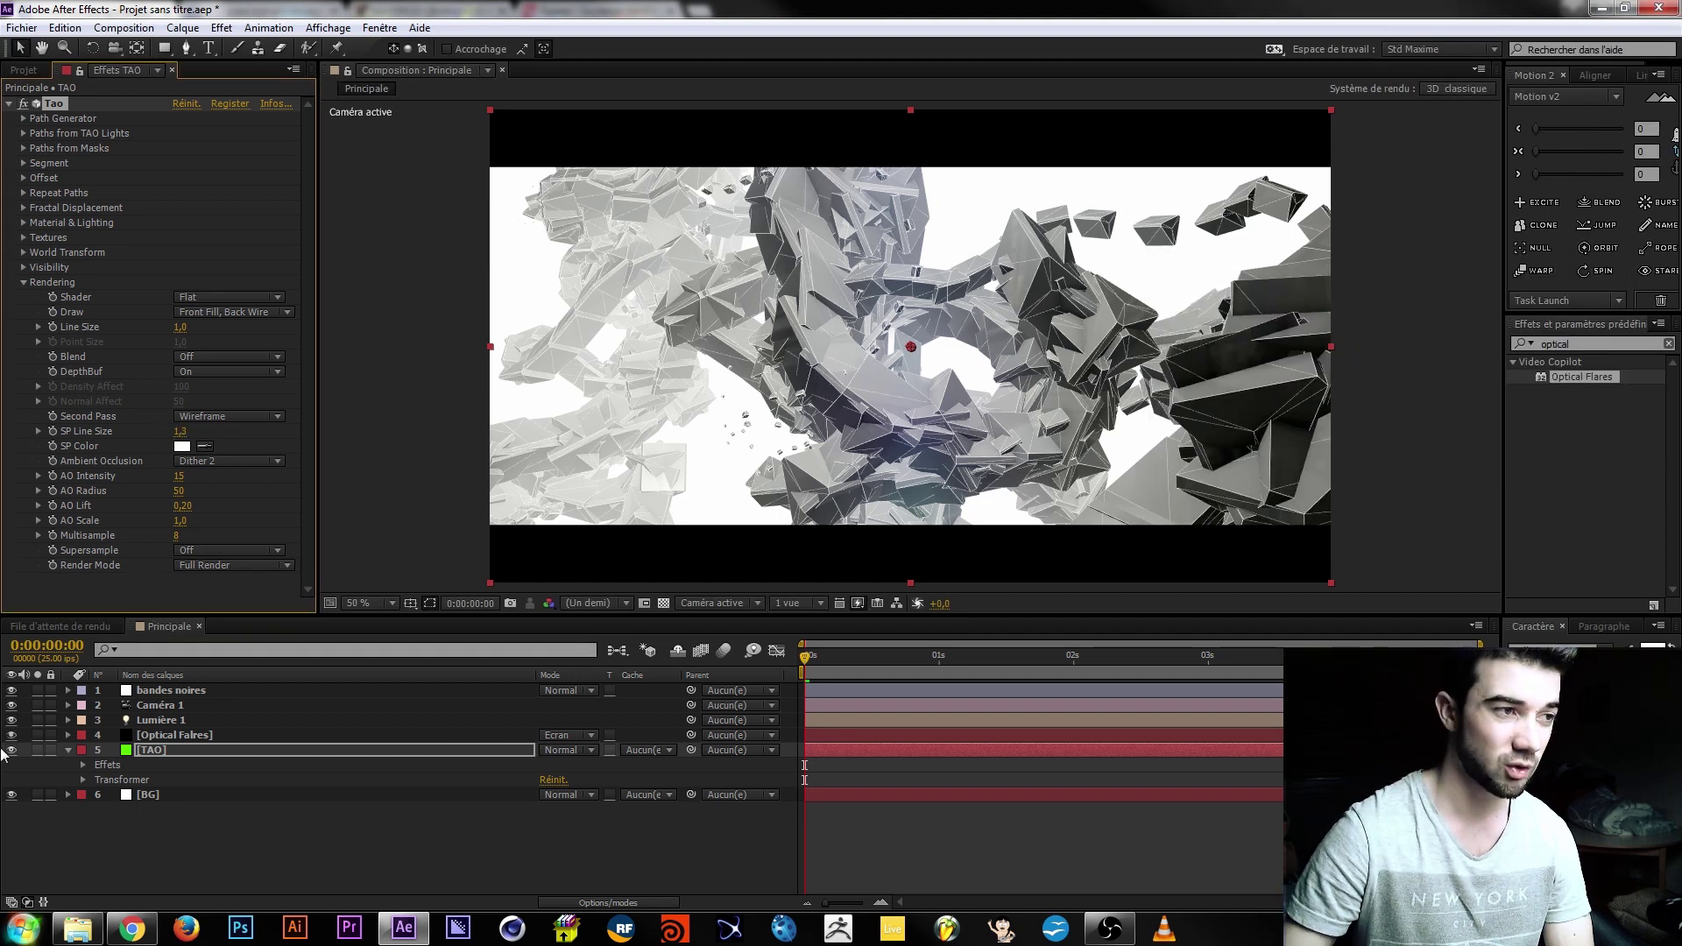
Set Tao's Ambient Occlusion to Dither 3 with an AO Intensity of 50 and an AO Radius of 75.
{"action": "left_click", "coordinate": [230, 459]}
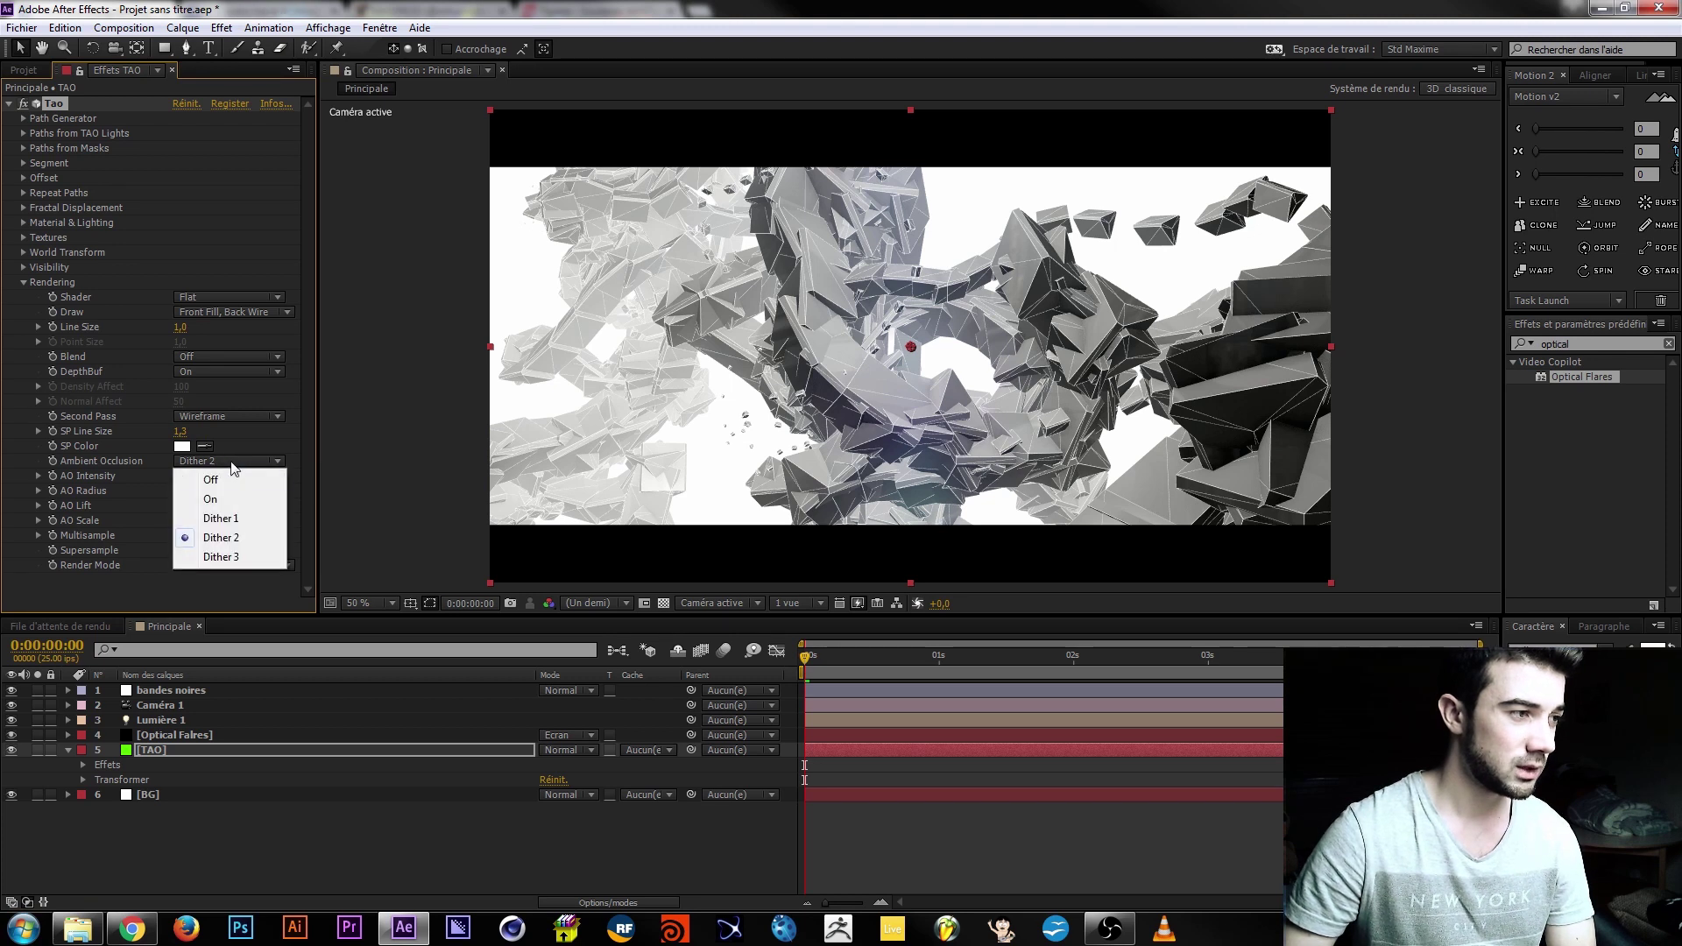
{"action": "left_click", "coordinate": [219, 558]}
{"action": "left_click", "coordinate": [181, 478]}
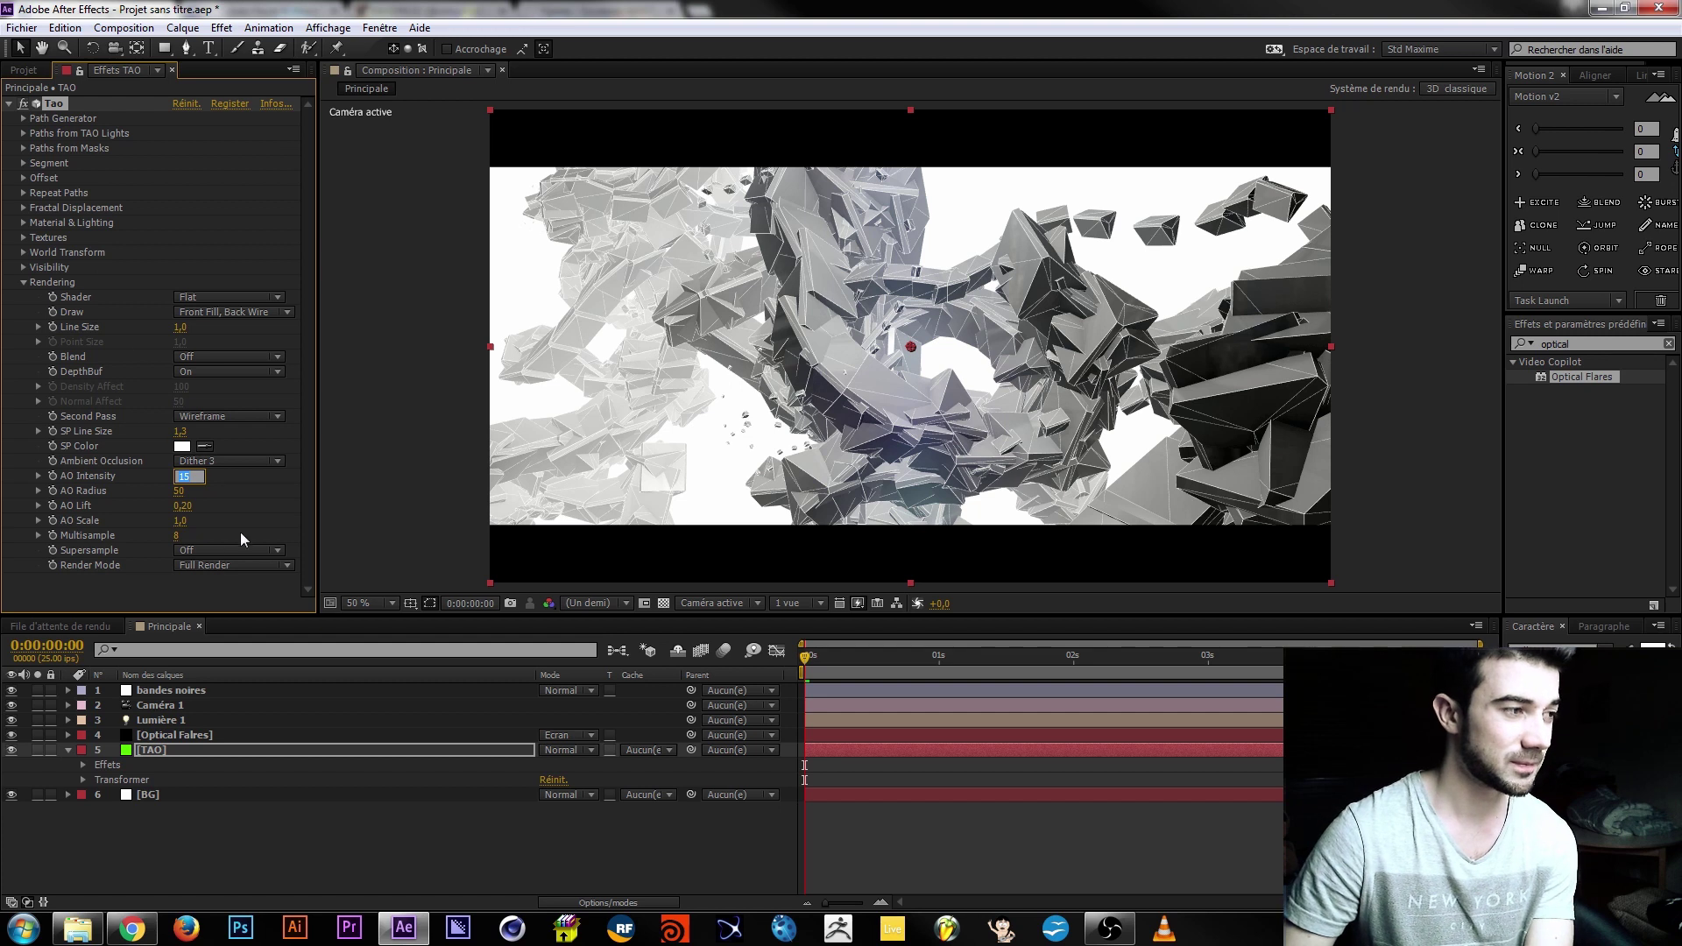
{"action": "type", "text": "50"}
{"action": "key", "text": "Return"}
{"action": "type", "text": "75"}
{"action": "key", "text": "Return"}
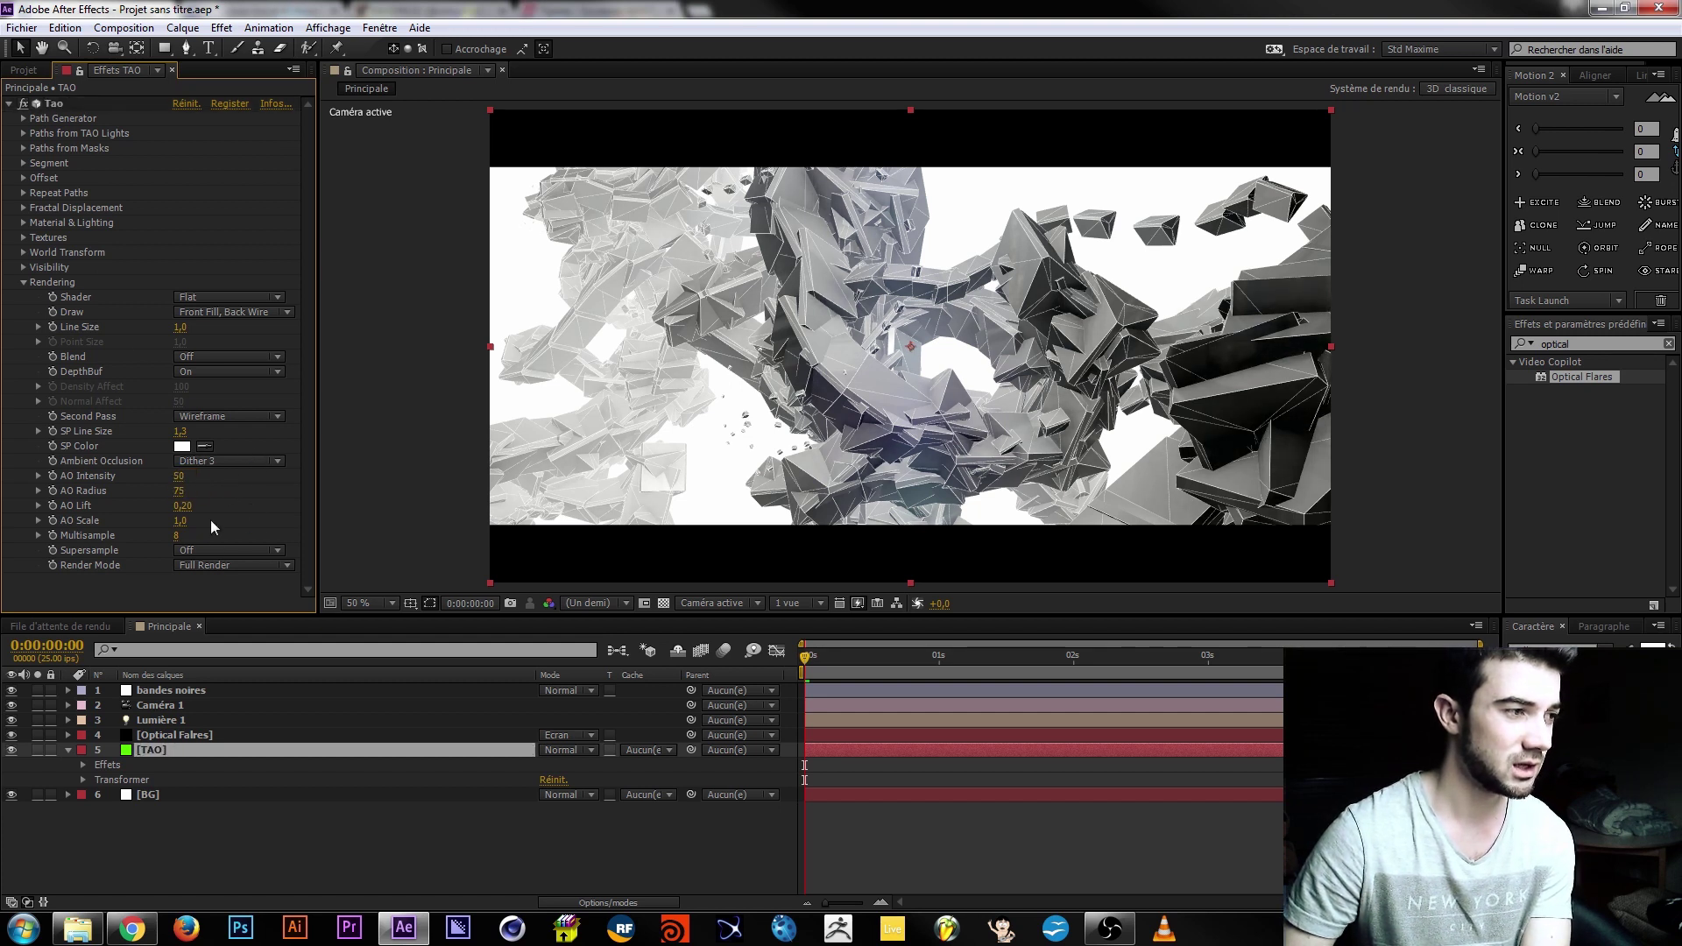
Set Tao's Multisample to 12 and its Supersample to 9x.
{"action": "left_click", "coordinate": [176, 536]}
{"action": "type", "text": "1"}
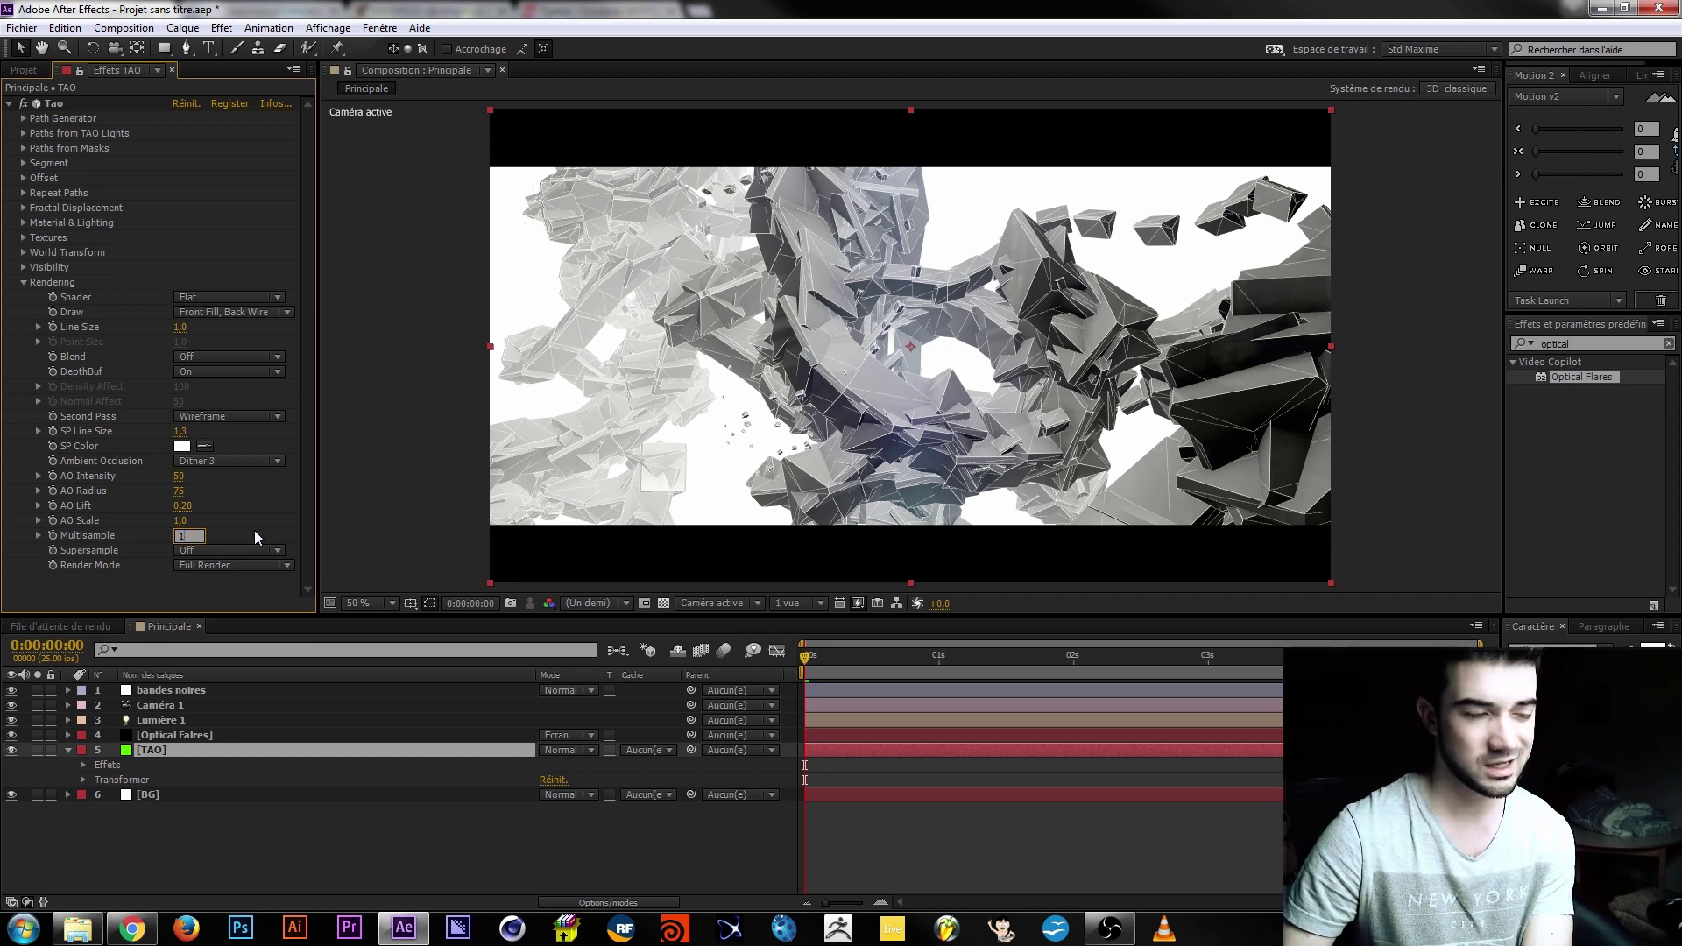
{"action": "type", "text": "2"}
{"action": "key", "text": "Return"}
{"action": "left_click", "coordinate": [240, 549]}
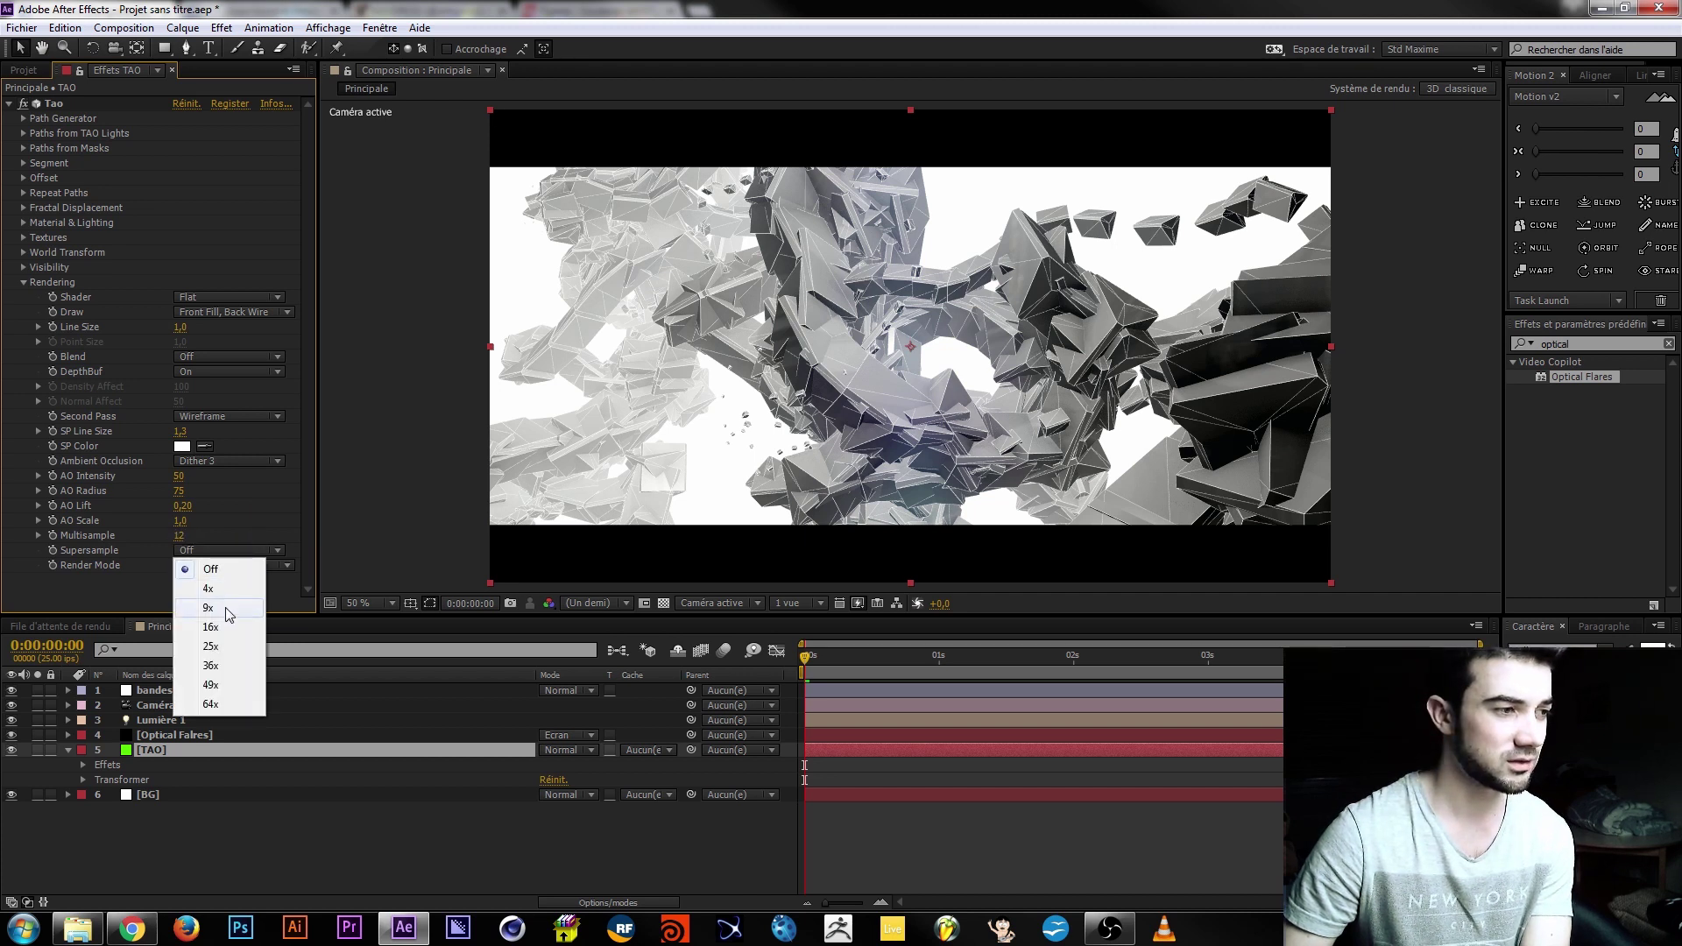
{"action": "left_click", "coordinate": [225, 607]}
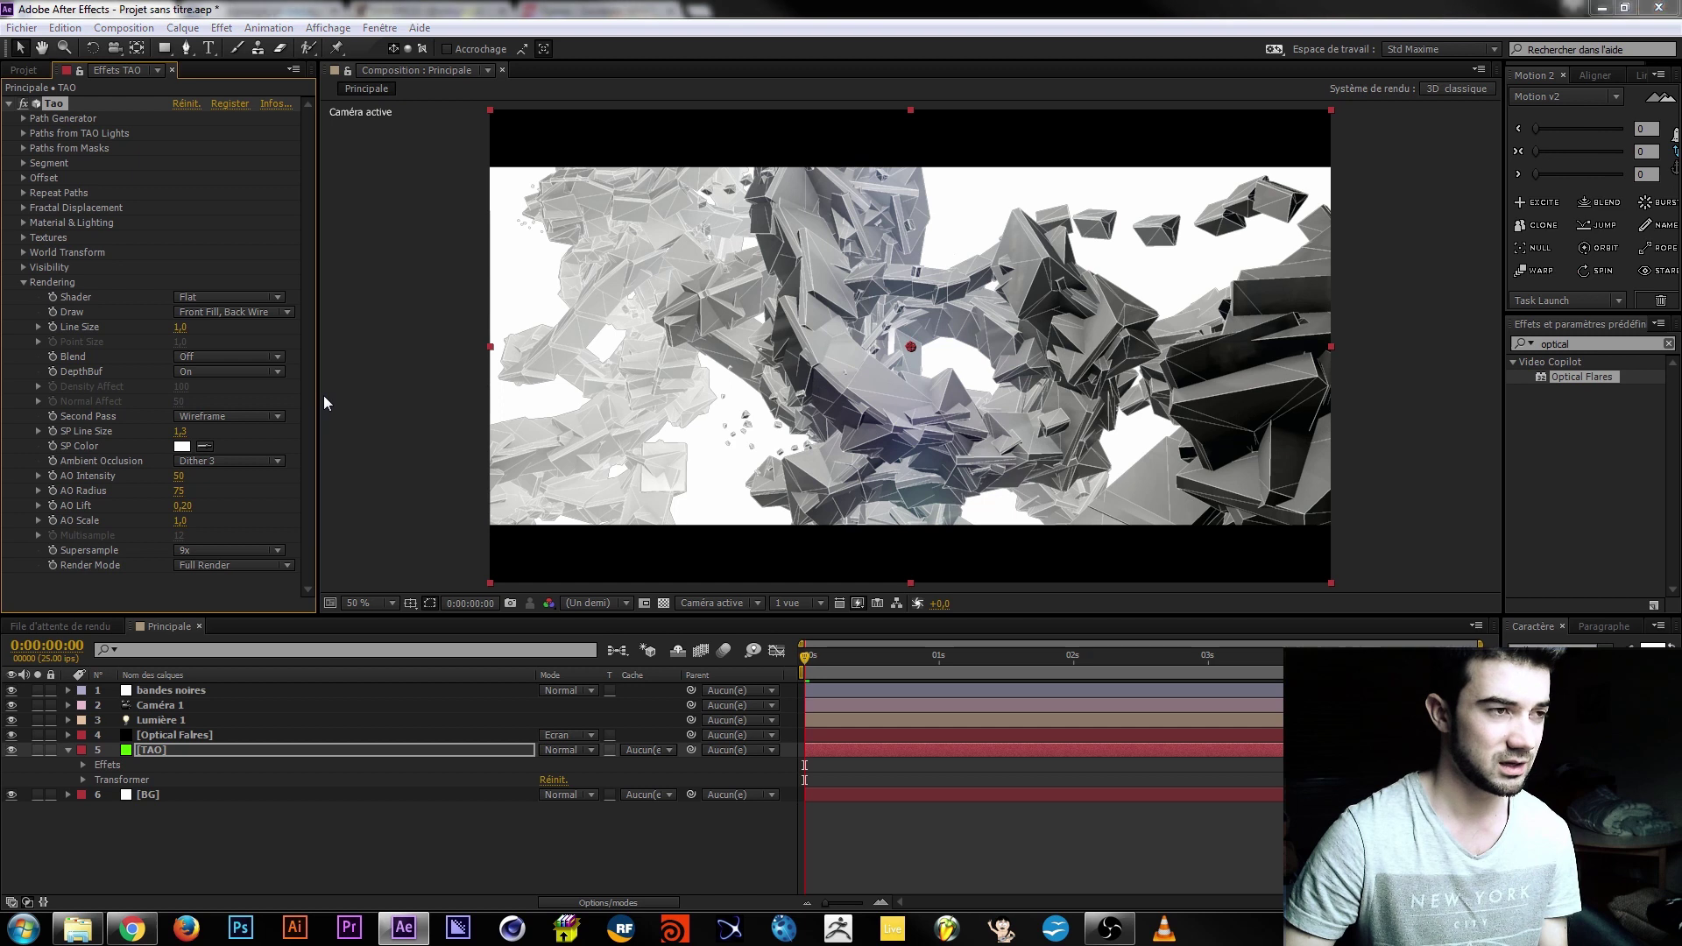
Save the project as tao tuto.aep in the Projets AE folder, overwriting the existing file.
{"action": "key", "text": "ctrl+s"}
{"action": "left_click", "coordinate": [273, 290]}
{"action": "key", "text": "t"}
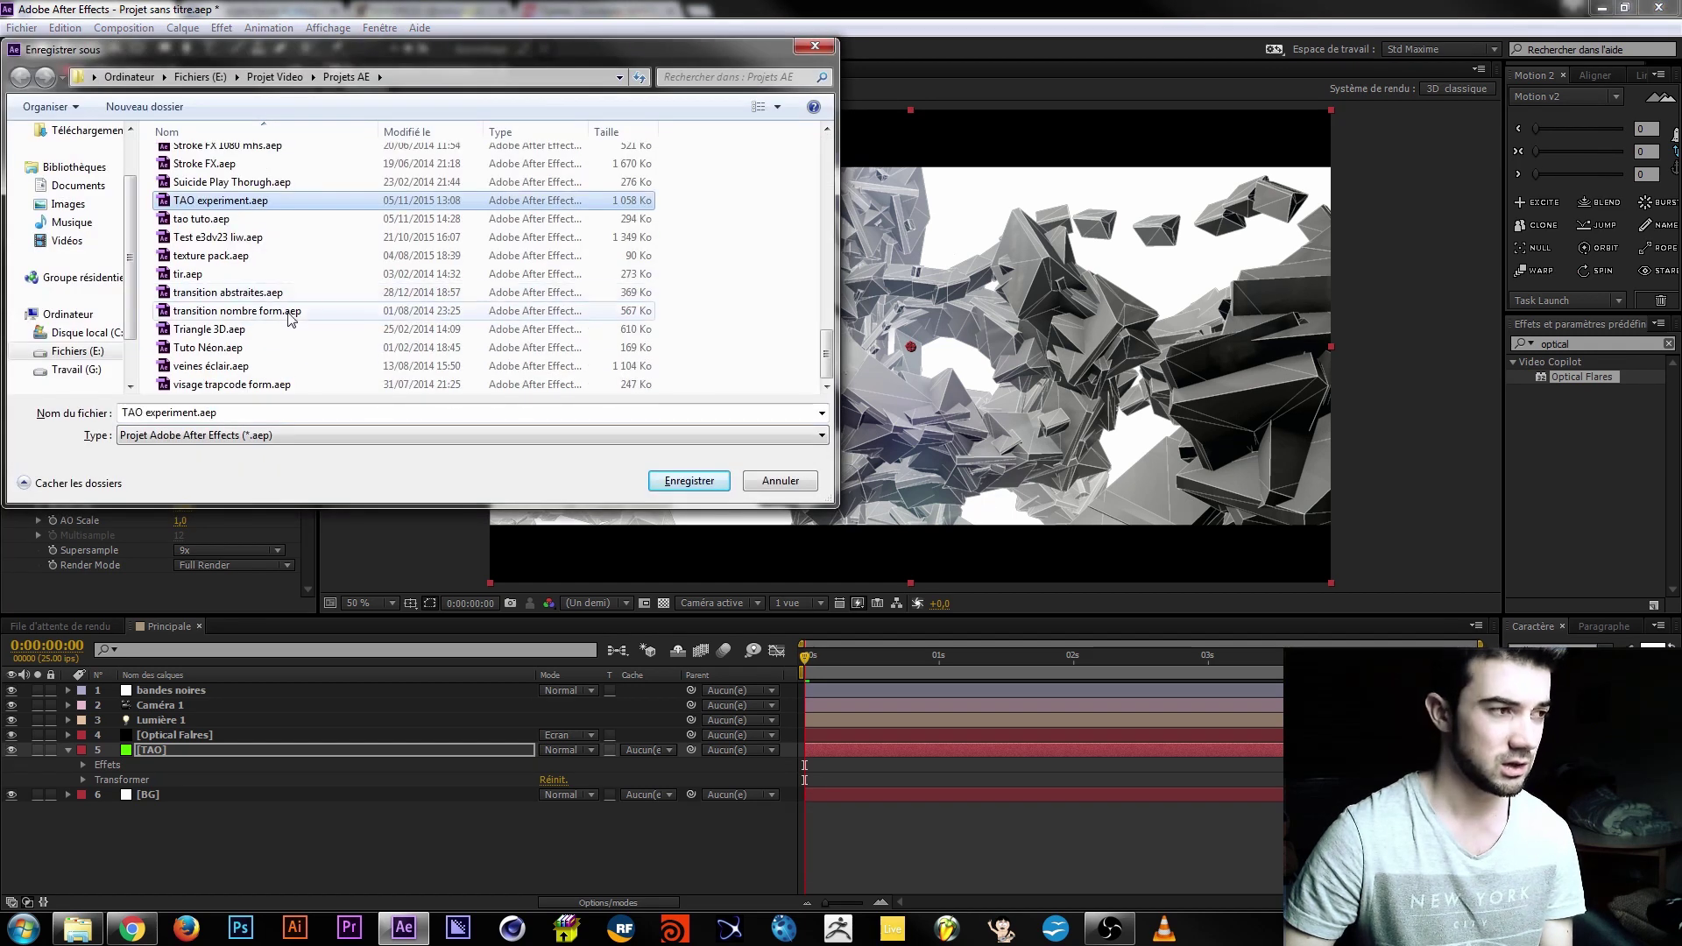
{"action": "left_click", "coordinate": [260, 219]}
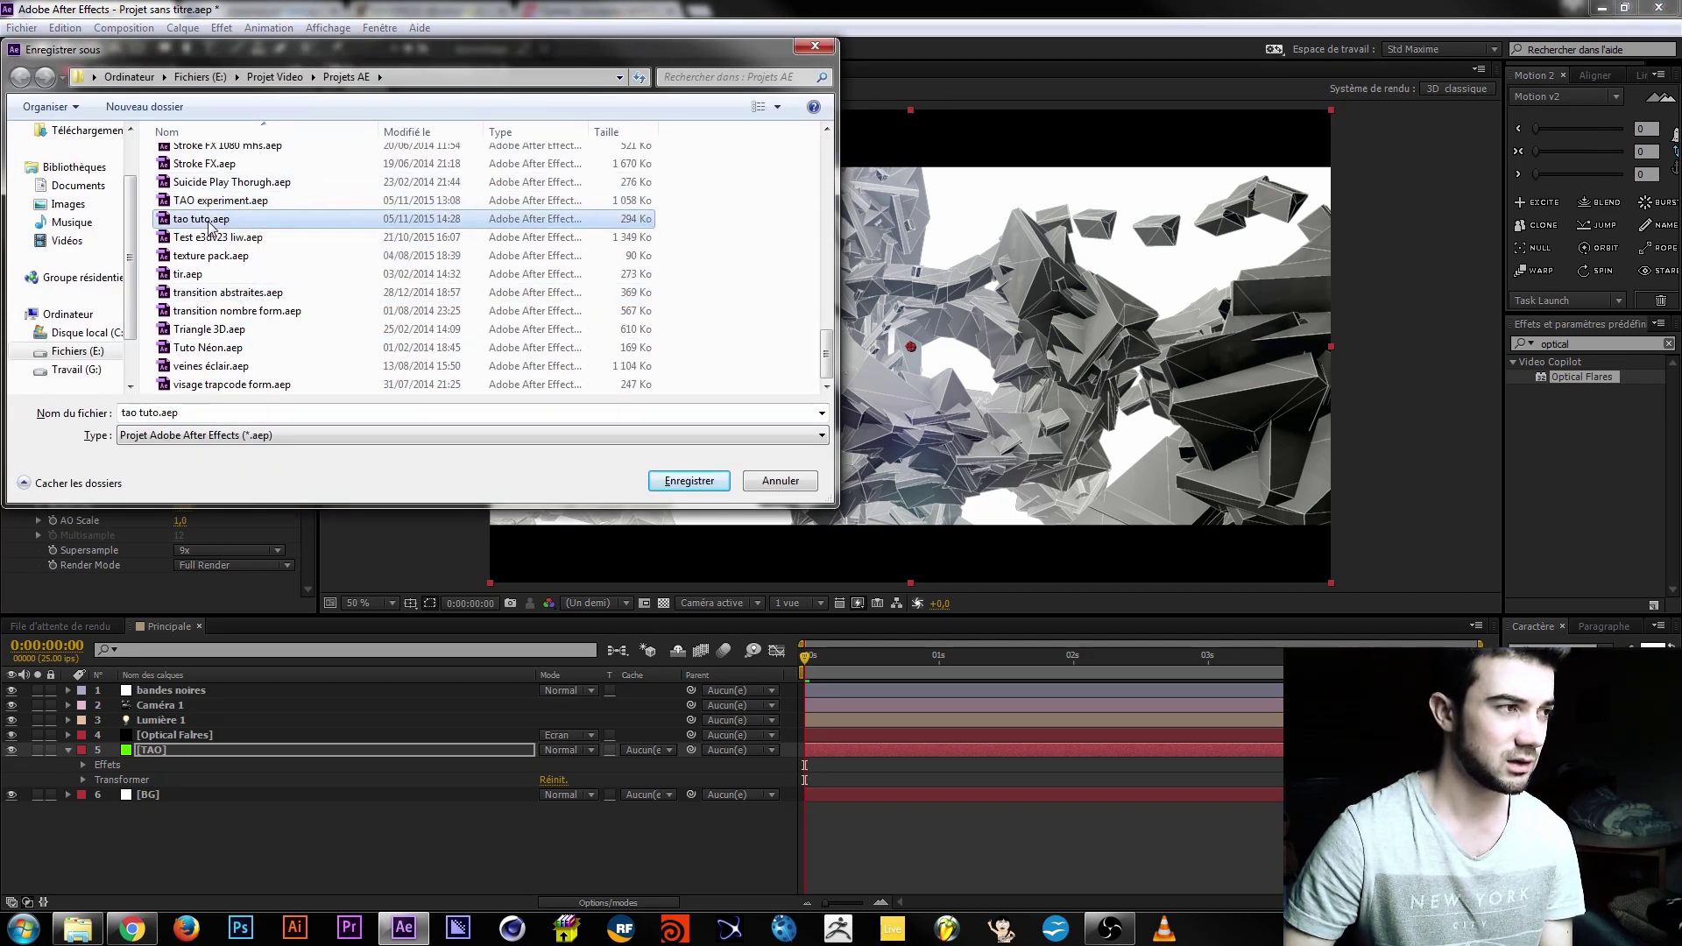
{"action": "left_click", "coordinate": [721, 485]}
{"action": "left_click", "coordinate": [890, 469]}
Switch the composition's preview resolution to full (Intégrale) and look over Tao's Supersample options.
{"action": "left_click", "coordinate": [620, 604]}
{"action": "left_click", "coordinate": [609, 669]}
{"action": "left_click", "coordinate": [612, 603]}
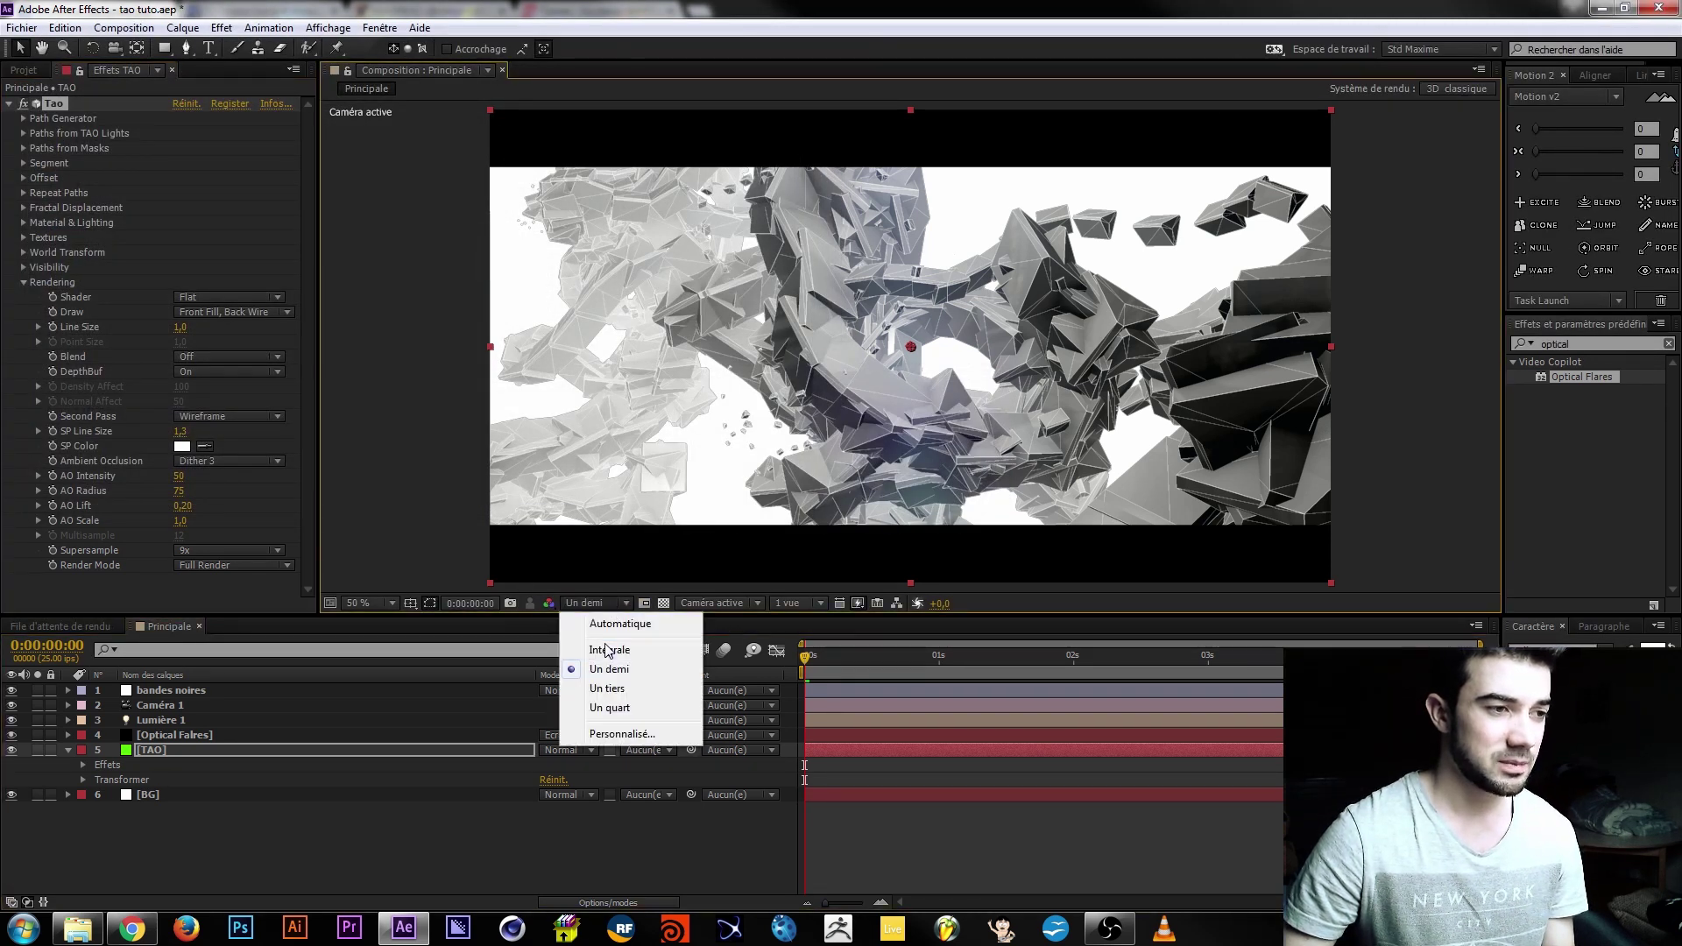
{"action": "left_click", "coordinate": [611, 649]}
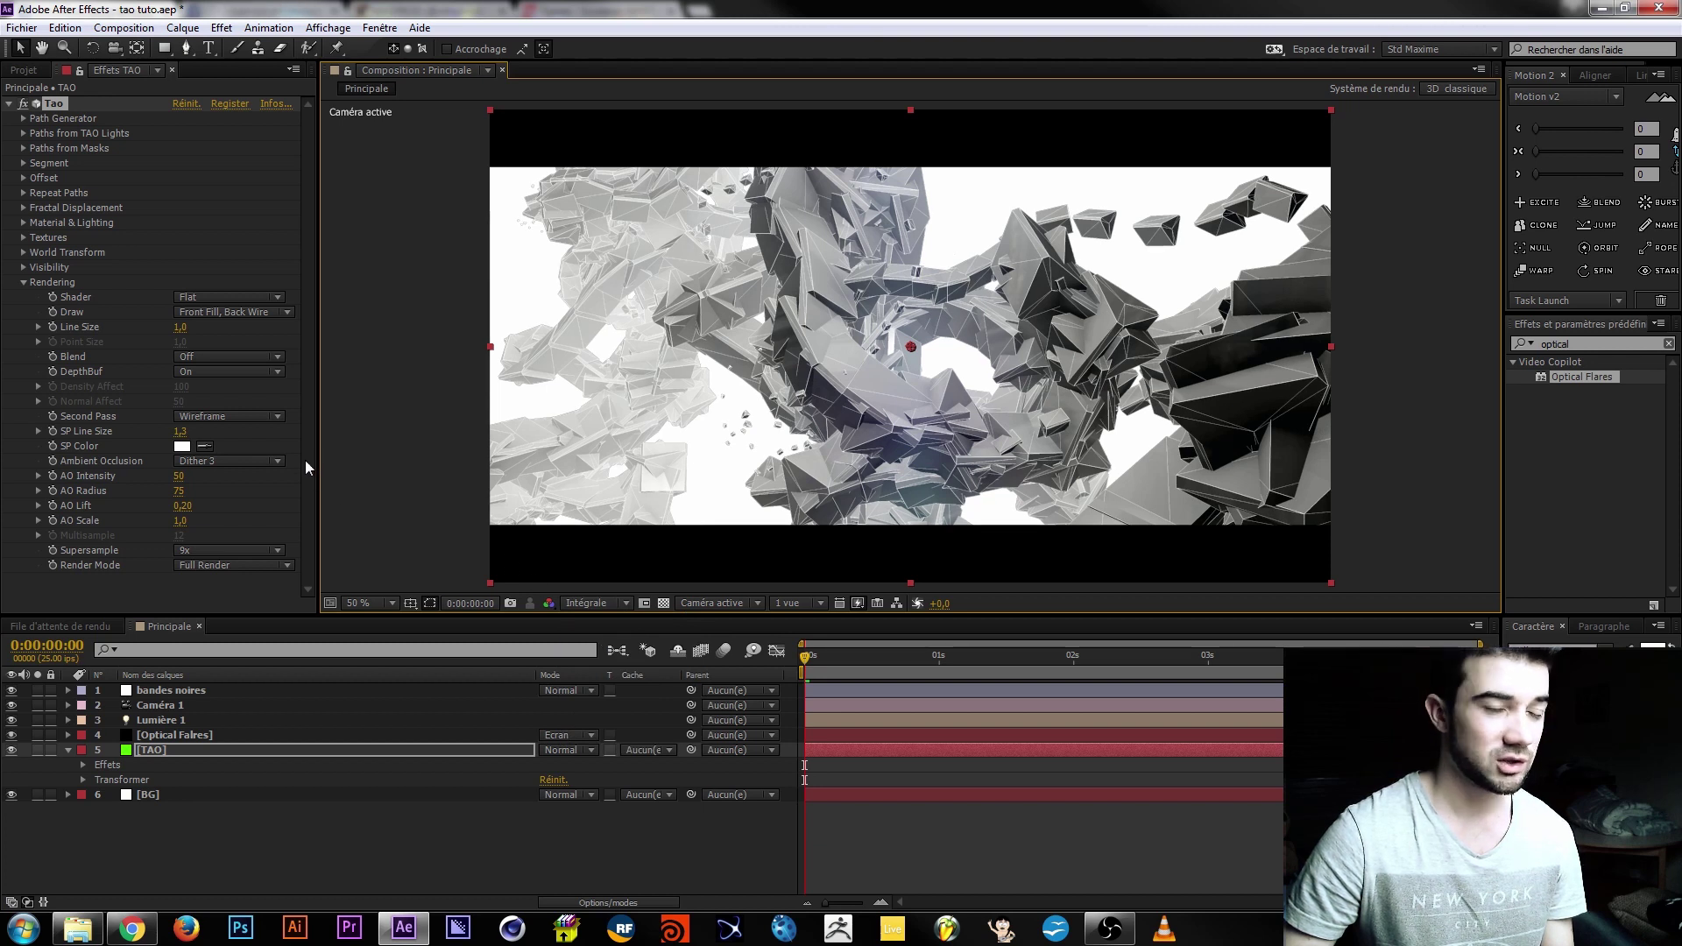
{"action": "left_click", "coordinate": [224, 550]}
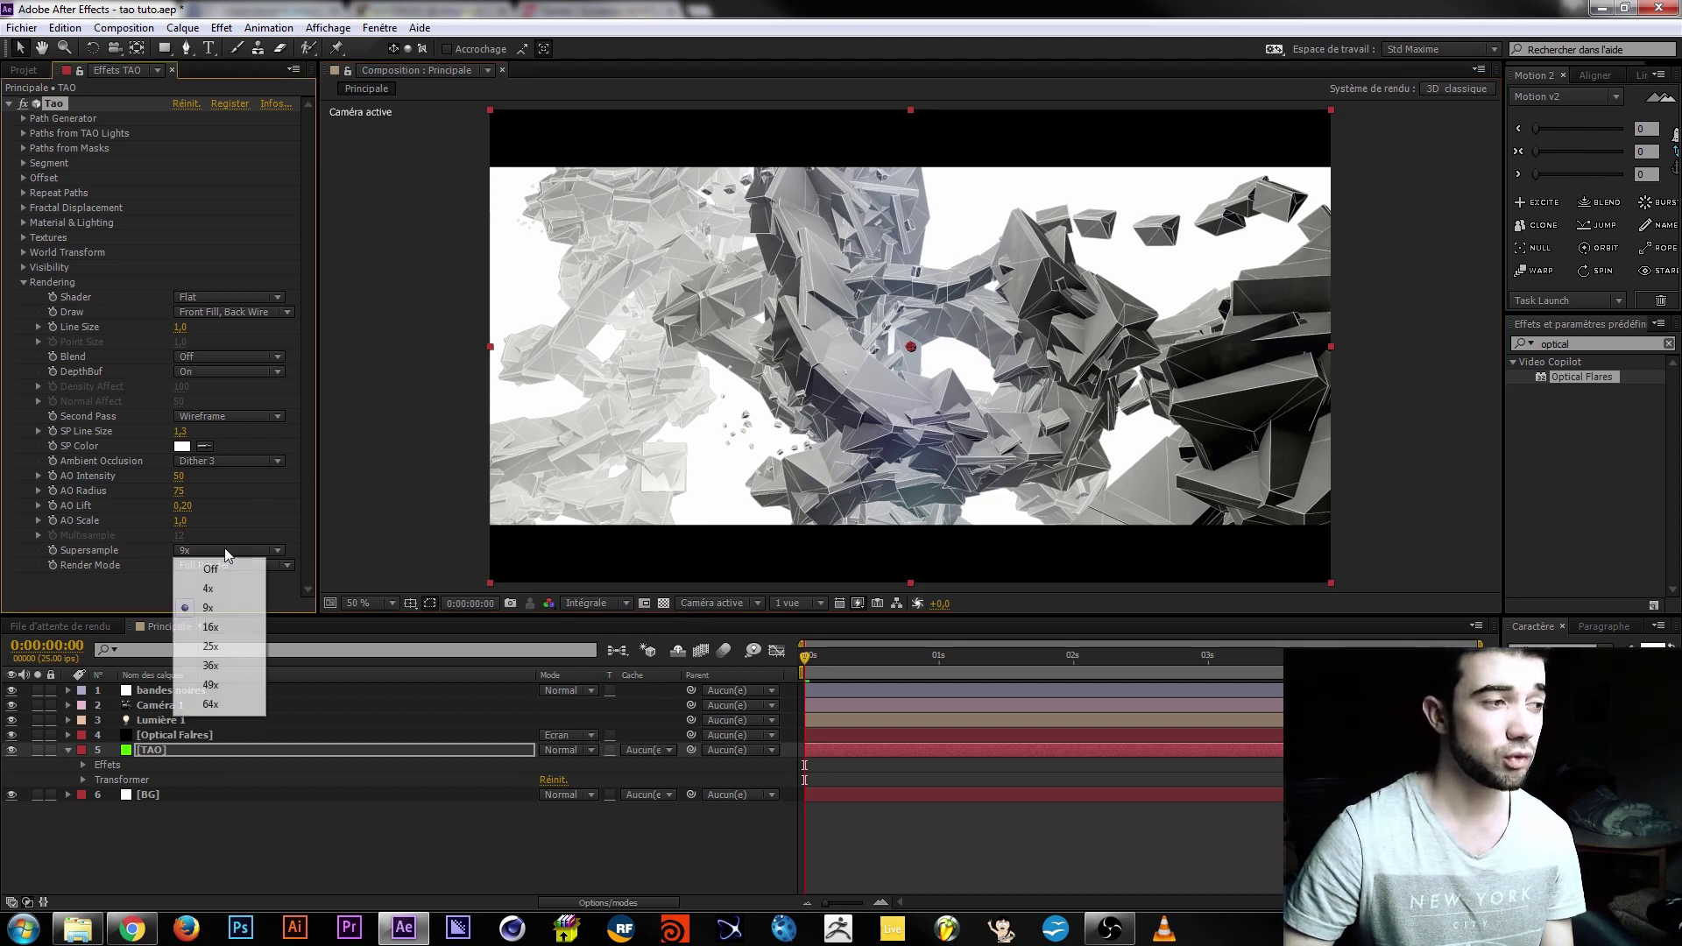
{"action": "left_click", "coordinate": [383, 498]}
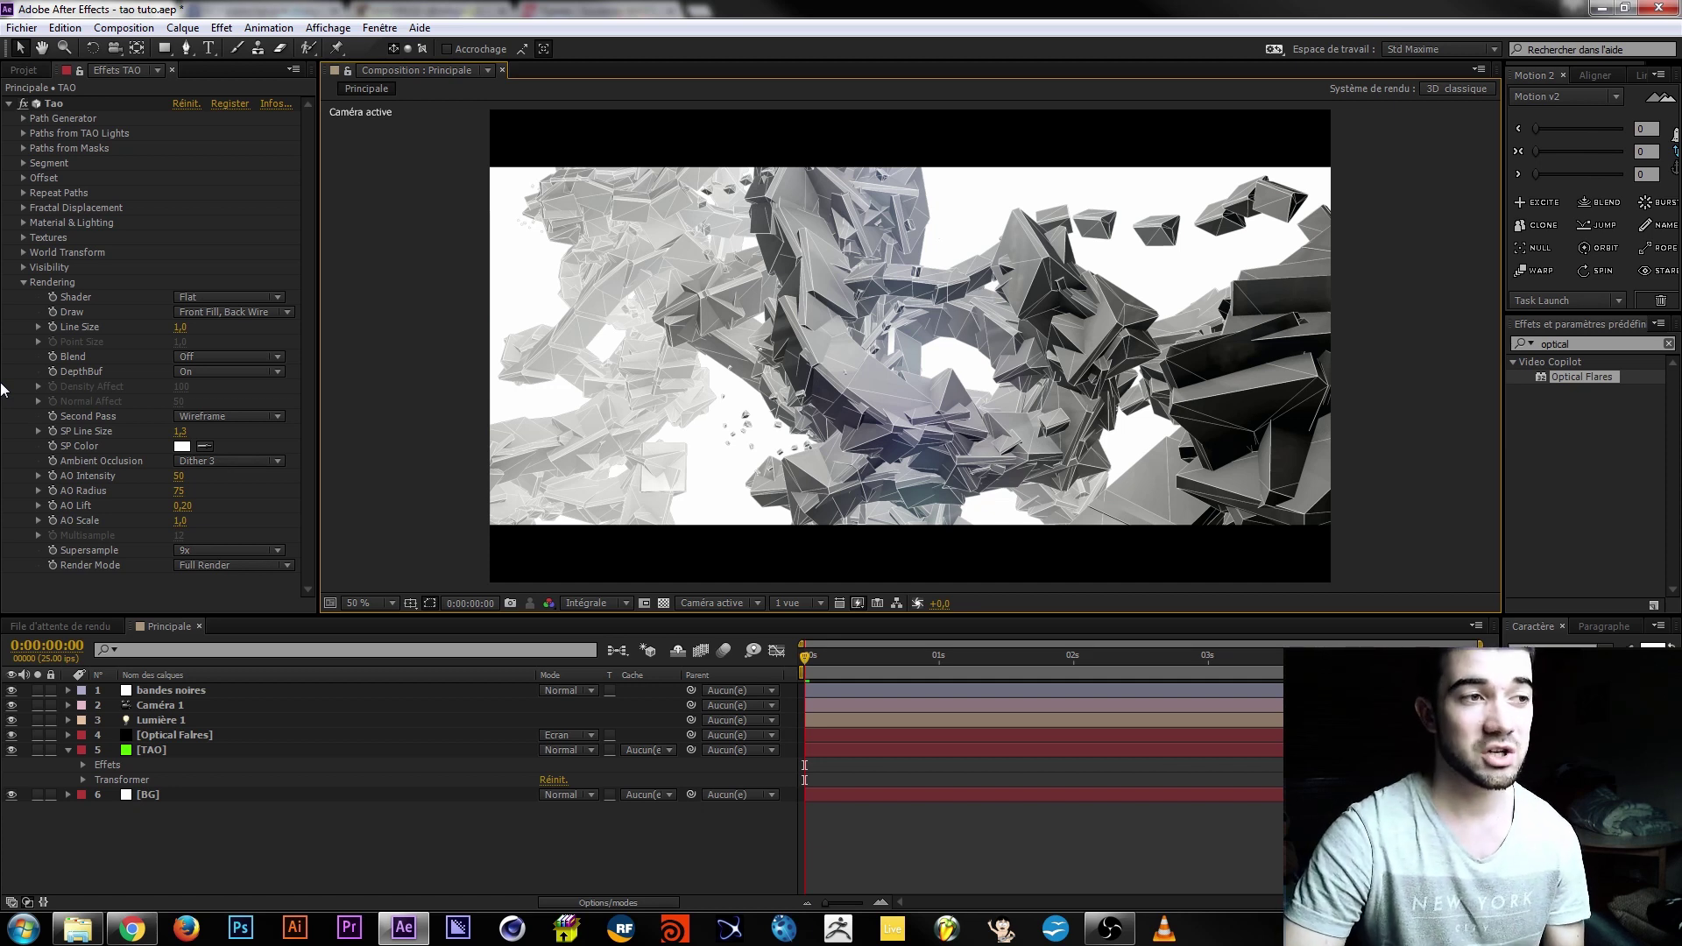
Raise Tao's Fog End distance to about 7430.
{"action": "left_click", "coordinate": [21, 268]}
{"action": "left_click_drag", "start_coordinate": [183, 327], "coordinate": [412, 298]}
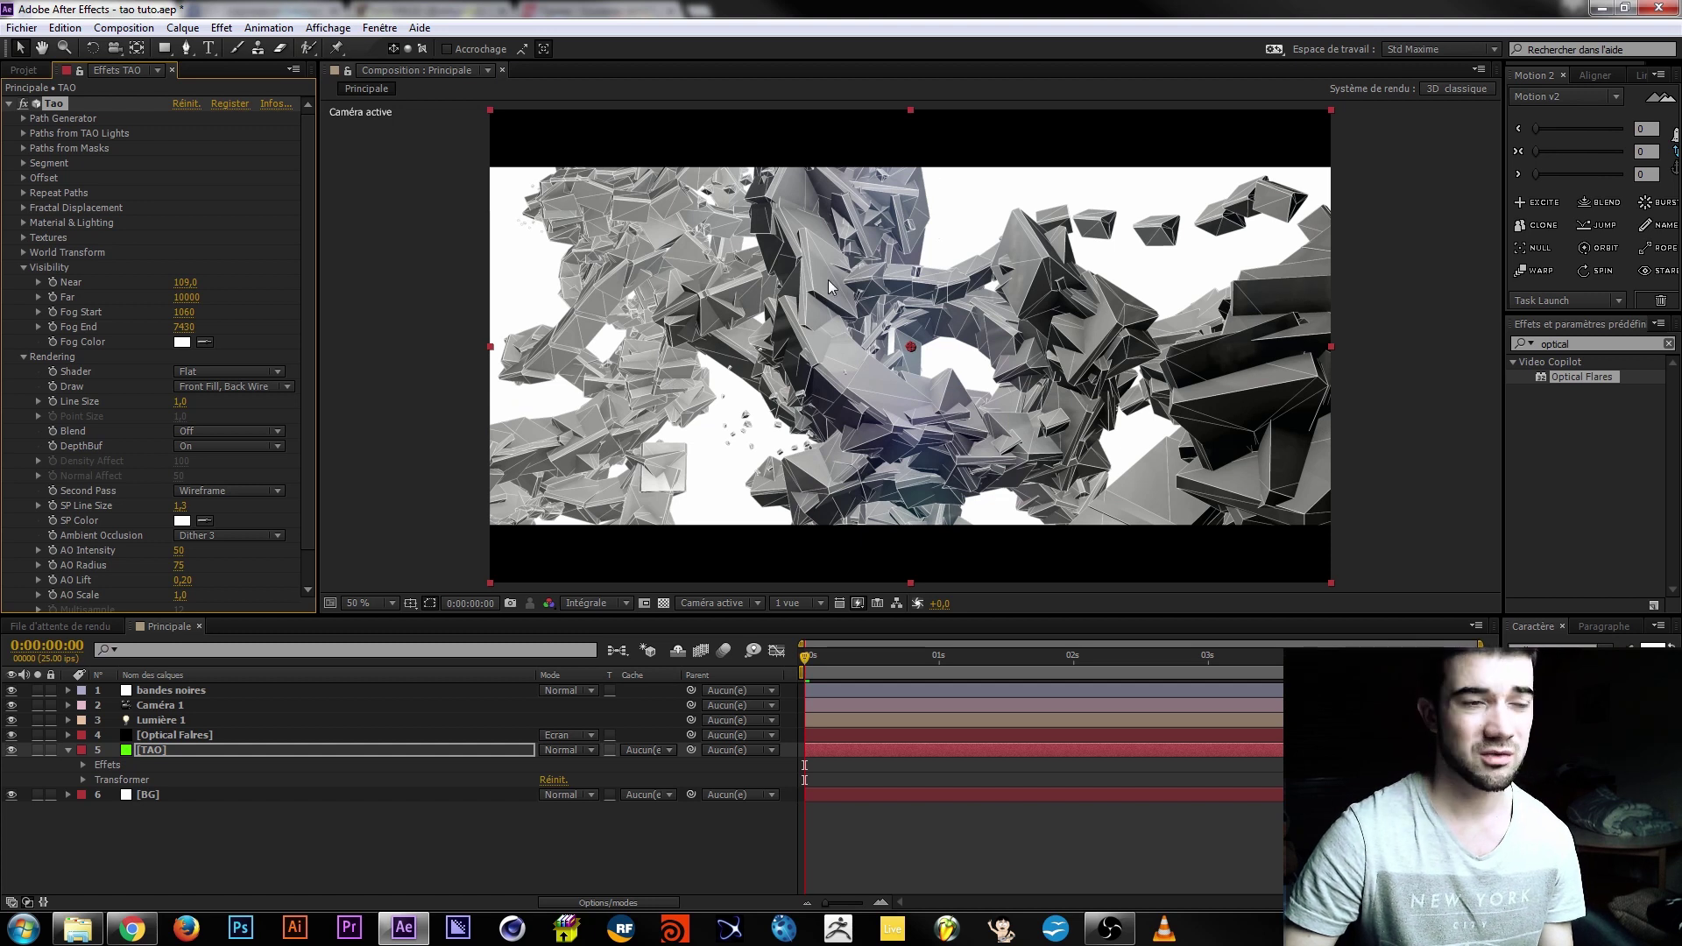
{"action": "left_click", "coordinate": [23, 357]}
{"action": "left_click", "coordinate": [23, 265]}
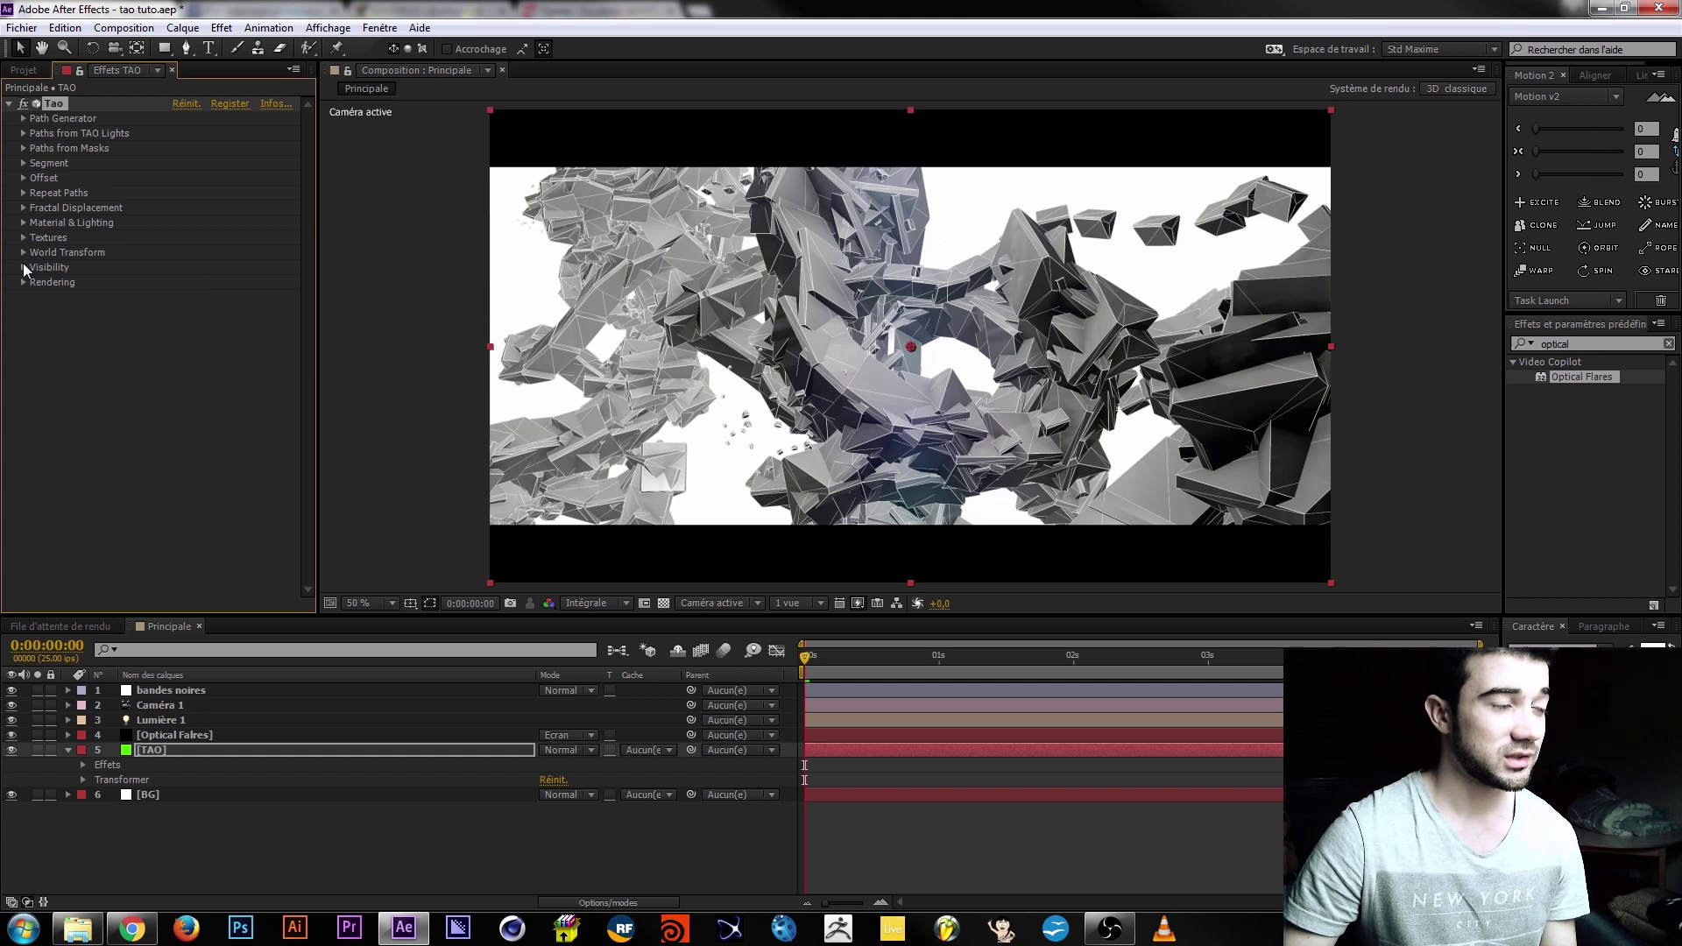
{"action": "left_click", "coordinate": [23, 282]}
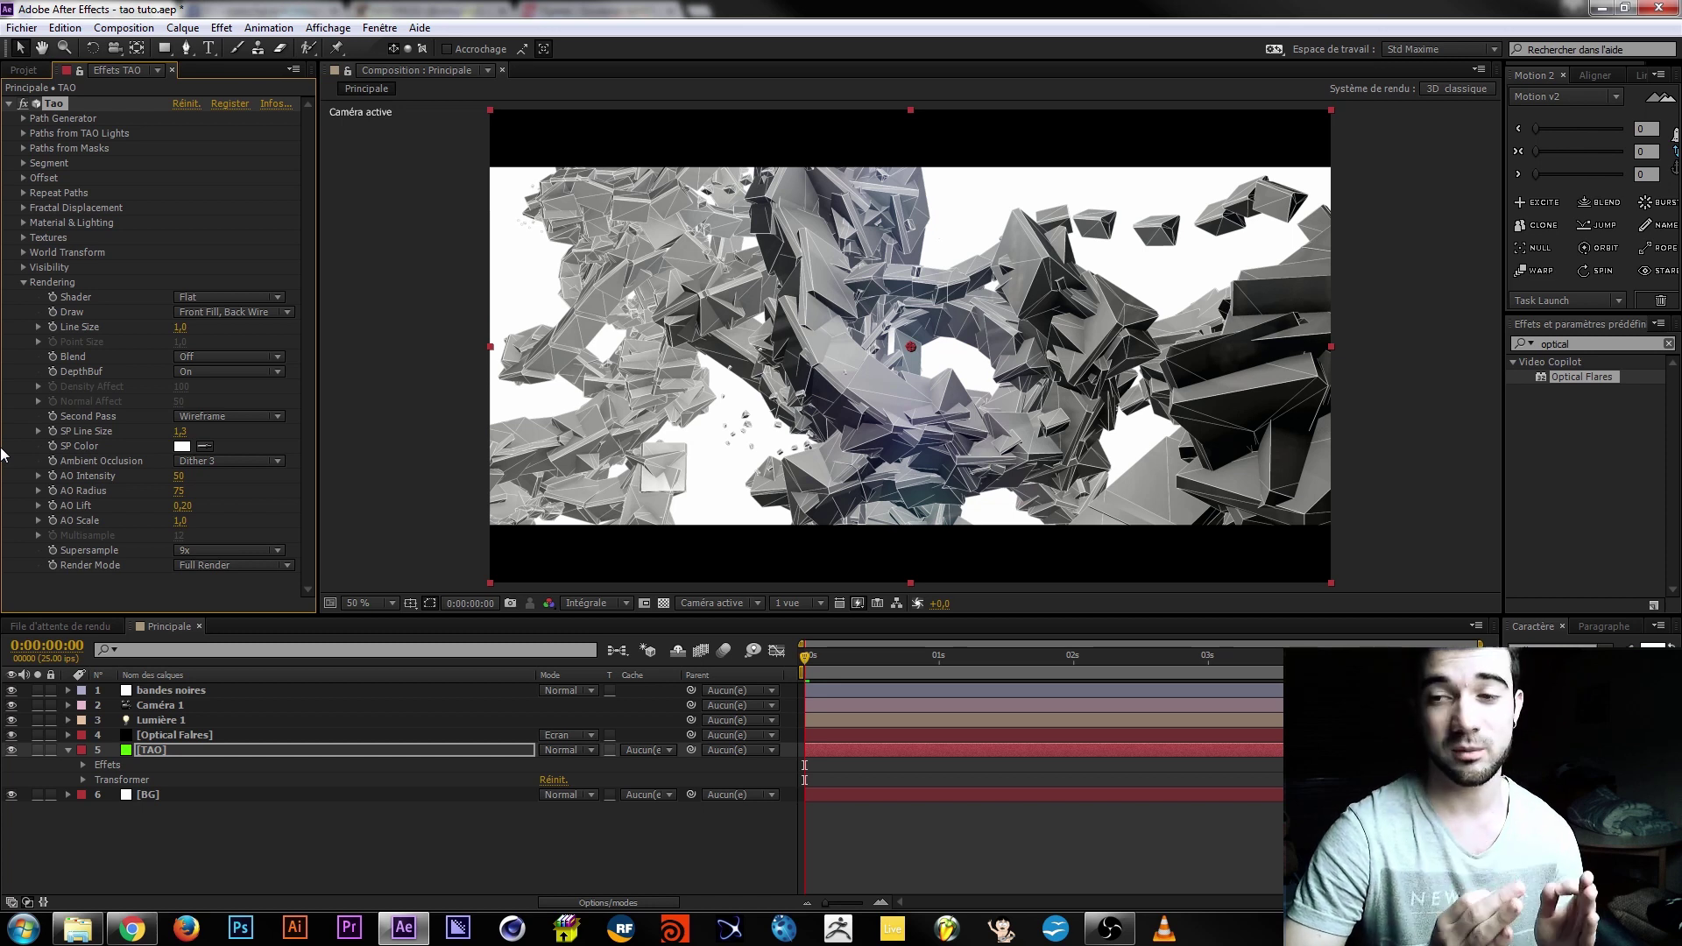
{"action": "left_click", "coordinate": [261, 313]}
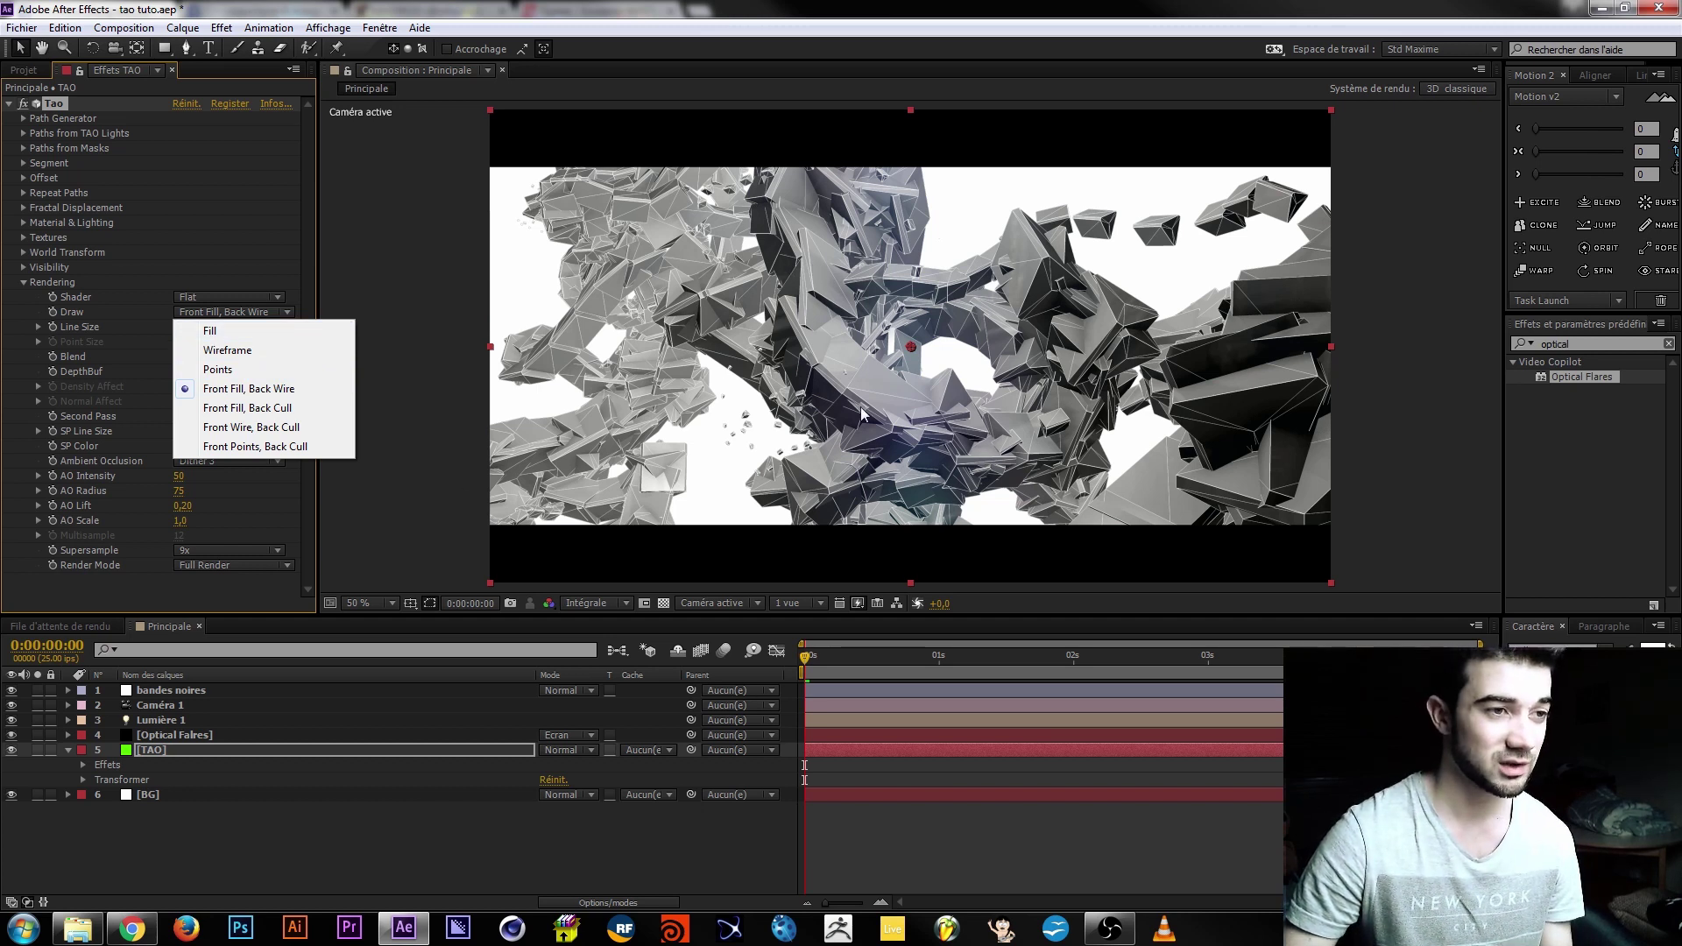
{"action": "left_click", "coordinate": [389, 377]}
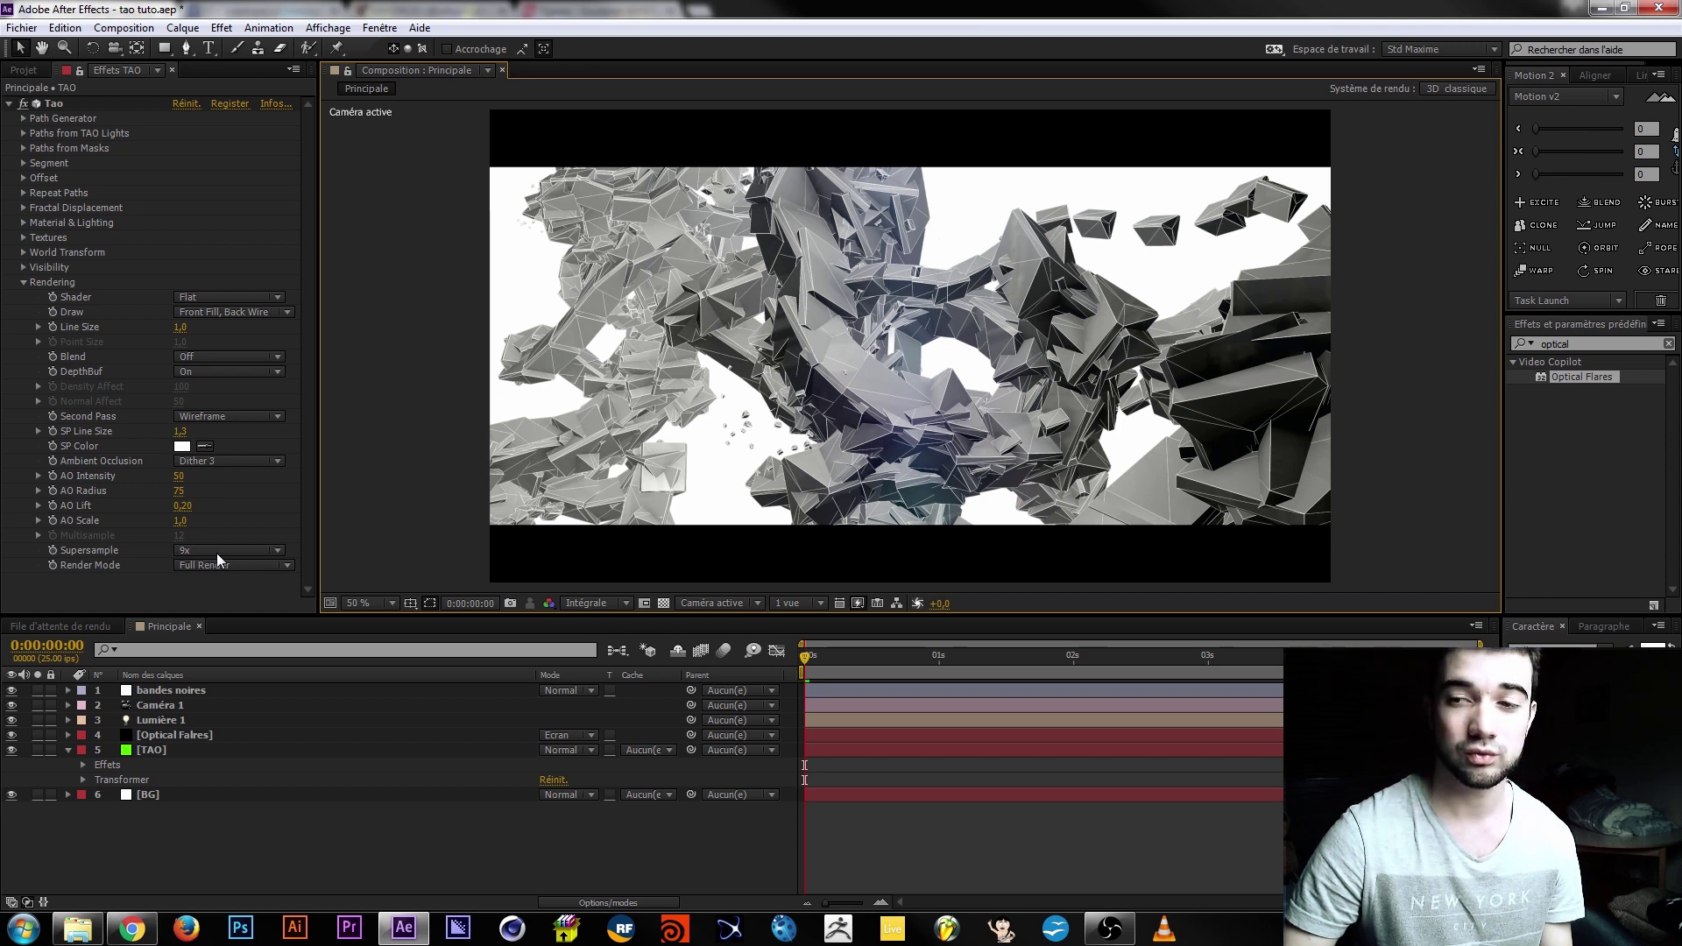
{"action": "left_click", "coordinate": [23, 283]}
Hide the bandes noires layer and add a text layer reading MHSTUTS to the composition.
{"action": "left_click", "coordinate": [11, 690]}
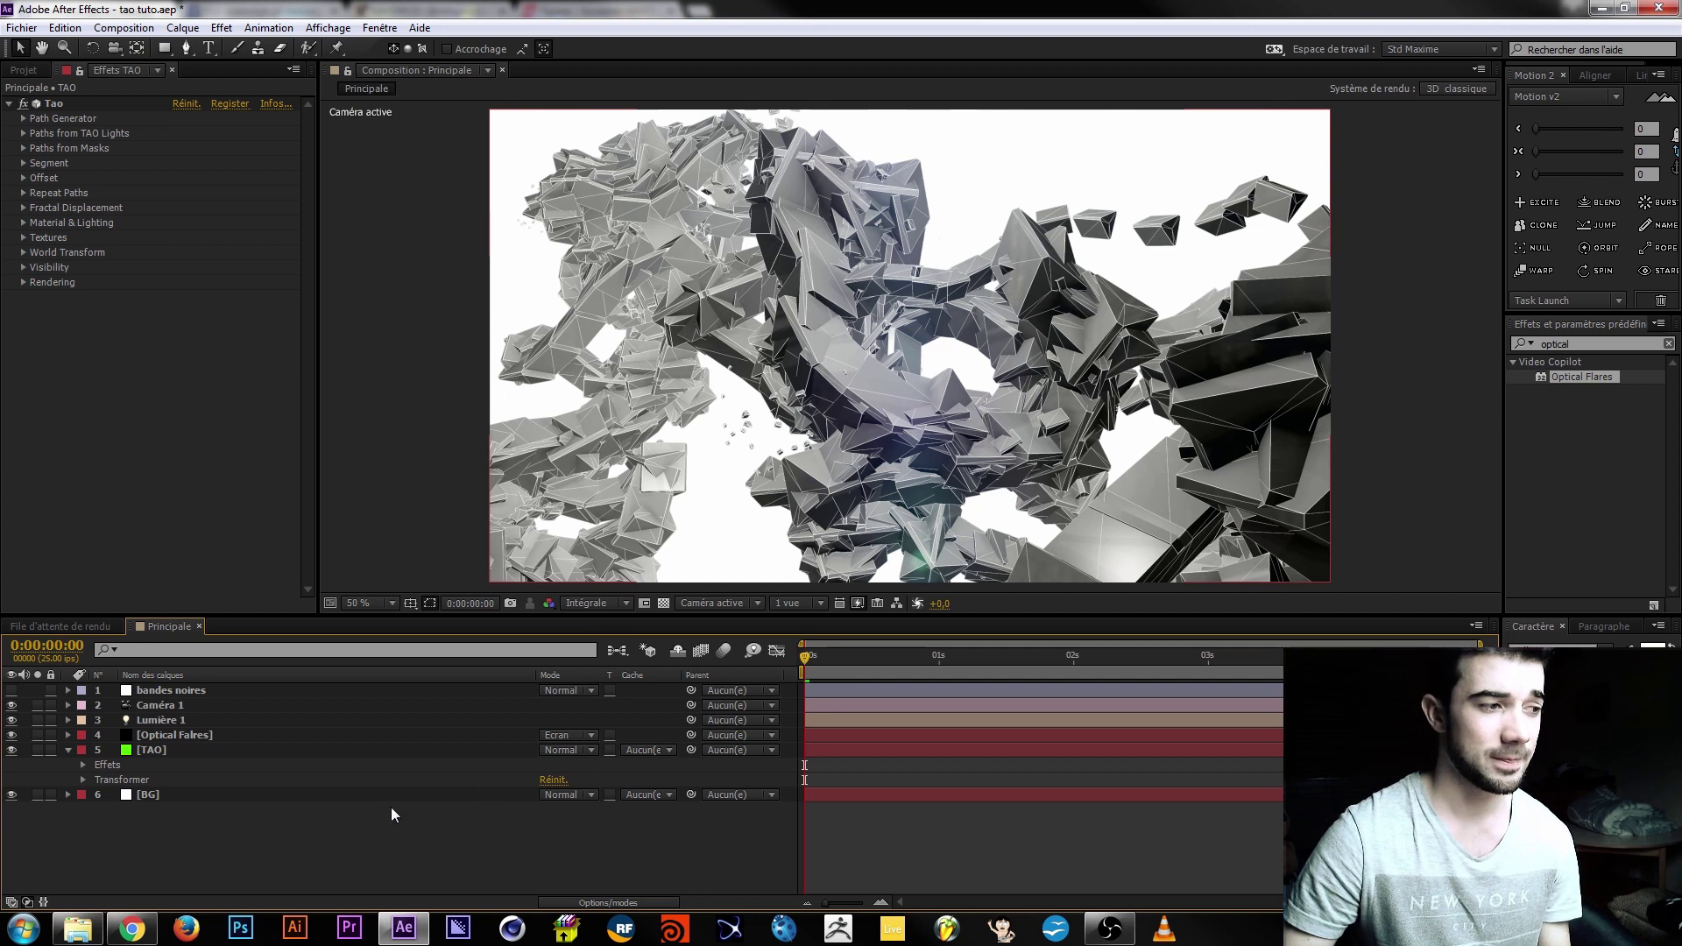
{"action": "left_click", "coordinate": [209, 48]}
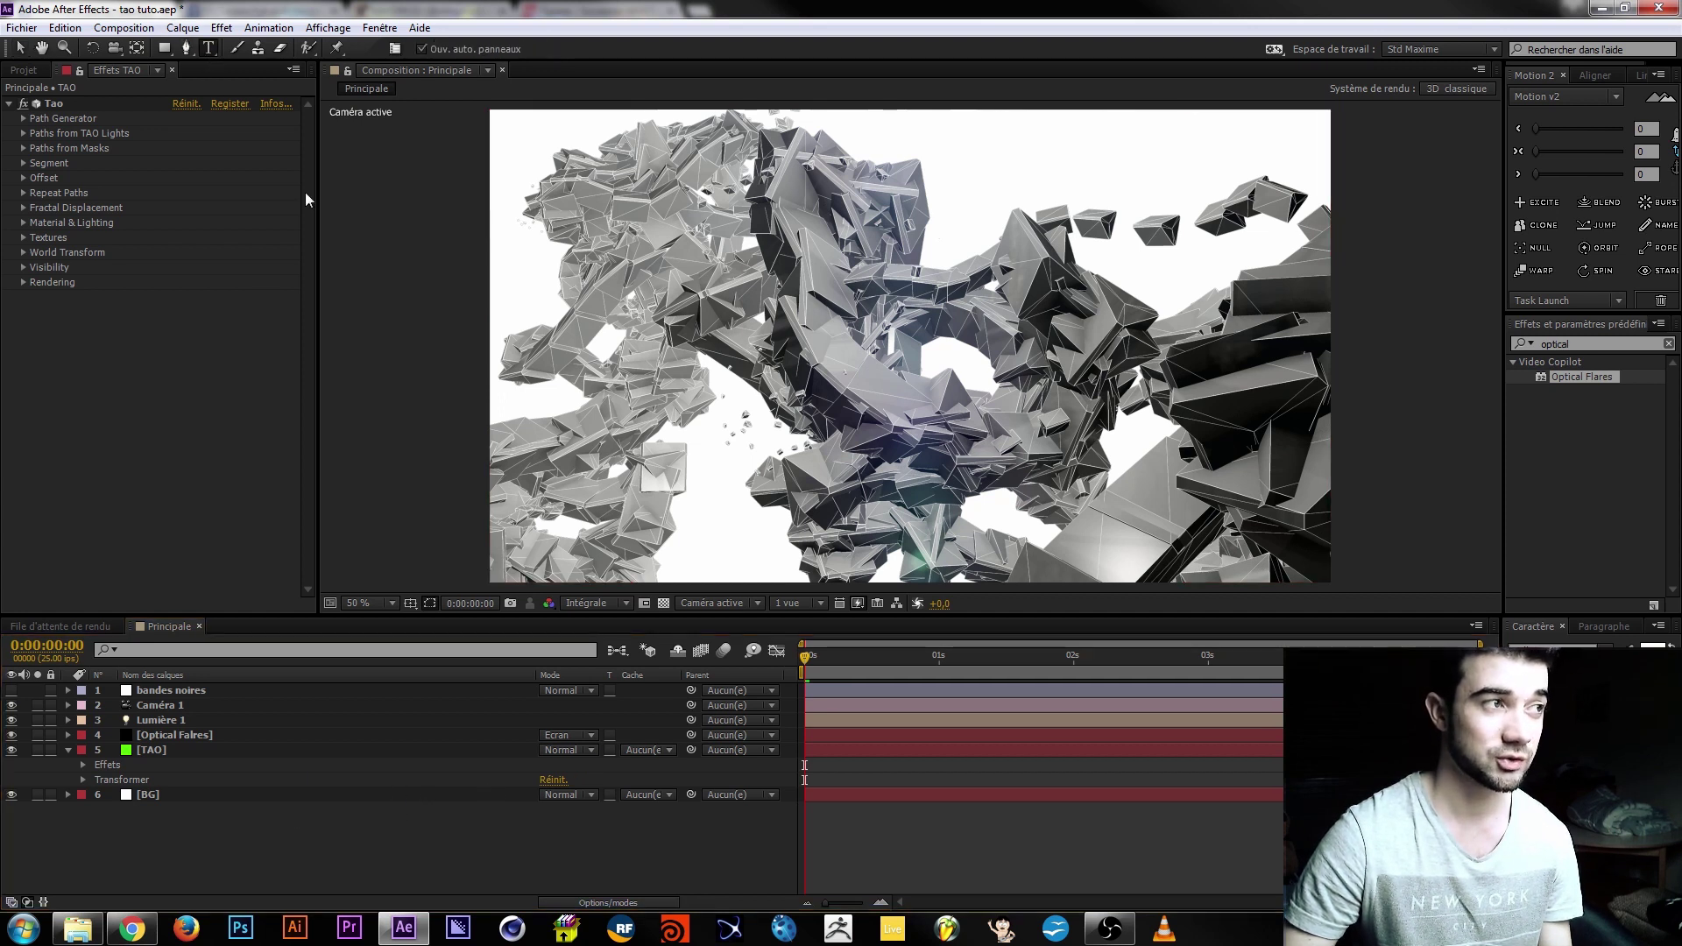
{"action": "left_click", "coordinate": [757, 367]}
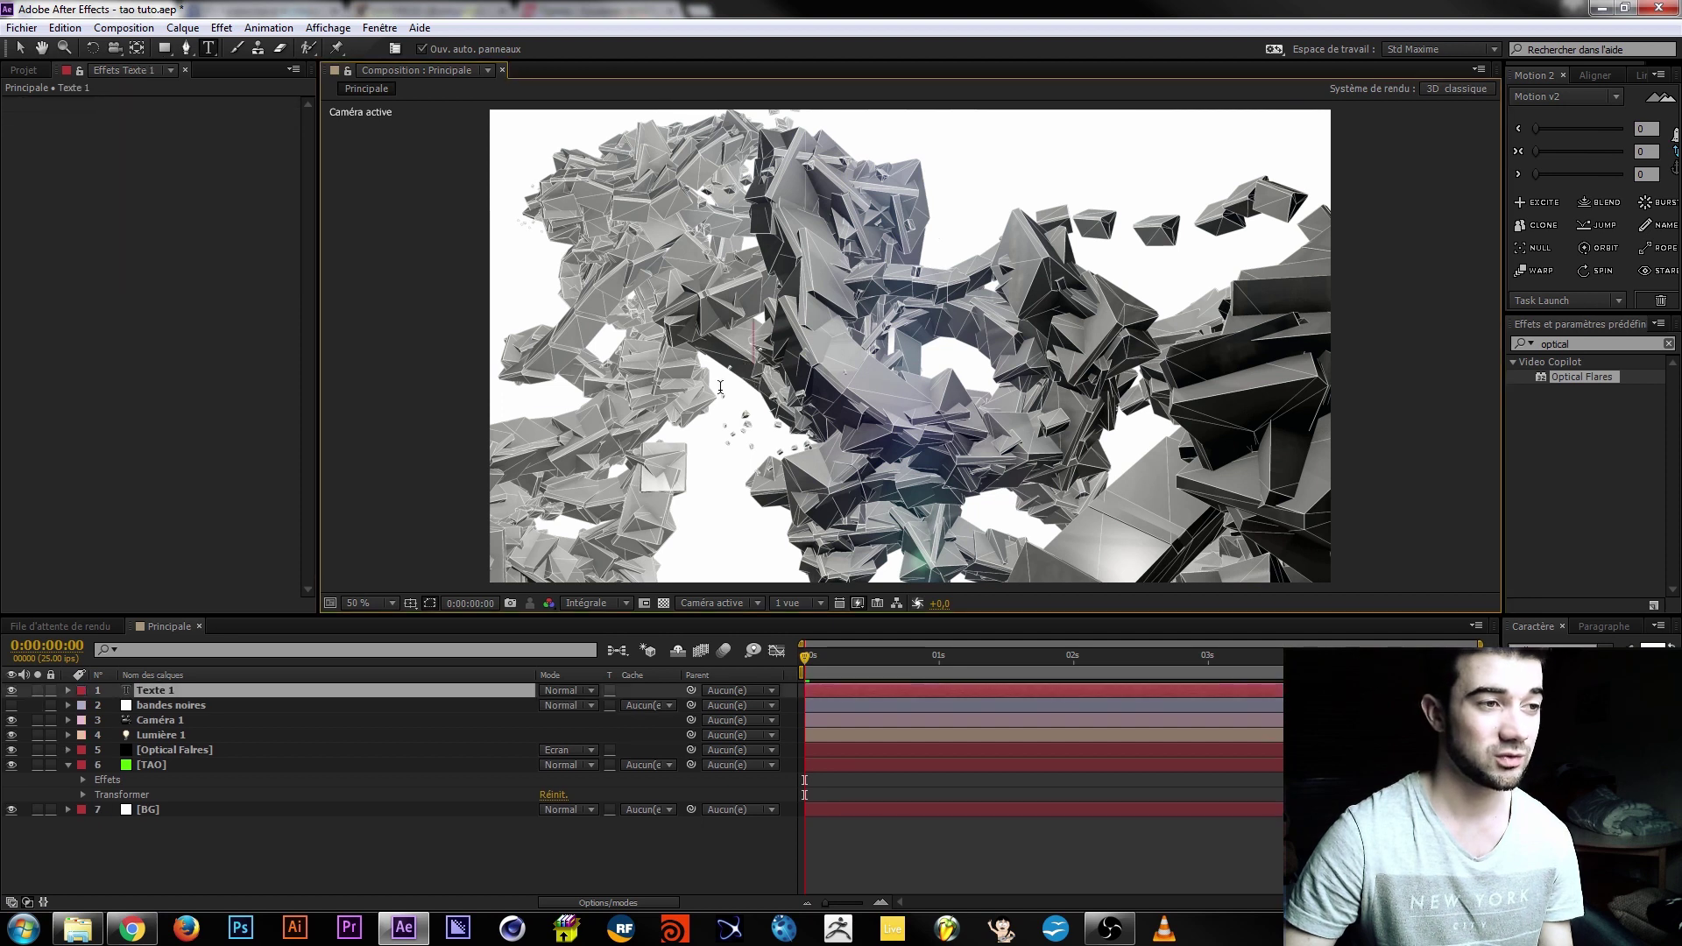
{"action": "type", "text": "MHSTUTS"}
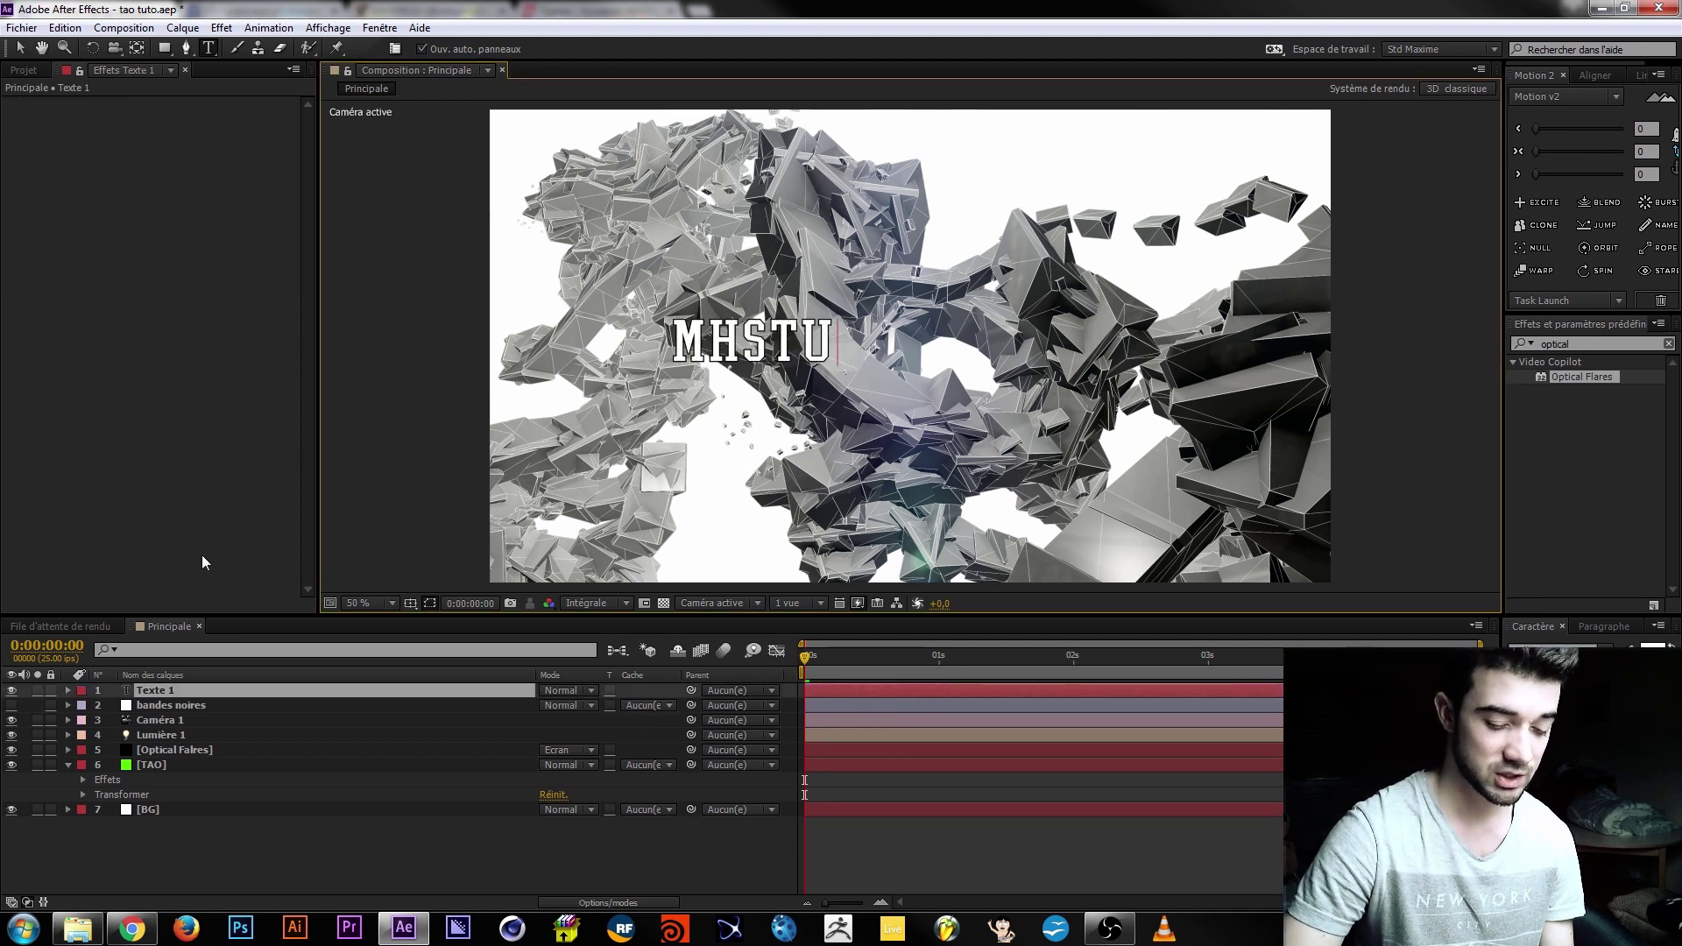
{"action": "left_click", "coordinate": [18, 49]}
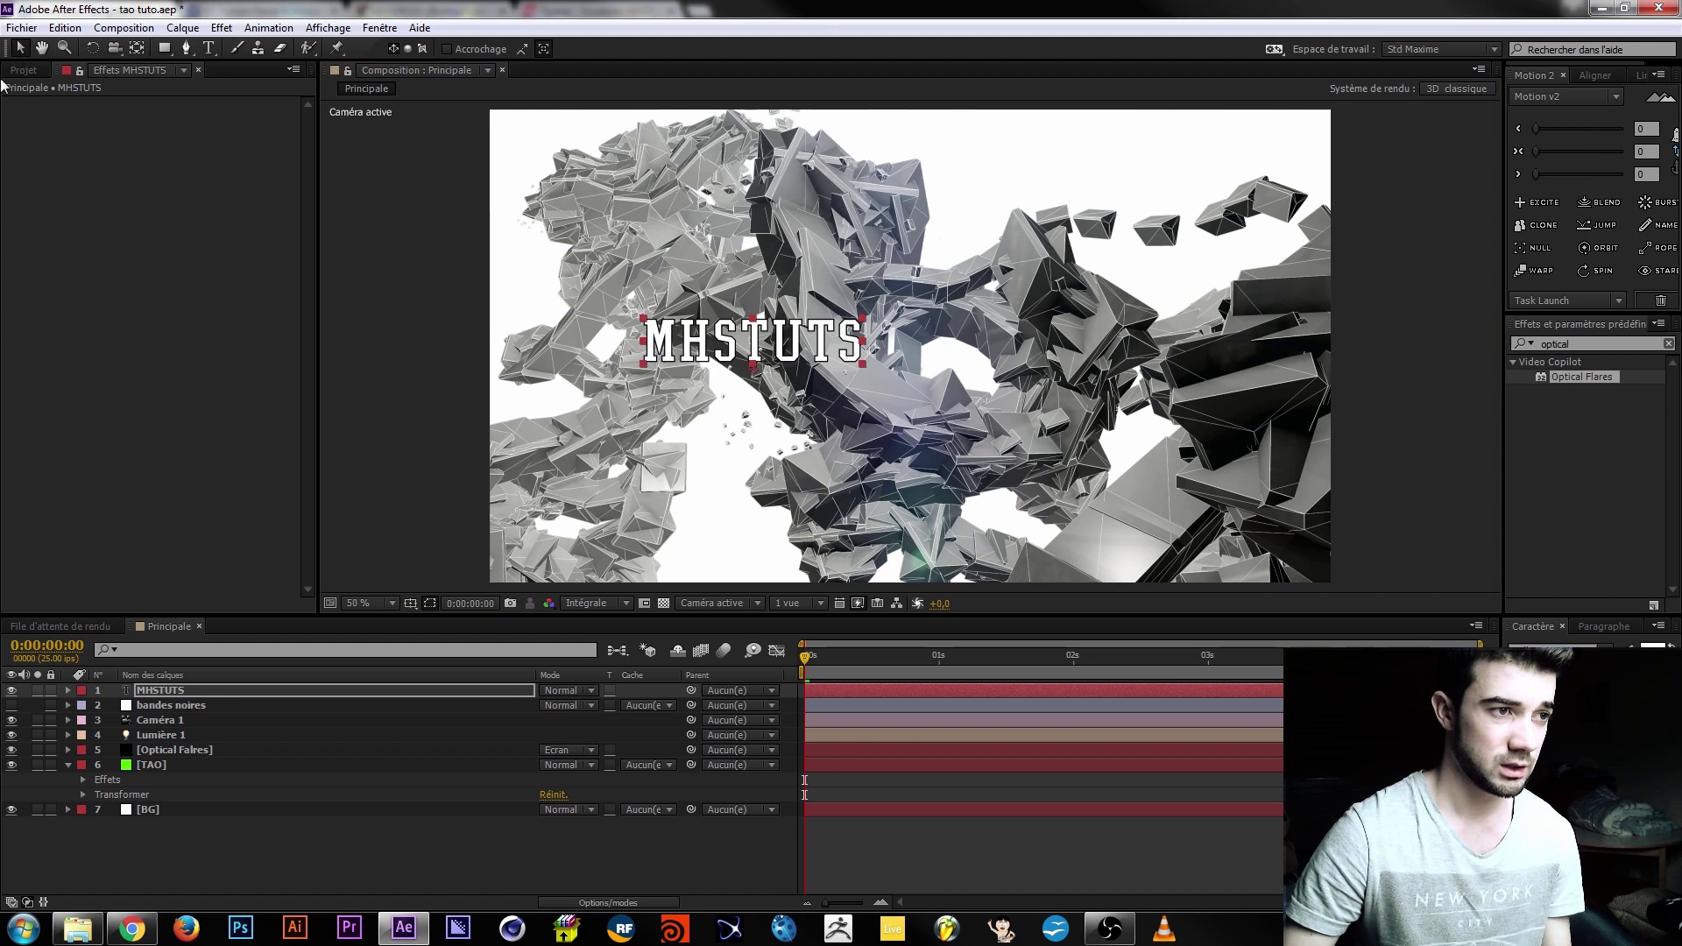
Centre the MHSTUTS layer's anchor point on its text and centre the layer in the composition.
{"action": "key", "text": "ctrl+alt+Home"}
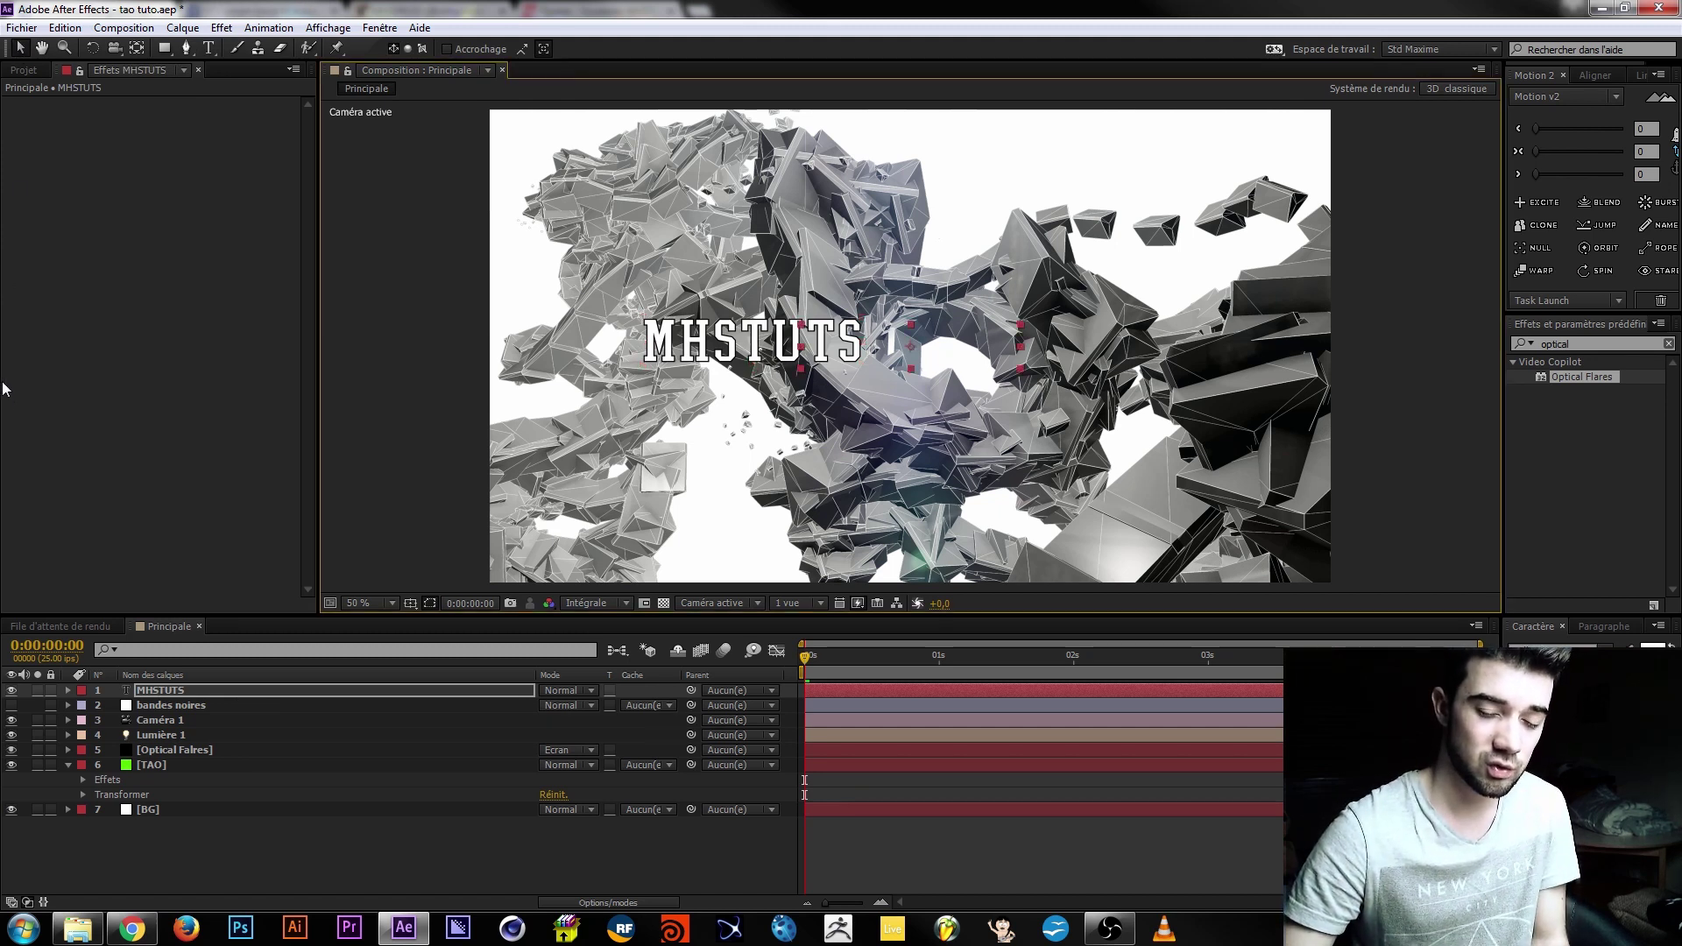
{"action": "key", "text": "ctrl+Home"}
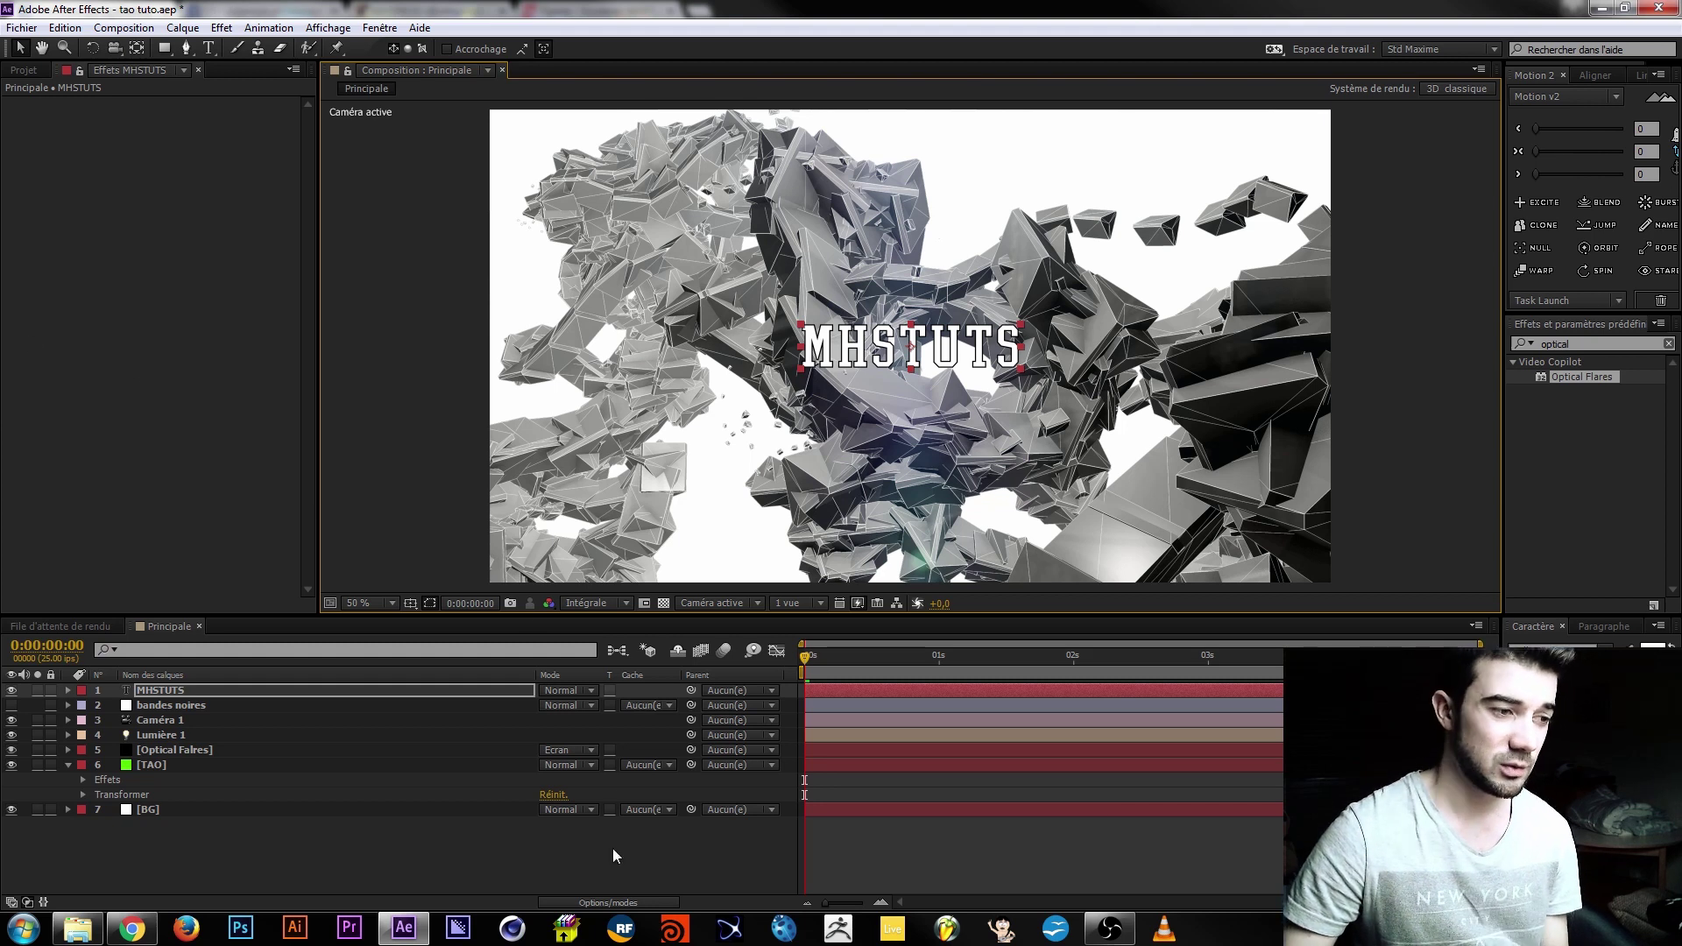
Make the MHSTUTS text a 3D layer and move it below Caméra 1 in the layer order.
{"action": "left_click", "coordinate": [576, 900]}
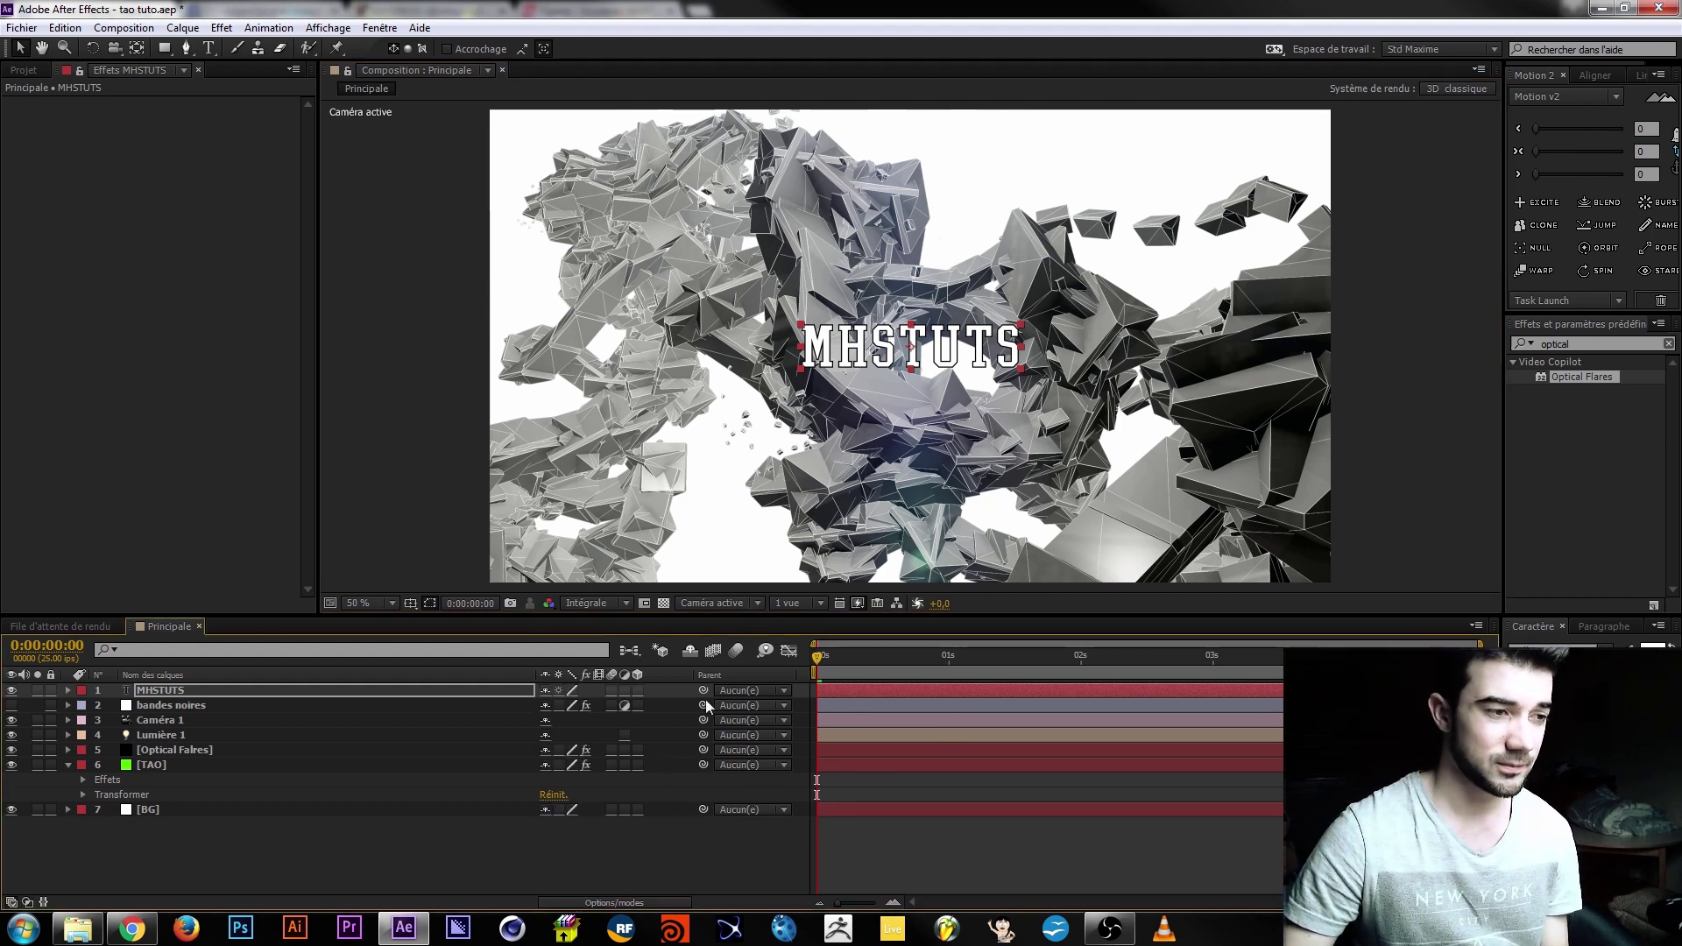
{"action": "left_click", "coordinate": [635, 688]}
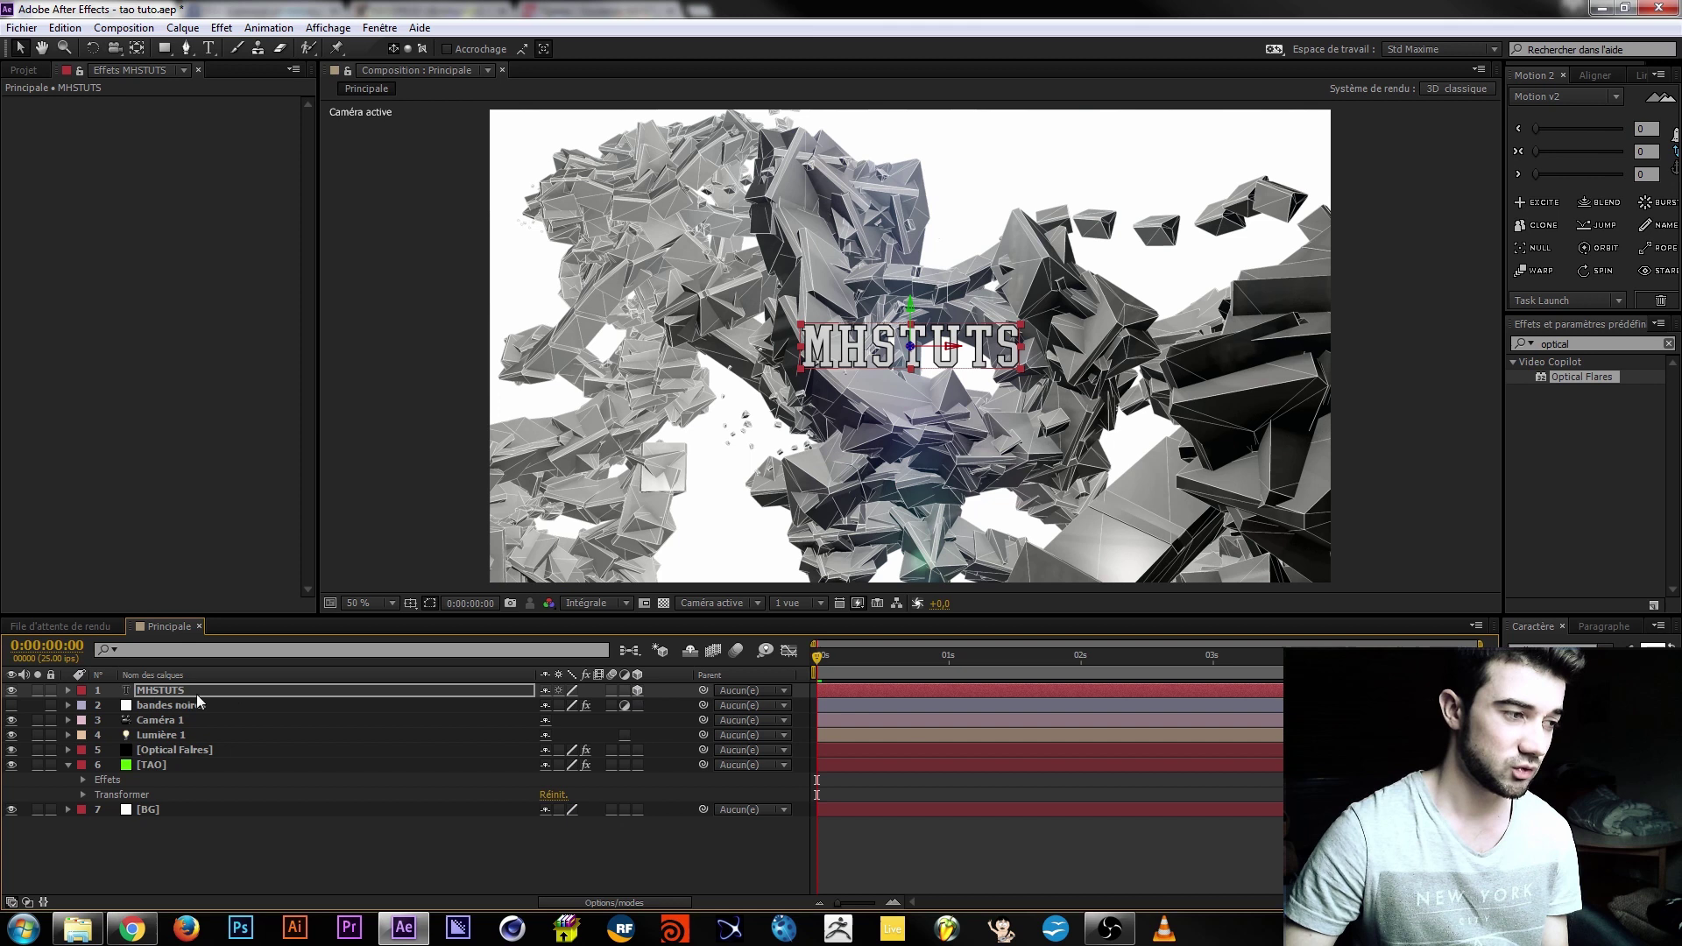
{"action": "mouse_move", "coordinate": [194, 696]}
{"action": "left_mouse_down"}
{"action": "mouse_move", "coordinate": [198, 725]}
{"action": "mouse_move", "coordinate": [181, 725]}
{"action": "left_mouse_up"}
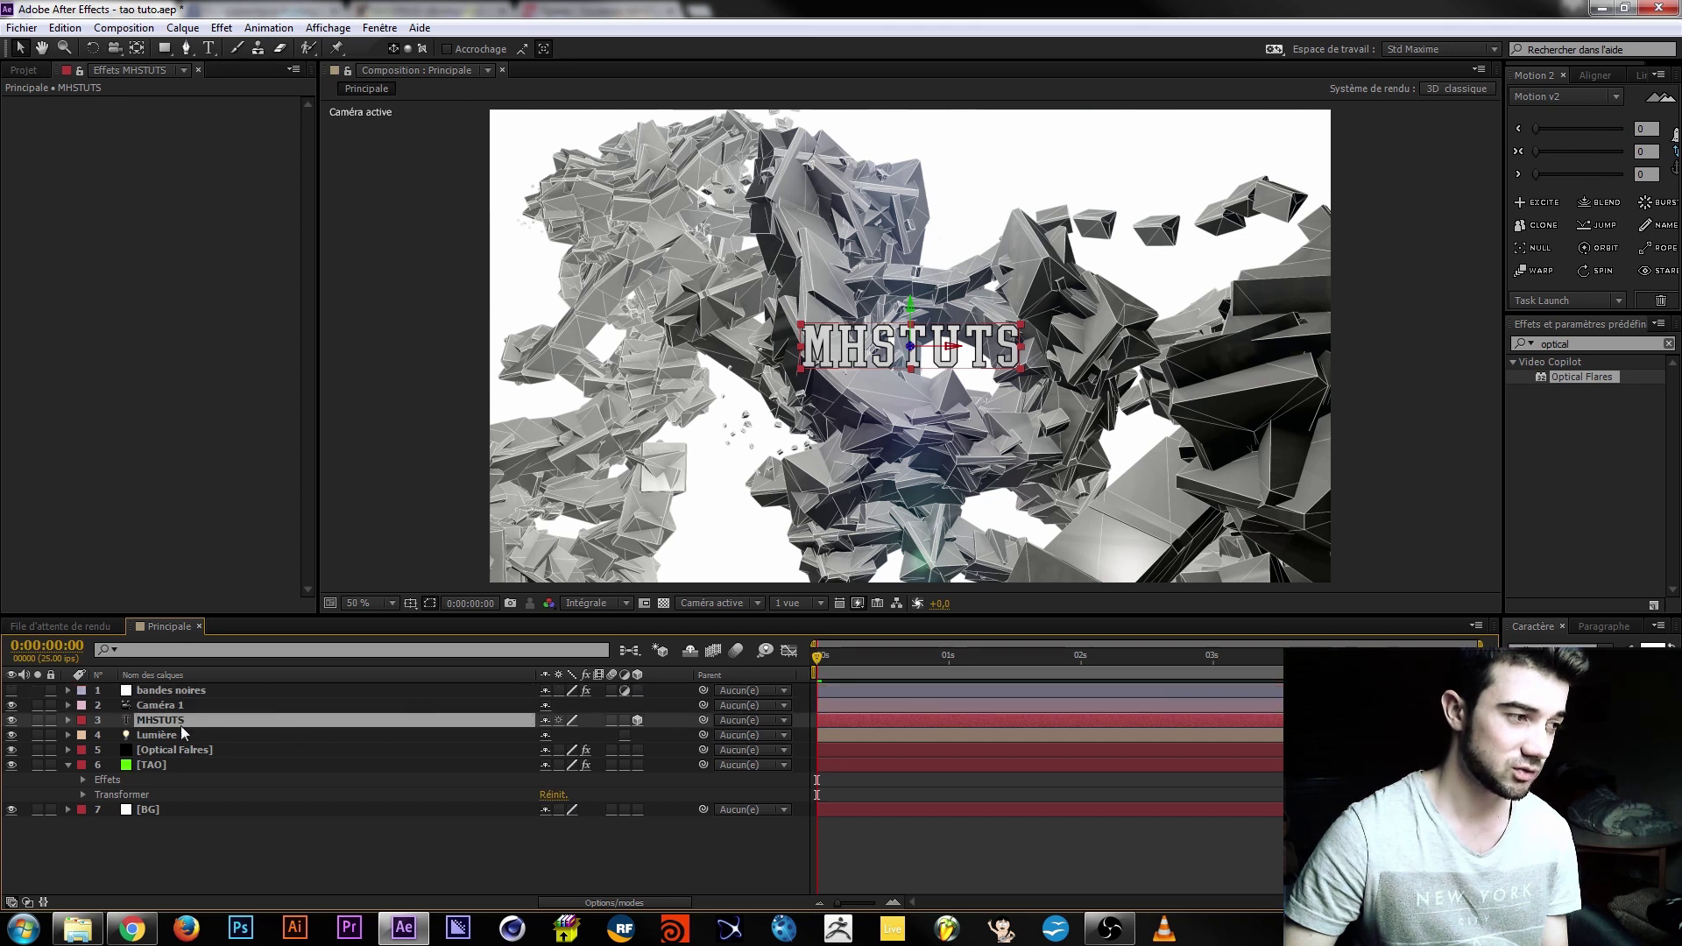
Turn off shadow acceptance and light usage in the MHSTUTS layer's surface options.
{"action": "left_click", "coordinate": [68, 720]}
{"action": "left_click", "coordinate": [81, 766]}
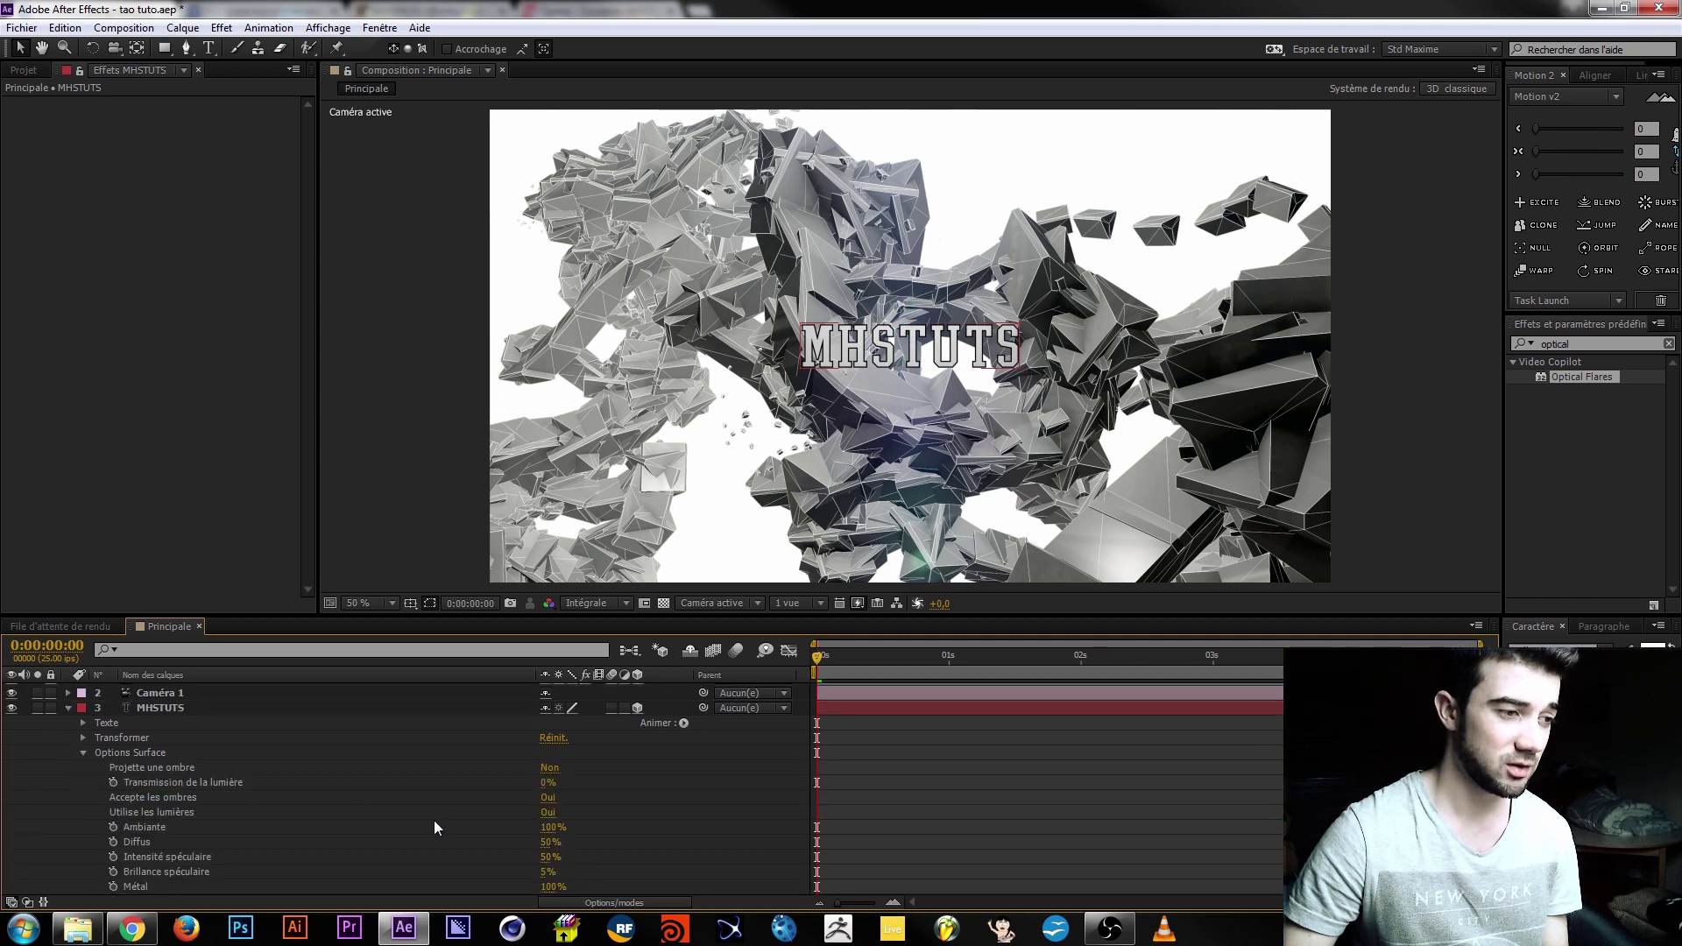
{"action": "left_click", "coordinate": [548, 798]}
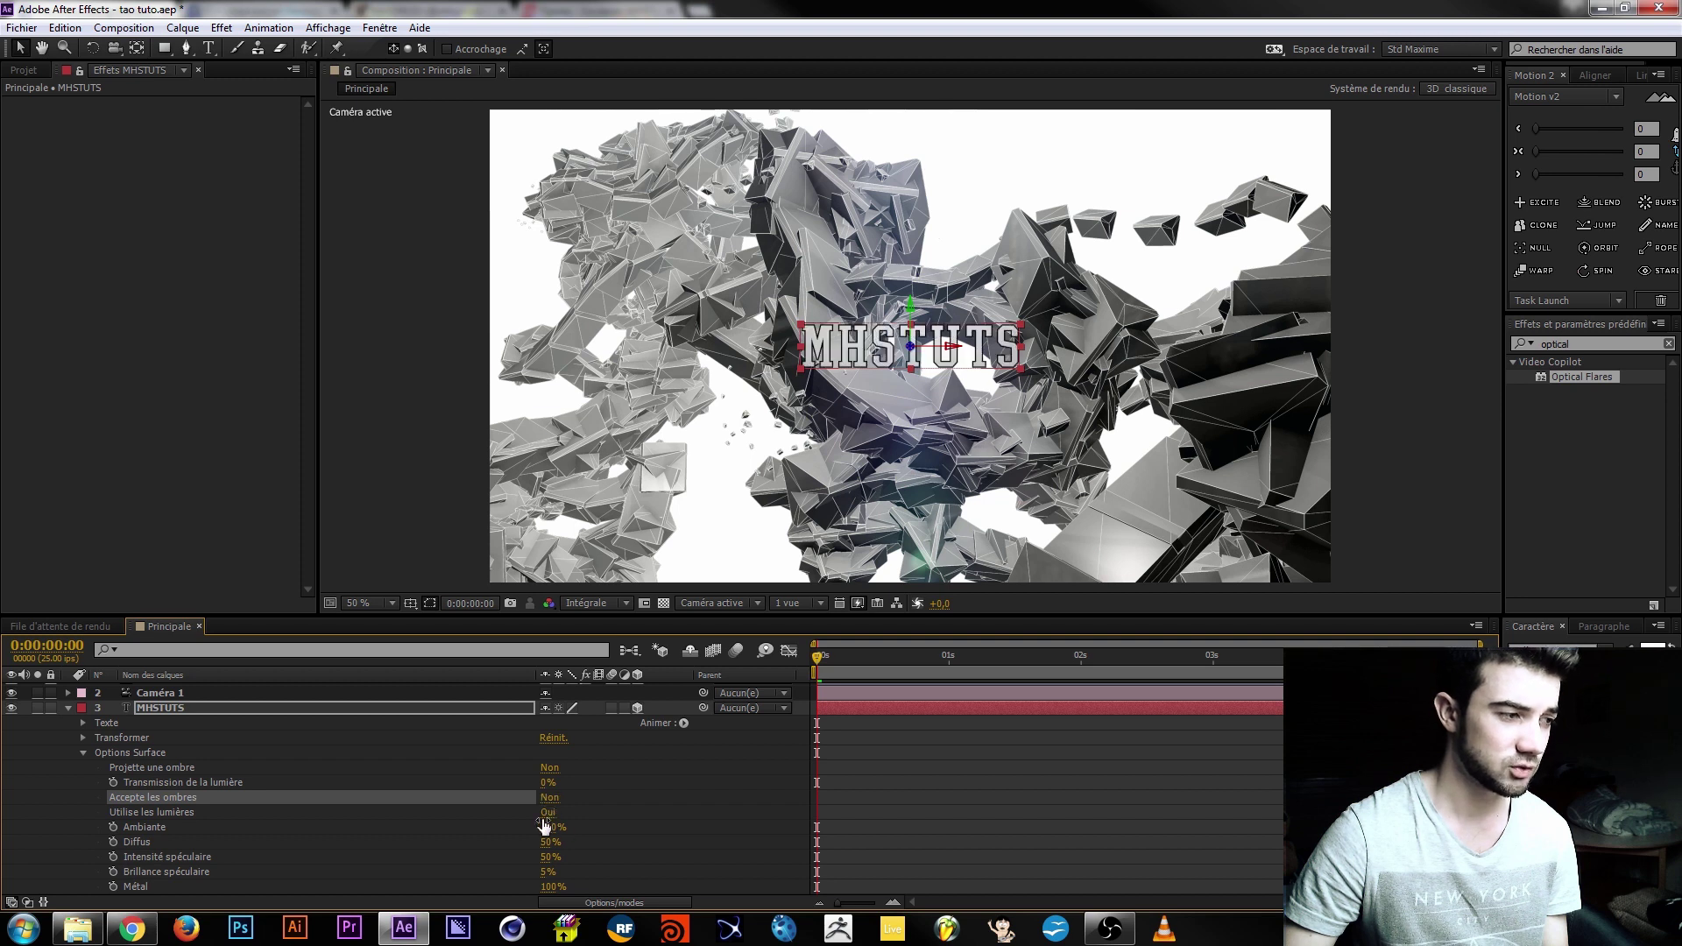
{"action": "left_click", "coordinate": [547, 812]}
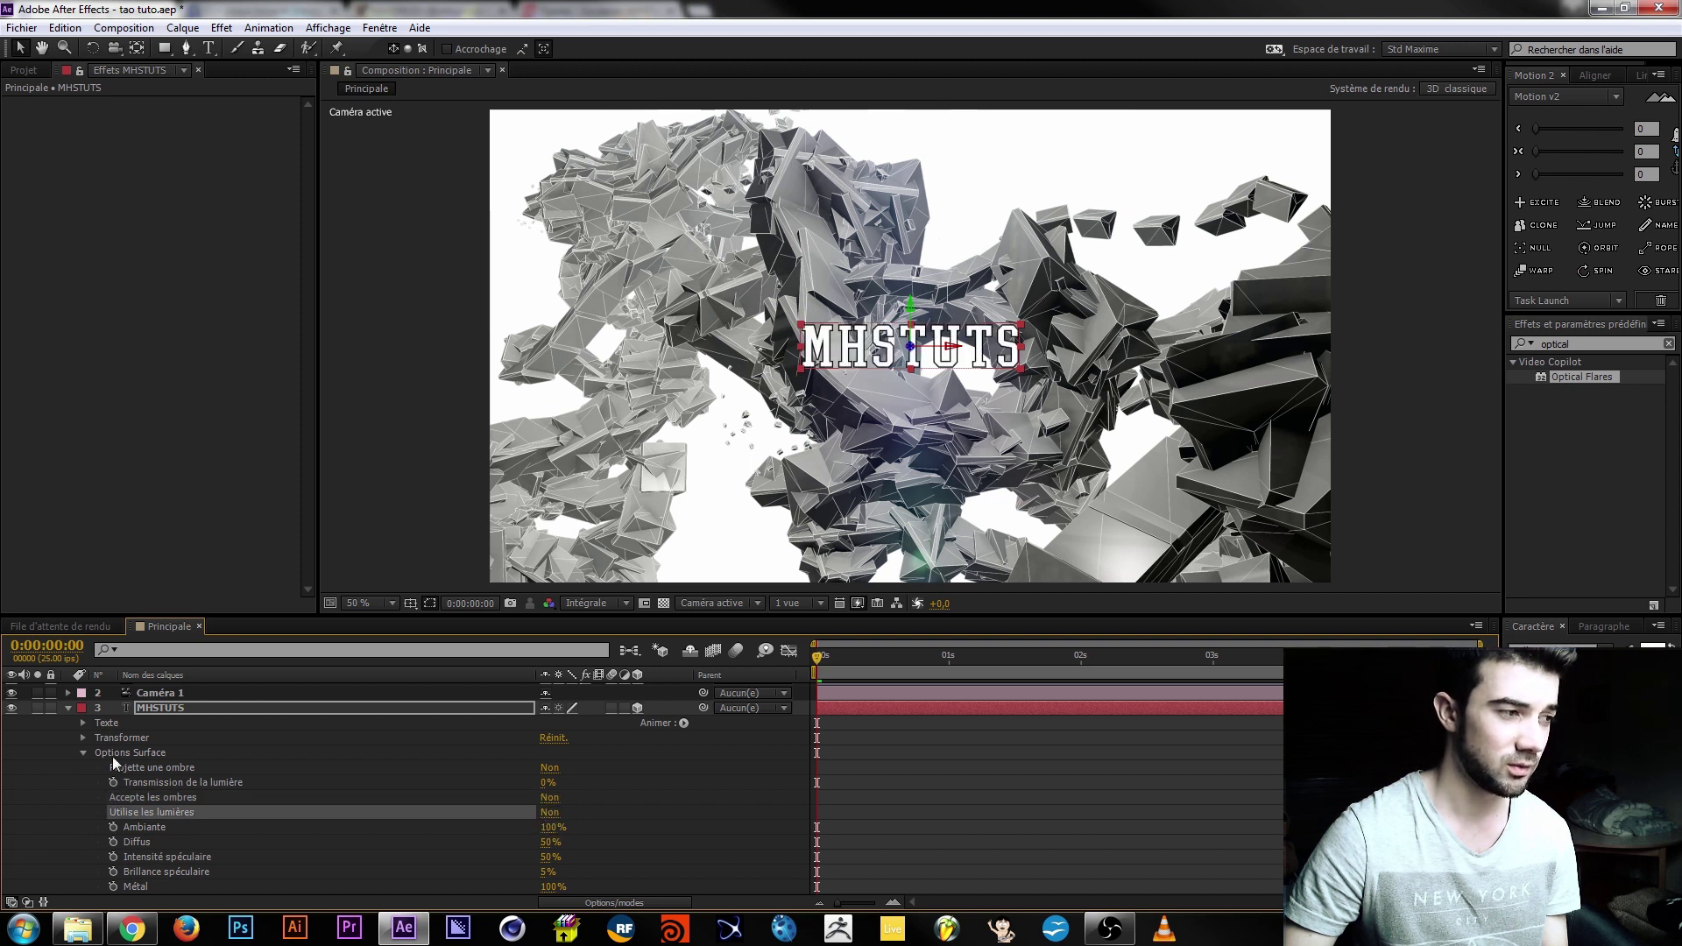
{"action": "left_click", "coordinate": [69, 708]}
{"action": "left_click", "coordinate": [309, 843]}
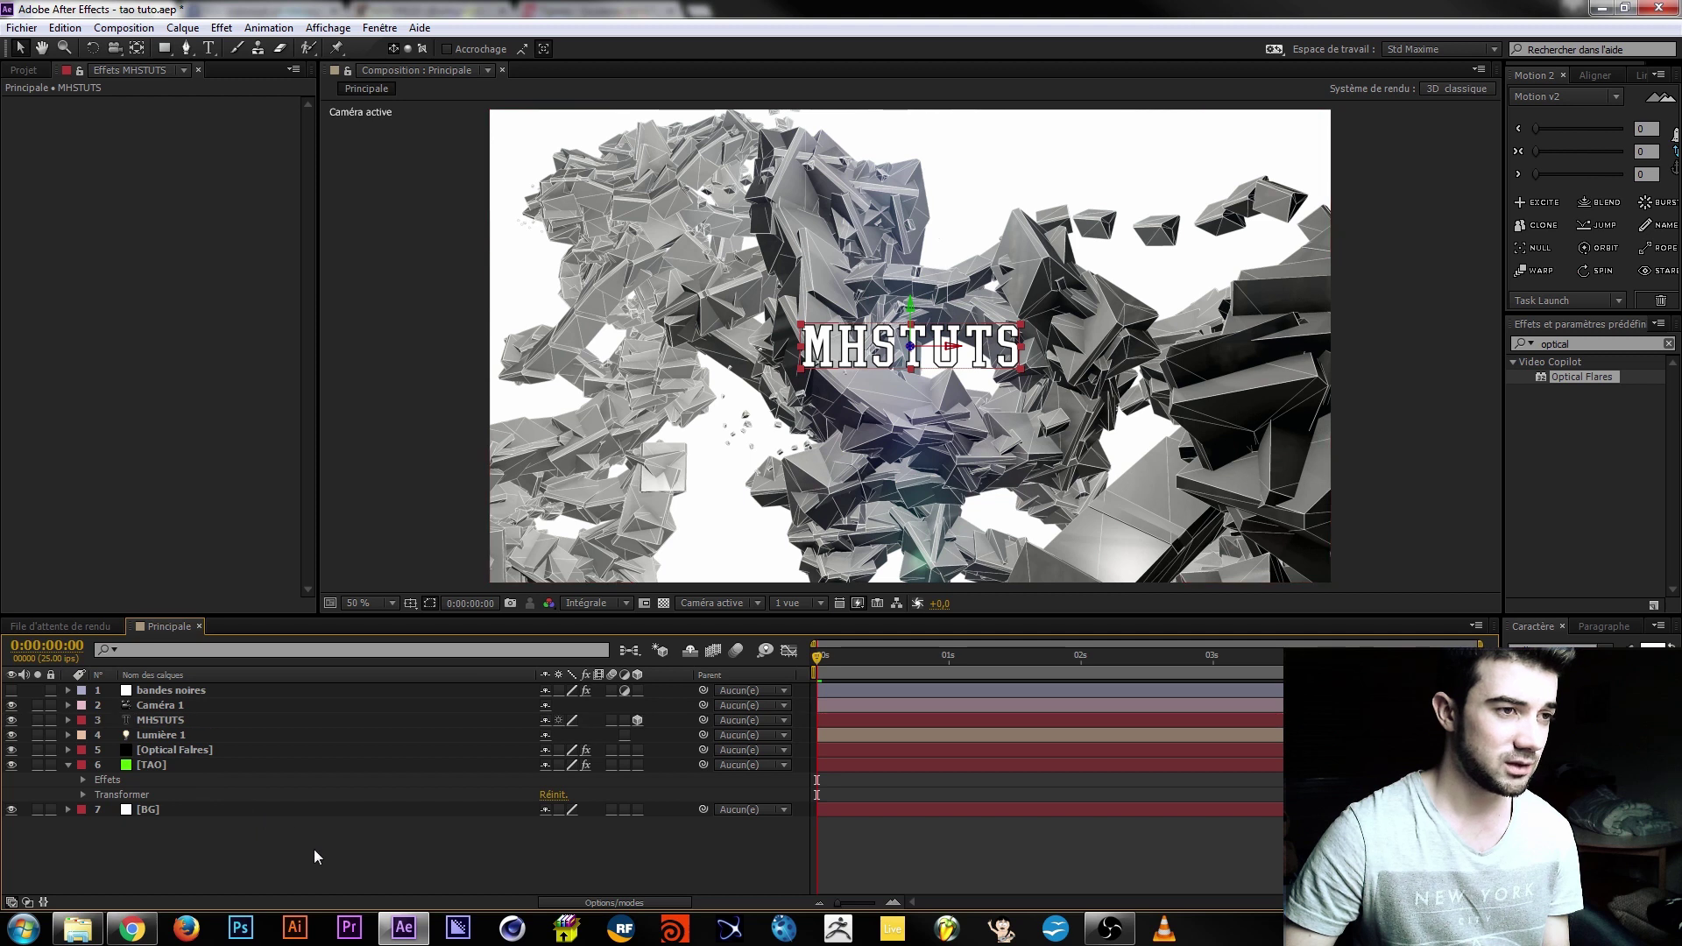
{"action": "left_click", "coordinate": [161, 719]}
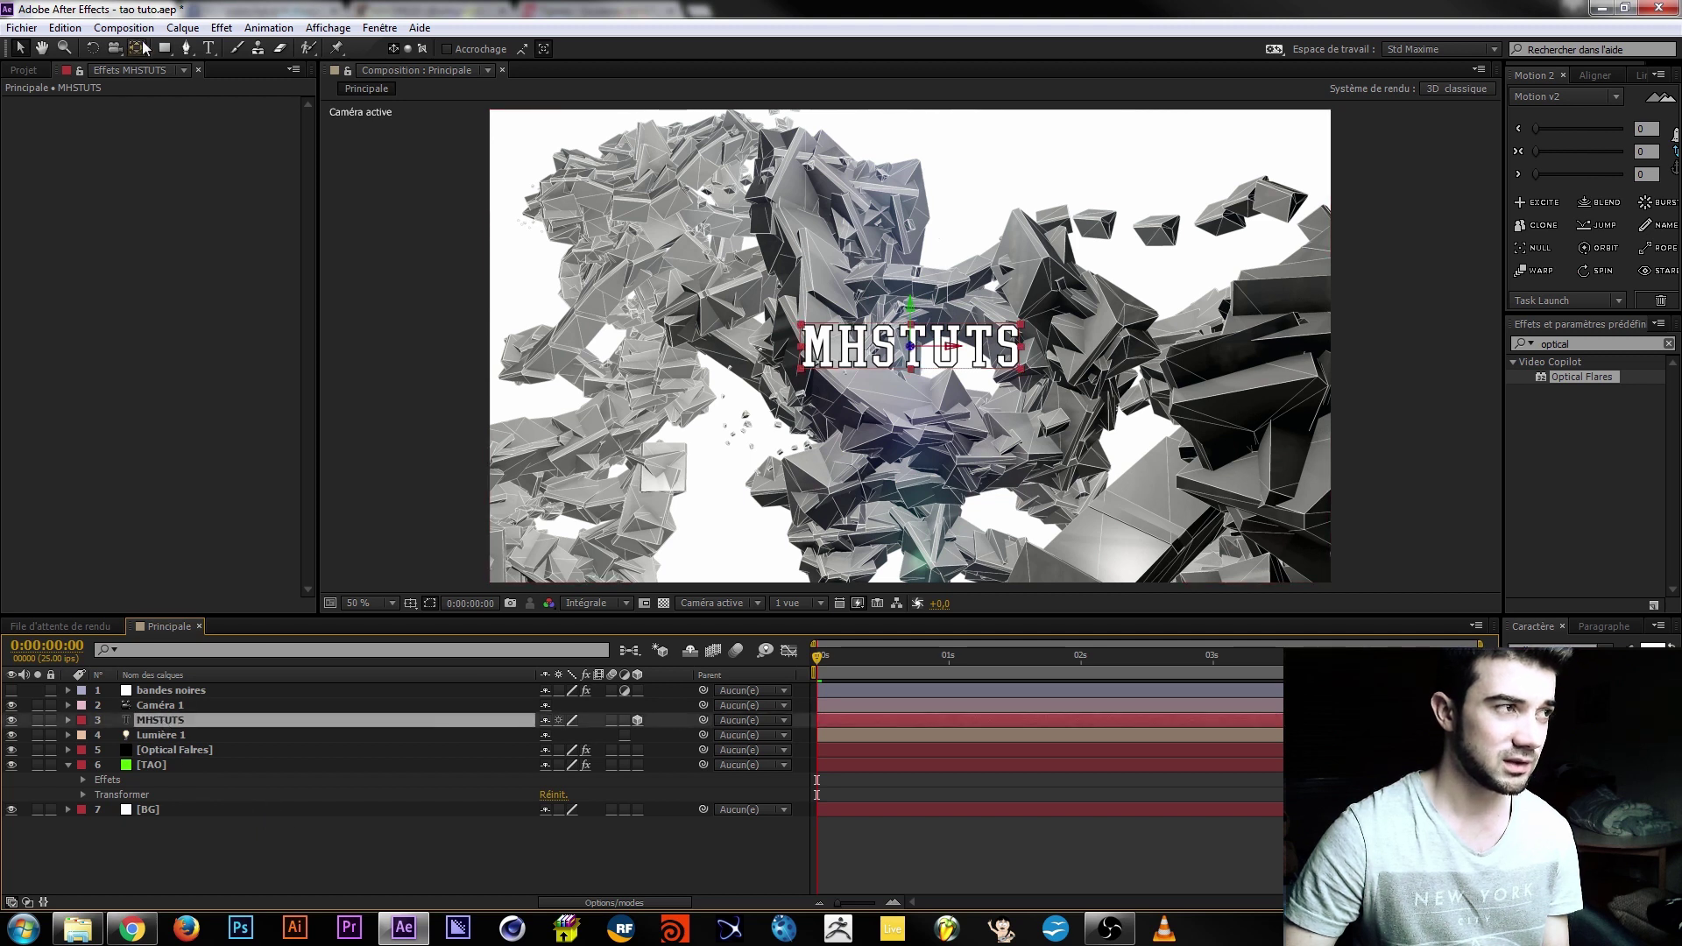
{"action": "left_click_drag", "start_coordinate": [874, 407], "coordinate": [903, 411]}
{"action": "key", "text": "ctrl+z"}
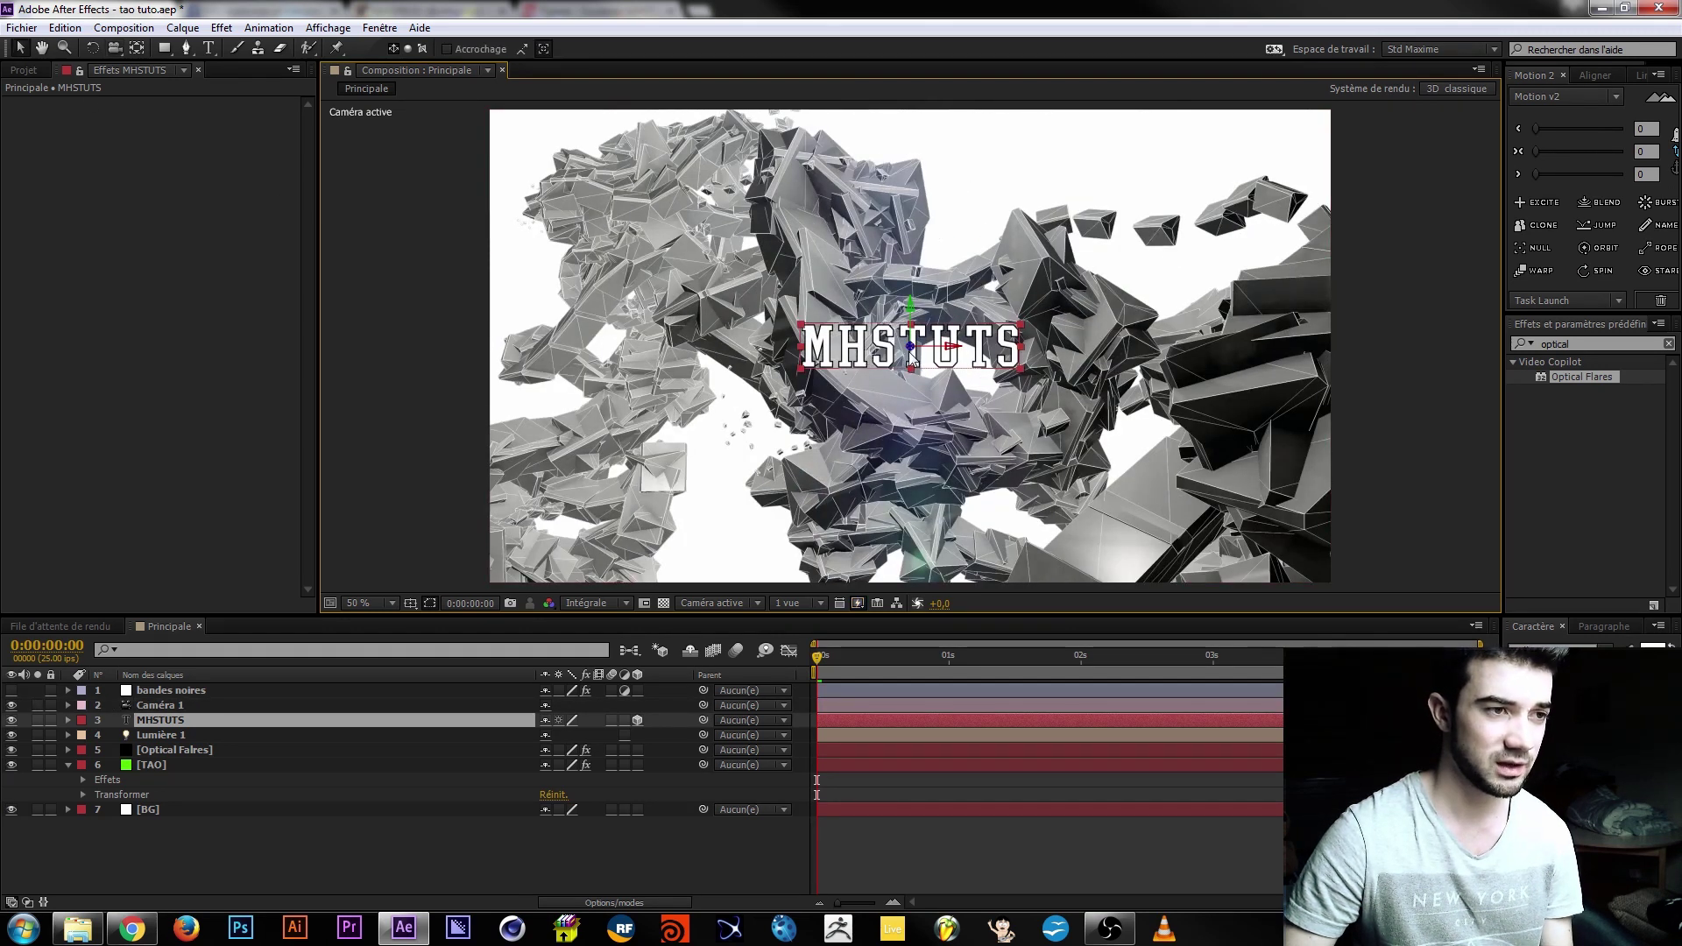
{"action": "left_click_drag", "start_coordinate": [912, 347], "coordinate": [912, 425]}
{"action": "key", "text": "ctrl+z"}
Move the MHSTUTS text toward the camera along its Z axis, checking its depth among the Tao shapes from orbited camera angles.
{"action": "mouse_move", "coordinate": [912, 351]}
{"action": "left_mouse_down"}
{"action": "mouse_move", "coordinate": [969, 338]}
{"action": "mouse_move", "coordinate": [939, 344]}
{"action": "left_mouse_up"}
{"action": "left_click", "coordinate": [120, 52]}
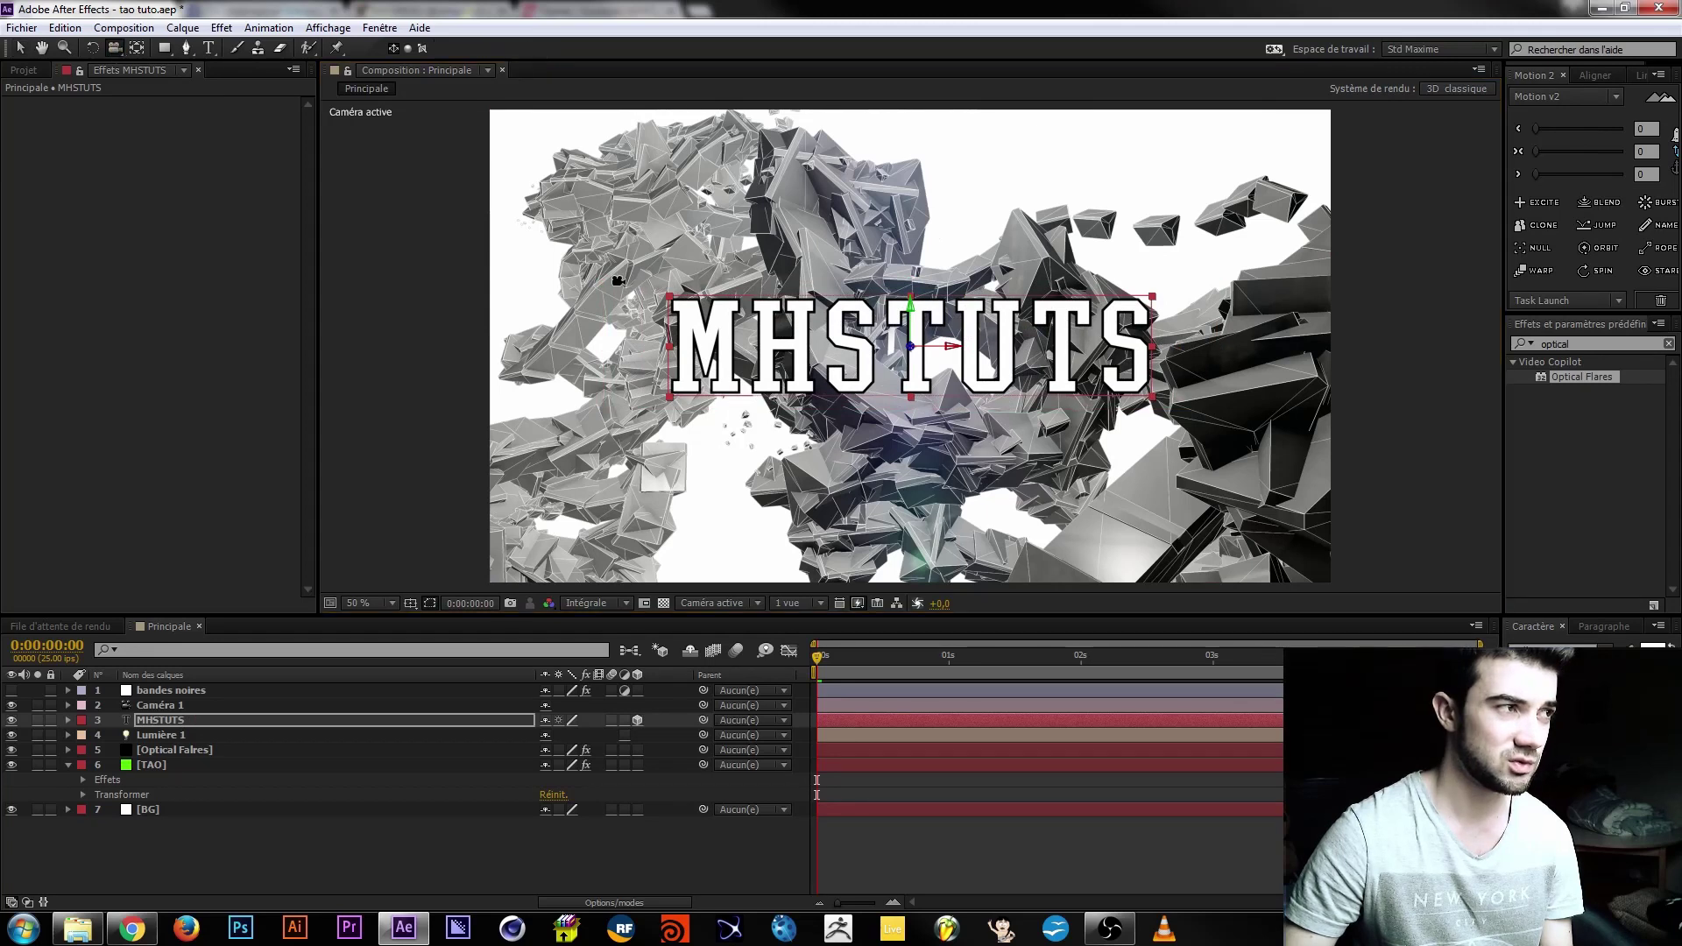
{"action": "mouse_move", "coordinate": [846, 413]}
{"action": "left_mouse_down"}
{"action": "mouse_move", "coordinate": [867, 418]}
{"action": "mouse_move", "coordinate": [849, 414]}
{"action": "left_mouse_up"}
{"action": "left_click", "coordinate": [21, 48]}
{"action": "left_click_drag", "start_coordinate": [977, 339], "coordinate": [963, 341]}
{"action": "left_click", "coordinate": [114, 49]}
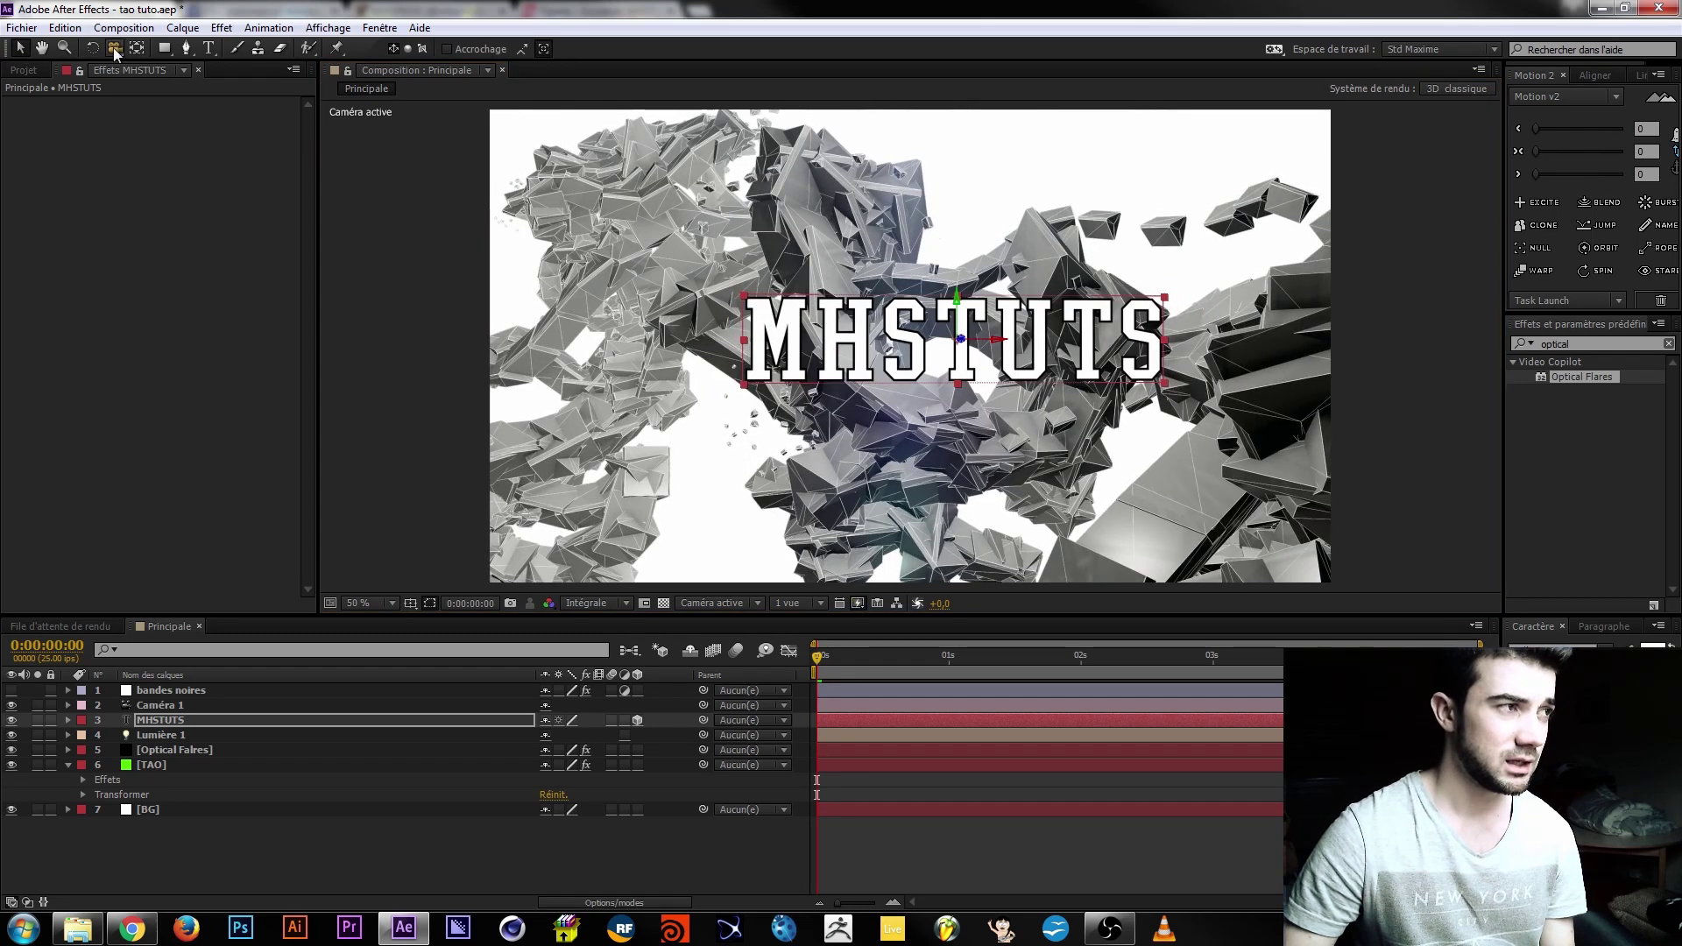
{"action": "left_click_drag", "start_coordinate": [1027, 456], "coordinate": [900, 393]}
{"action": "key", "text": "v"}
{"action": "key", "text": "ctrl+z"}
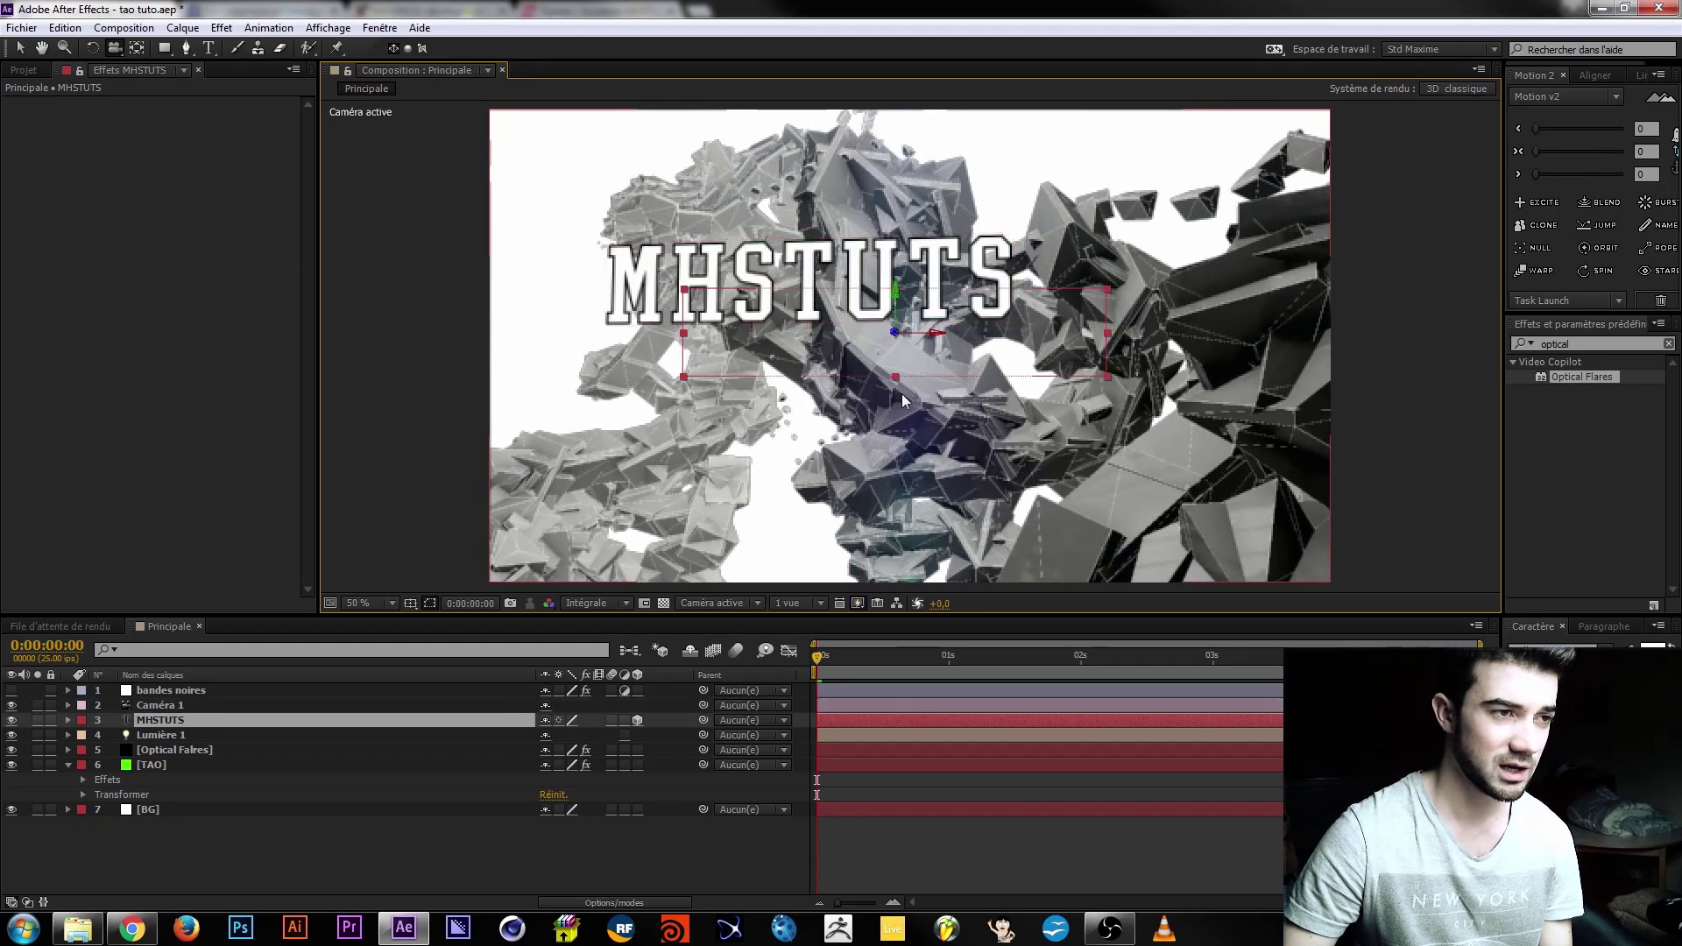
{"action": "left_click_drag", "start_coordinate": [898, 353], "coordinate": [910, 334]}
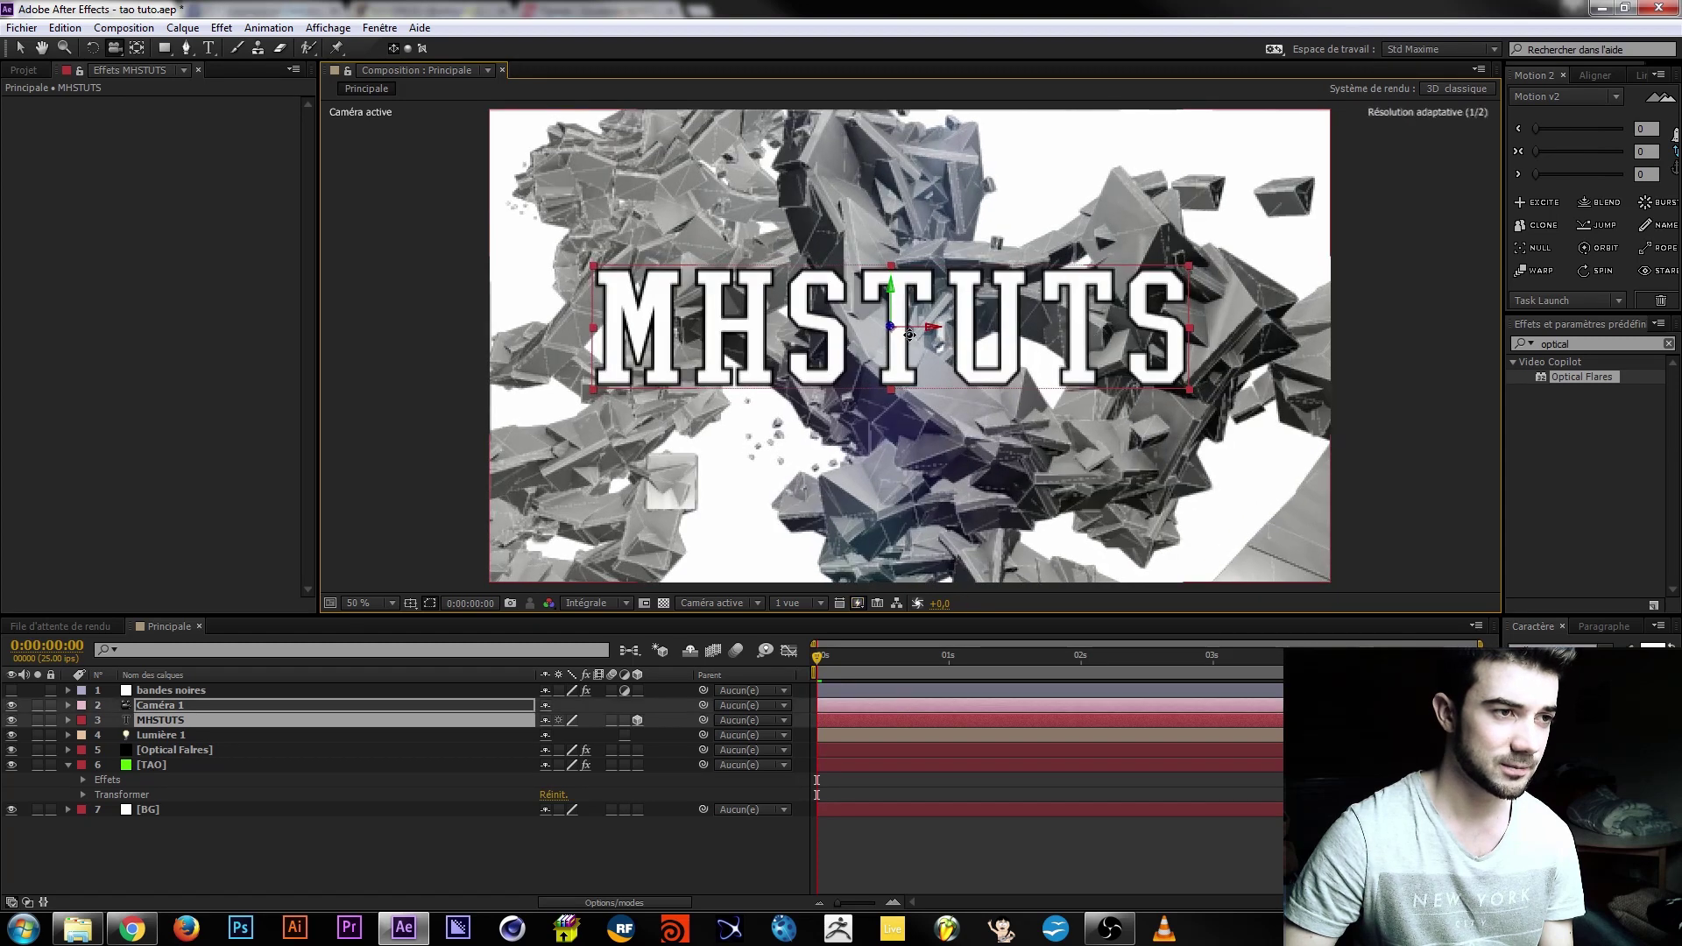
Turn on the title/action safe guides and centre the MHSTUTS text in the frame.
{"action": "left_click", "coordinate": [389, 599]}
{"action": "left_click", "coordinate": [405, 607]}
{"action": "left_click", "coordinate": [410, 604]}
{"action": "left_click", "coordinate": [456, 628]}
{"action": "left_click_drag", "start_coordinate": [912, 400], "coordinate": [955, 410]}
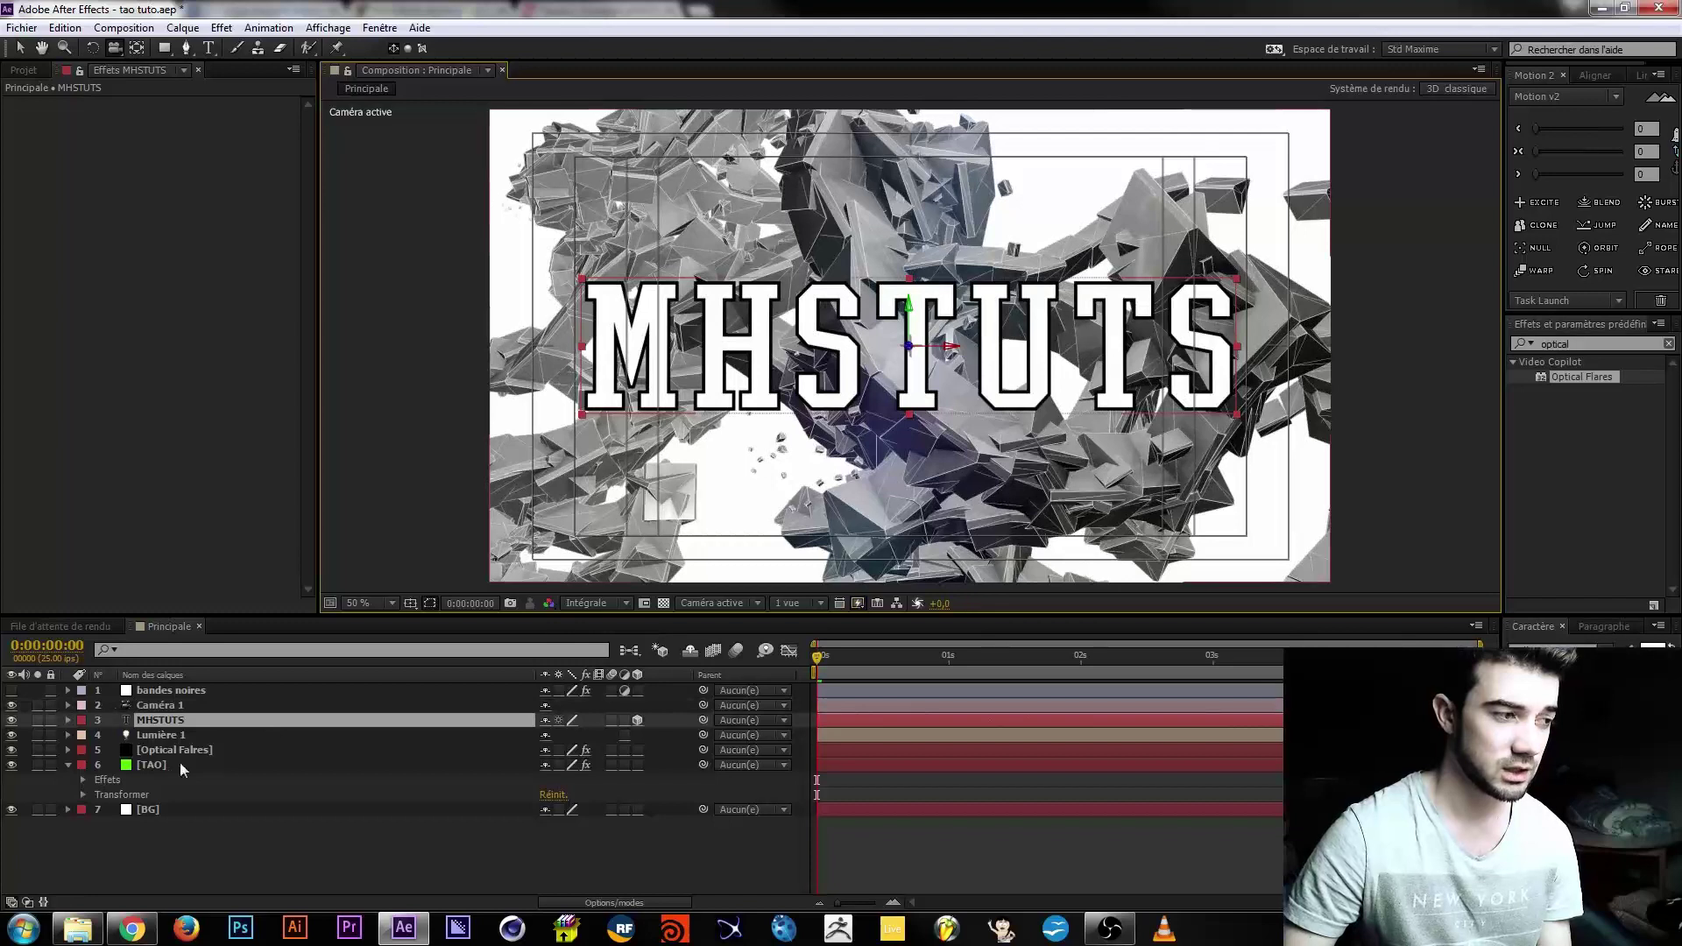
Enable keyframes on all of Caméra 1's transform properties and move them from the start to the end of the composition.
{"action": "left_click", "coordinate": [70, 706]}
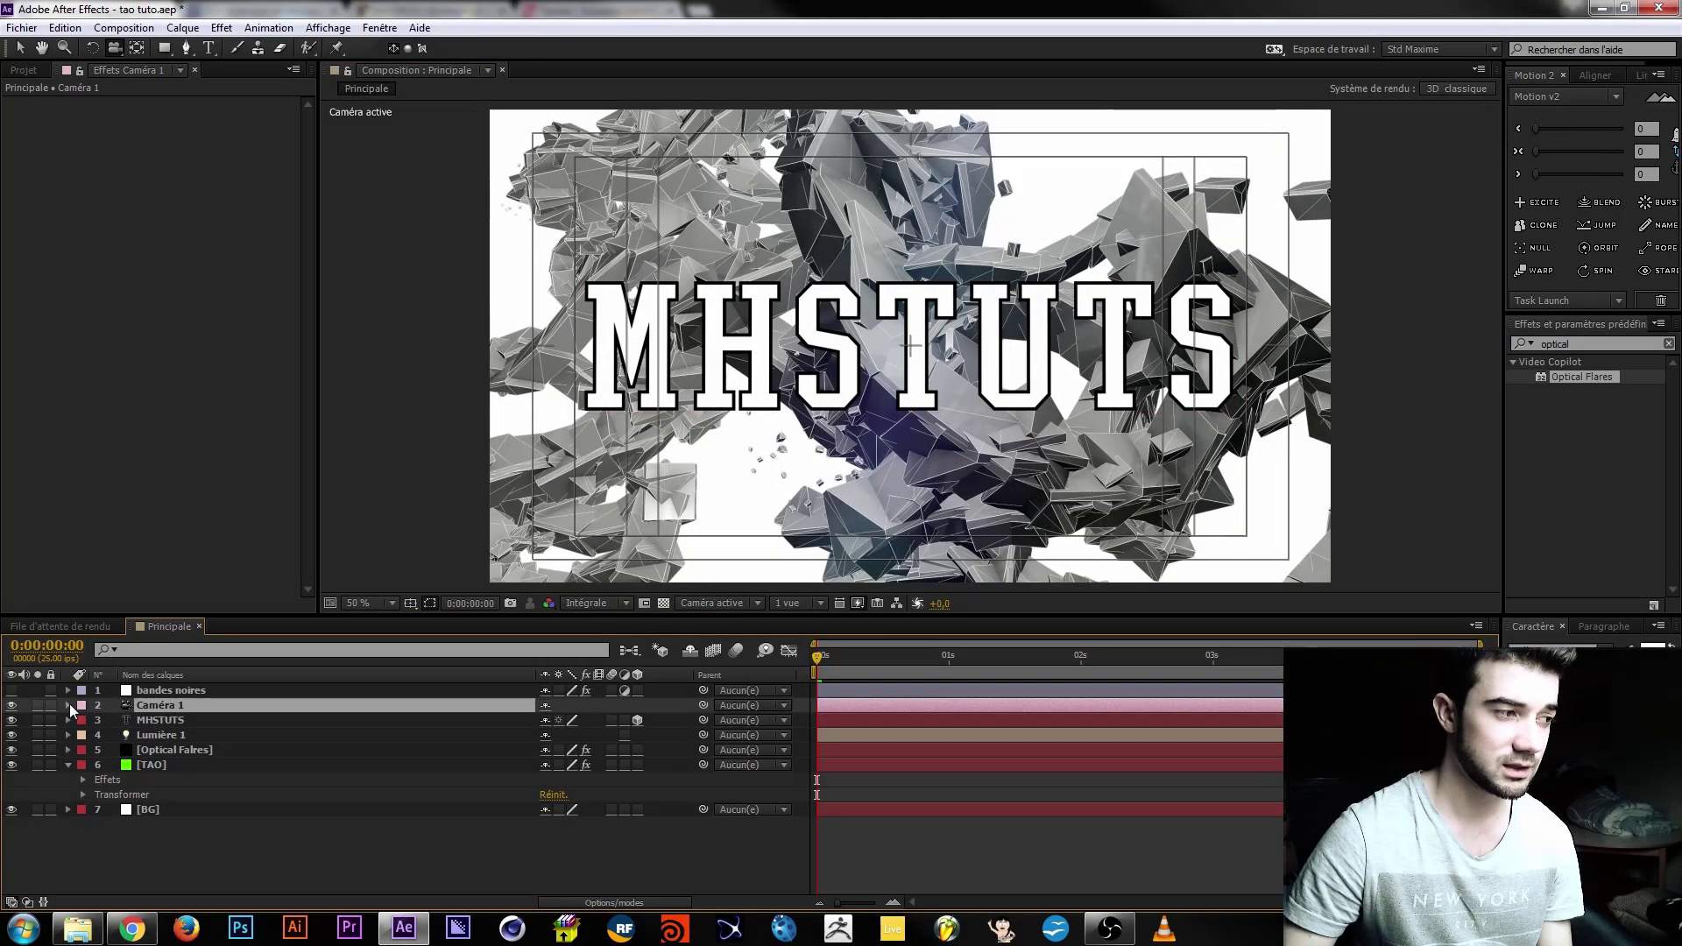
{"action": "left_click", "coordinate": [69, 705]}
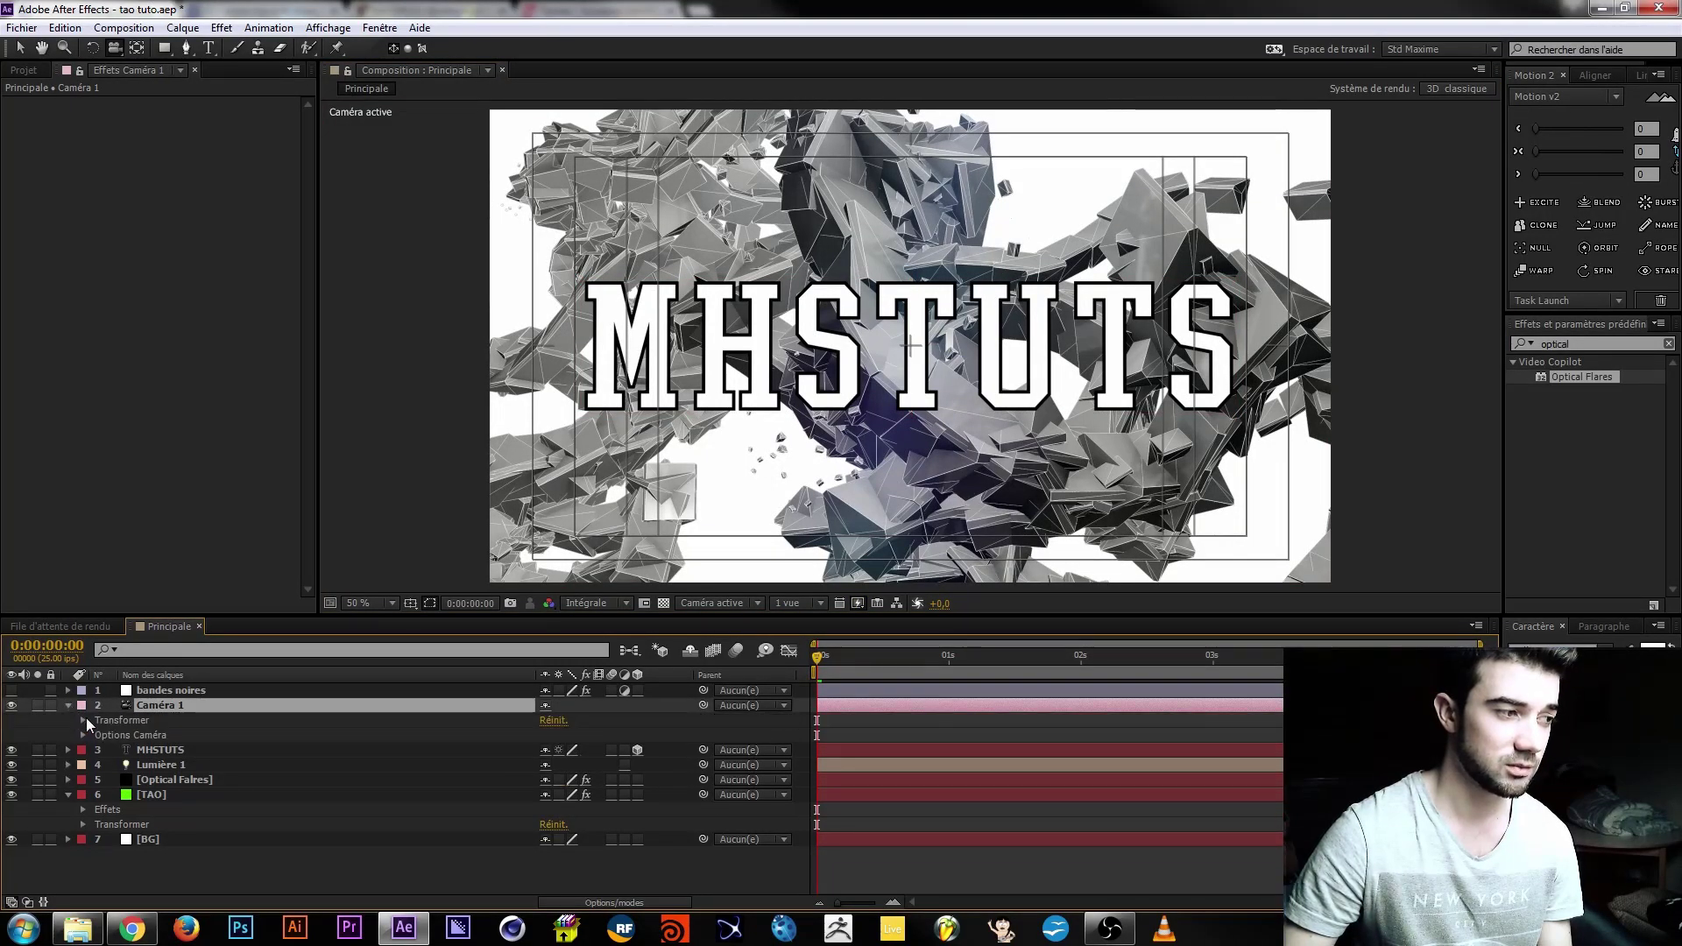
{"action": "left_click", "coordinate": [84, 719]}
{"action": "left_click_drag", "start_coordinate": [103, 728], "coordinate": [120, 810]}
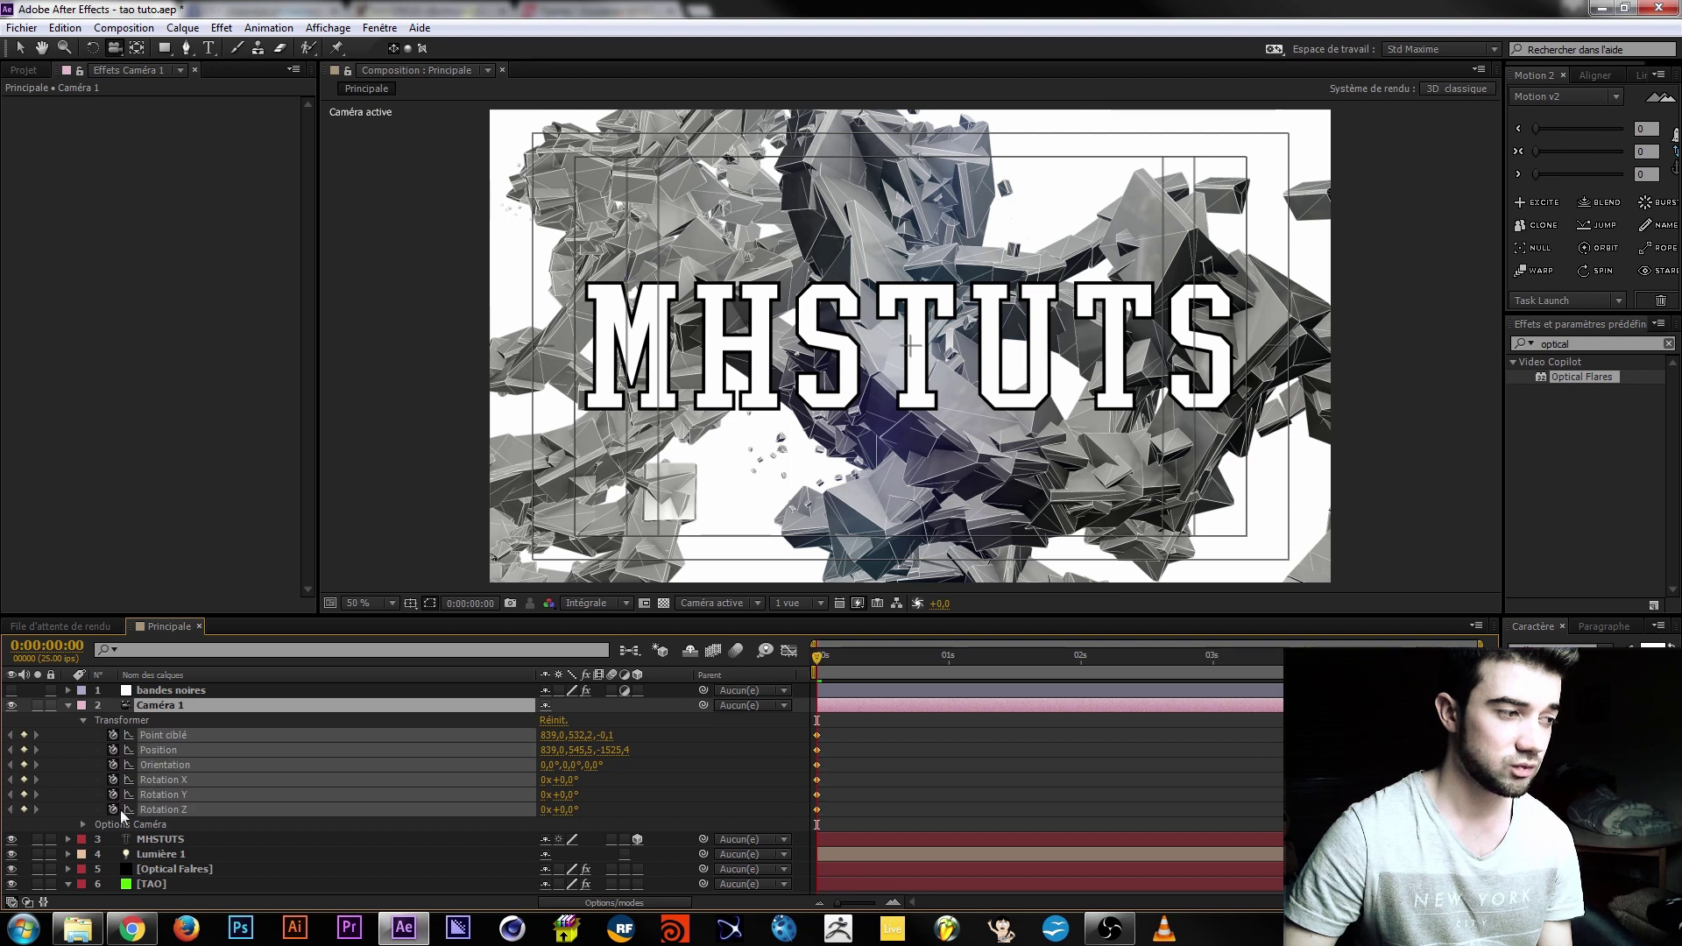
{"action": "left_click_drag", "start_coordinate": [837, 816], "coordinate": [810, 733]}
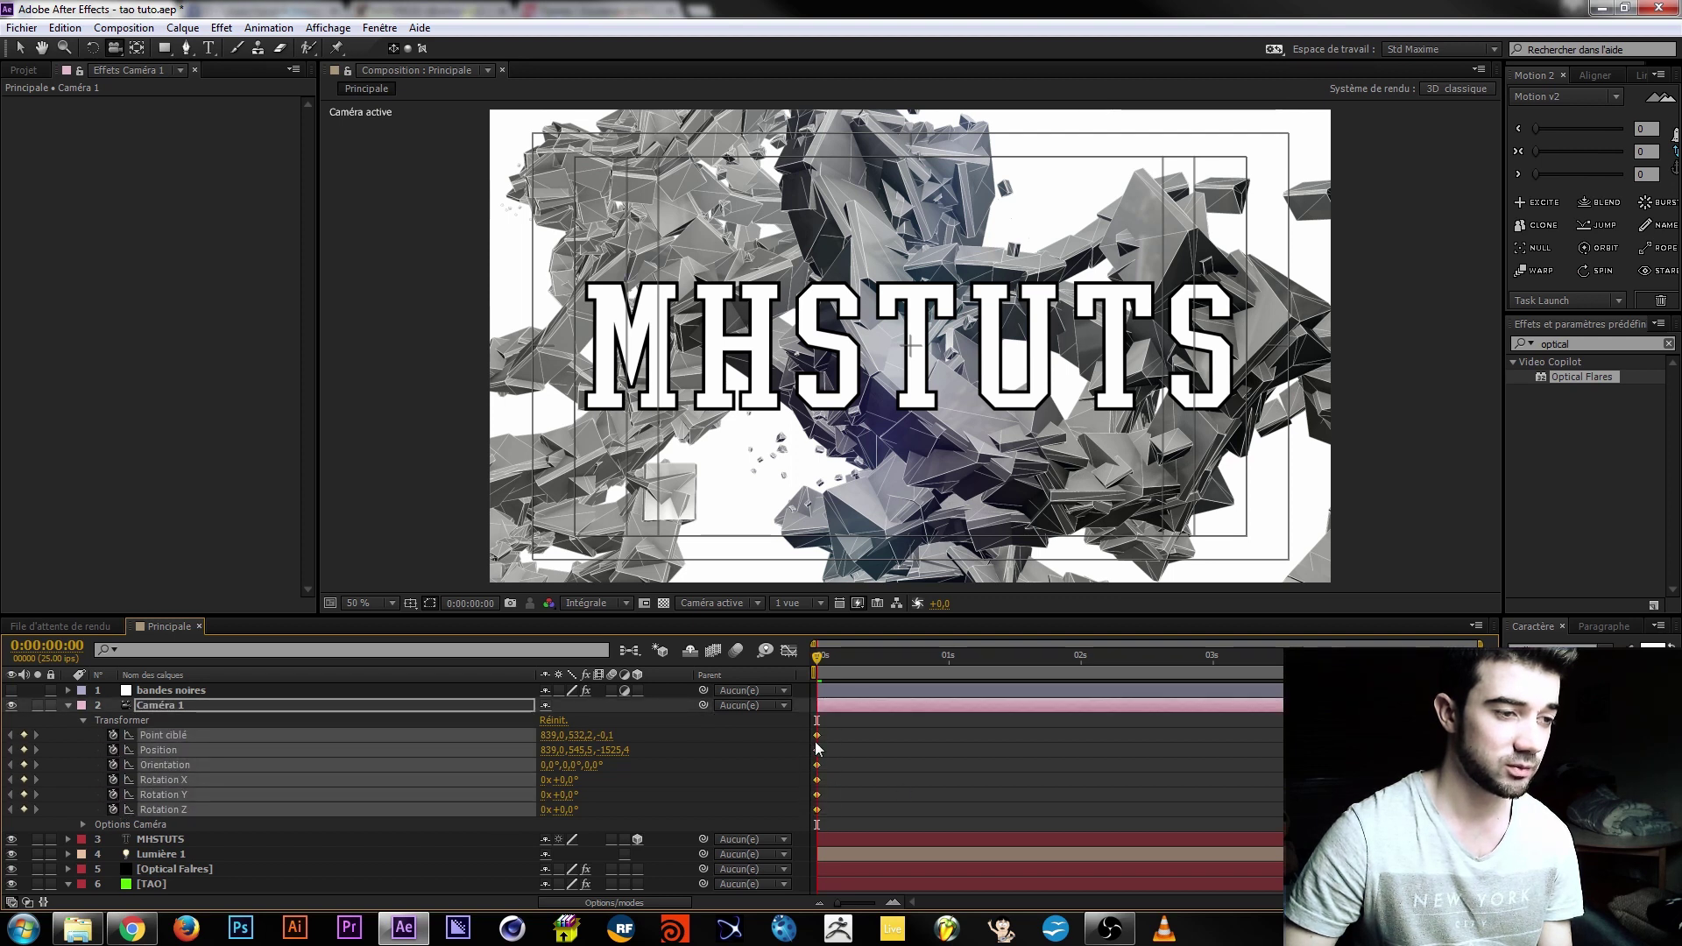
{"action": "key", "text": "Delete"}
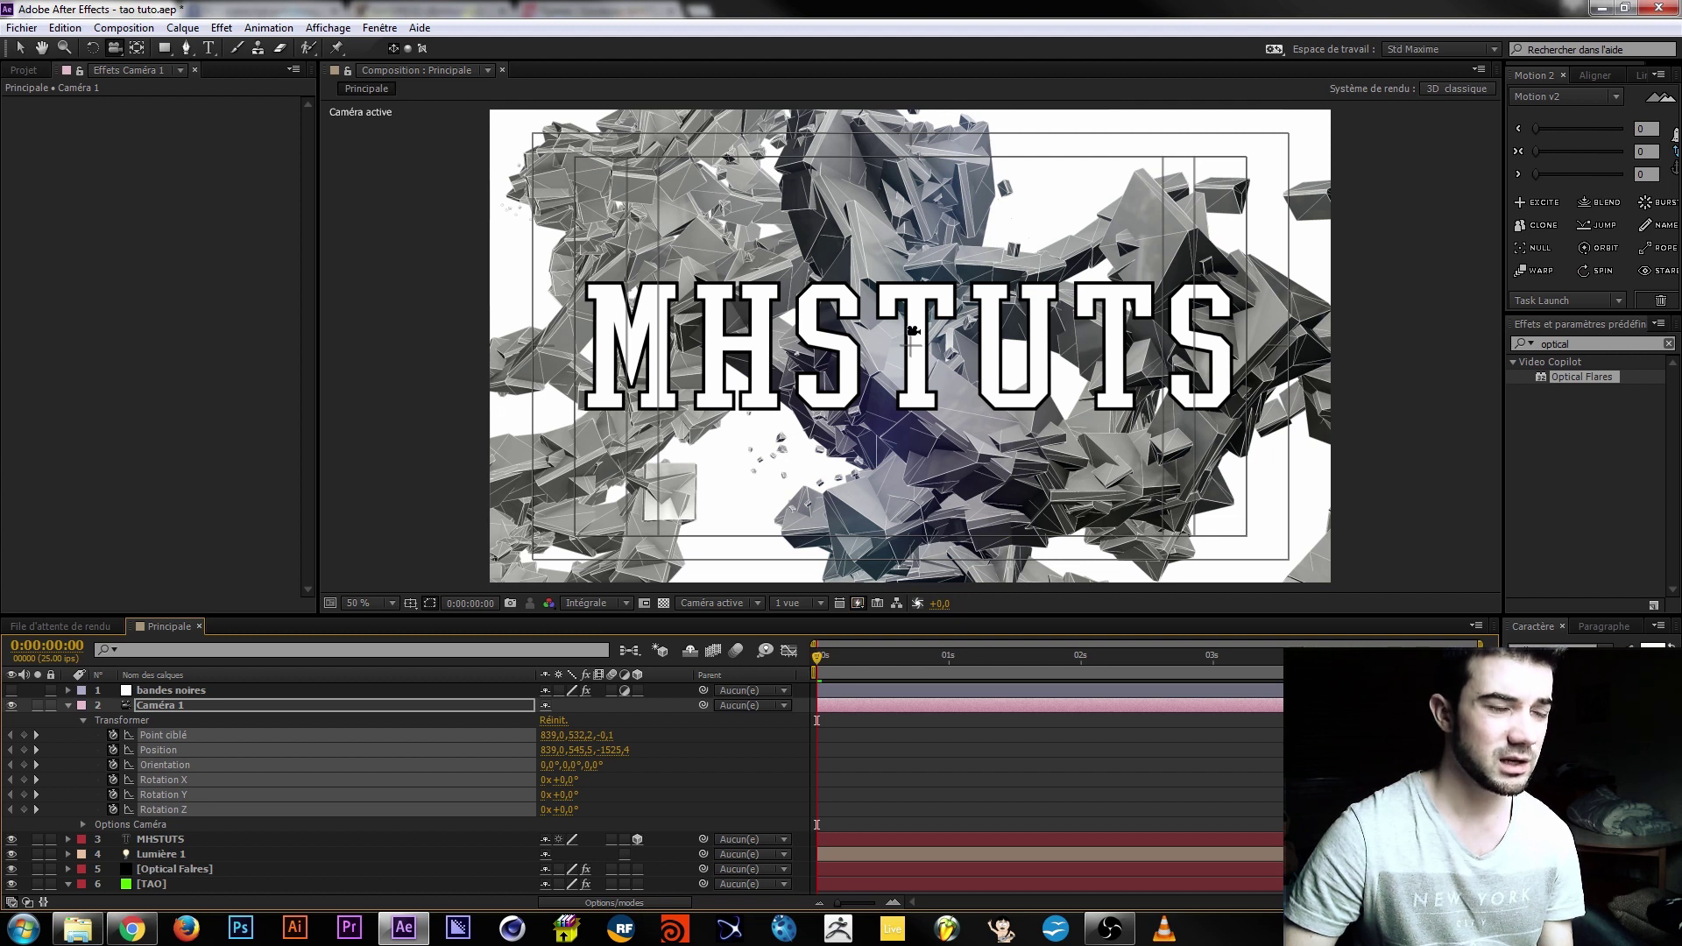
Keyframe a tilted starting view for Caméra 1 at 0:00:00:00, with Z orientation 7°, Rotation Y 7° and Rotation Z 25°.
{"action": "left_click_drag", "start_coordinate": [917, 341], "coordinate": [1093, 416]}
{"action": "mouse_move", "coordinate": [988, 438]}
{"action": "left_mouse_down"}
{"action": "mouse_move", "coordinate": [941, 410]}
{"action": "mouse_move", "coordinate": [971, 435]}
{"action": "left_mouse_up"}
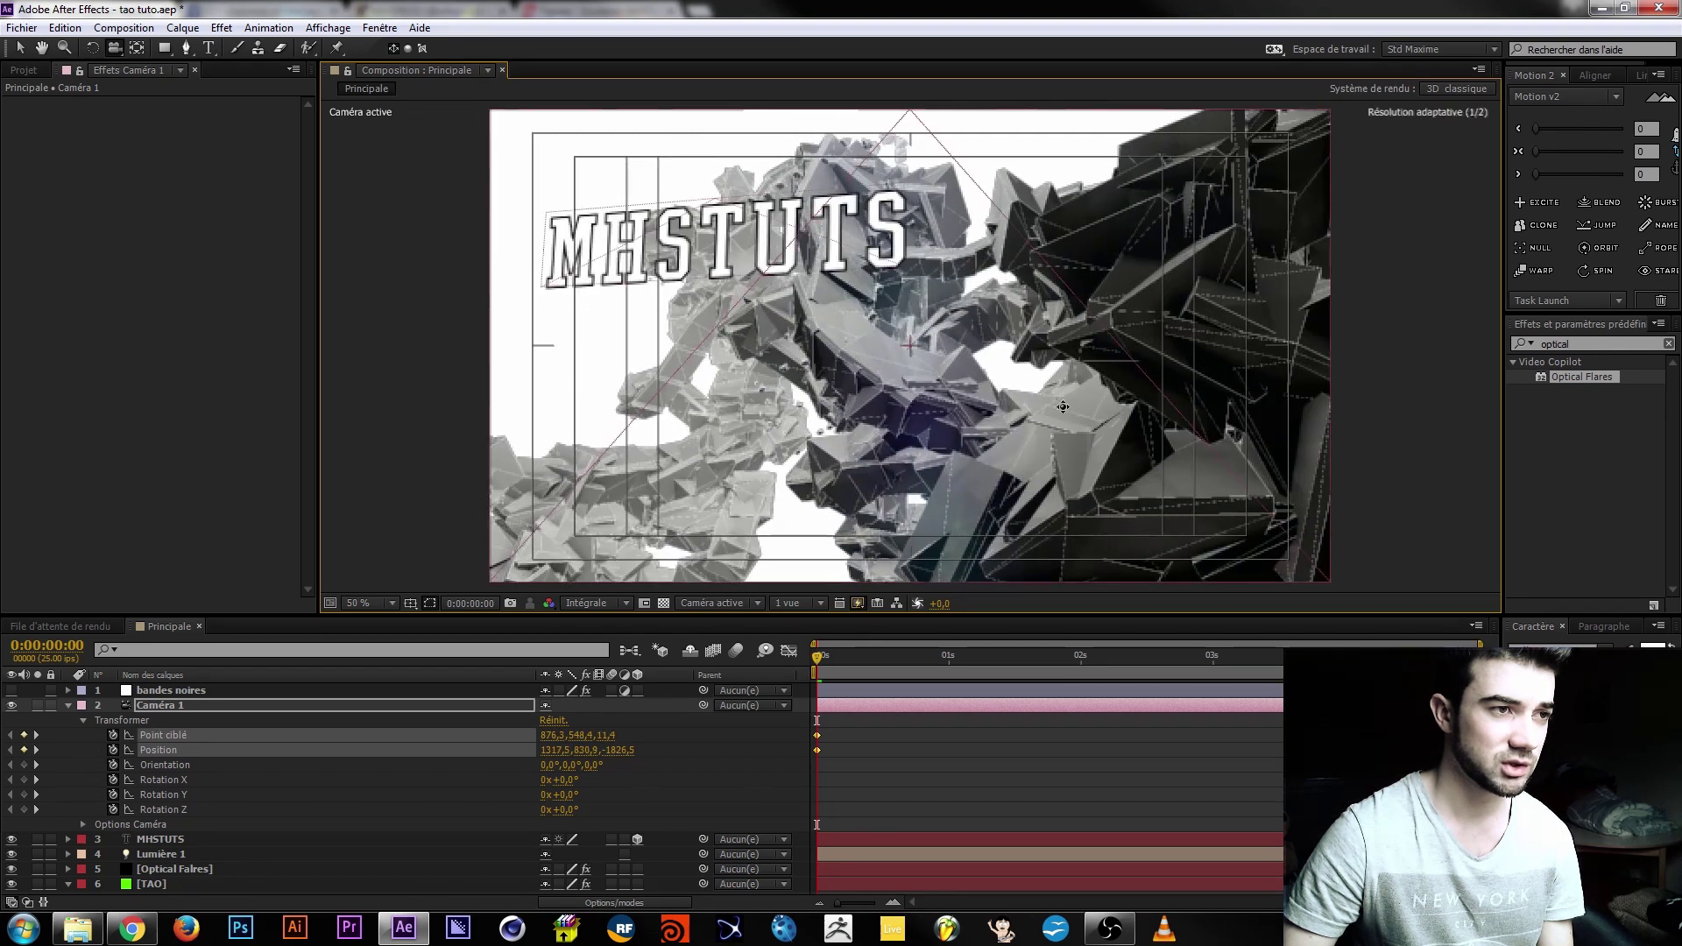
{"action": "left_click_drag", "start_coordinate": [567, 808], "coordinate": [594, 765]}
At 0:00:04:24, adjust the MHSTUTS text's depth, enlarge it slightly and align it with the centre guides.
{"action": "left_click_drag", "start_coordinate": [819, 655], "coordinate": [1472, 688]}
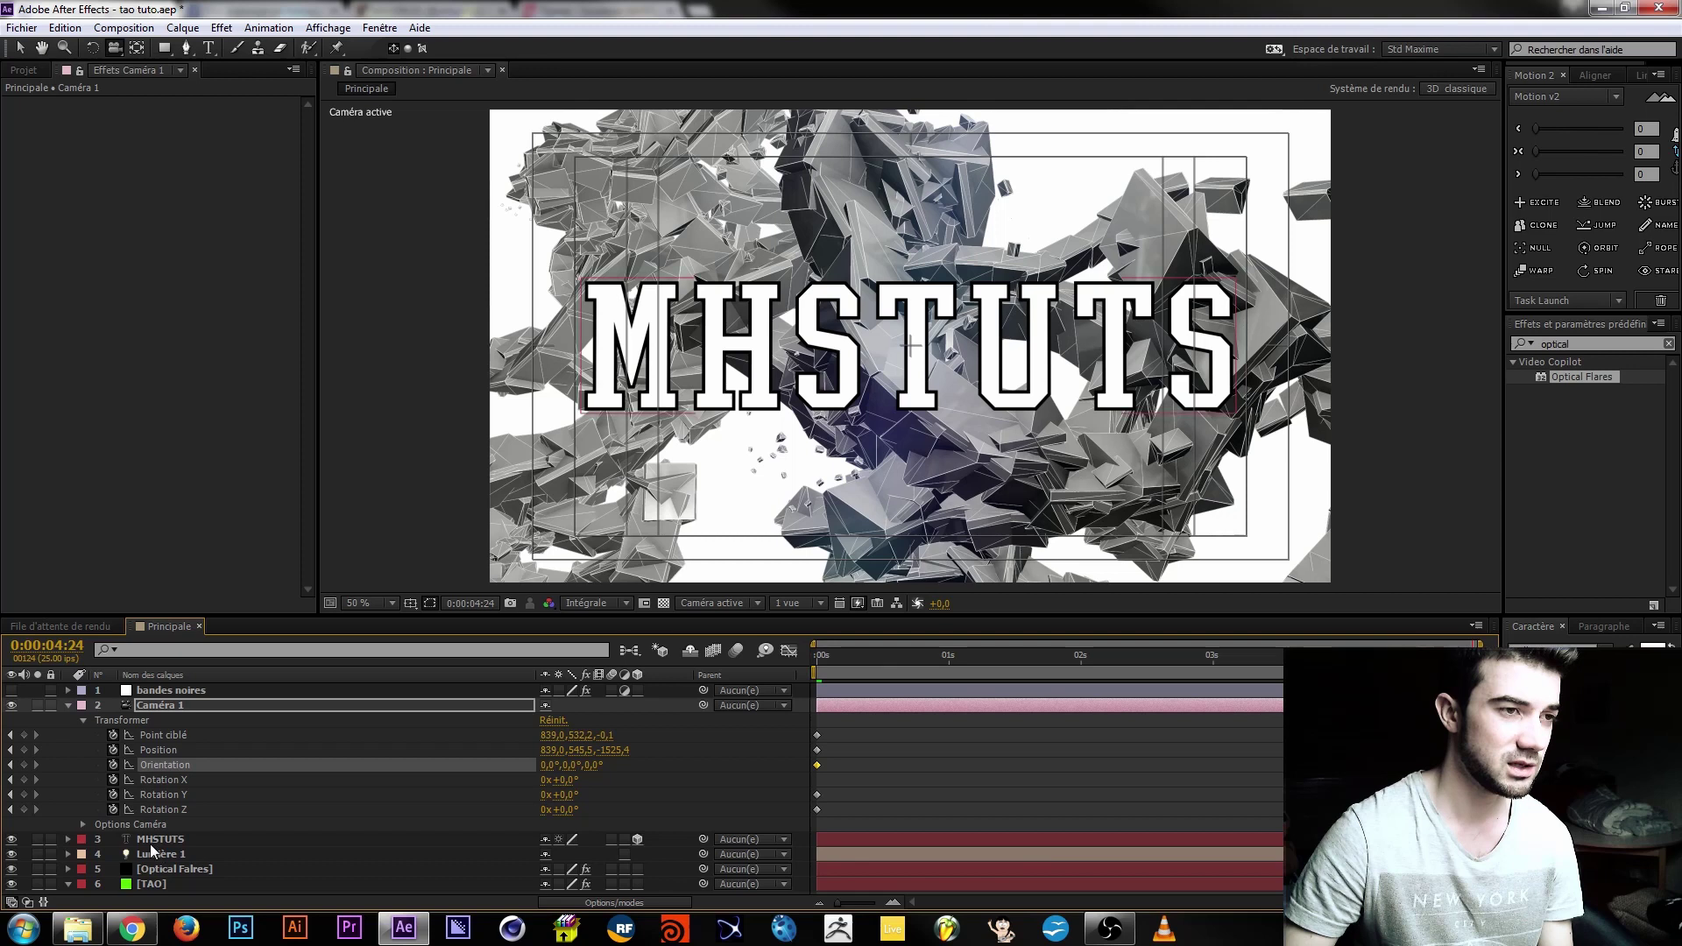
{"action": "left_click", "coordinate": [150, 842]}
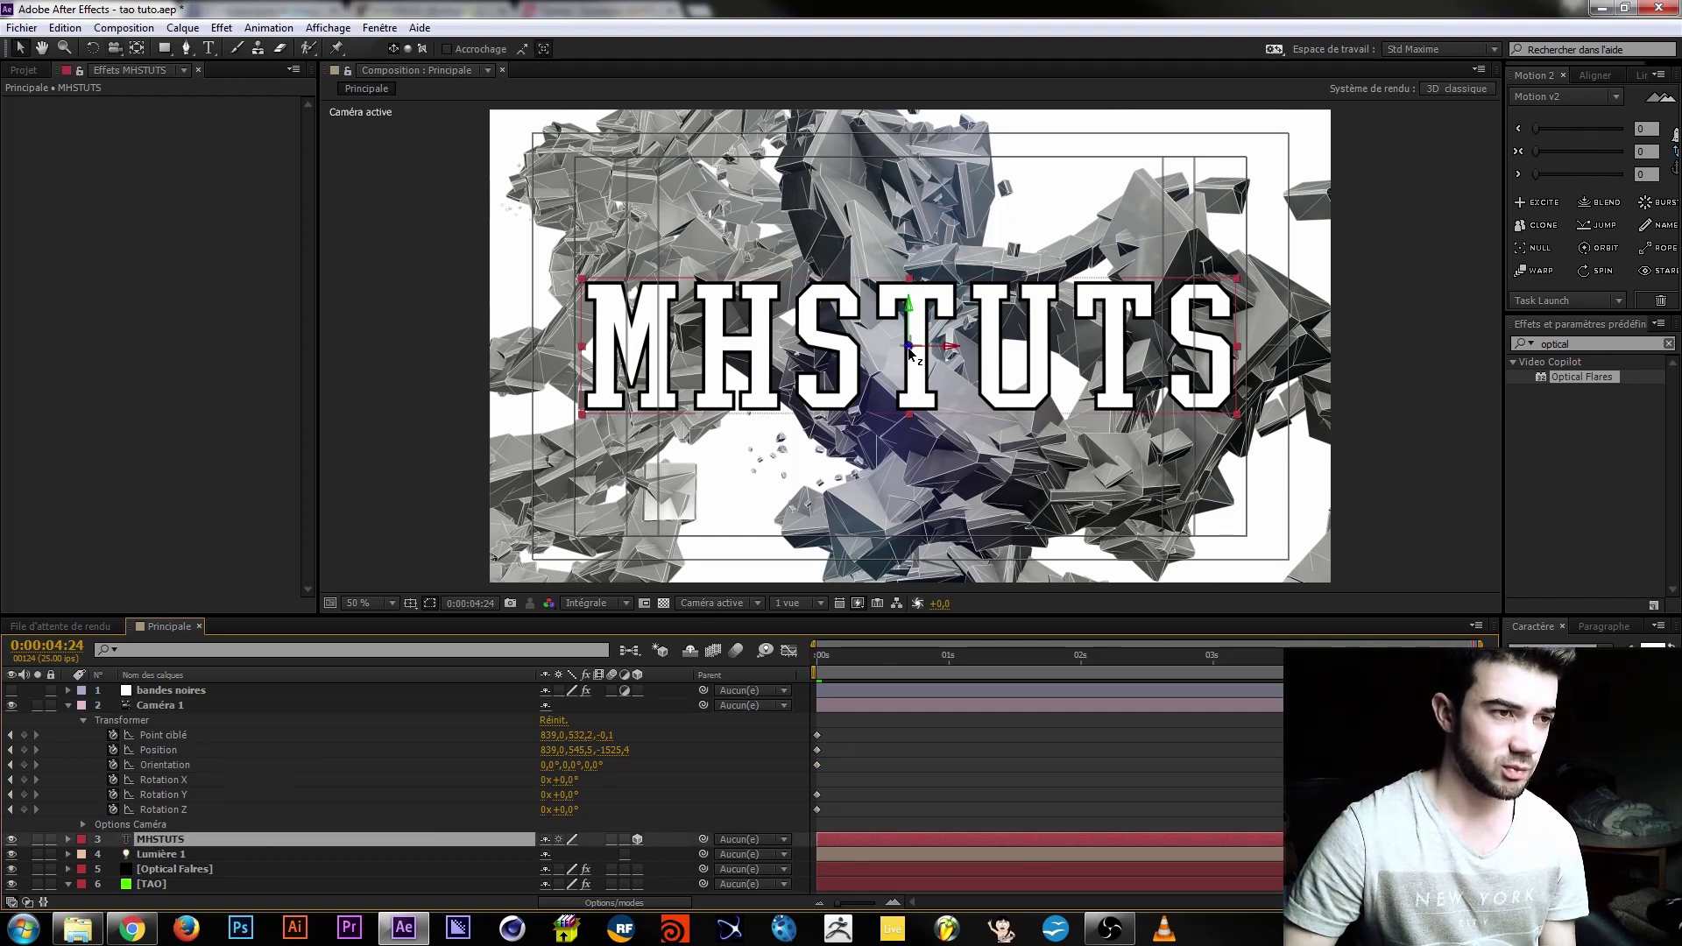
{"action": "left_click_drag", "start_coordinate": [908, 350], "coordinate": [890, 350]}
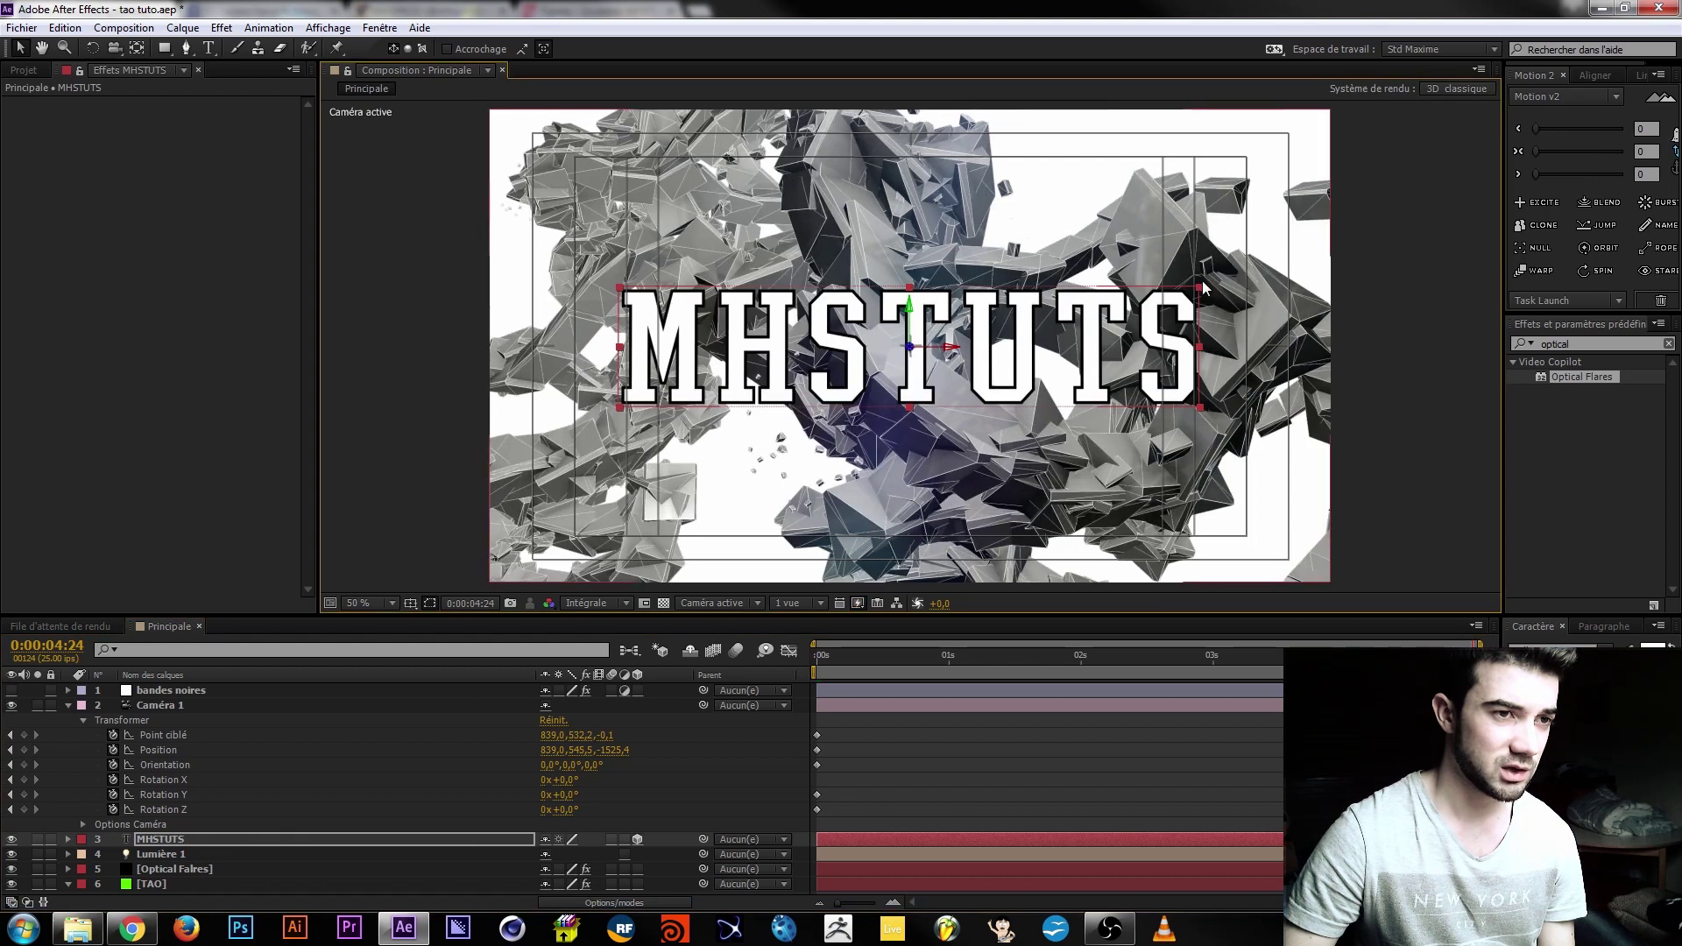
{"action": "left_click_drag", "start_coordinate": [1200, 291], "coordinate": [1221, 270]}
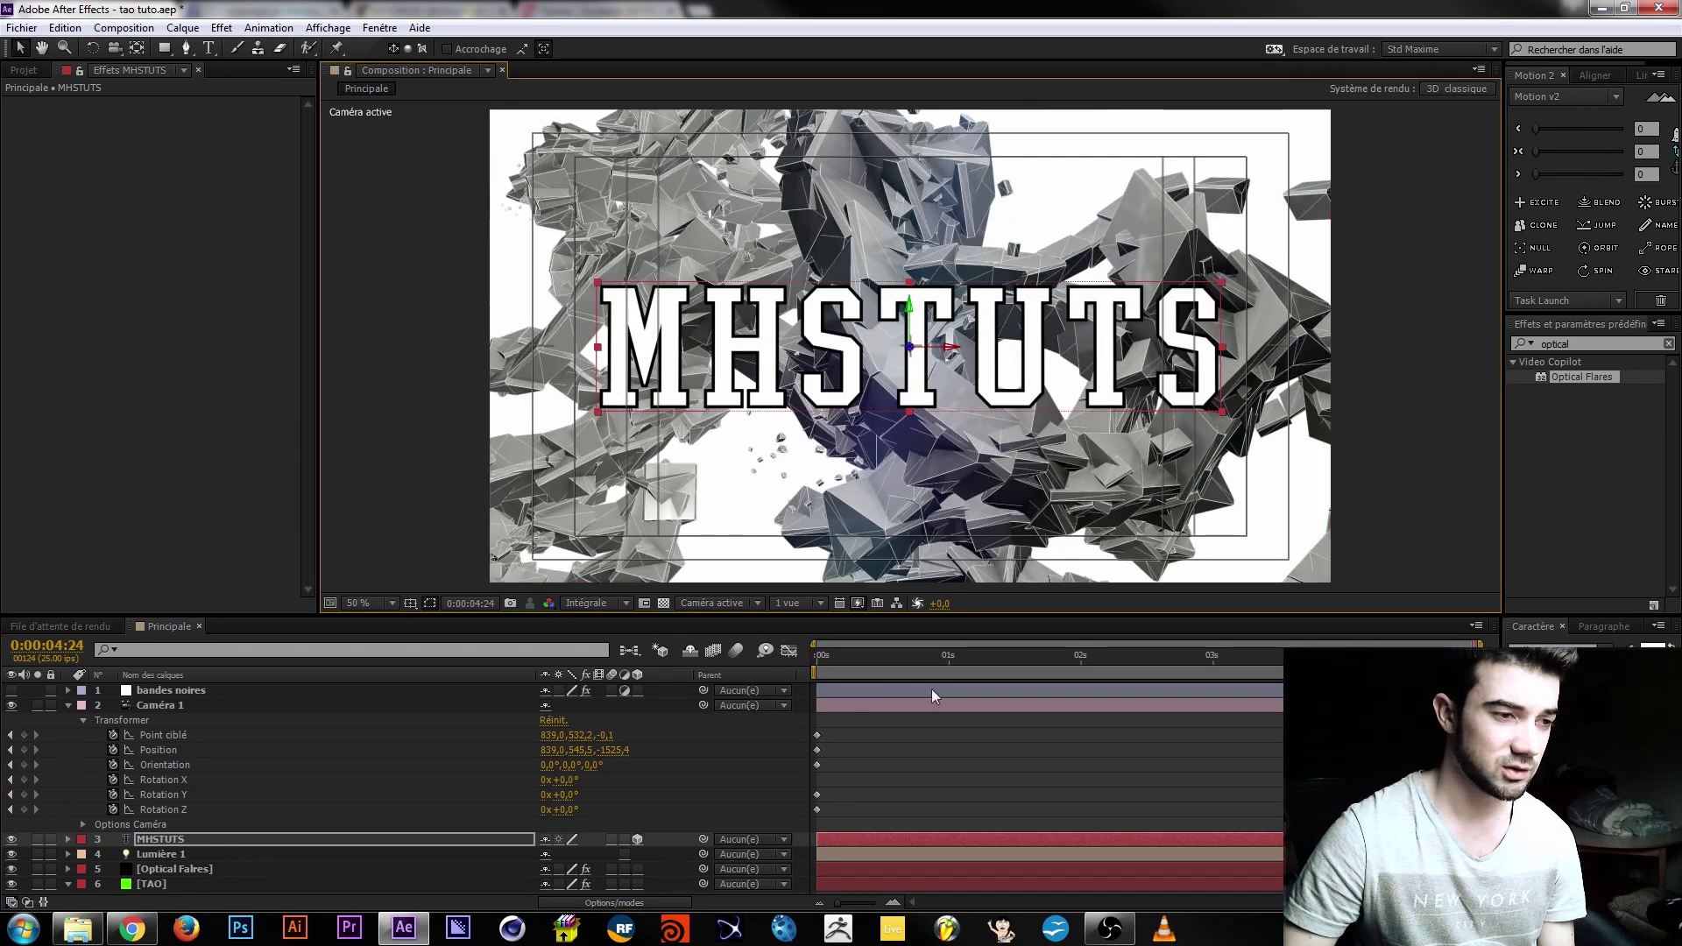
{"action": "left_click_drag", "start_coordinate": [831, 662], "coordinate": [1437, 653]}
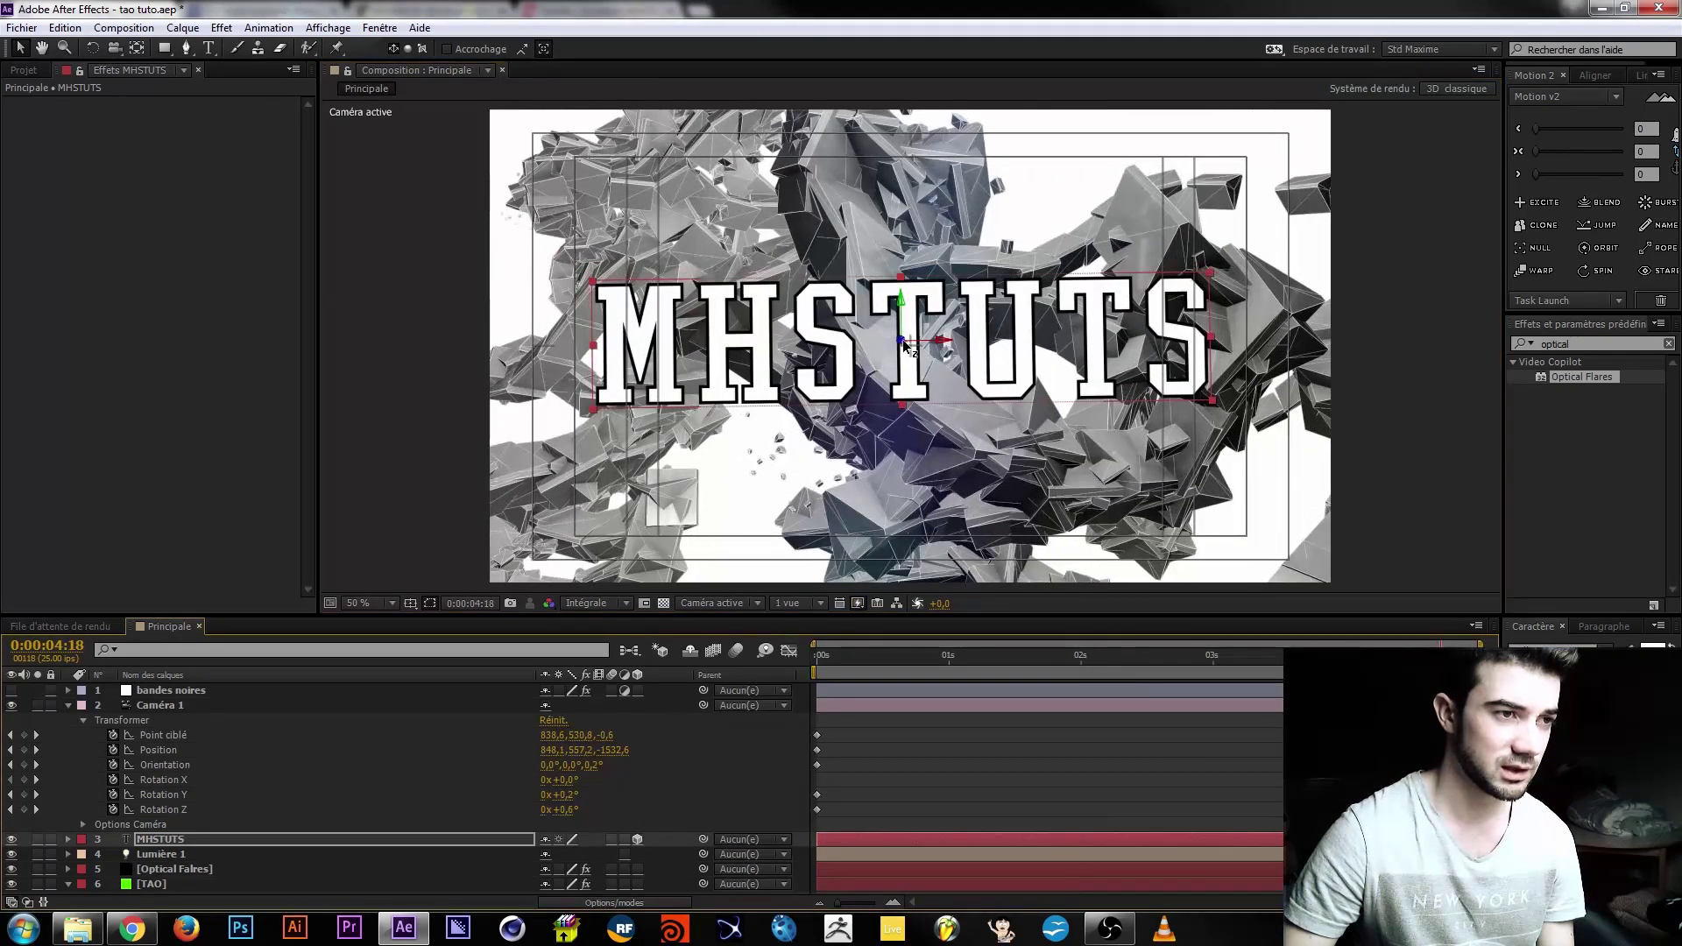
{"action": "left_click_drag", "start_coordinate": [902, 343], "coordinate": [913, 349]}
{"action": "left_click_drag", "start_coordinate": [1441, 653], "coordinate": [1494, 698]}
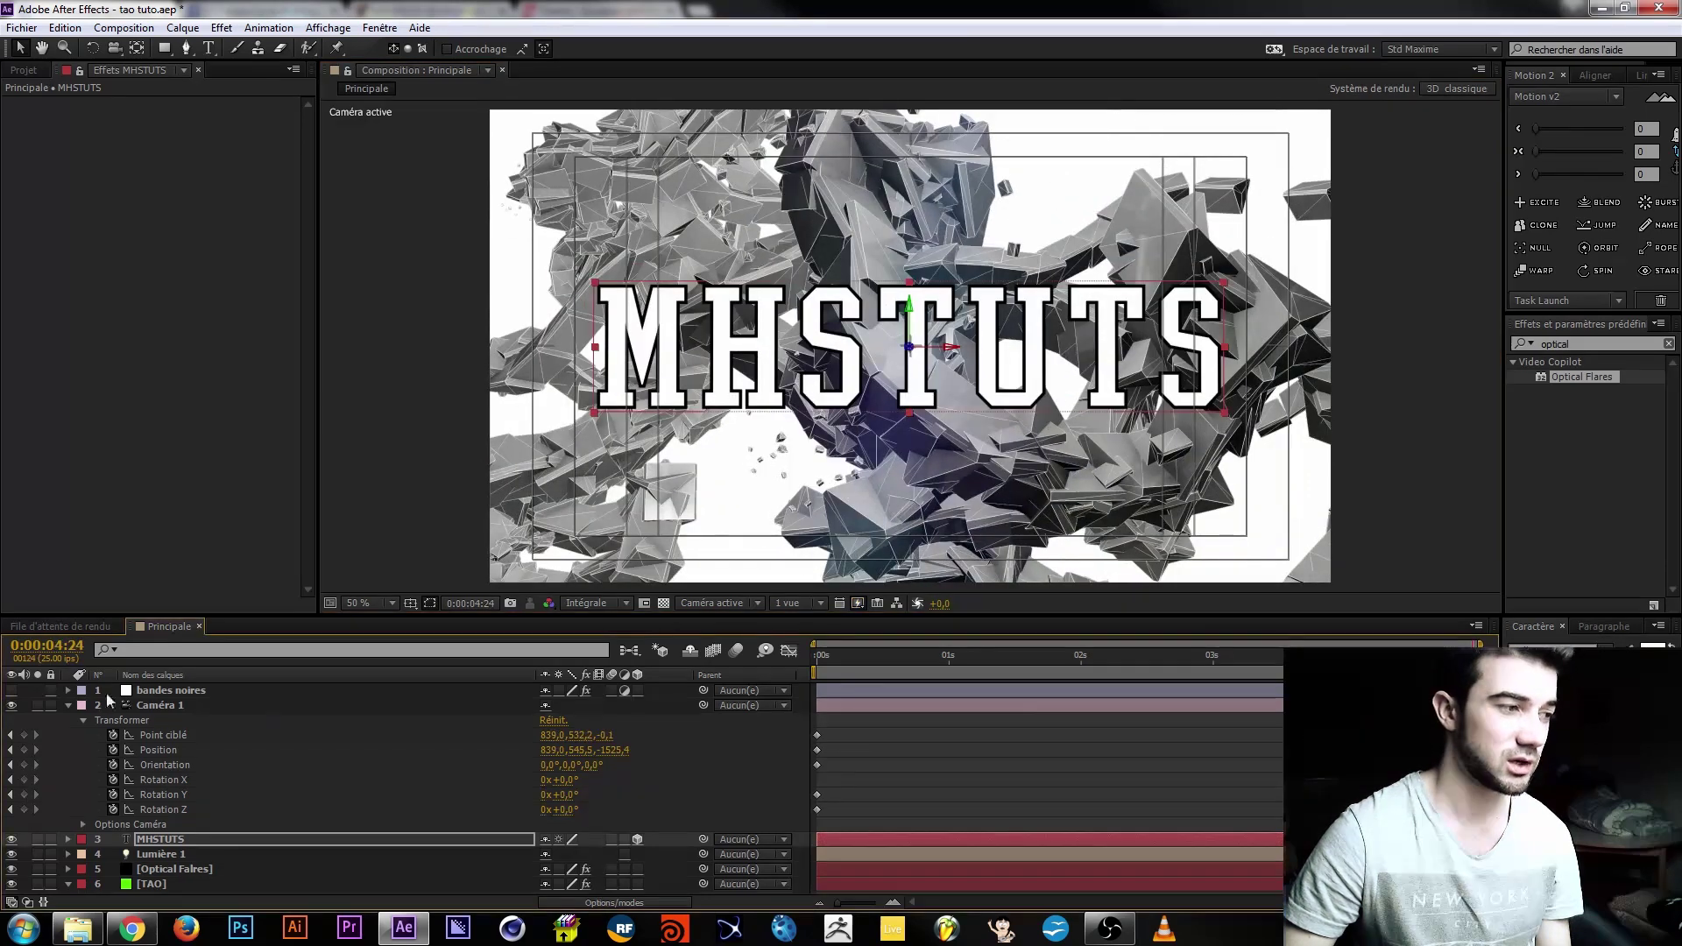
Show the bandes noires layer and preview the camera animation from the first frame.
{"action": "left_click", "coordinate": [11, 690]}
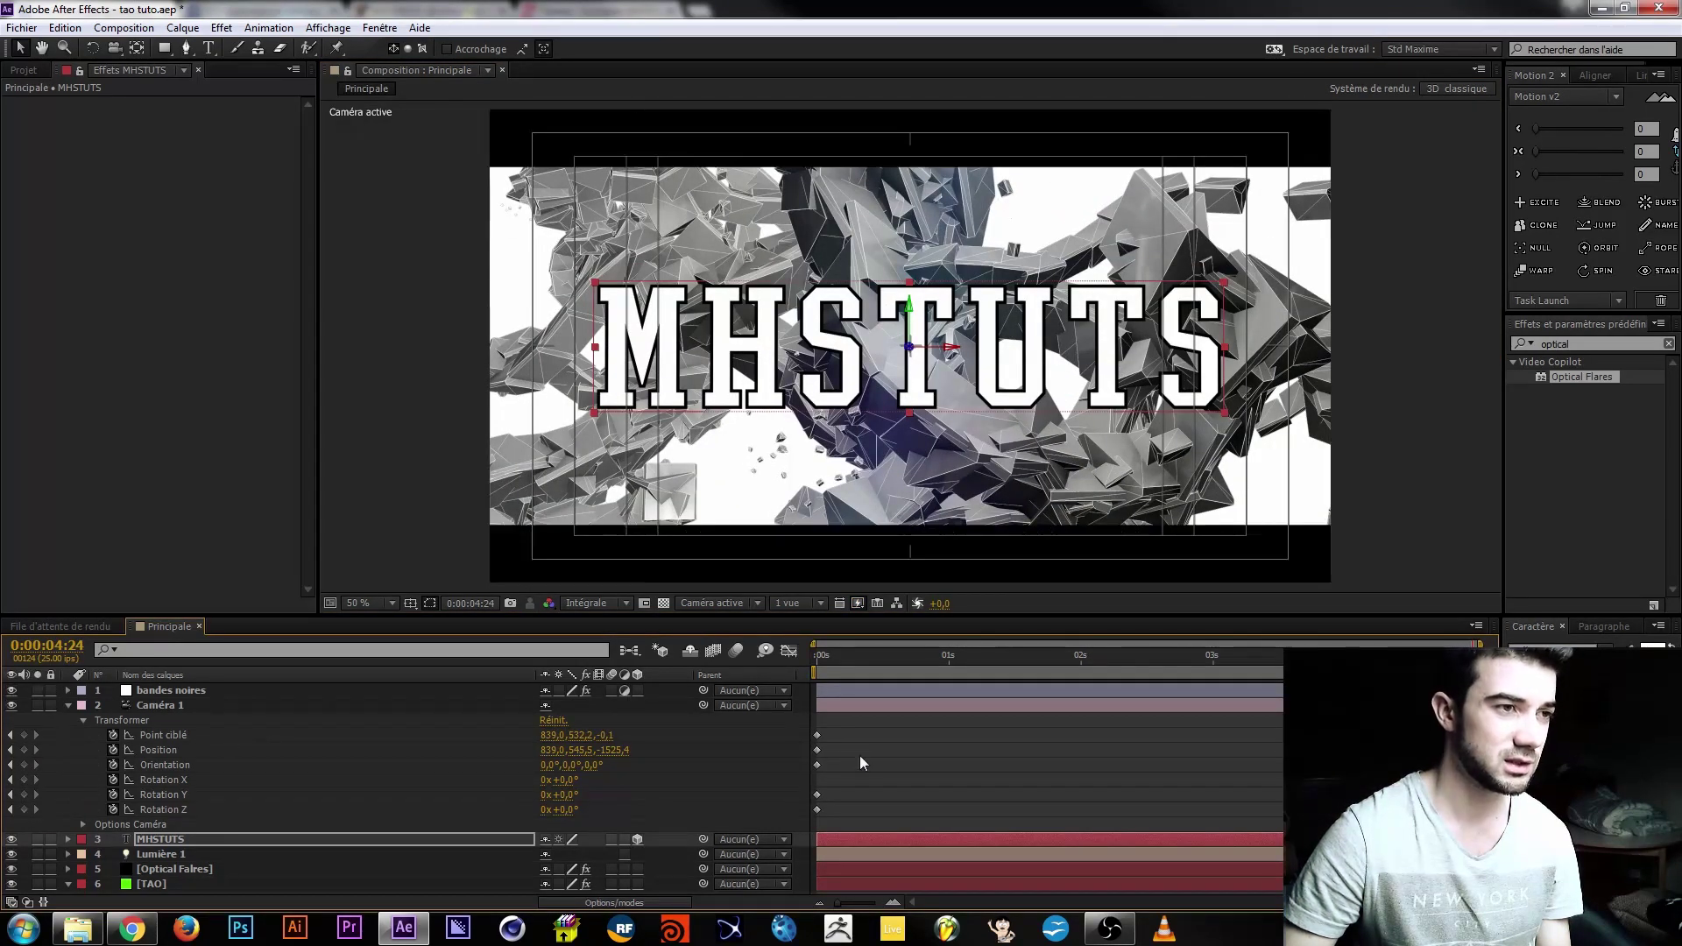
{"action": "left_click", "coordinate": [818, 659]}
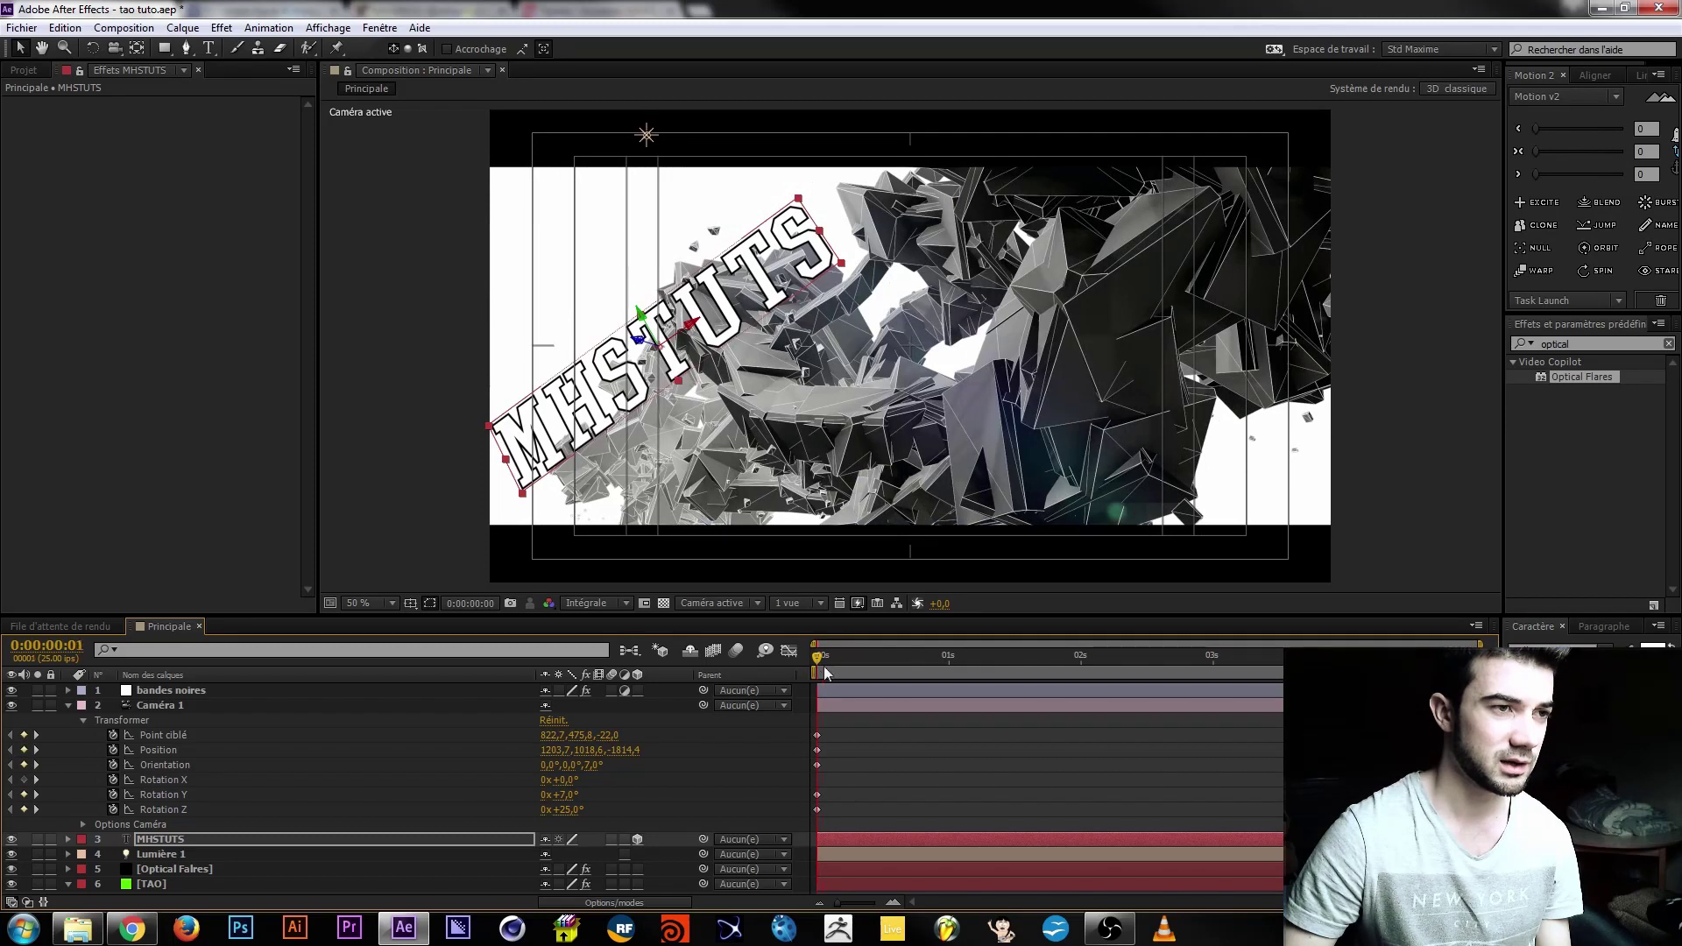
{"action": "left_click_drag", "start_coordinate": [823, 666], "coordinate": [604, 674]}
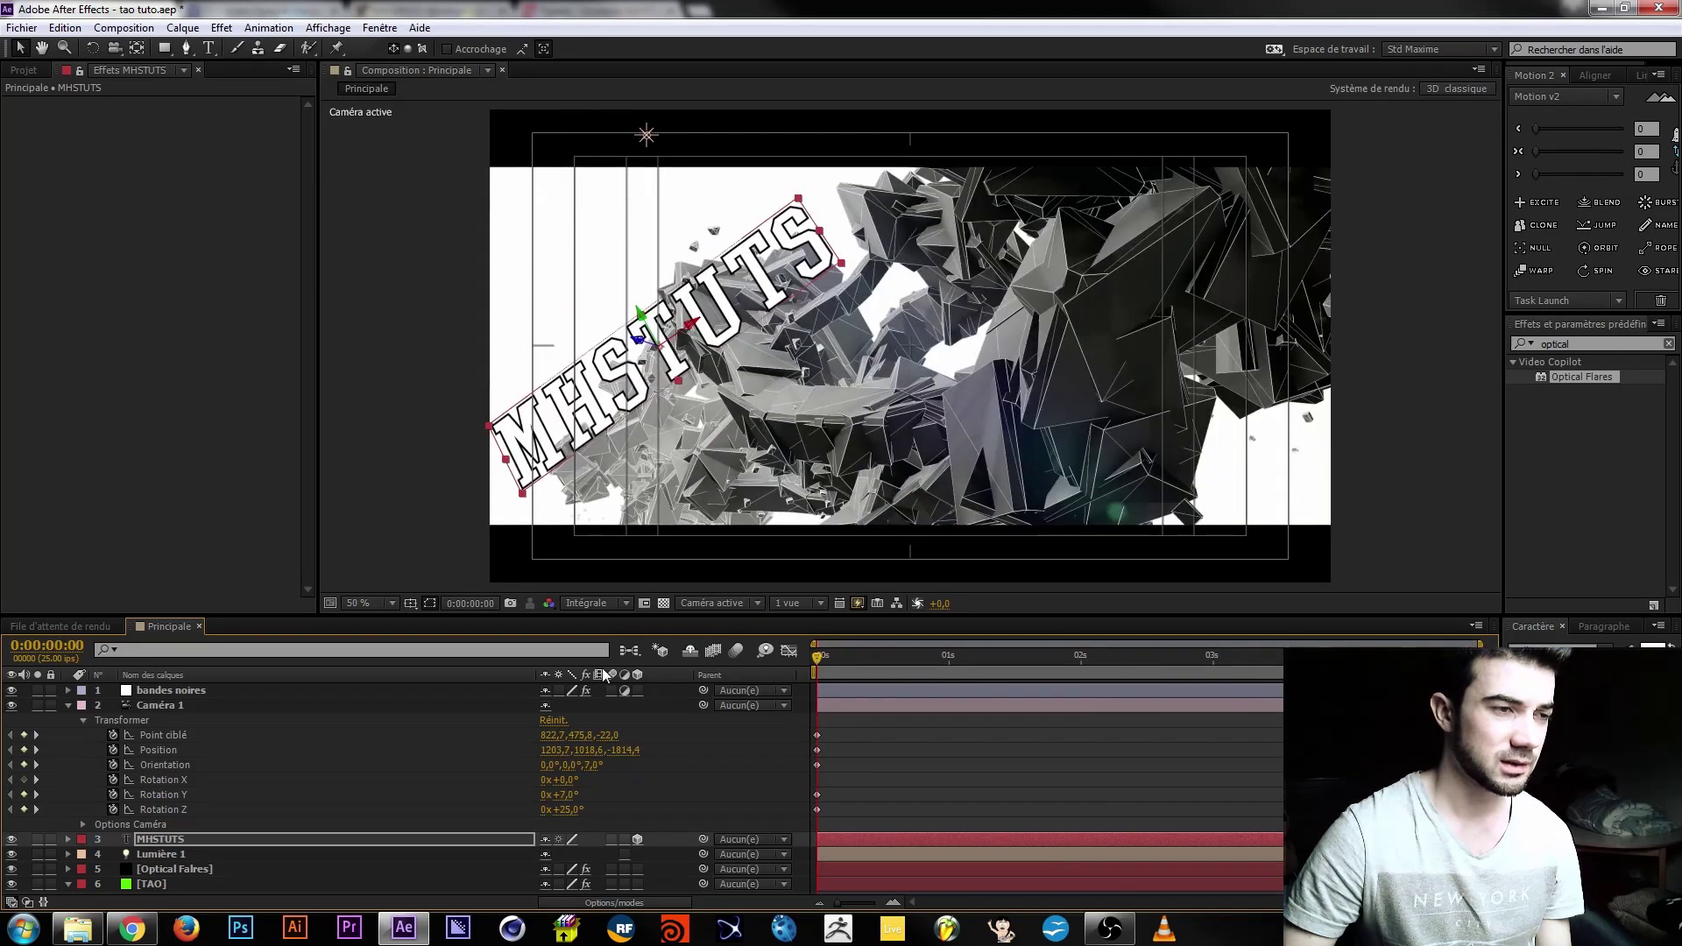
{"action": "key", "text": "space"}
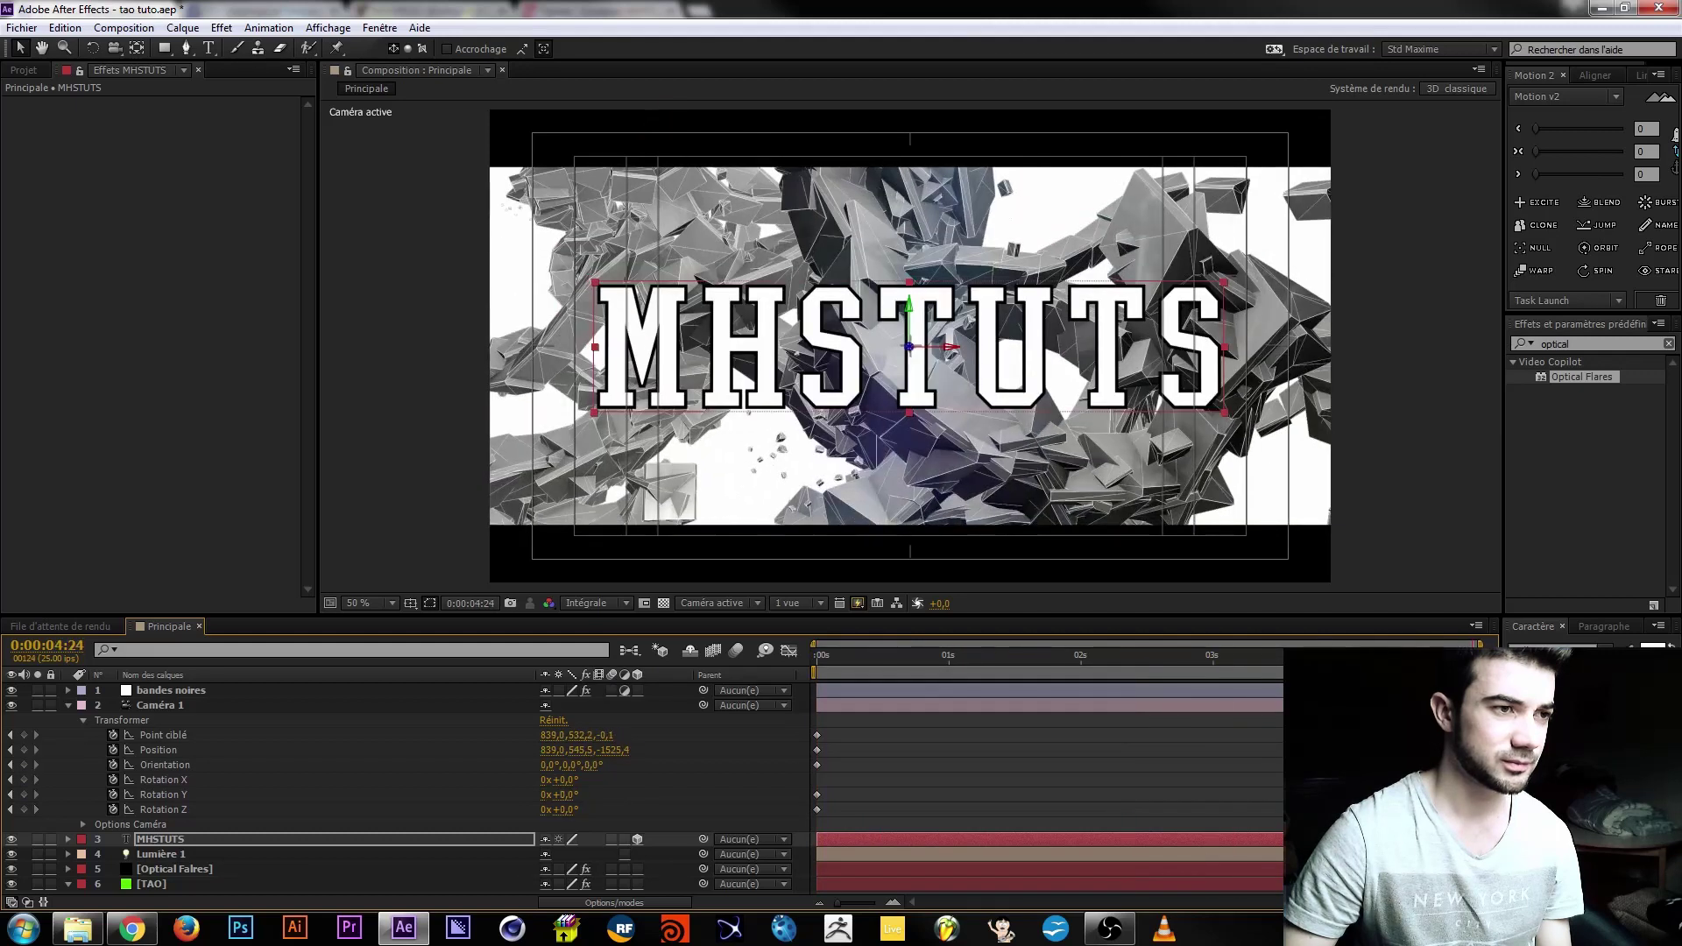
Turn off the title/action safe guides, hide the bandes noires layer and collapse Caméra 1's properties.
{"action": "left_click", "coordinate": [408, 603]}
{"action": "left_click", "coordinate": [438, 618]}
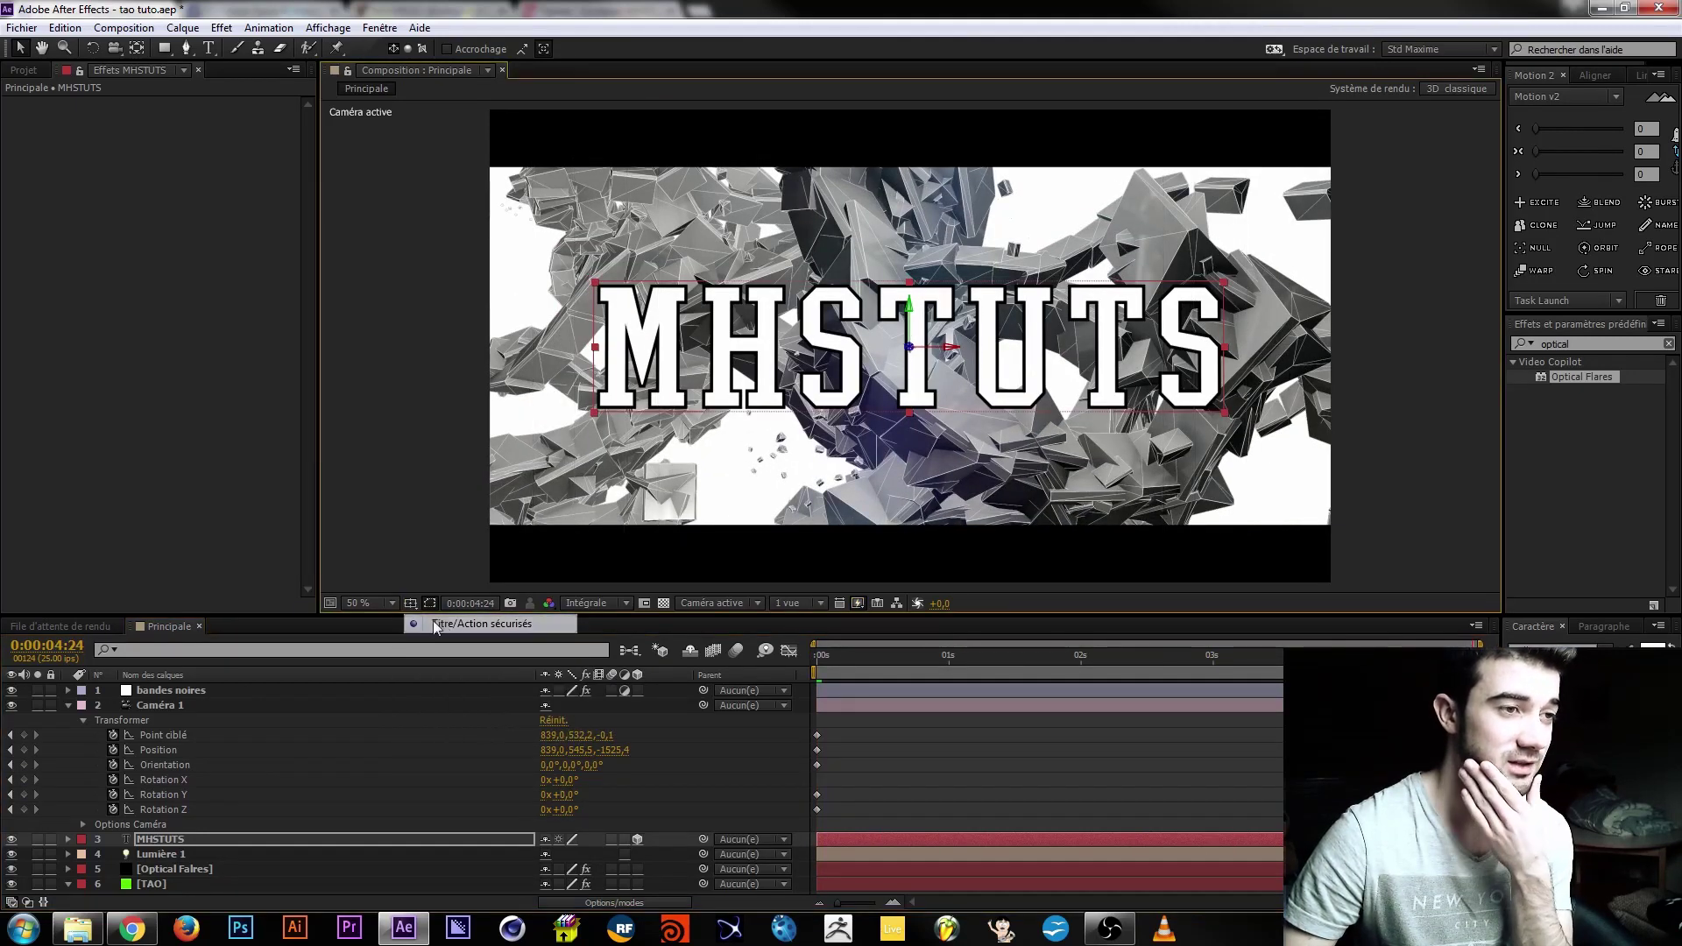
{"action": "left_click", "coordinate": [408, 455]}
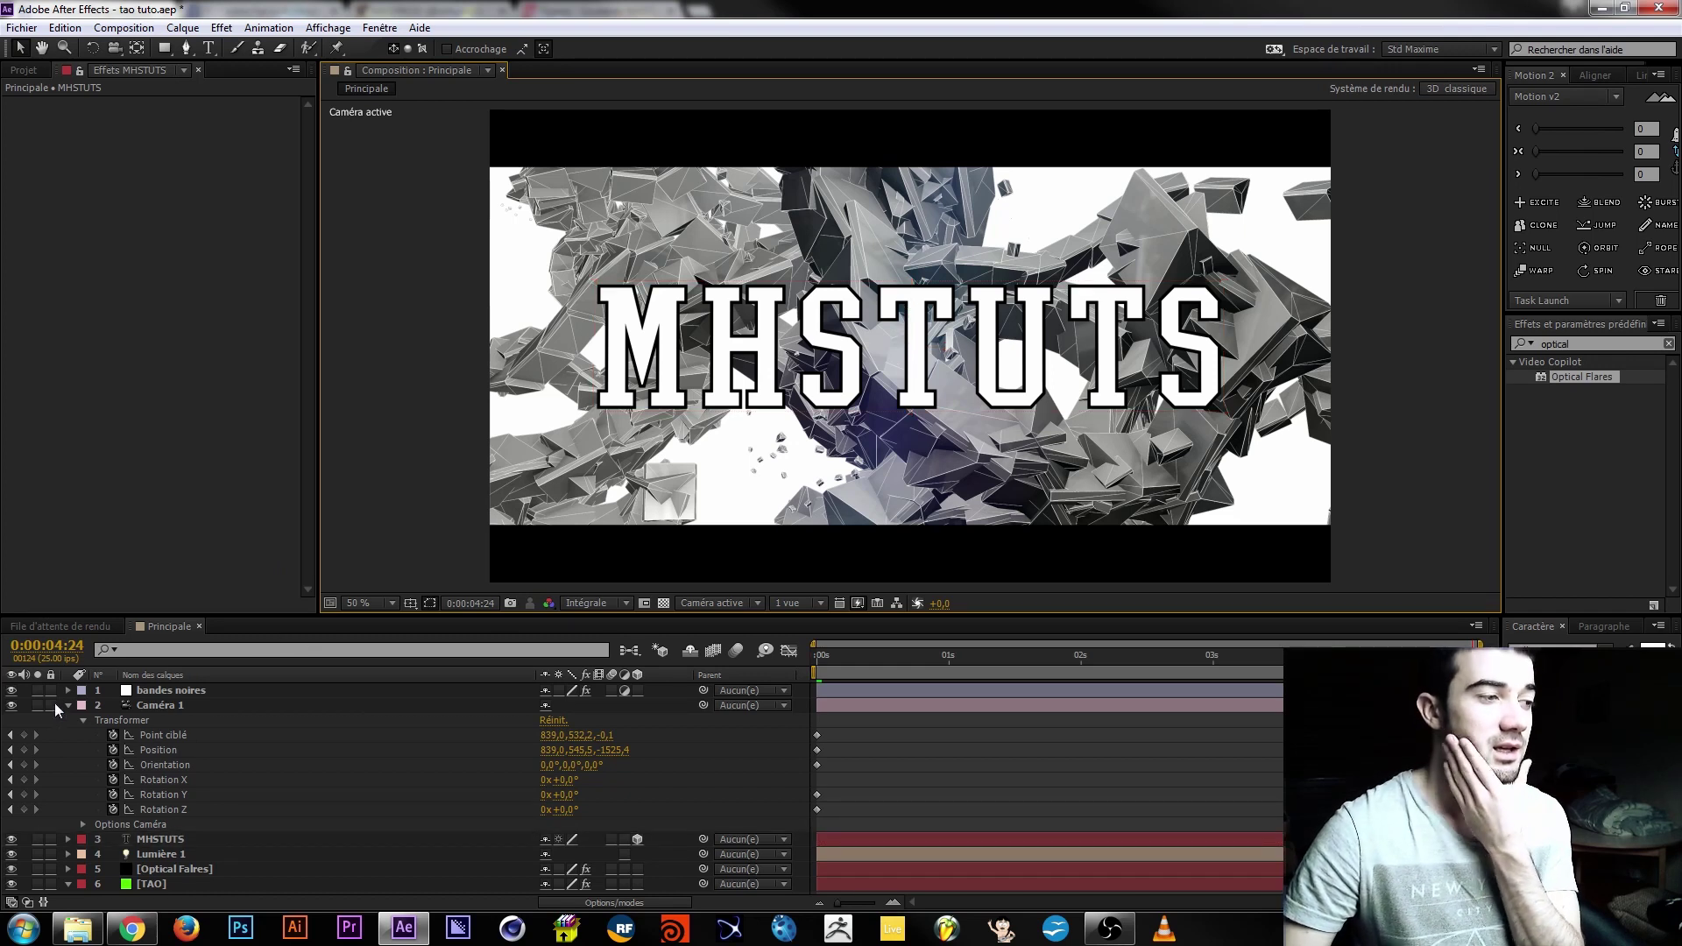
{"action": "left_click", "coordinate": [12, 691]}
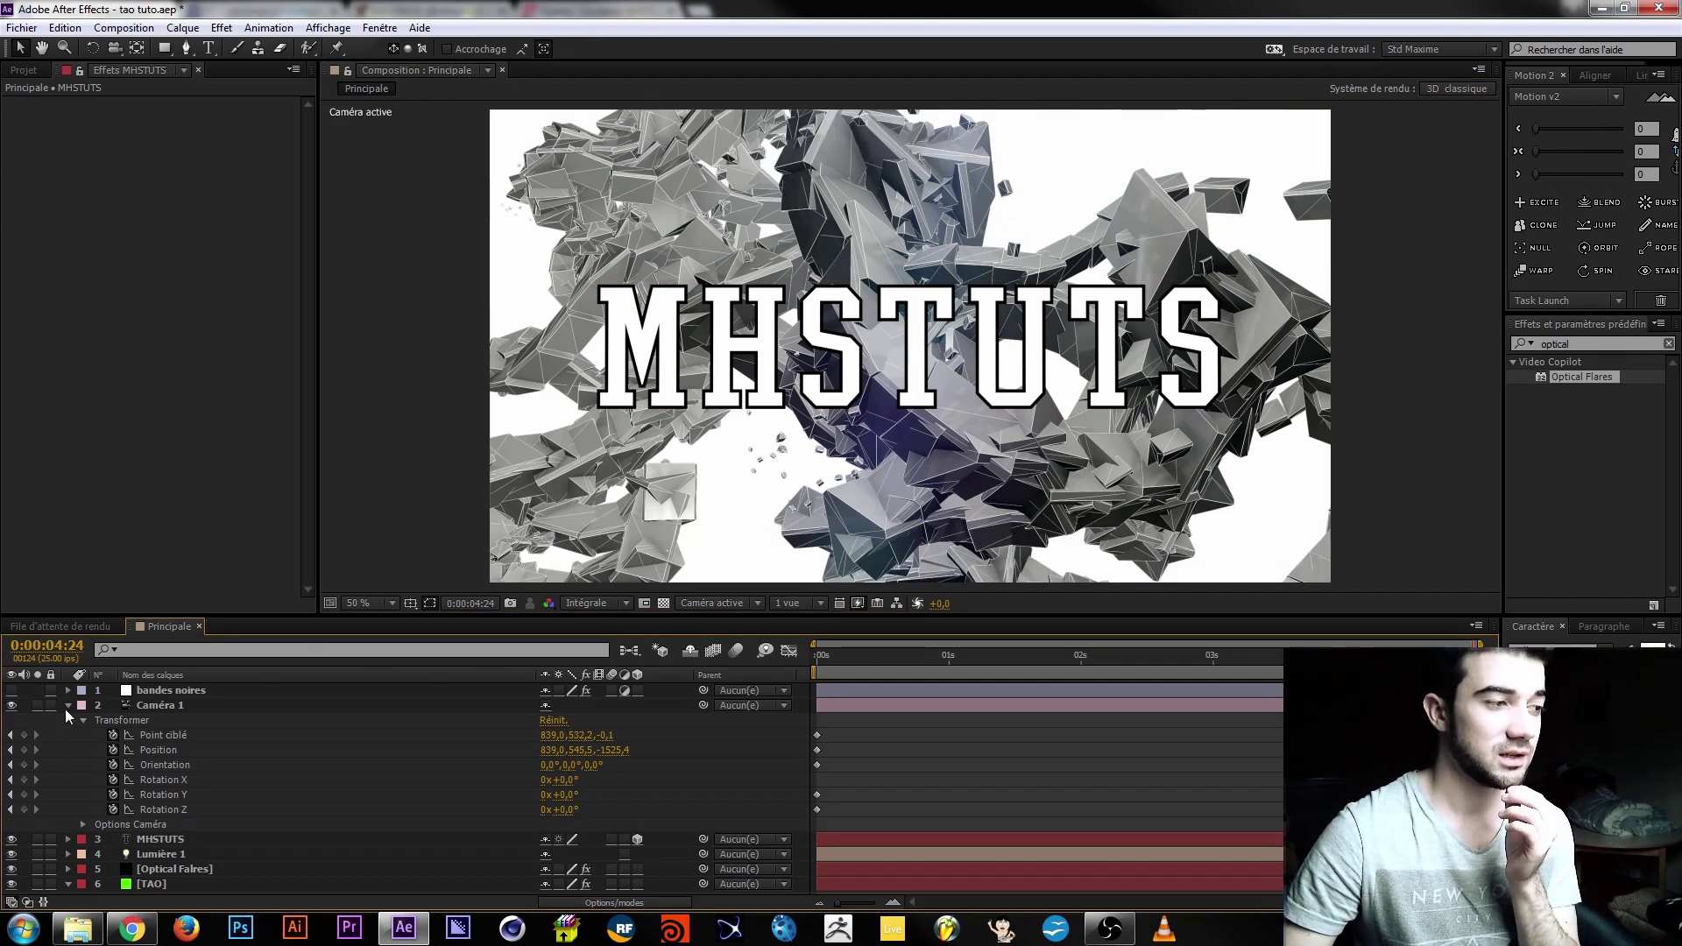
{"action": "left_click", "coordinate": [67, 706]}
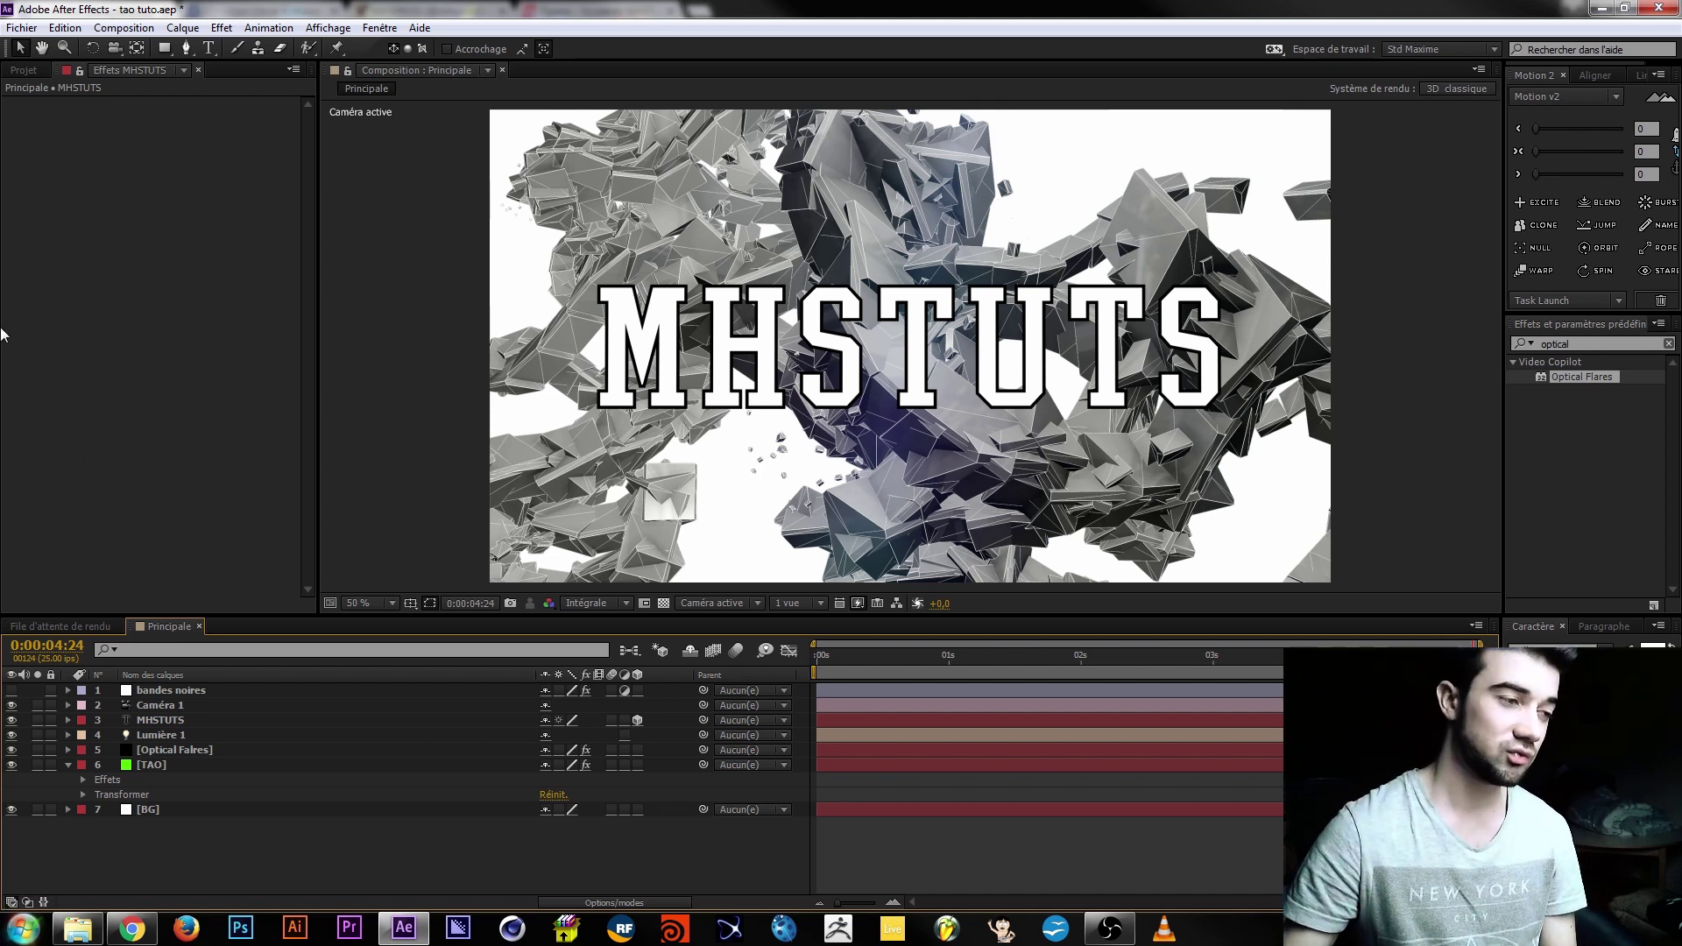
Keyframe the TAO layer's Segment Rotate Y at 51 at 0:00:04:24 and reveal its animated property in the timeline.
{"action": "left_click", "coordinate": [162, 765]}
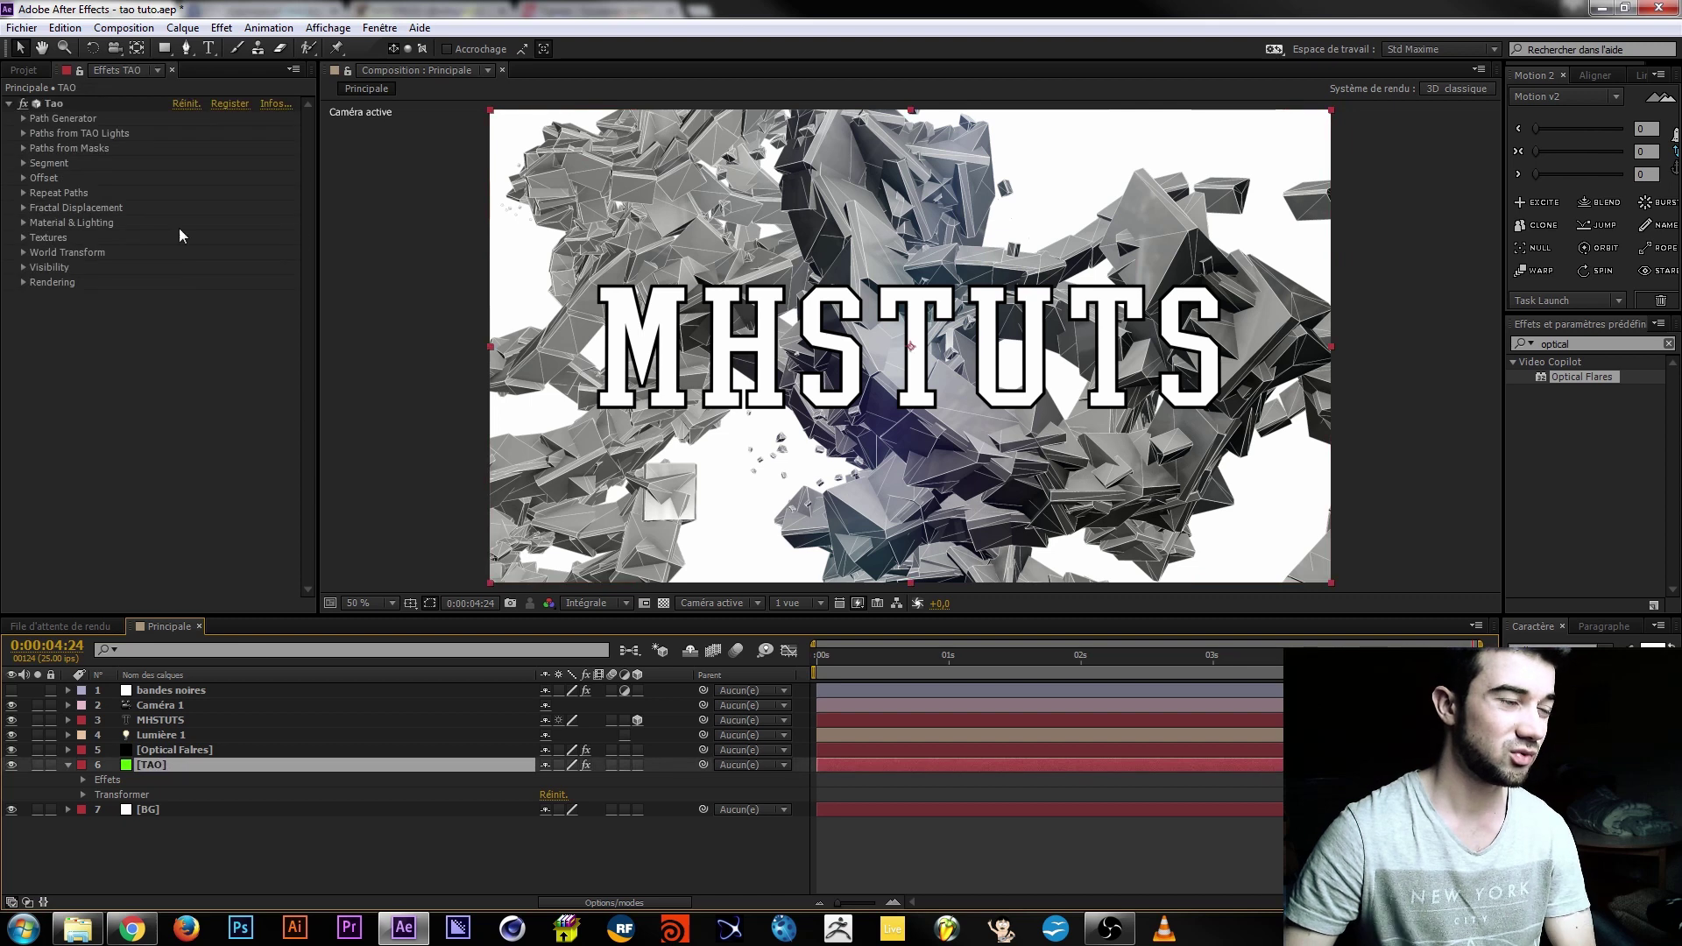
{"action": "left_click", "coordinate": [28, 164]}
{"action": "left_click", "coordinate": [24, 163]}
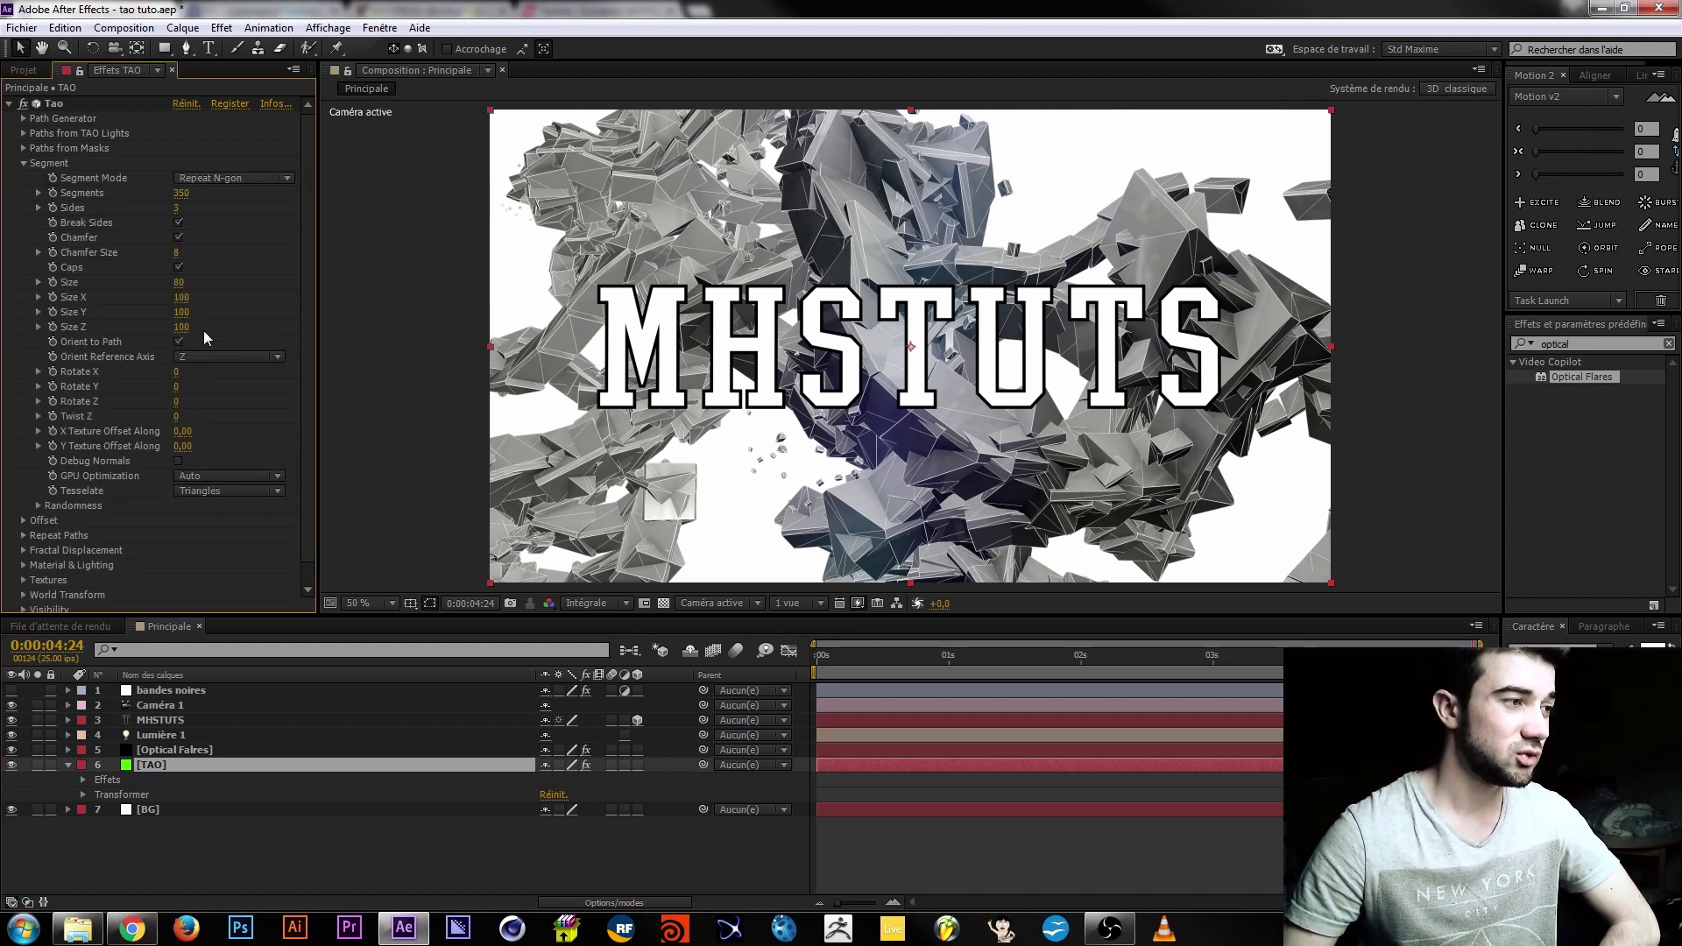
{"action": "left_click_drag", "start_coordinate": [176, 388], "coordinate": [224, 390]}
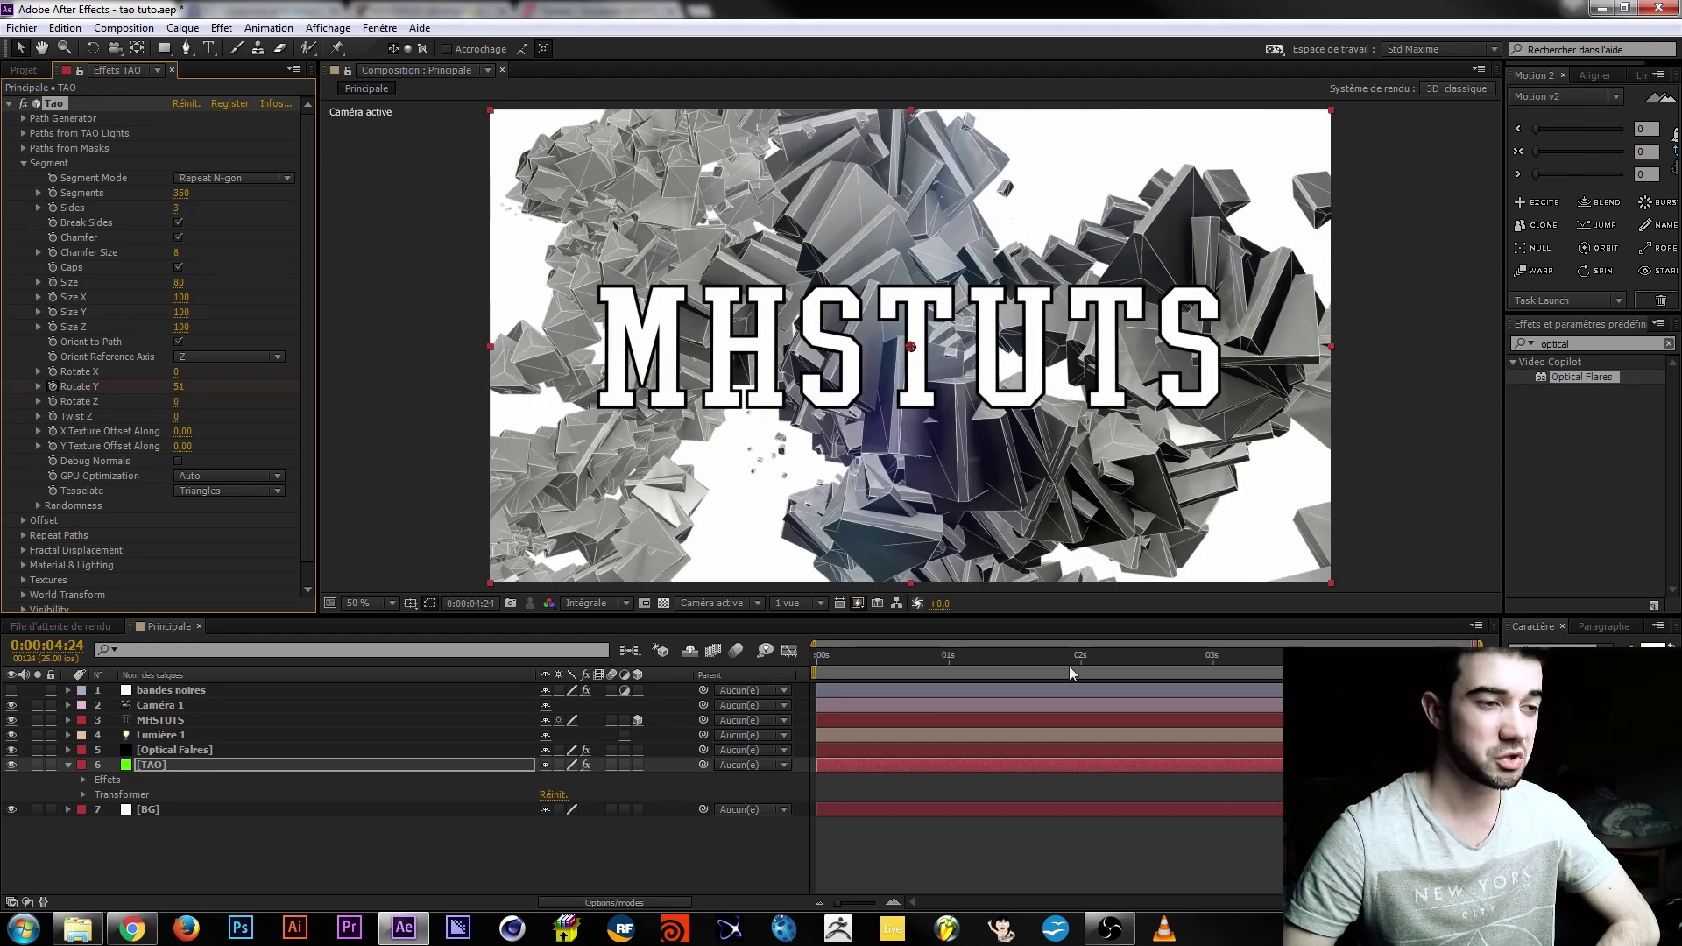
{"action": "key", "text": "u"}
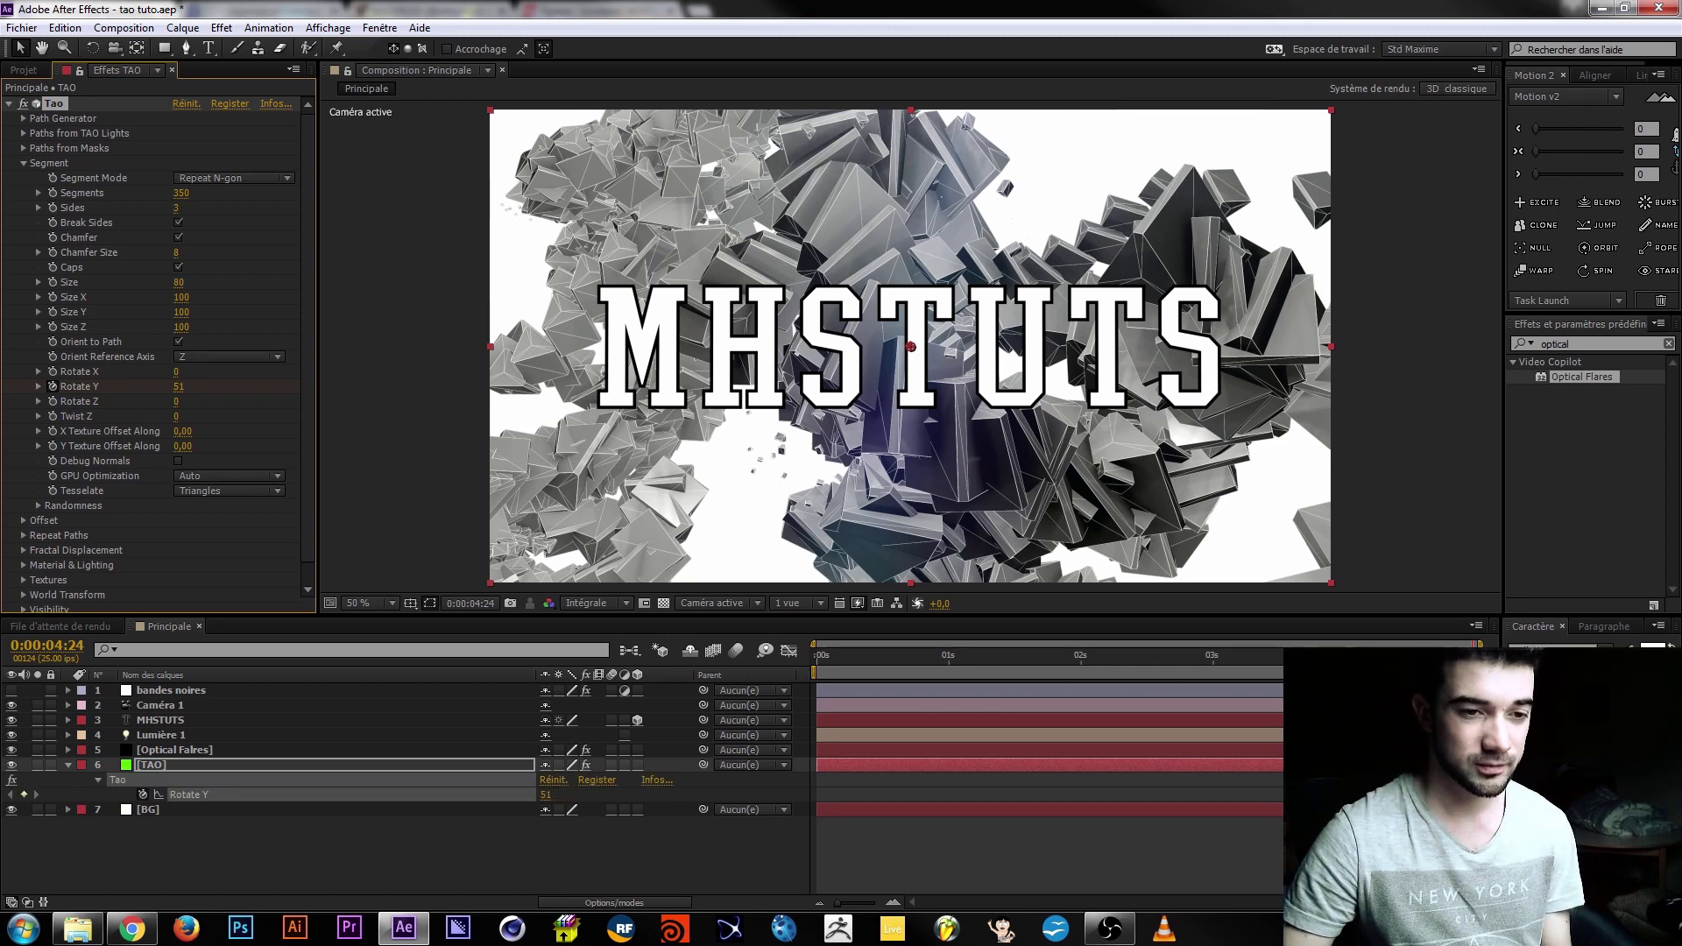
Keyframe TAO's Segment Rotate Y at 0 on the first frame and scrub through the rotation.
{"action": "key", "text": "Home"}
{"action": "left_click", "coordinate": [179, 386]}
{"action": "type", "text": "0"}
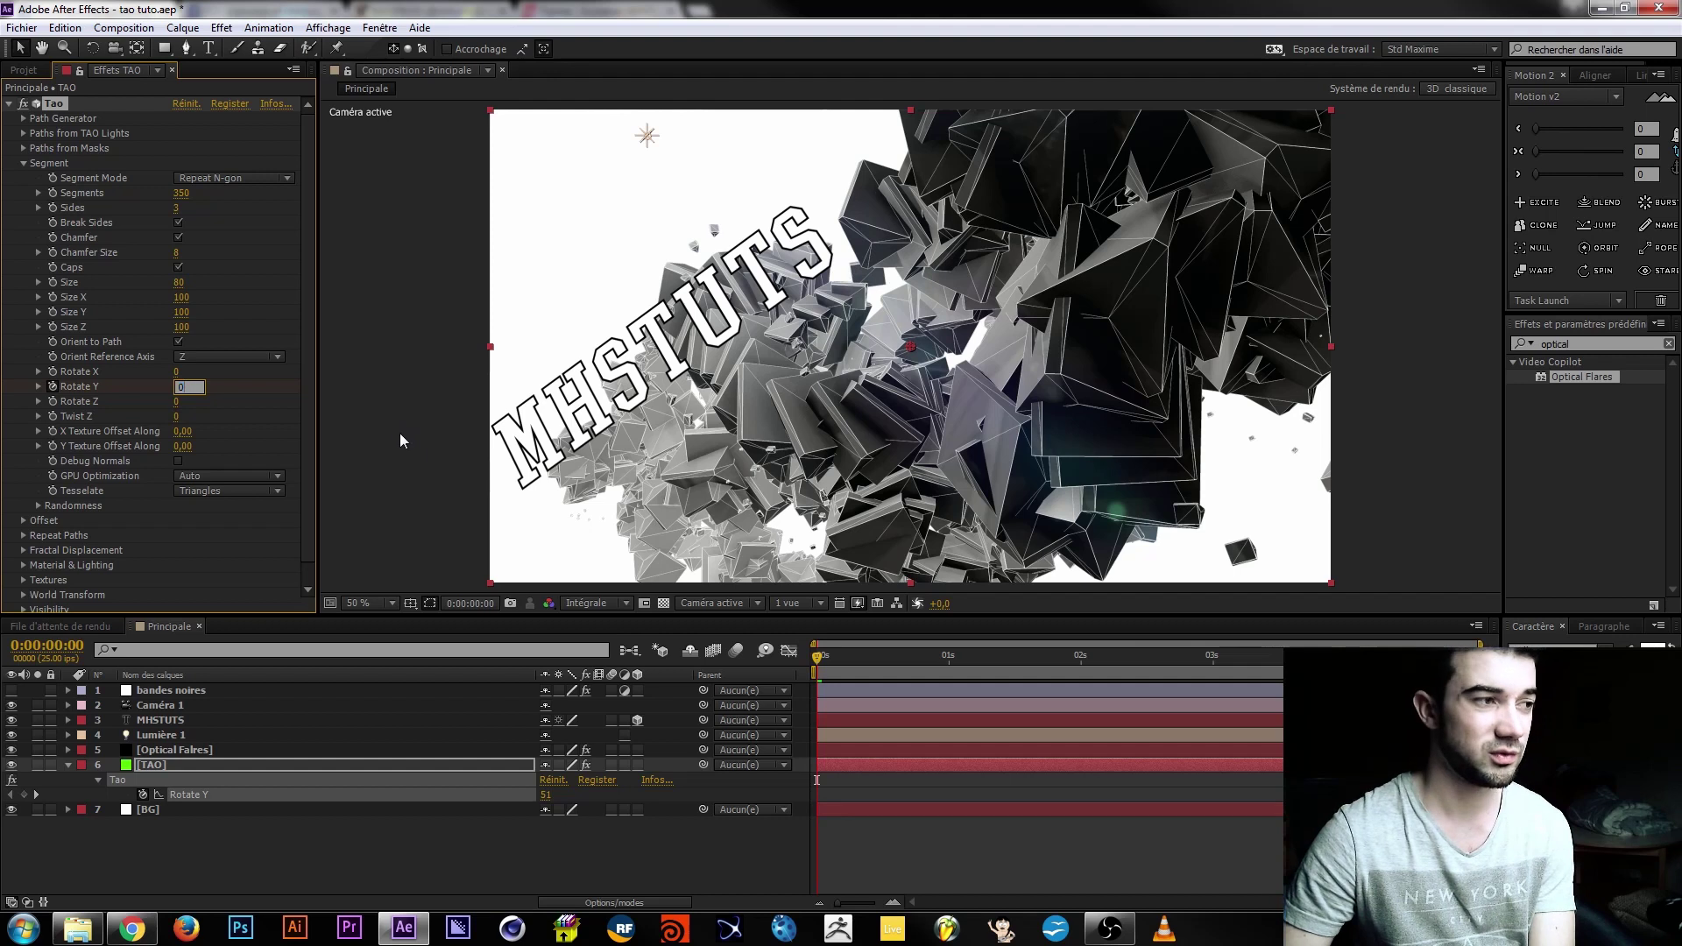
{"action": "key", "text": "Return"}
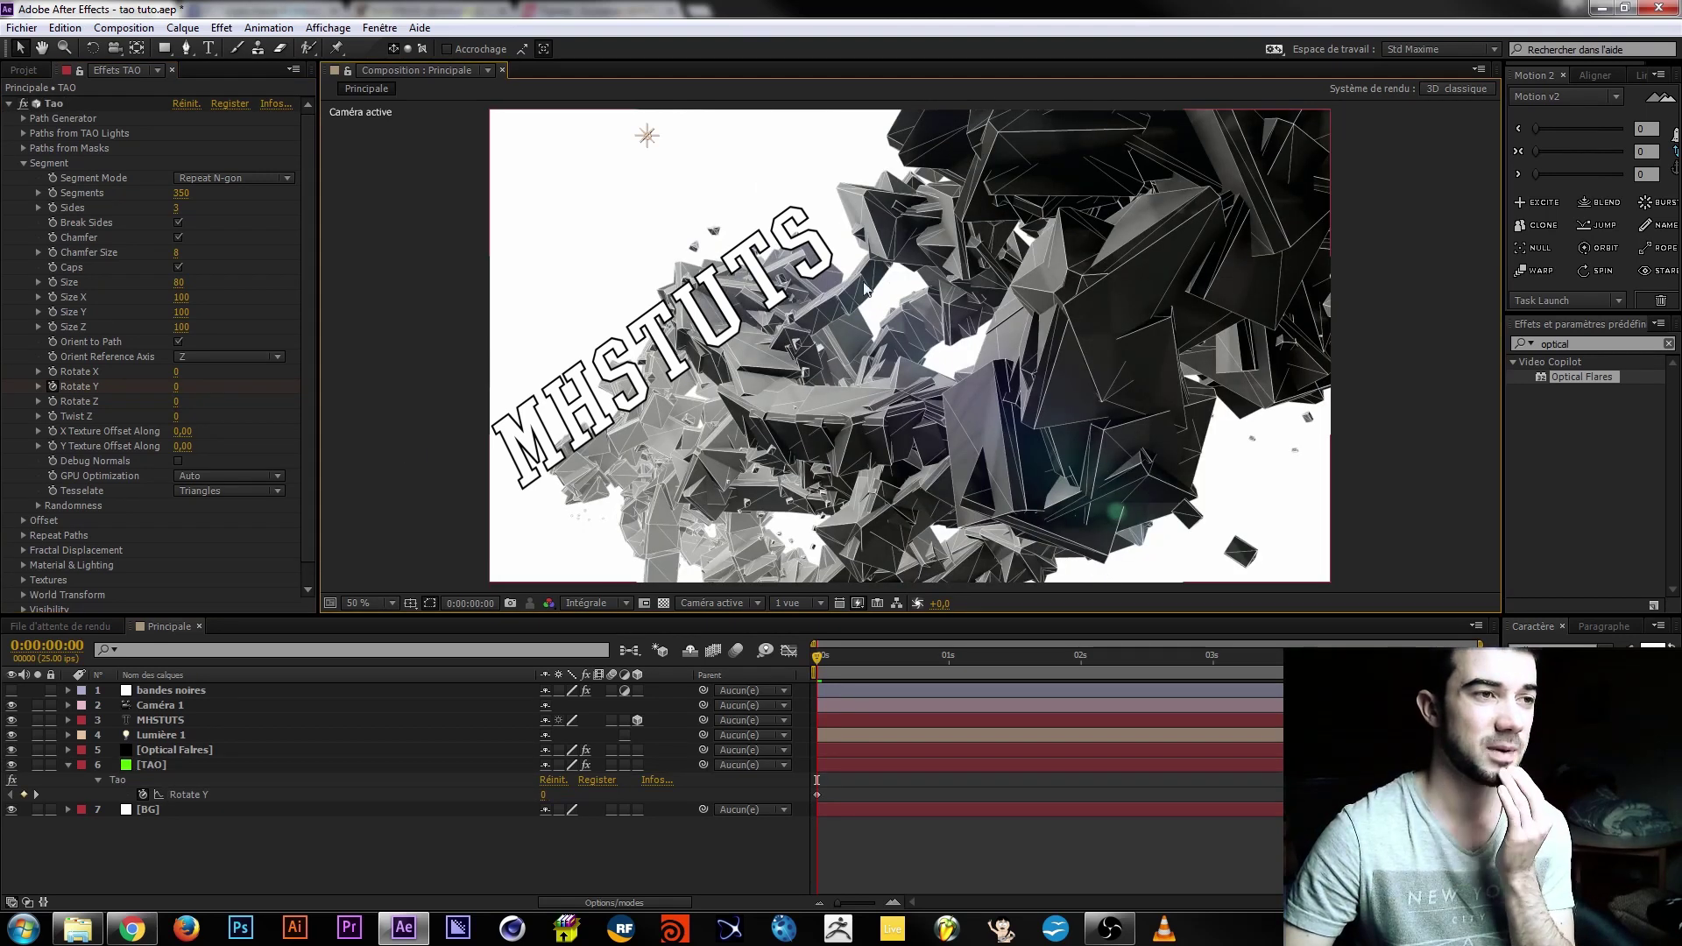
{"action": "left_click_drag", "start_coordinate": [818, 658], "coordinate": [600, 619]}
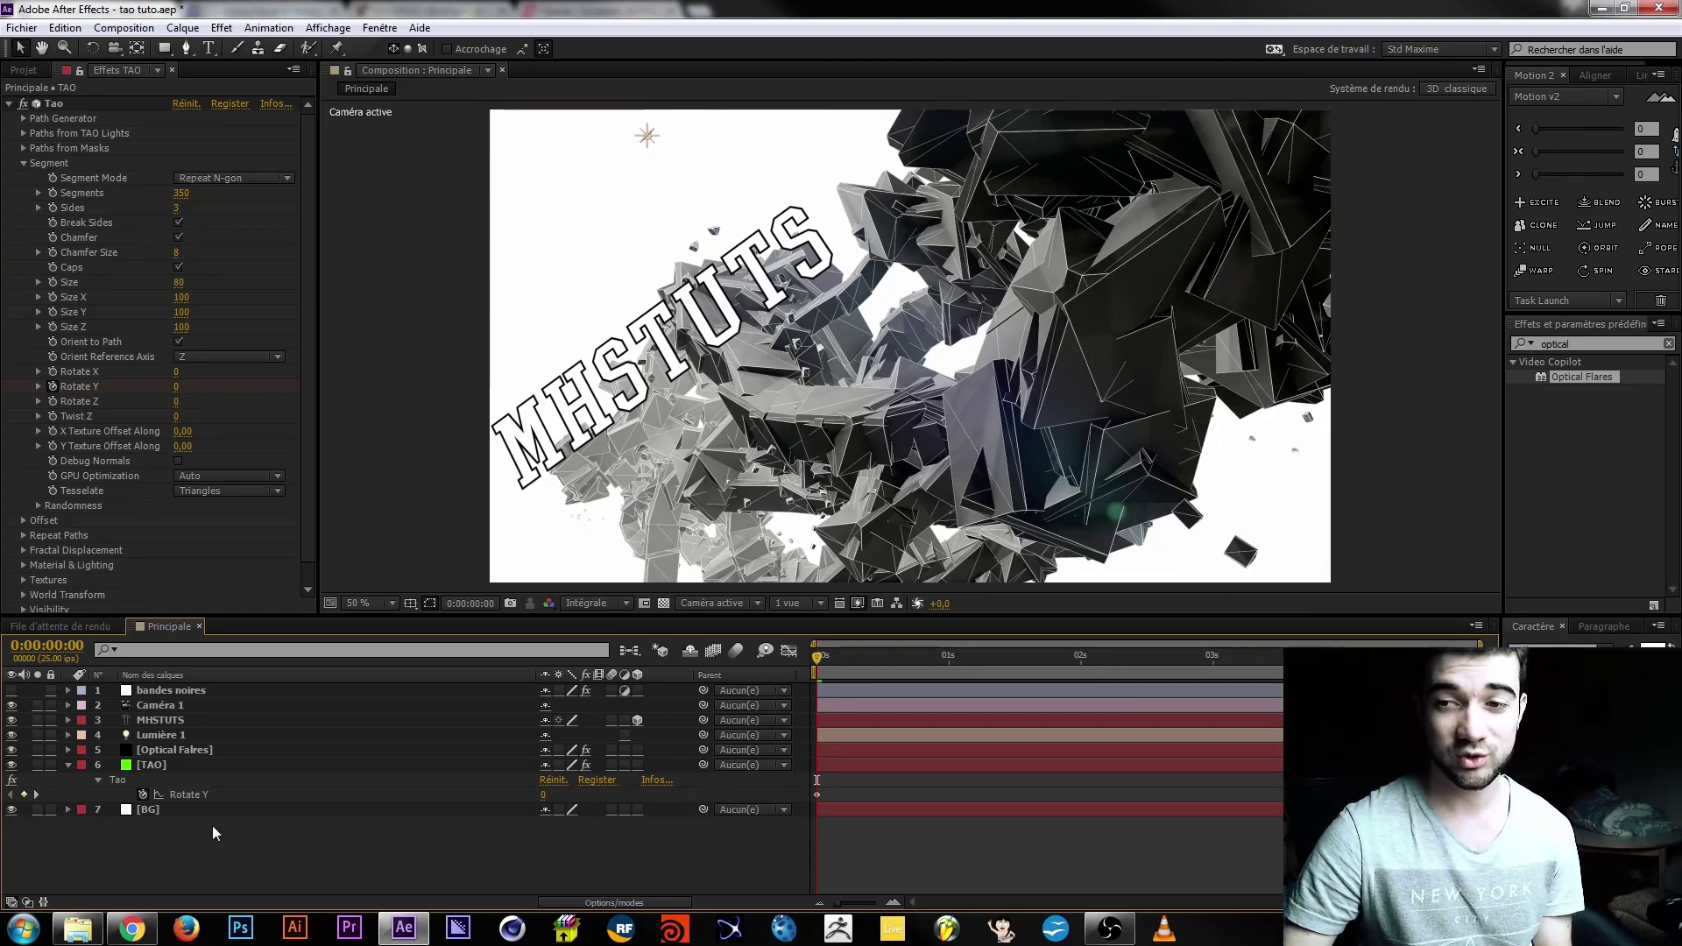
Create a composition-sized black solid and apply the Trapcode Particular t2_starfieldstatic1_hd preset to it.
{"action": "key", "text": "ctrl+y"}
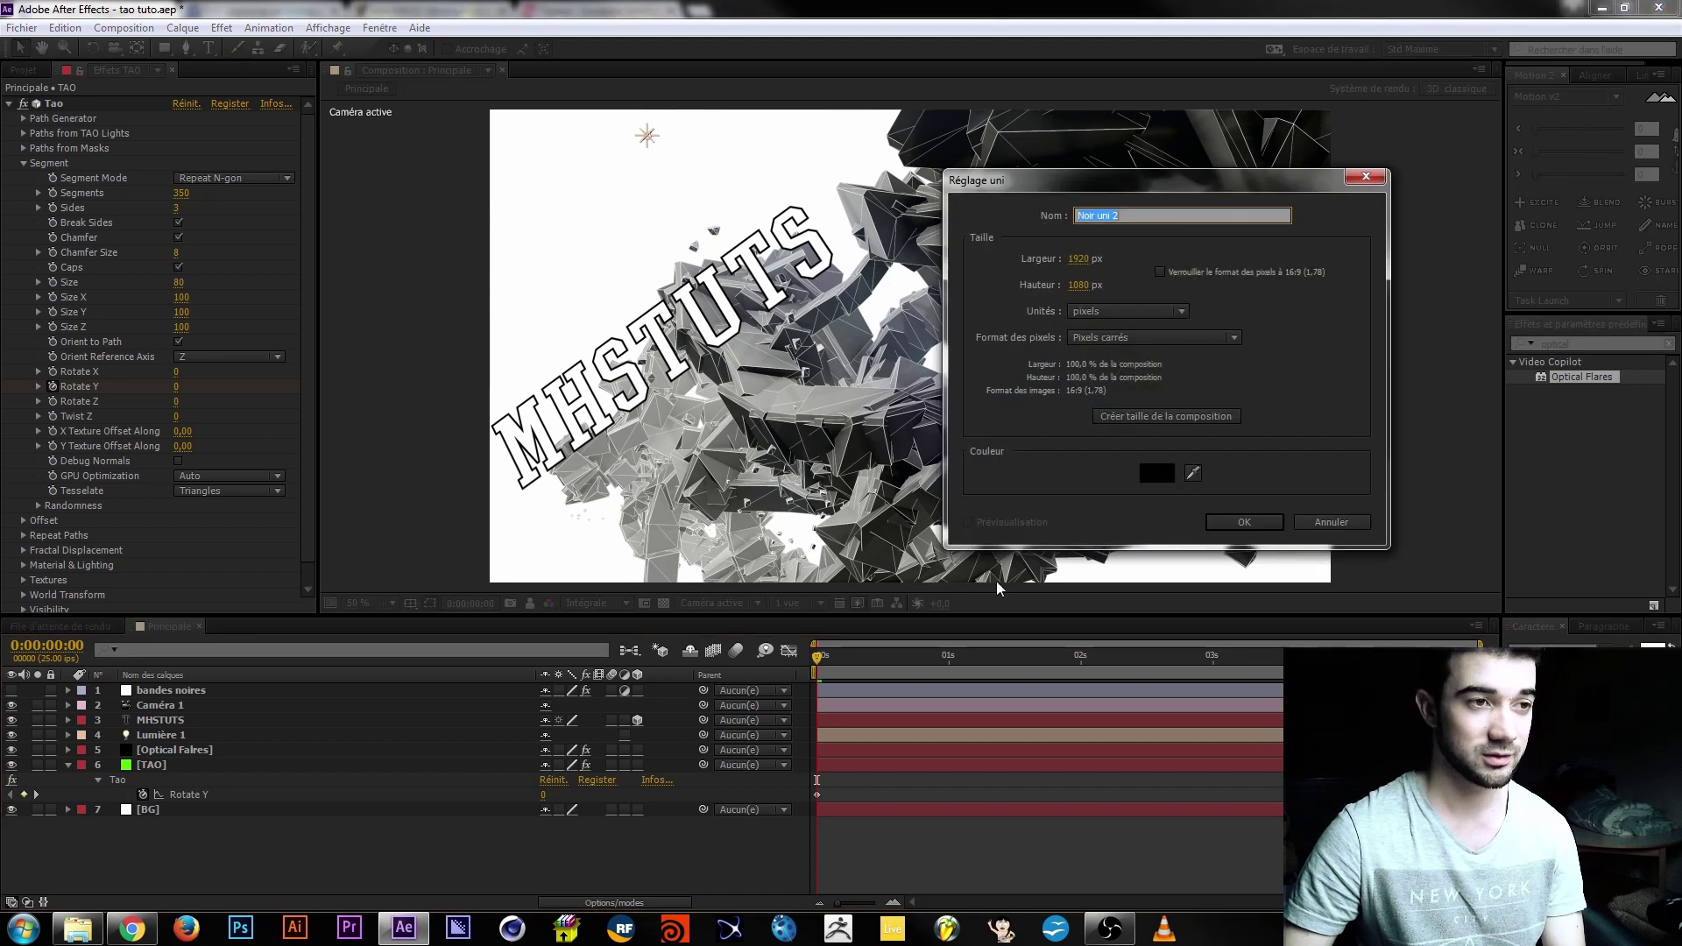
{"action": "left_click", "coordinate": [1244, 522]}
{"action": "left_click", "coordinate": [1597, 346]}
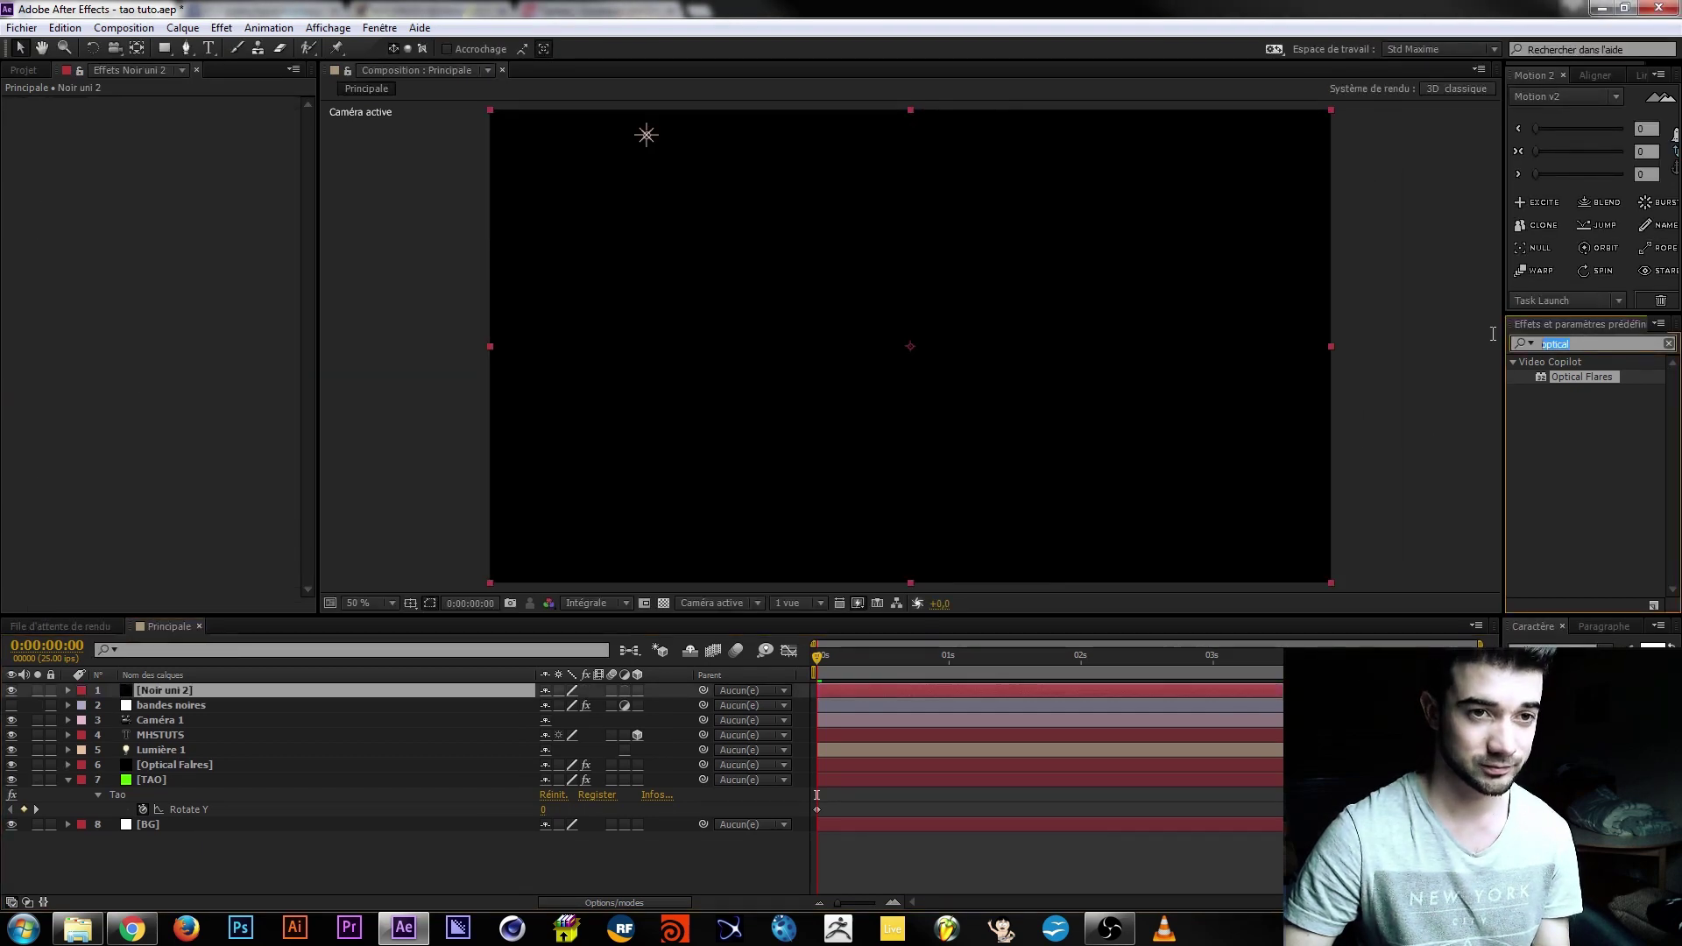
{"action": "type", "text": "star"}
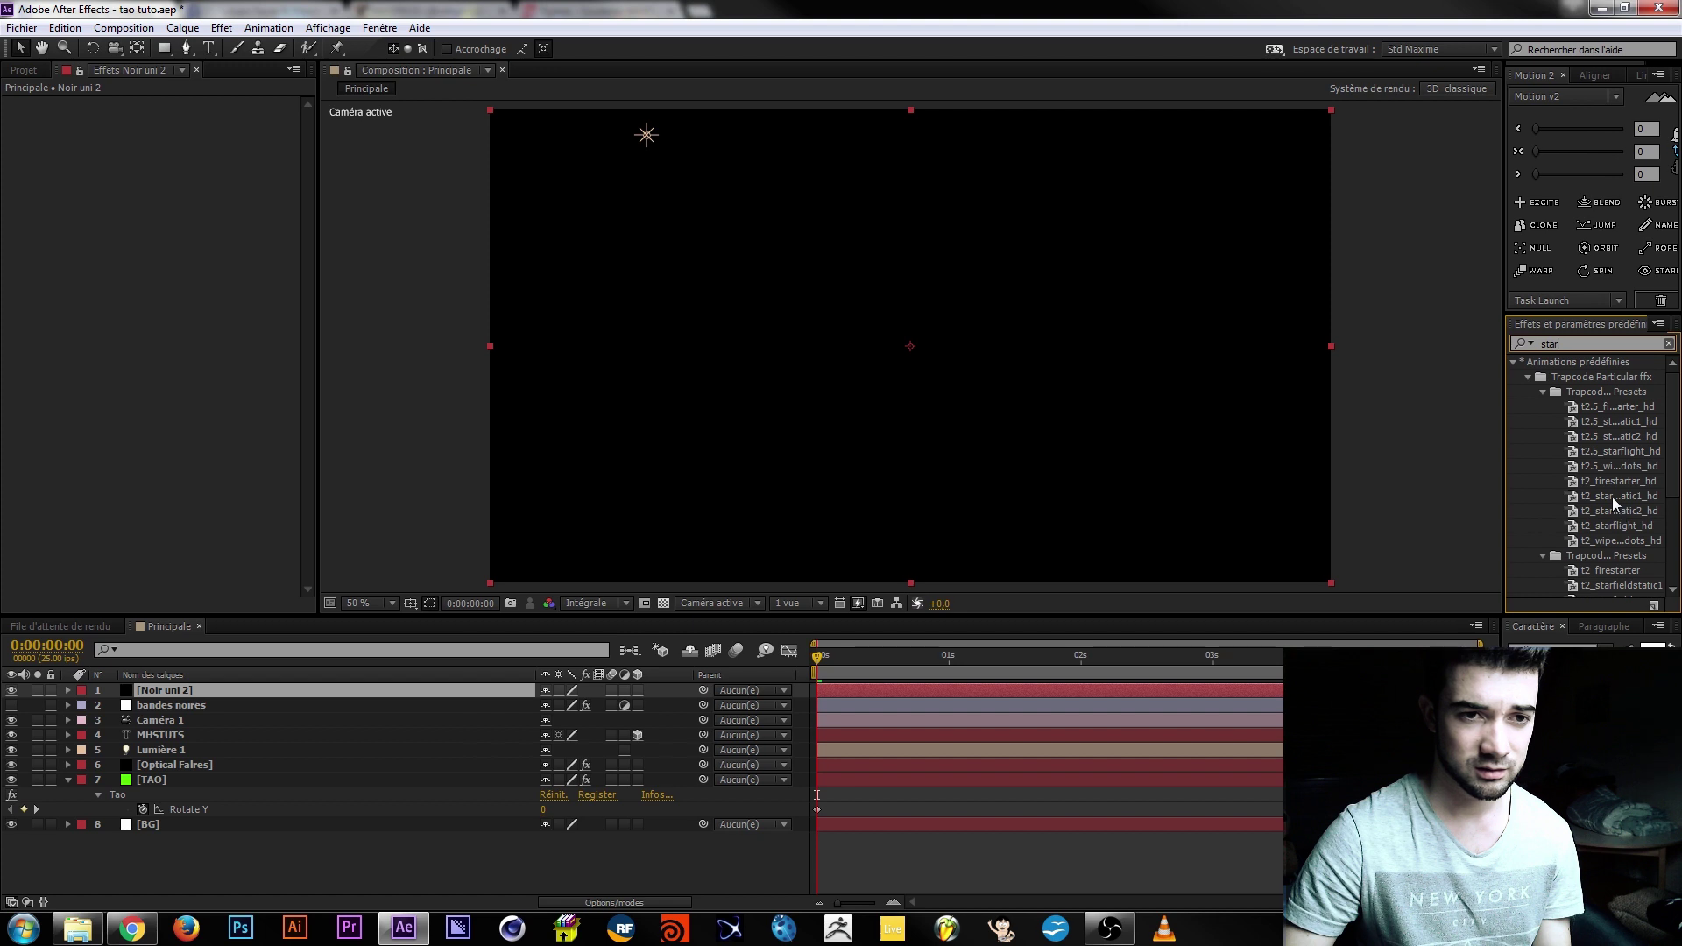
{"action": "double_click", "coordinate": [1612, 497]}
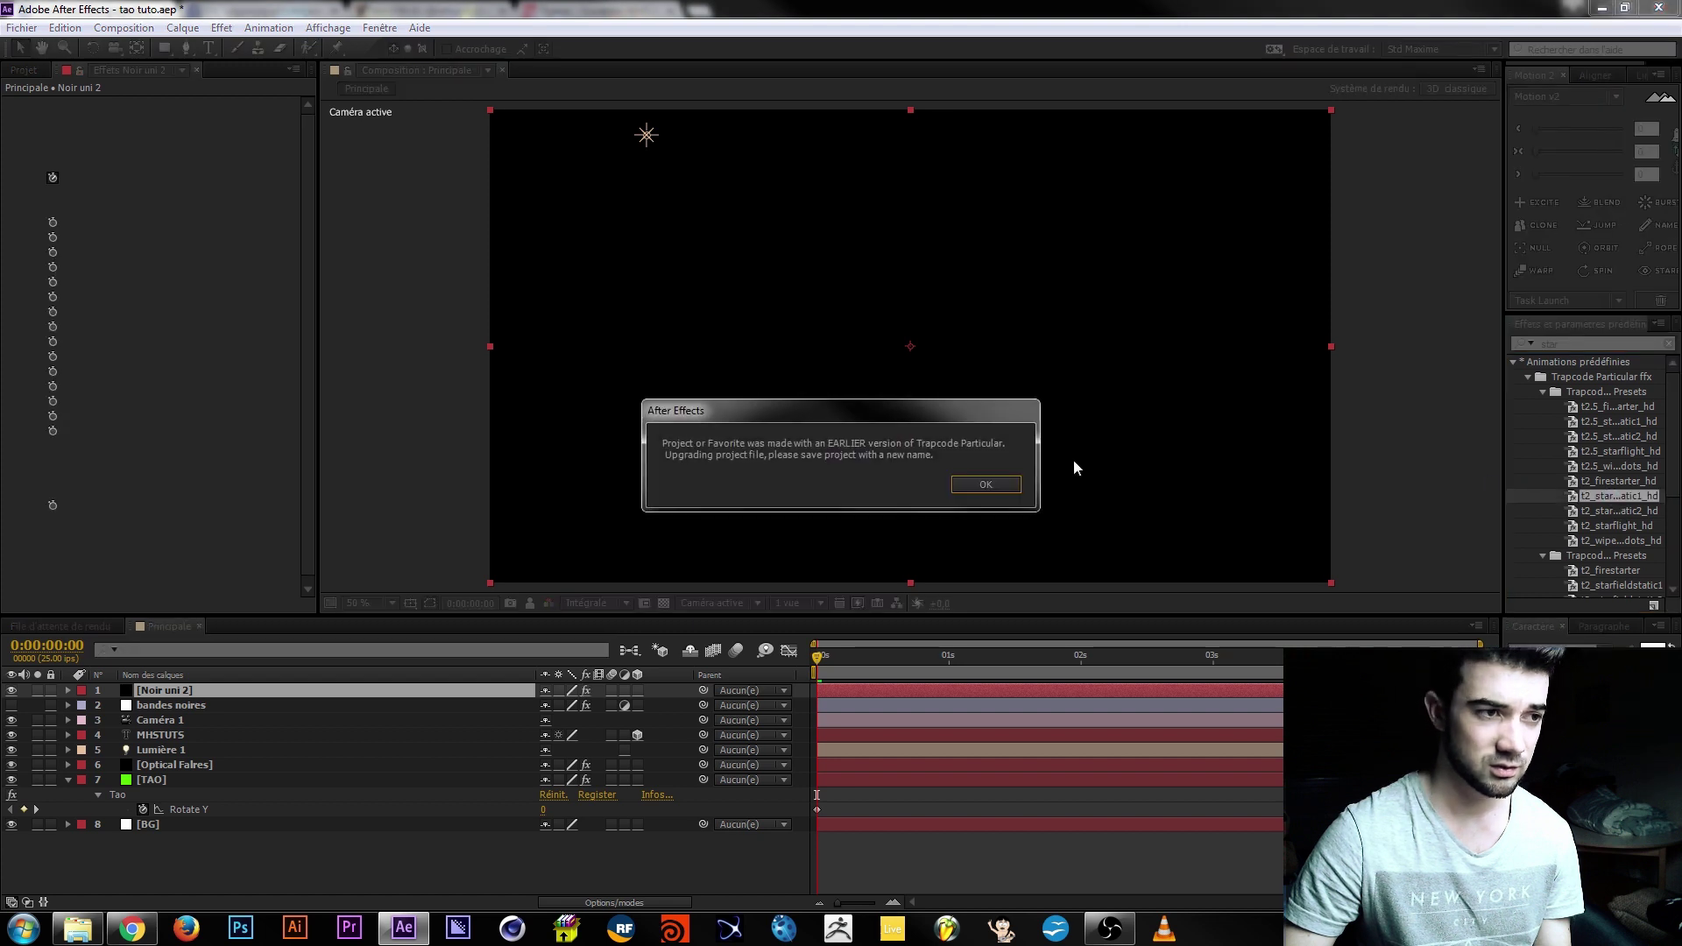
{"action": "left_click", "coordinate": [986, 485]}
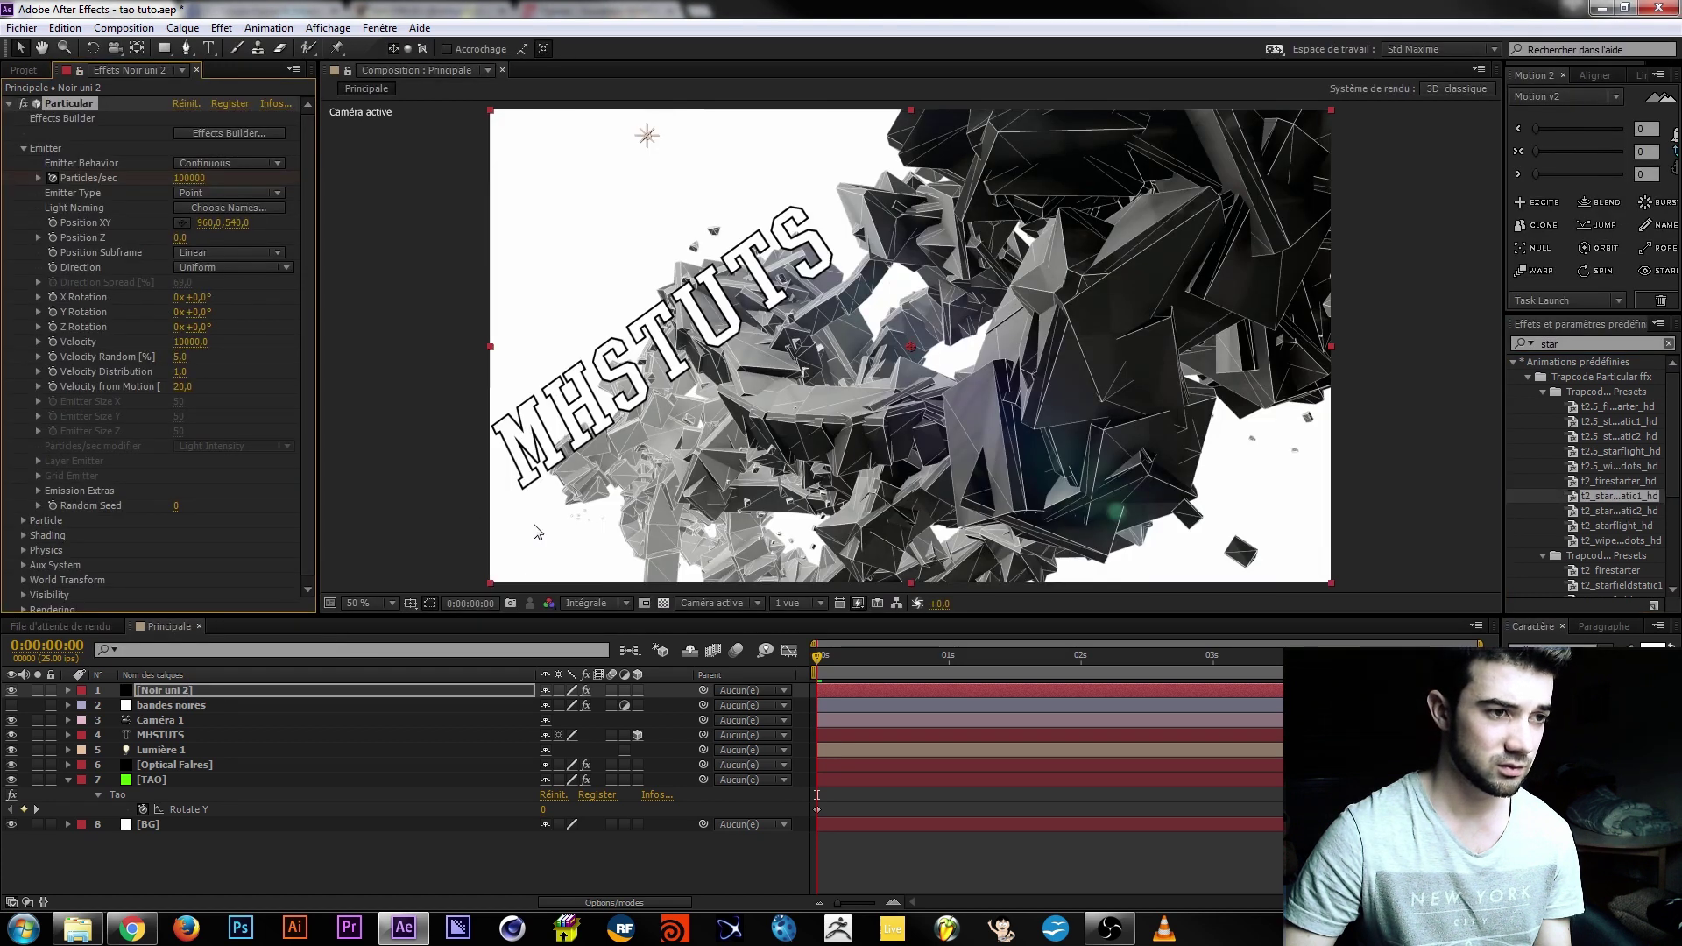
Scrub through the starfield and move the Noir uni 2 layer directly below TAO.
{"action": "left_click_drag", "start_coordinate": [844, 655], "coordinate": [1138, 676]}
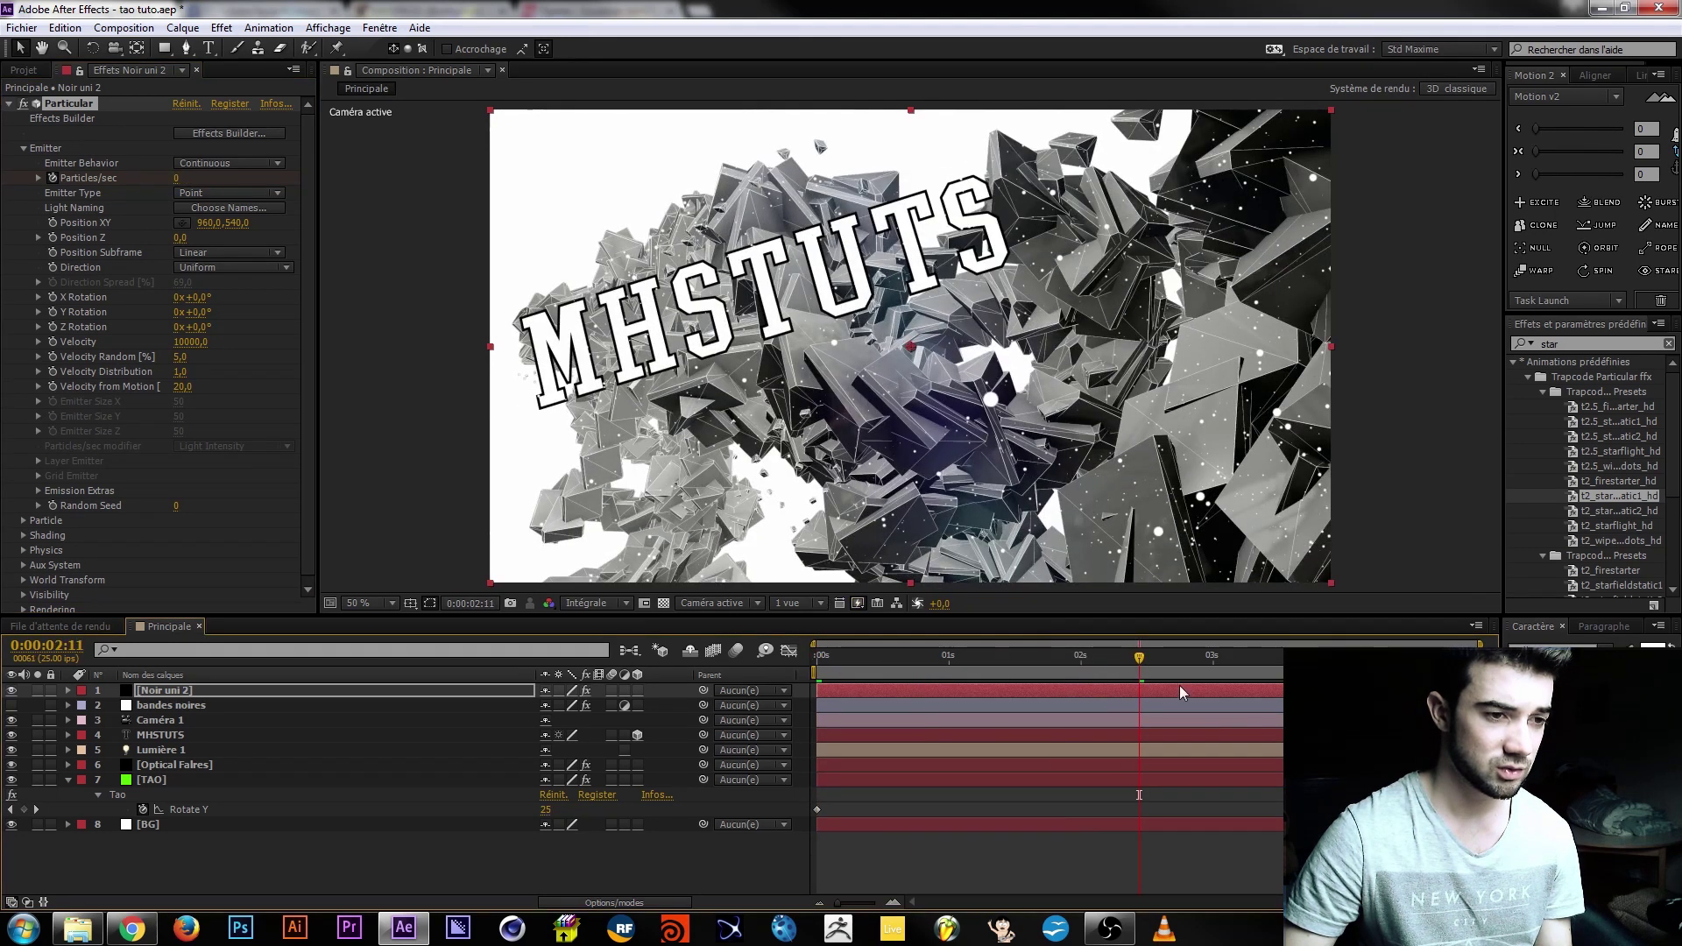
{"action": "left_click", "coordinate": [1179, 688]}
{"action": "left_click", "coordinate": [816, 657]}
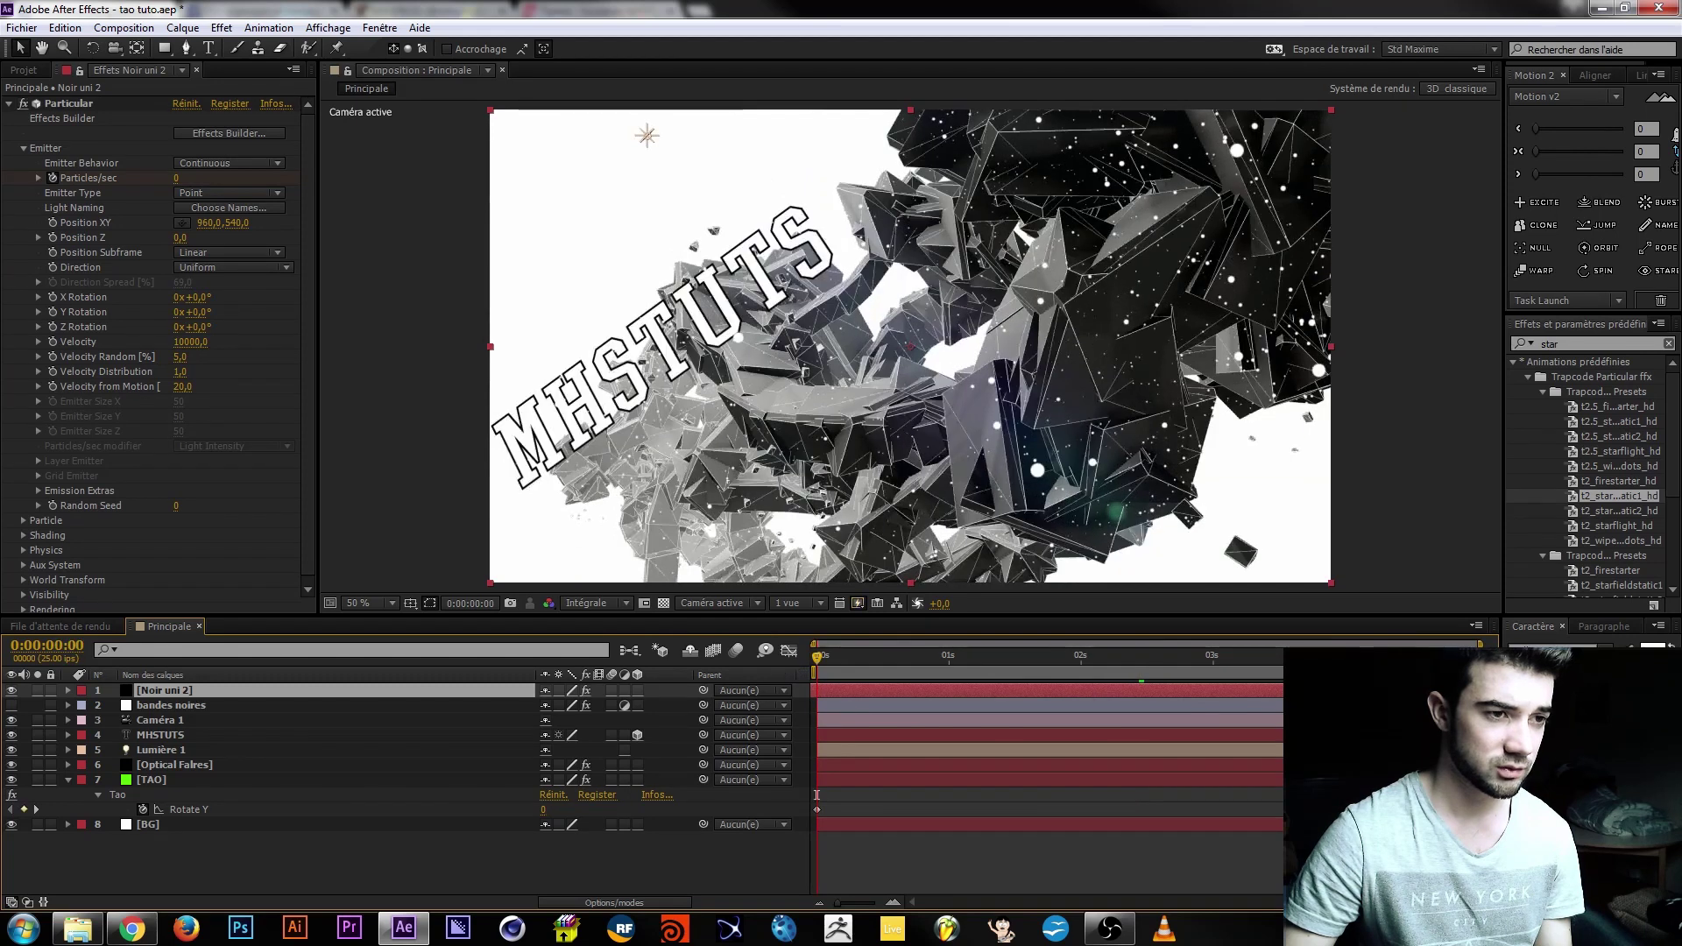
{"action": "left_click_drag", "start_coordinate": [817, 657], "coordinate": [818, 657]}
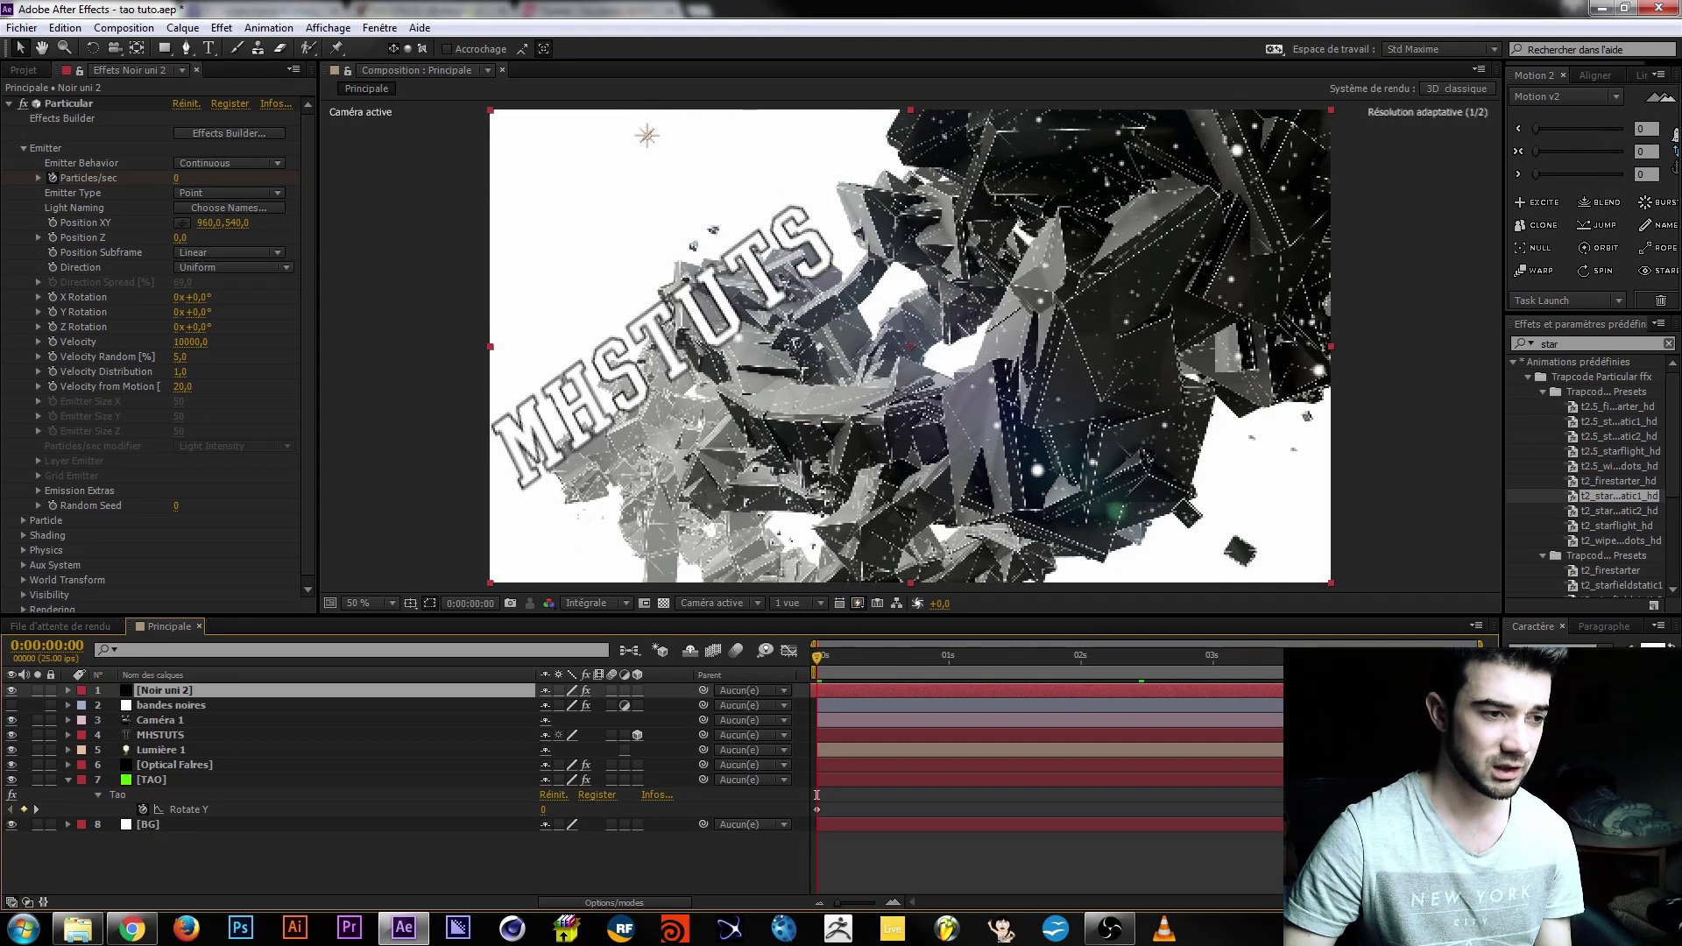
{"action": "left_click_drag", "start_coordinate": [182, 697], "coordinate": [219, 787]}
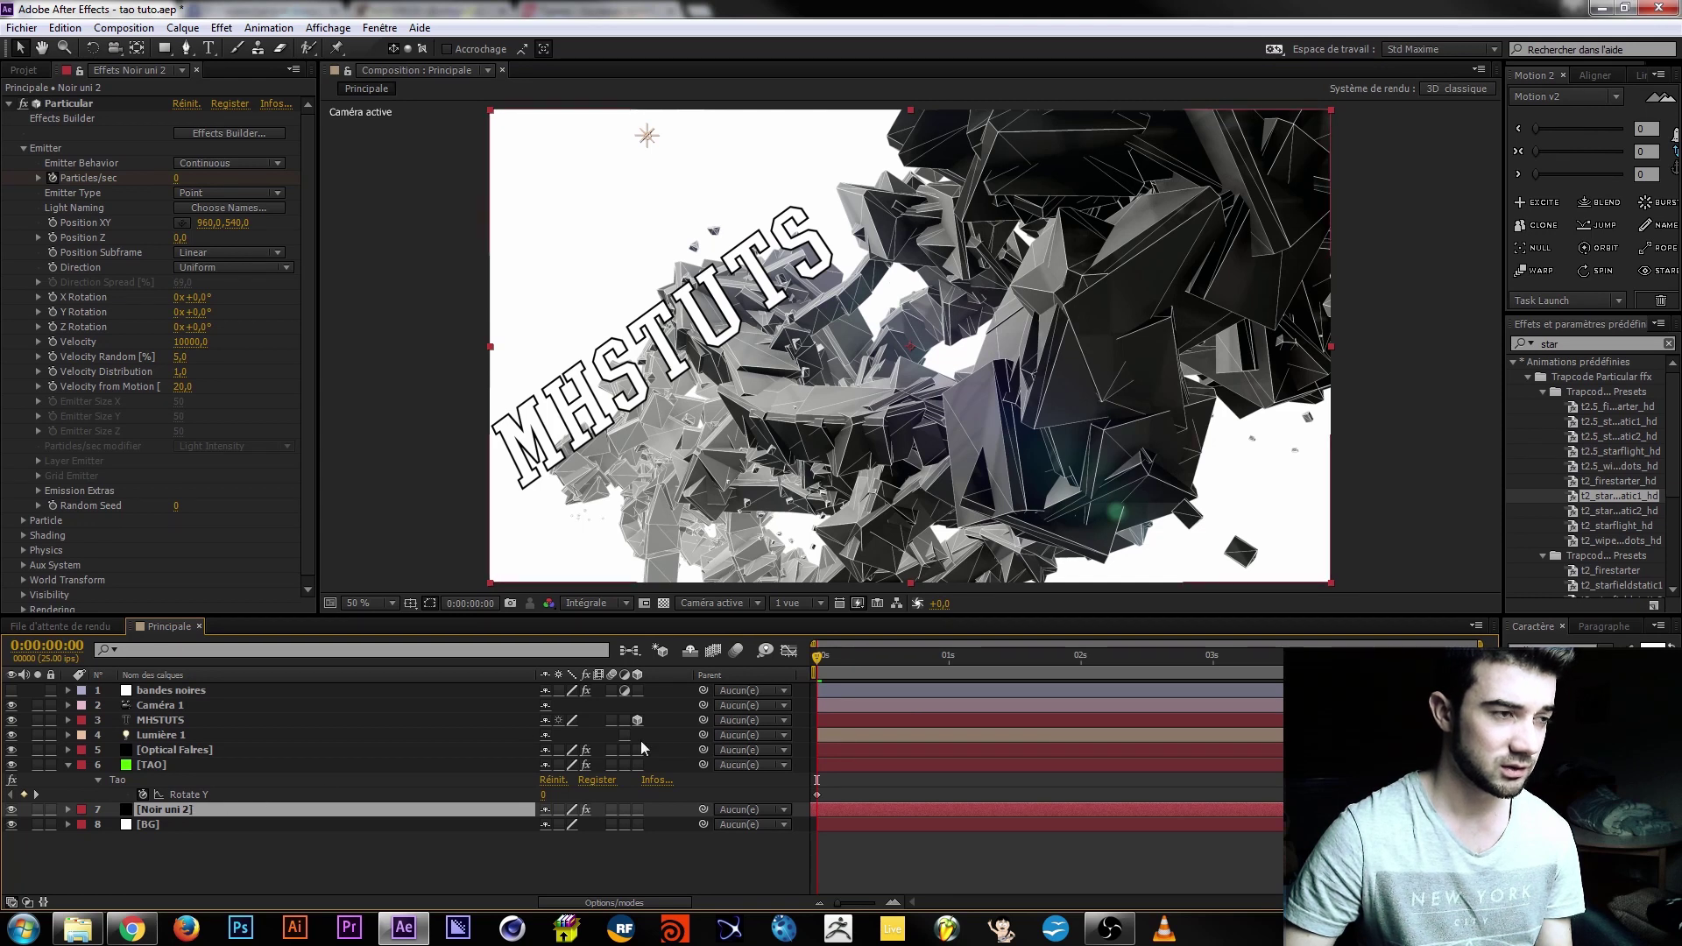
Set the starfield's particle colour to black (000000) and preview it through to 0:00:04:24.
{"action": "left_click", "coordinate": [23, 151]}
{"action": "left_click", "coordinate": [25, 163]}
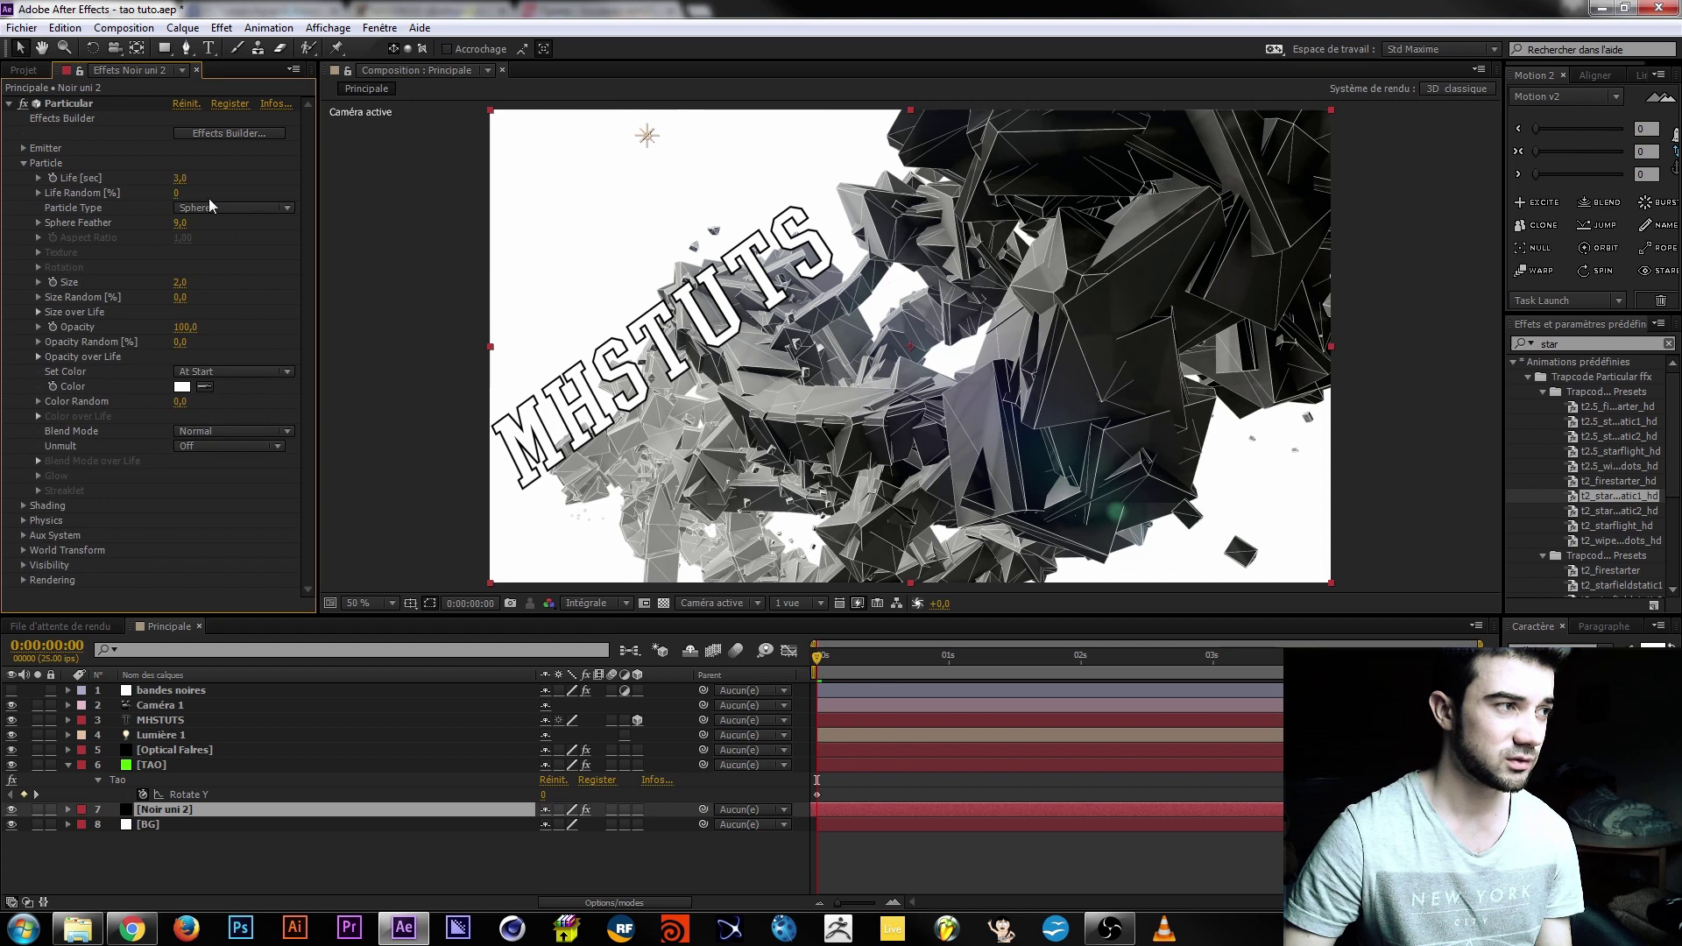
{"action": "left_click", "coordinate": [181, 386]}
{"action": "left_click", "coordinate": [1176, 519]}
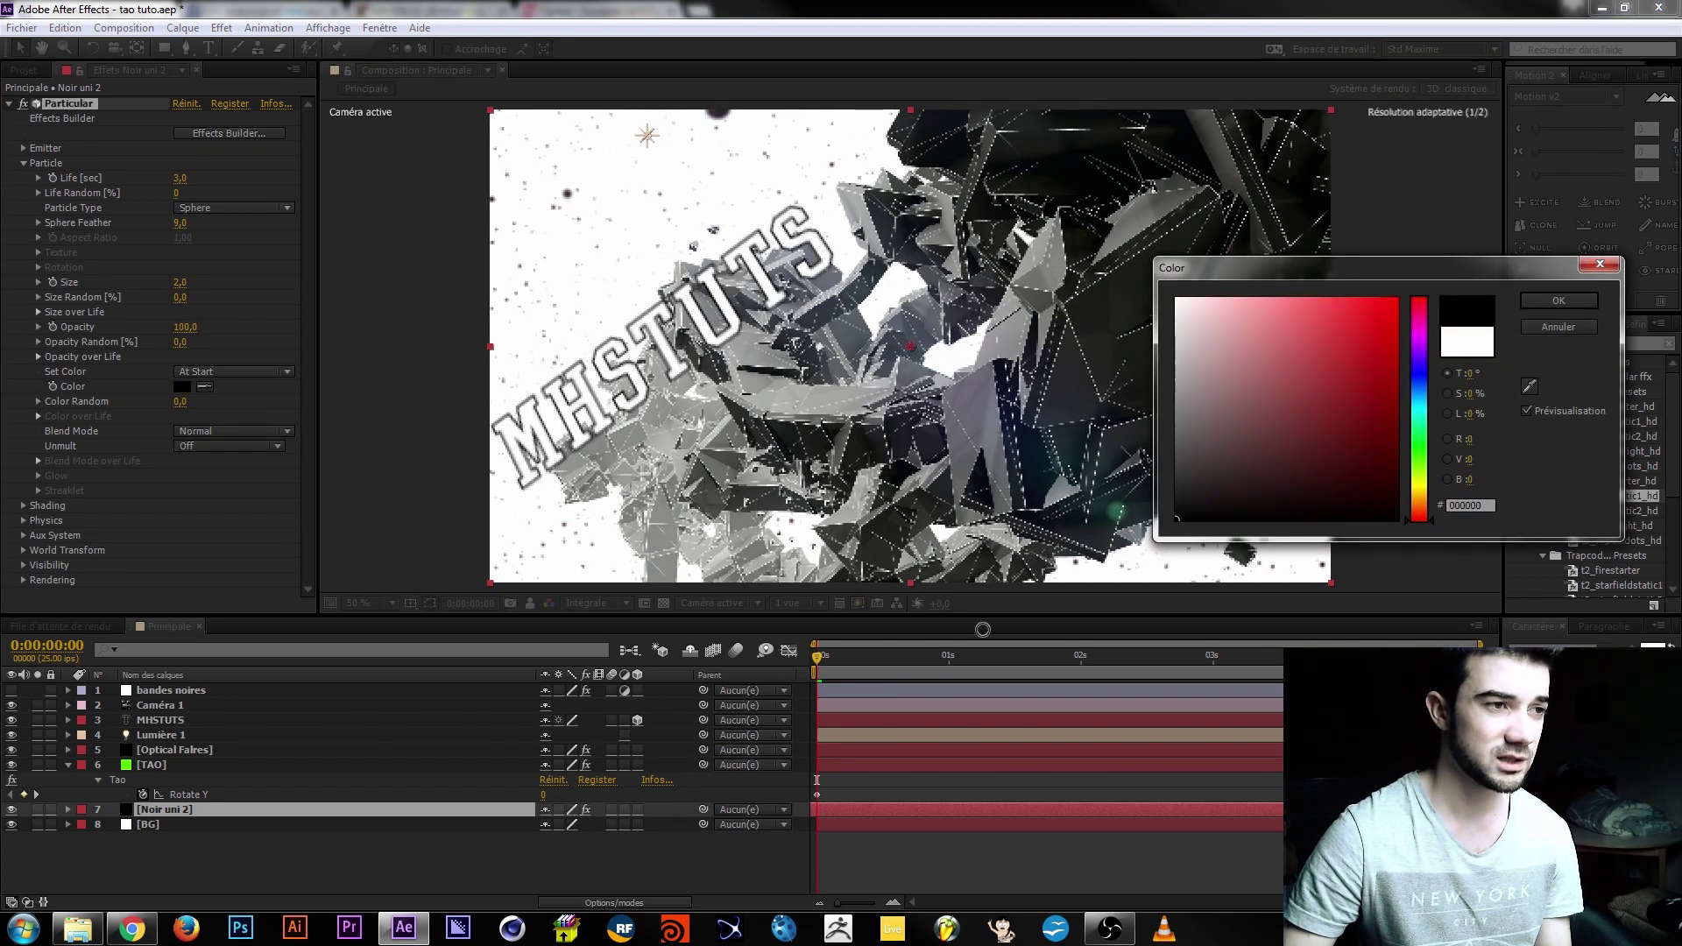
{"action": "left_click", "coordinate": [1545, 302]}
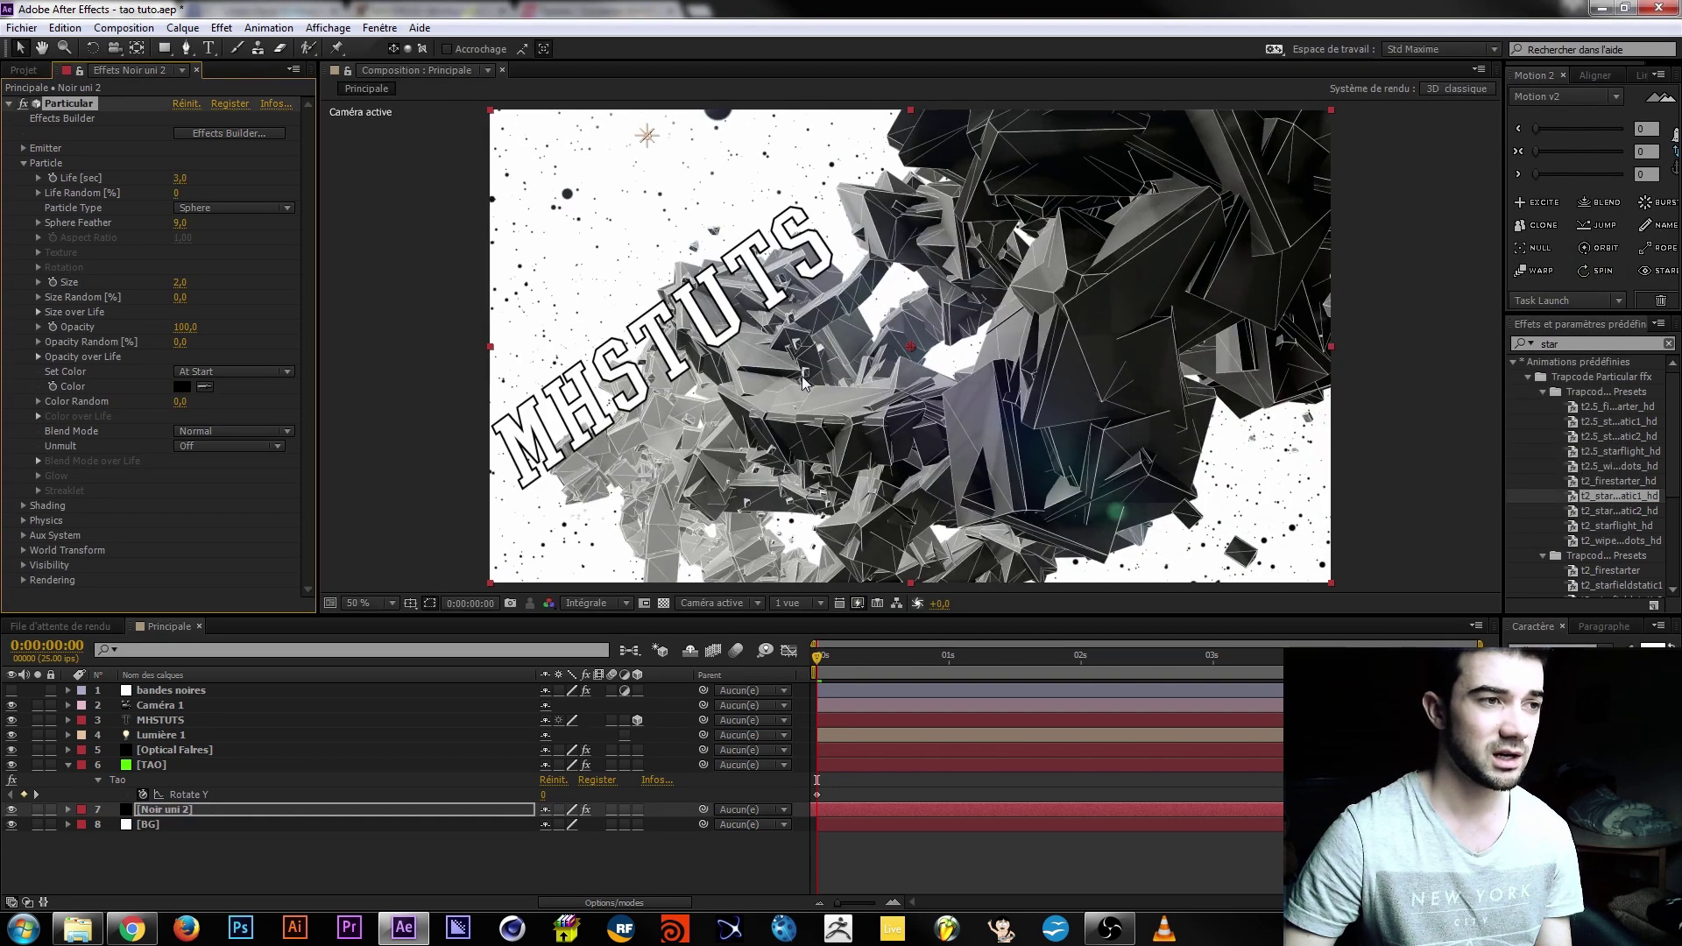
{"action": "left_click_drag", "start_coordinate": [827, 654], "coordinate": [1479, 658]}
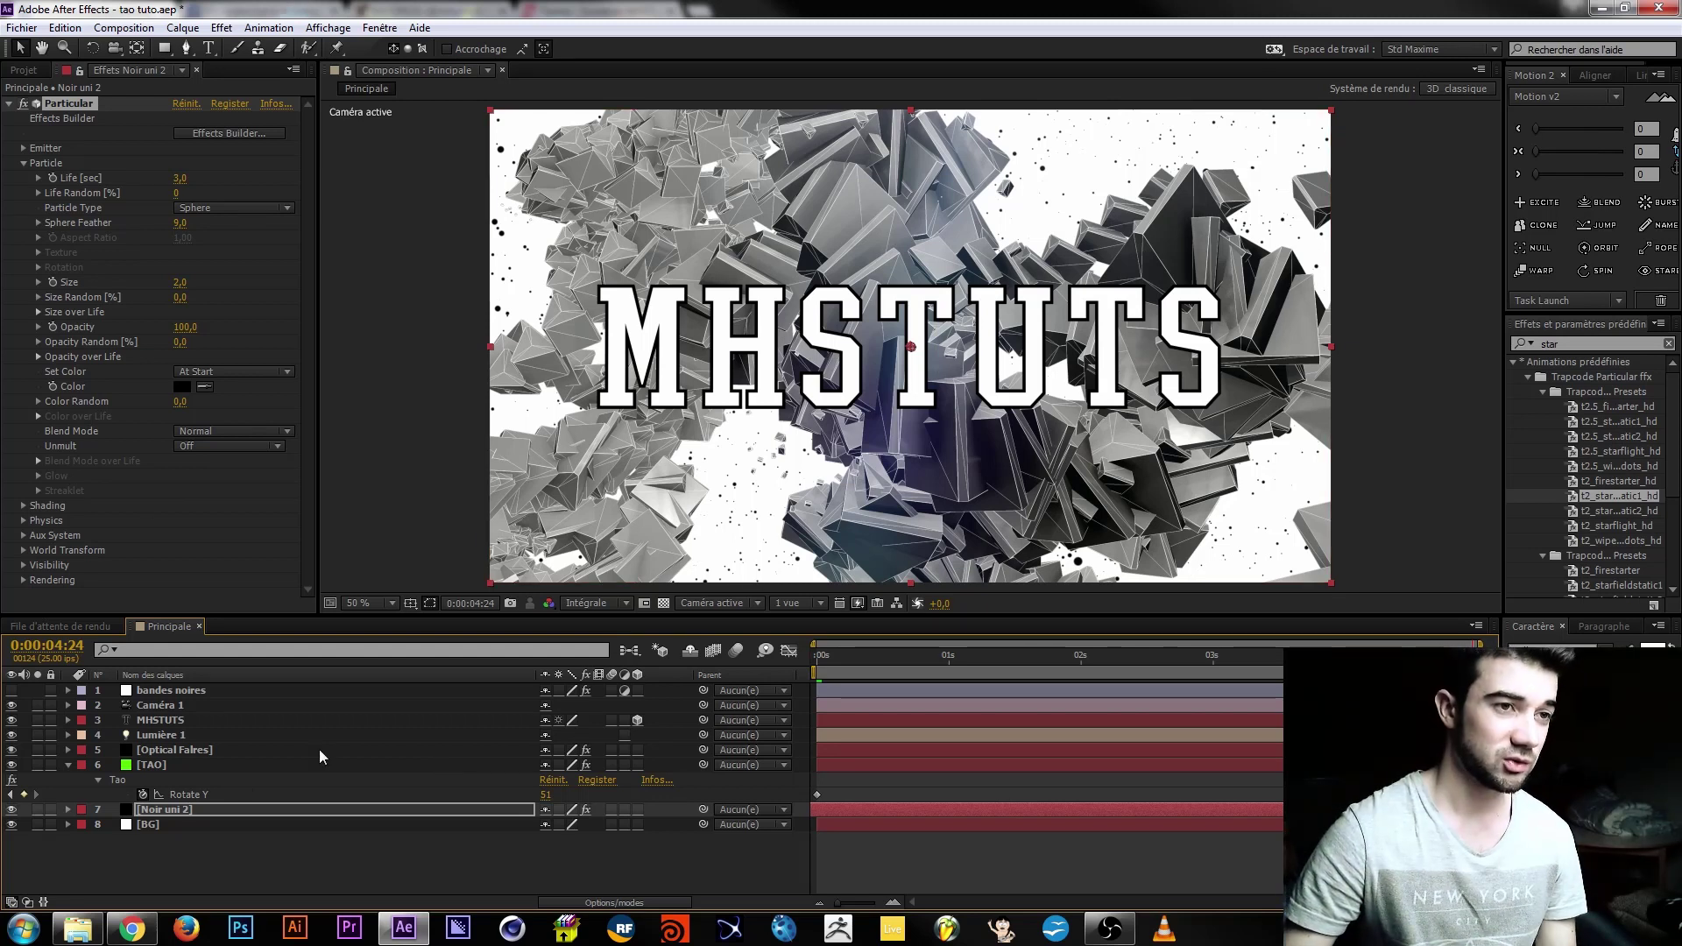
Collapse TAO's properties, apply Easy Ease to all Caméra 1 keyframes and check their curves in the graph editor.
{"action": "left_click", "coordinate": [68, 764]}
{"action": "left_click", "coordinate": [145, 767]}
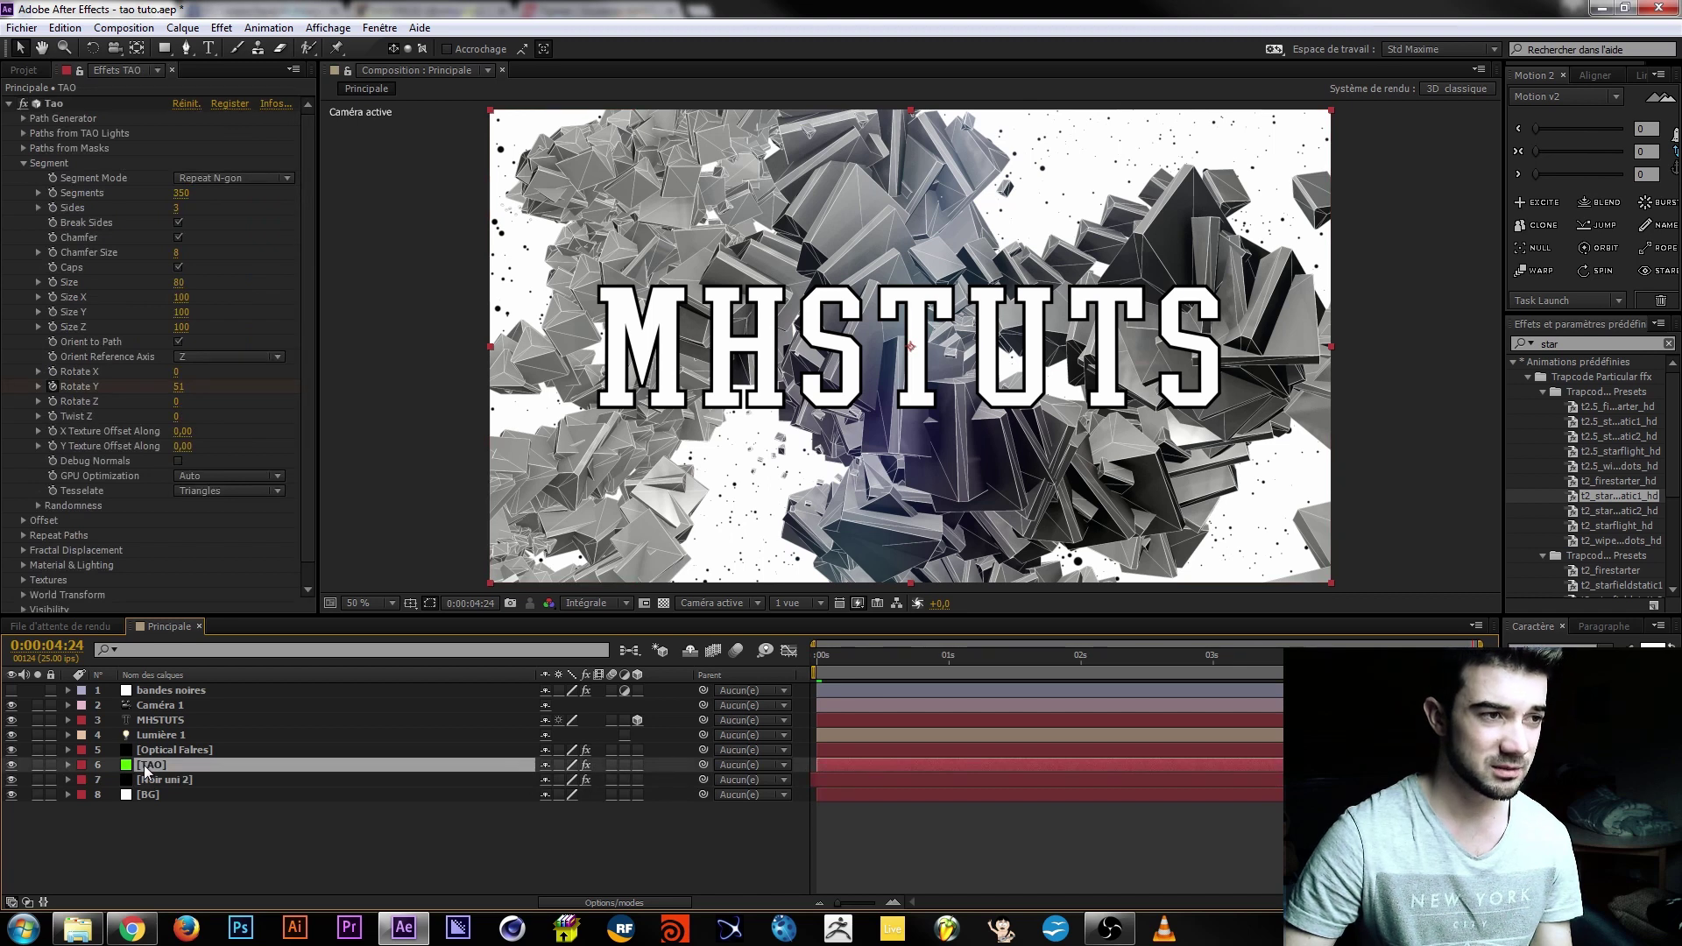
{"action": "left_click", "coordinate": [158, 721]}
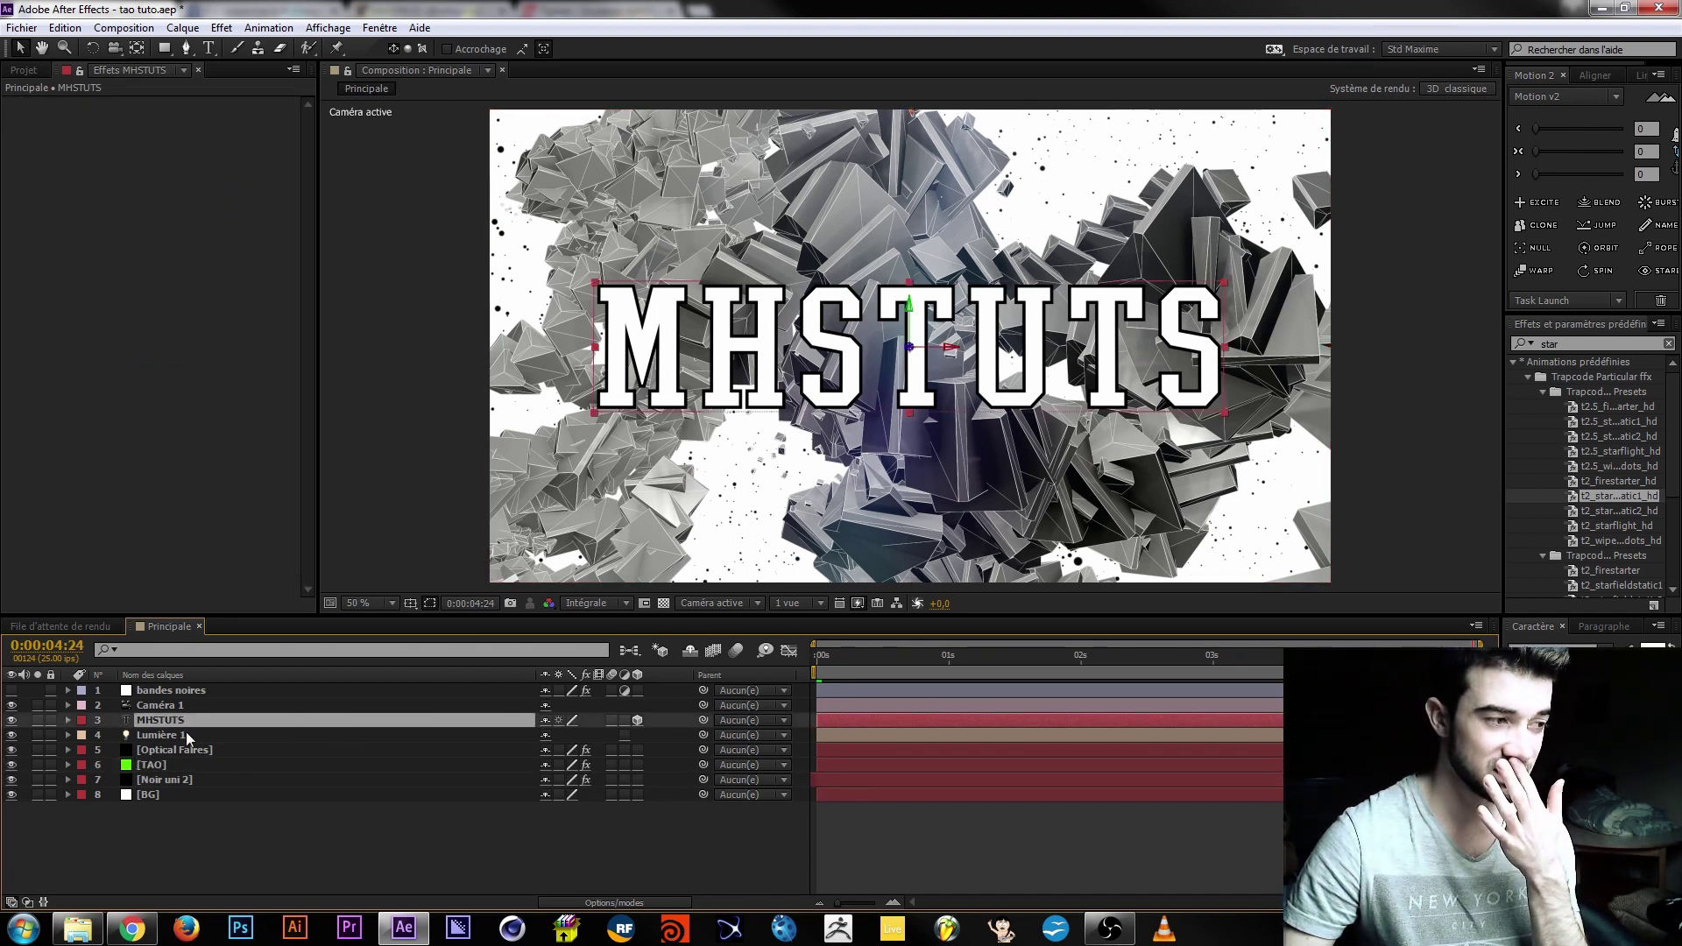
{"action": "left_click", "coordinate": [155, 708]}
{"action": "key", "text": "u"}
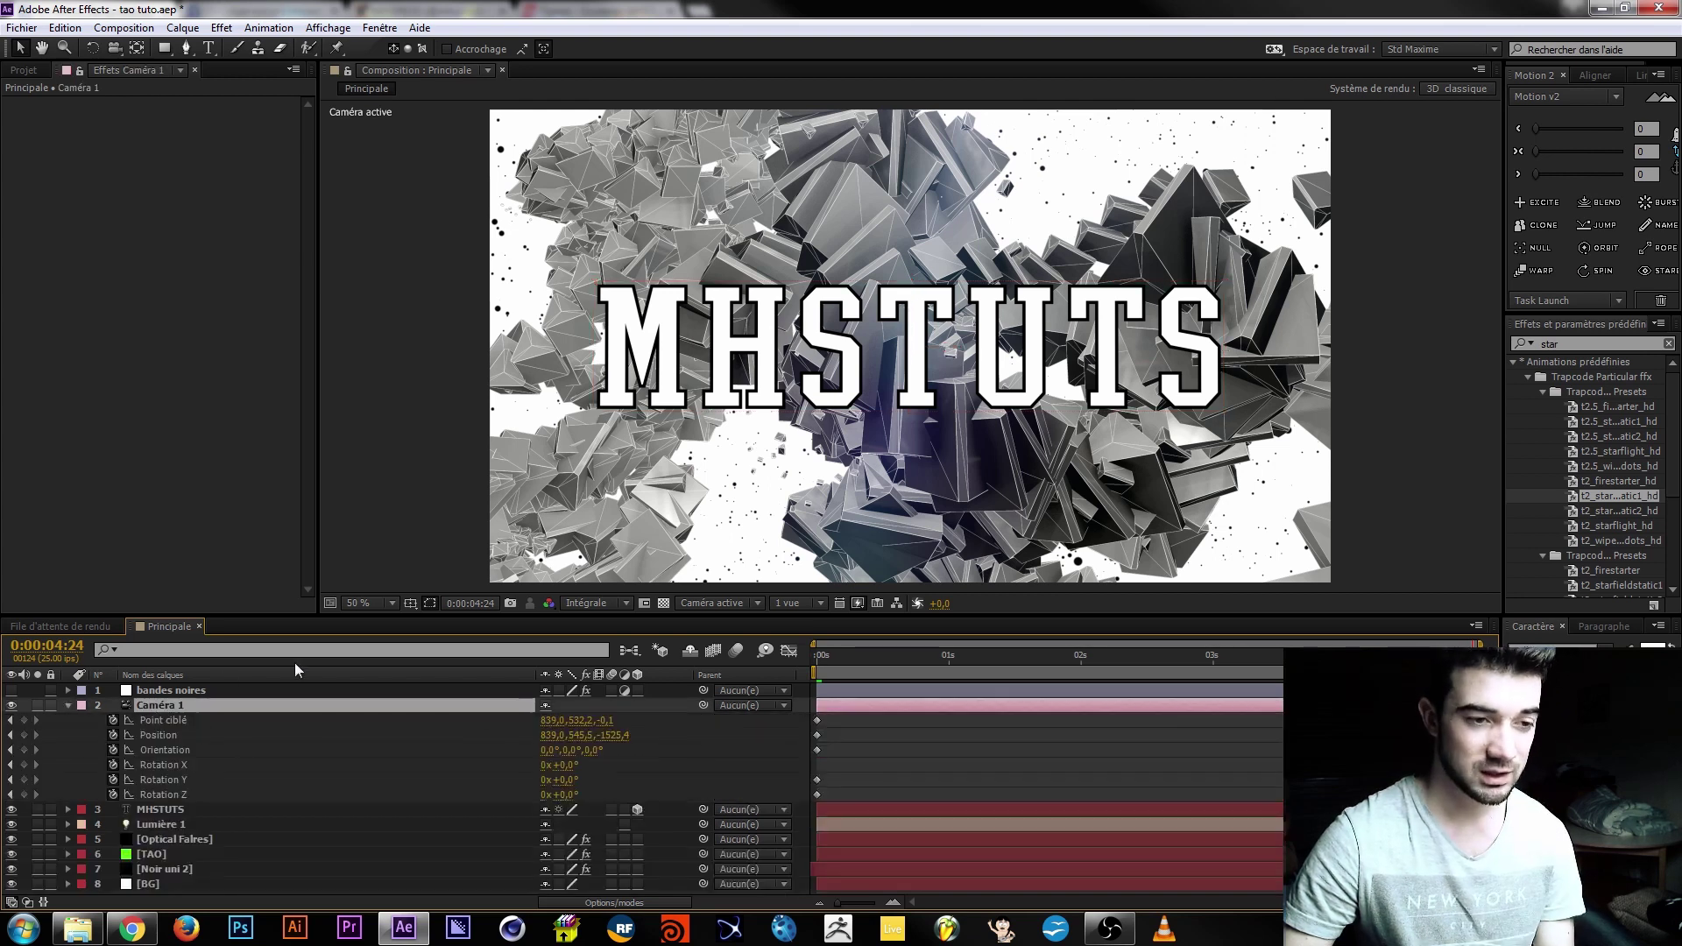
{"action": "left_click_drag", "start_coordinate": [1279, 799], "coordinate": [770, 717]}
{"action": "key", "text": "F9"}
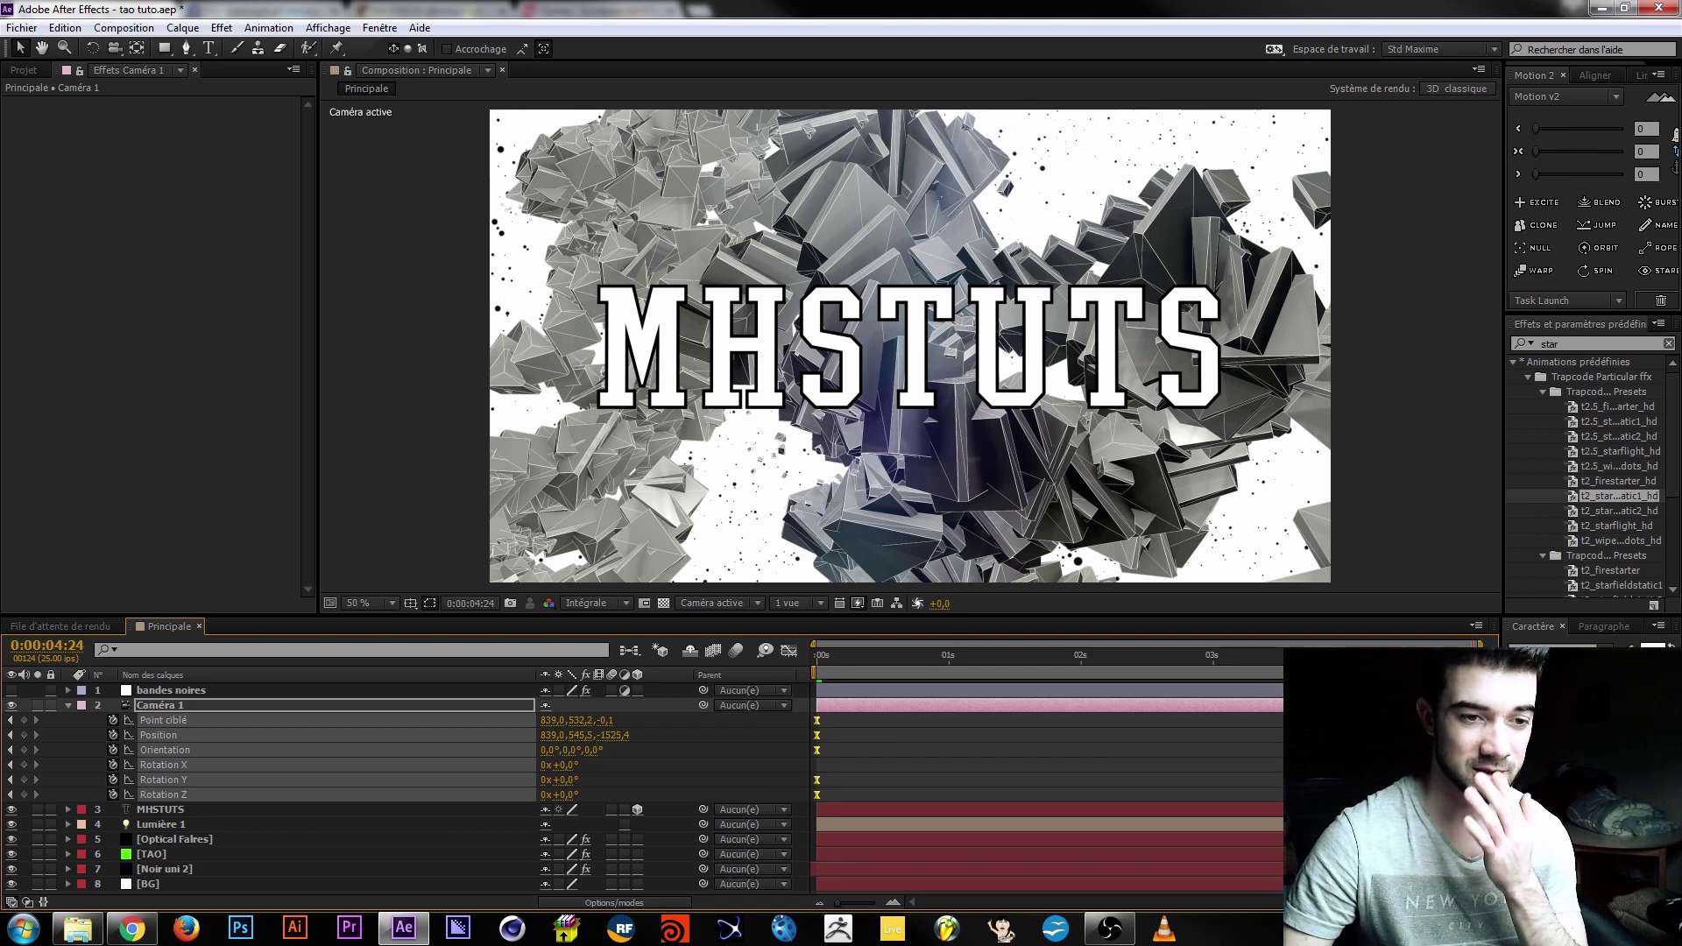
{"action": "left_click", "coordinate": [789, 649]}
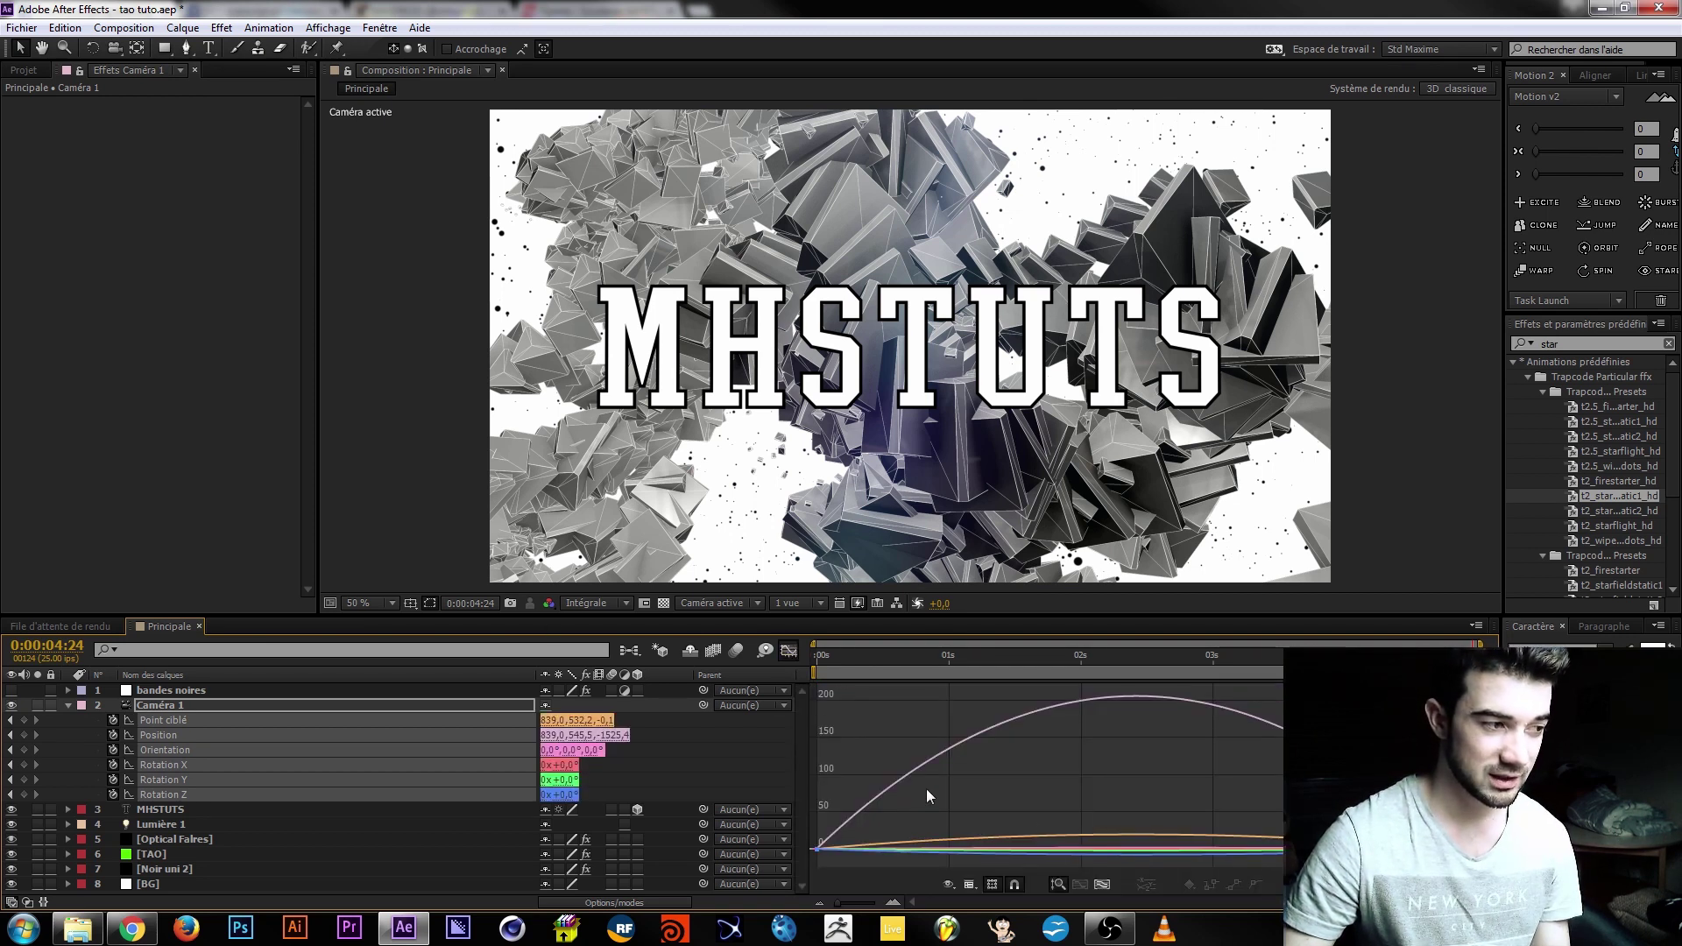
{"action": "left_click", "coordinate": [786, 649]}
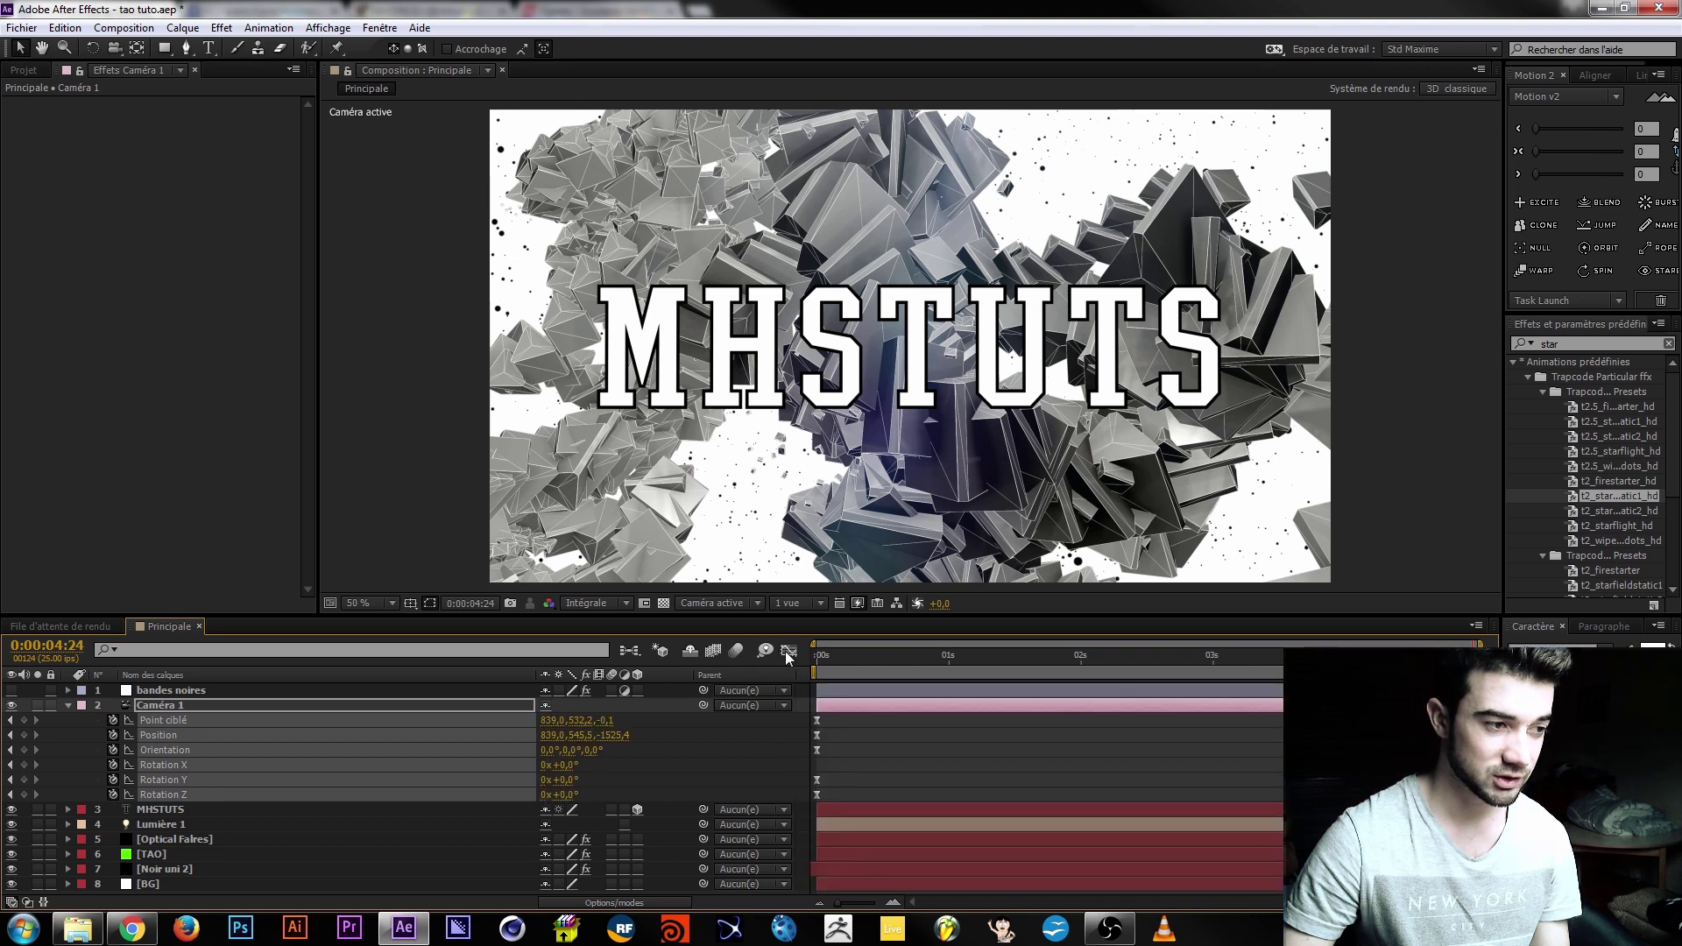
{"action": "left_click", "coordinate": [896, 775]}
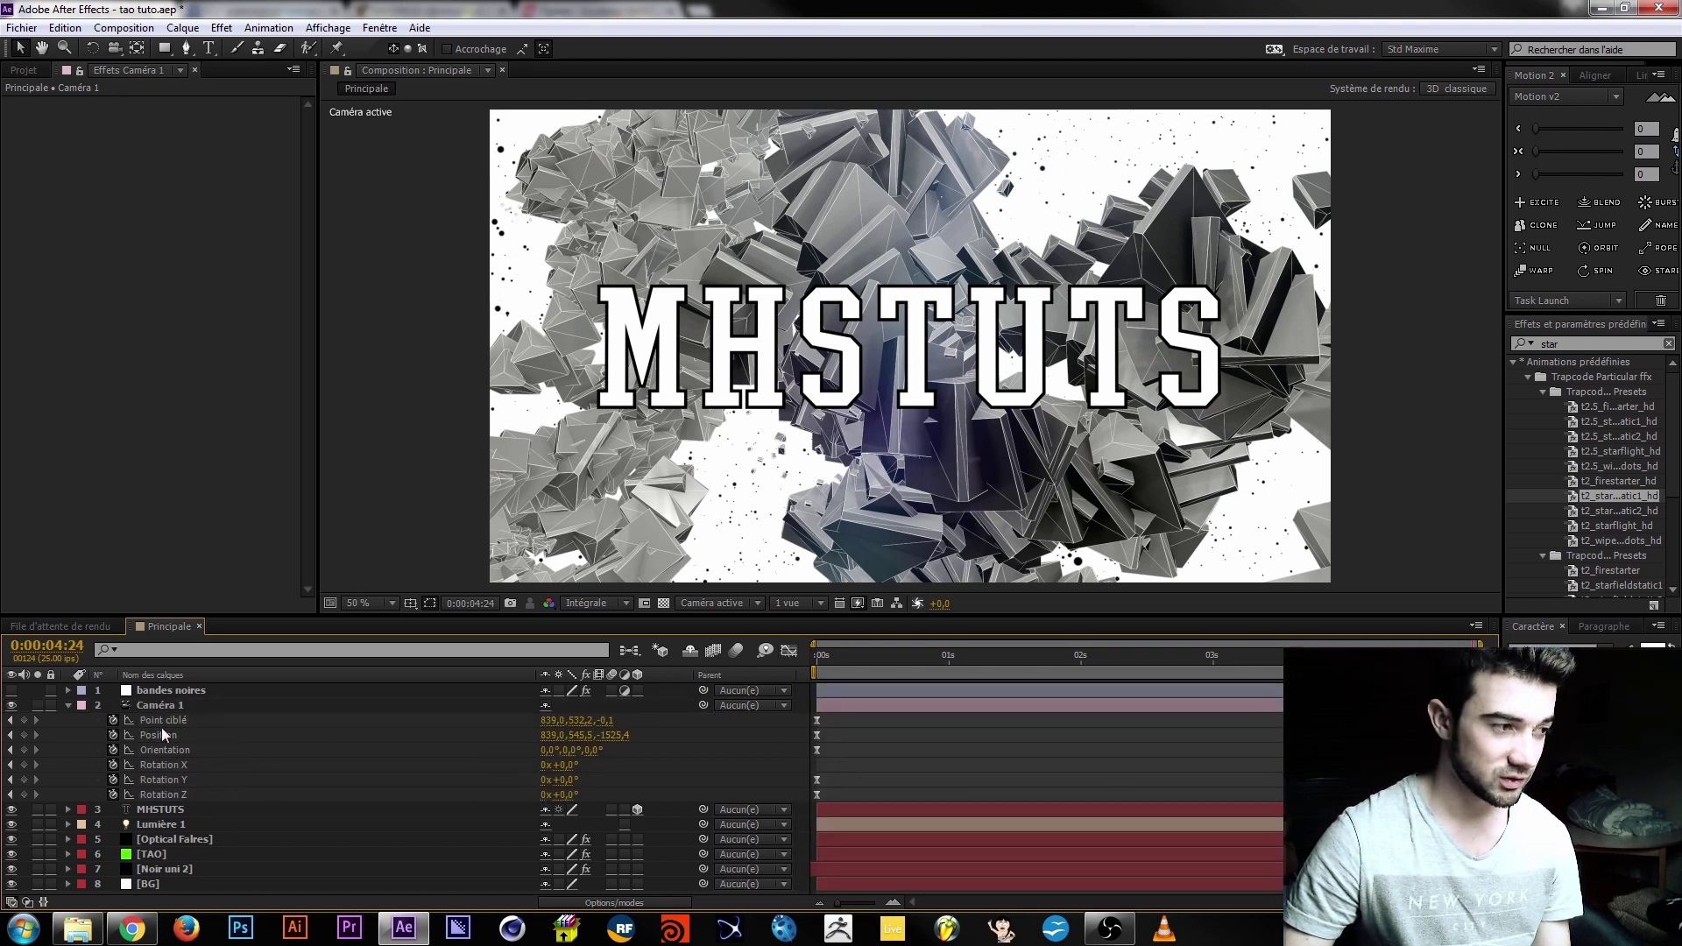
Lengthen the ease handles of both Caméra 1 Position keyframes on the speed graph for a steeper mid-move peak.
{"action": "left_click_drag", "start_coordinate": [1485, 731], "coordinate": [808, 736]}
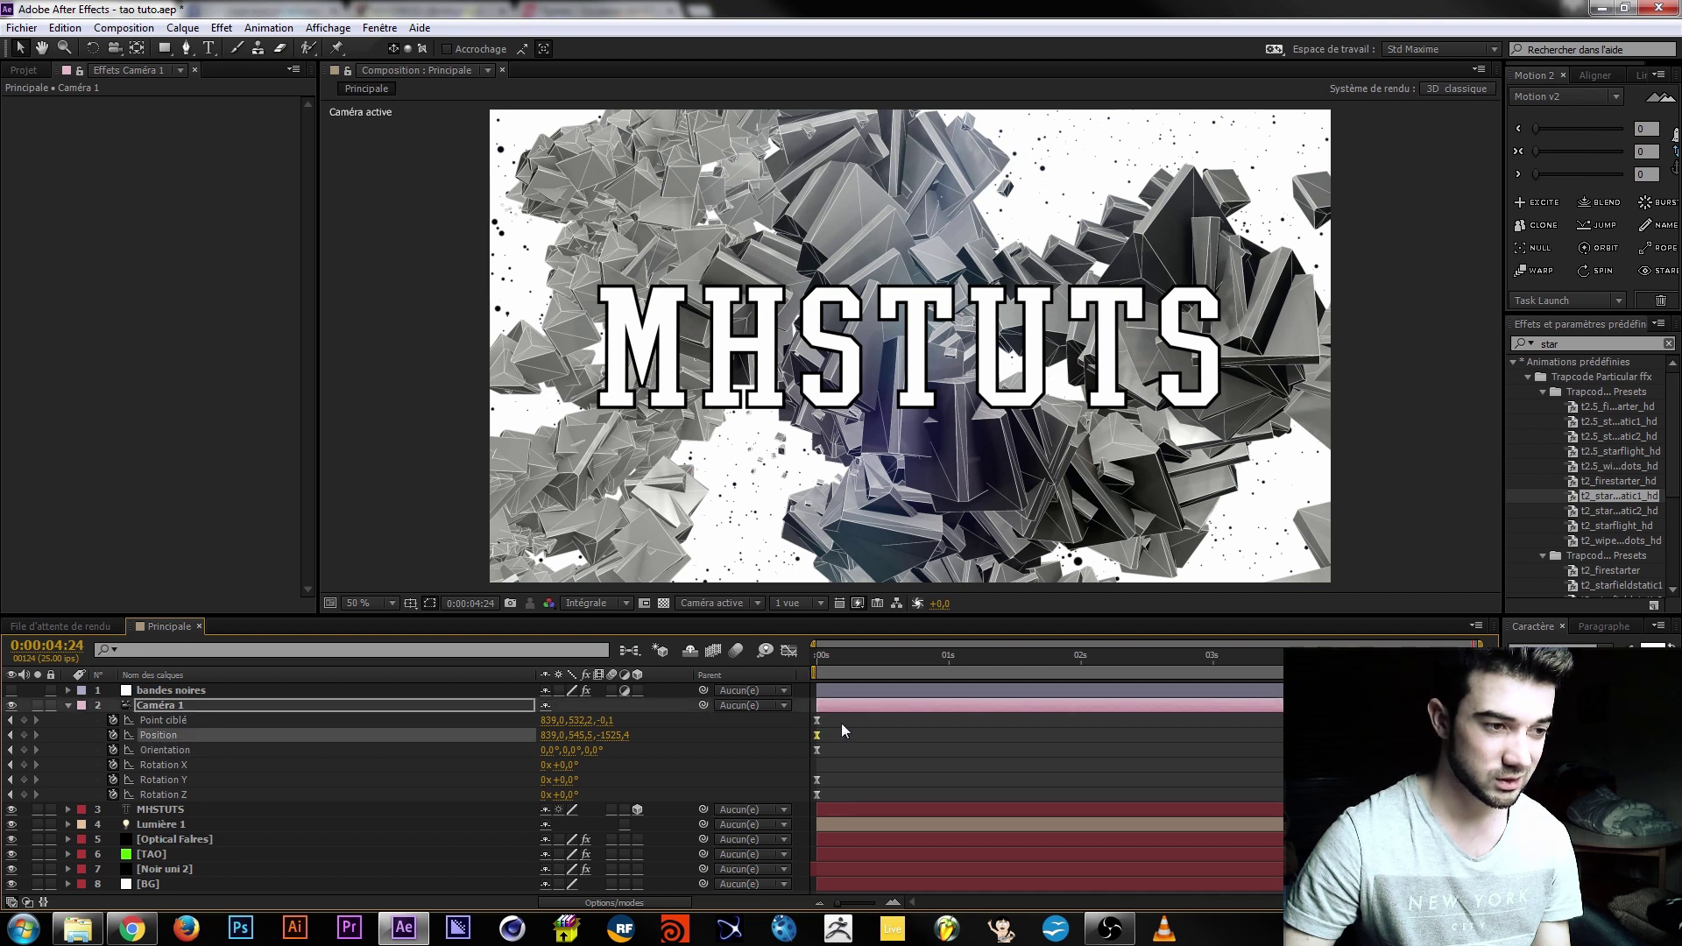
{"action": "left_click", "coordinate": [788, 652]}
{"action": "left_click", "coordinate": [817, 855]}
{"action": "left_click_drag", "start_coordinate": [922, 855], "coordinate": [988, 859]}
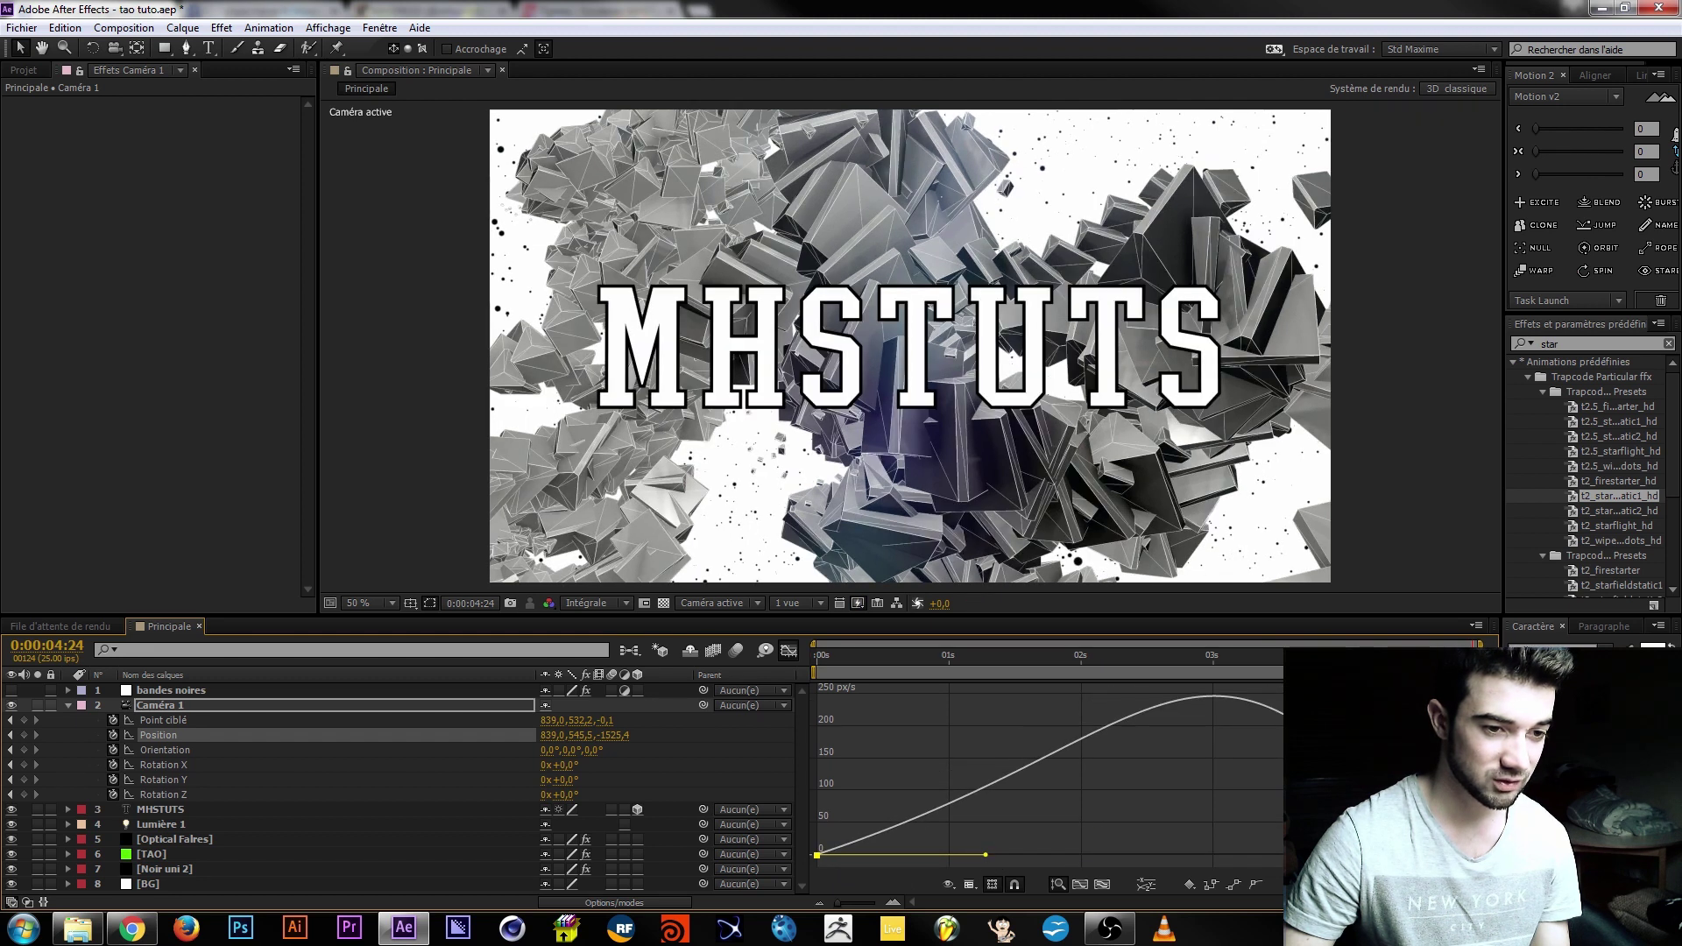
{"action": "left_click_drag", "start_coordinate": [1365, 855], "coordinate": [1280, 864]}
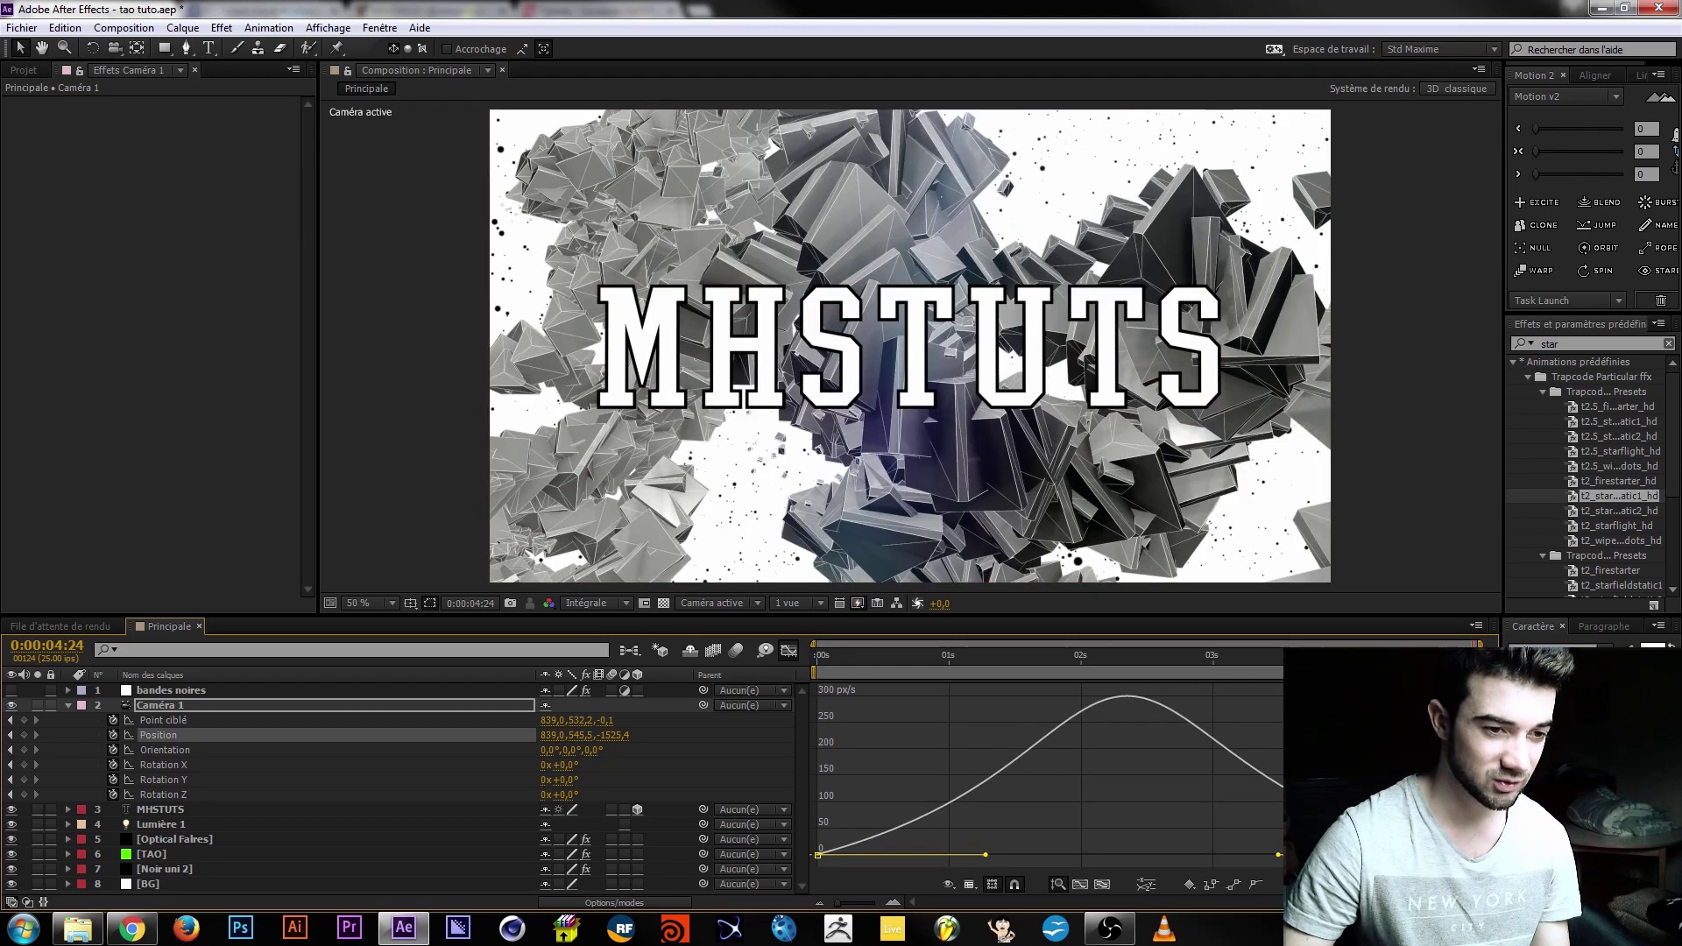
Preview the eased camera move with the speed graph kept active, ending at 0:00:04:24, and close the graph editor.
{"action": "left_click_drag", "start_coordinate": [1279, 673], "coordinate": [797, 695]}
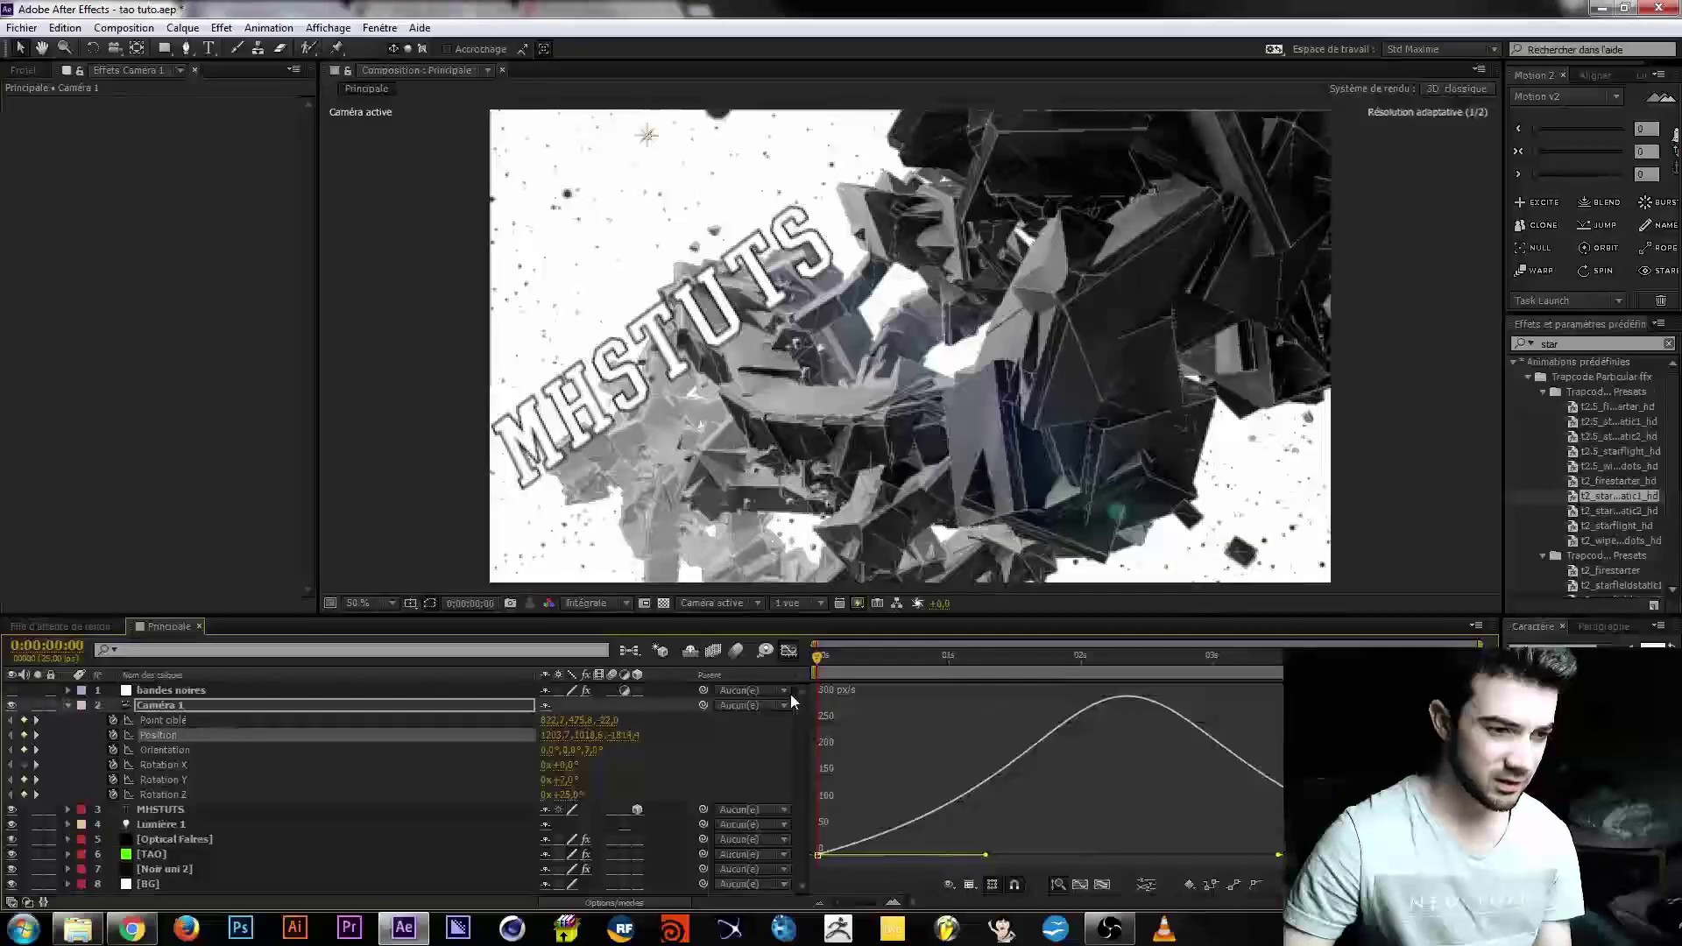
{"action": "left_click", "coordinate": [976, 885]}
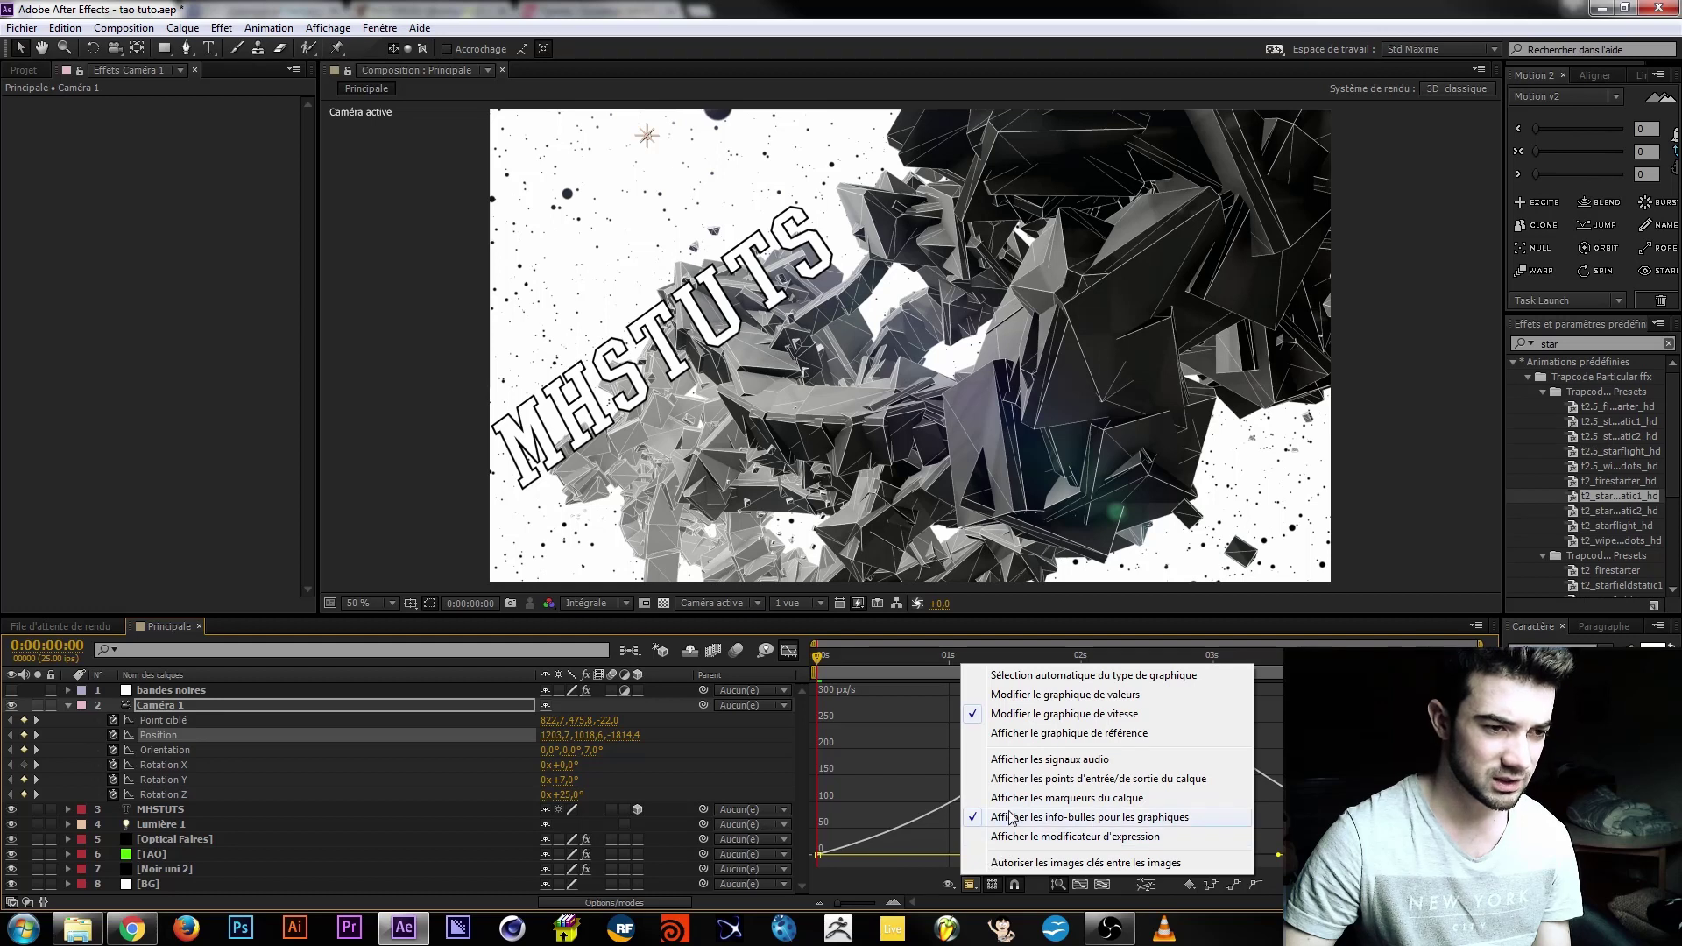
{"action": "left_click", "coordinate": [1026, 720]}
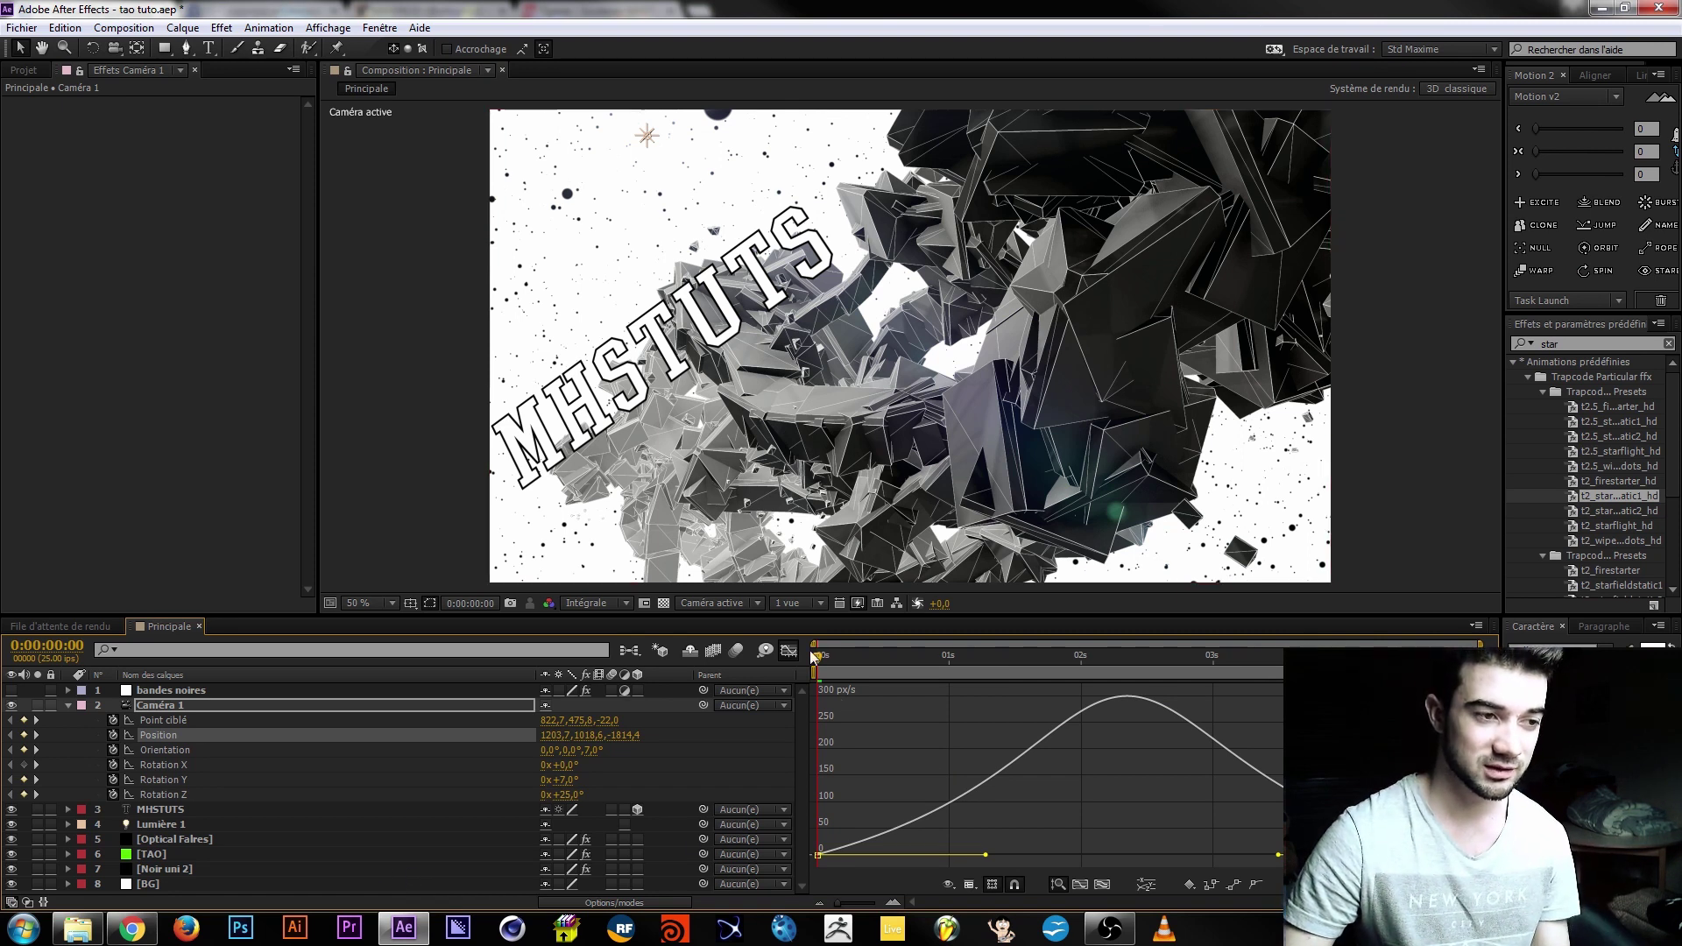
{"action": "left_click_drag", "start_coordinate": [825, 665], "coordinate": [1470, 668]}
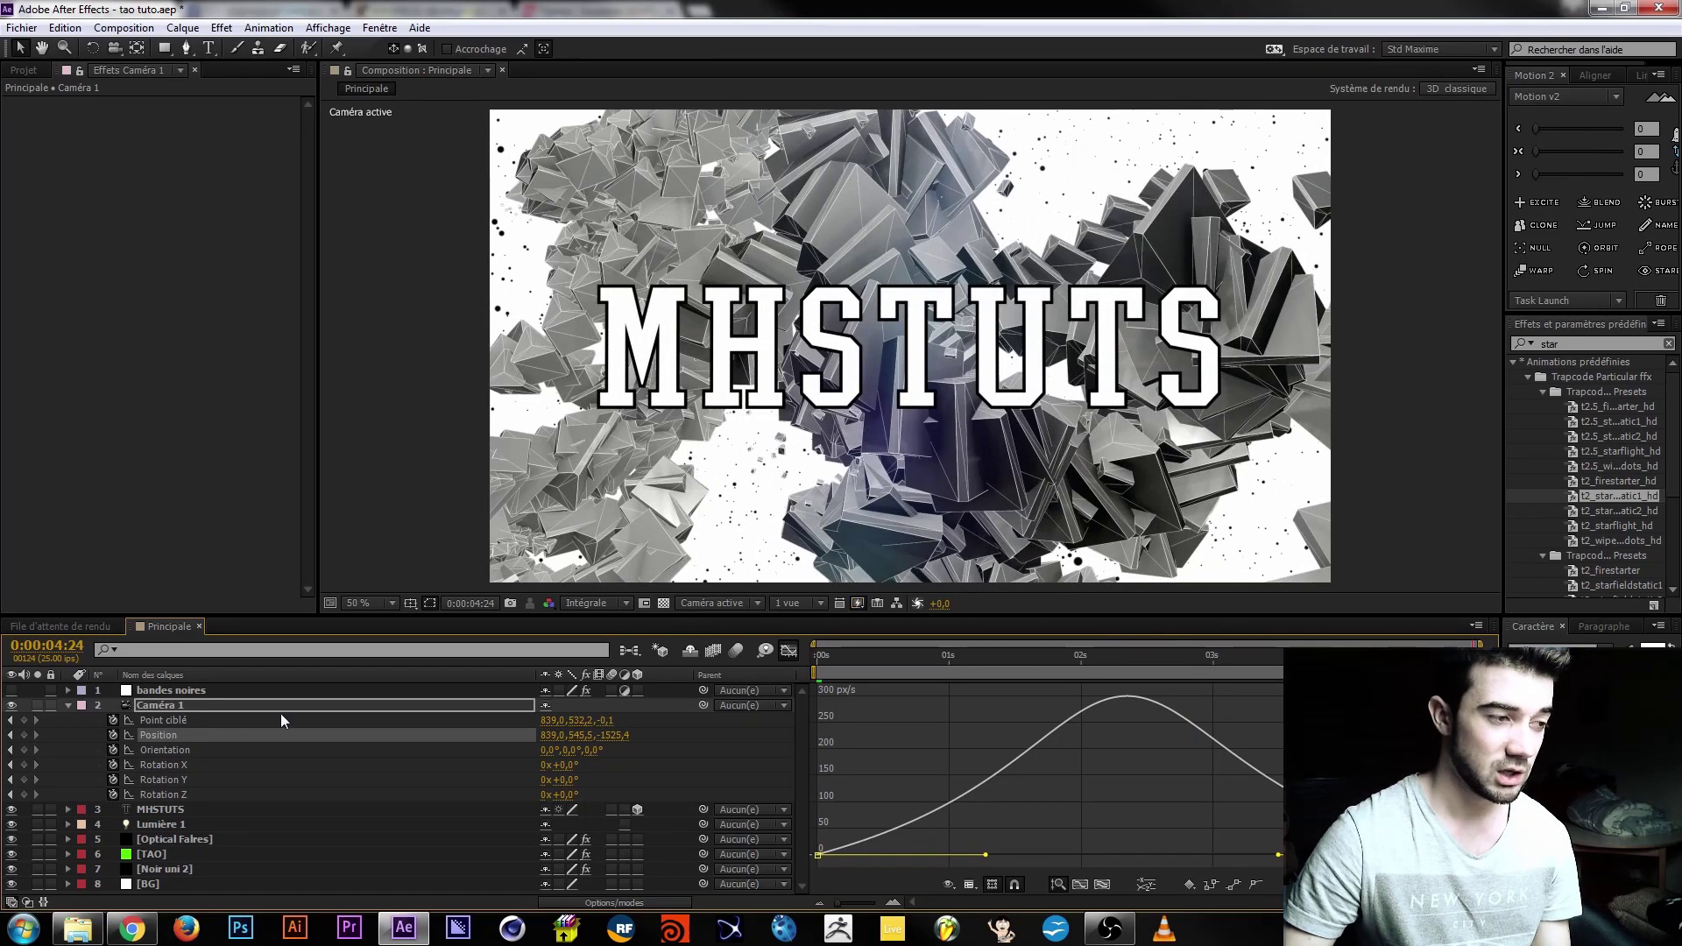
{"action": "left_click", "coordinate": [789, 651]}
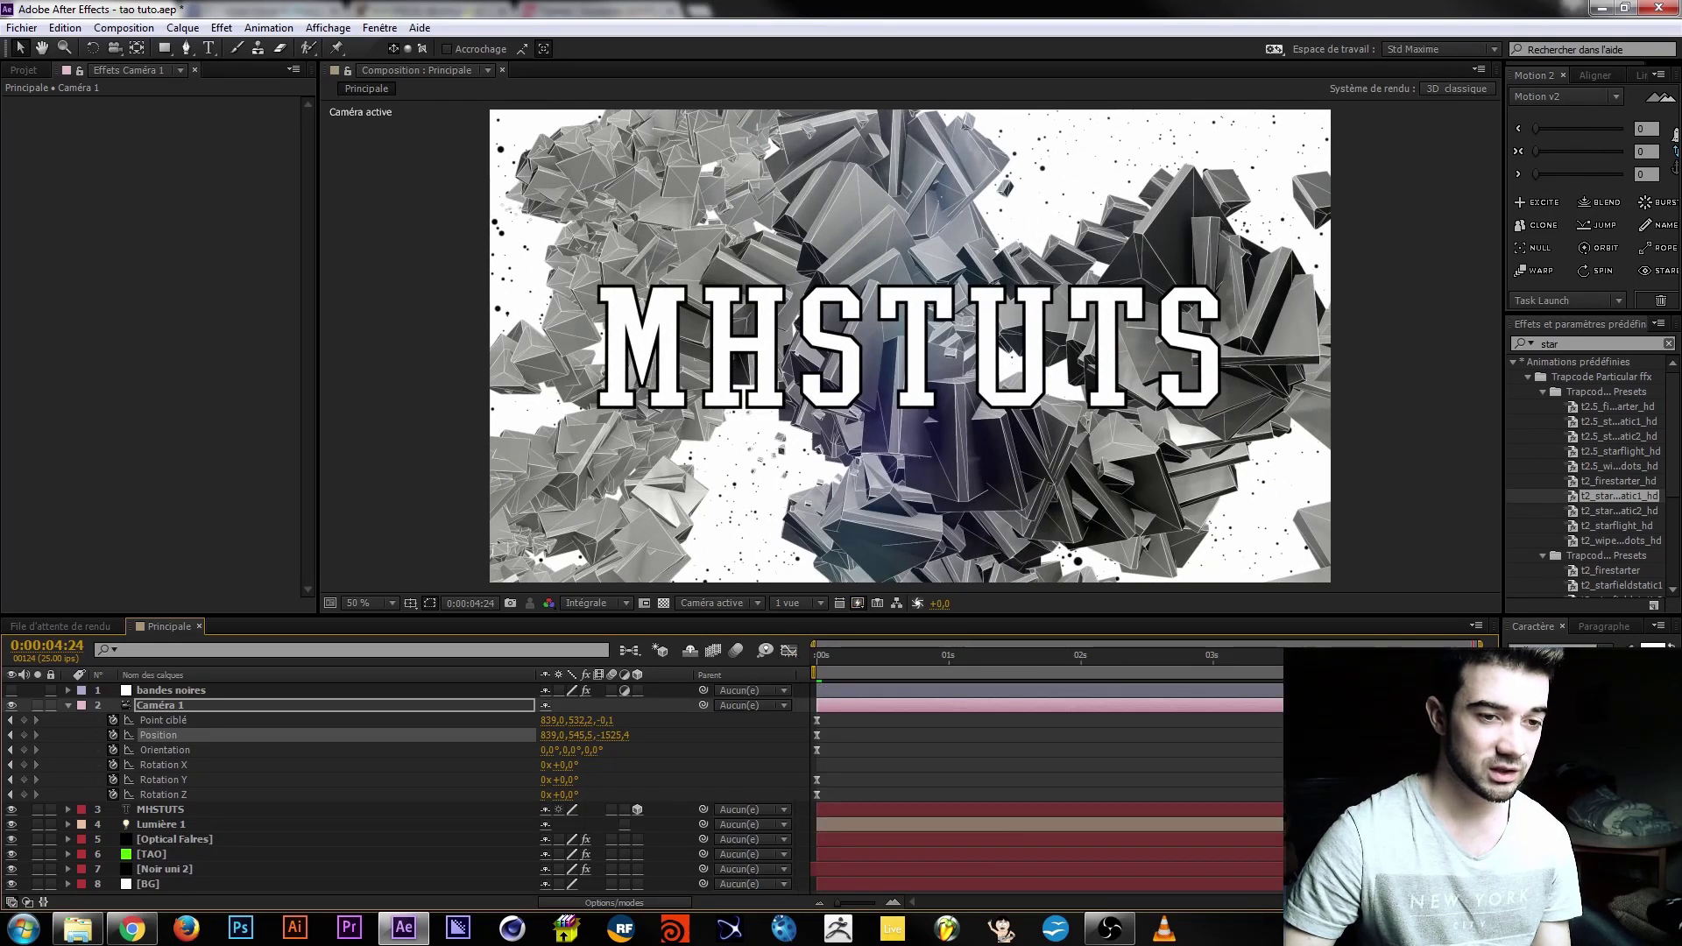
Set the outgoing velocity influence of Caméra 1's last Position keyframe to 66%.
{"action": "right_click", "coordinate": [1473, 735]}
{"action": "left_click", "coordinate": [1507, 704]}
{"action": "left_click", "coordinate": [1076, 503]}
{"action": "type", "text": "66"}
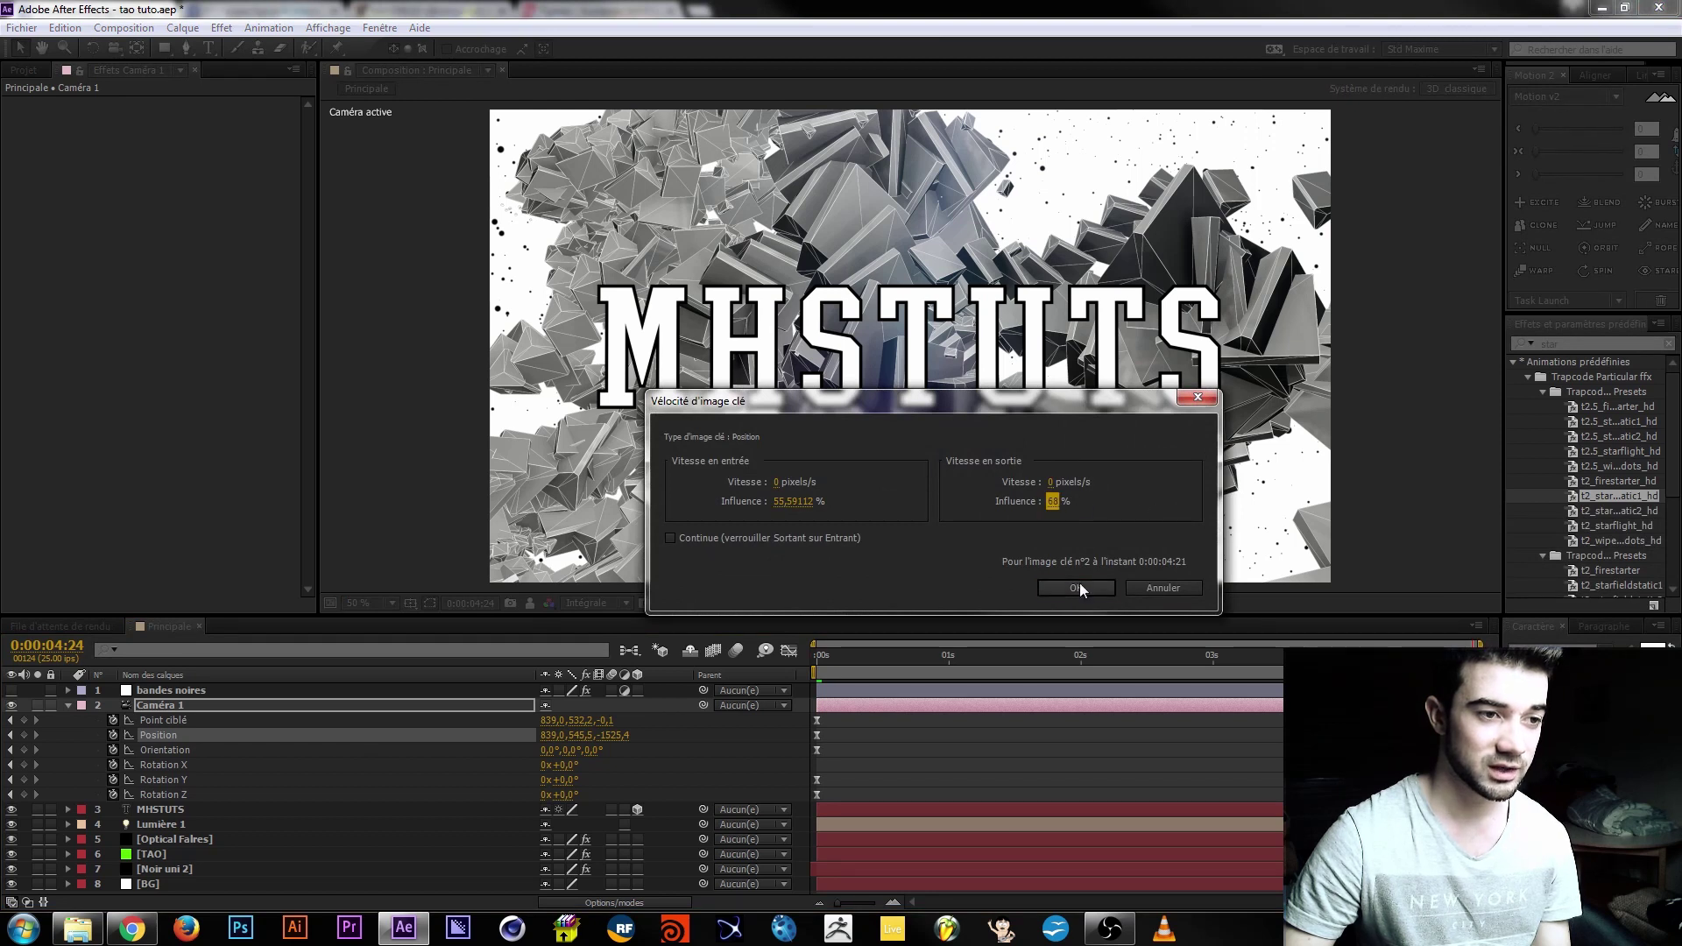
{"action": "left_click", "coordinate": [1078, 588]}
Preview and scrub the eased camera move with all Caméra 1 keyframes selected, ending back at 0:00:00:00.
{"action": "key", "text": "space"}
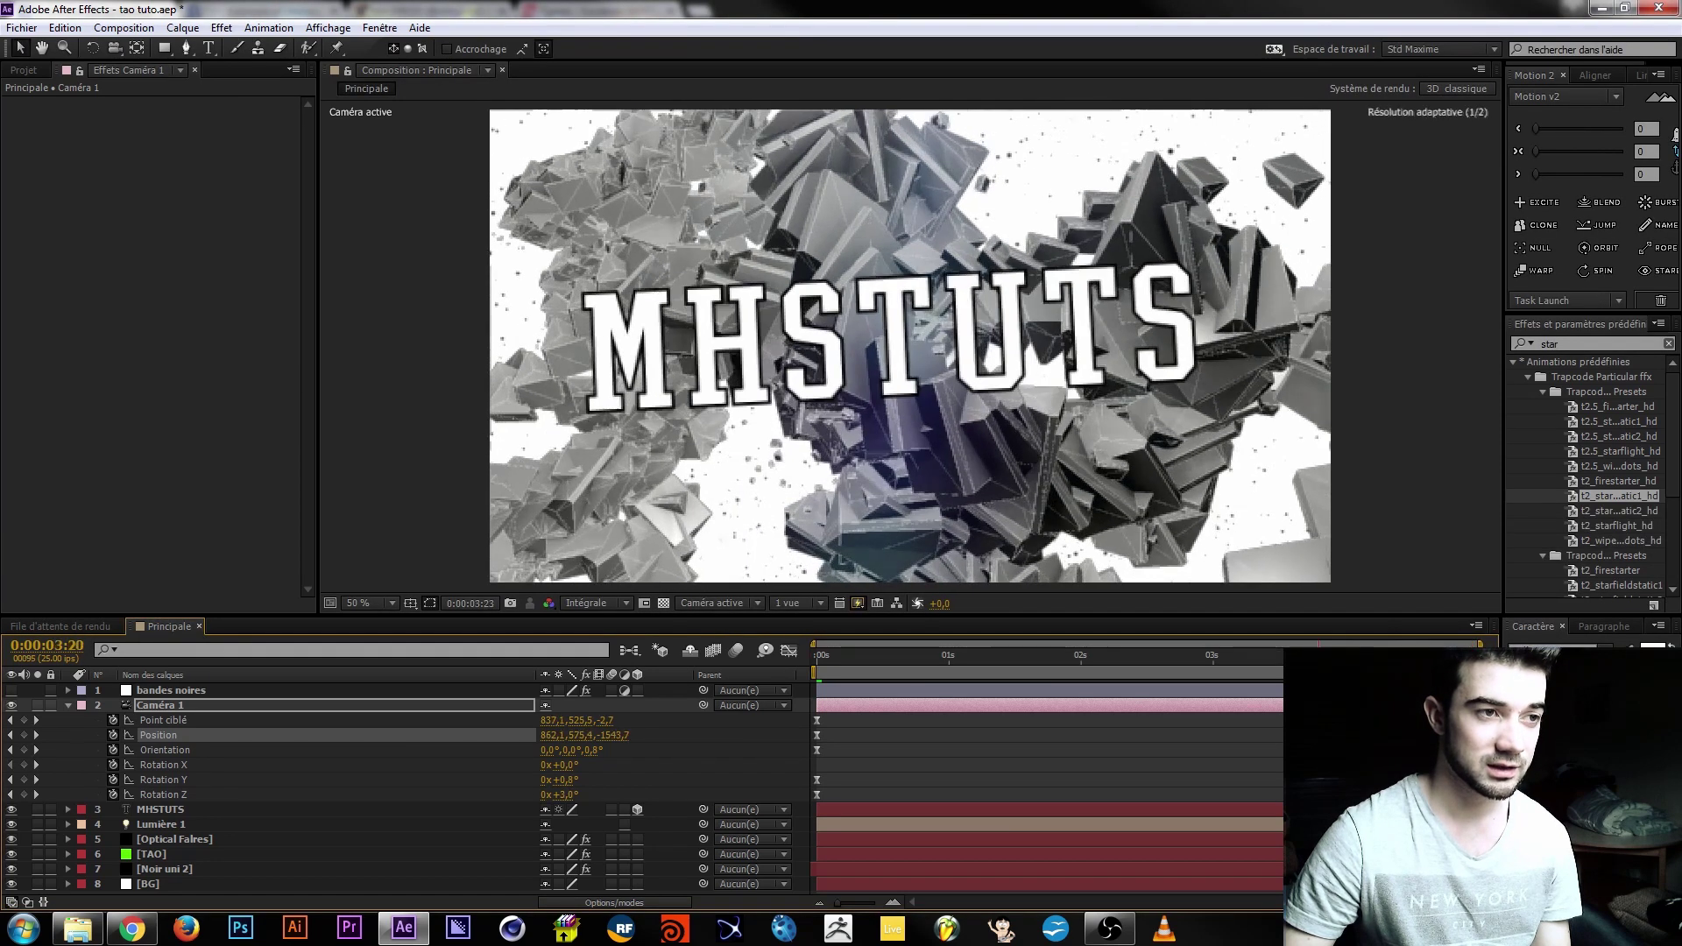
{"action": "left_click_drag", "start_coordinate": [819, 671], "coordinate": [998, 677]}
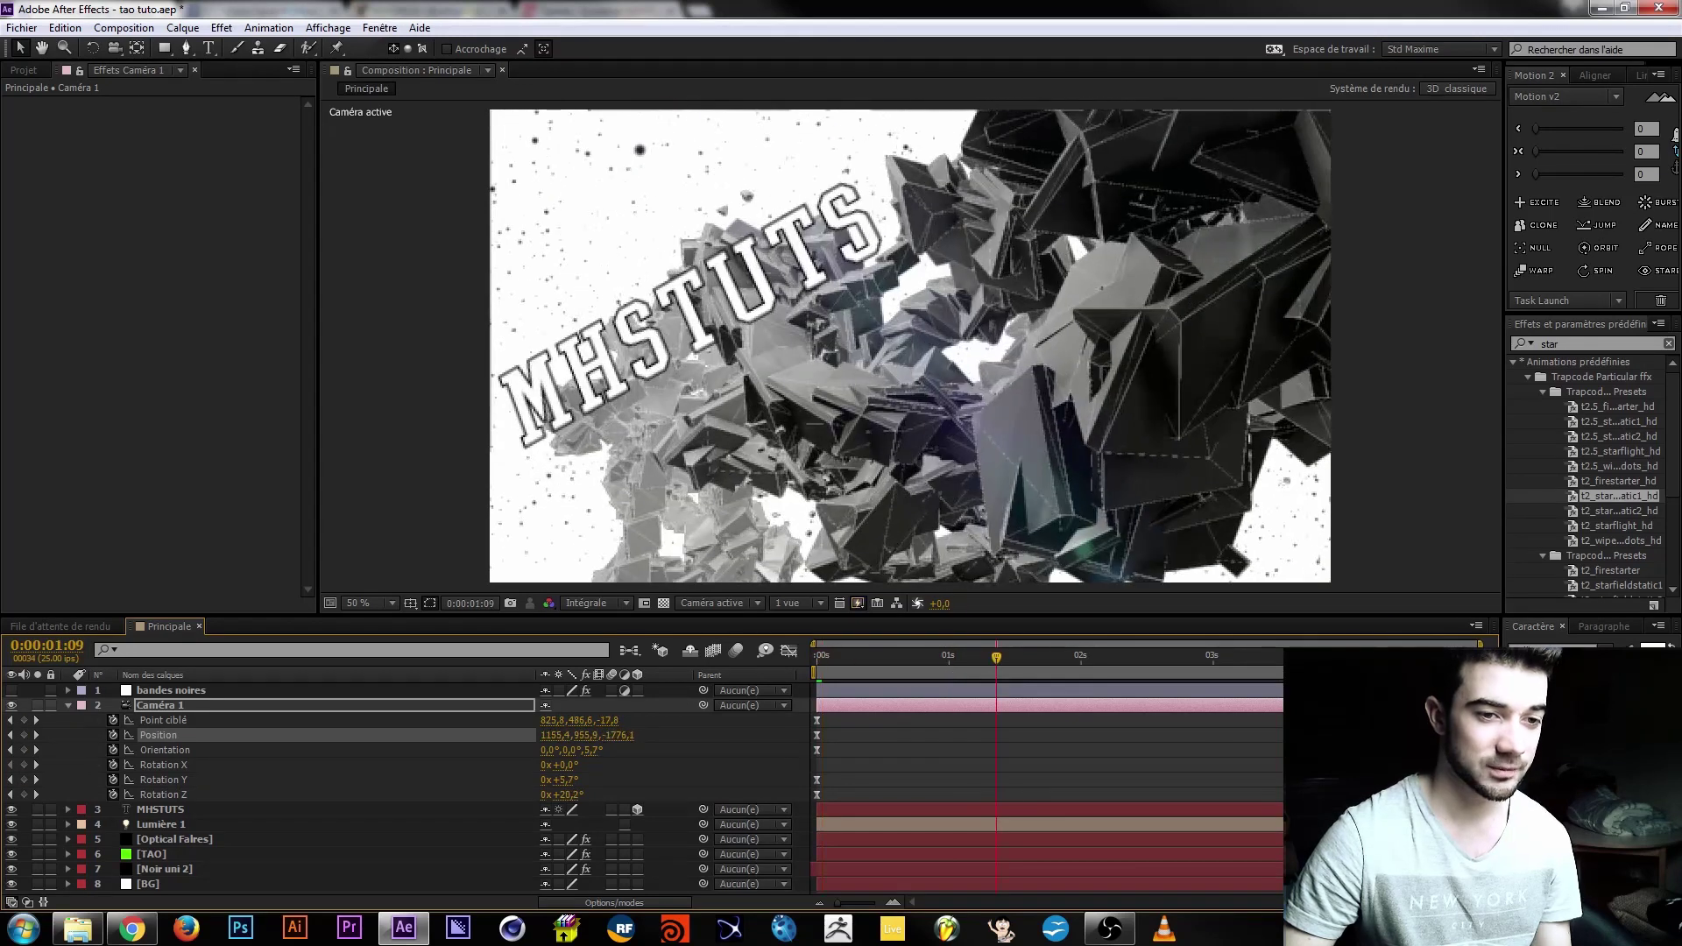
{"action": "left_click_drag", "start_coordinate": [1384, 717], "coordinate": [1484, 797]}
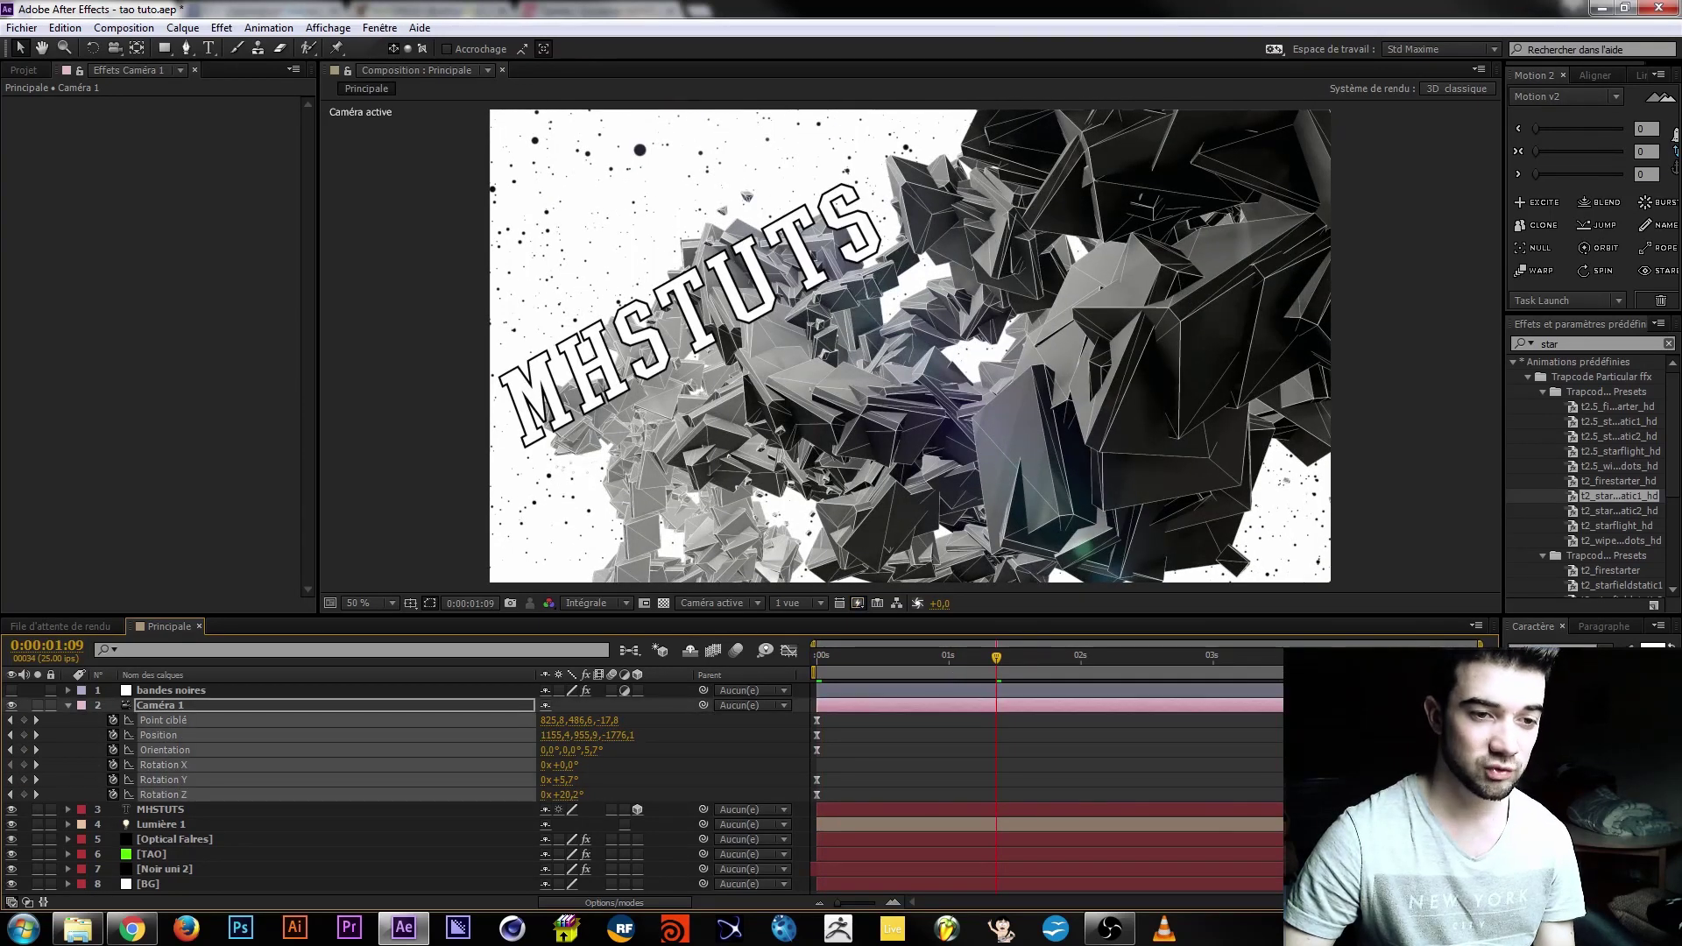
{"action": "key", "text": "Home"}
{"action": "key", "text": "space"}
{"action": "left_click_drag", "start_coordinate": [799, 664], "coordinate": [775, 655]}
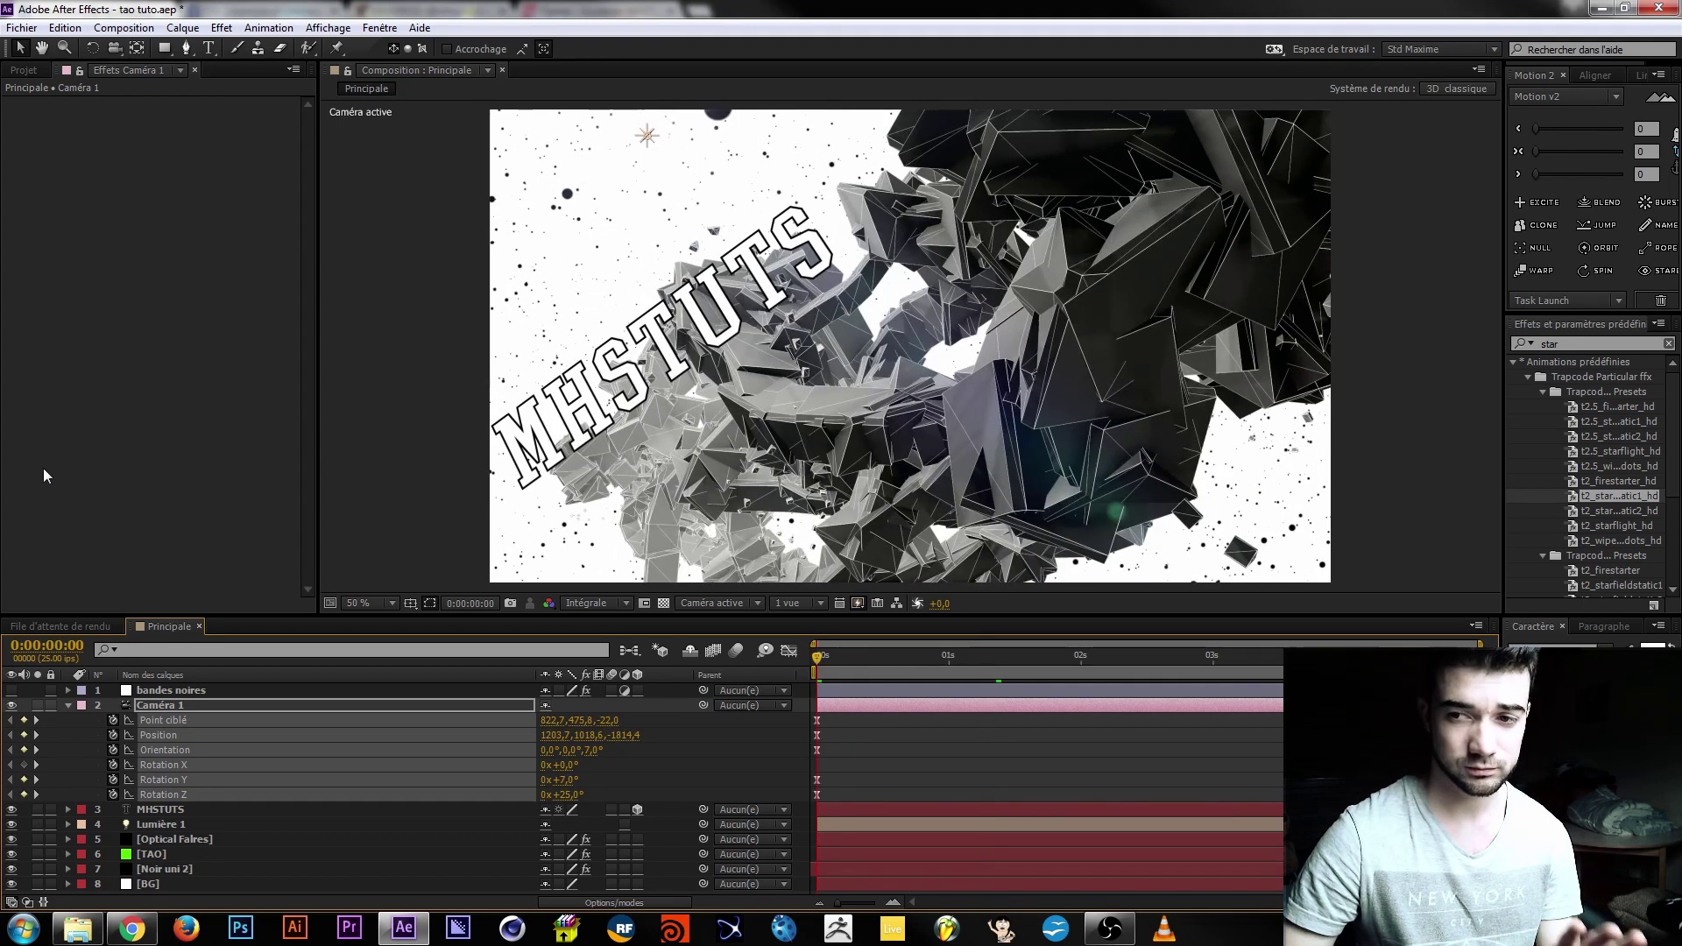
Collapse Caméra 1, show the bandes noires layer and preview the full animation at half resolution.
{"action": "left_click", "coordinate": [70, 708]}
{"action": "left_click", "coordinate": [152, 829]}
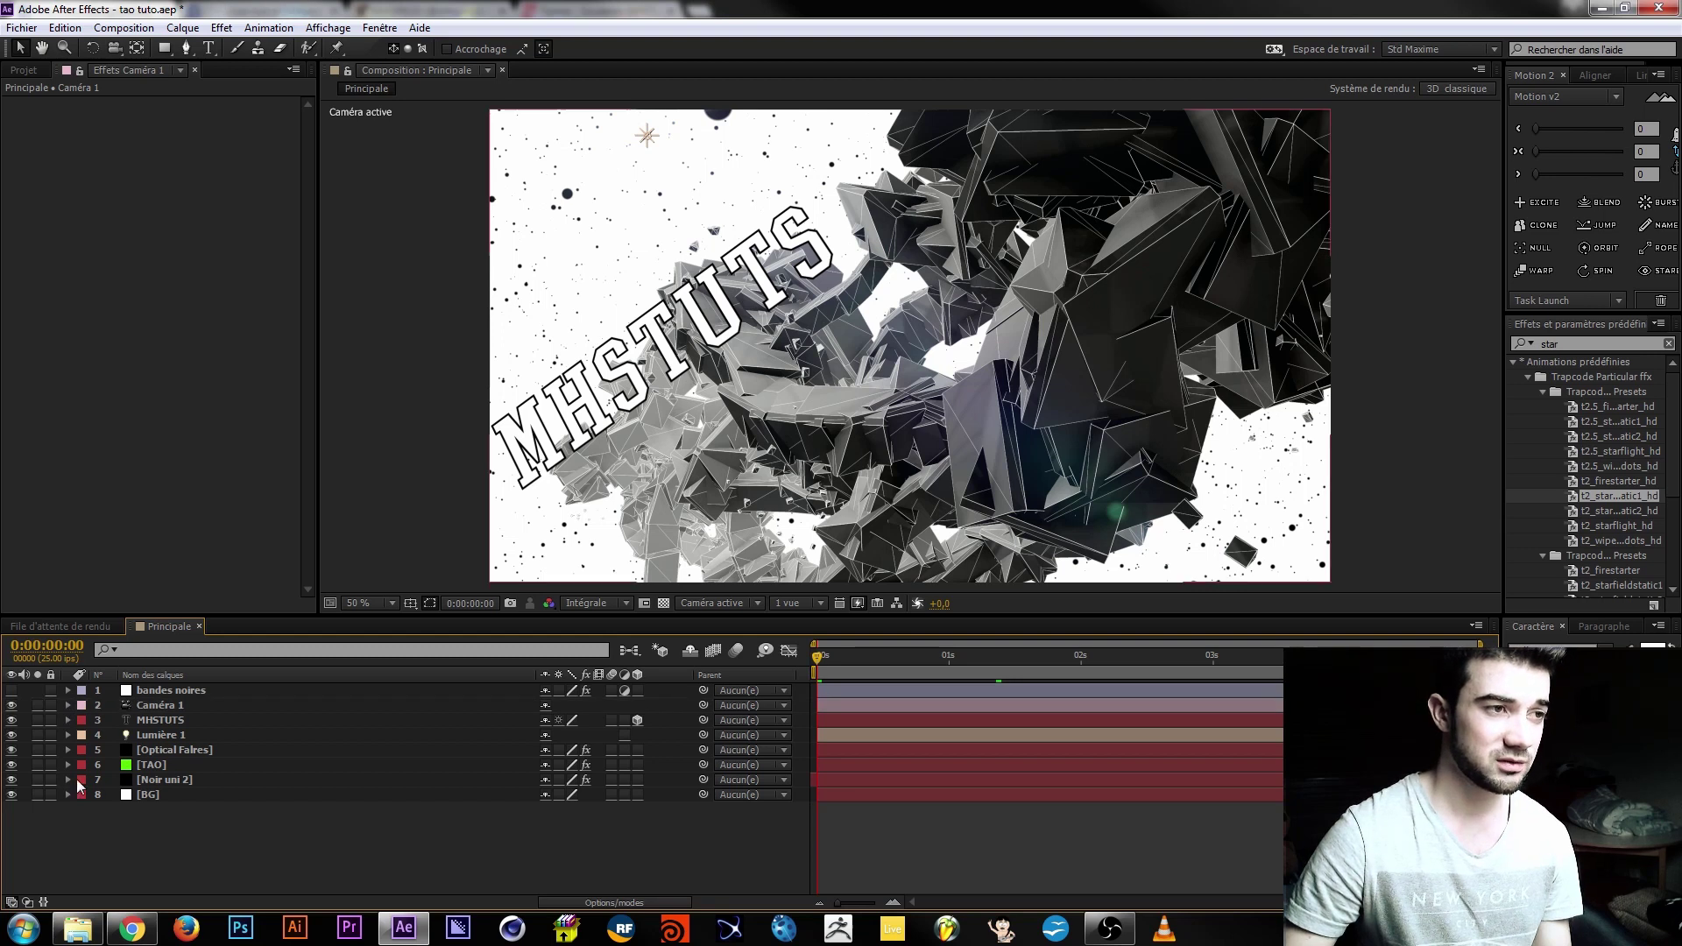
{"action": "left_click", "coordinate": [12, 691]}
{"action": "left_click", "coordinate": [596, 602]}
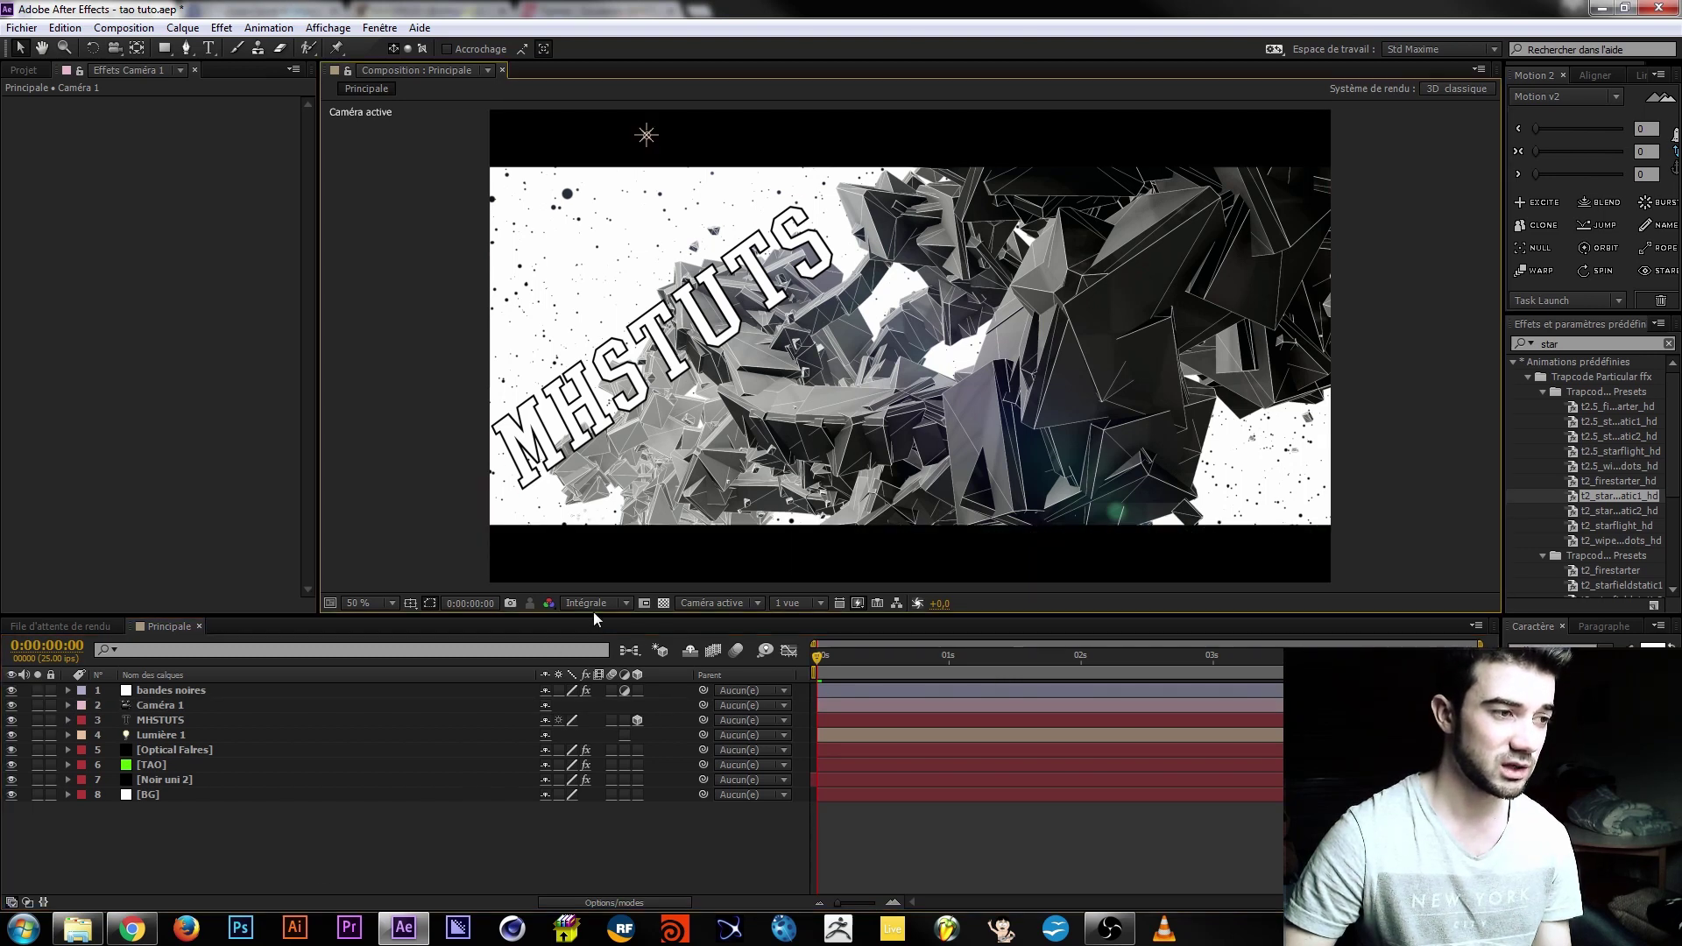
{"action": "left_click", "coordinate": [578, 738]}
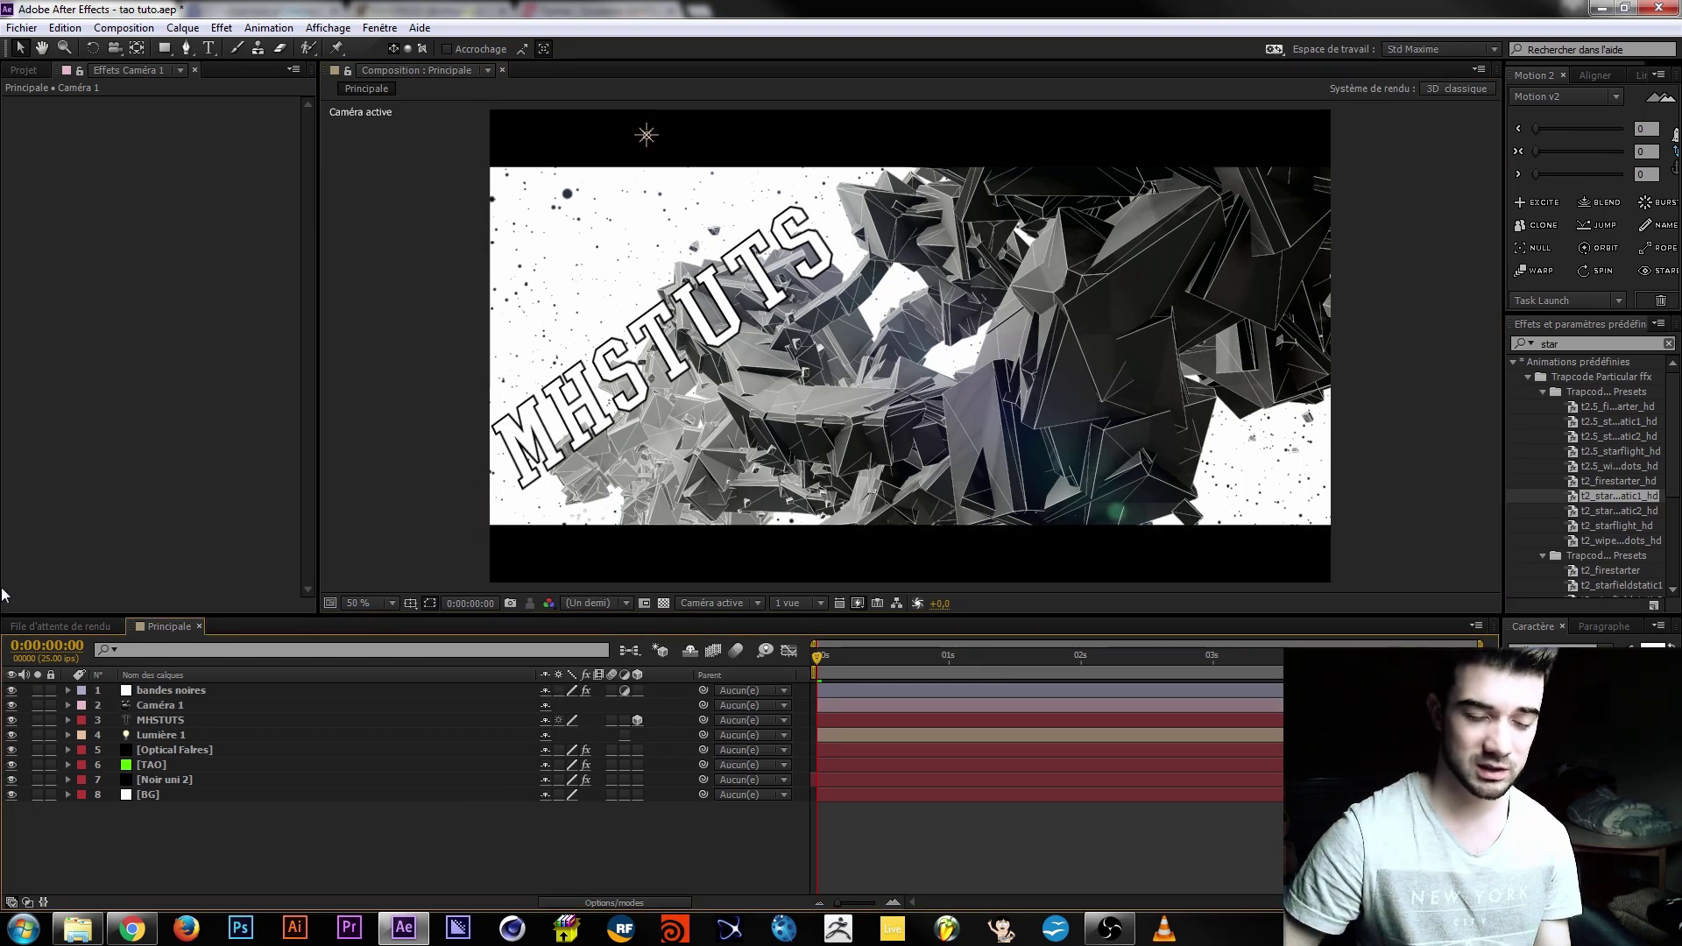
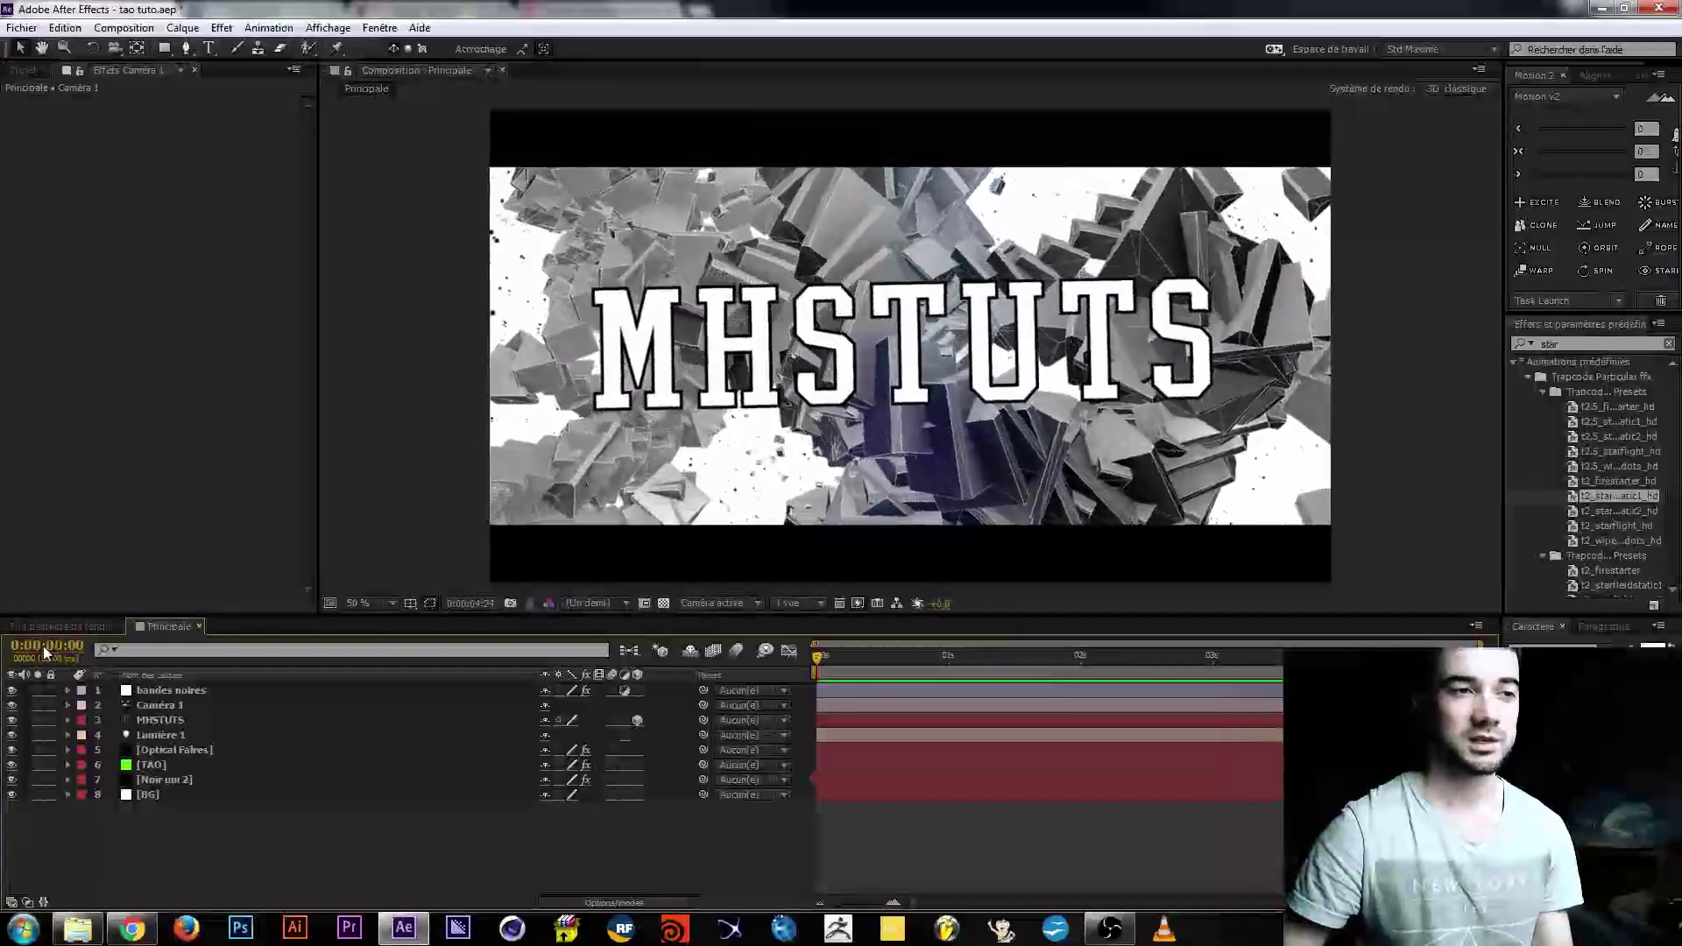
{"action": "key", "text": "space"}
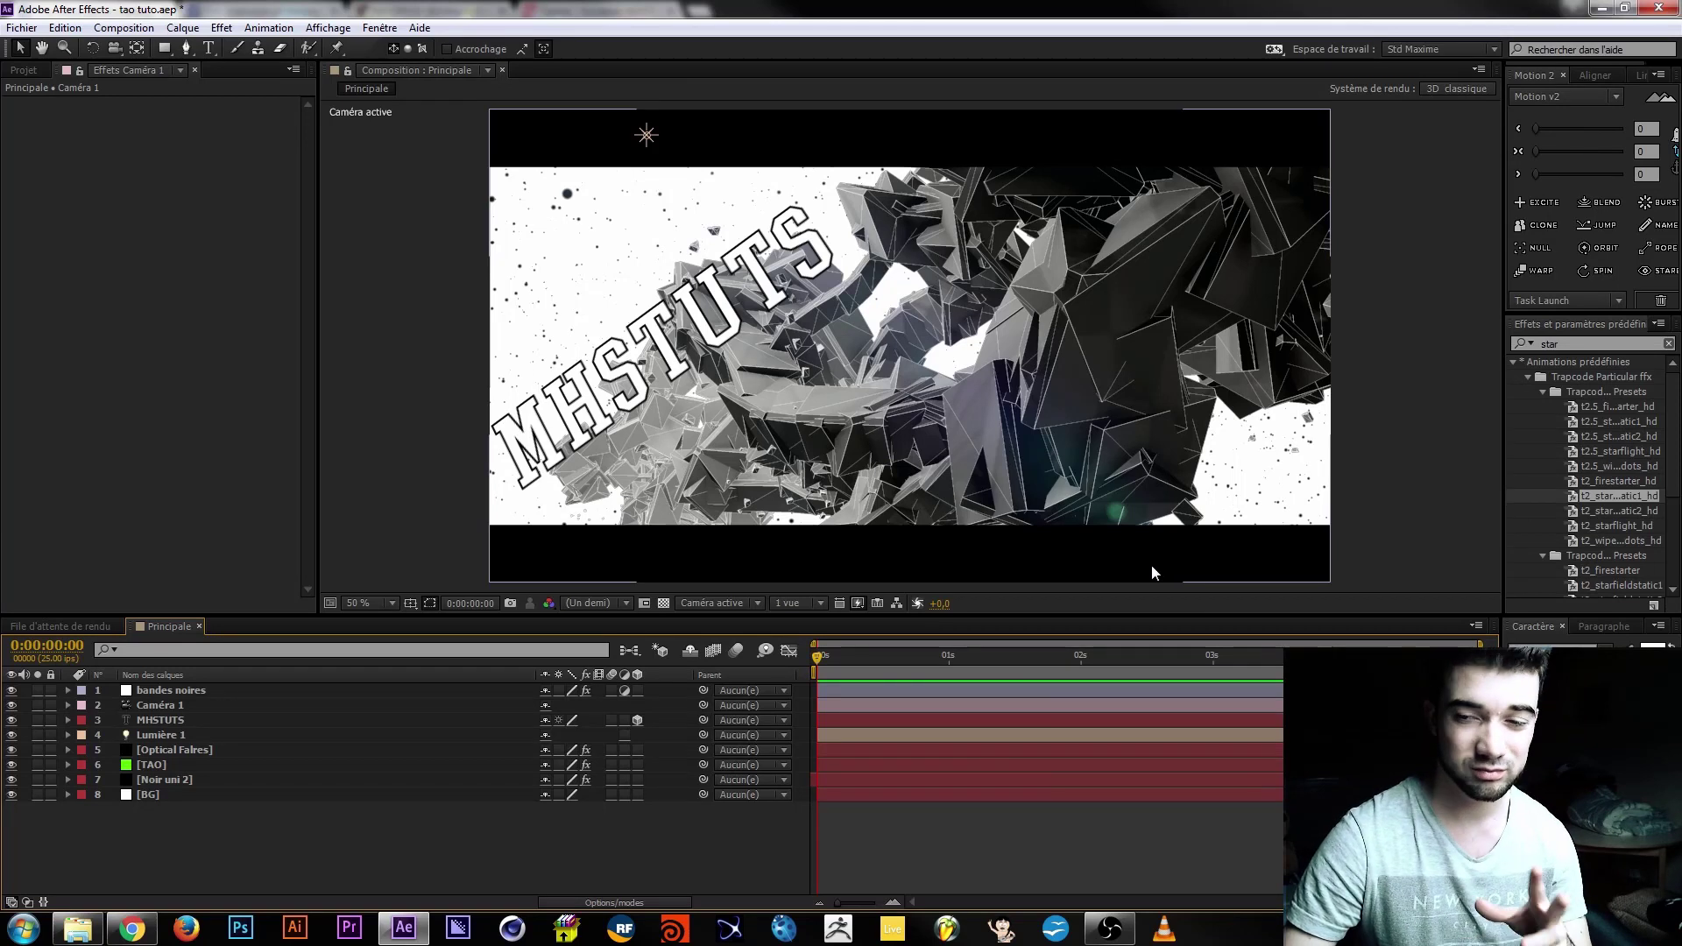
{"action": "left_click_drag", "start_coordinate": [824, 659], "coordinate": [1469, 655]}
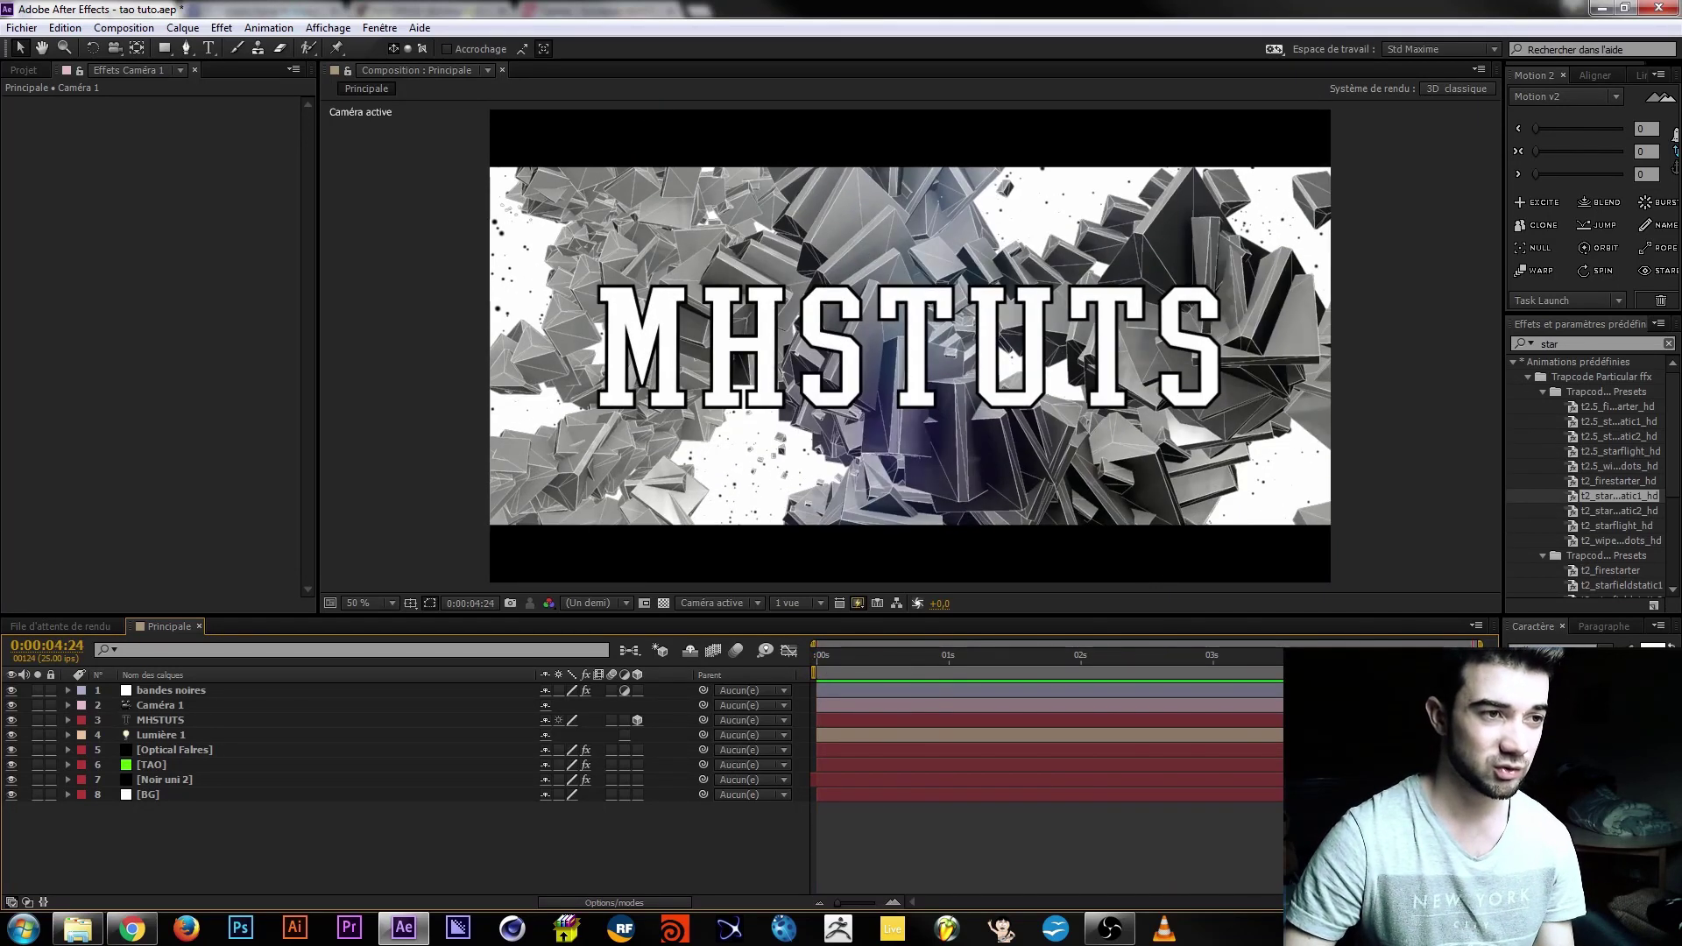
Hide the bandes noires layer and nest the Principale composition in a new composition made from it.
{"action": "left_click", "coordinate": [12, 692]}
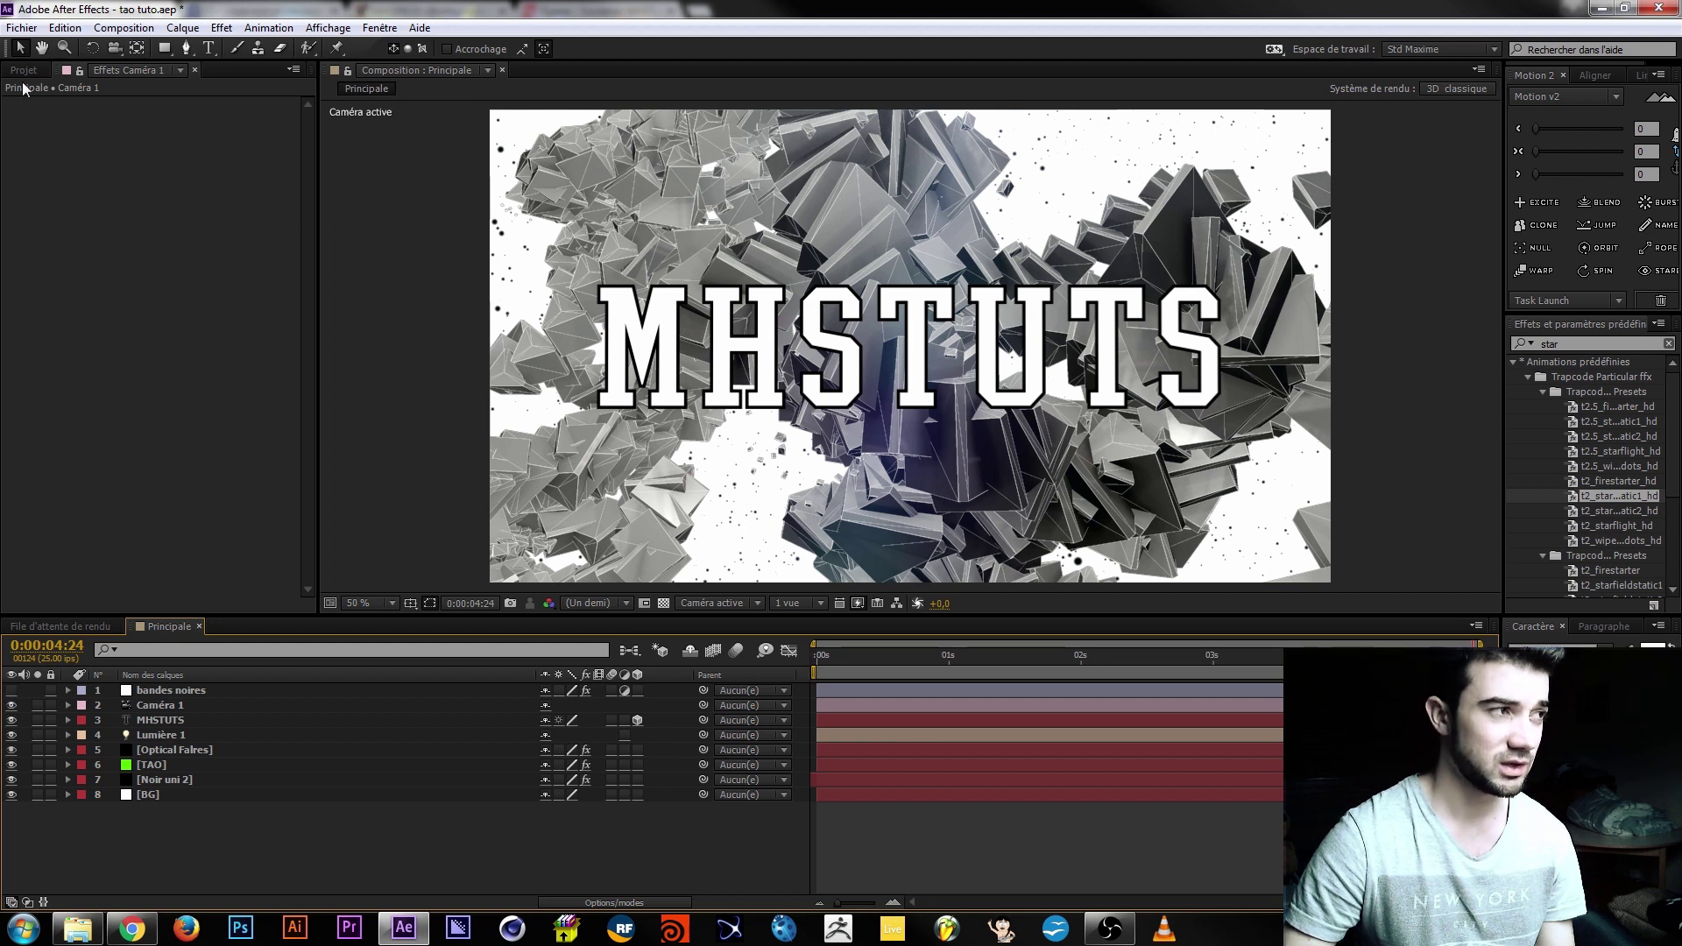
{"action": "left_click", "coordinate": [21, 71]}
{"action": "left_click_drag", "start_coordinate": [60, 592], "coordinate": [58, 602]}
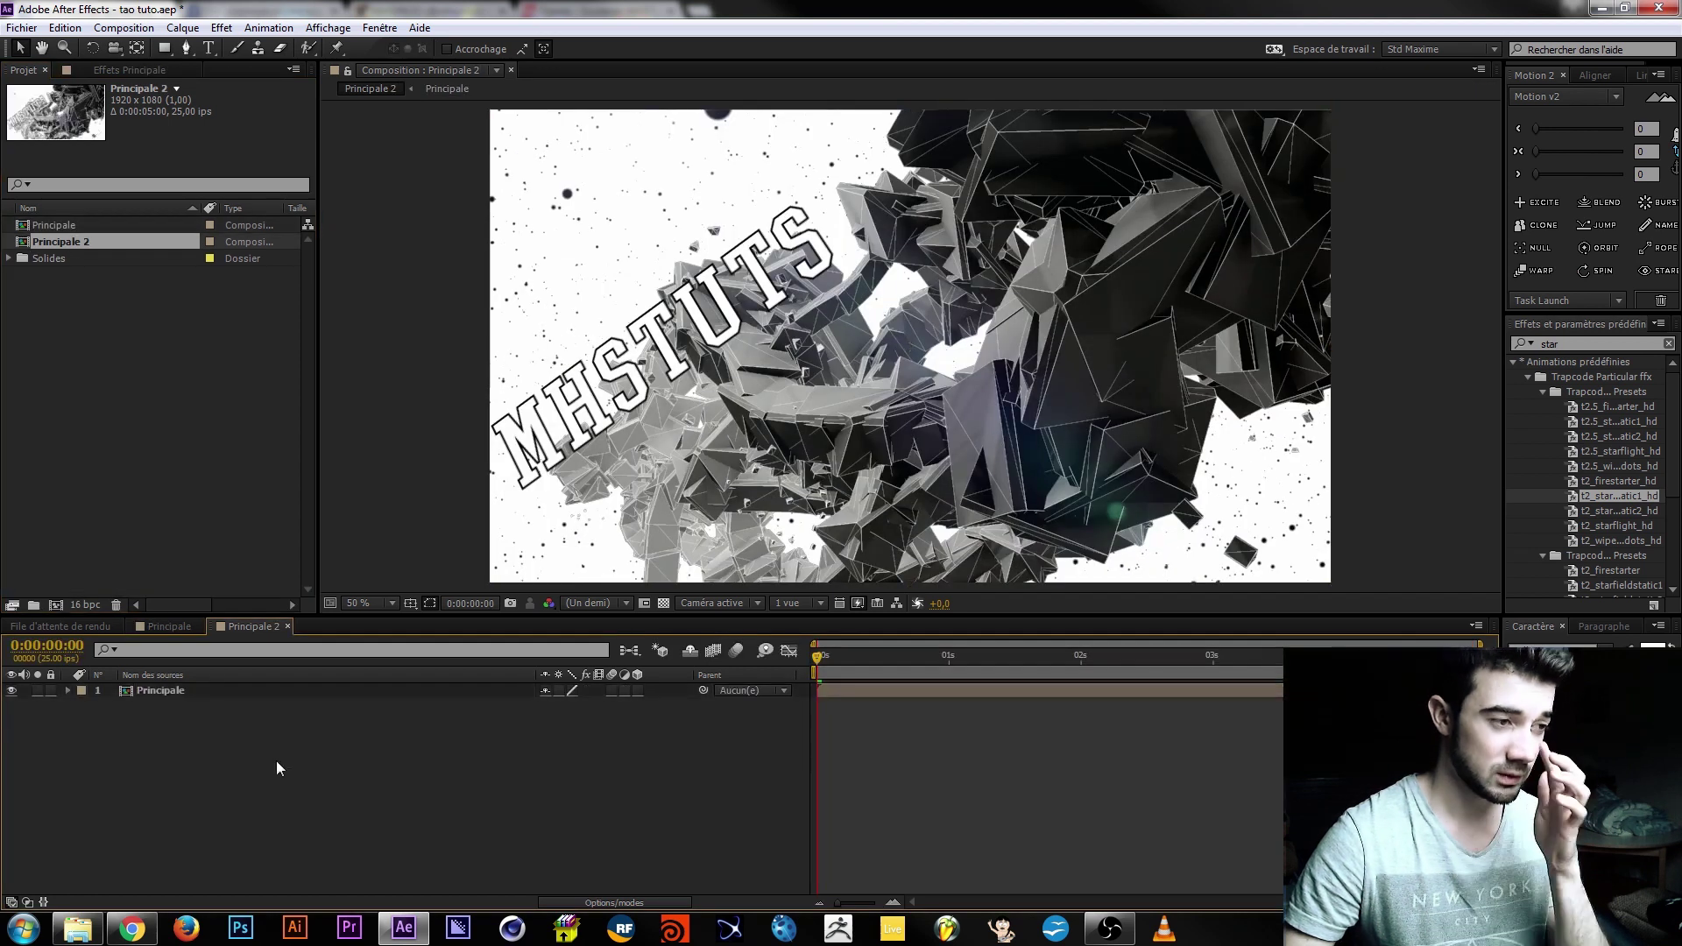
Set the Principale 2 composition's duration to 0:00:15:00.
{"action": "key", "text": "ctrl+k"}
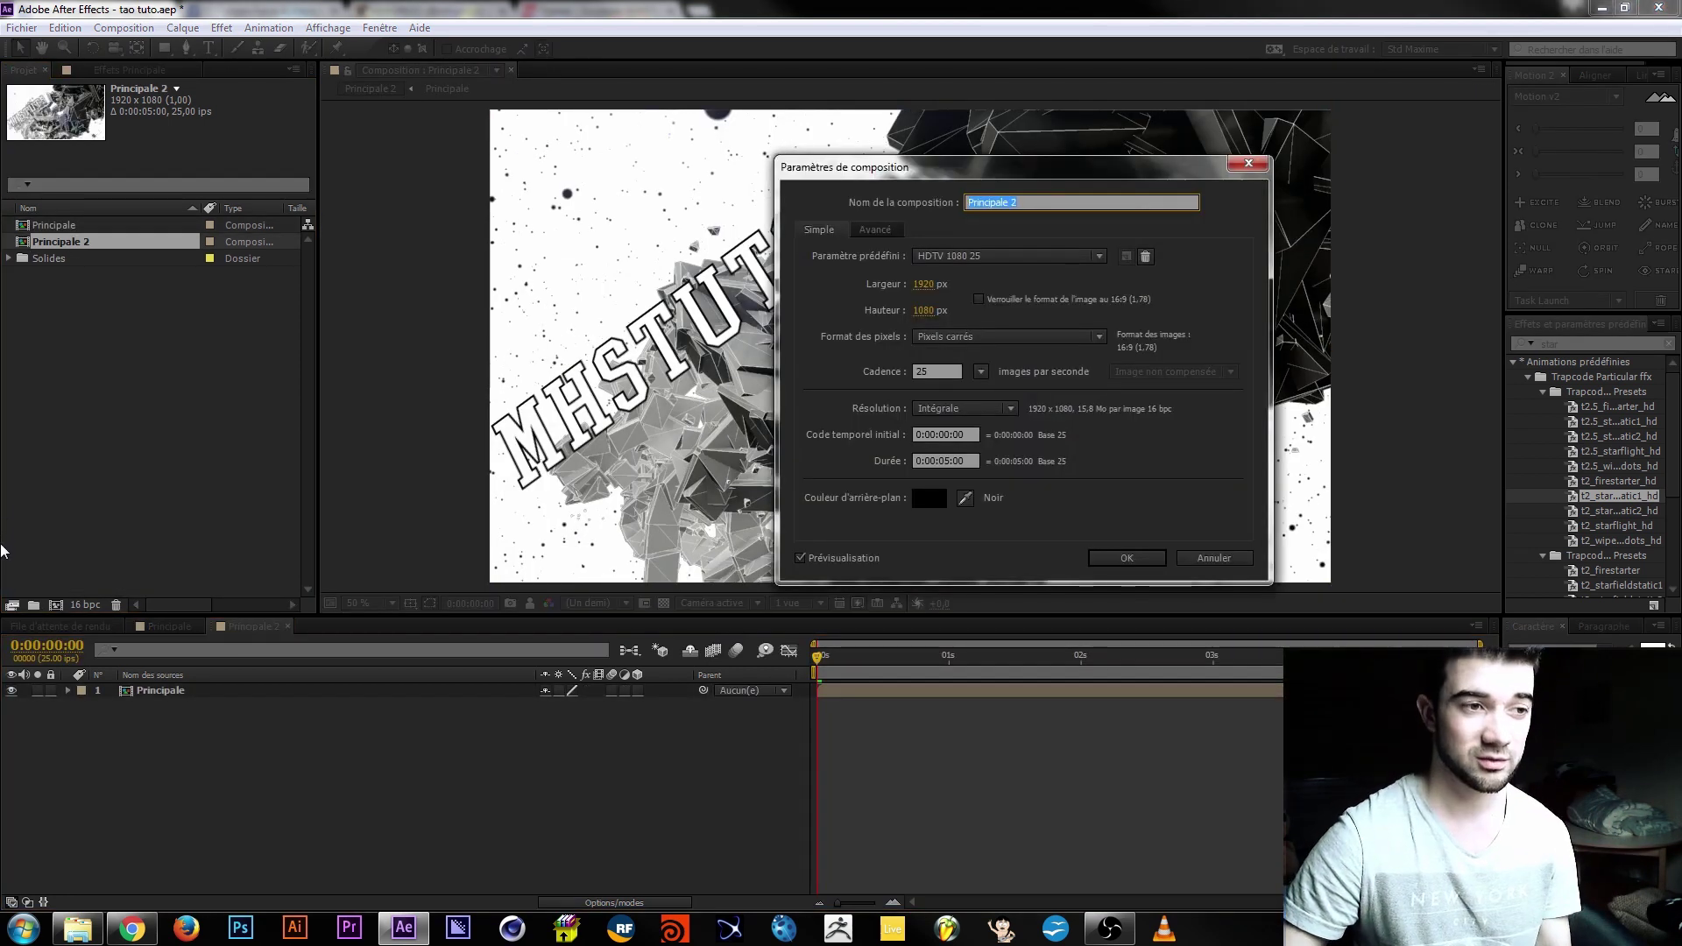
{"action": "left_click", "coordinate": [945, 464]}
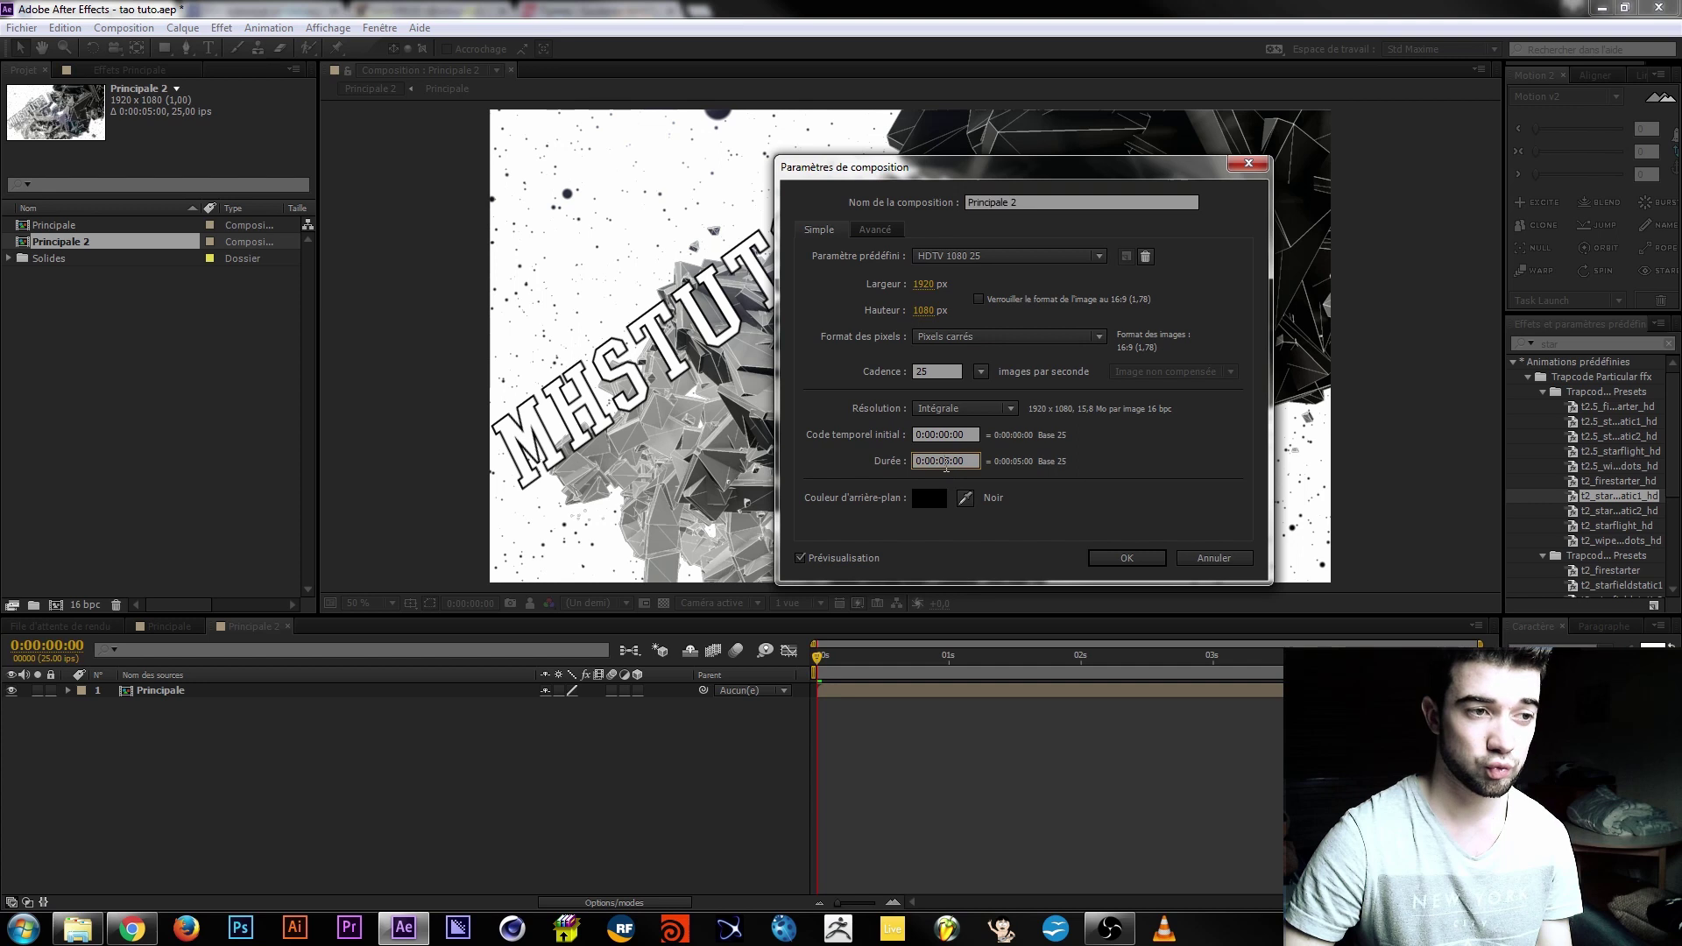
{"action": "type", "text": "1500"}
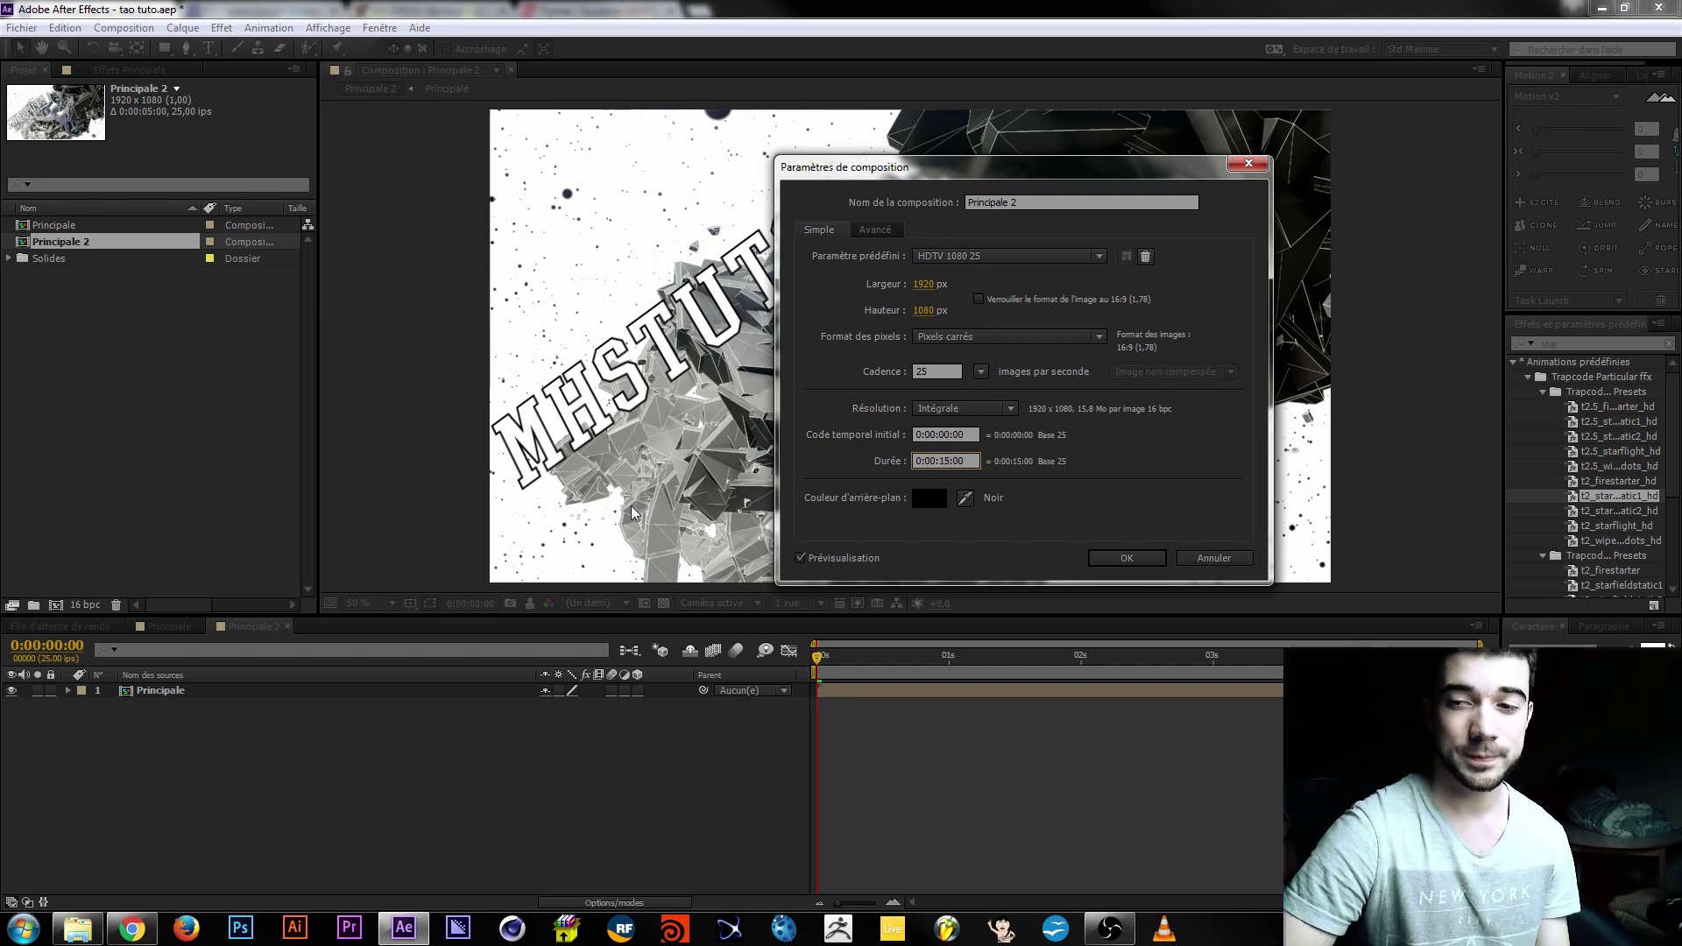
{"action": "left_click", "coordinate": [1122, 559]}
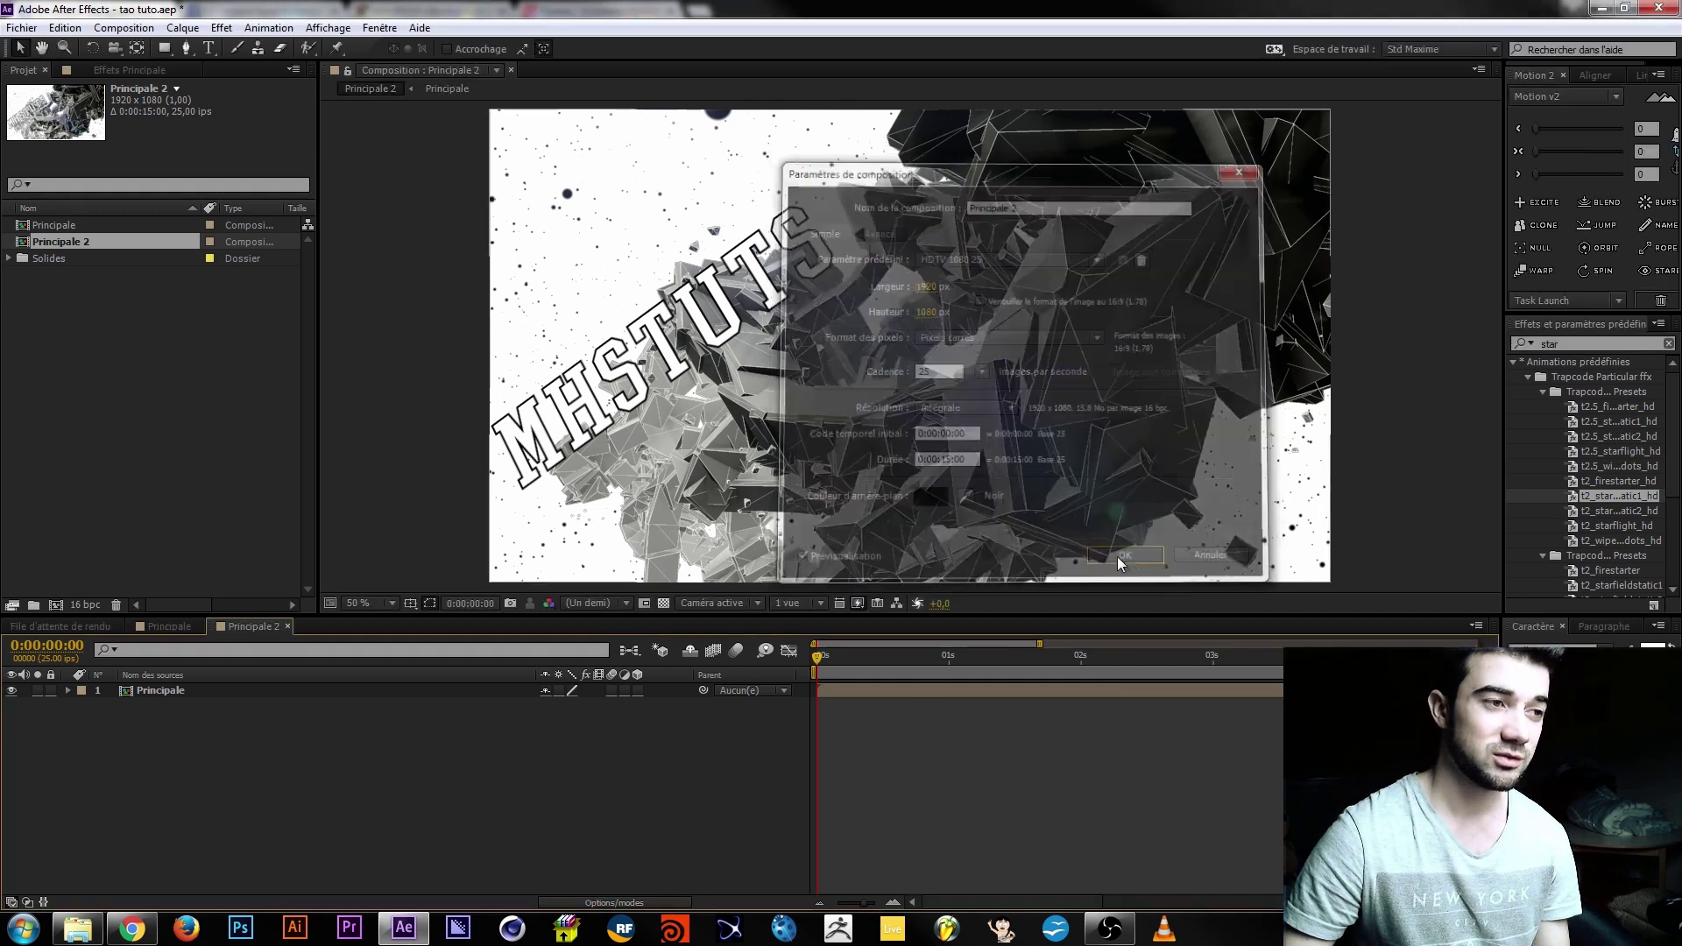
Rename the Principale 2 composition as Rendu in the project.
{"action": "left_click", "coordinate": [159, 692]}
{"action": "left_click", "coordinate": [76, 243]}
{"action": "key", "text": "Return"}
{"action": "type", "text": "Rendu"}
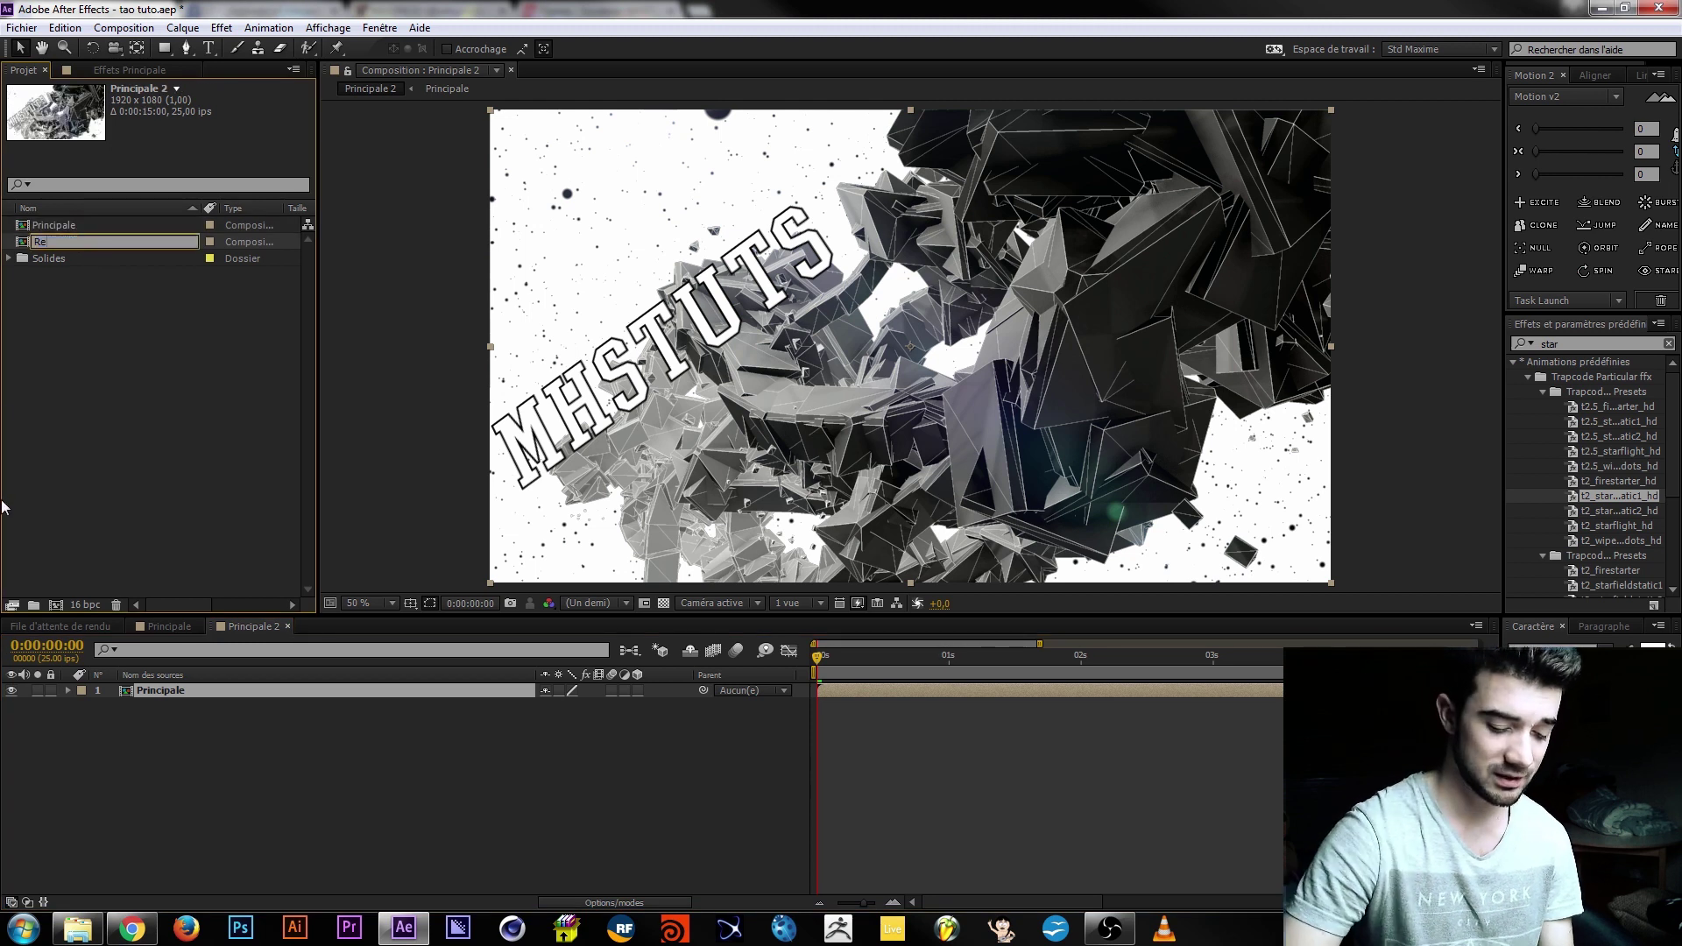
{"action": "left_click", "coordinate": [179, 465]}
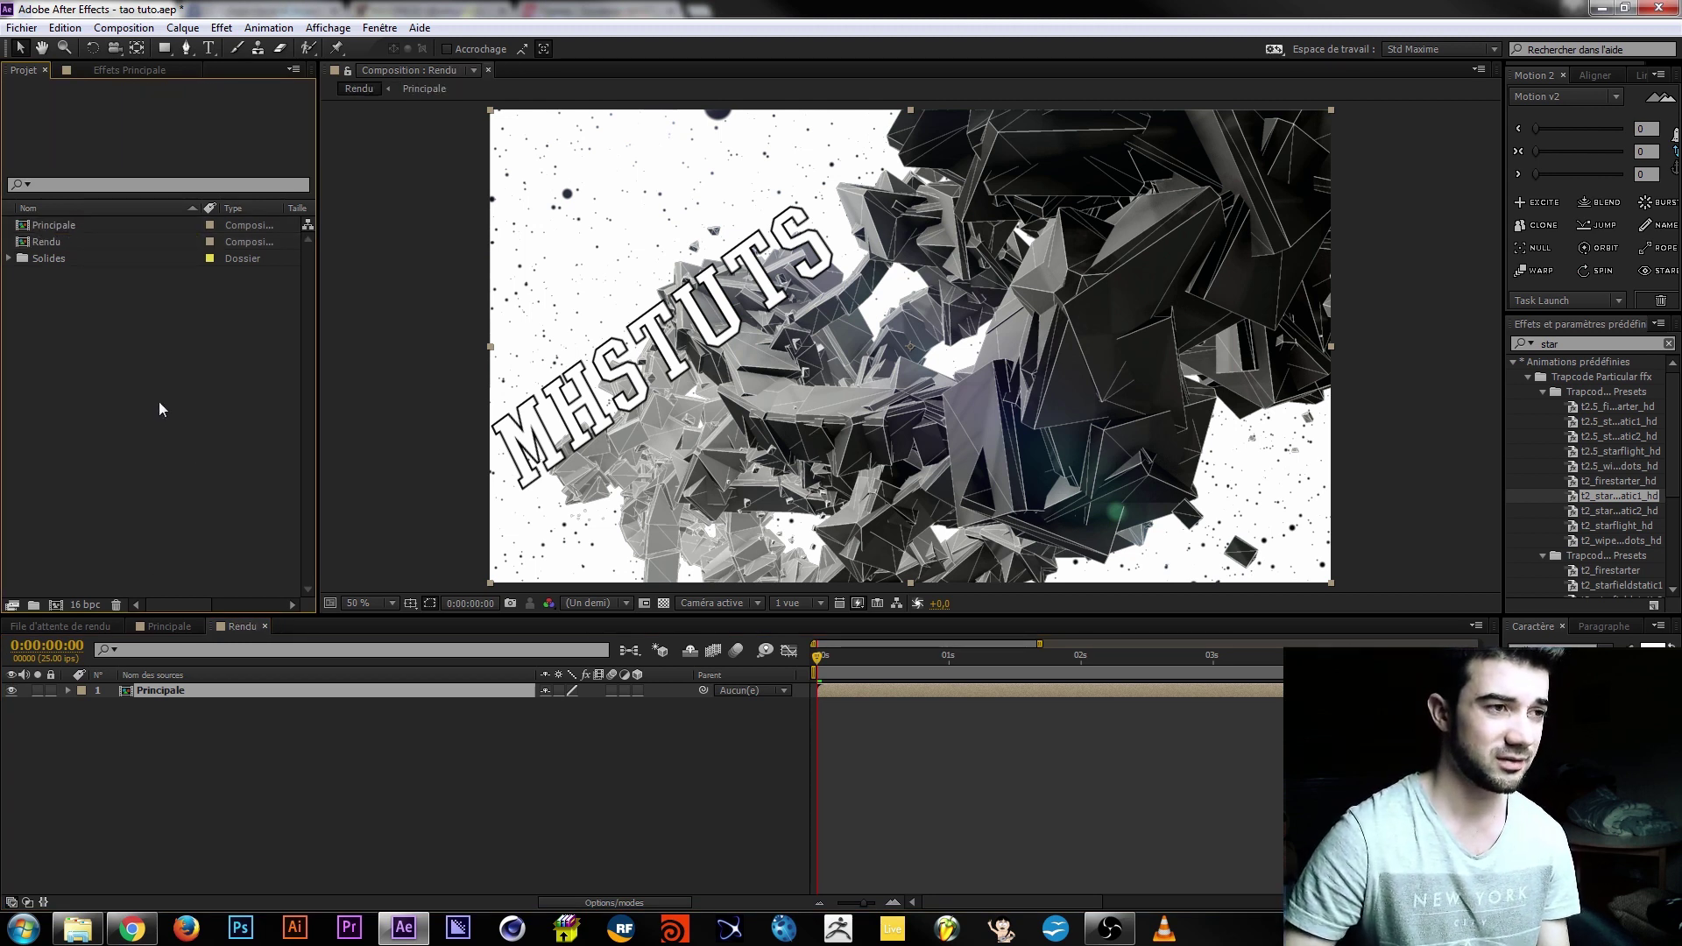
{"action": "left_click", "coordinate": [171, 734]}
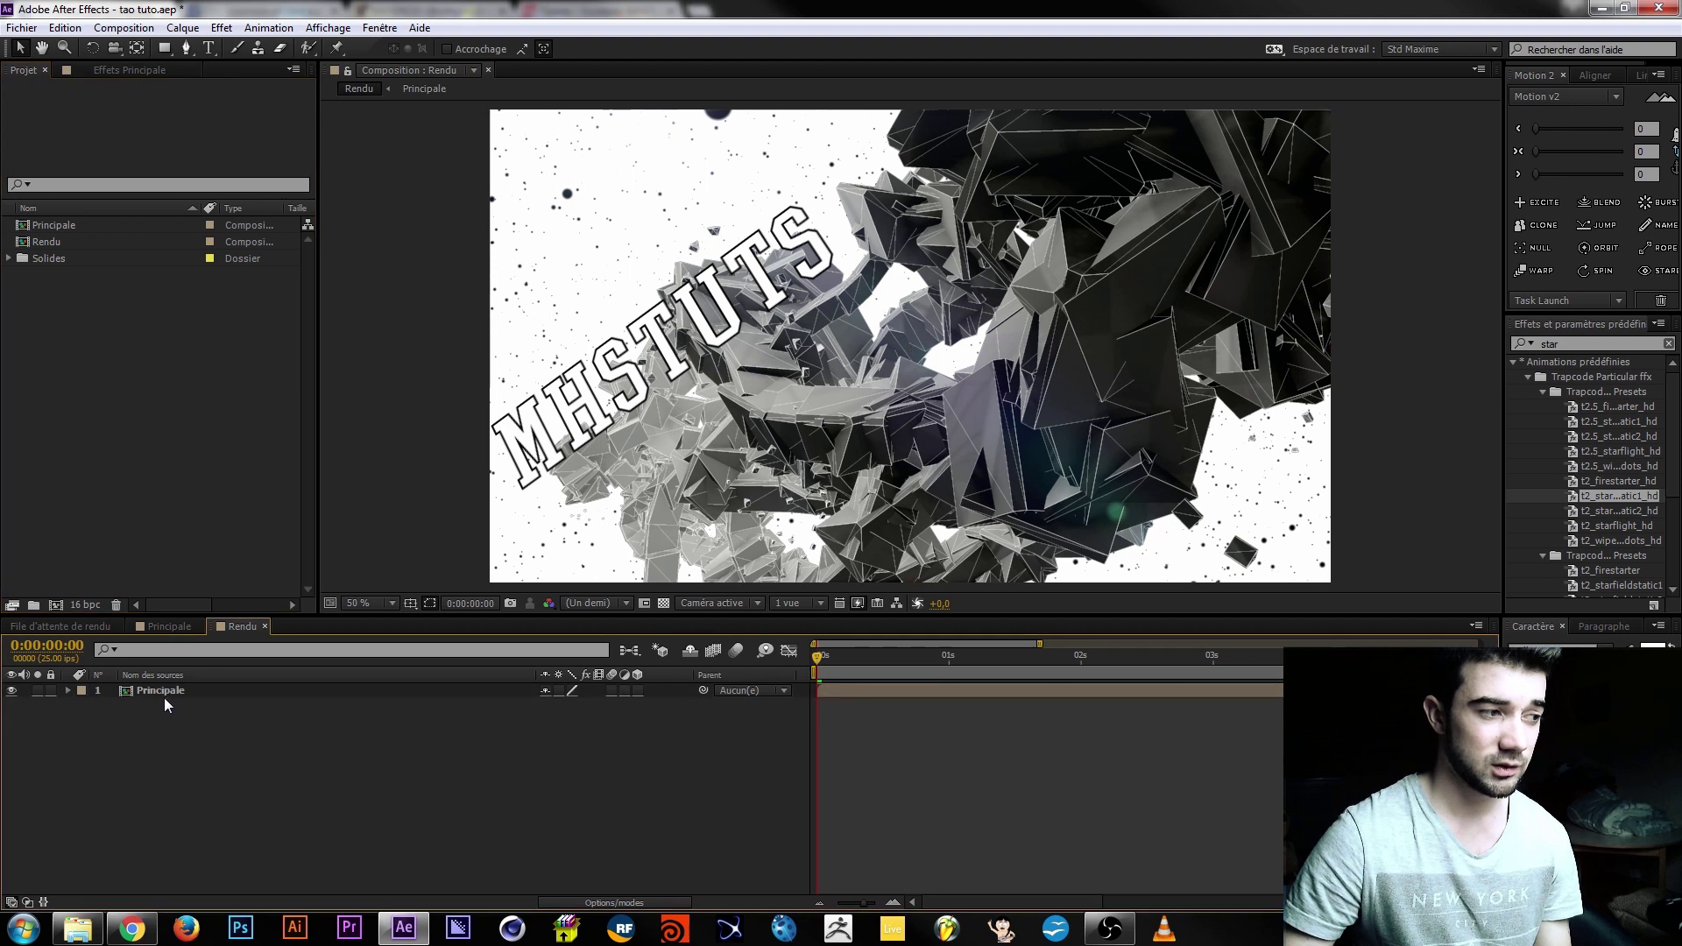
Add four adjustment layers above the Principale layer in Rendu.
{"action": "left_click", "coordinate": [145, 691]}
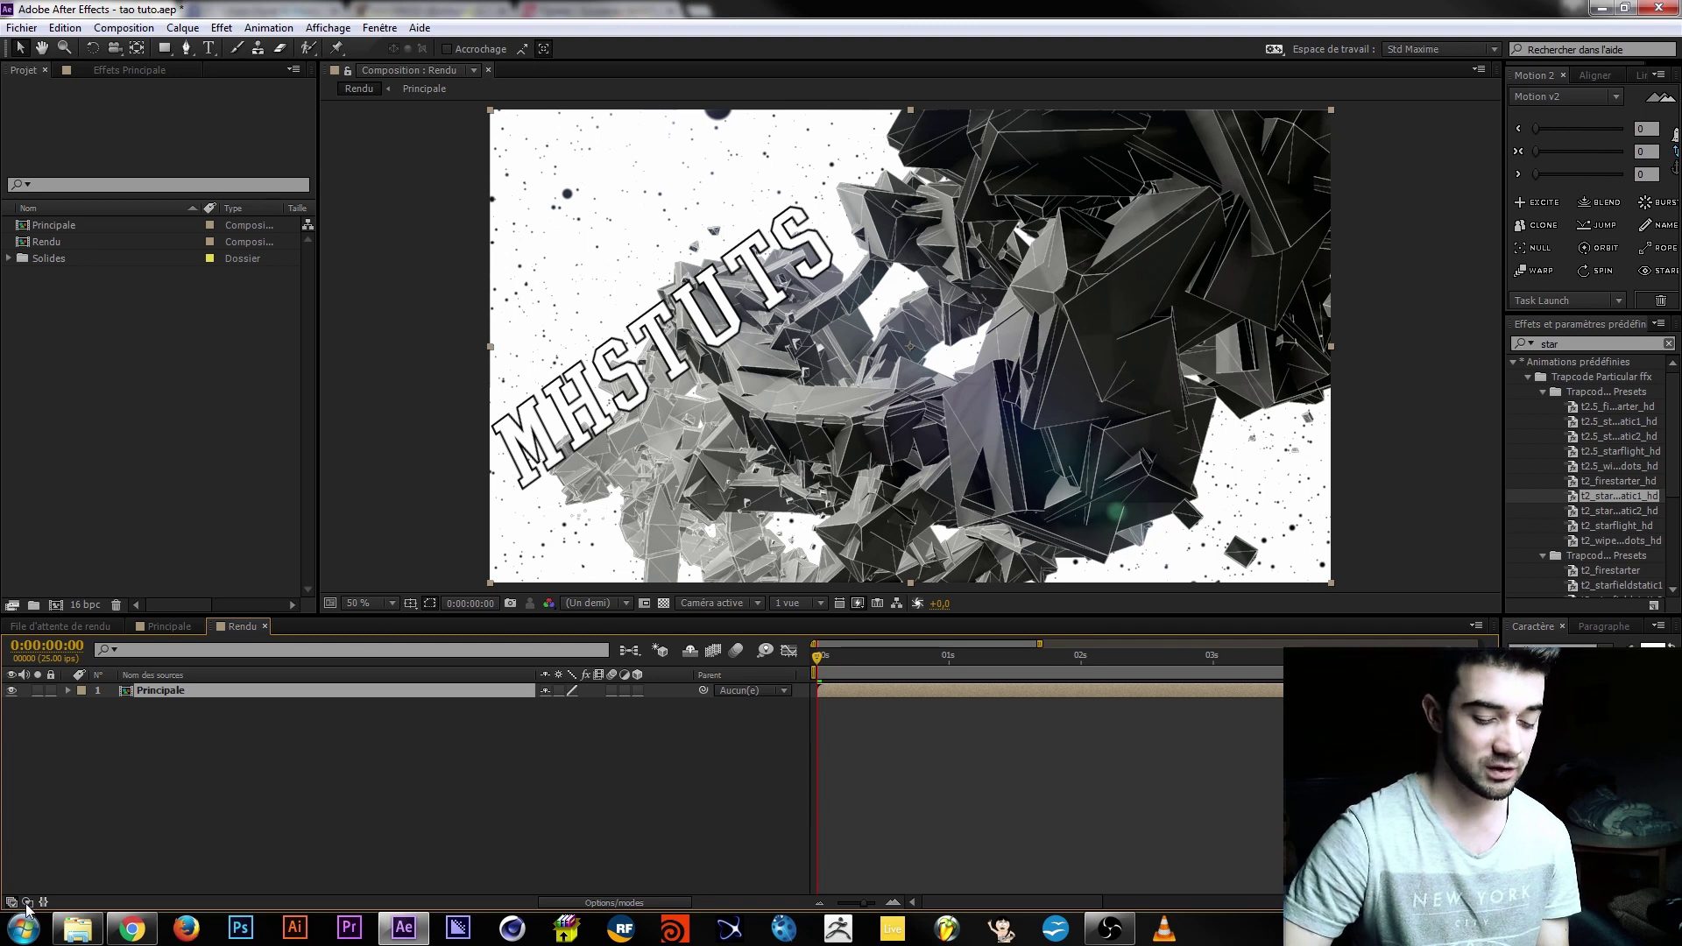
{"action": "key", "text": "ctrl+alt+y"}
{"action": "key", "text": "ctrl+alt+y"}
{"action": "key", "text": "ctrl+alt+y"}
{"action": "key", "text": "ctrl+alt+y"}
Apply the 16-9 Aspect Ratio preset to Calque d'effets 5 and set its Aspect Ratio slider to 2.35.
{"action": "left_click", "coordinate": [1548, 343]}
{"action": "type", "text": "aspect"}
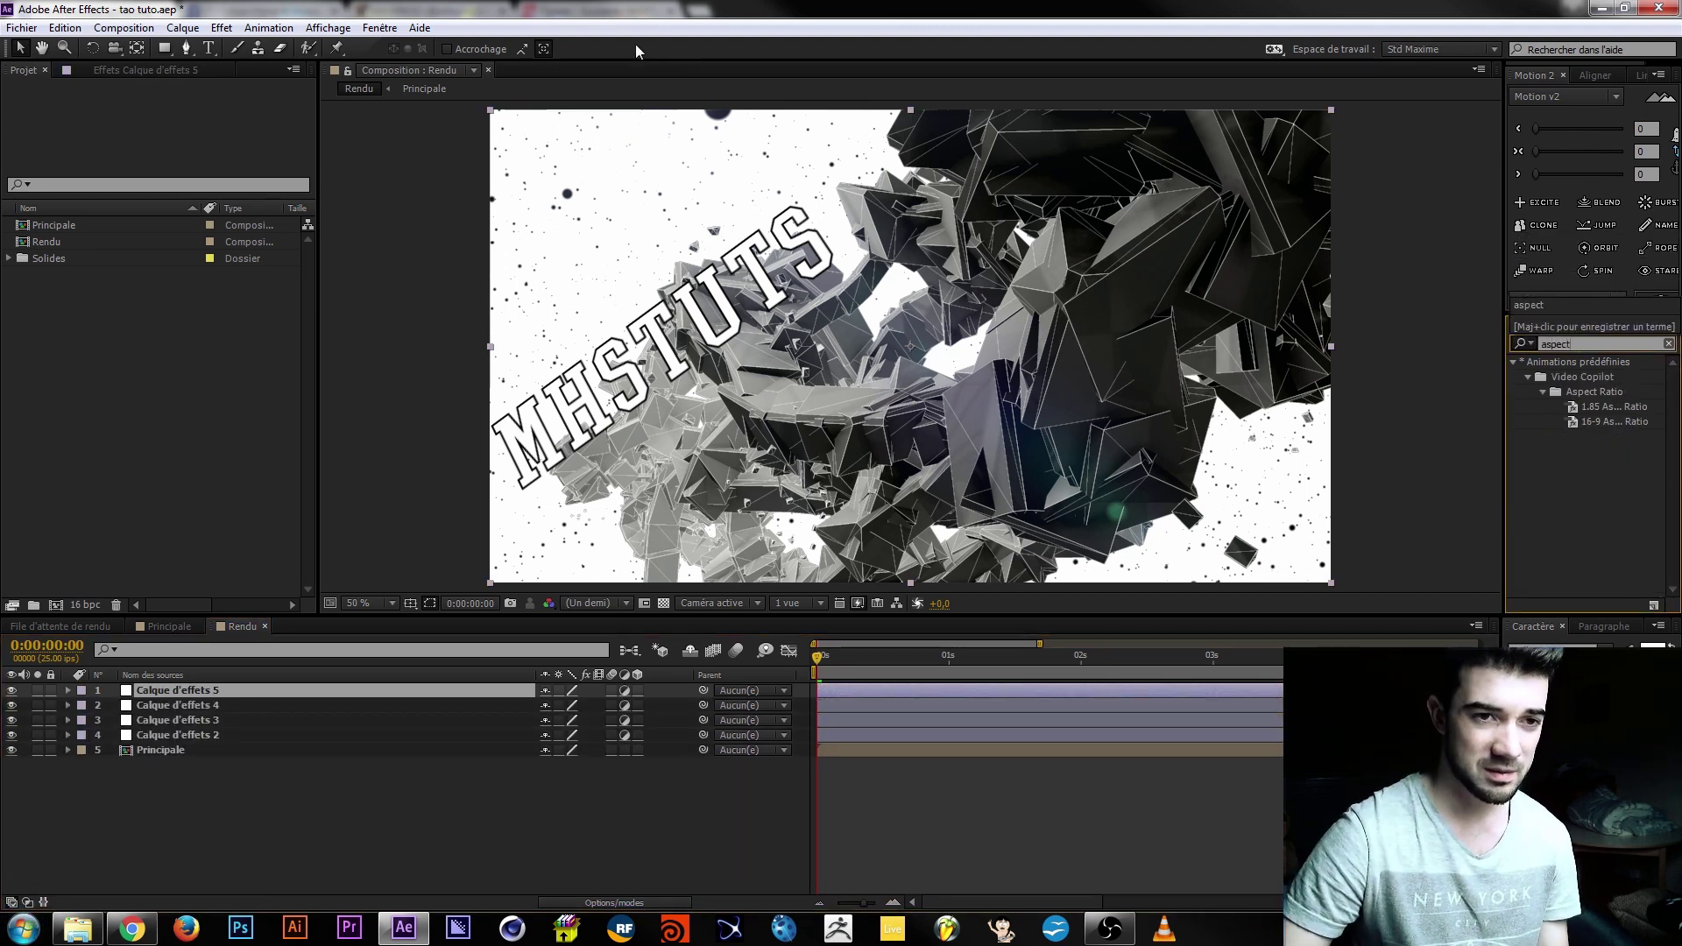
{"action": "double_click", "coordinate": [1632, 426]}
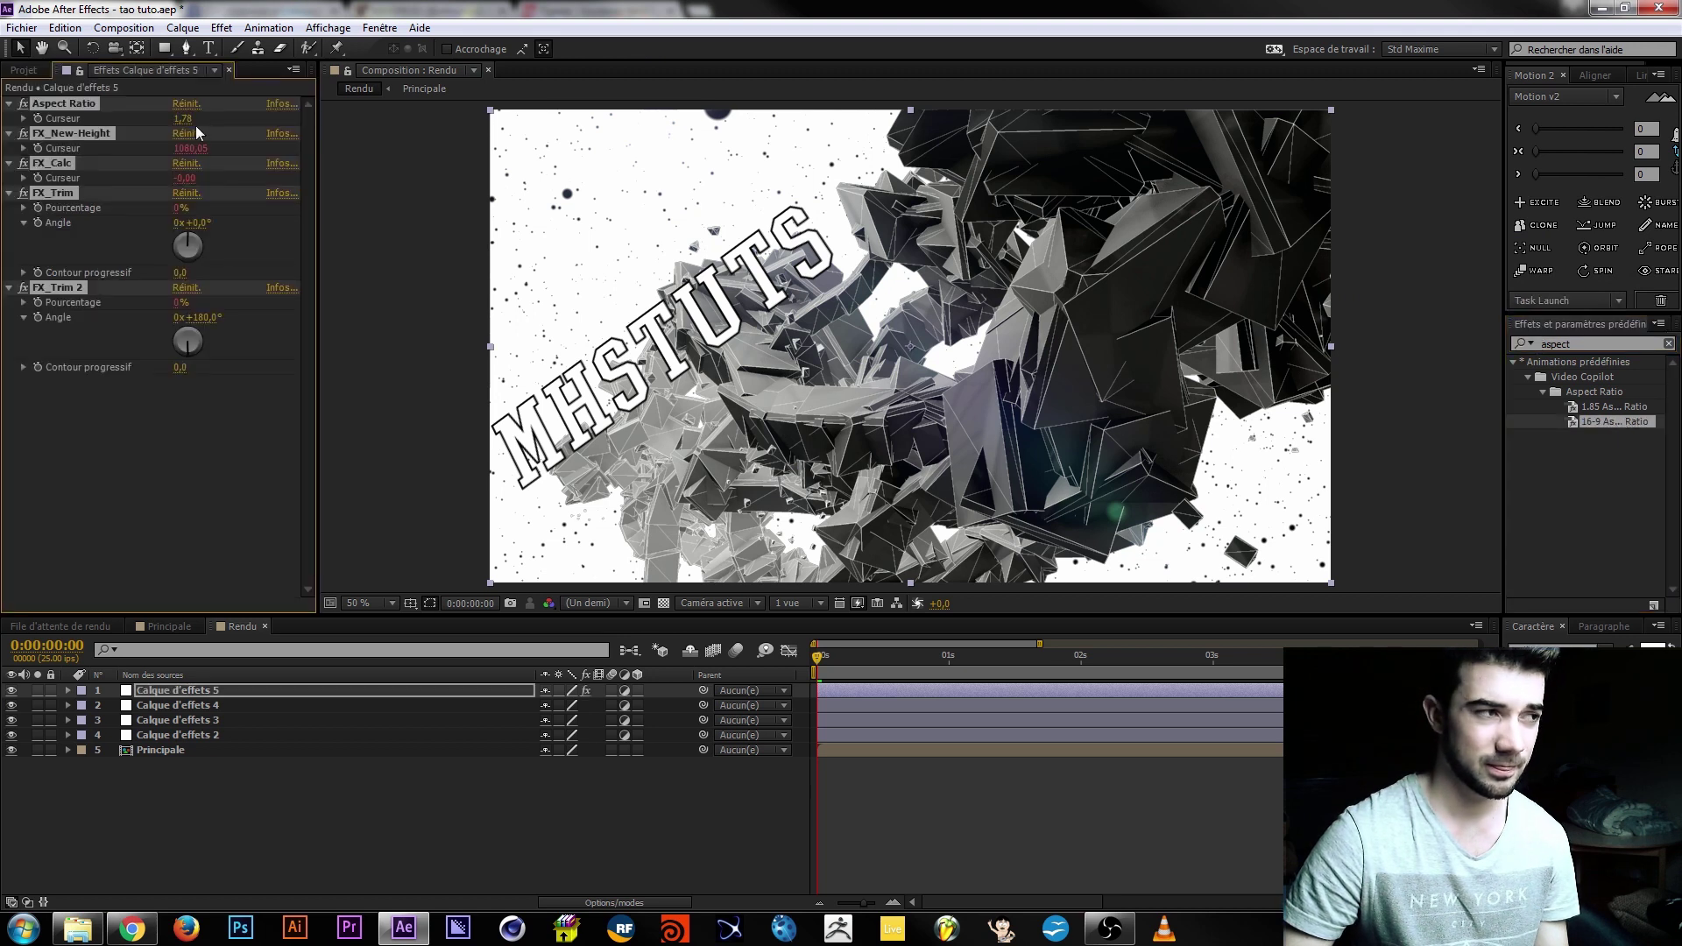
{"action": "left_click", "coordinate": [190, 119]}
{"action": "type", "text": "2"}
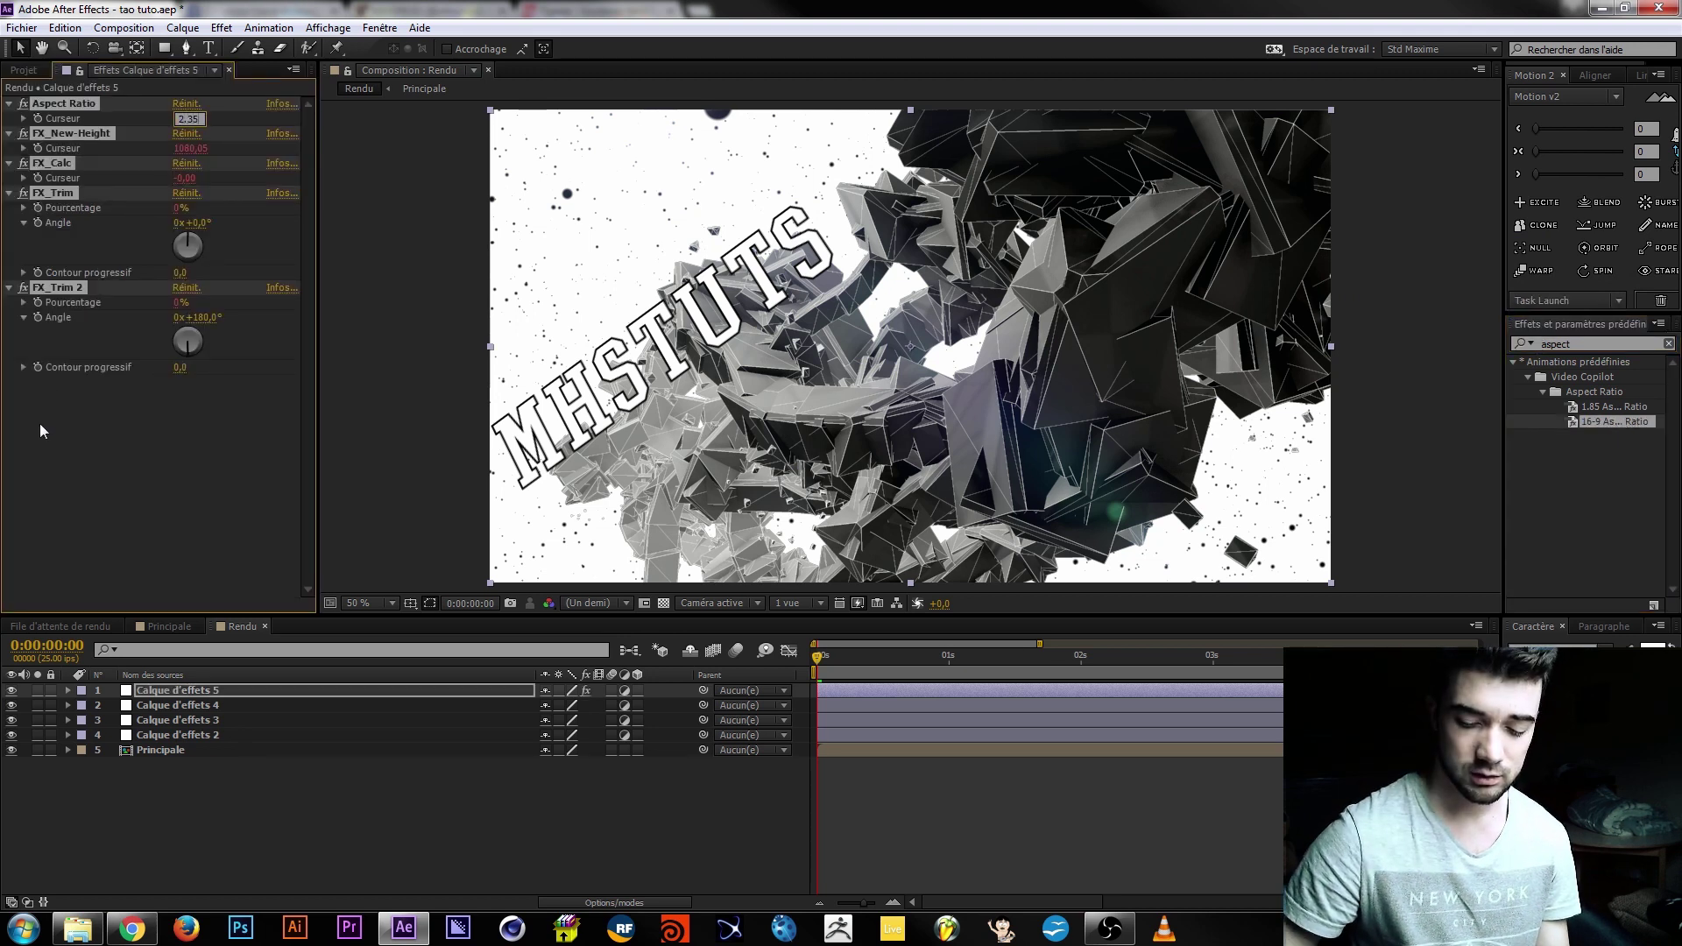
{"action": "type", "text": ".35"}
{"action": "key", "text": "Return"}
Apply the Courbes effect to Calque d'effets 4 and shape a subtle RGB contrast curve with one shadow and one highlight point.
{"action": "left_click", "coordinate": [219, 708]}
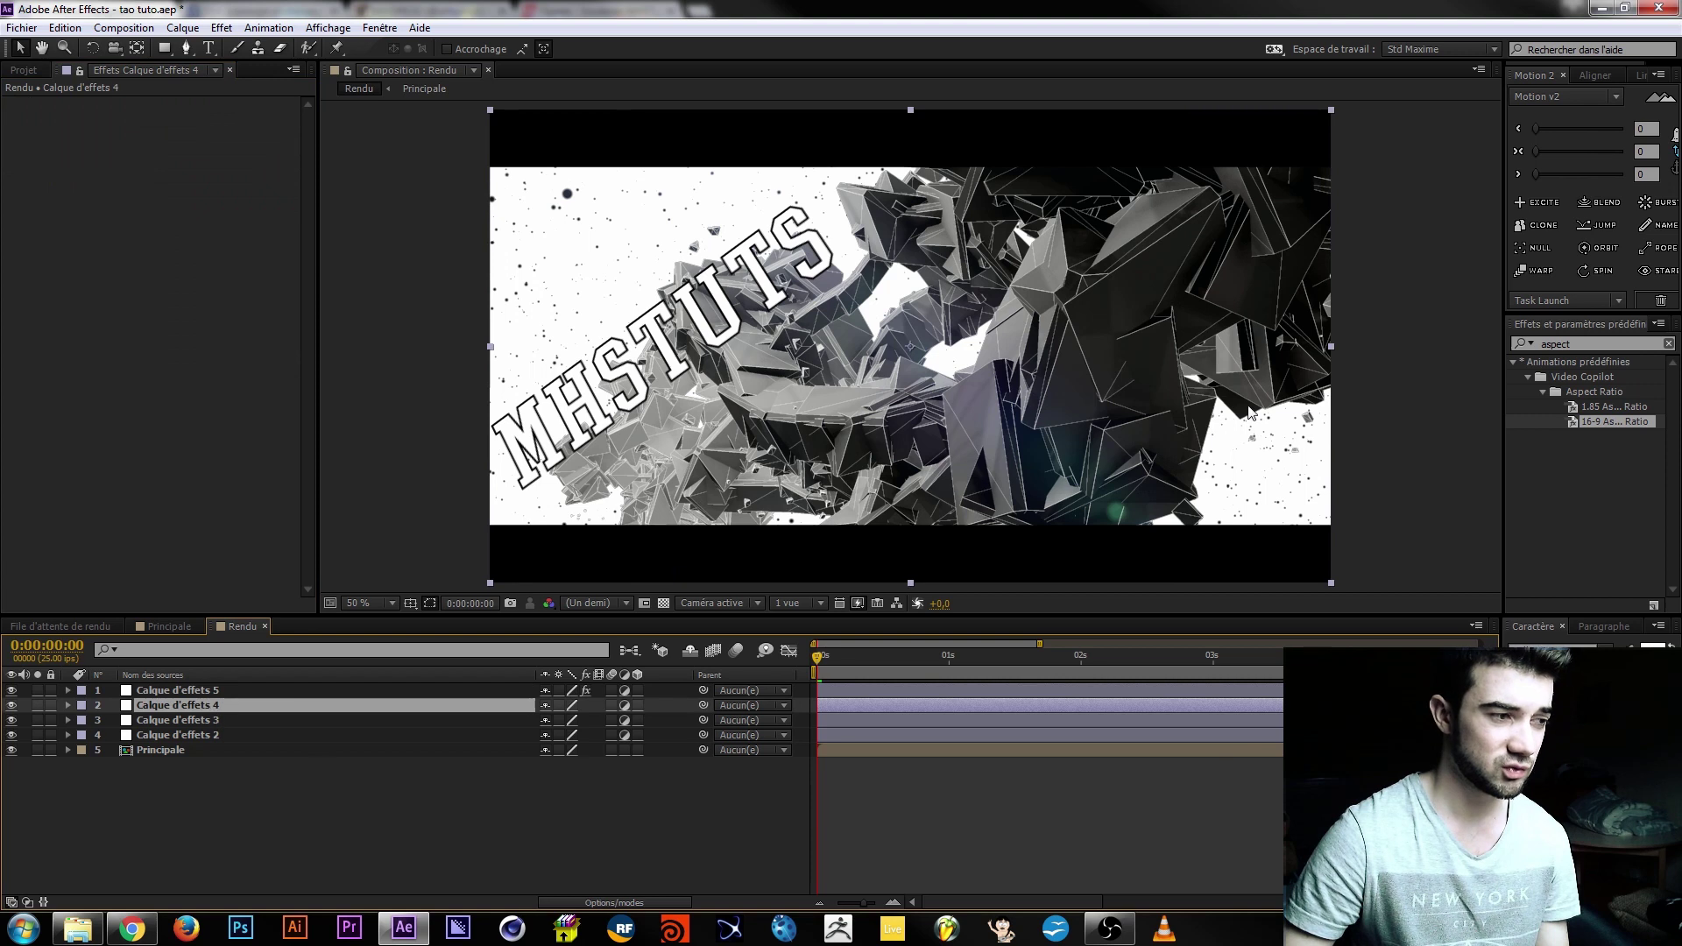
{"action": "double_click", "coordinate": [1567, 344]}
{"action": "type", "text": "courbes"}
{"action": "left_click", "coordinate": [1577, 377]}
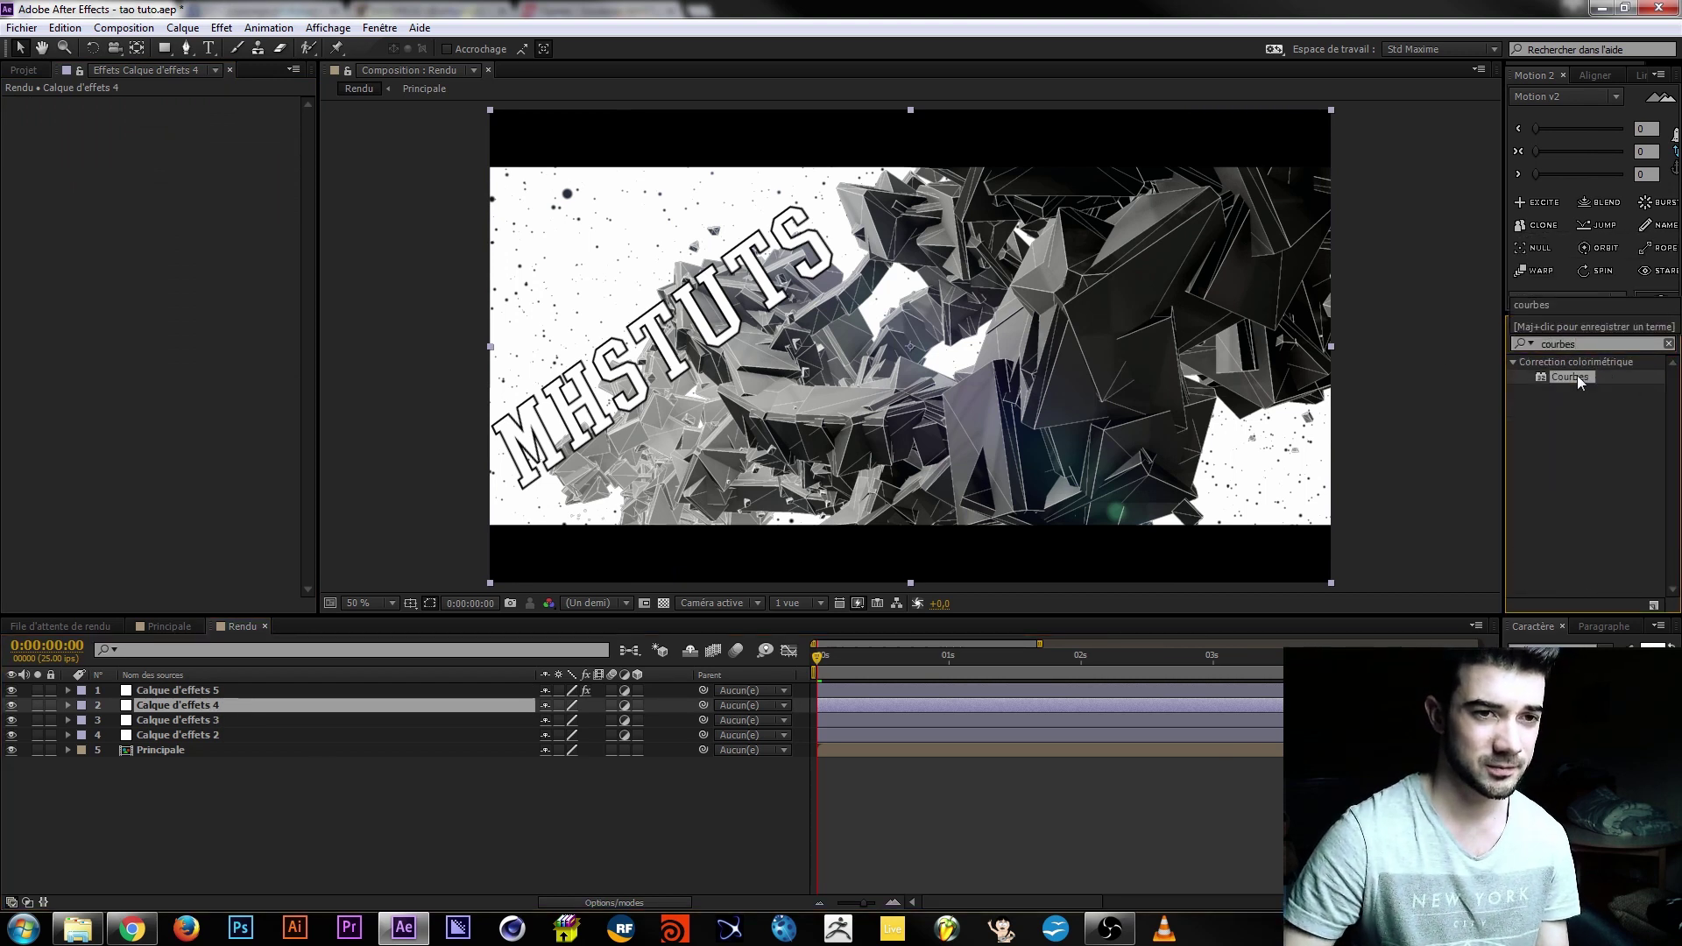
{"action": "double_click", "coordinate": [1580, 379]}
{"action": "left_click_drag", "start_coordinate": [82, 256], "coordinate": [85, 264]}
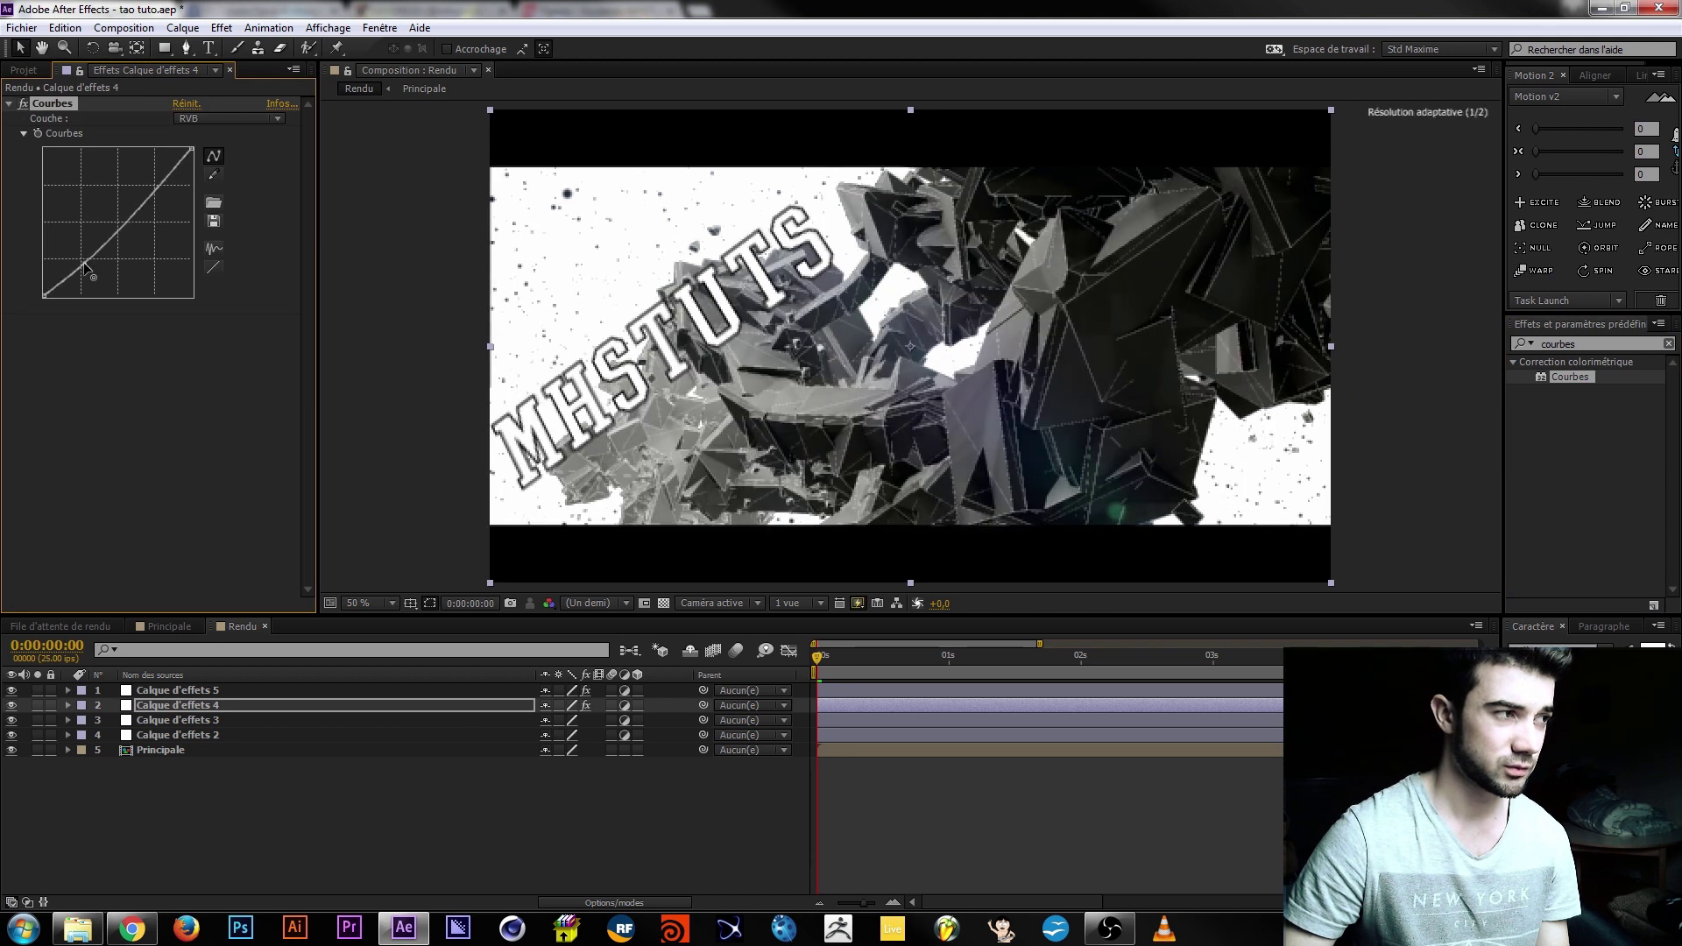
{"action": "left_click_drag", "start_coordinate": [156, 185], "coordinate": [154, 183]}
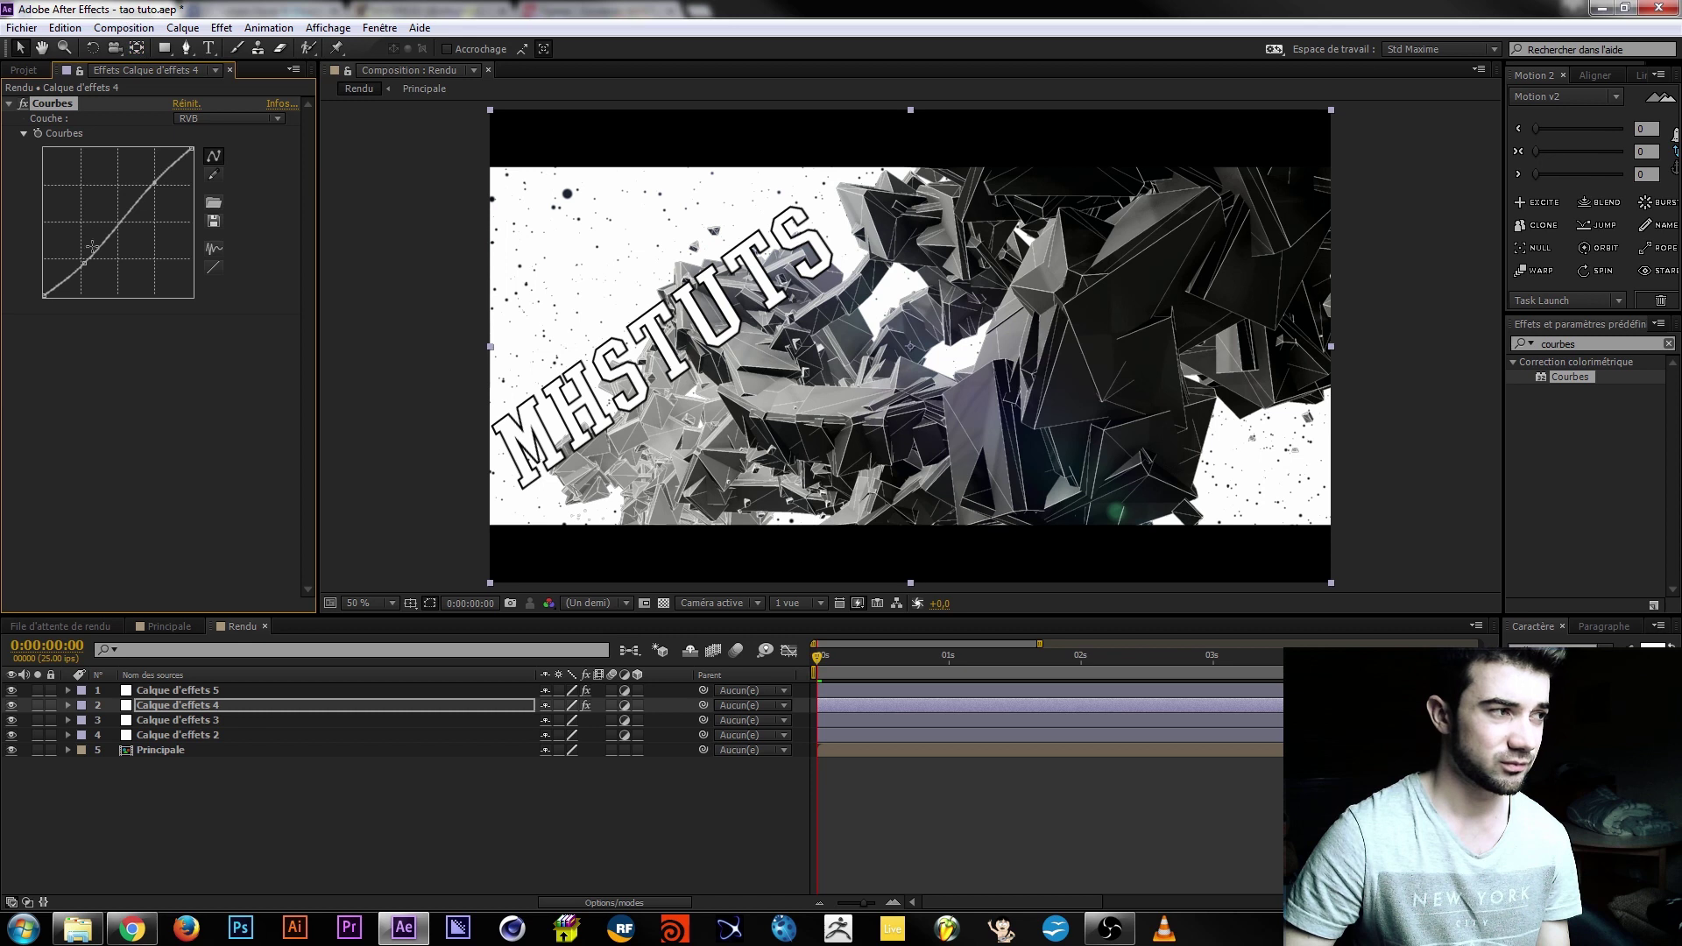
{"action": "left_click_drag", "start_coordinate": [86, 261], "coordinate": [80, 261]}
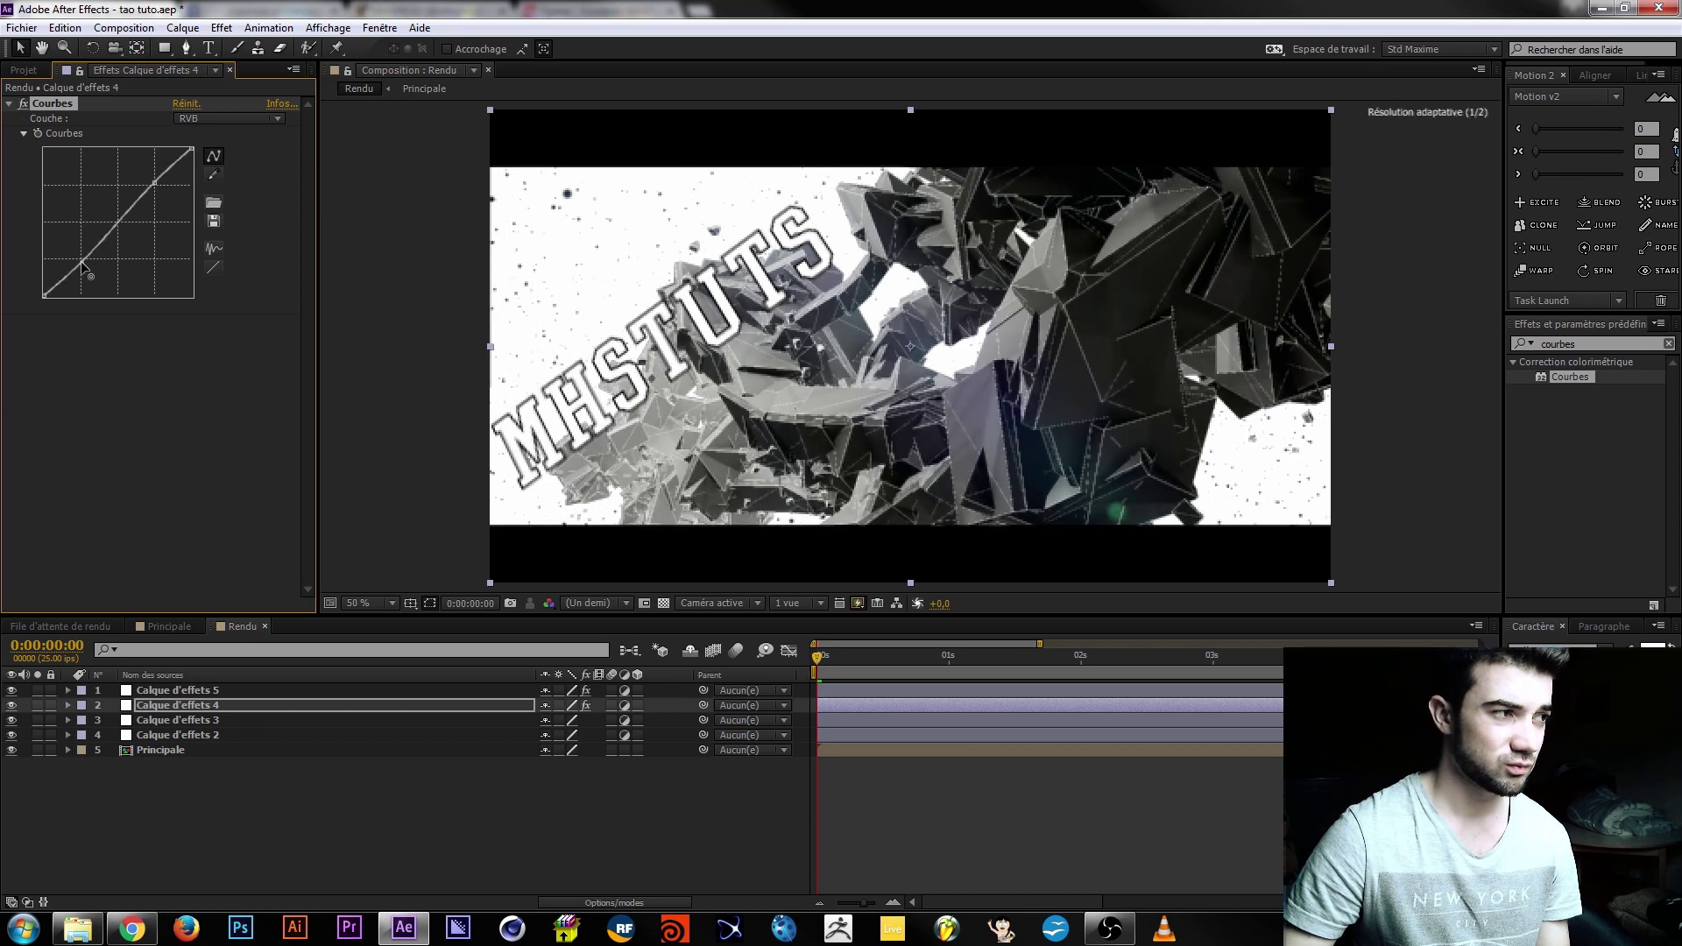
Apply the Universe Chromatic Aberration effect to Calque d'effets 3.
{"action": "left_click", "coordinate": [191, 720]}
{"action": "left_click", "coordinate": [1575, 345]}
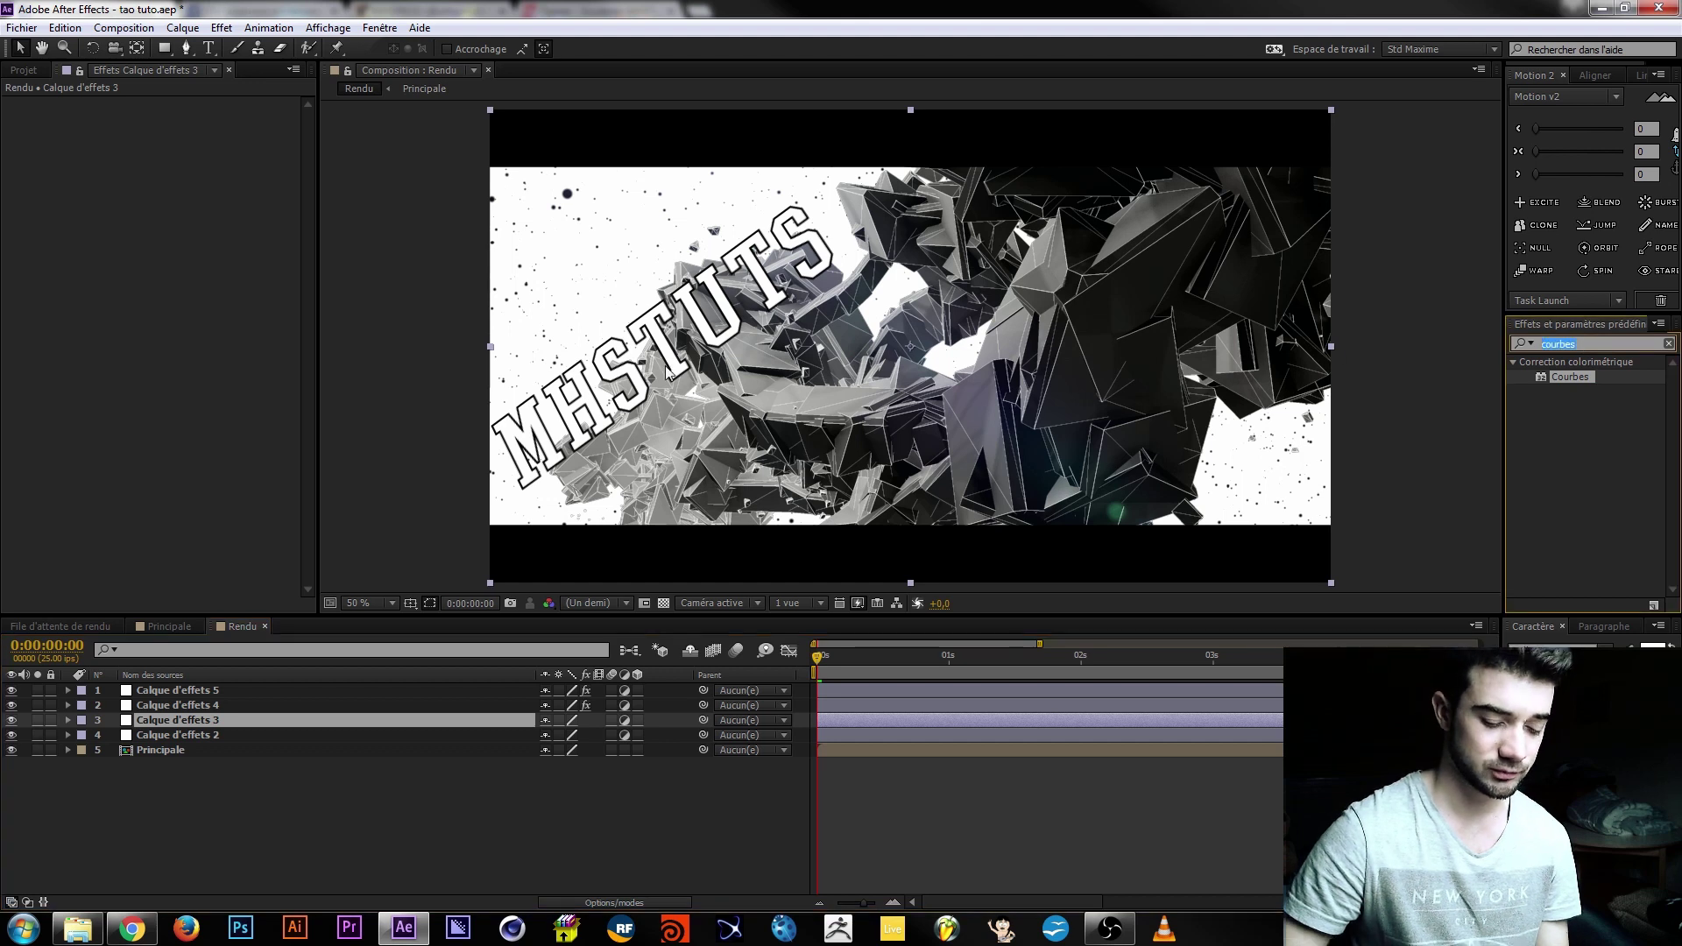
{"action": "type", "text": "chromatic"}
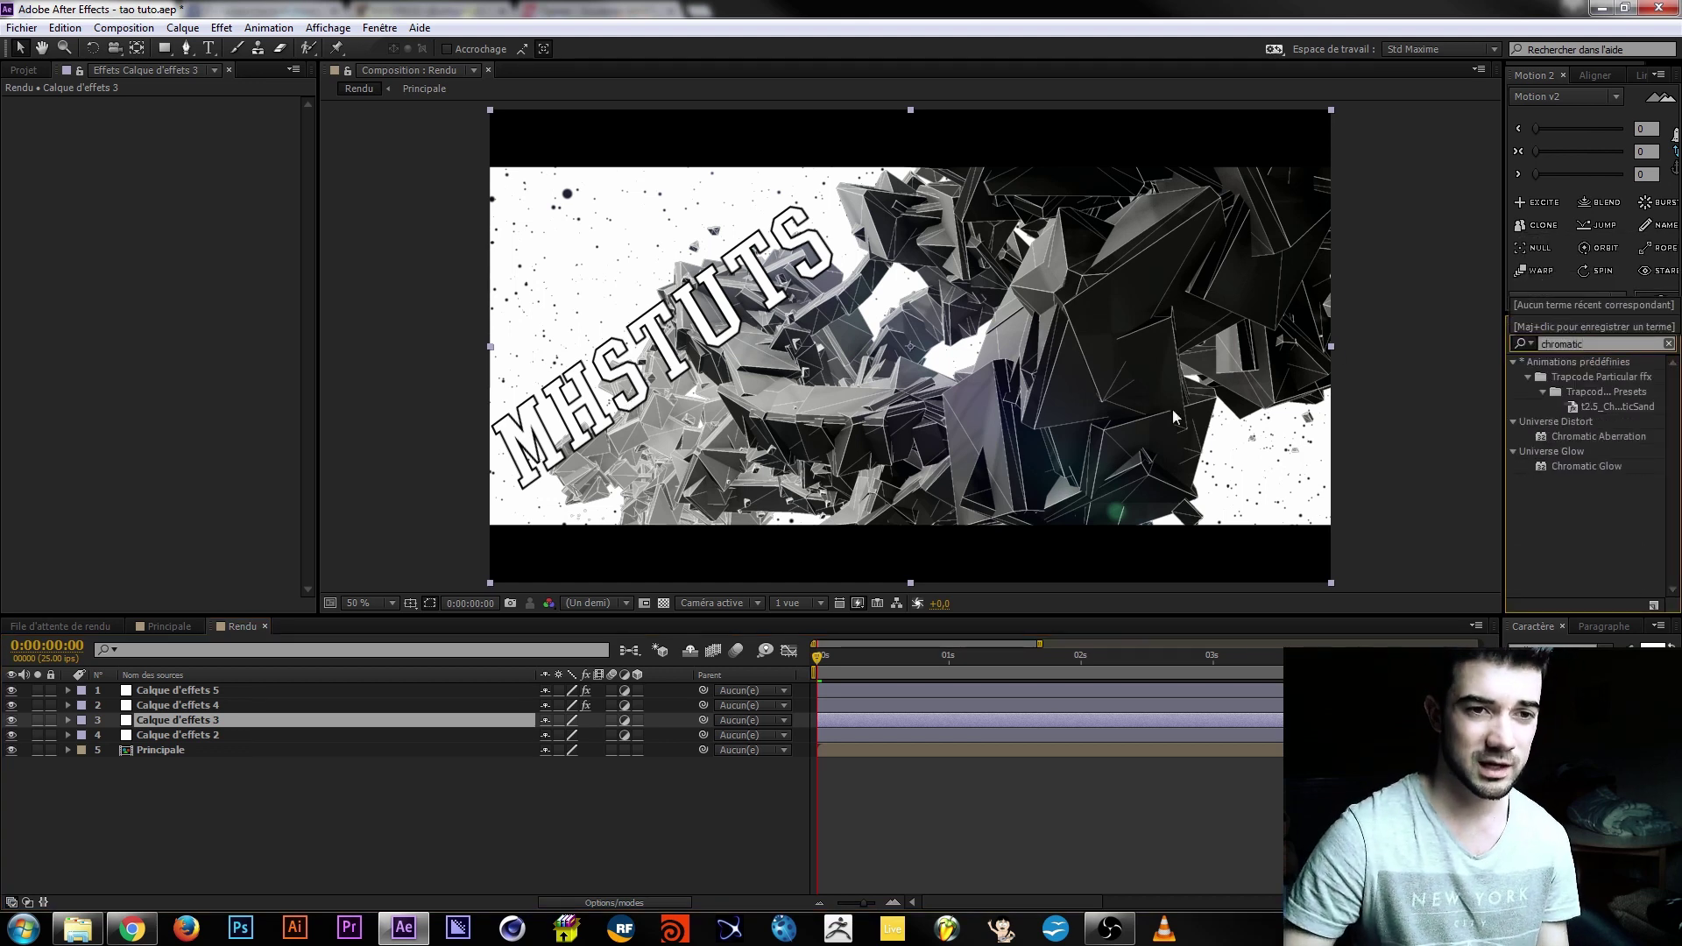
{"action": "double_click", "coordinate": [1598, 436]}
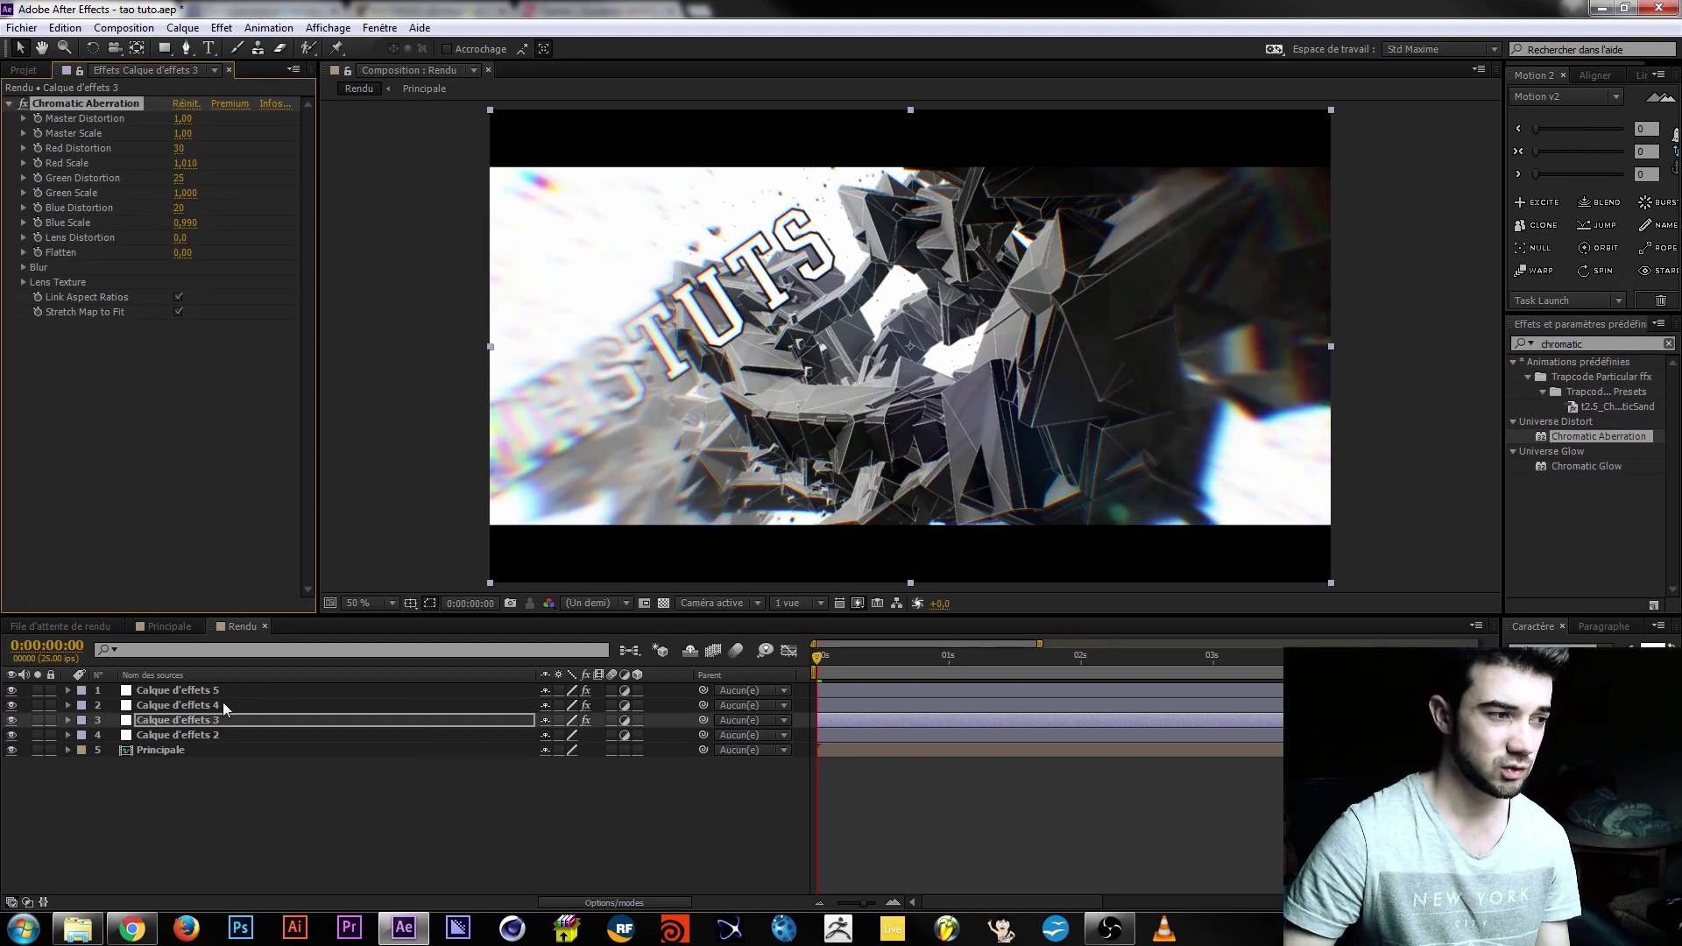
Reduce the opacity of Calque d'effets 3 to 25%.
{"action": "key", "text": "t"}
{"action": "left_click", "coordinate": [553, 736]}
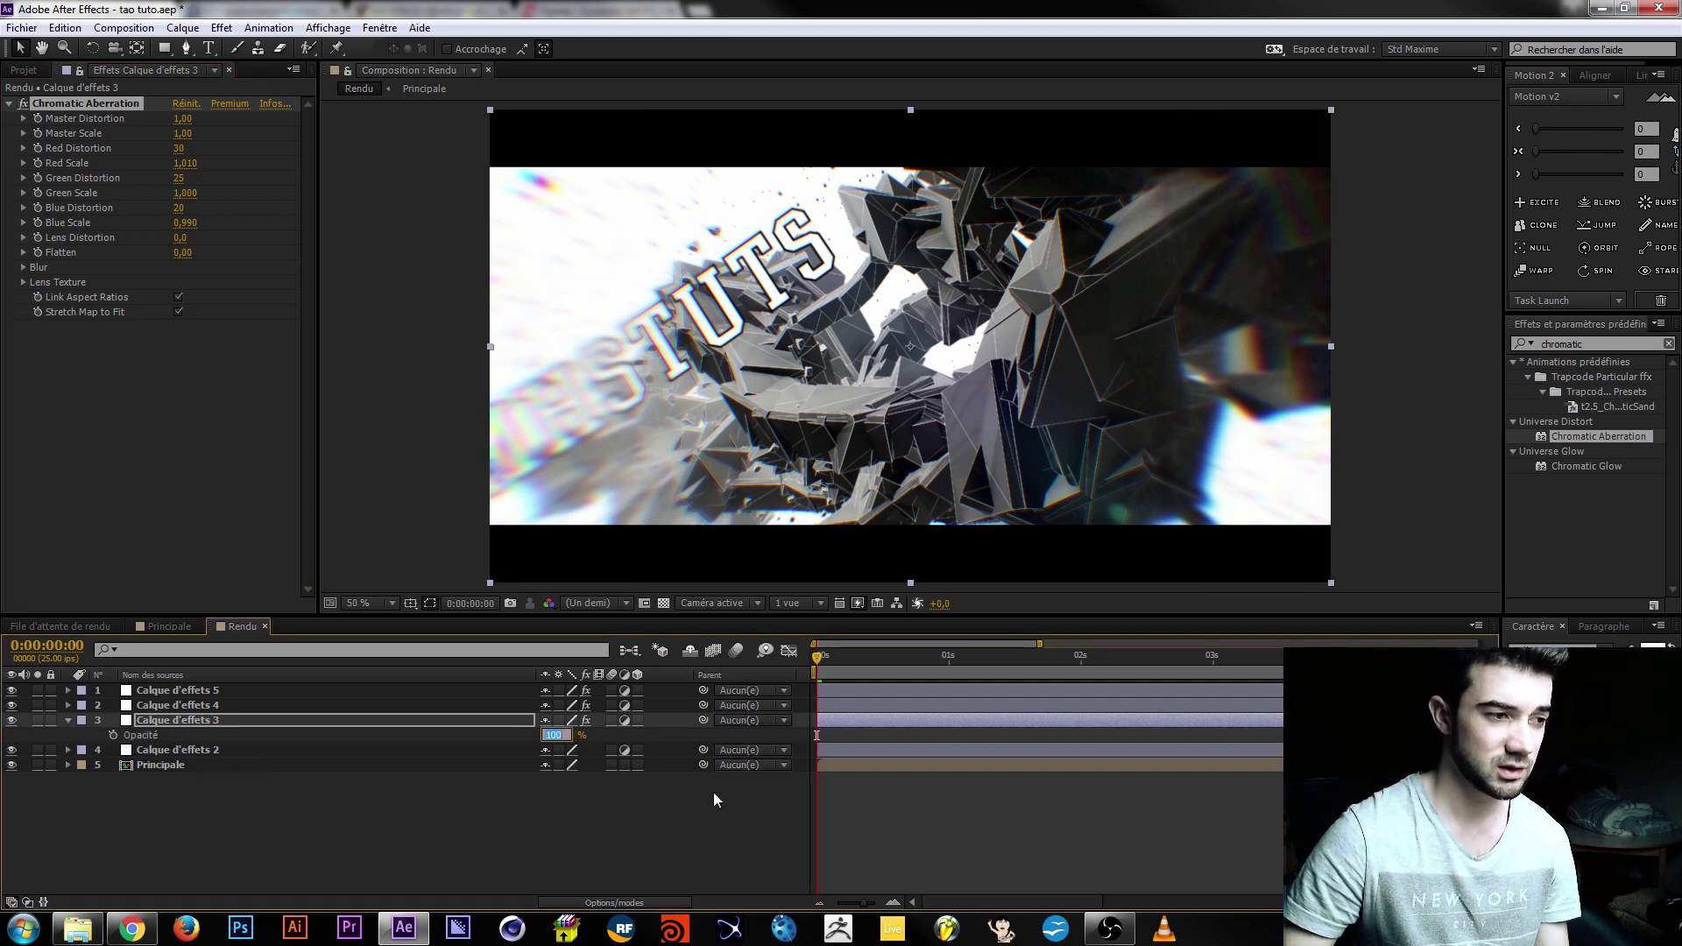
{"action": "key", "text": "Return"}
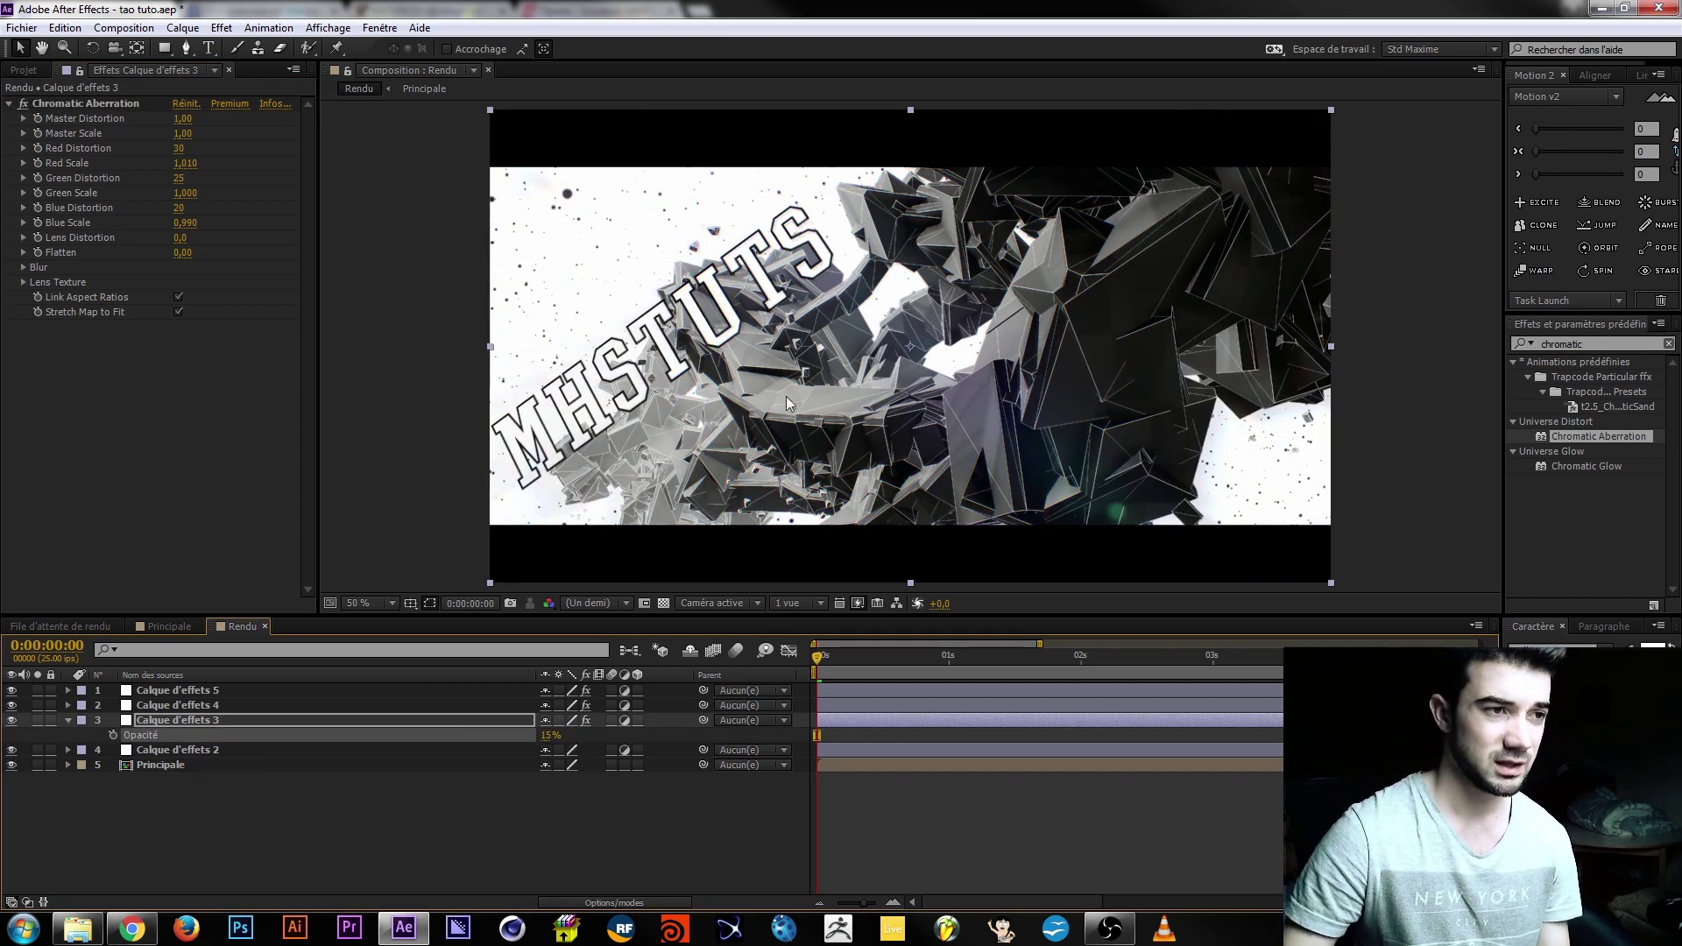
{"action": "left_click", "coordinate": [550, 735]}
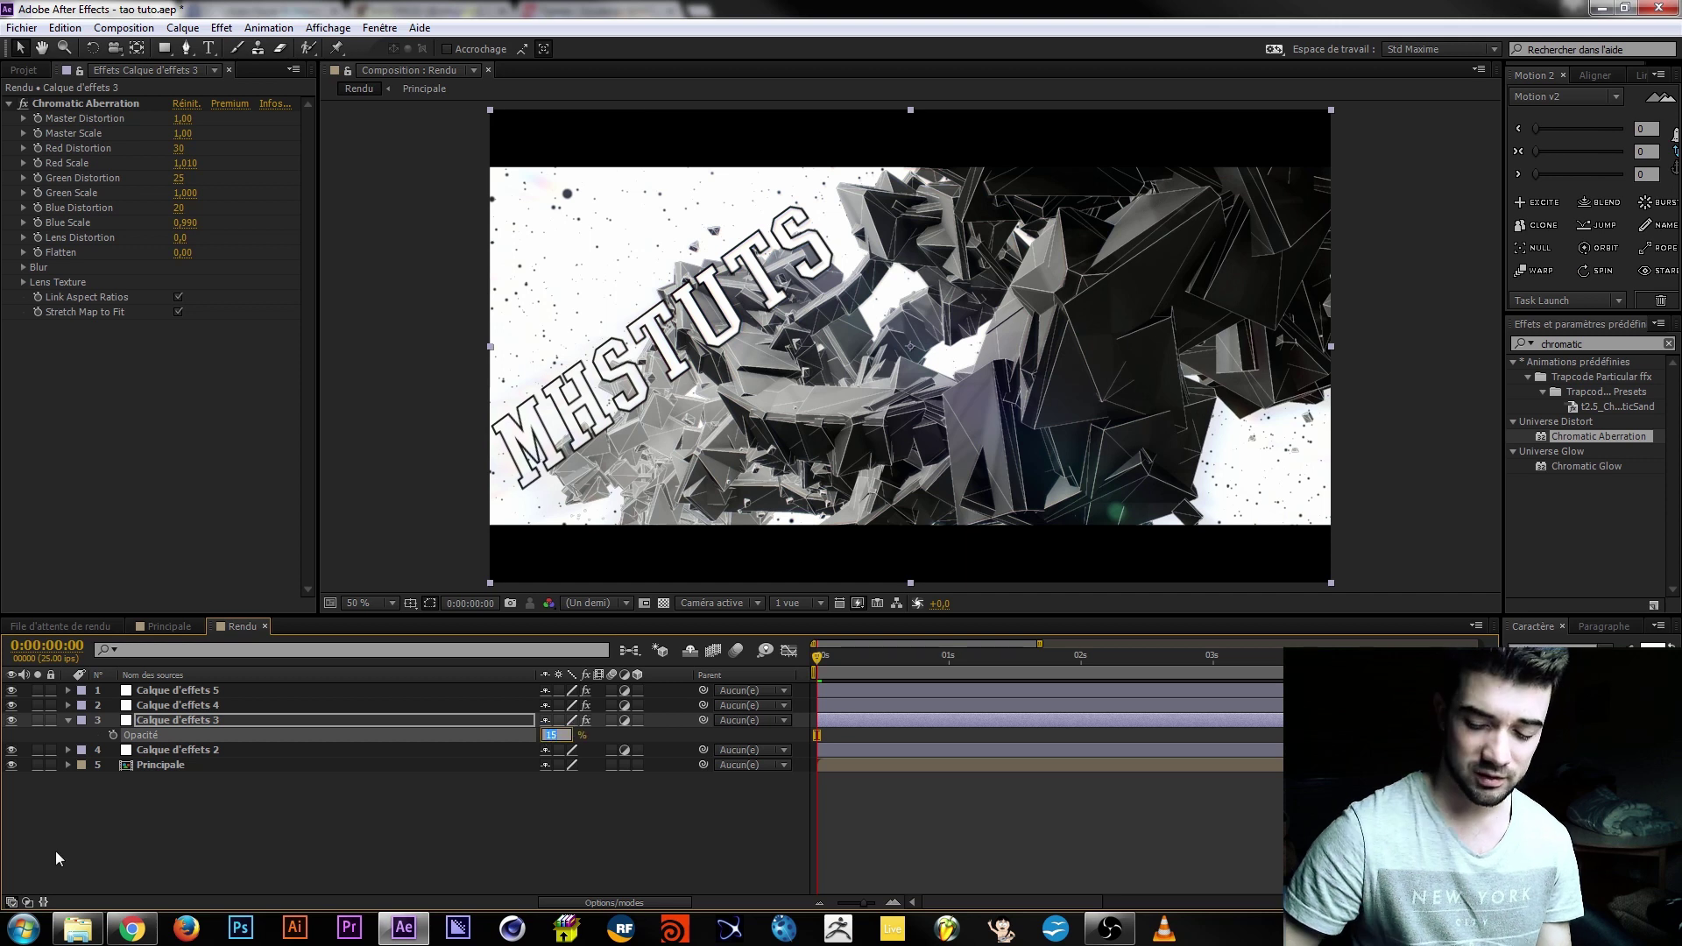
{"action": "key", "text": "Return"}
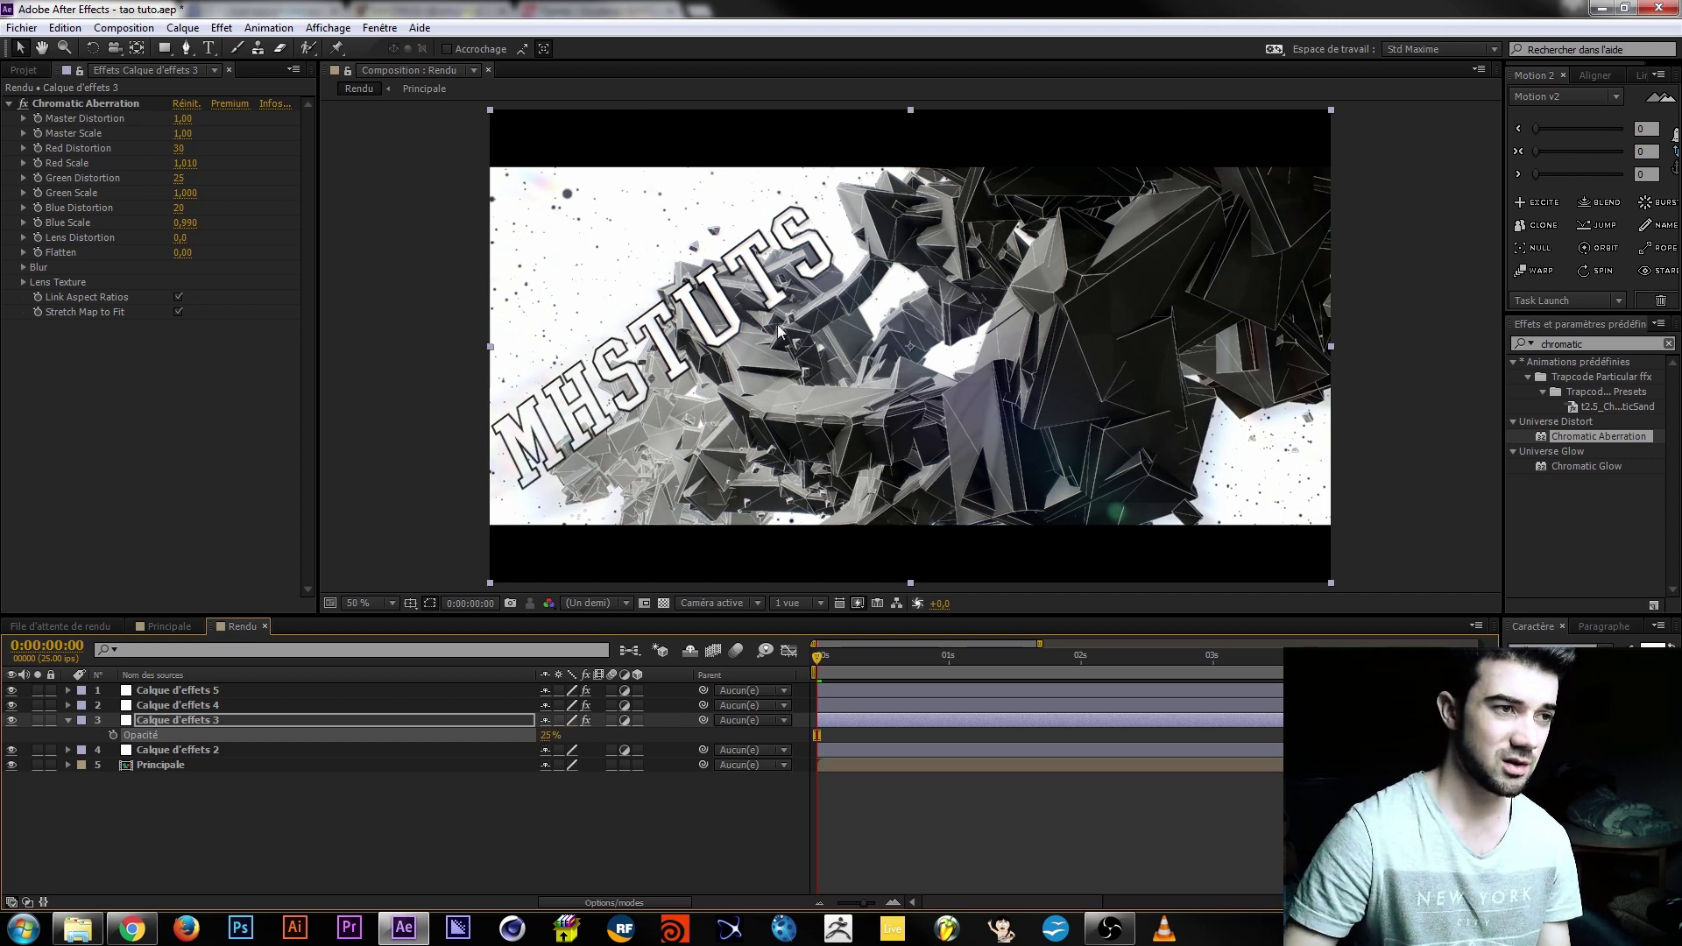
Move Calque d'effets 3 below Calque d'effets 2 and apply the Magic Bullet Looks effect to Calque d'effets 2.
{"action": "left_click", "coordinate": [171, 752]}
{"action": "left_click_drag", "start_coordinate": [198, 718], "coordinate": [205, 759]}
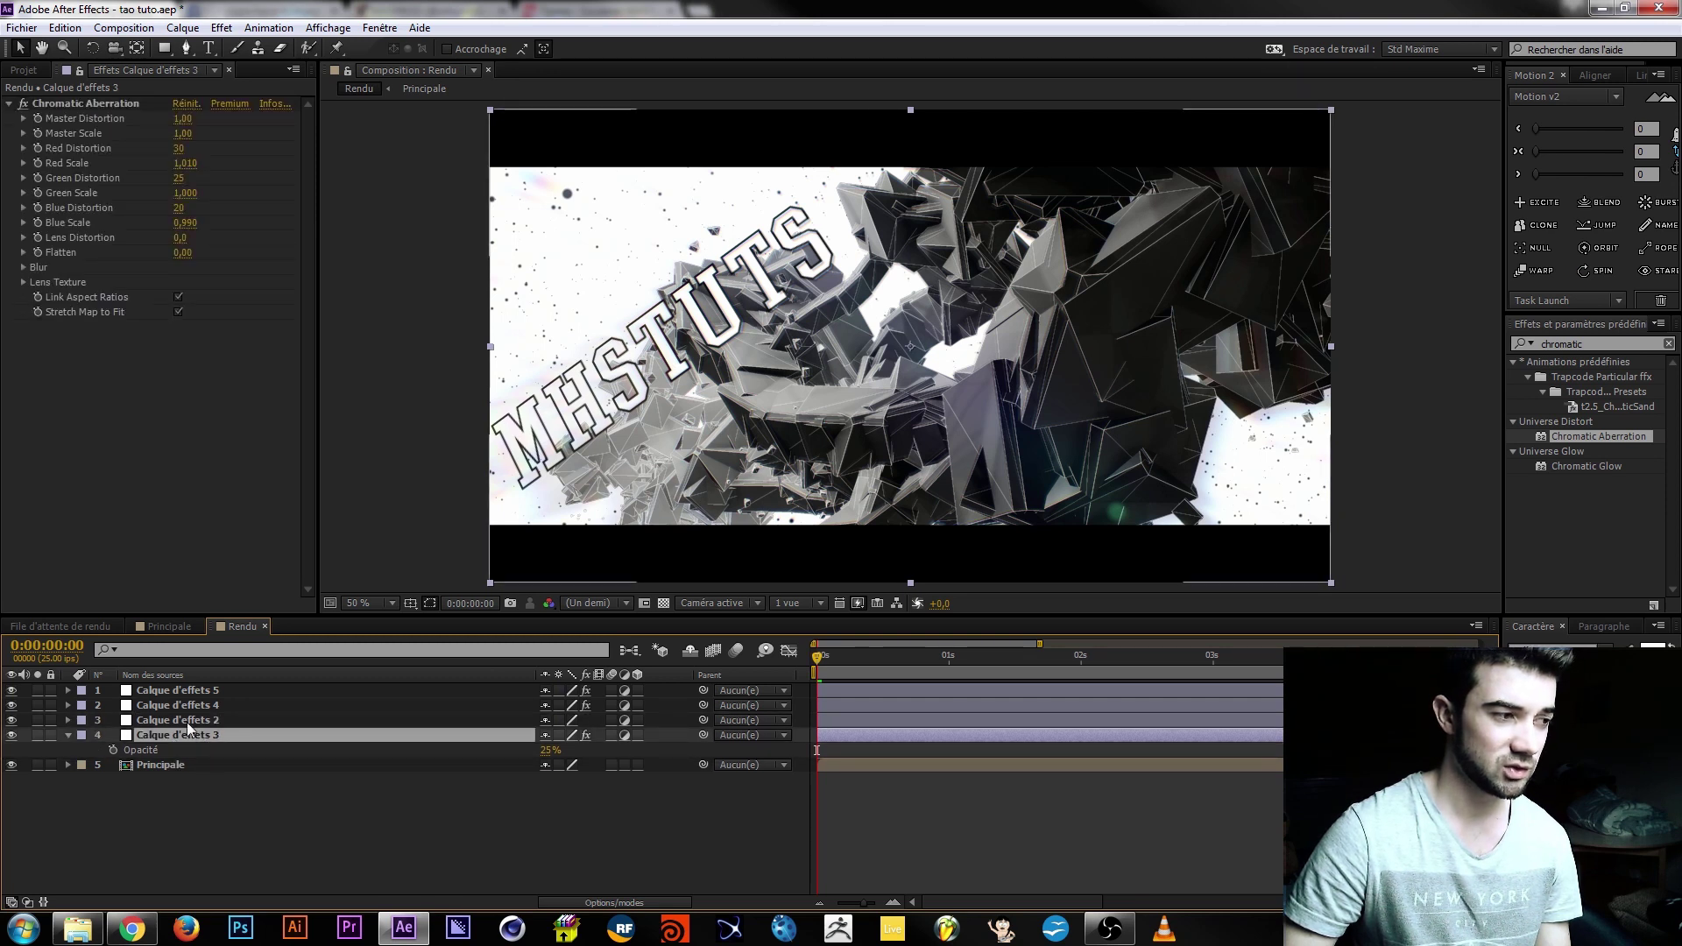
{"action": "left_click", "coordinate": [187, 722]}
{"action": "left_click", "coordinate": [1618, 344]}
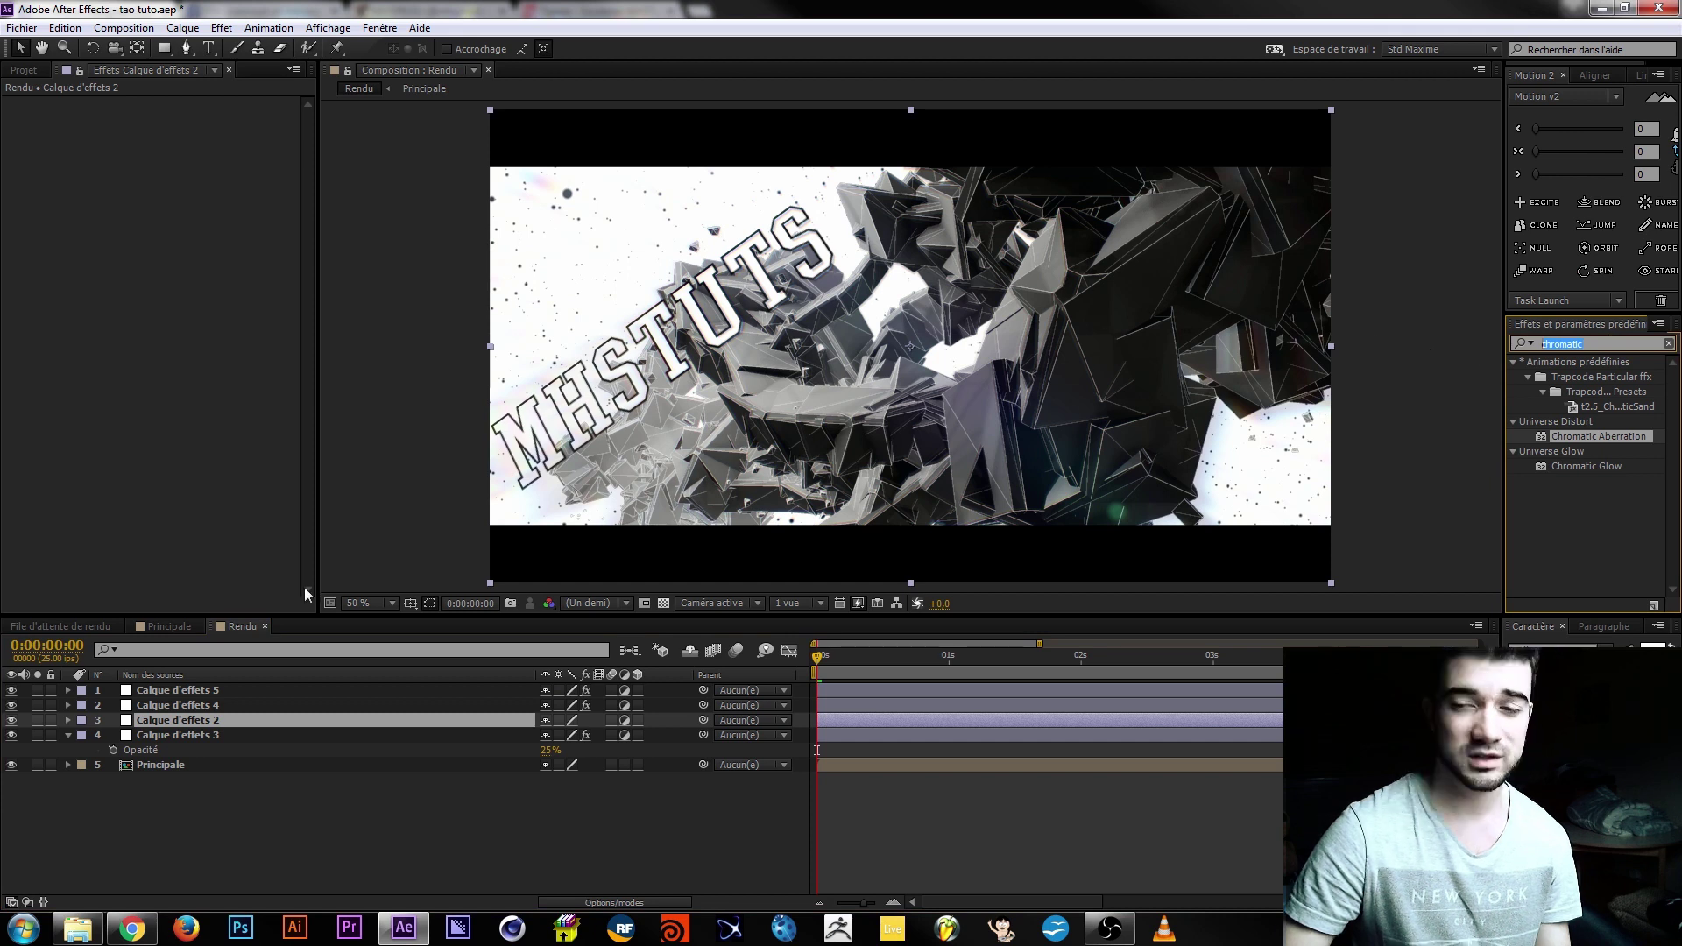
{"action": "type", "text": "looks"}
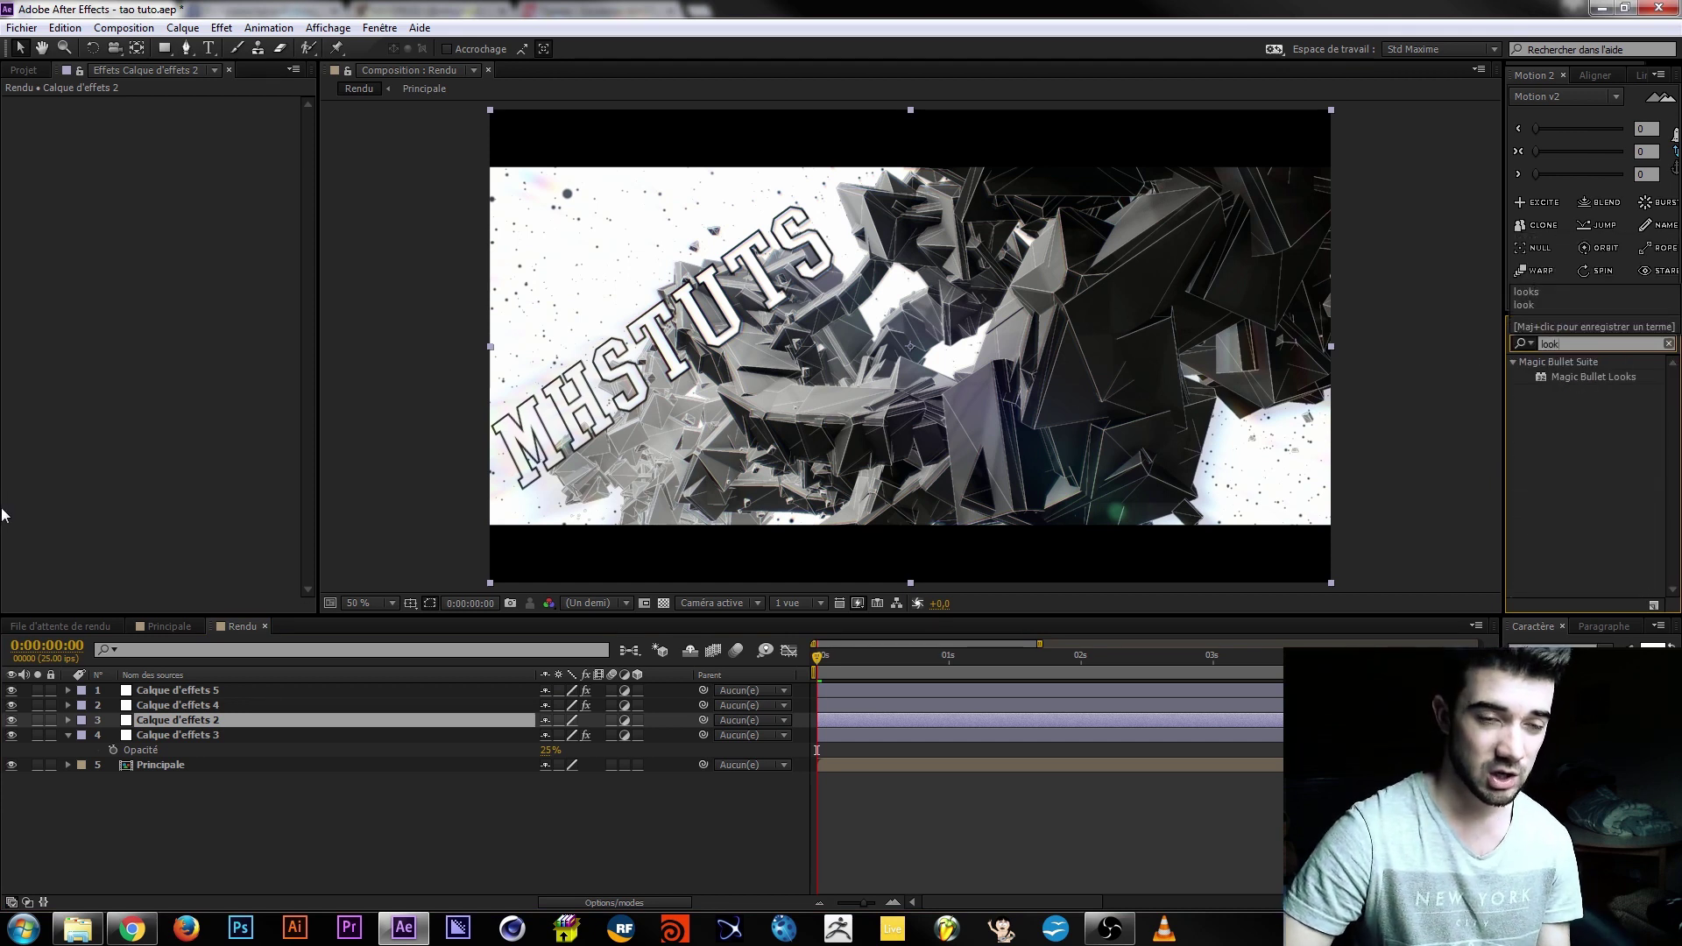
{"action": "double_click", "coordinate": [1586, 378]}
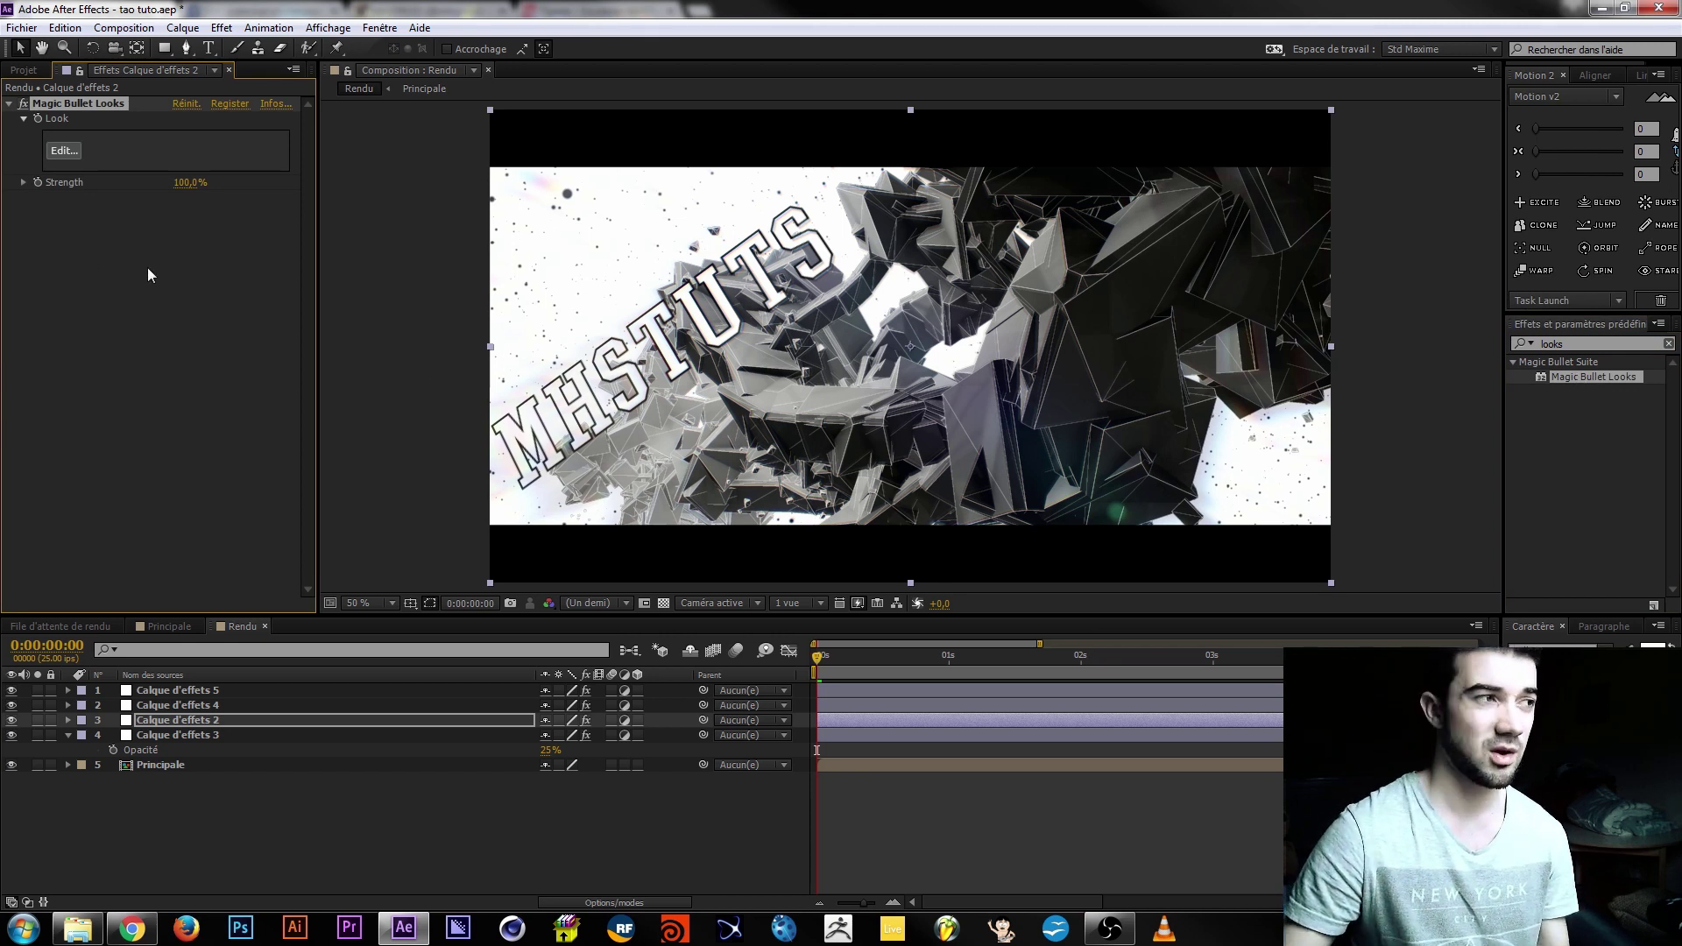
Try several Filters looks for Calque d'effets 2 in the Magic Bullet Looks editor and apply the Cat Eye look.
{"action": "left_click", "coordinate": [76, 149]}
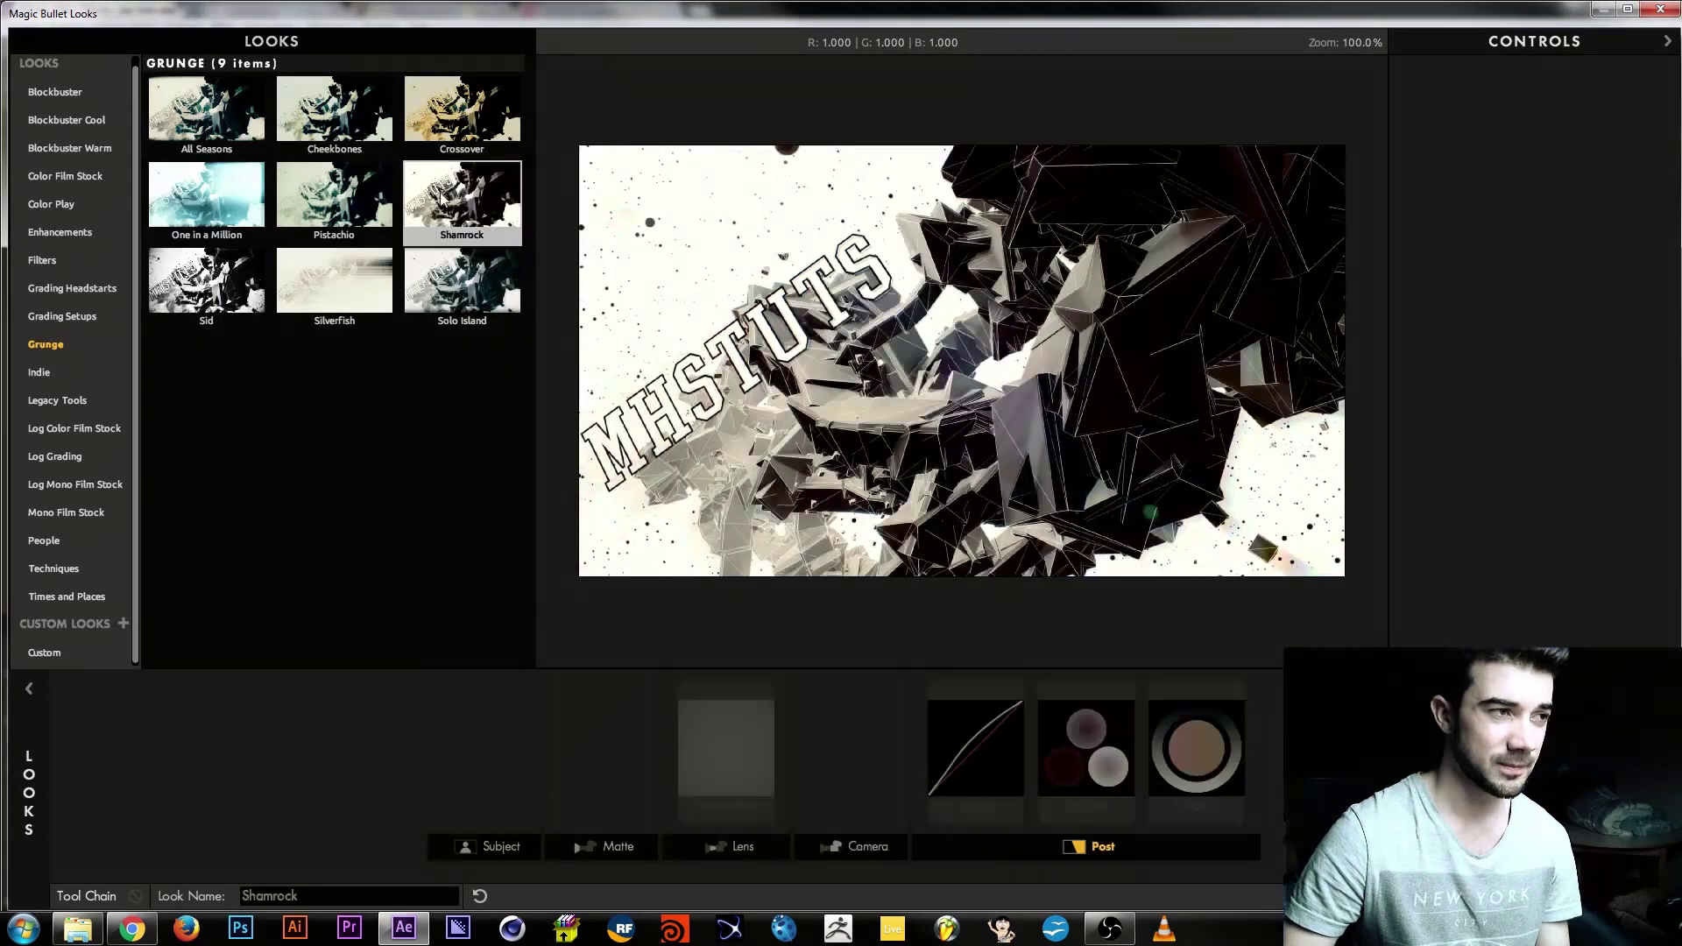
{"action": "left_click", "coordinate": [77, 149]}
{"action": "left_click", "coordinate": [72, 205]}
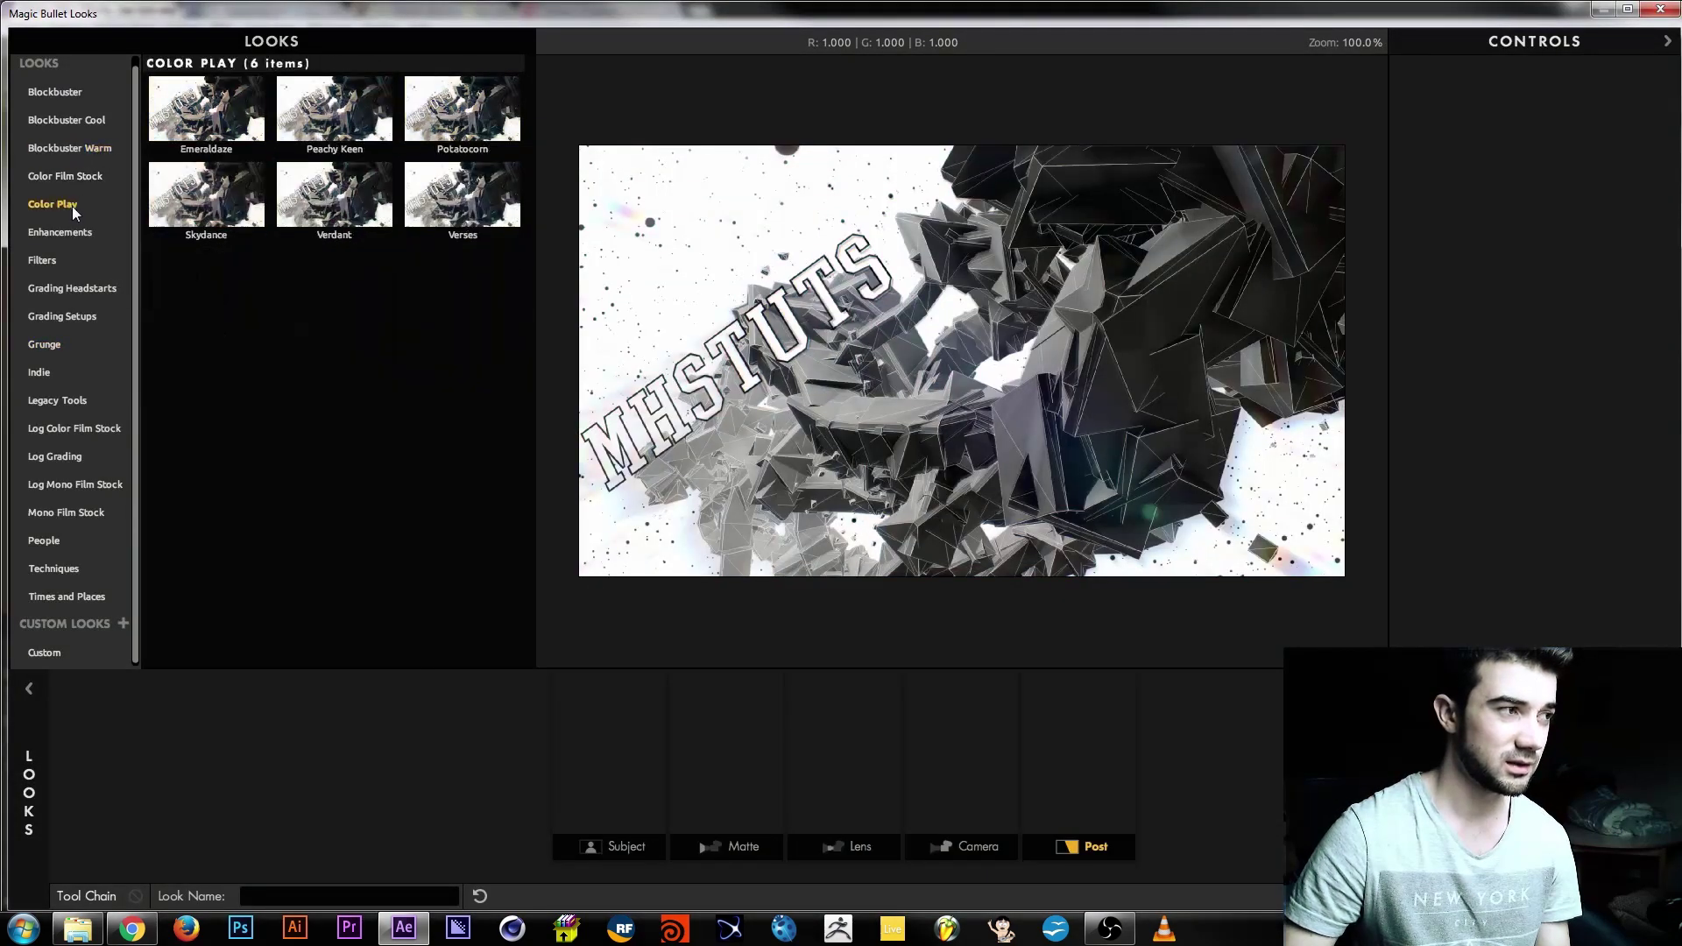
{"action": "left_click", "coordinate": [67, 258]}
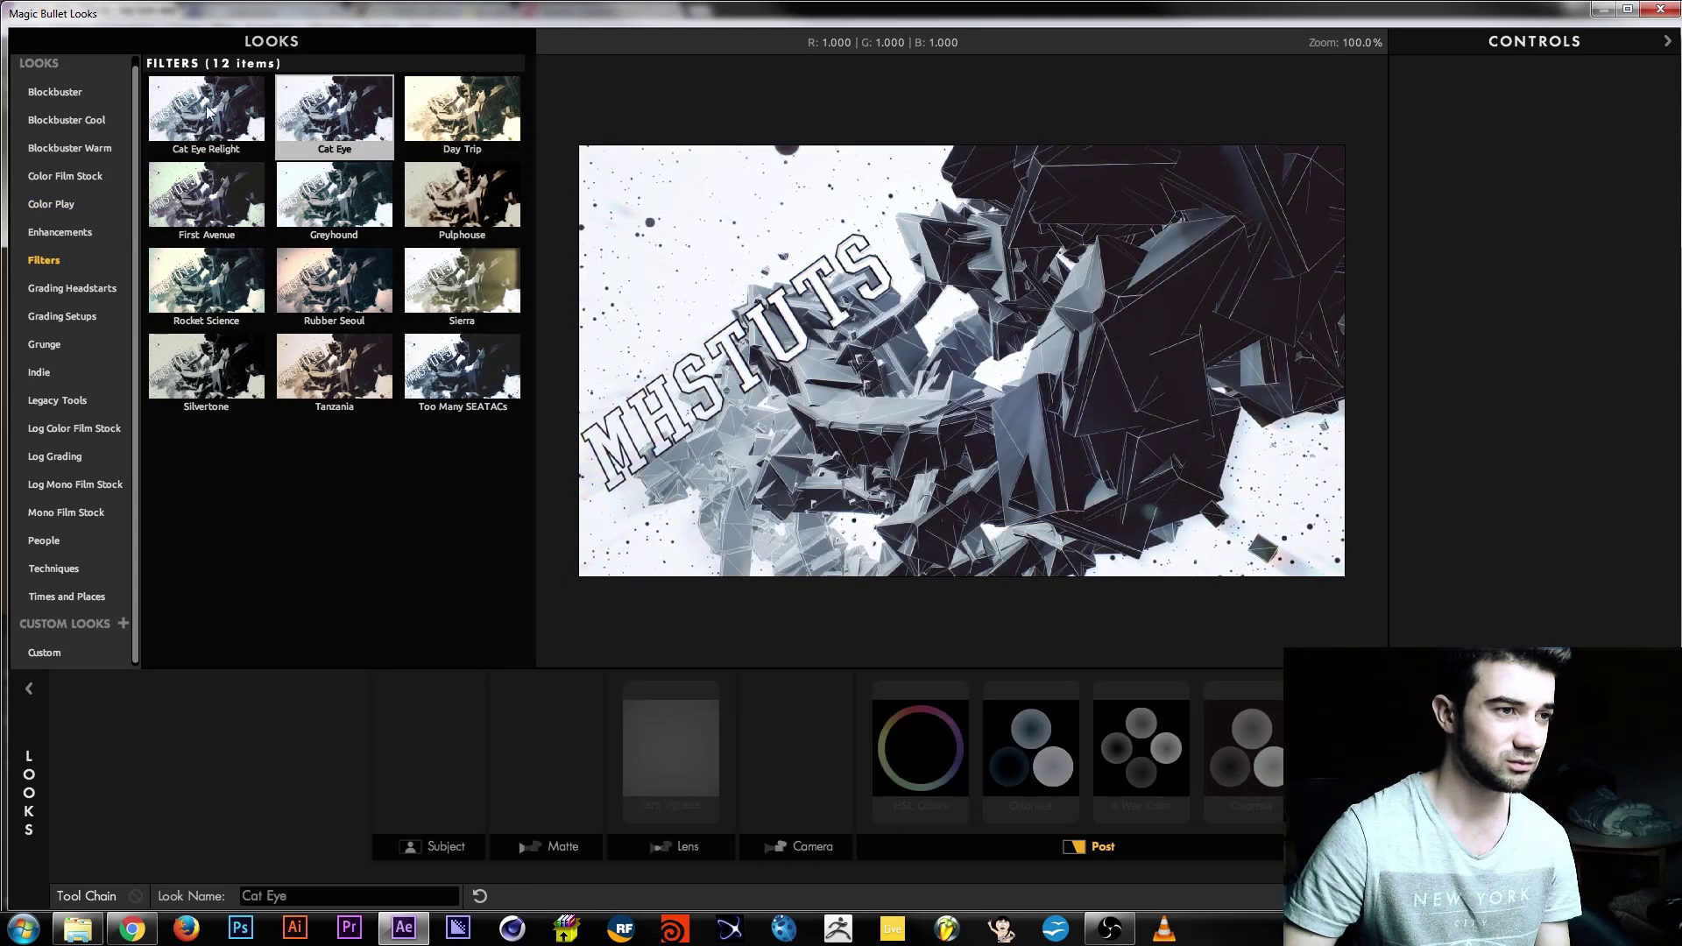
{"action": "left_click", "coordinate": [215, 114]}
{"action": "left_click", "coordinate": [354, 328]}
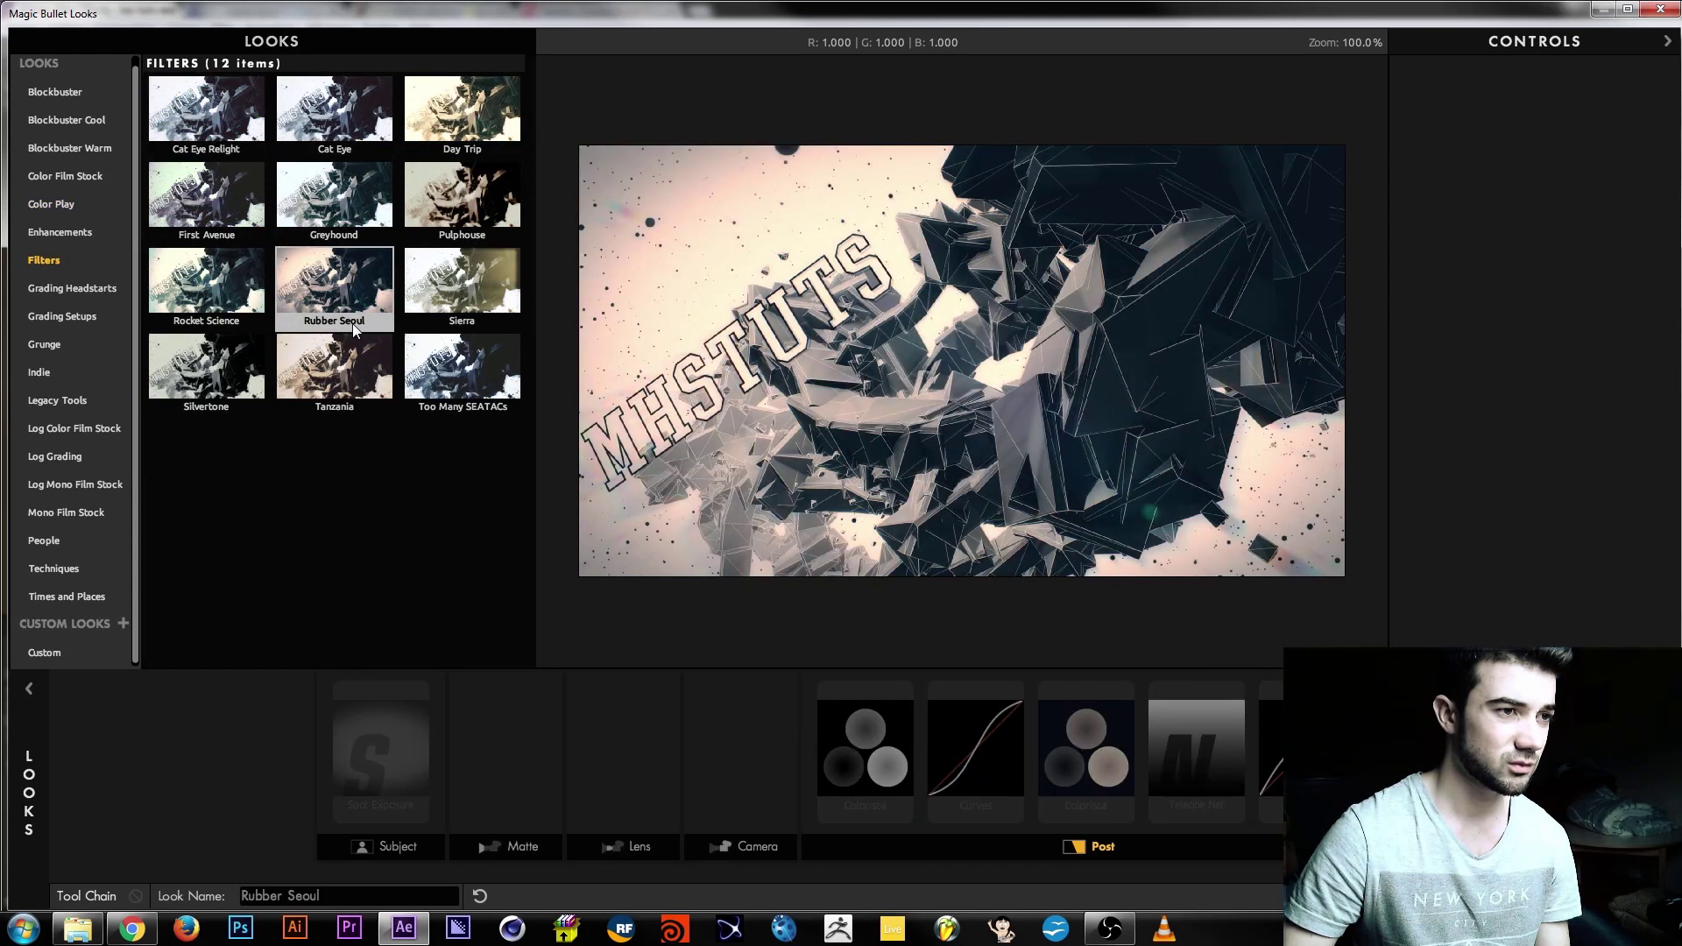
{"action": "left_click", "coordinate": [303, 380]}
{"action": "left_click", "coordinate": [461, 382]}
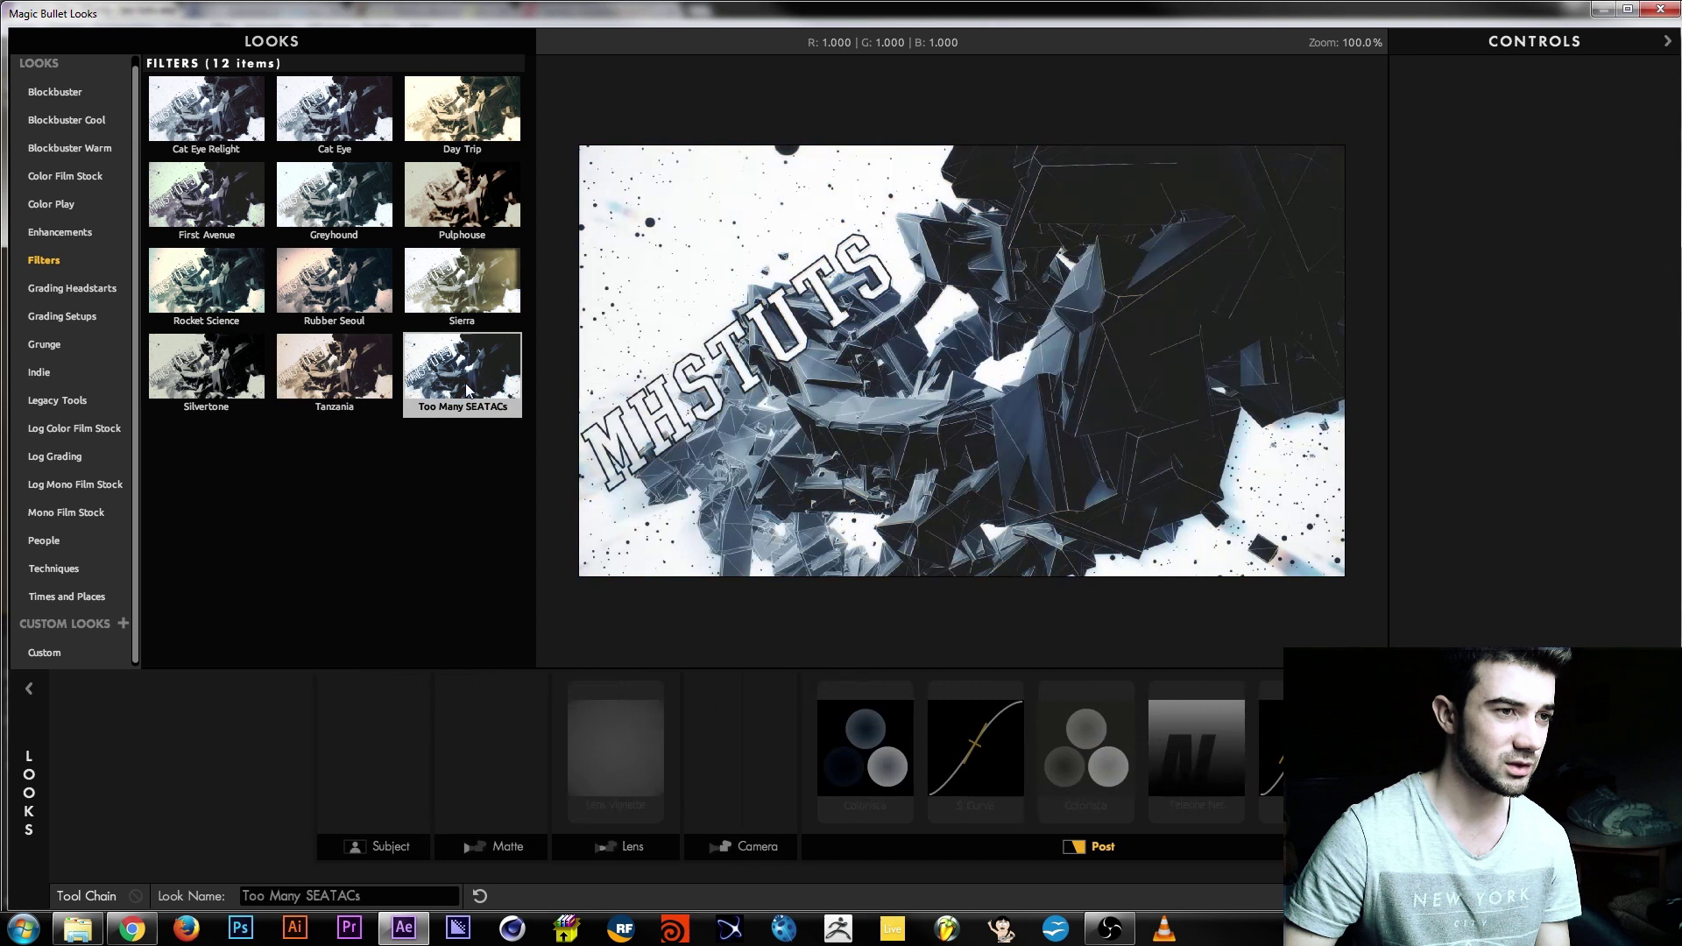
{"action": "left_click", "coordinate": [319, 383]}
{"action": "left_click", "coordinate": [324, 140]}
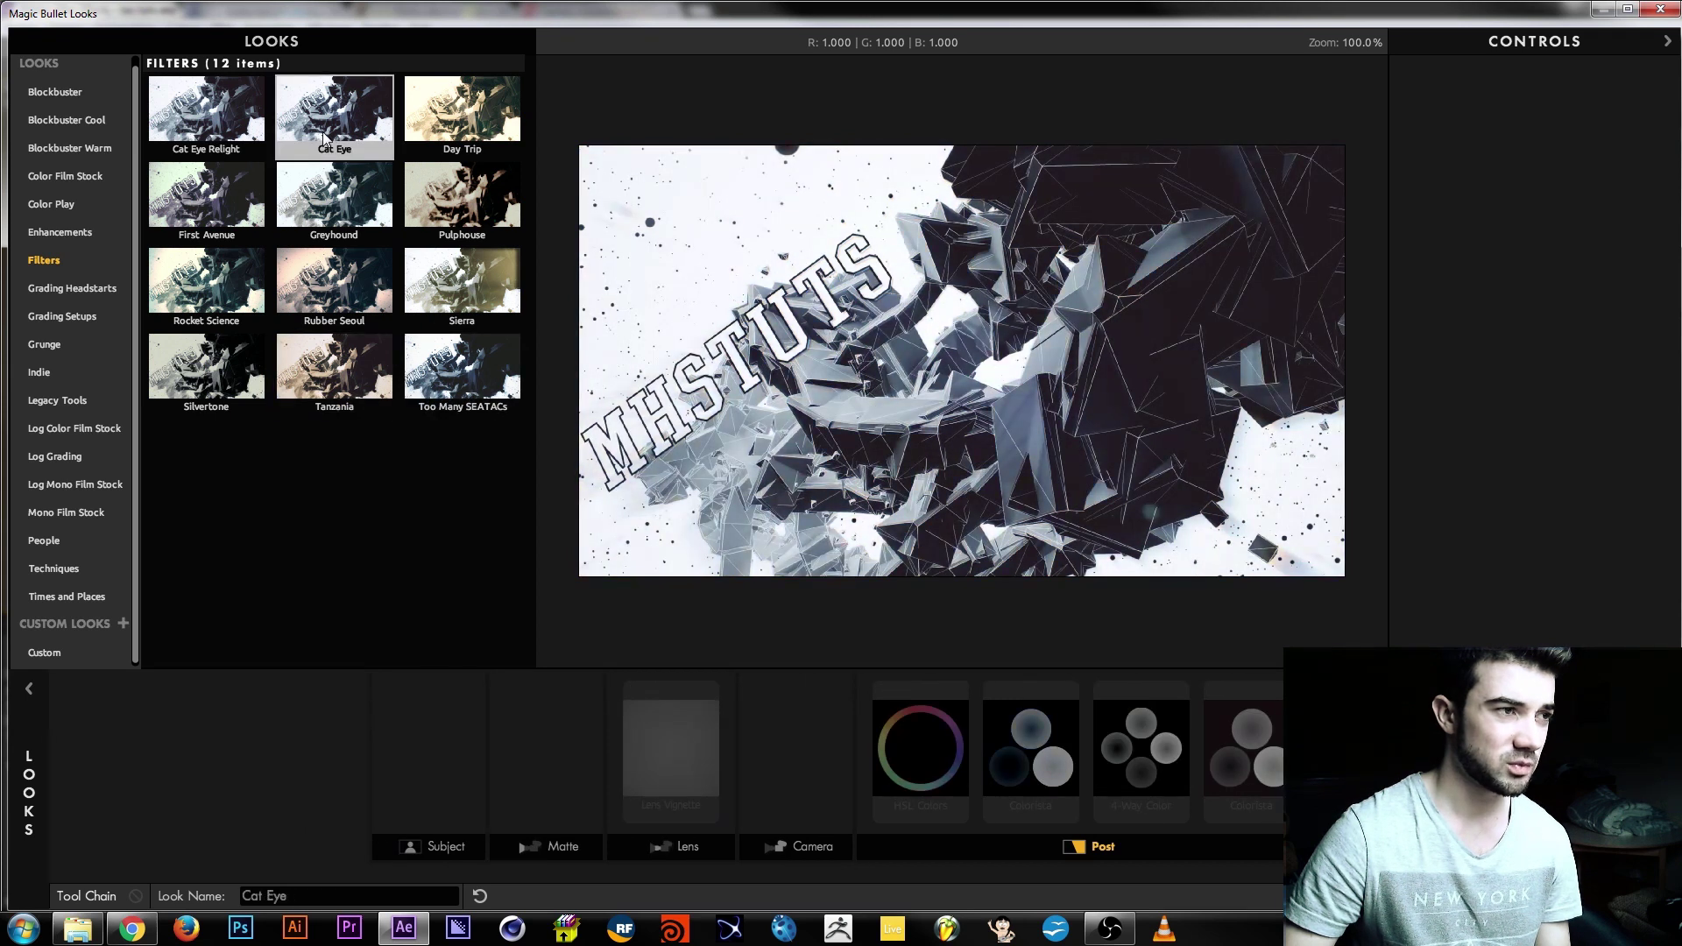
{"action": "left_click", "coordinate": [1637, 897]}
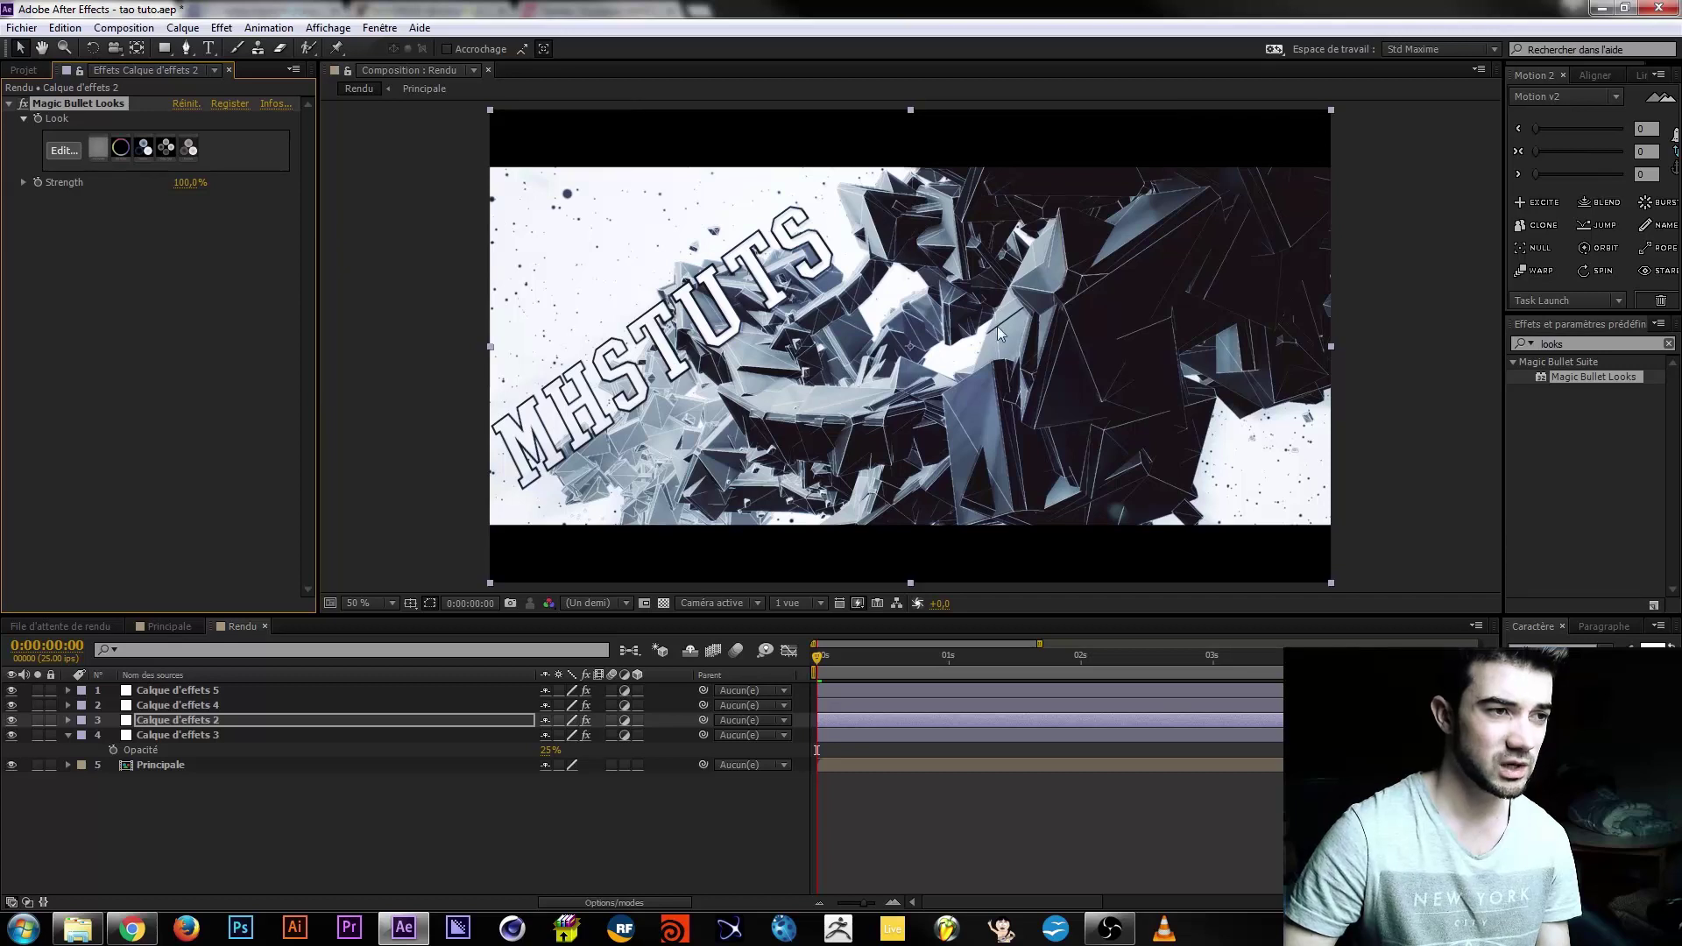
Preview the graded Rendu composition at 0:00:01:16, 0:00:03:01 and 0:00:04:10.
{"action": "left_click", "coordinate": [1036, 670]}
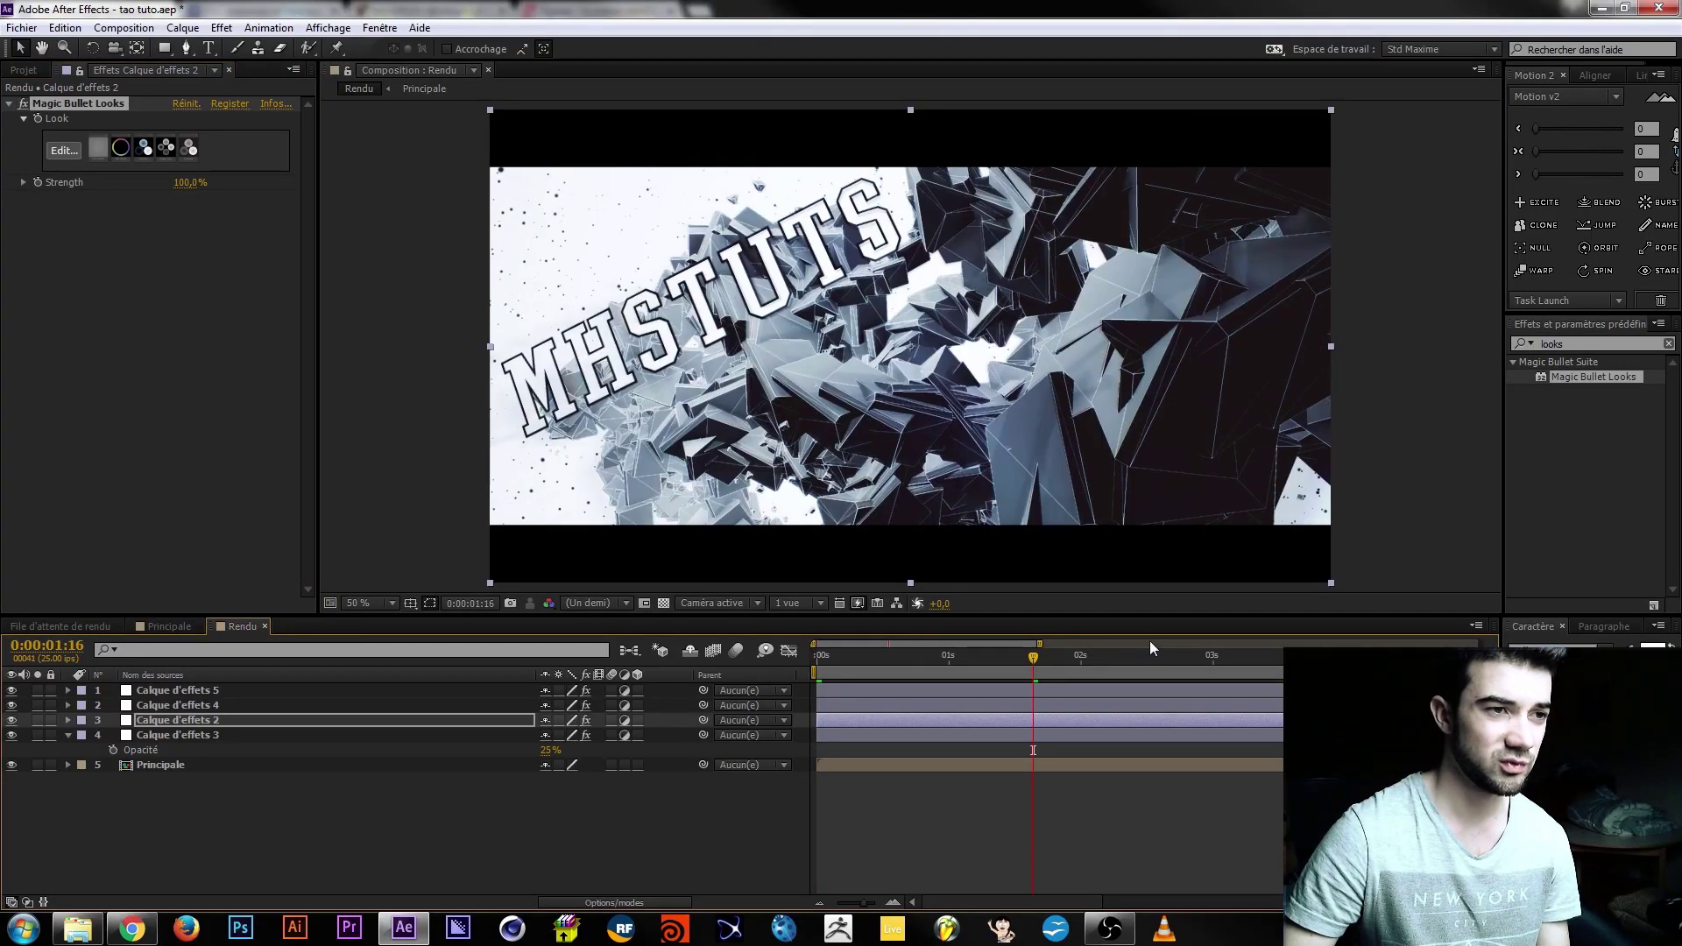
{"action": "left_click", "coordinate": [1218, 660]}
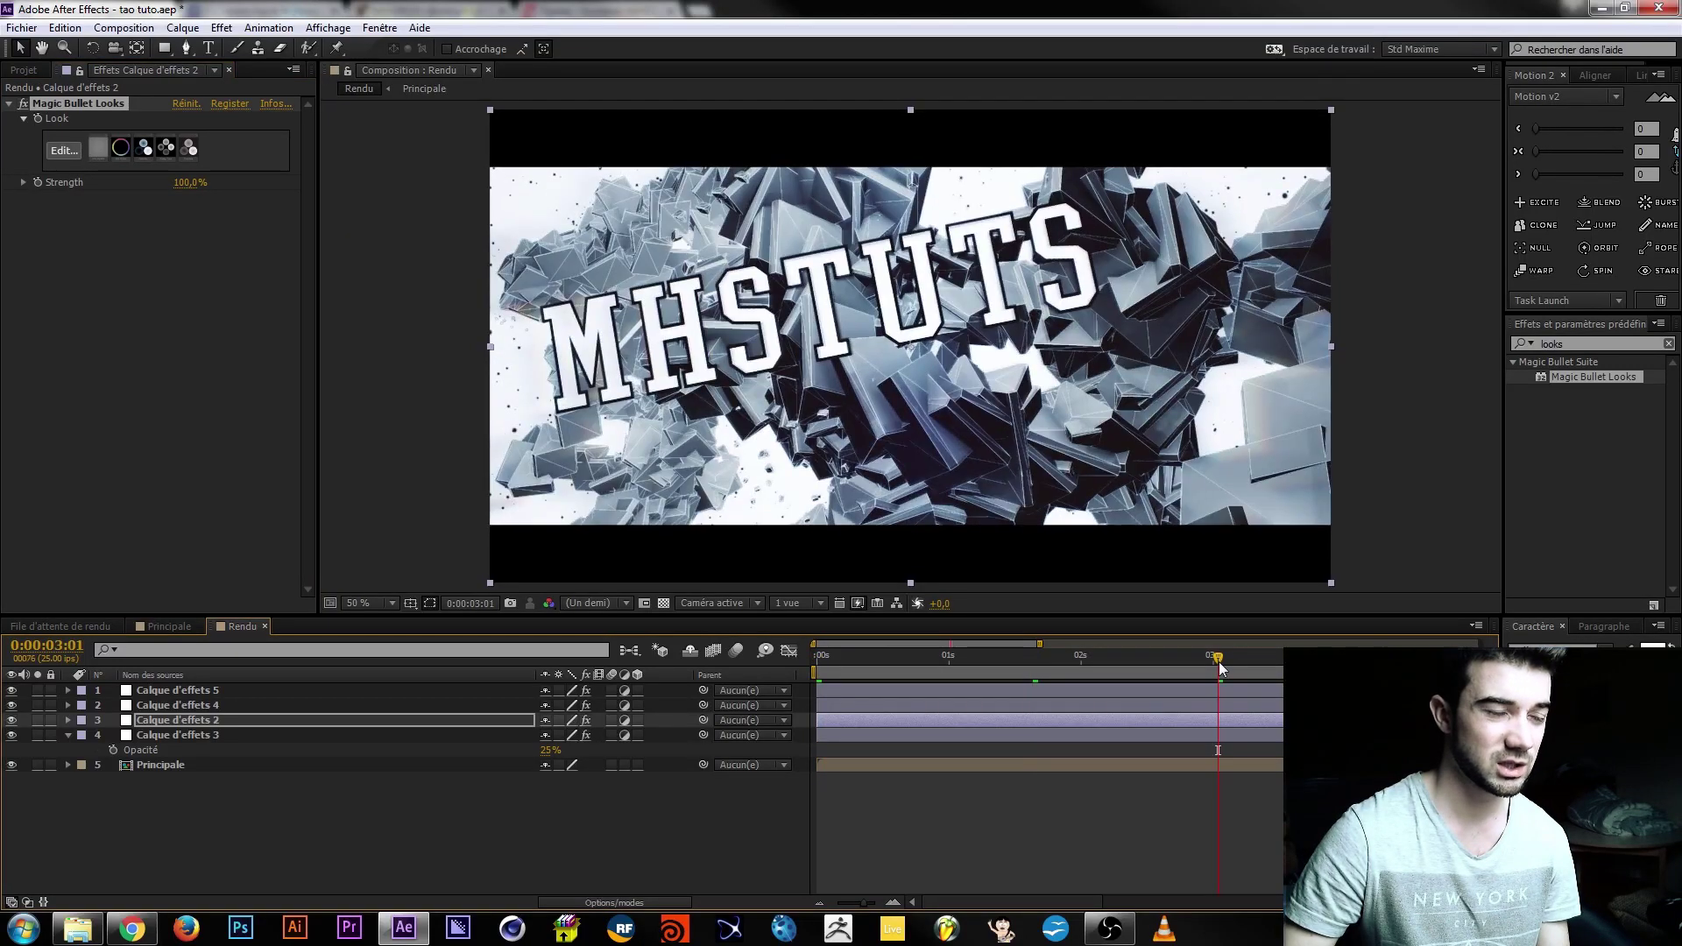
{"action": "key", "text": "space"}
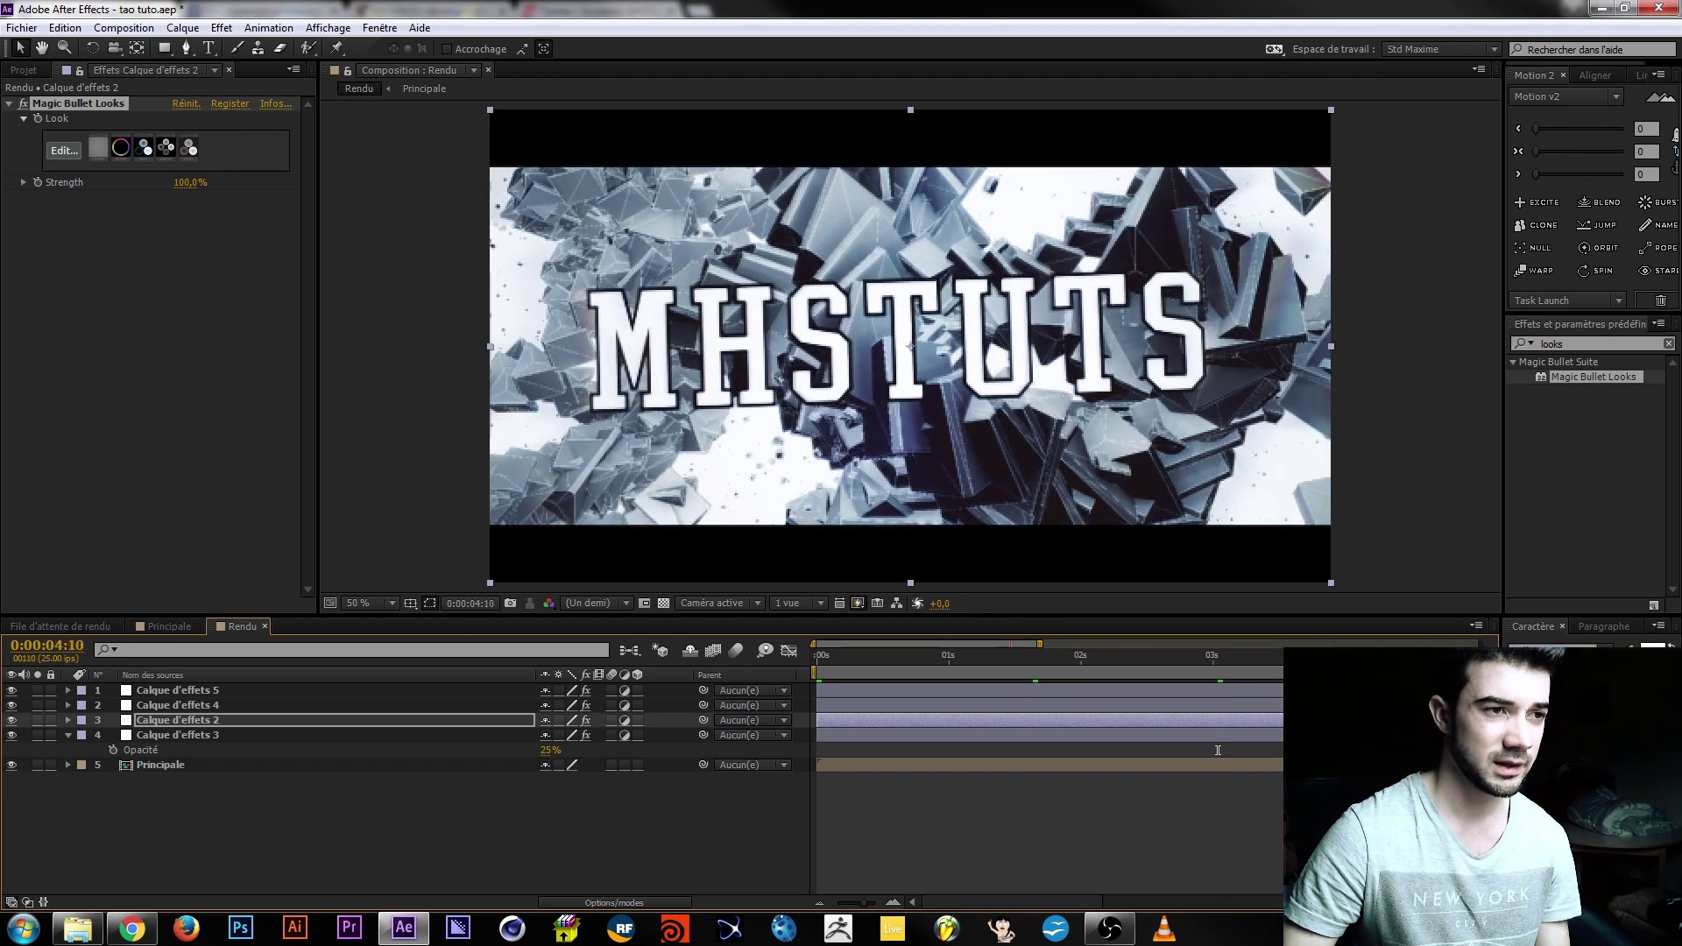
{"action": "key", "text": "space"}
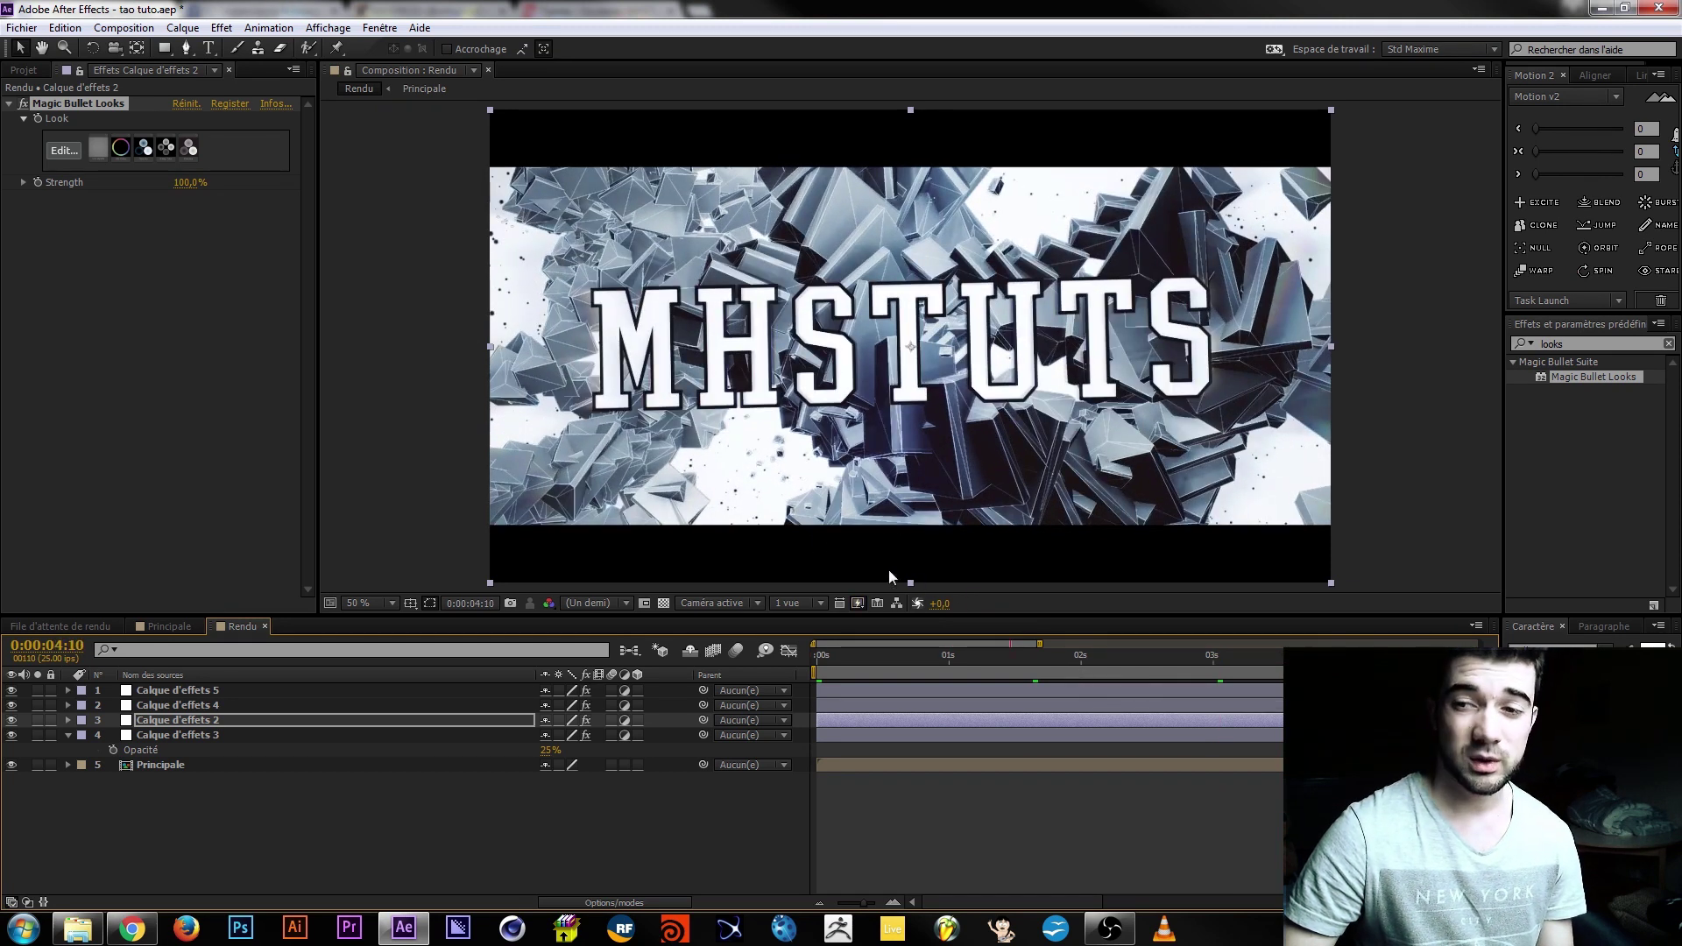
Queue the current Rendu frame for output as a Photoshop file, delete that render queue entry and return to the Rendu timeline.
{"action": "left_click", "coordinate": [123, 27]}
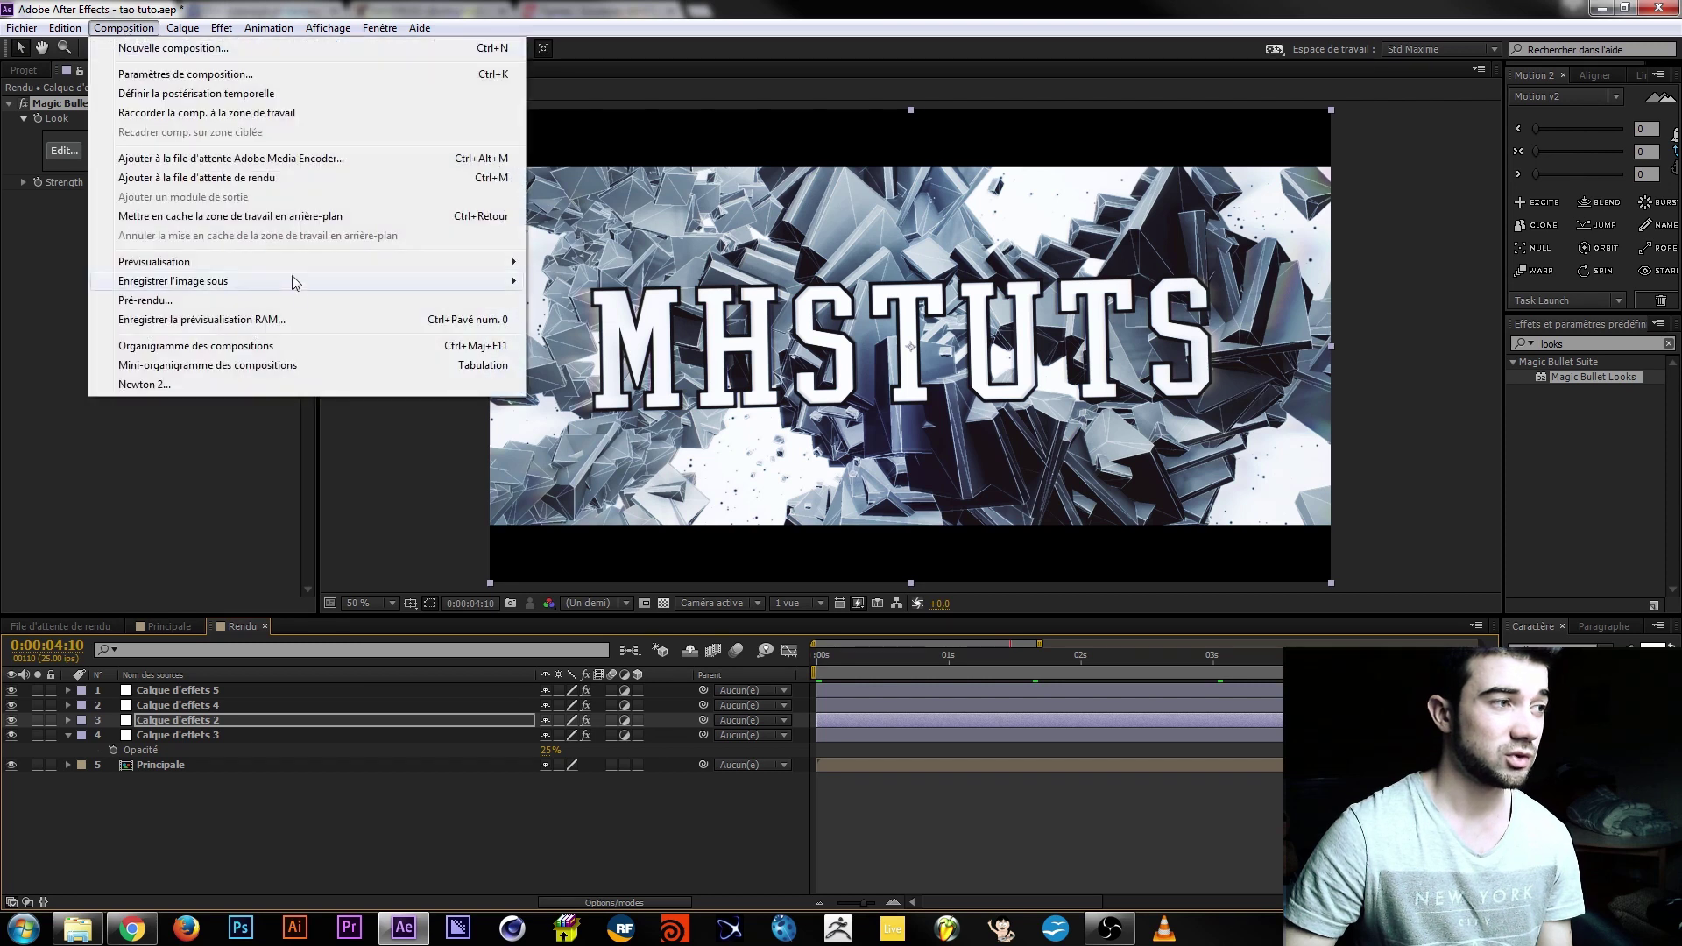
{"action": "mouse_move", "coordinate": [443, 281]}
{"action": "left_click", "coordinate": [570, 281]}
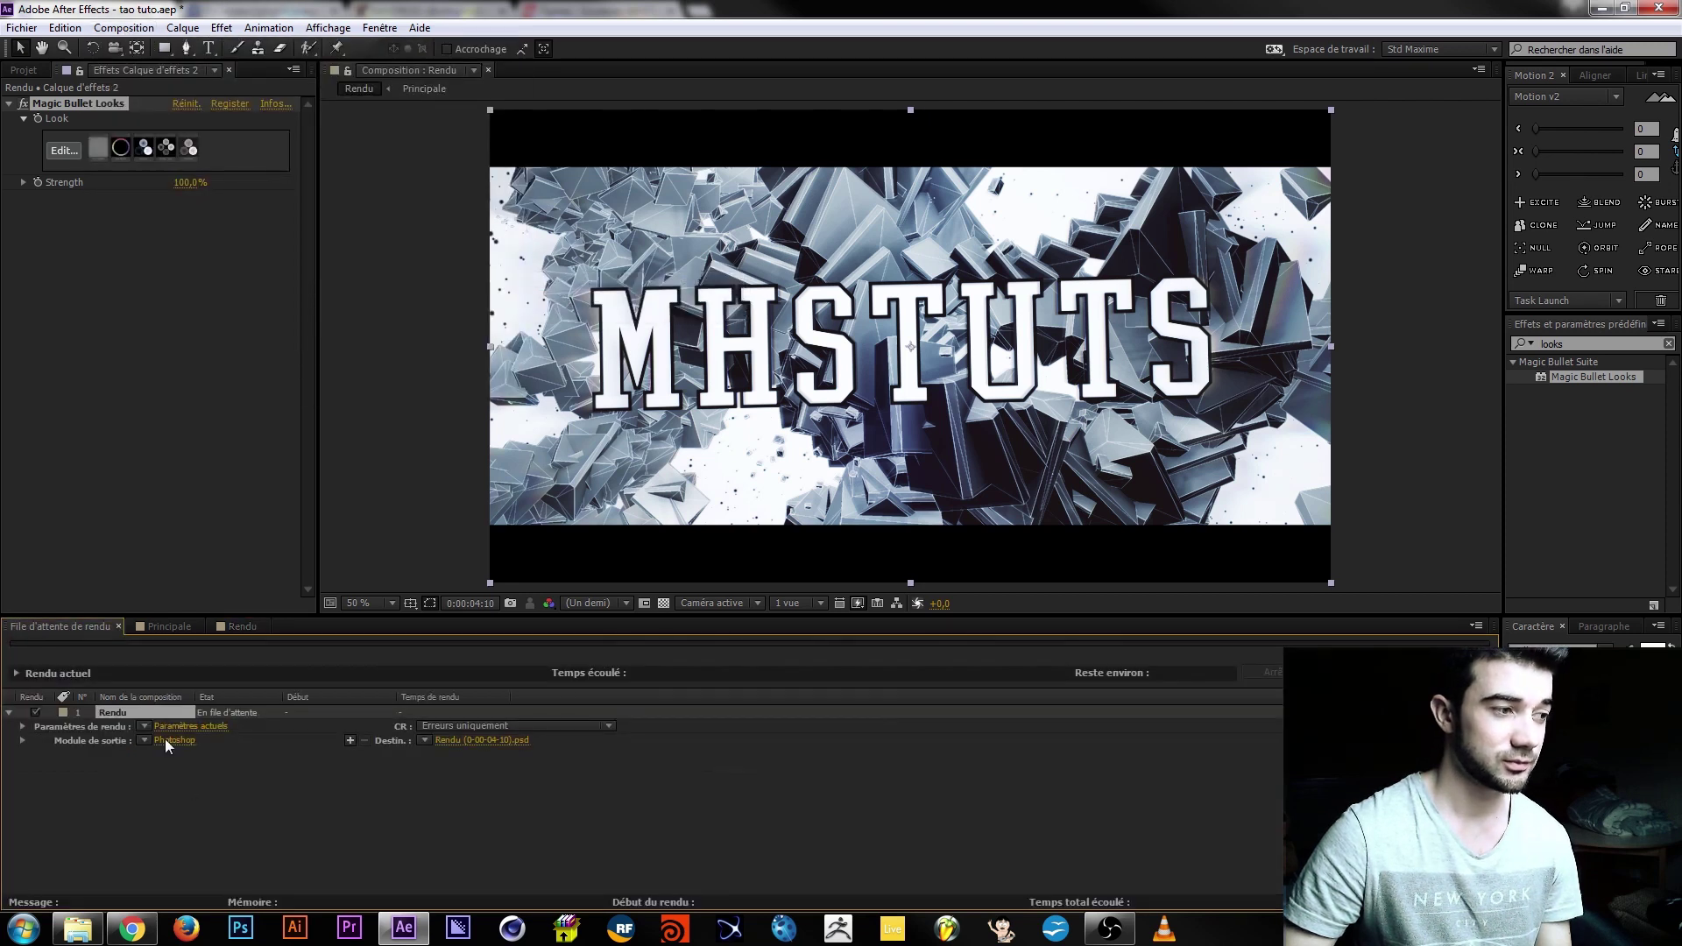
{"action": "left_click", "coordinate": [158, 708]}
{"action": "key", "text": "Delete"}
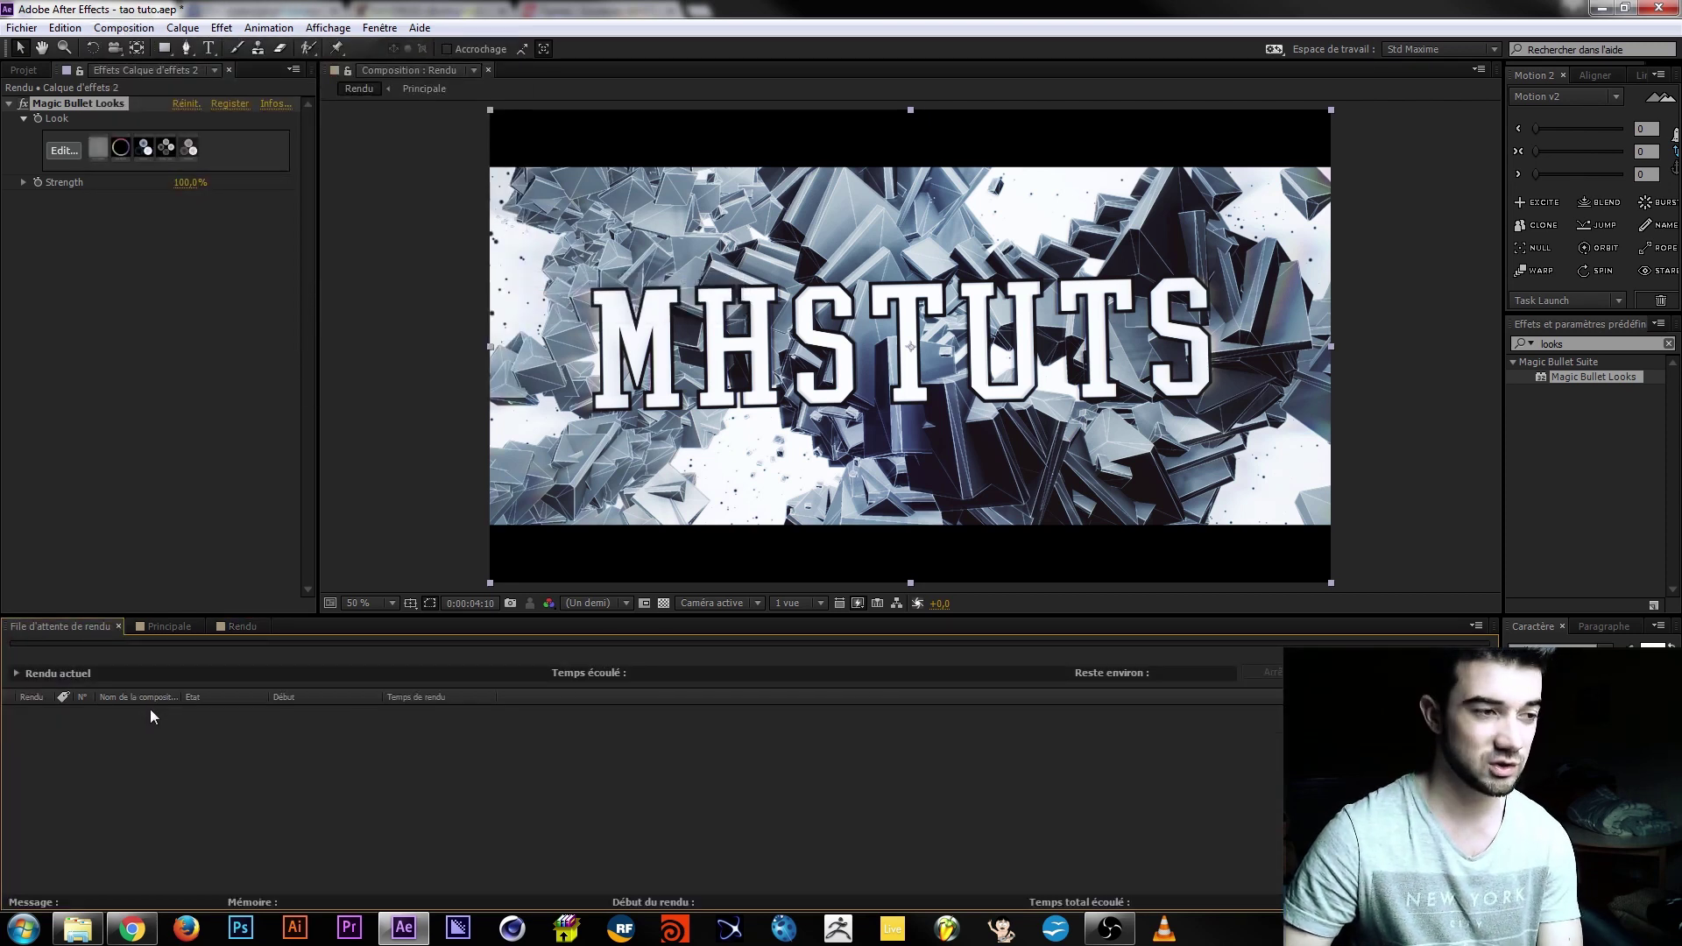
{"action": "left_click", "coordinate": [232, 627]}
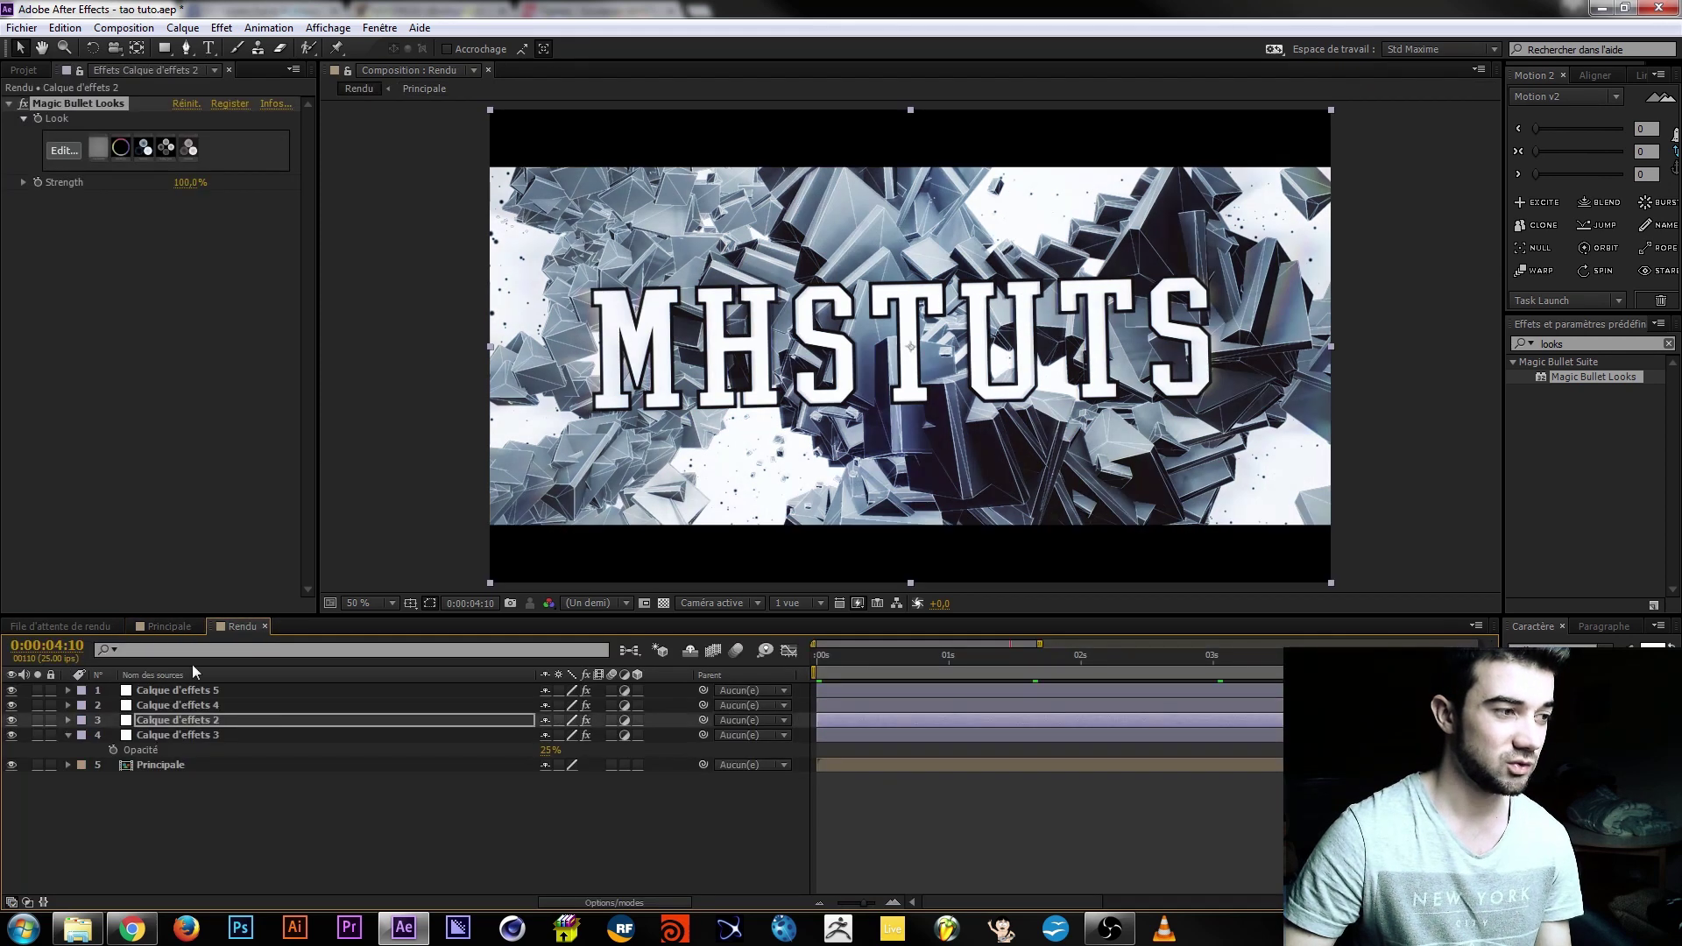
Create a new adjustment layer directly above Calque d'effets 4 and apply the Universe Holomatrix effect to it.
{"action": "left_click", "coordinate": [179, 734]}
{"action": "left_click", "coordinate": [210, 706]}
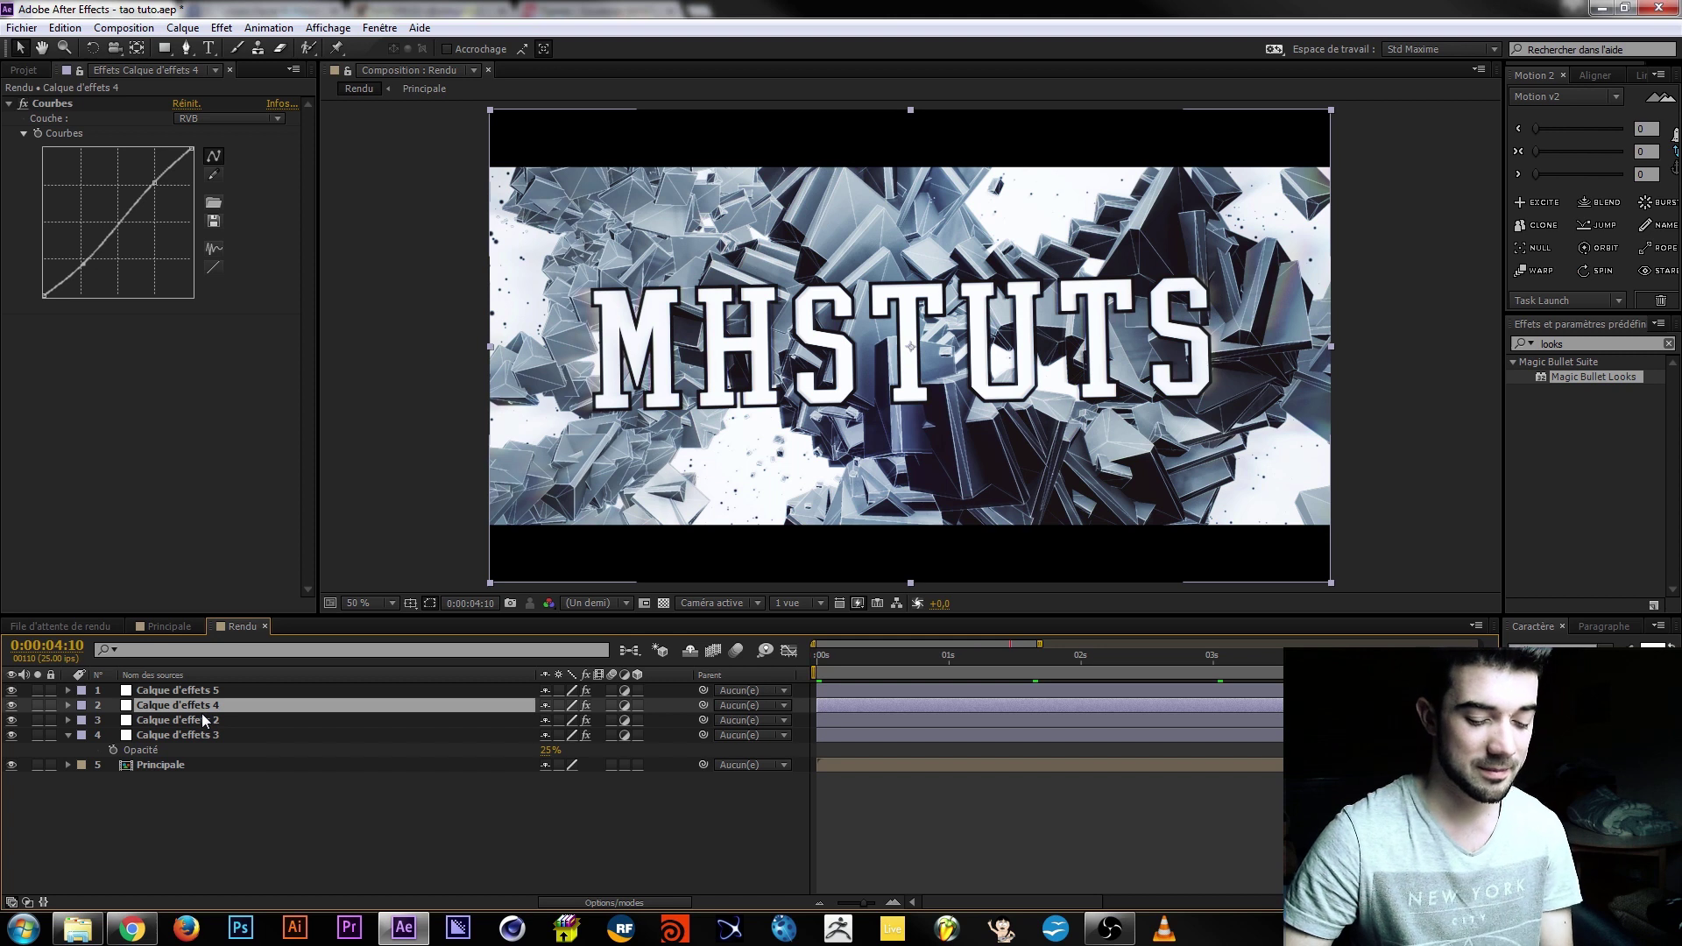
{"action": "key", "text": "ctrl+alt+y"}
{"action": "left_click", "coordinate": [1593, 342]}
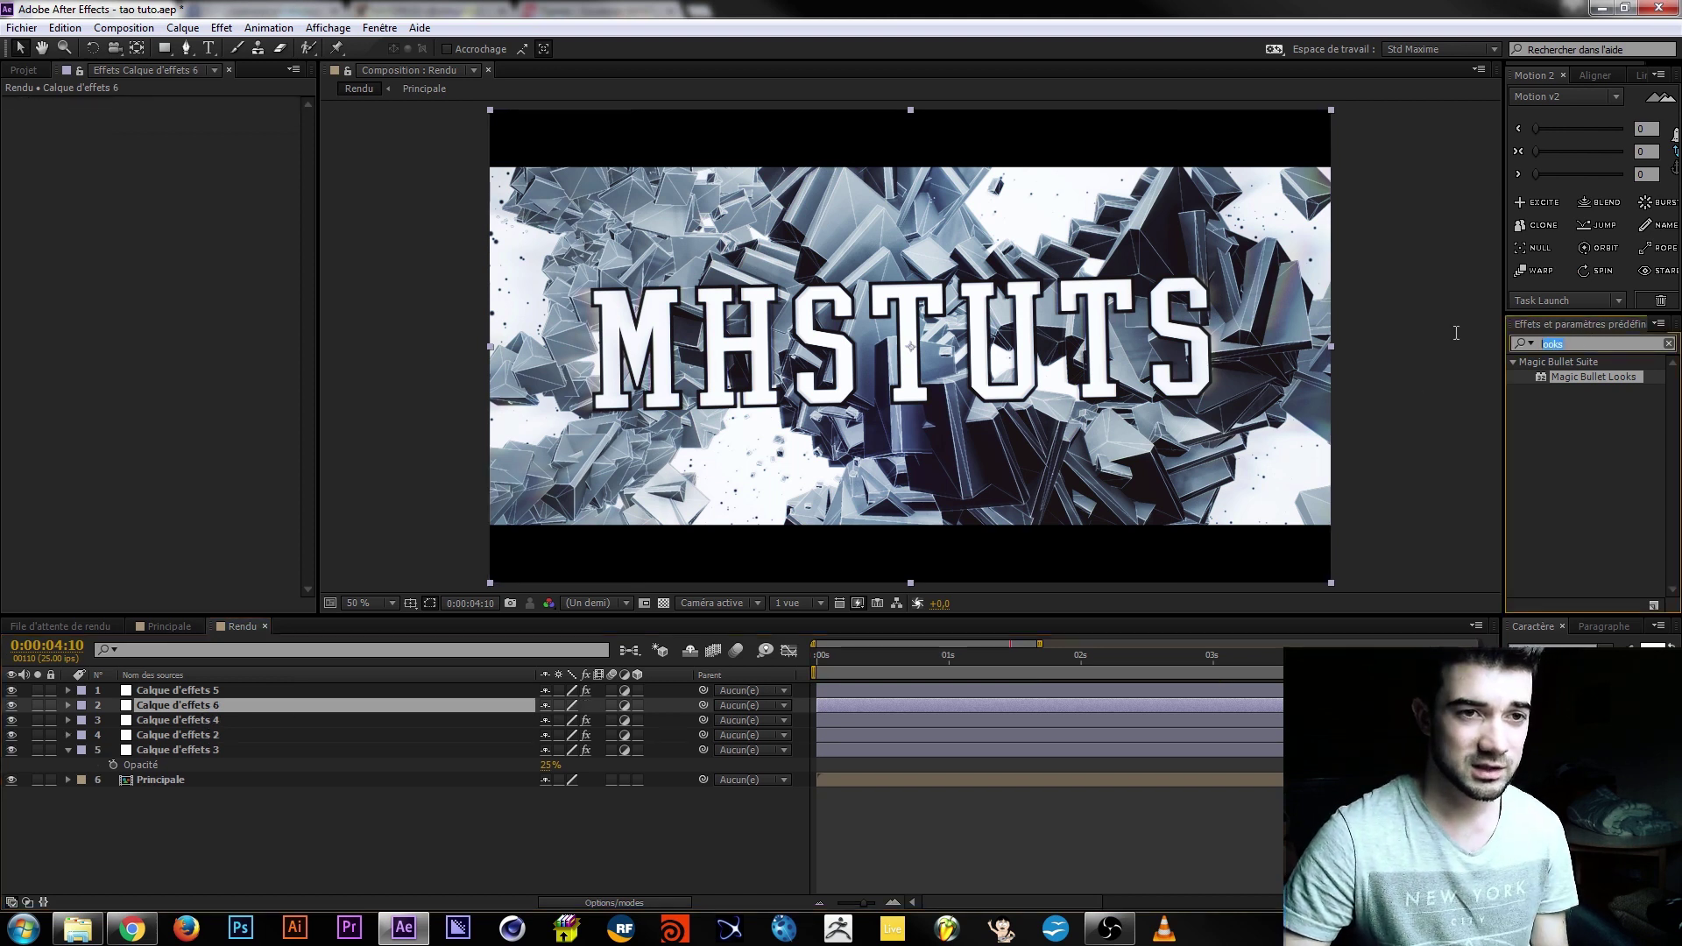
{"action": "type", "text": "h"}
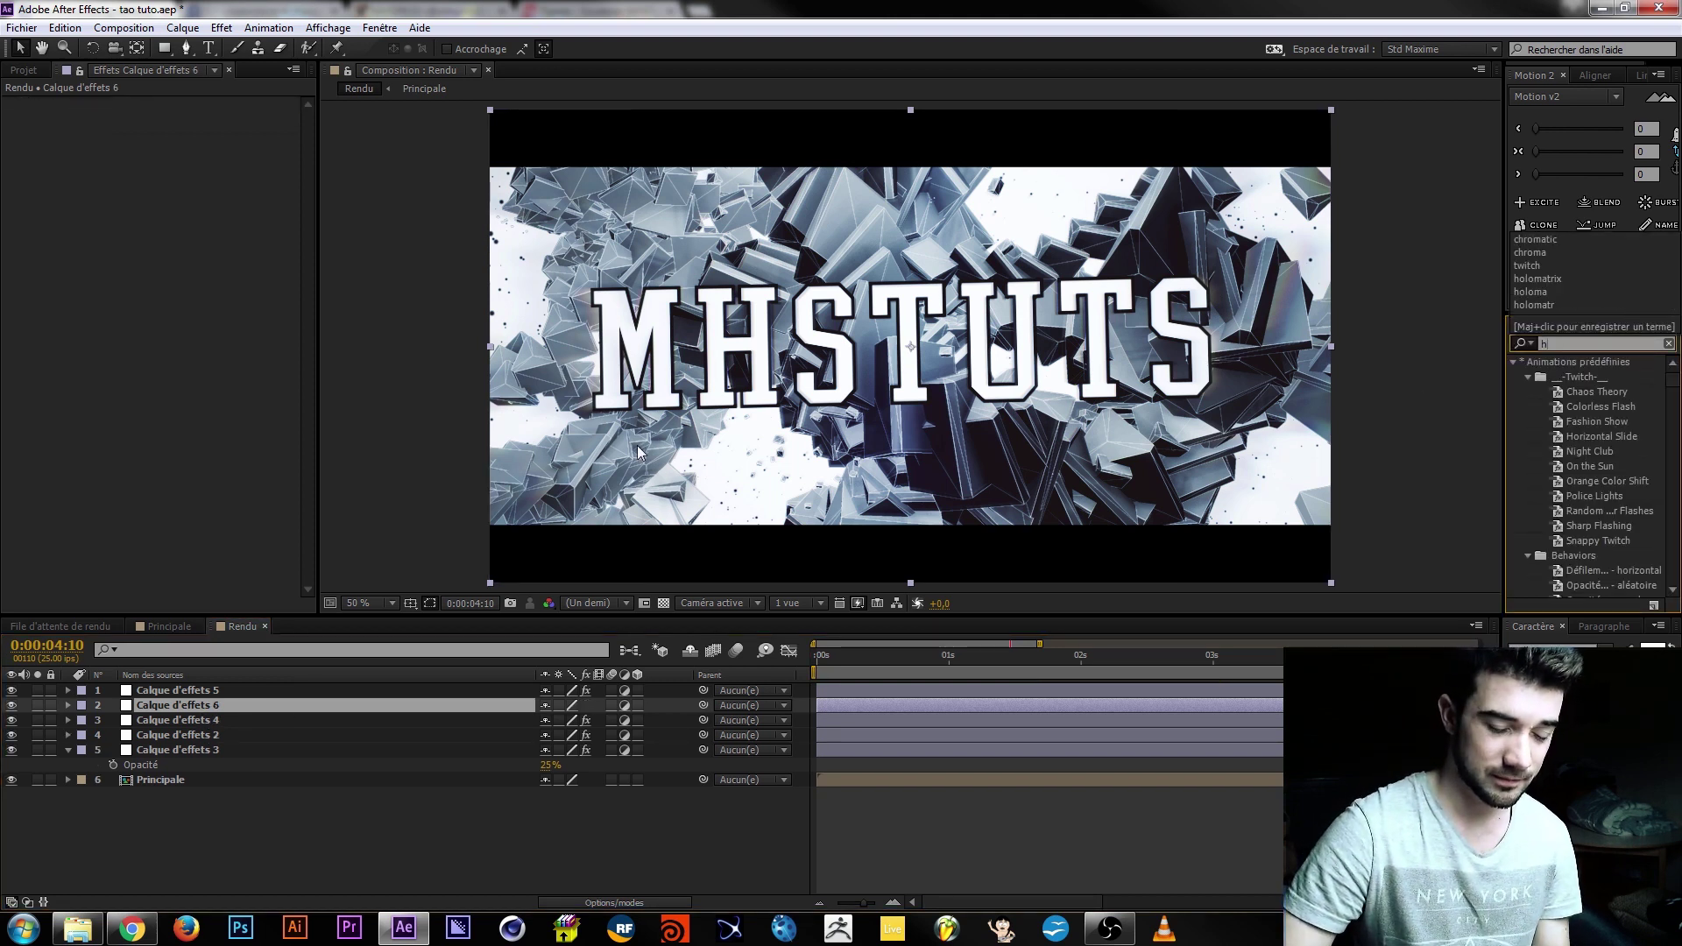
{"action": "type", "text": "olomatrix"}
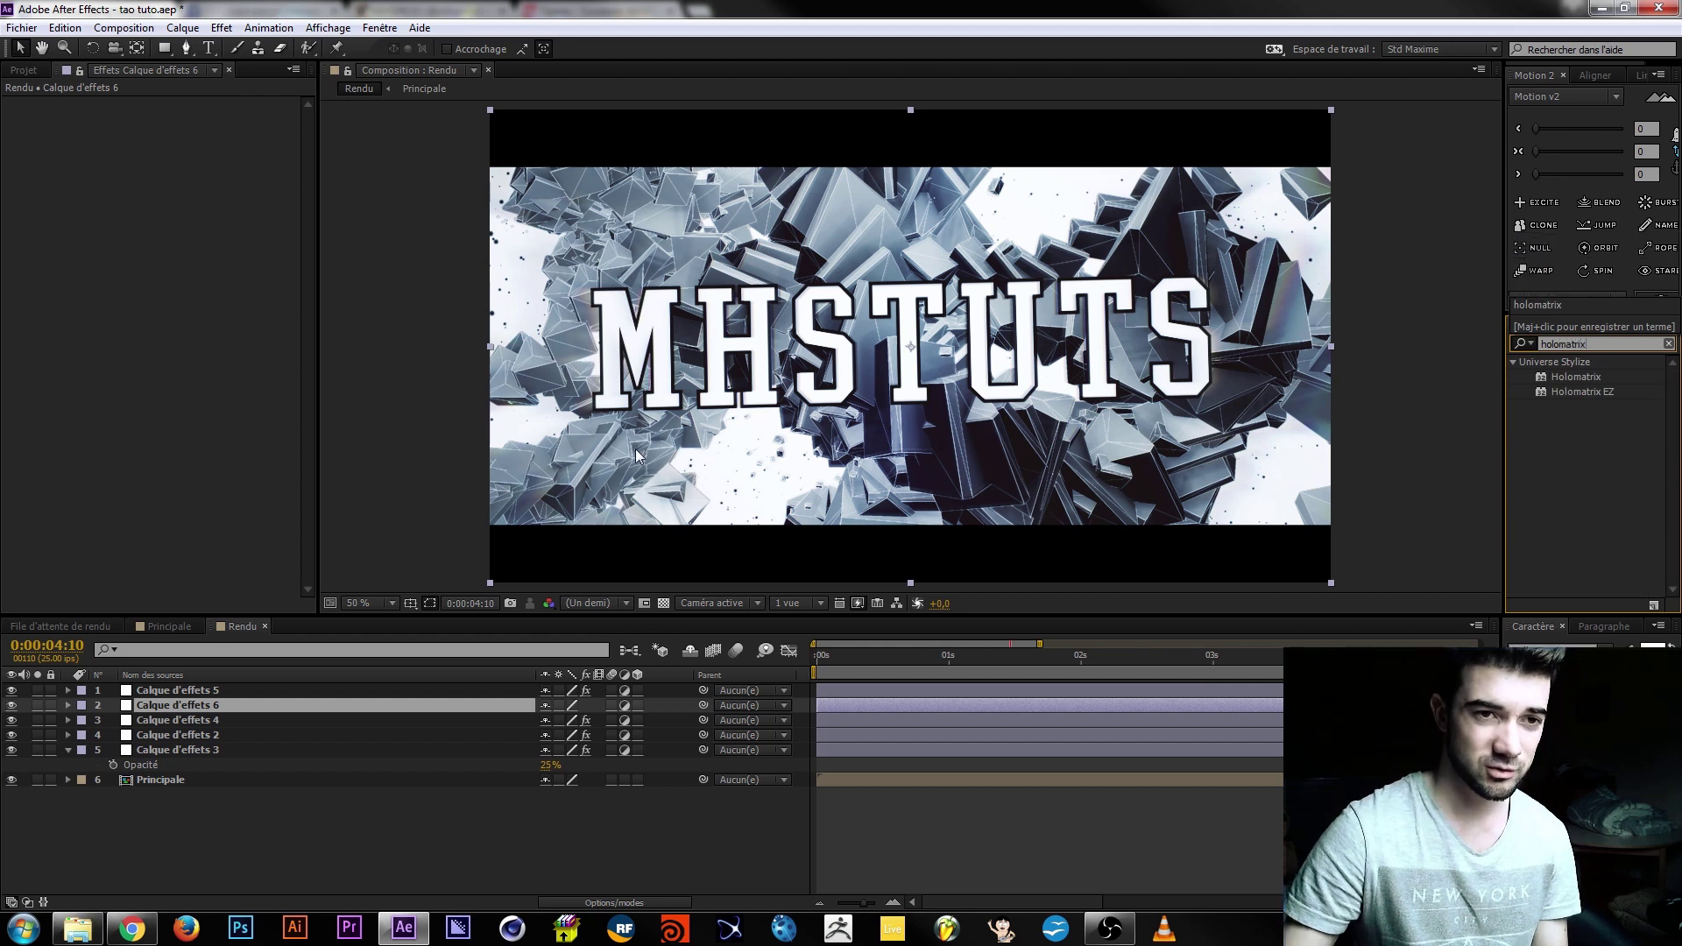
{"action": "double_click", "coordinate": [1575, 376]}
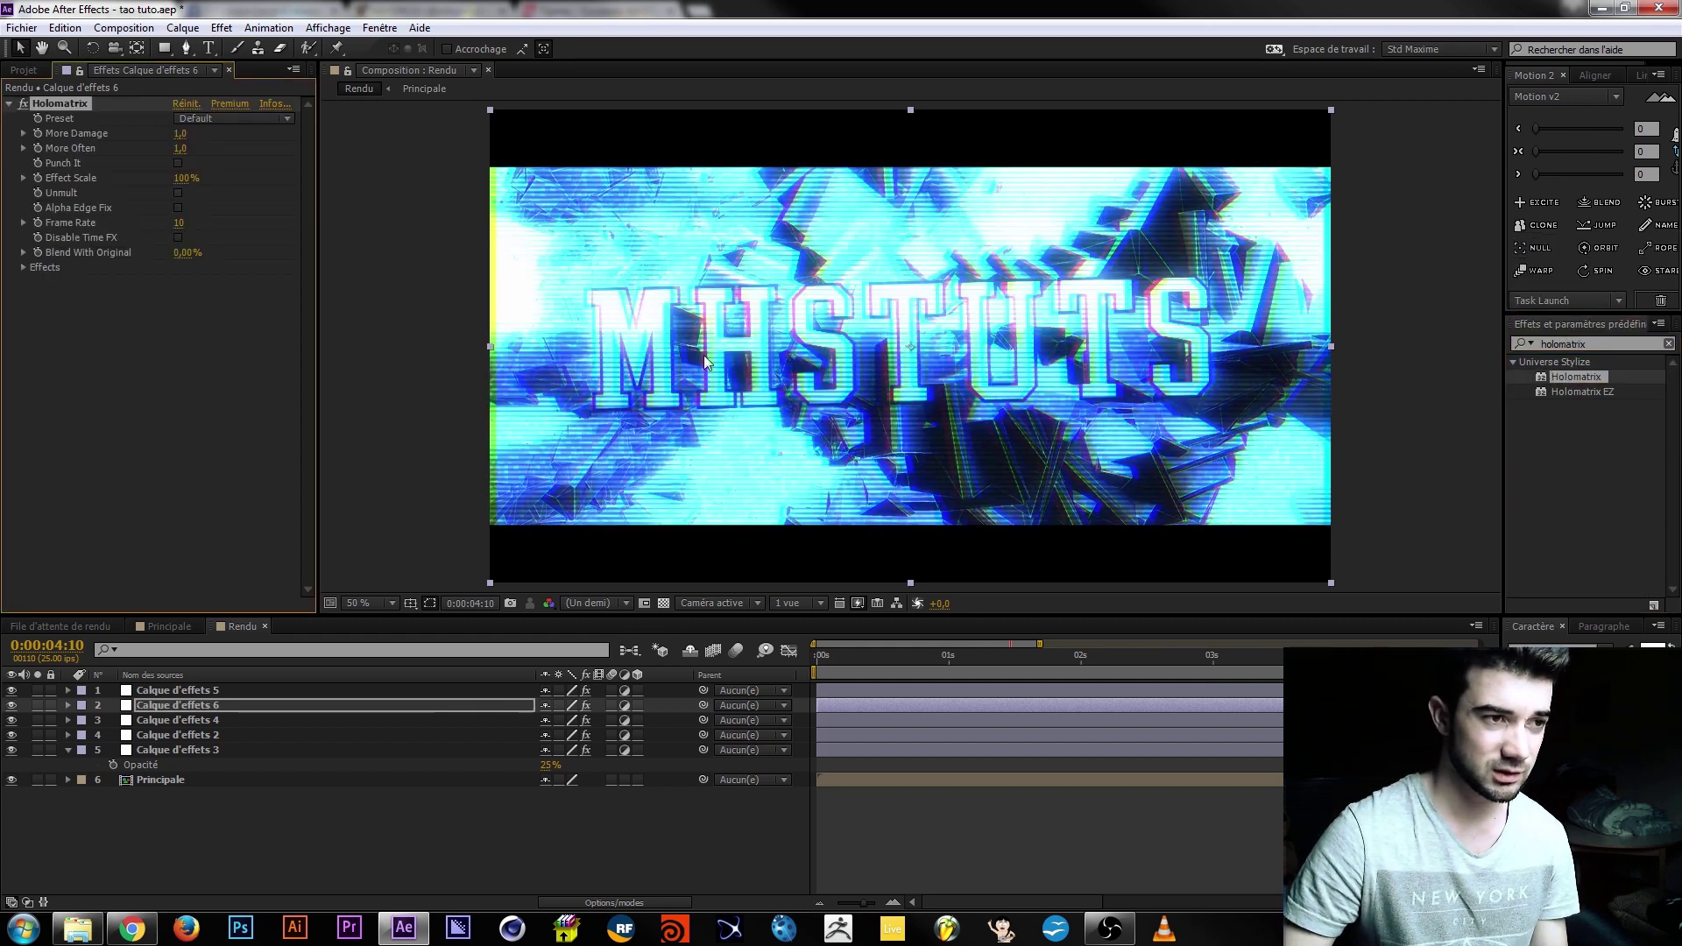
Choose the Hologram - Great Reception Color preset for Holomatrix and set the opacity of its adjustment layer to 20%.
{"action": "left_click", "coordinate": [203, 118]}
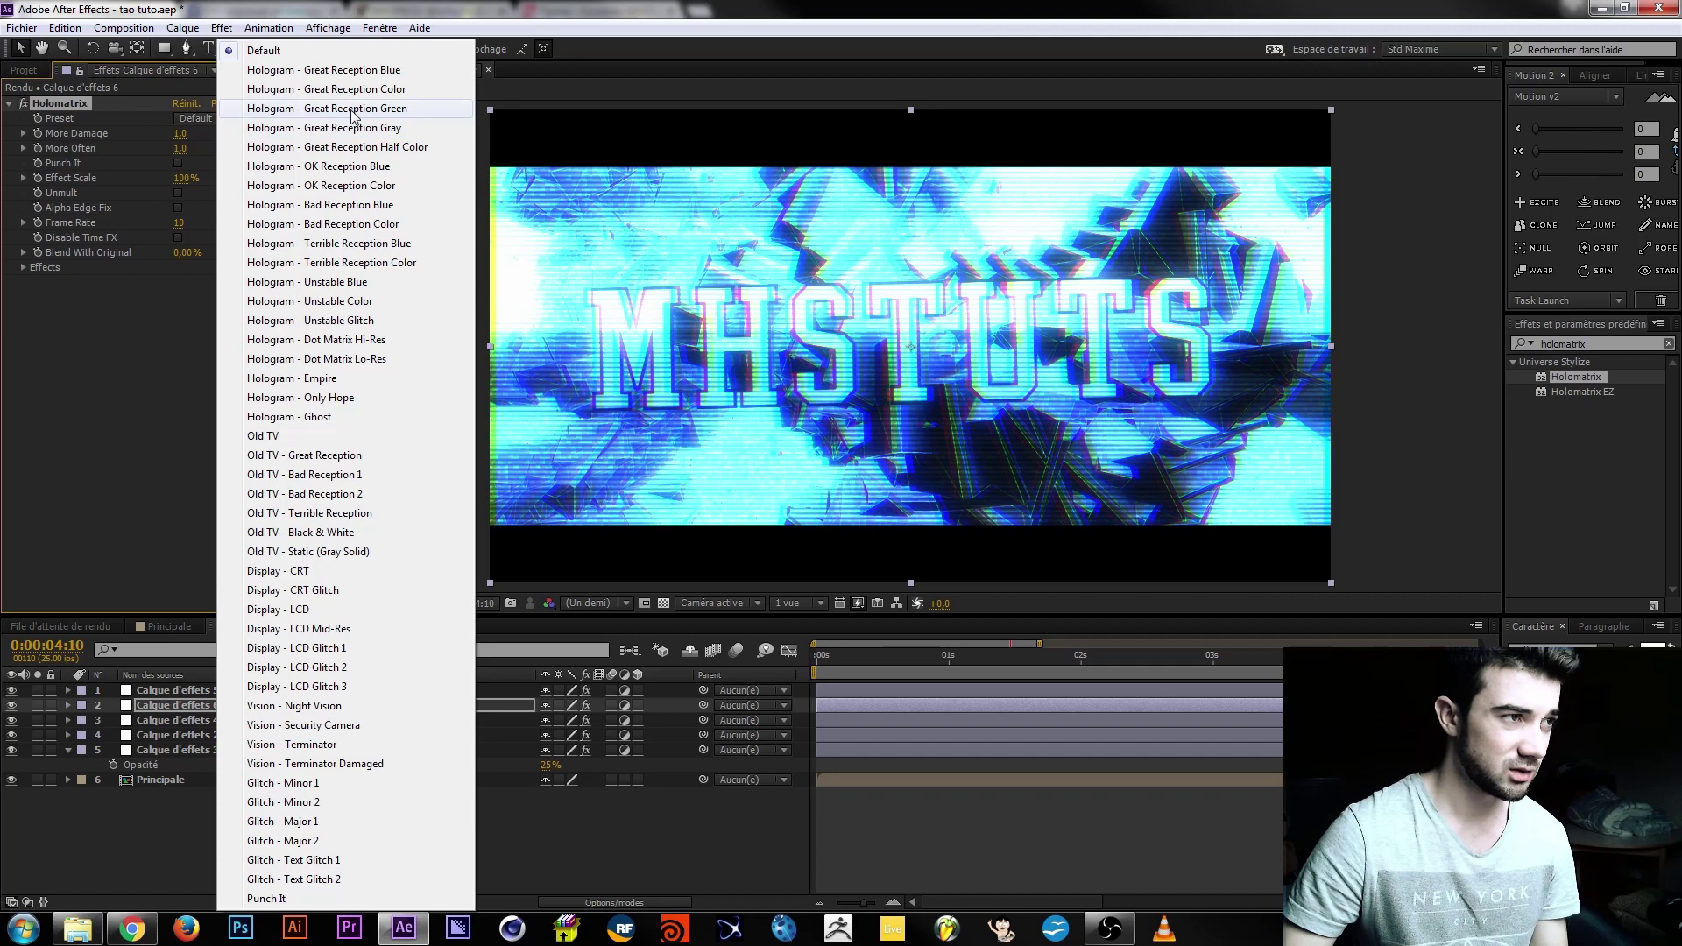
{"action": "left_click", "coordinate": [390, 91]}
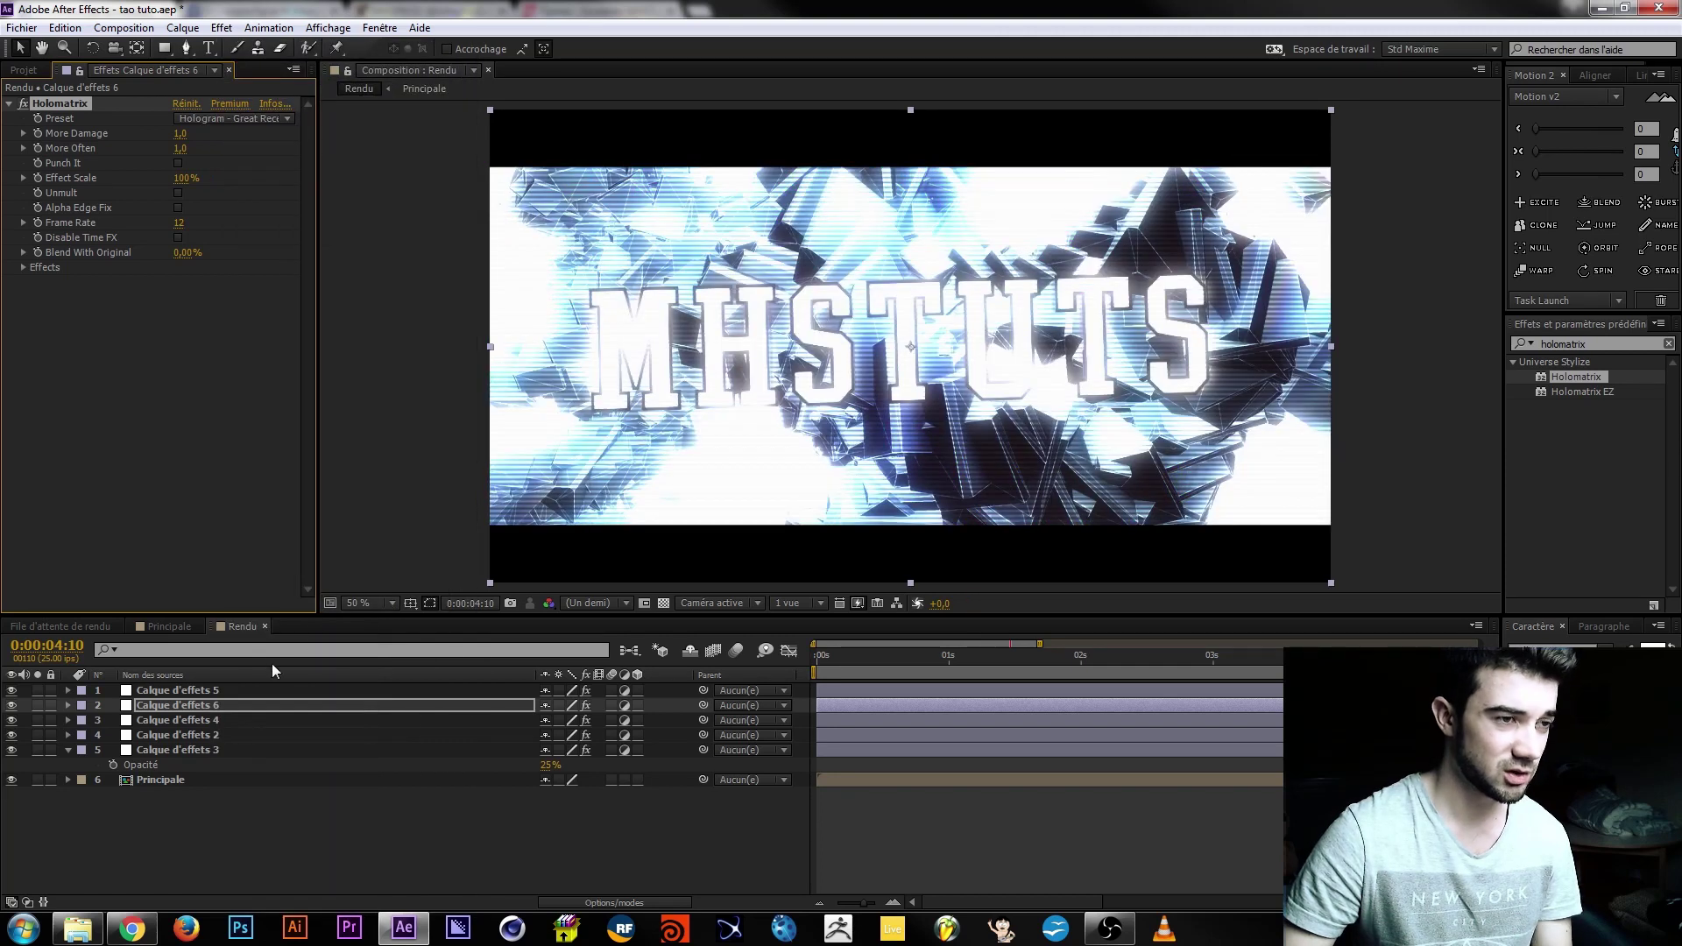
{"action": "key", "text": "t"}
{"action": "left_click", "coordinate": [550, 720]}
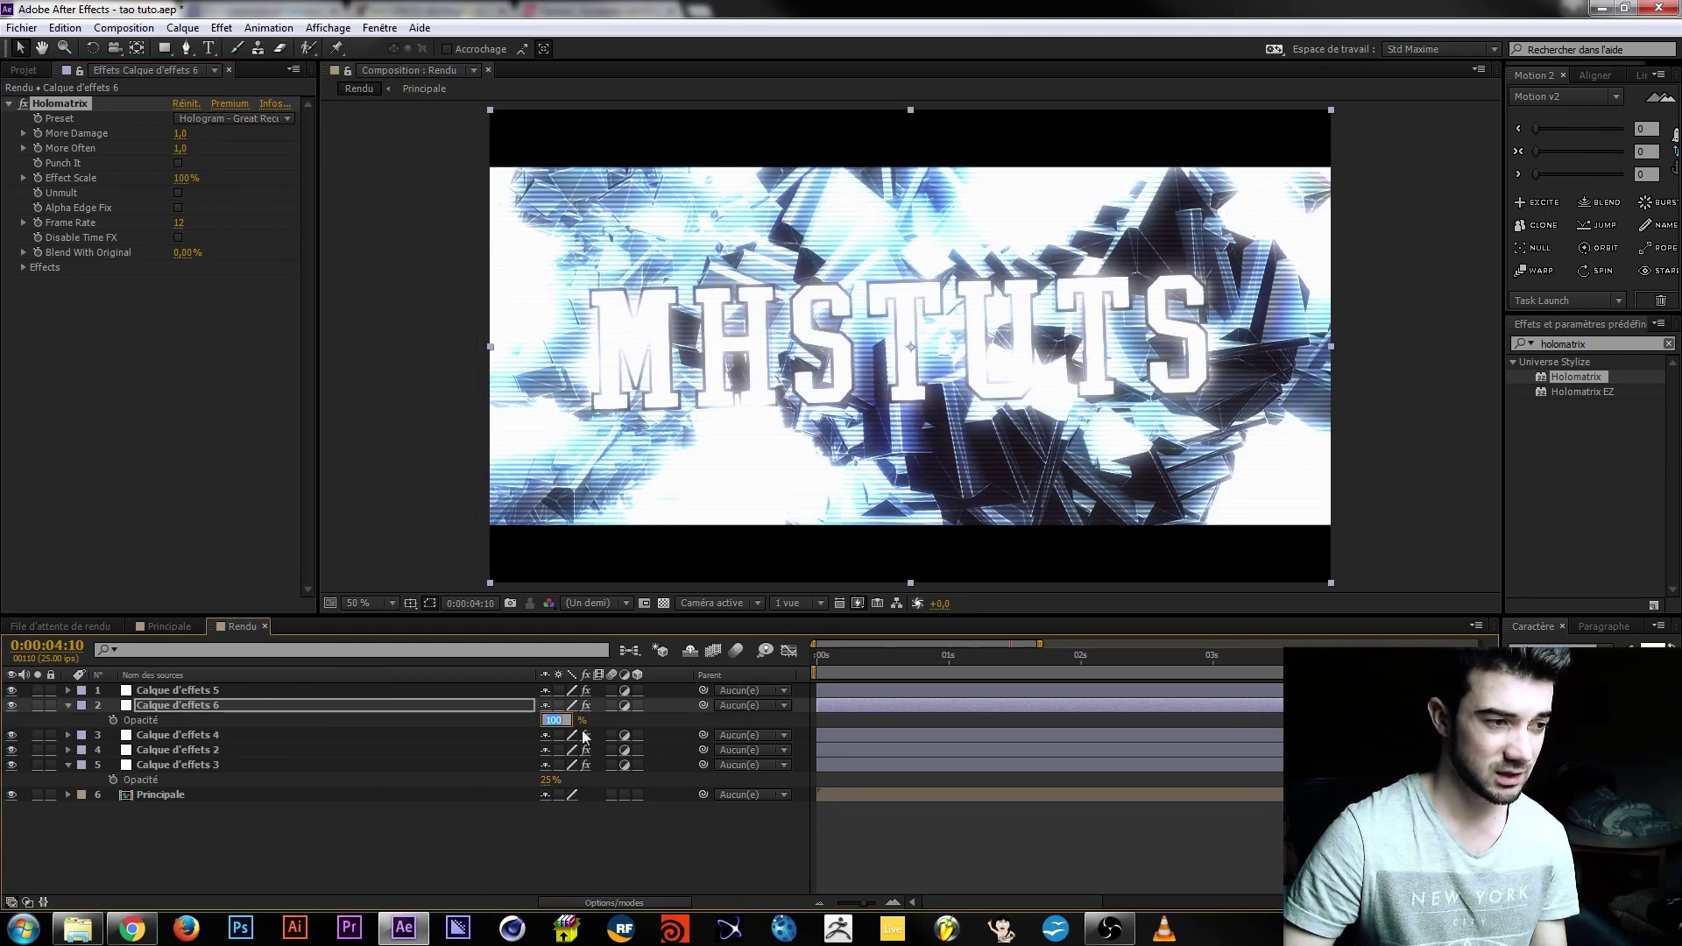
{"action": "type", "text": "20"}
{"action": "key", "text": "Return"}
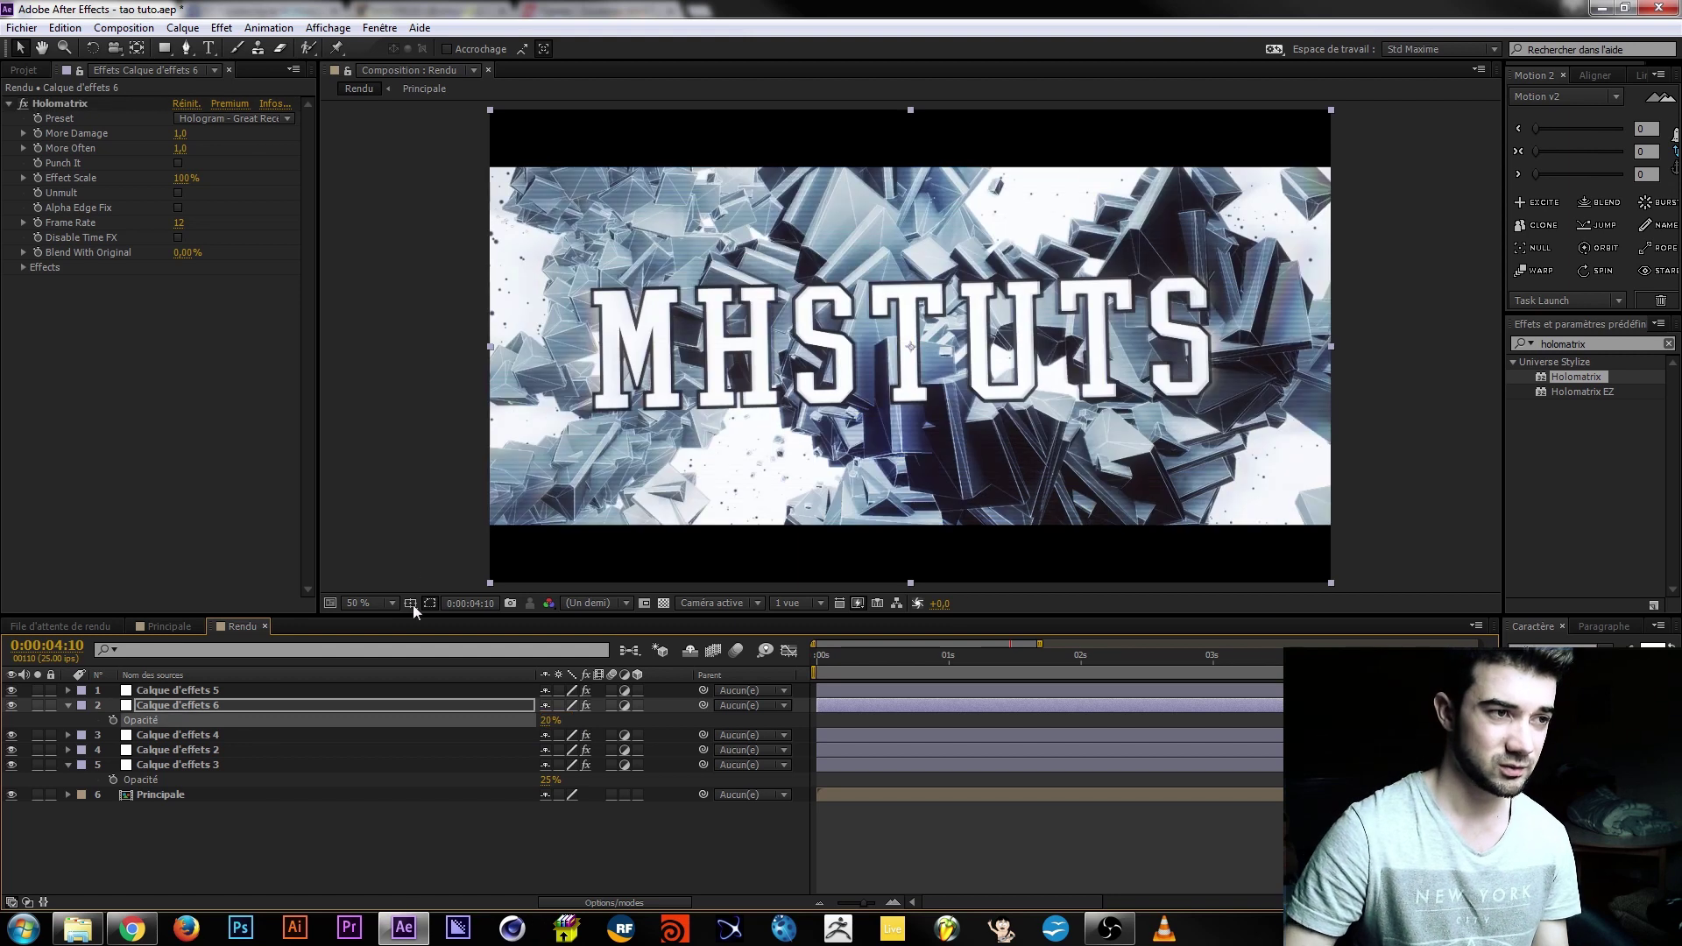
Create a new adjustment layer directly above the Principale layer and apply the Flou accéléré effect to it.
{"action": "left_click", "coordinate": [176, 704]}
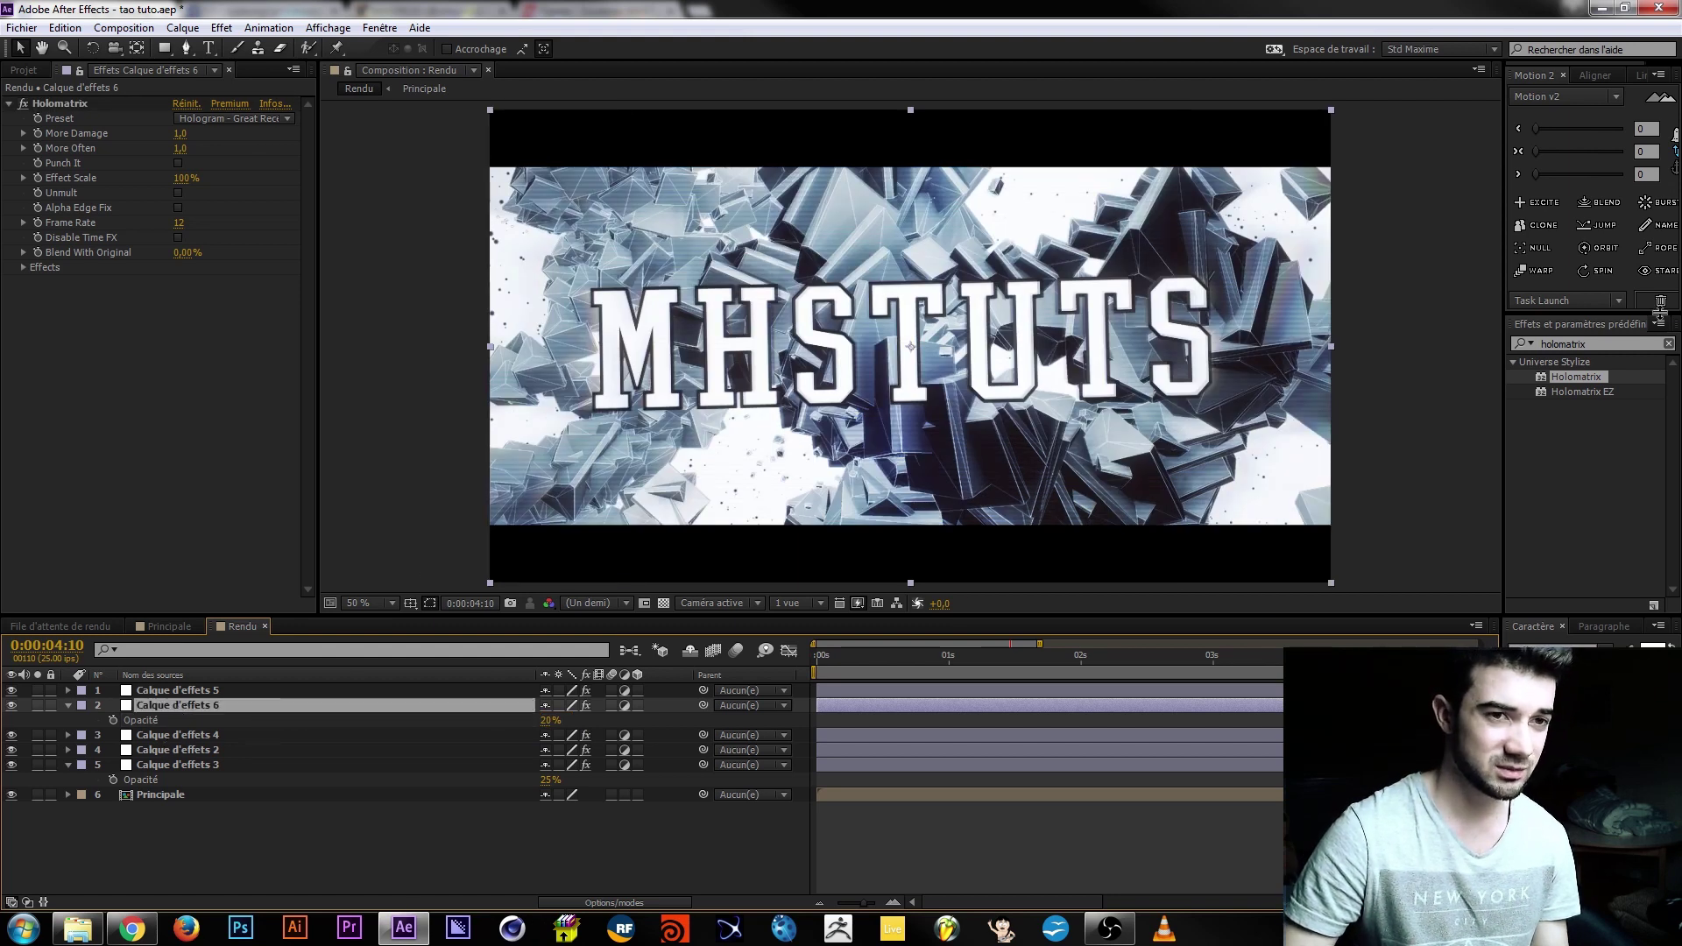
{"action": "left_click", "coordinate": [157, 795]}
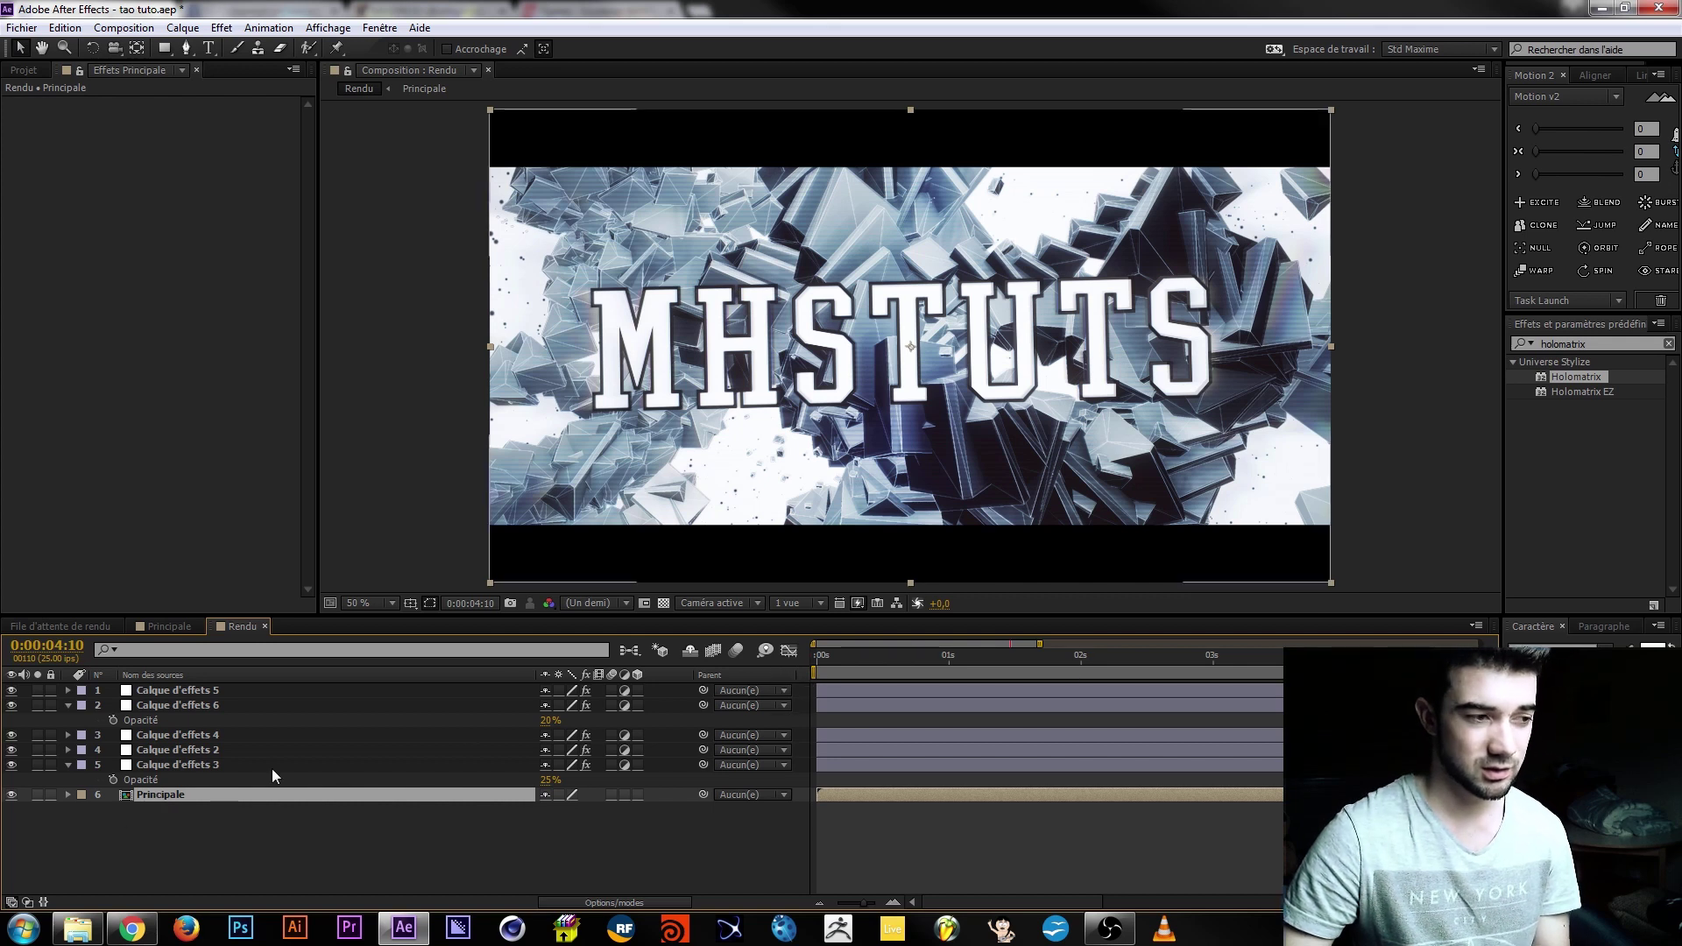
{"action": "left_click_drag", "start_coordinate": [1576, 376], "coordinate": [202, 802]}
{"action": "left_click", "coordinate": [1562, 344]}
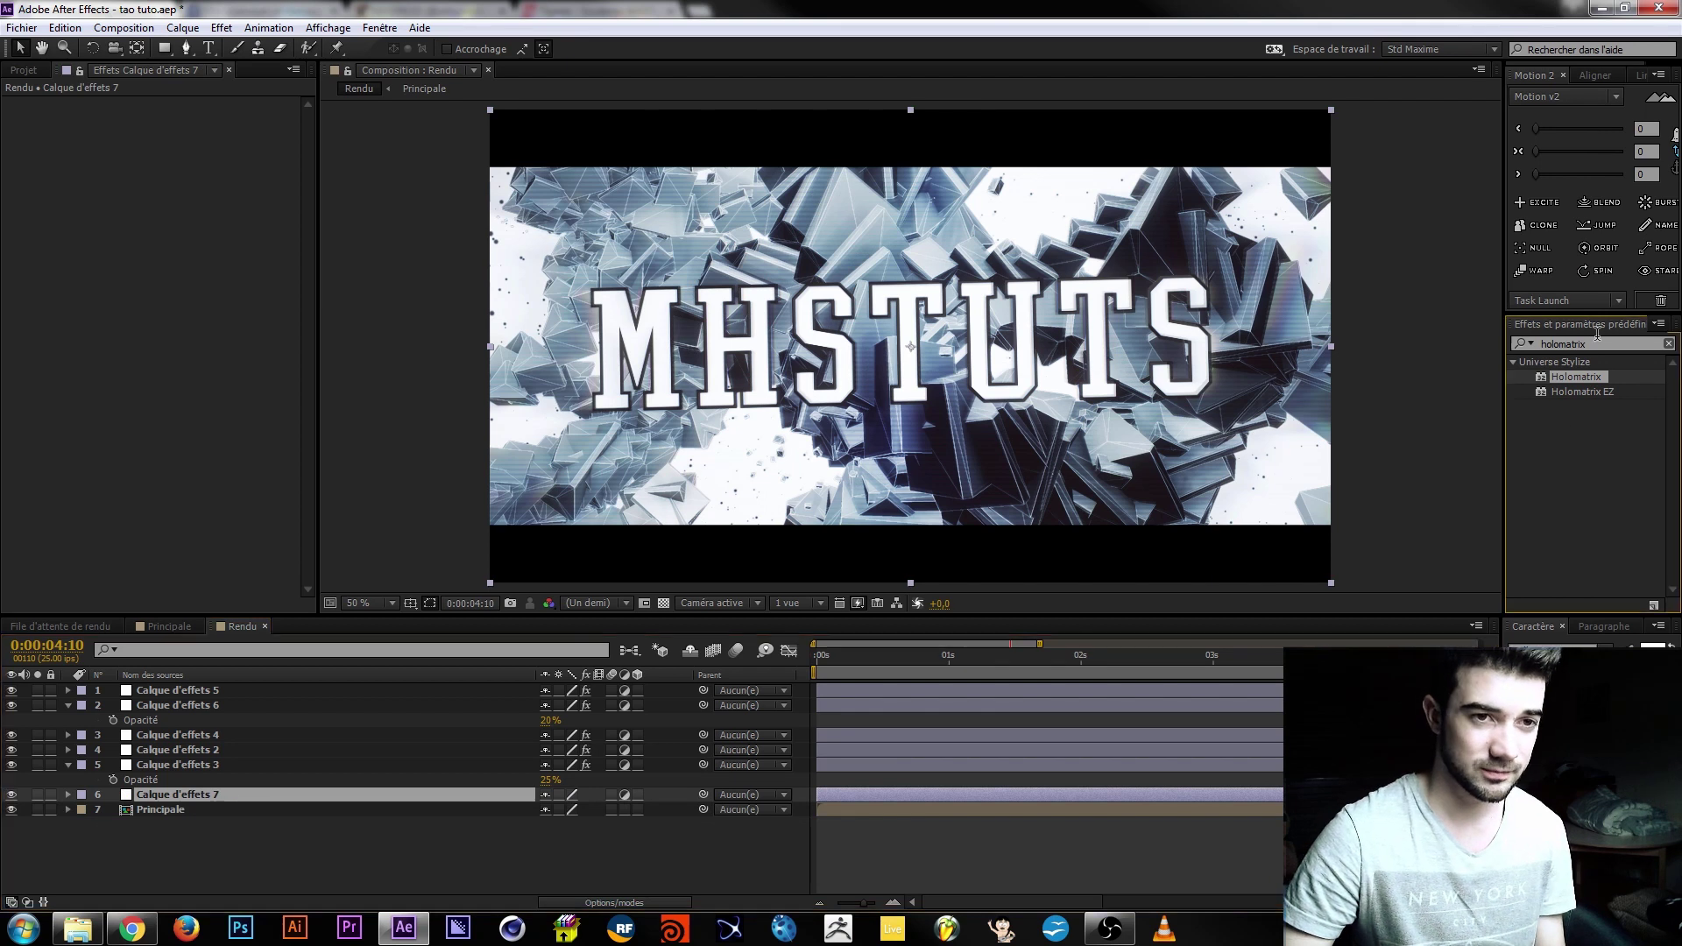
{"action": "type", "text": "flou a"}
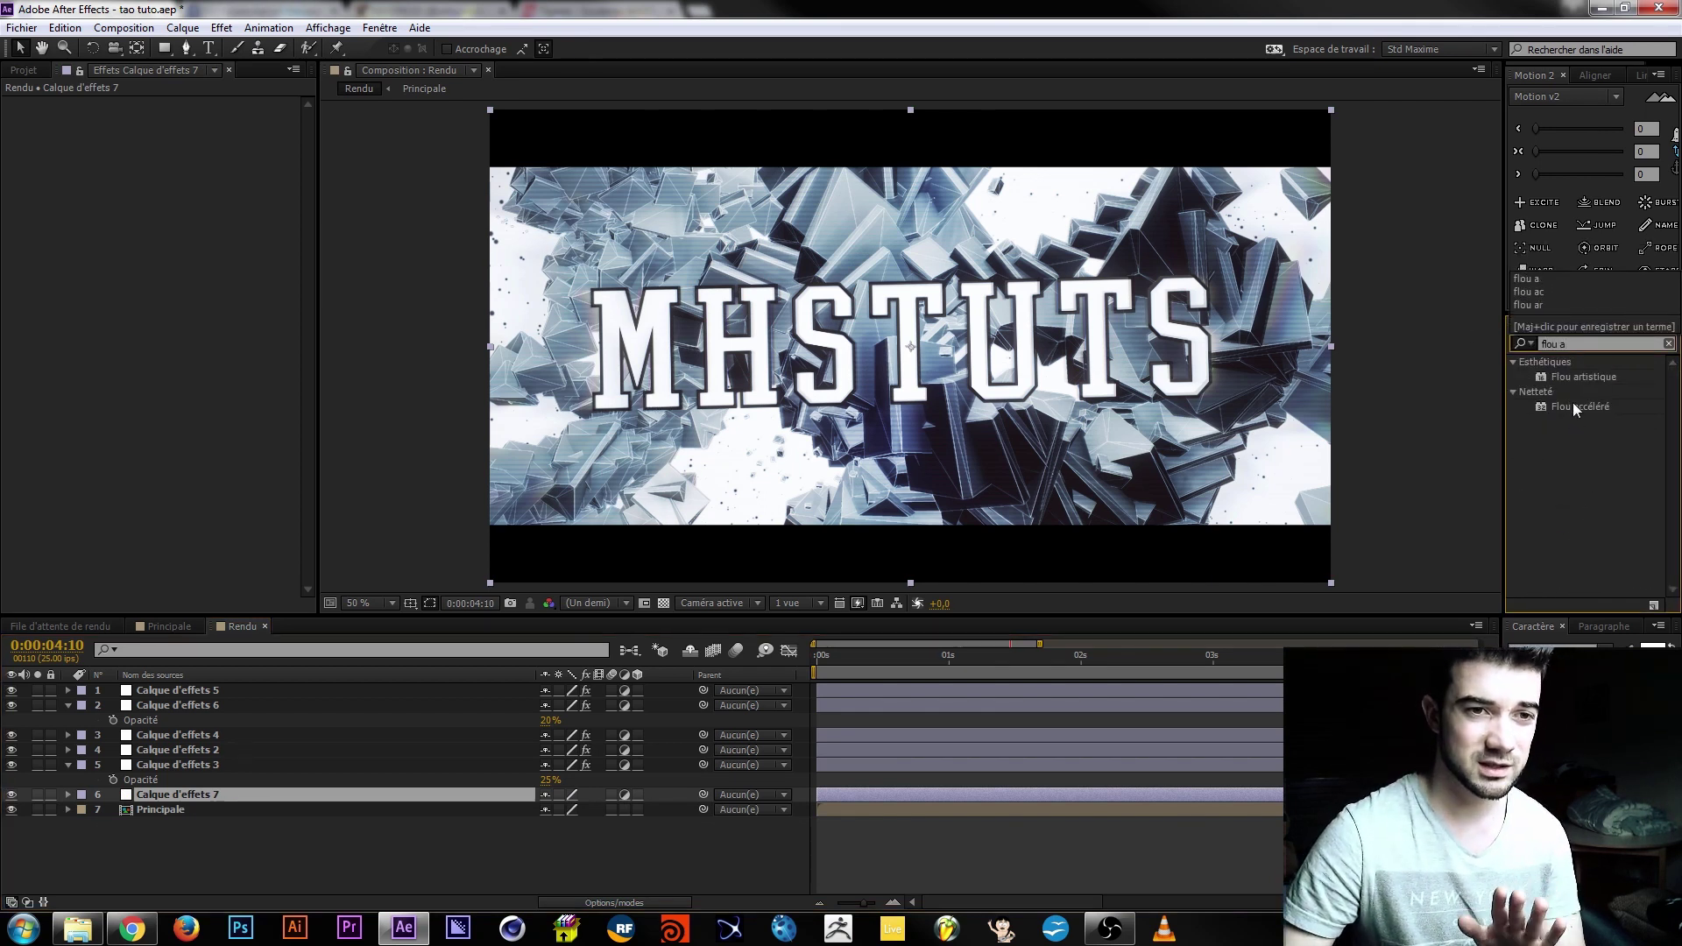
{"action": "double_click", "coordinate": [1573, 406]}
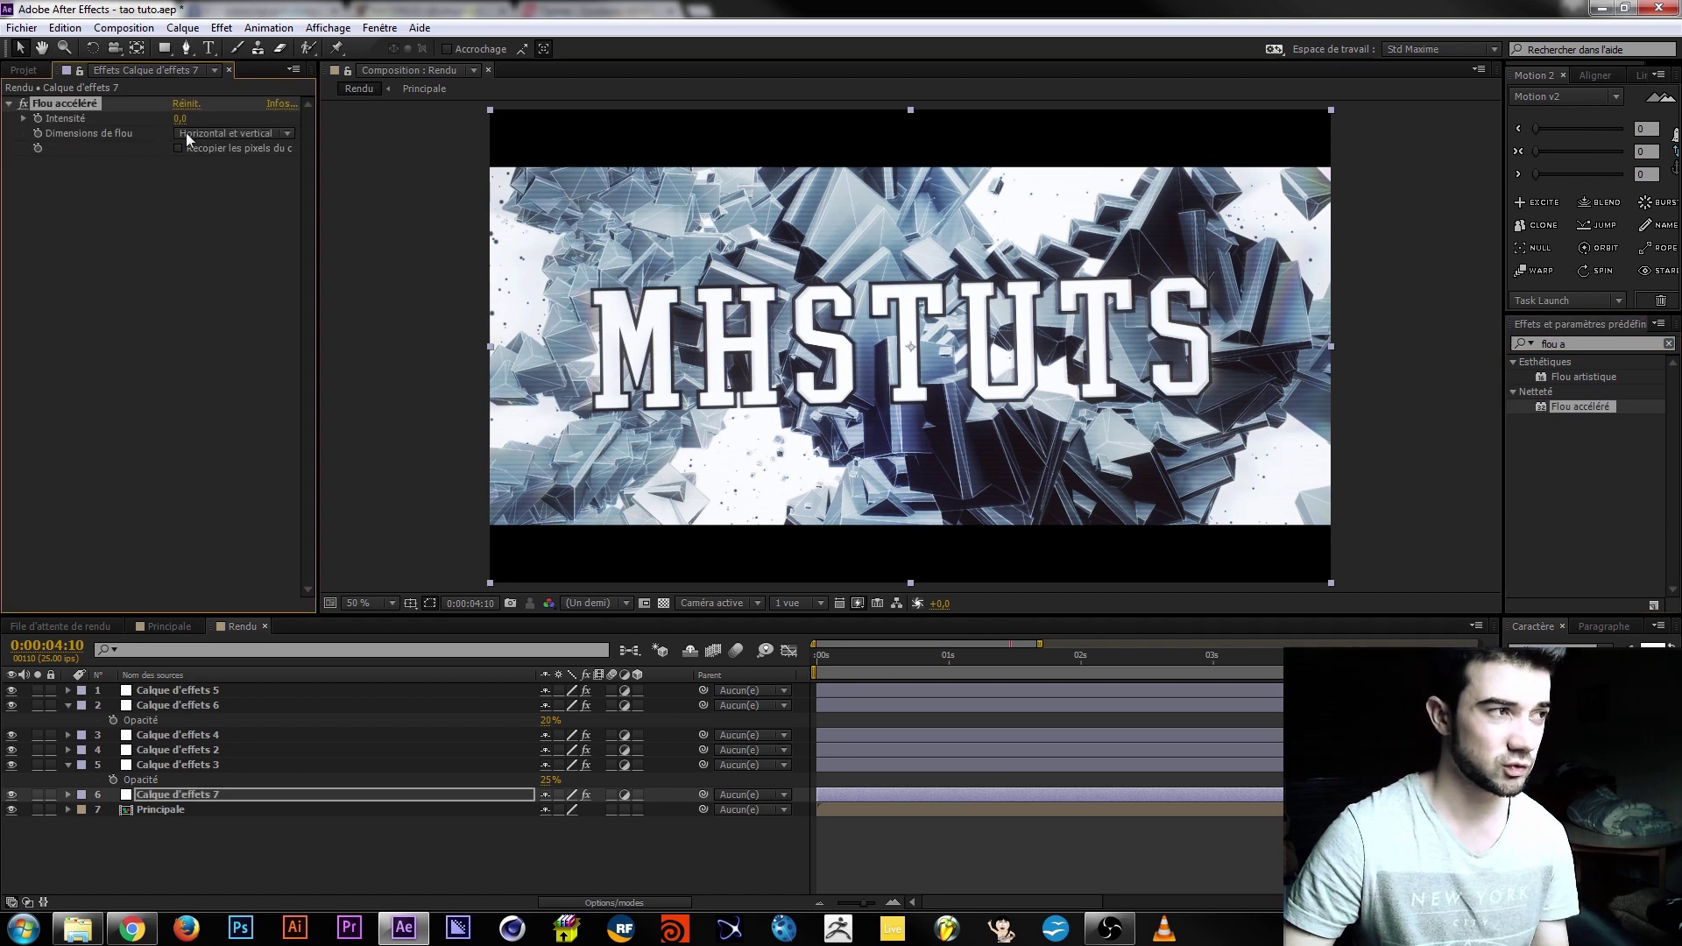
Set the Flou accéléré intensity to 0,5 and enable its Recopier les pixels edge option.
{"action": "type", "text": "0.35"}
{"action": "key", "text": "Return"}
{"action": "left_click", "coordinate": [180, 149]}
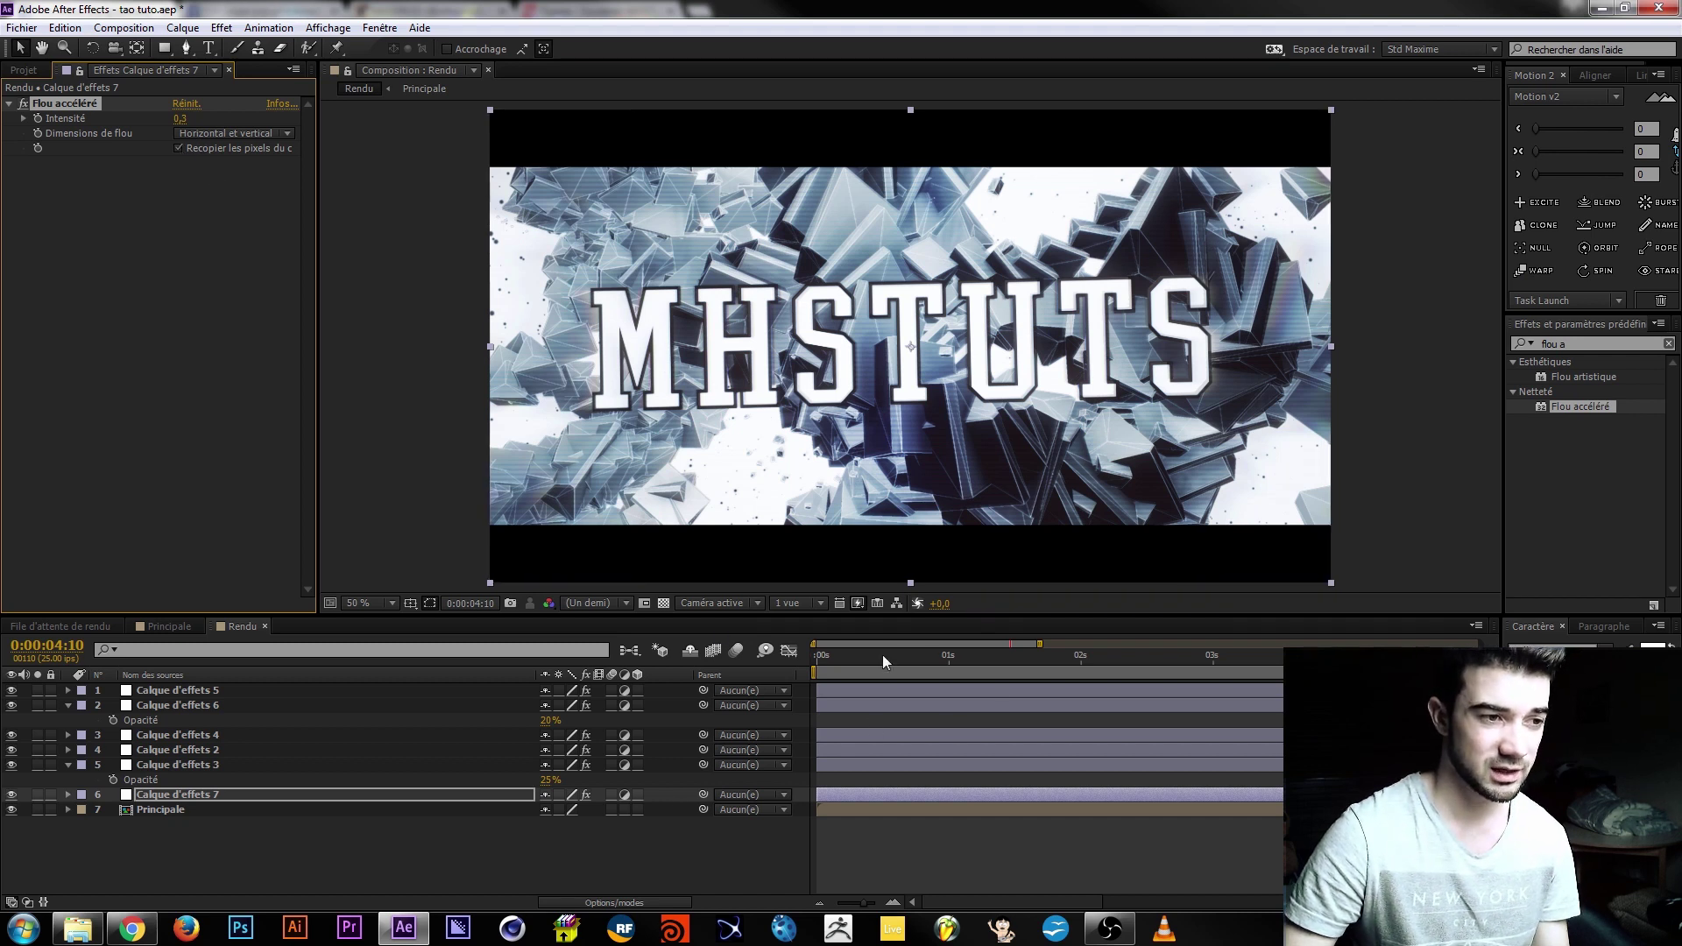
{"action": "left_click", "coordinate": [391, 866]}
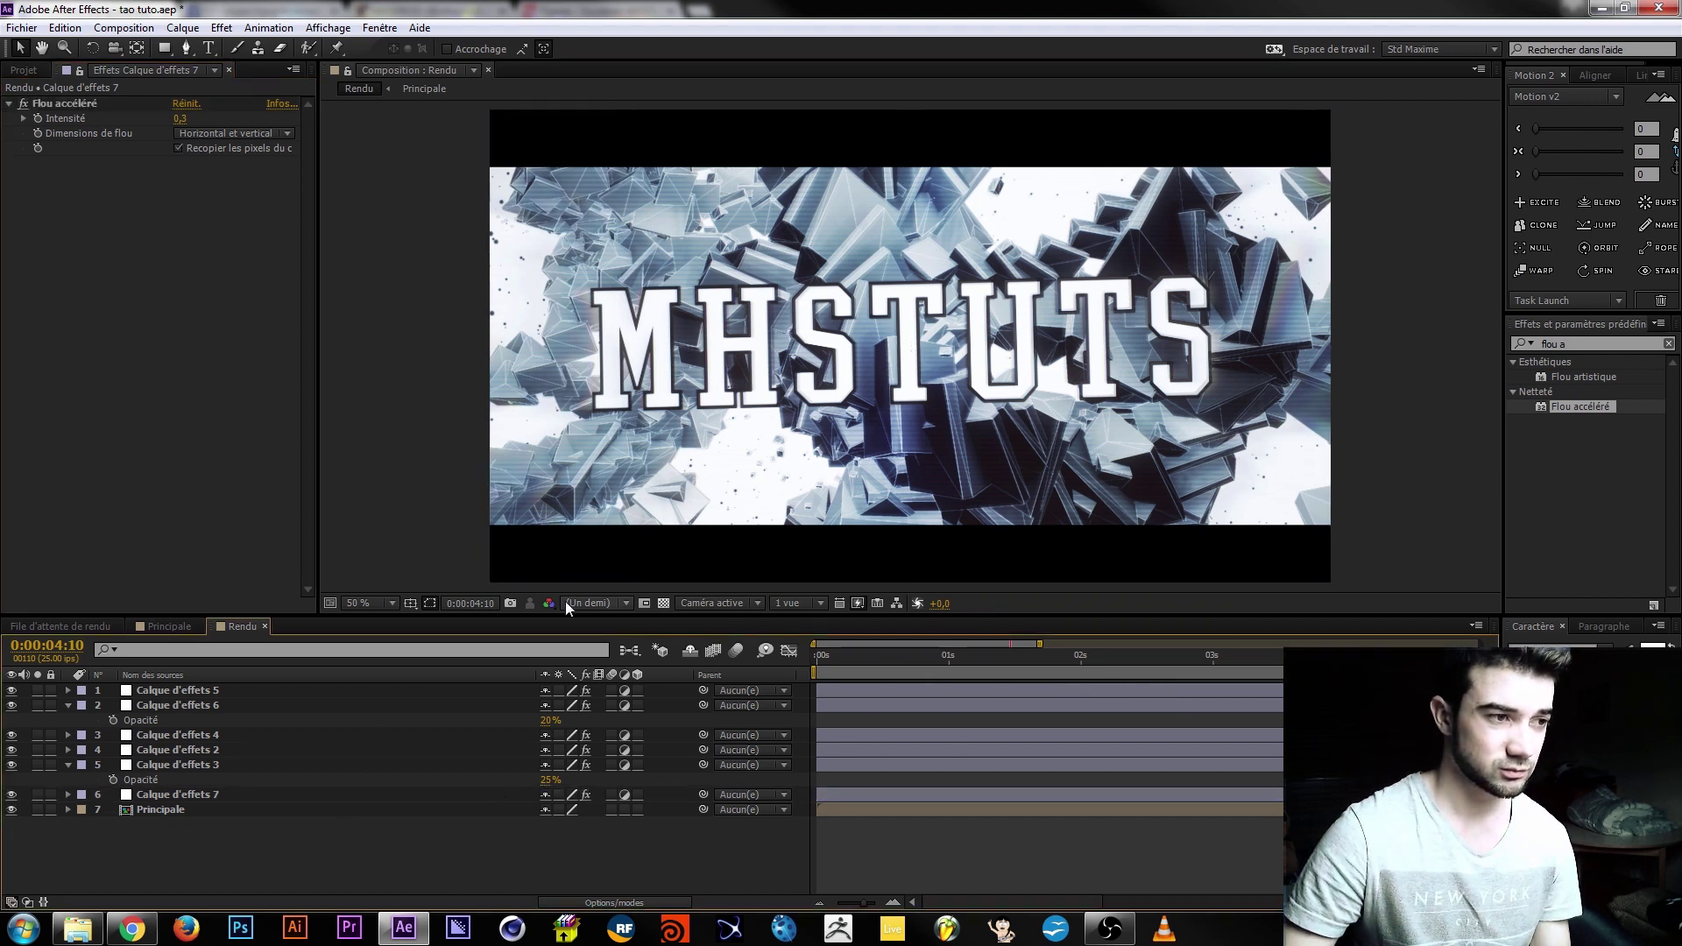
Set the Rendu preview to Intégrale resolution and review the Principale animation from its first frame.
{"action": "left_click", "coordinate": [585, 603]}
{"action": "left_click", "coordinate": [609, 649]}
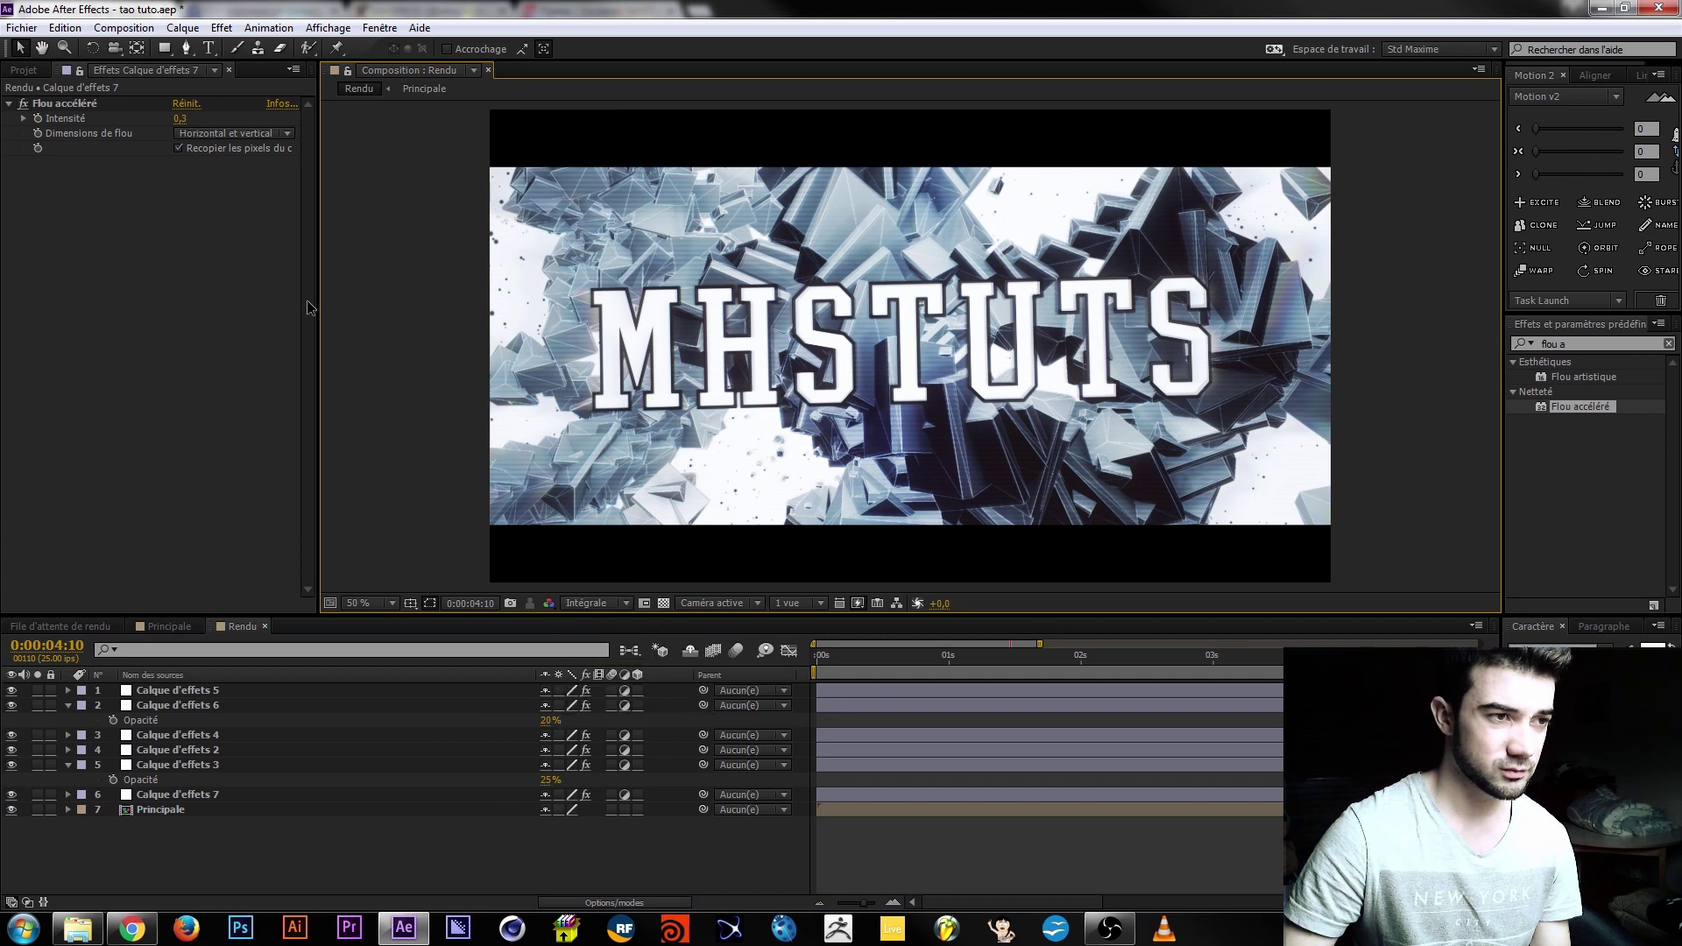
{"action": "left_click", "coordinate": [163, 810]}
{"action": "key", "text": "Home"}
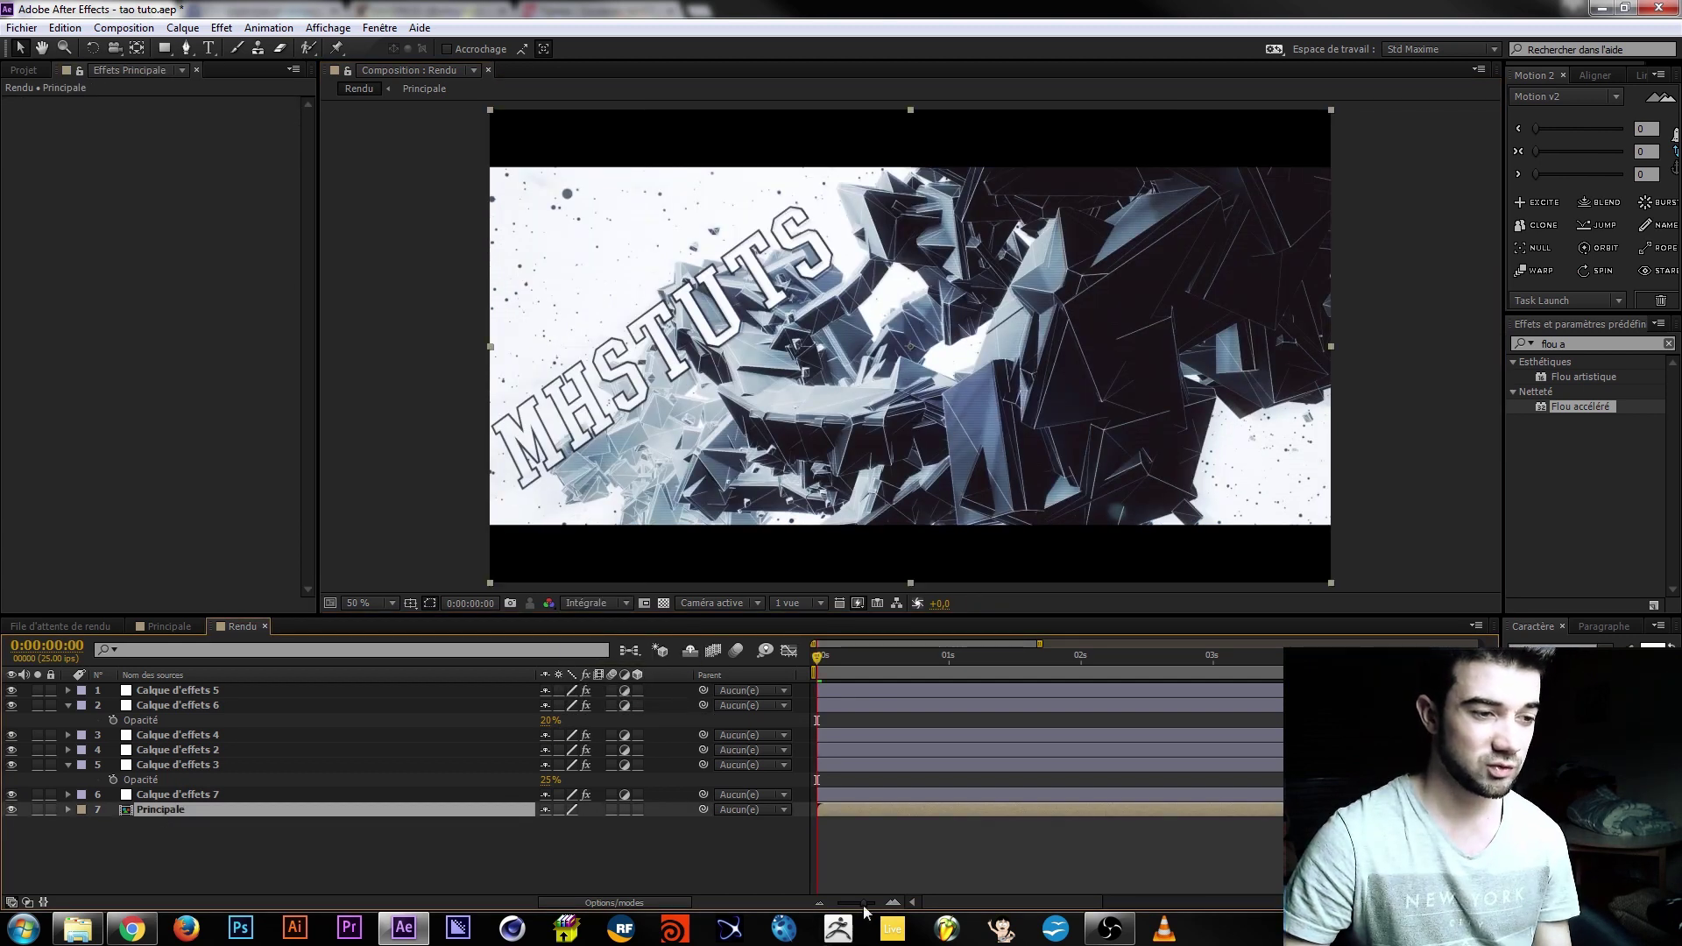
{"action": "left_click_drag", "start_coordinate": [864, 900], "coordinate": [829, 891]}
{"action": "left_click_drag", "start_coordinate": [855, 655], "coordinate": [968, 669]}
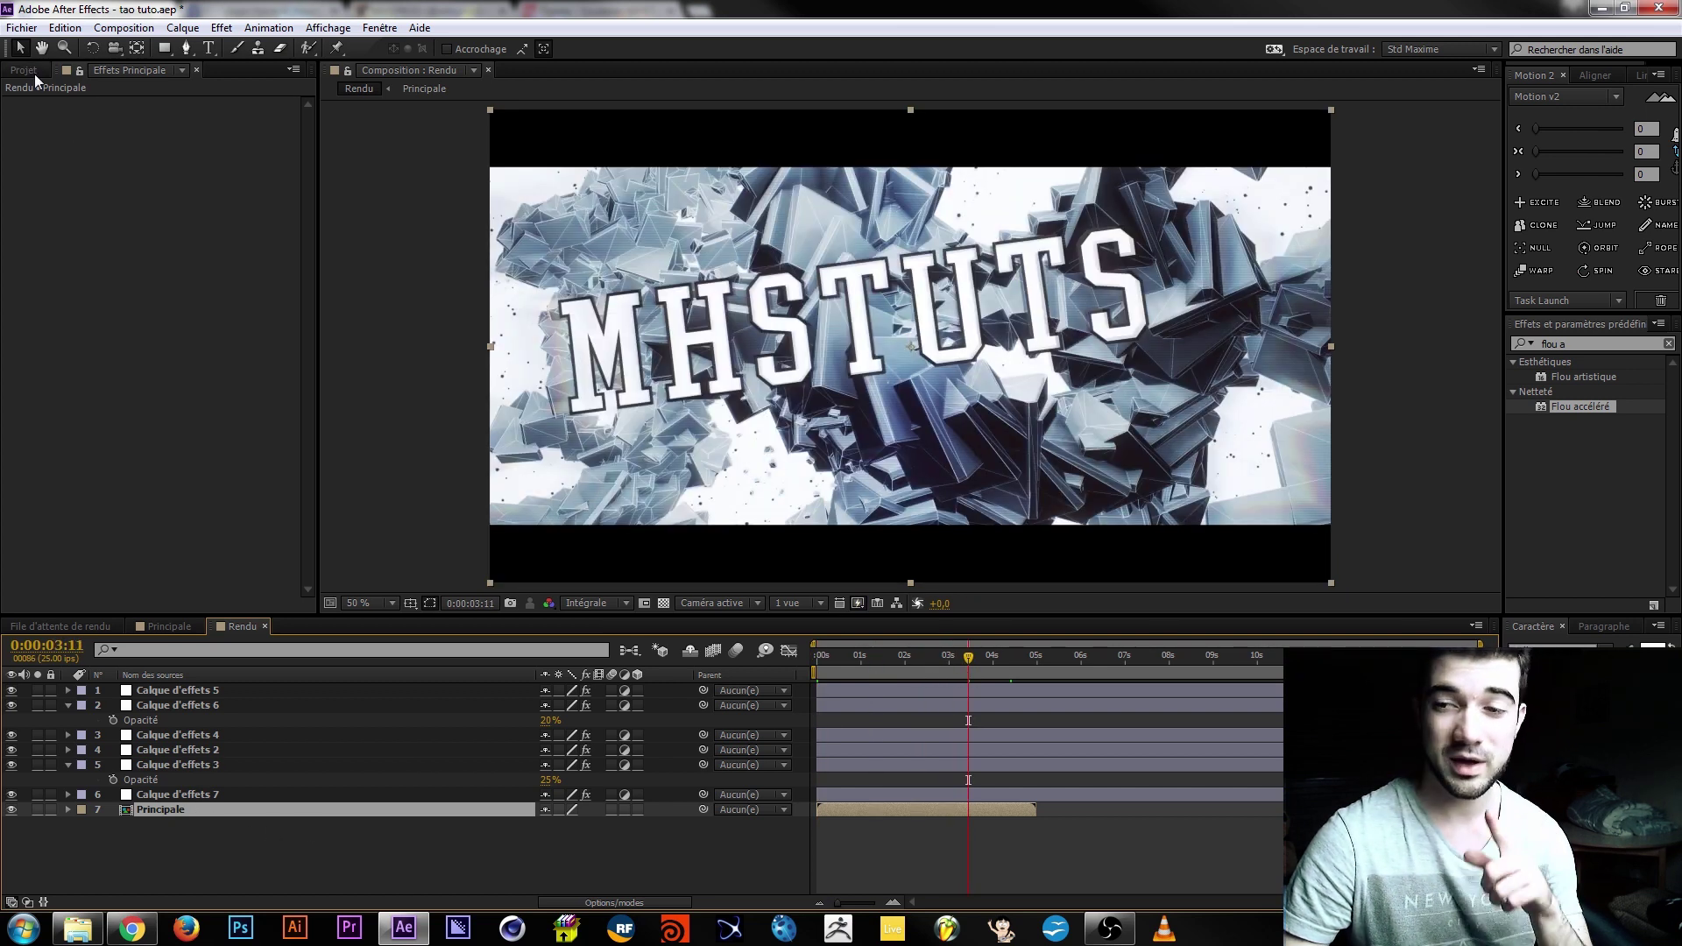
Duplicate the Principale composition in the project and rename the copy Secondaire.
{"action": "left_click", "coordinate": [35, 76]}
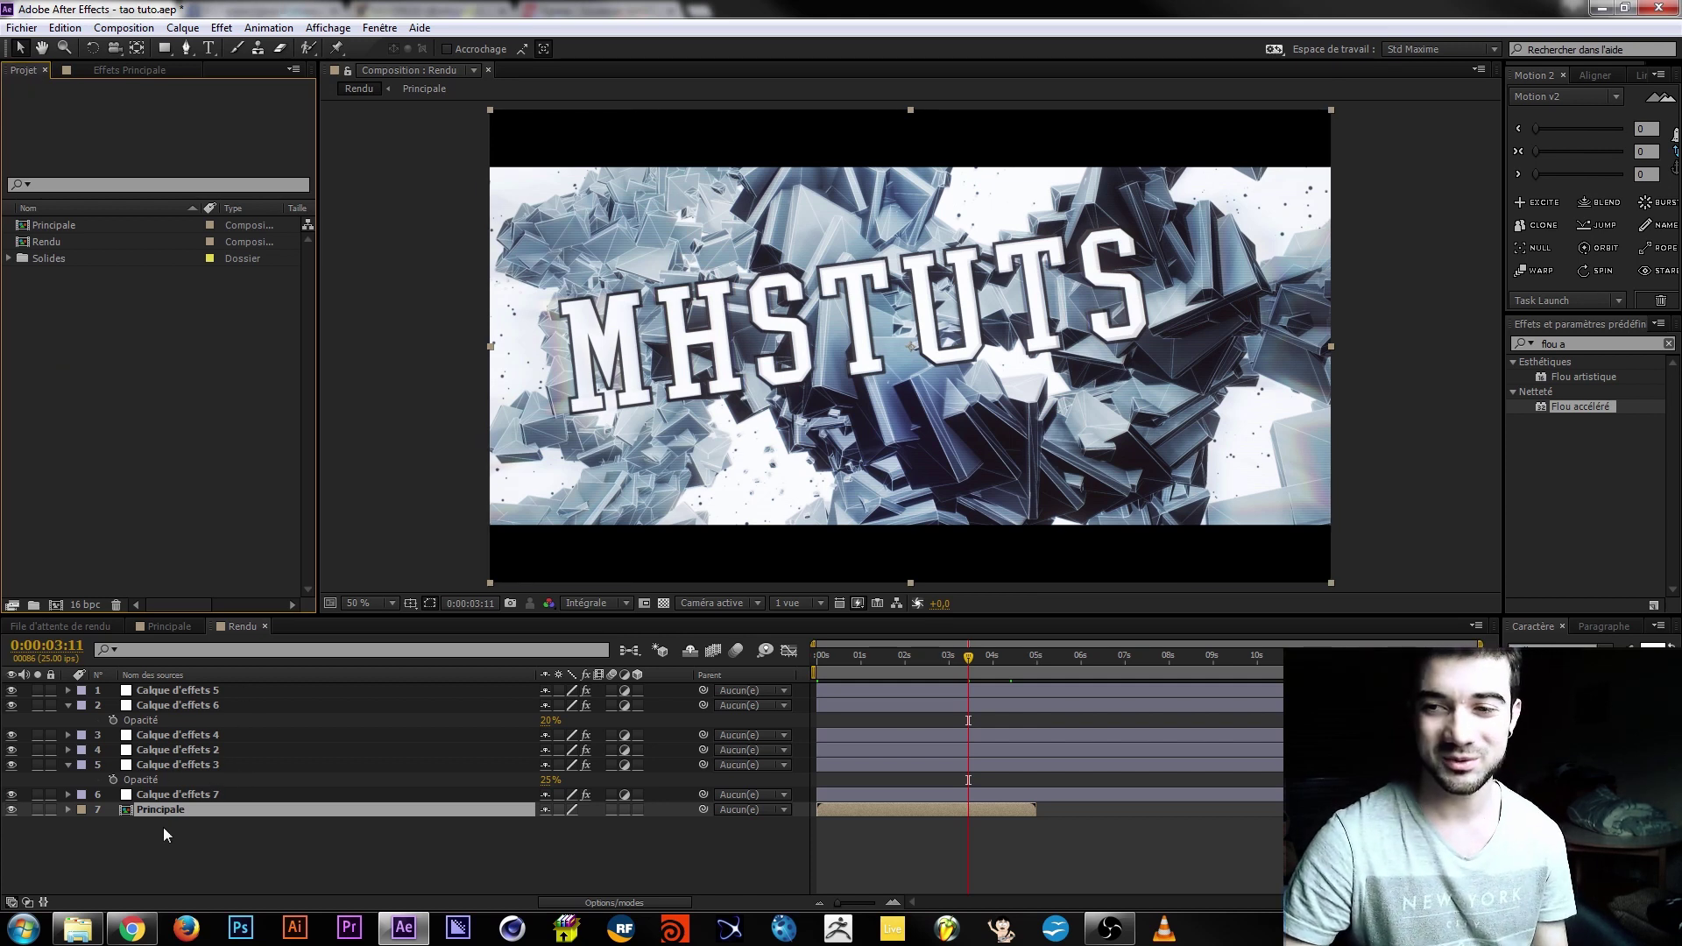
{"action": "left_click", "coordinate": [50, 228]}
{"action": "key", "text": "ctrl+d"}
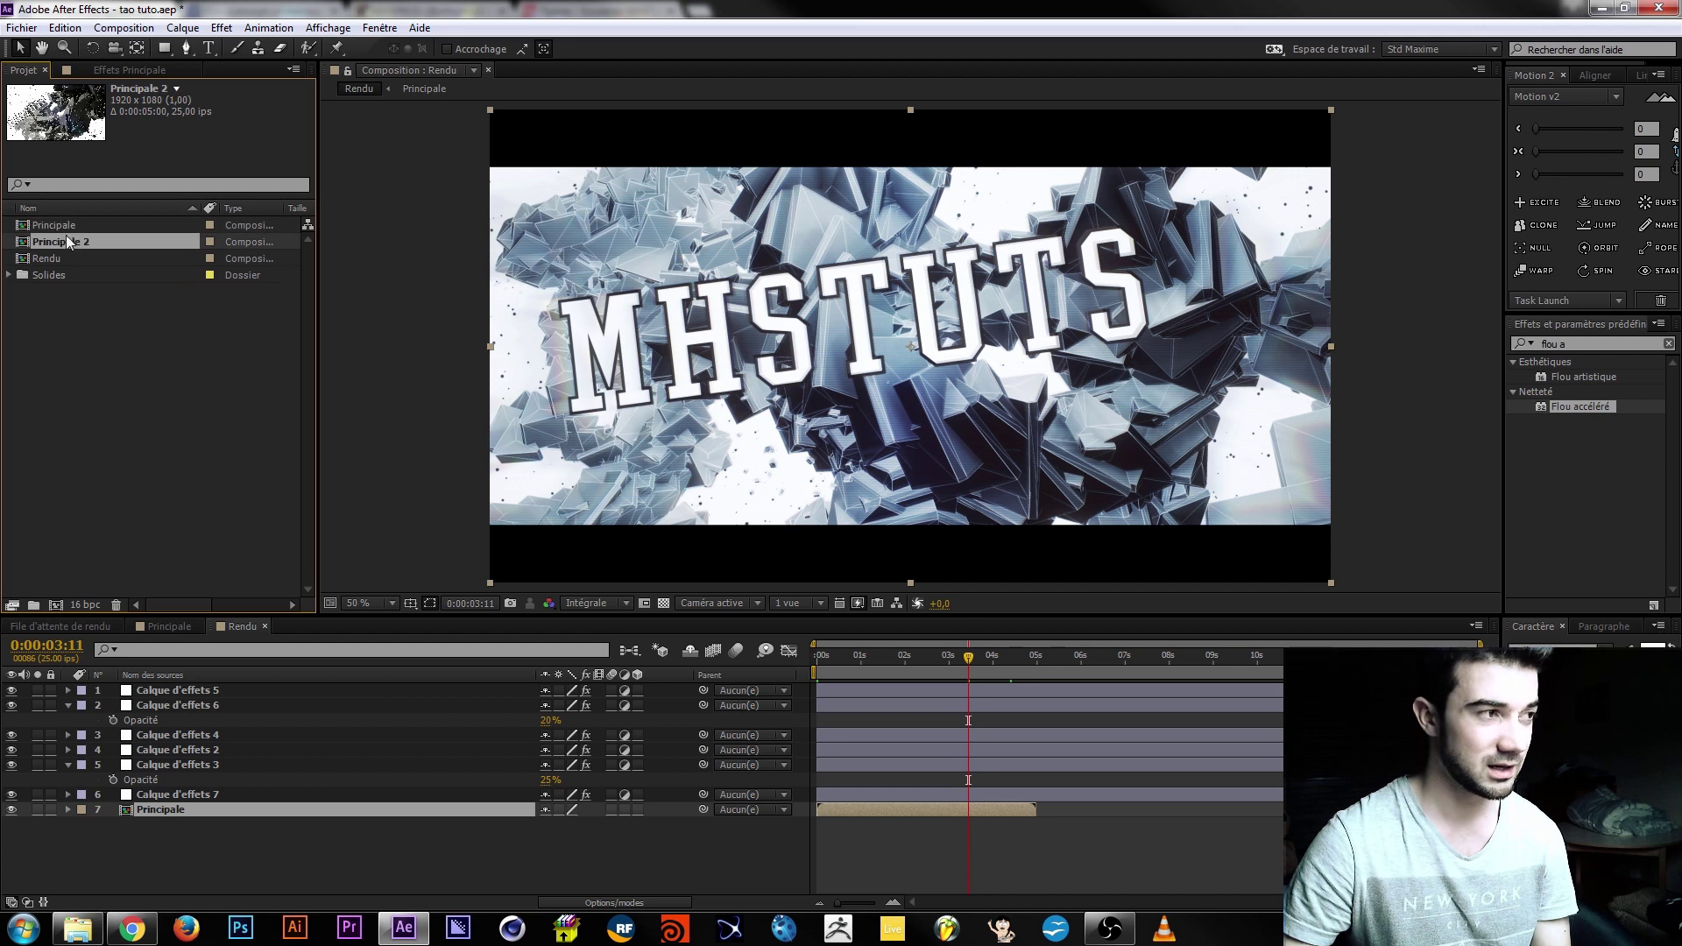
{"action": "key", "text": "Return"}
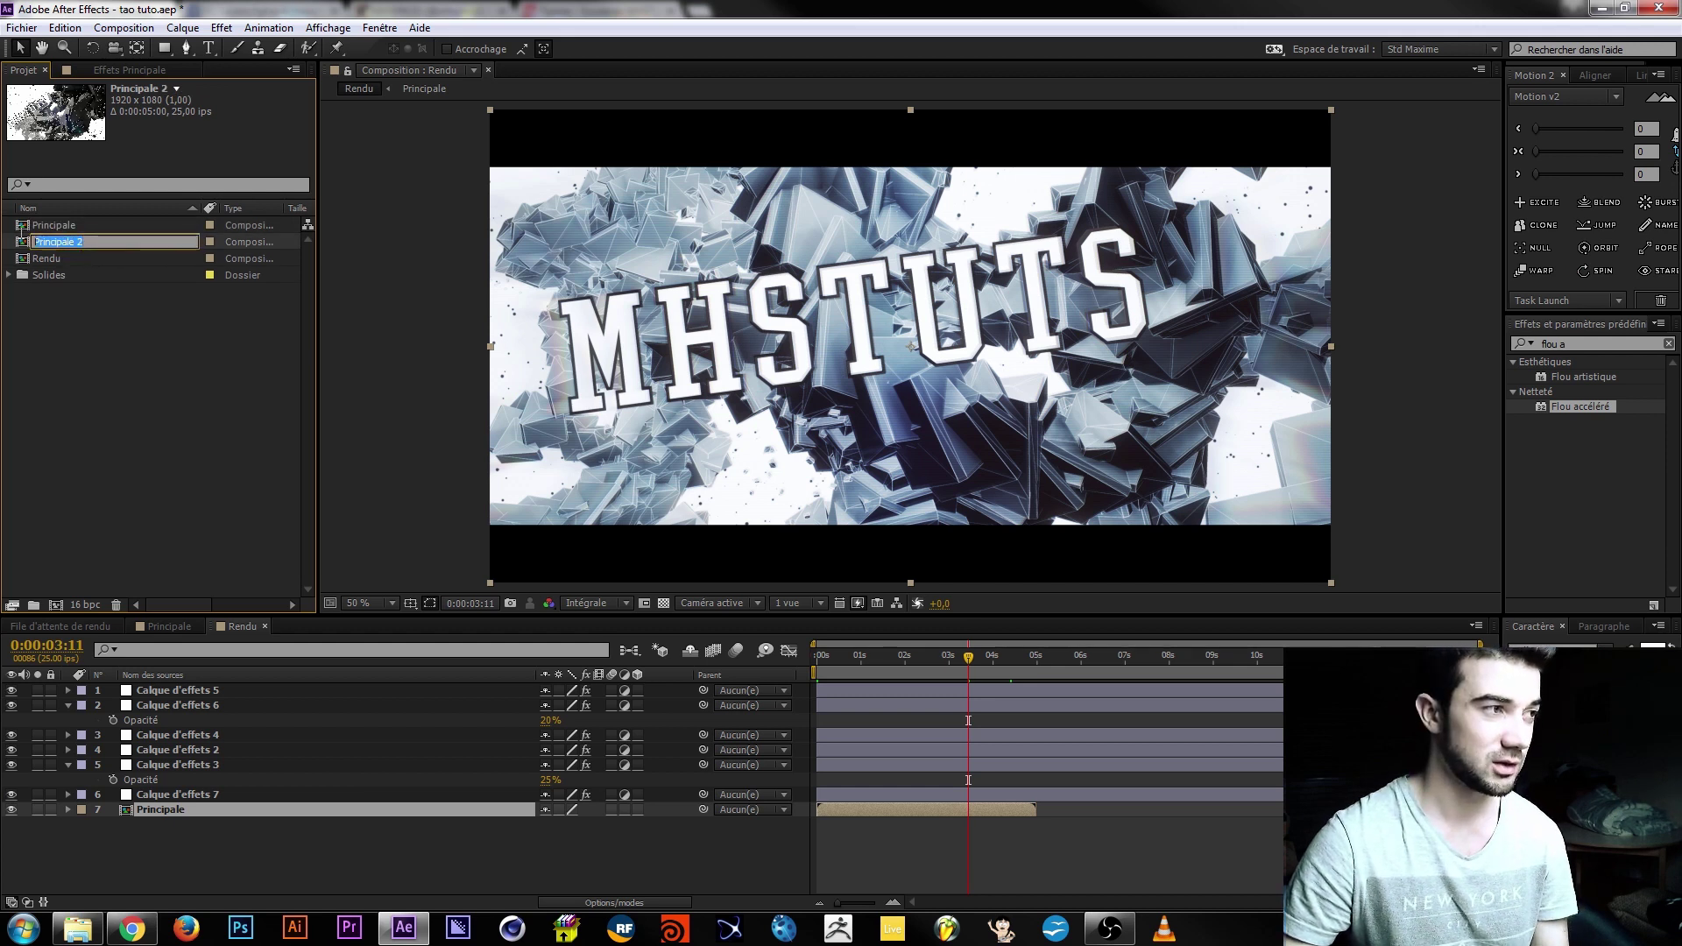
{"action": "type", "text": "Seco"}
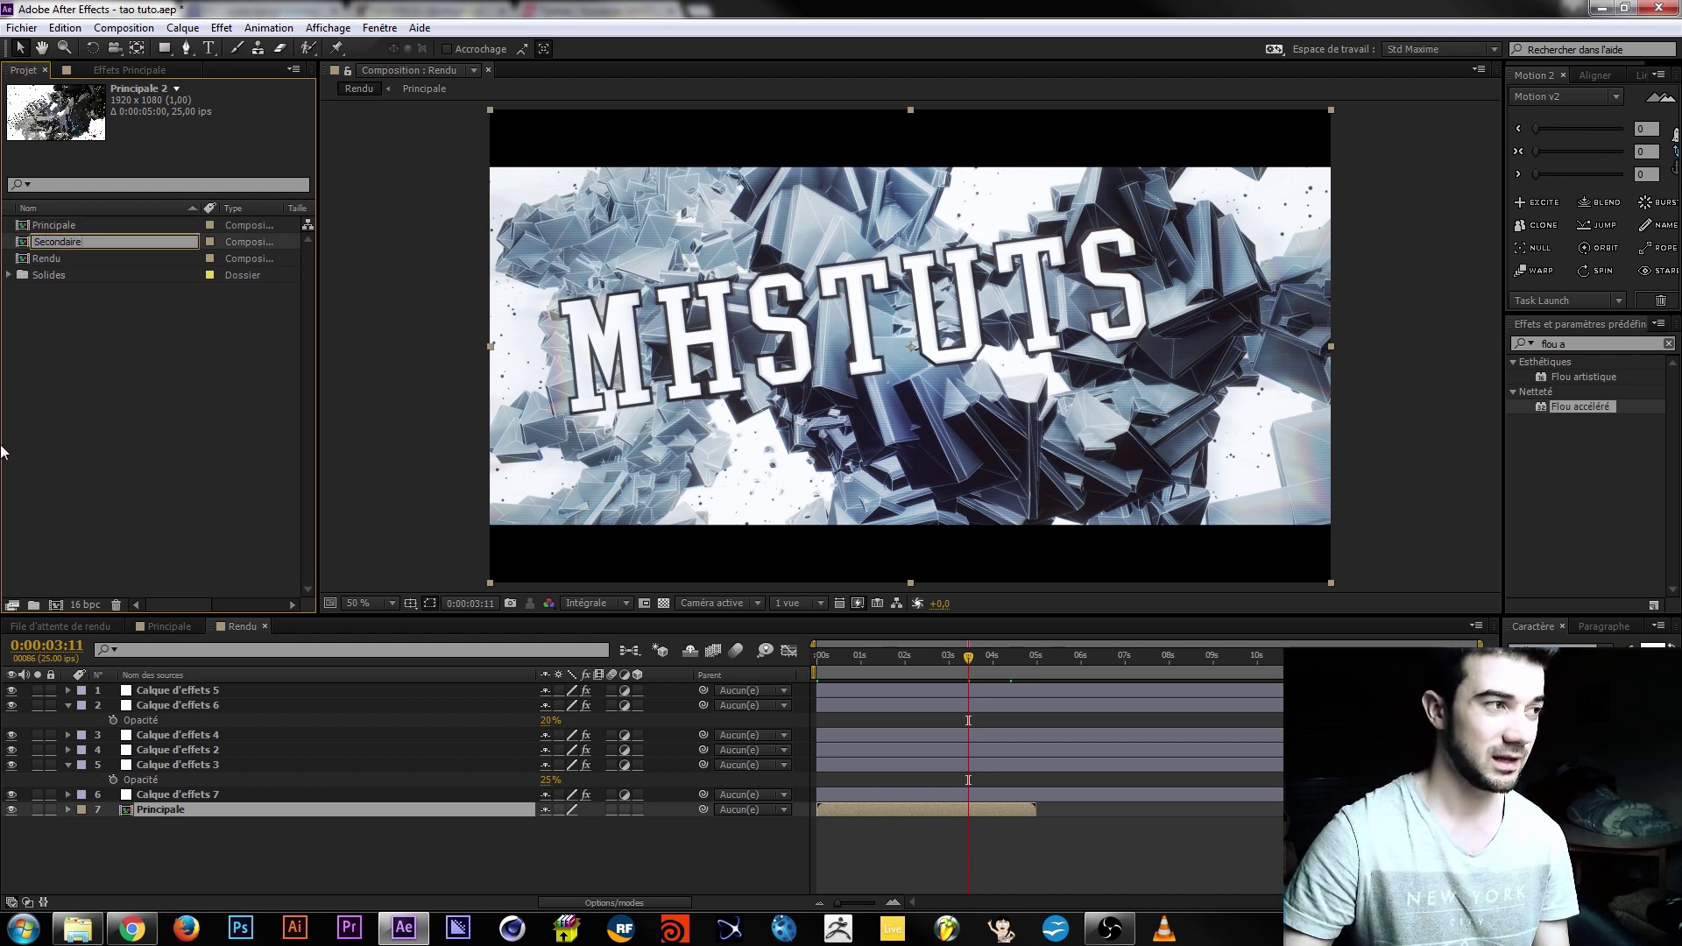
{"action": "type", "text": "ndaire"}
{"action": "left_click", "coordinate": [44, 384]}
Add Secondaire to the Rendu composition below Principale and shift it to start right where Principale ends.
{"action": "left_click_drag", "start_coordinate": [52, 254], "coordinate": [366, 829]}
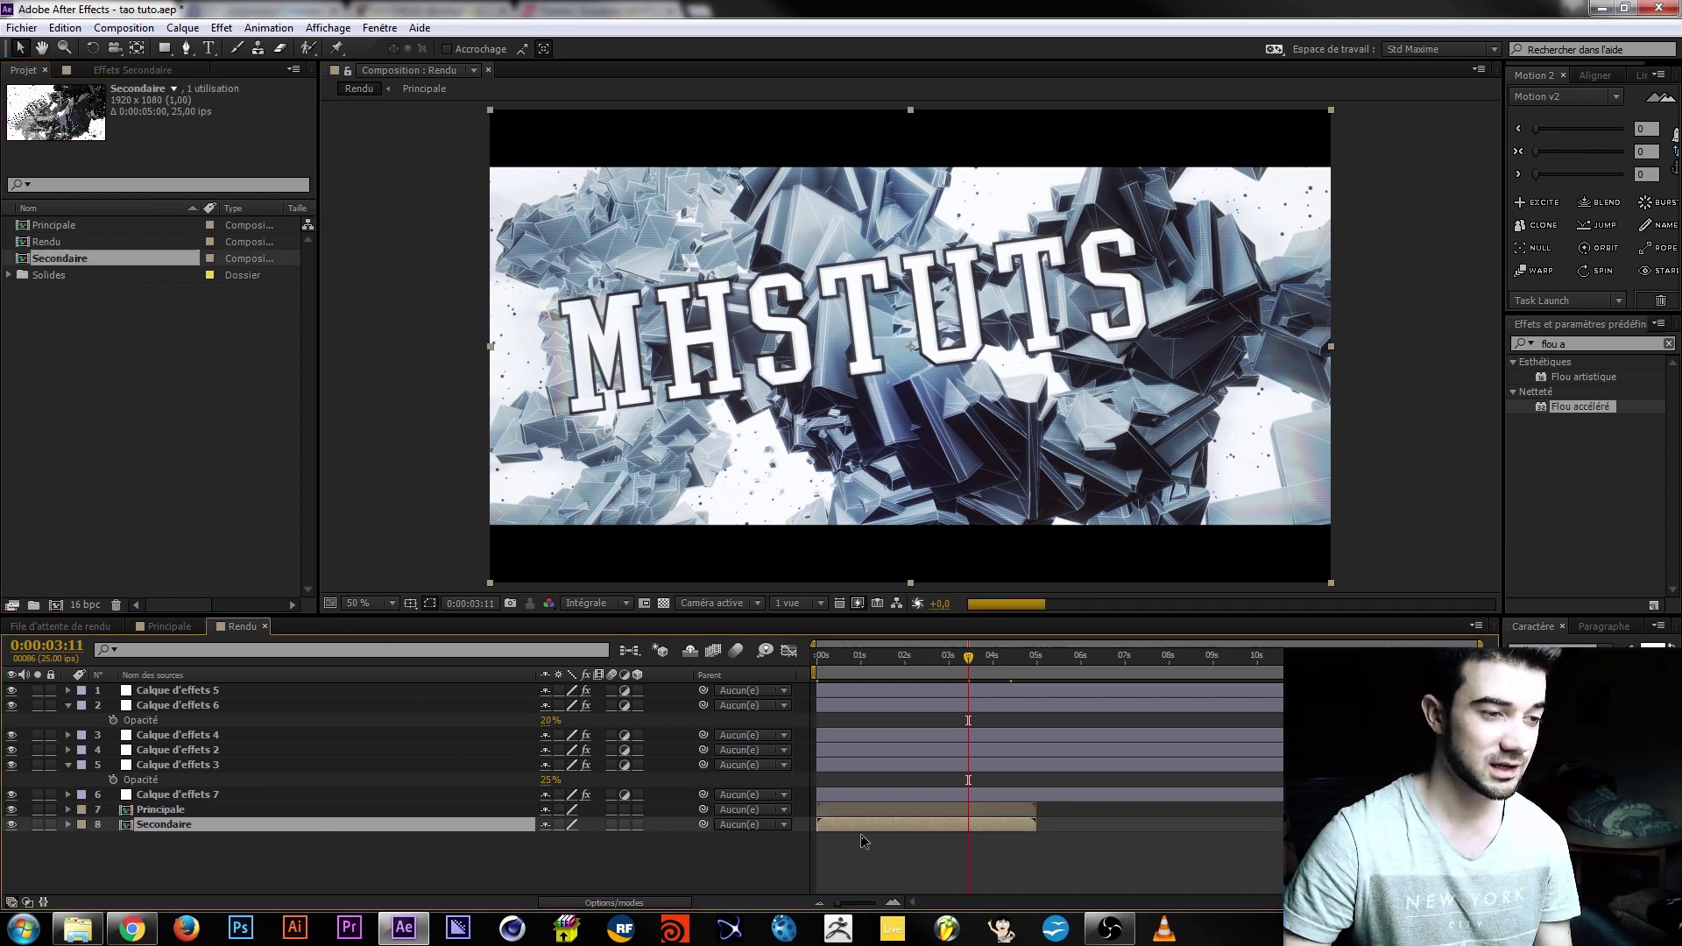
{"action": "left_click_drag", "start_coordinate": [861, 824], "coordinate": [1080, 823]}
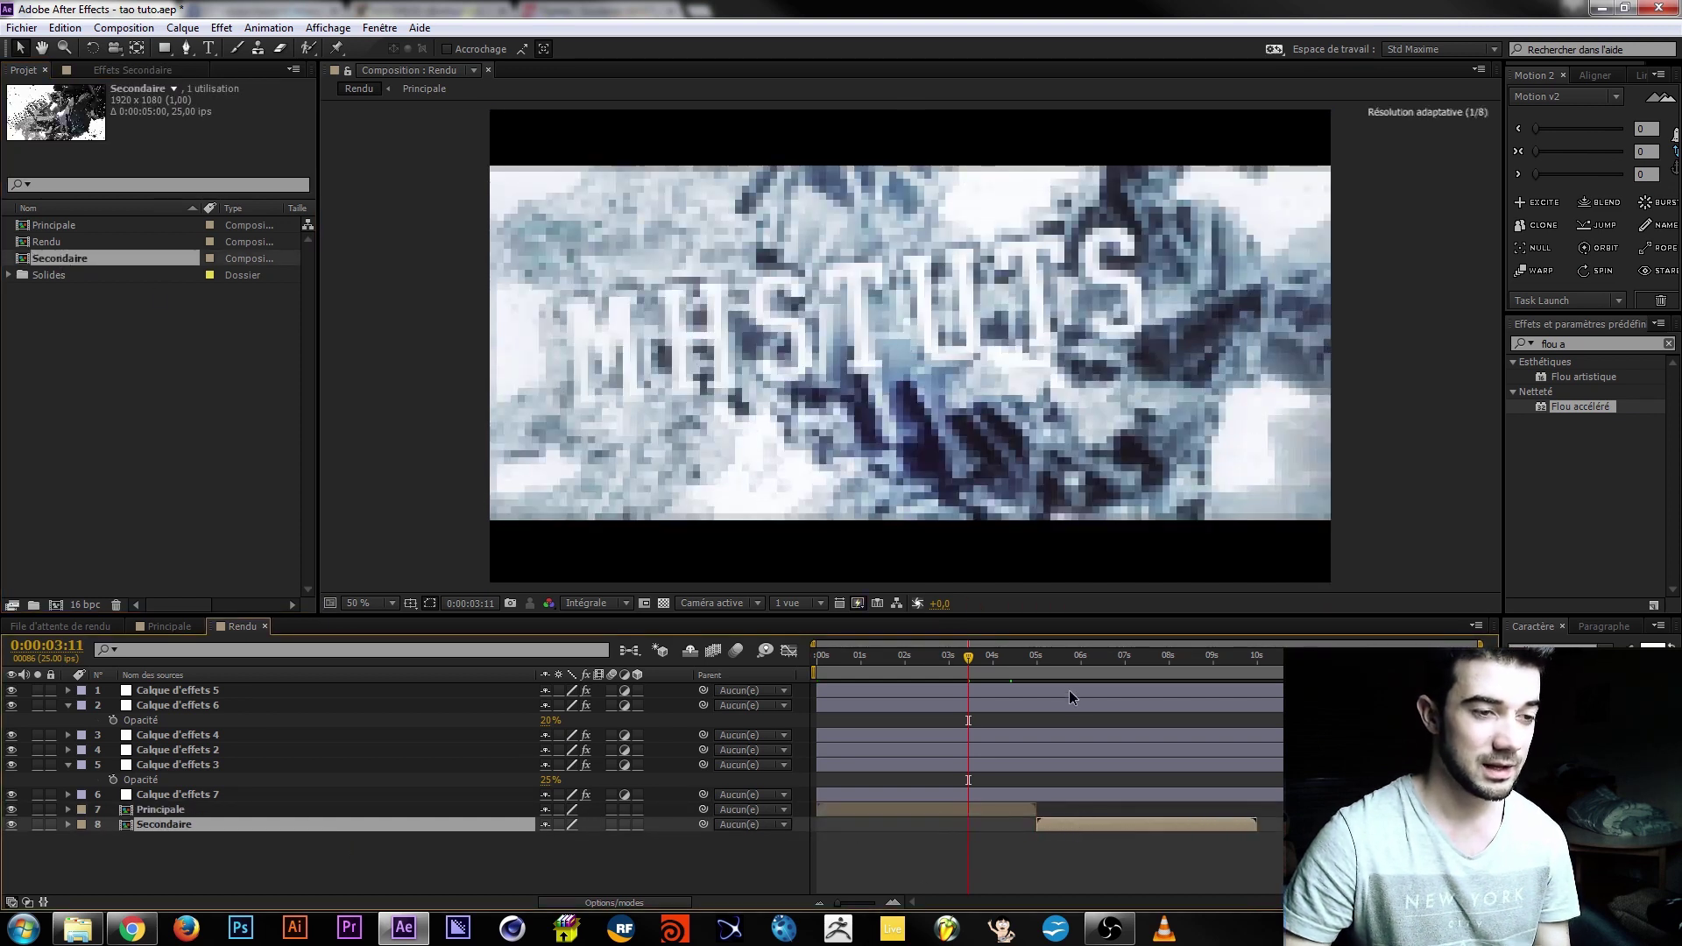
{"action": "left_click", "coordinate": [1080, 657]}
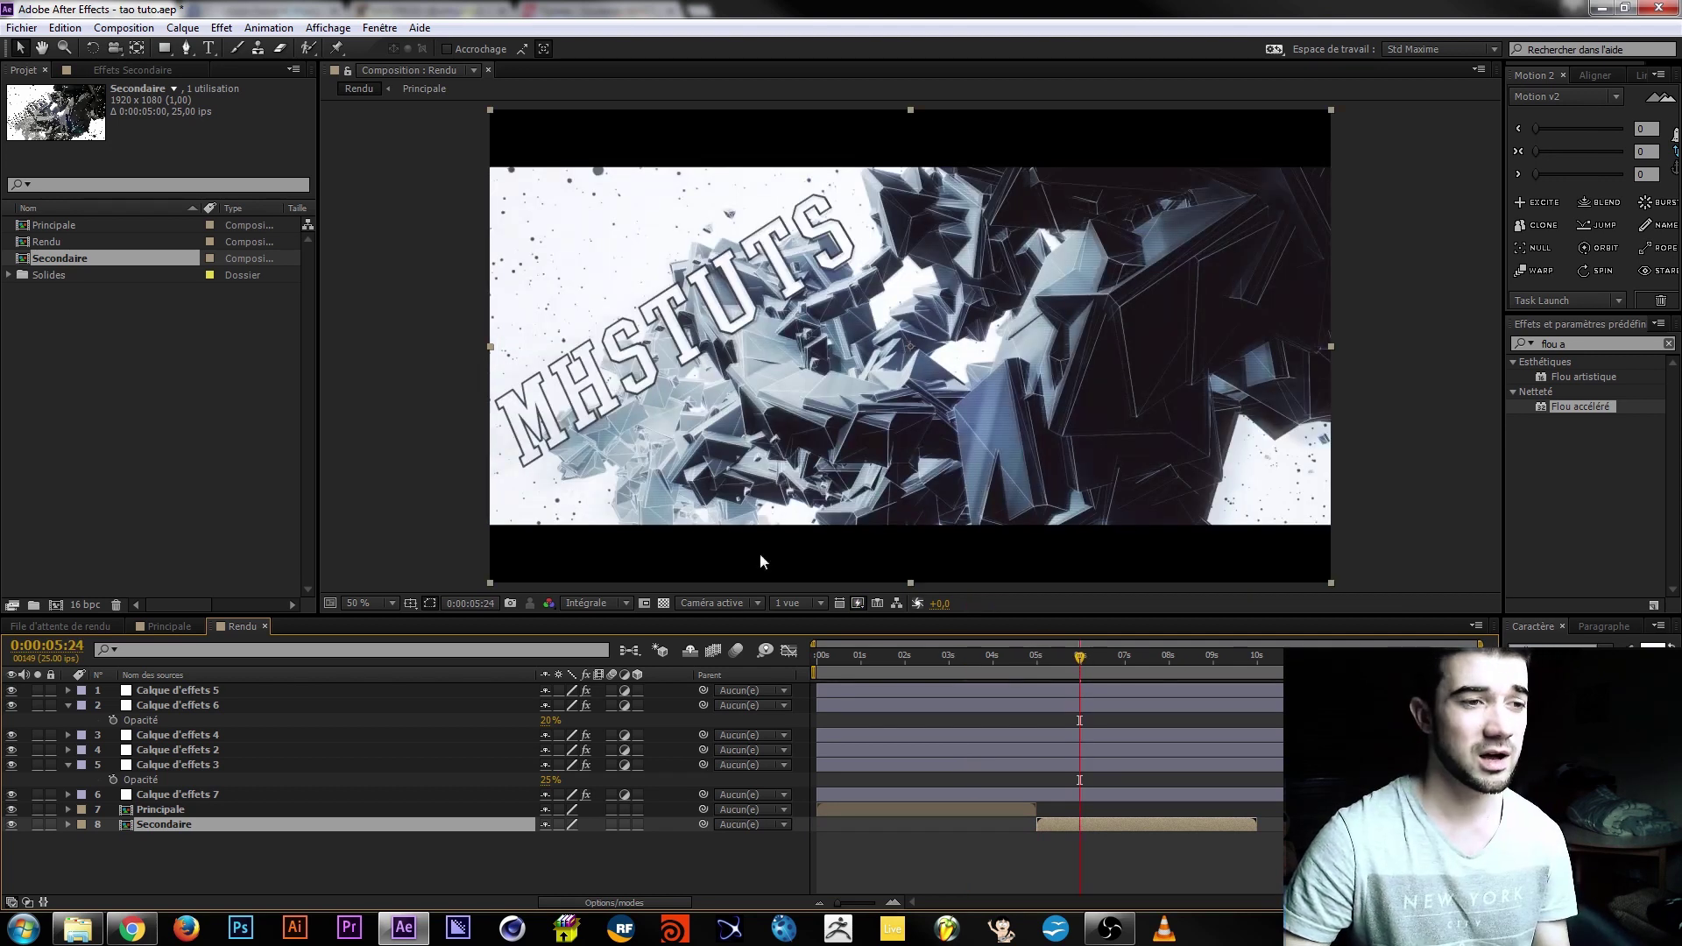
Open the Secondaire composition, show Caméra 1's keyframed properties and orbit the camera to a different view at the first frame.
{"action": "double_click", "coordinate": [175, 823]}
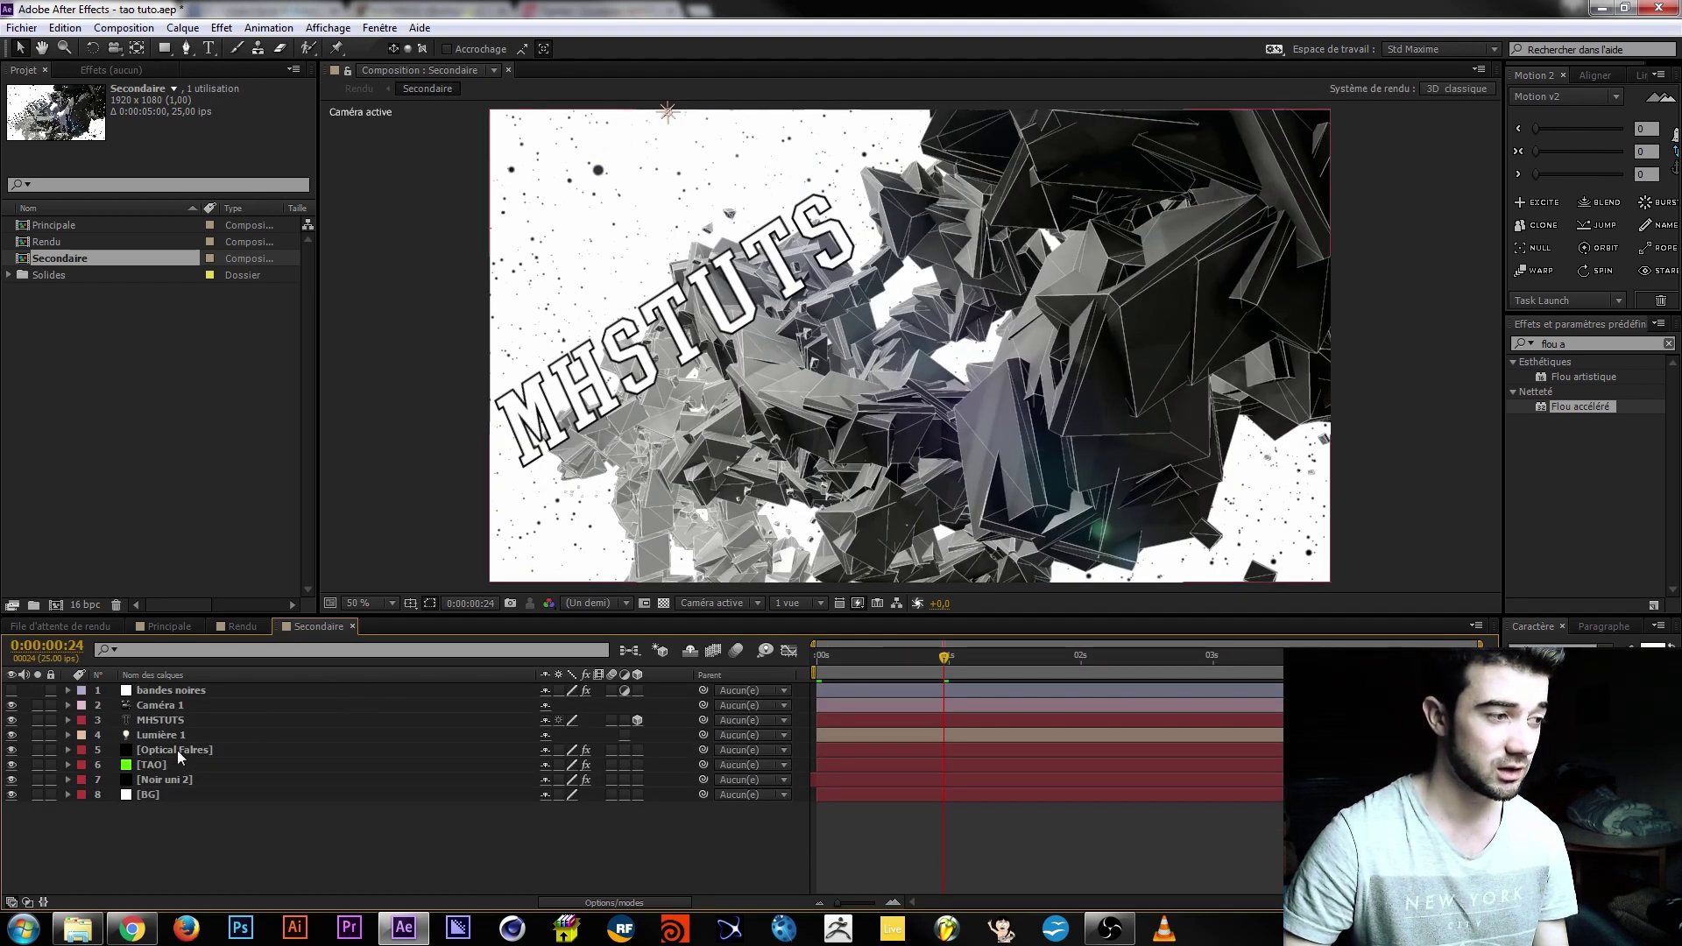
{"action": "left_click", "coordinate": [163, 706]}
{"action": "key", "text": "u"}
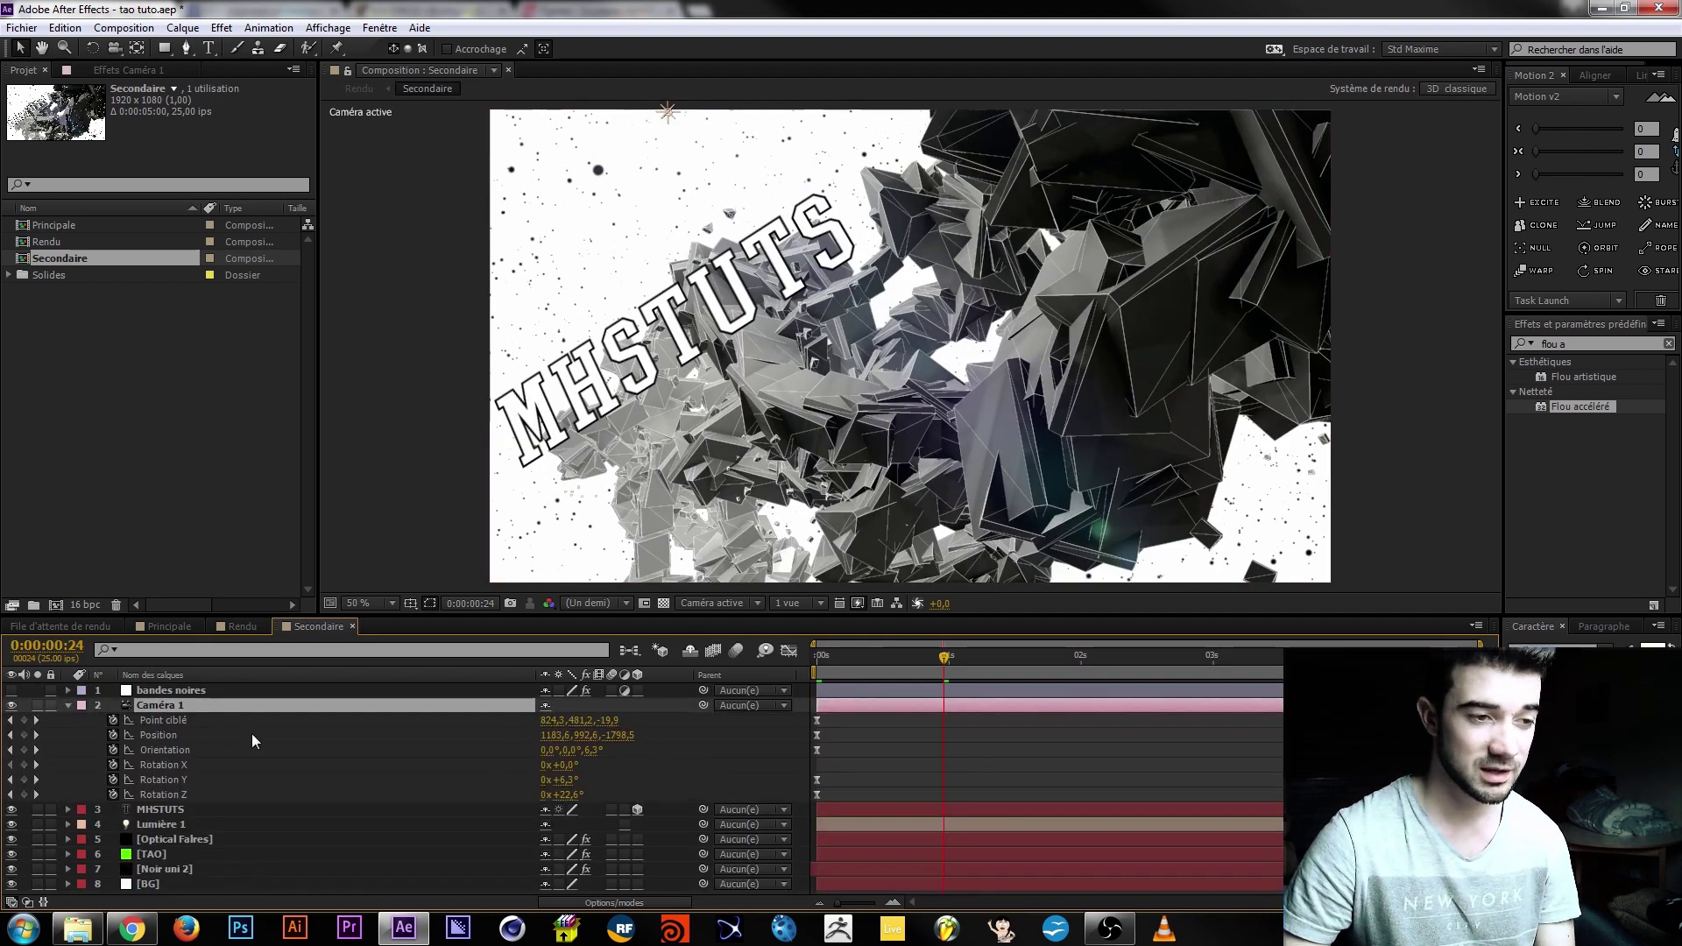
{"action": "left_click_drag", "start_coordinate": [876, 671], "coordinate": [740, 662]}
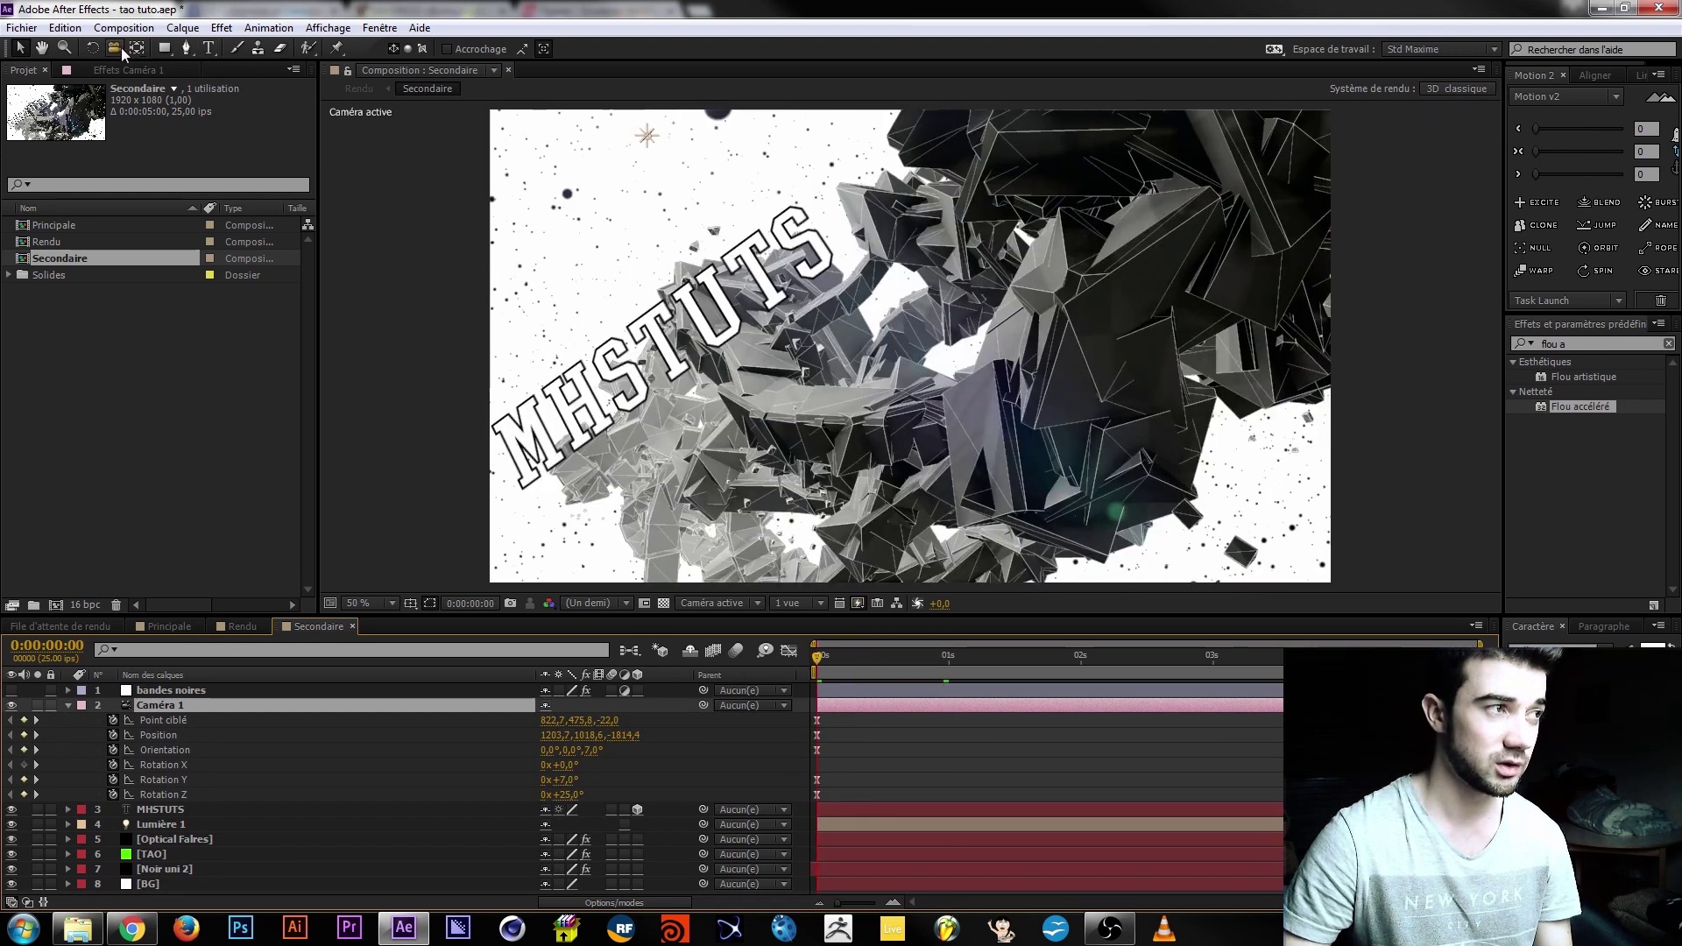
{"action": "left_click", "coordinate": [117, 49]}
{"action": "left_click_drag", "start_coordinate": [671, 379], "coordinate": [714, 391]}
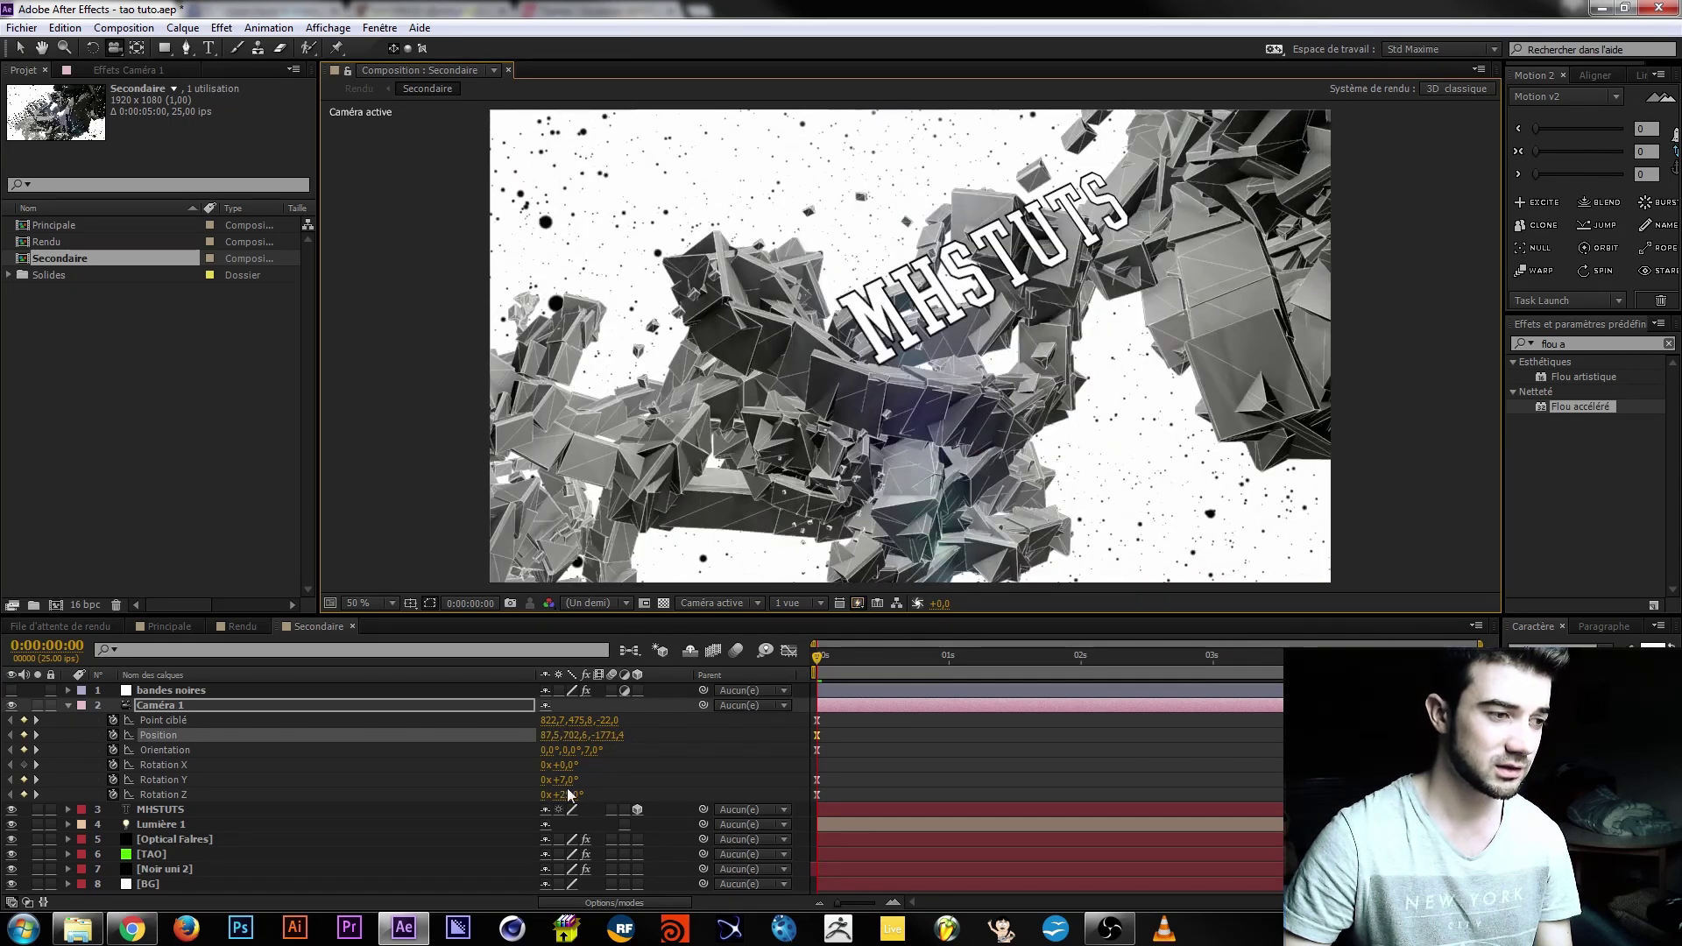
Set Caméra 1's first-frame X, Y and Z rotations to -7°, -2° and -13° and its Z orientation to 12°, and reframe the title.
{"action": "left_click_drag", "start_coordinate": [566, 796], "coordinate": [468, 775]}
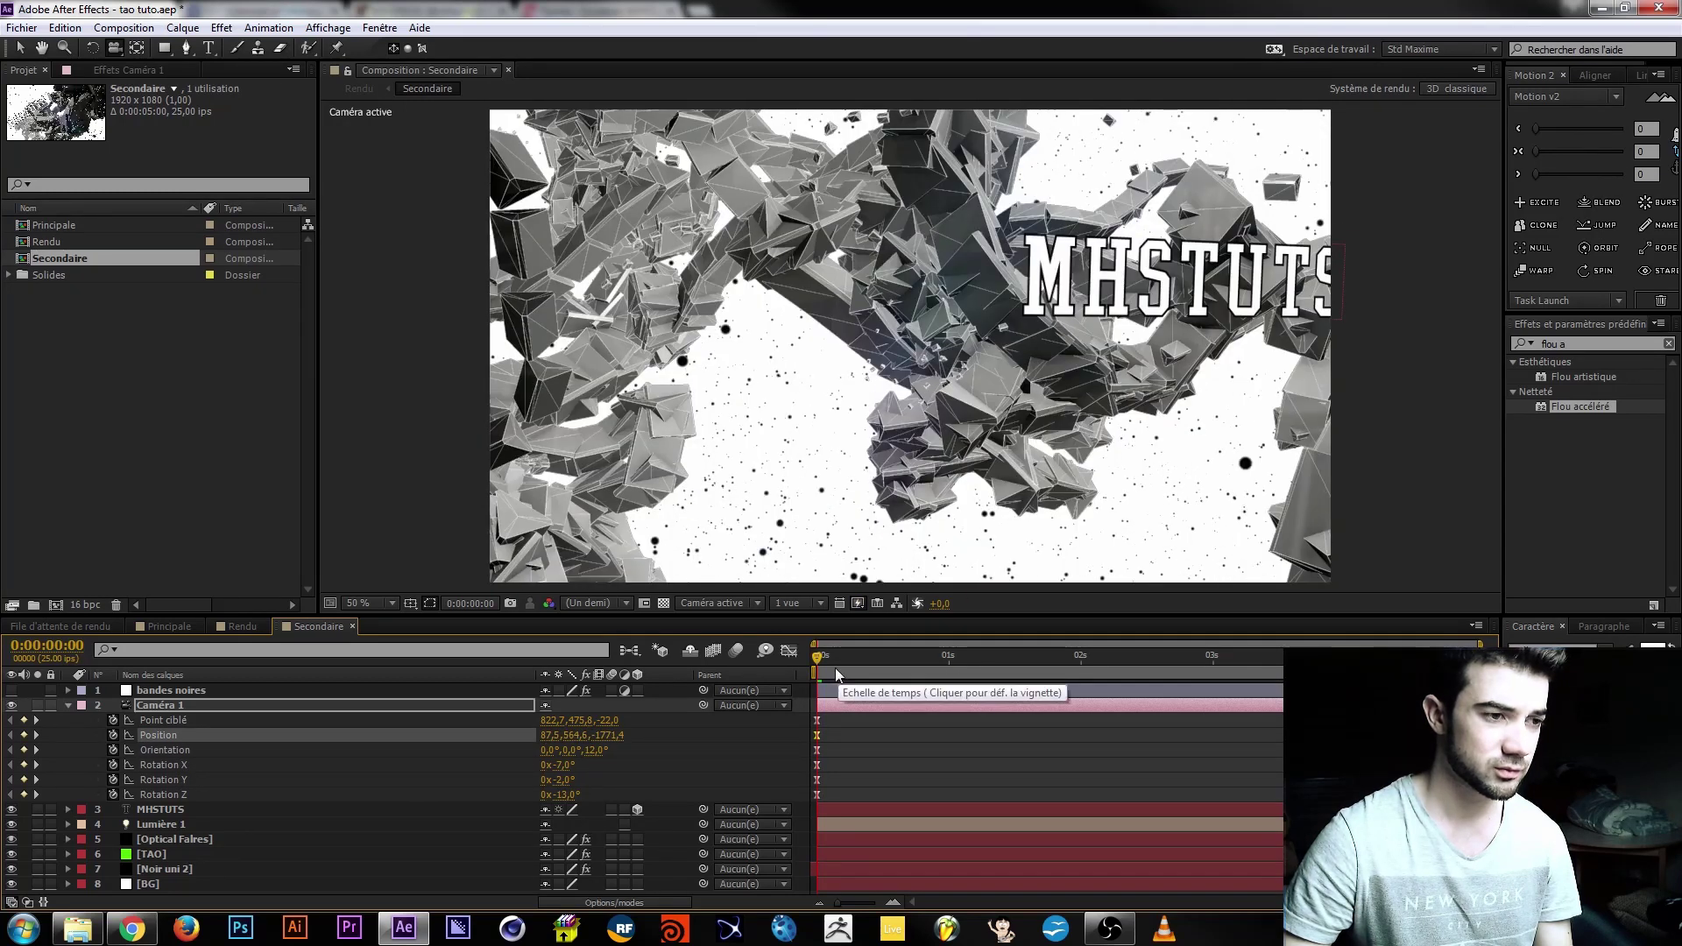
{"action": "left_click_drag", "start_coordinate": [848, 655], "coordinate": [607, 651]}
{"action": "left_click_drag", "start_coordinate": [1168, 284], "coordinate": [964, 230]}
At 0:00:04:24, move Caméra 1 to about 839, 546,2, -1607,1 and set its Z rotation to 2°.
{"action": "left_click_drag", "start_coordinate": [821, 657], "coordinate": [1489, 661]}
{"action": "left_click_drag", "start_coordinate": [1055, 369], "coordinate": [1057, 393]}
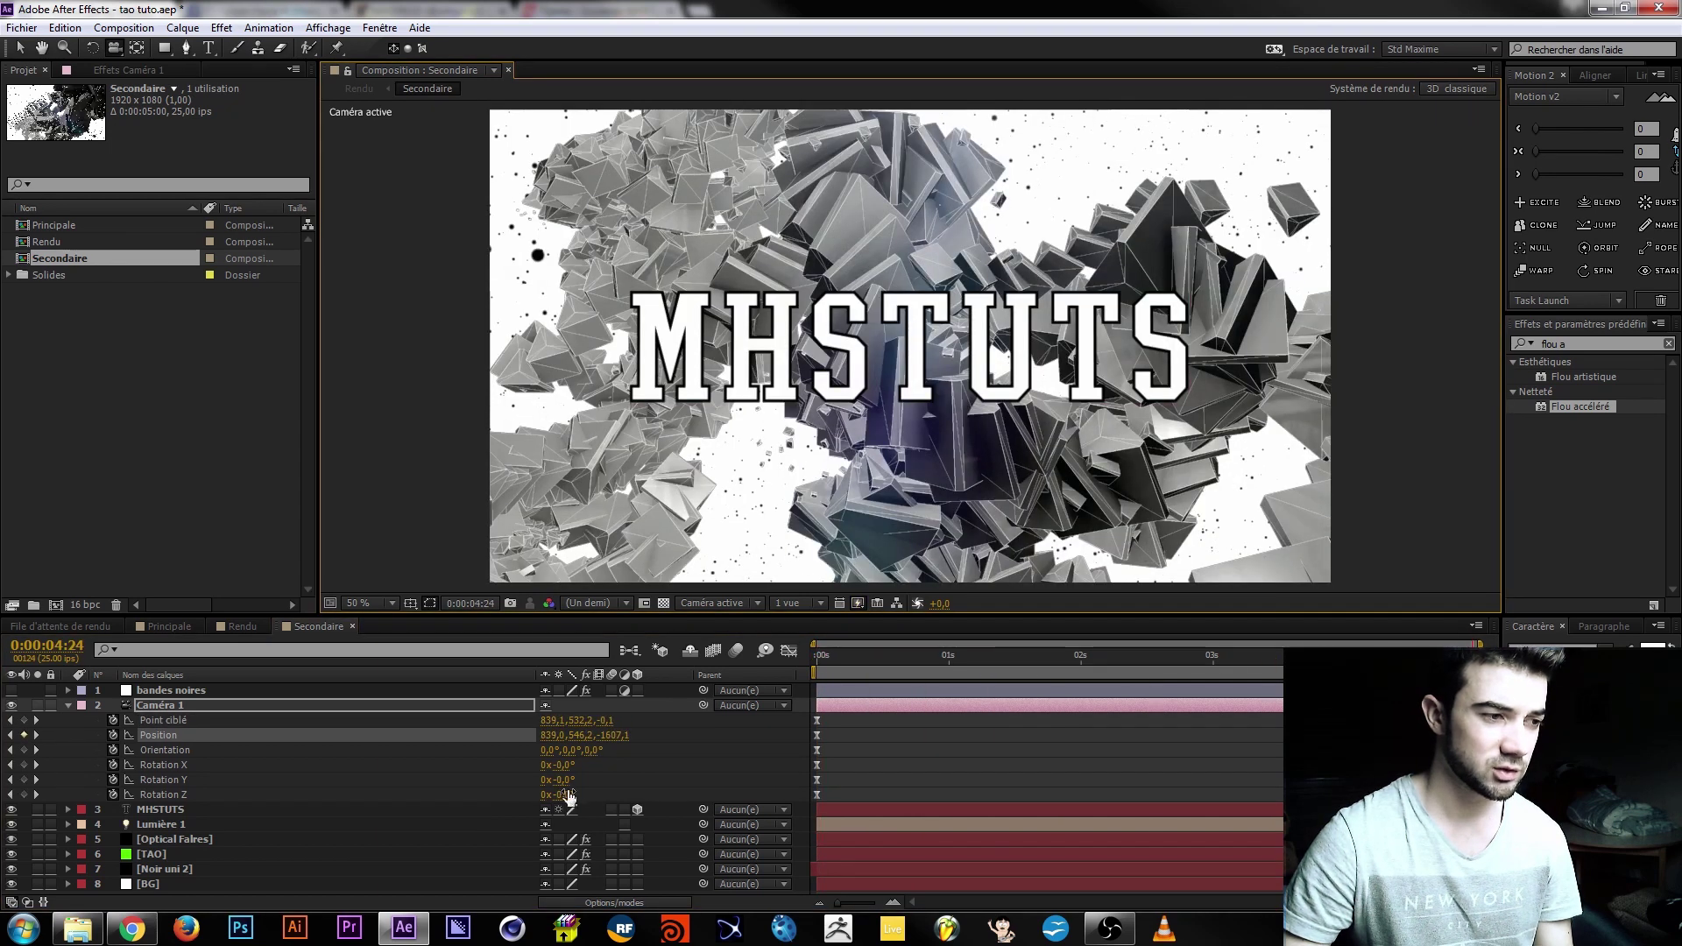
{"action": "left_click_drag", "start_coordinate": [569, 795], "coordinate": [588, 795]}
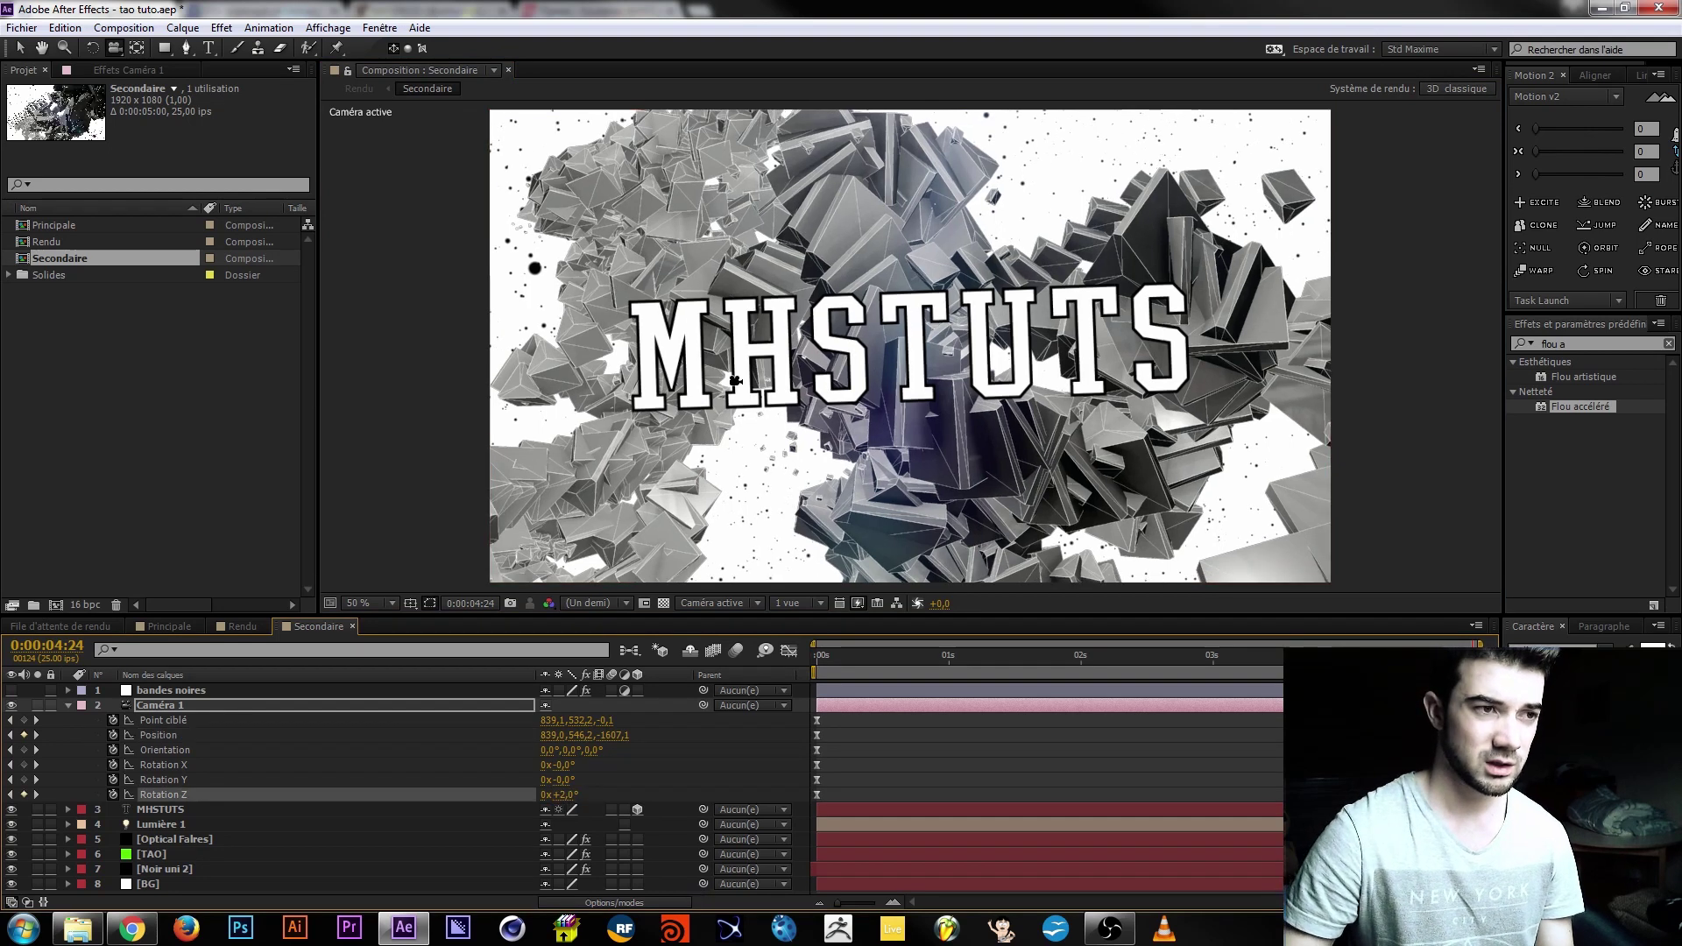
Replace the MHSTUTS title text in Secondaire with VOUS SALUE and check it at 0:00:04:24.
{"action": "left_click", "coordinate": [208, 47]}
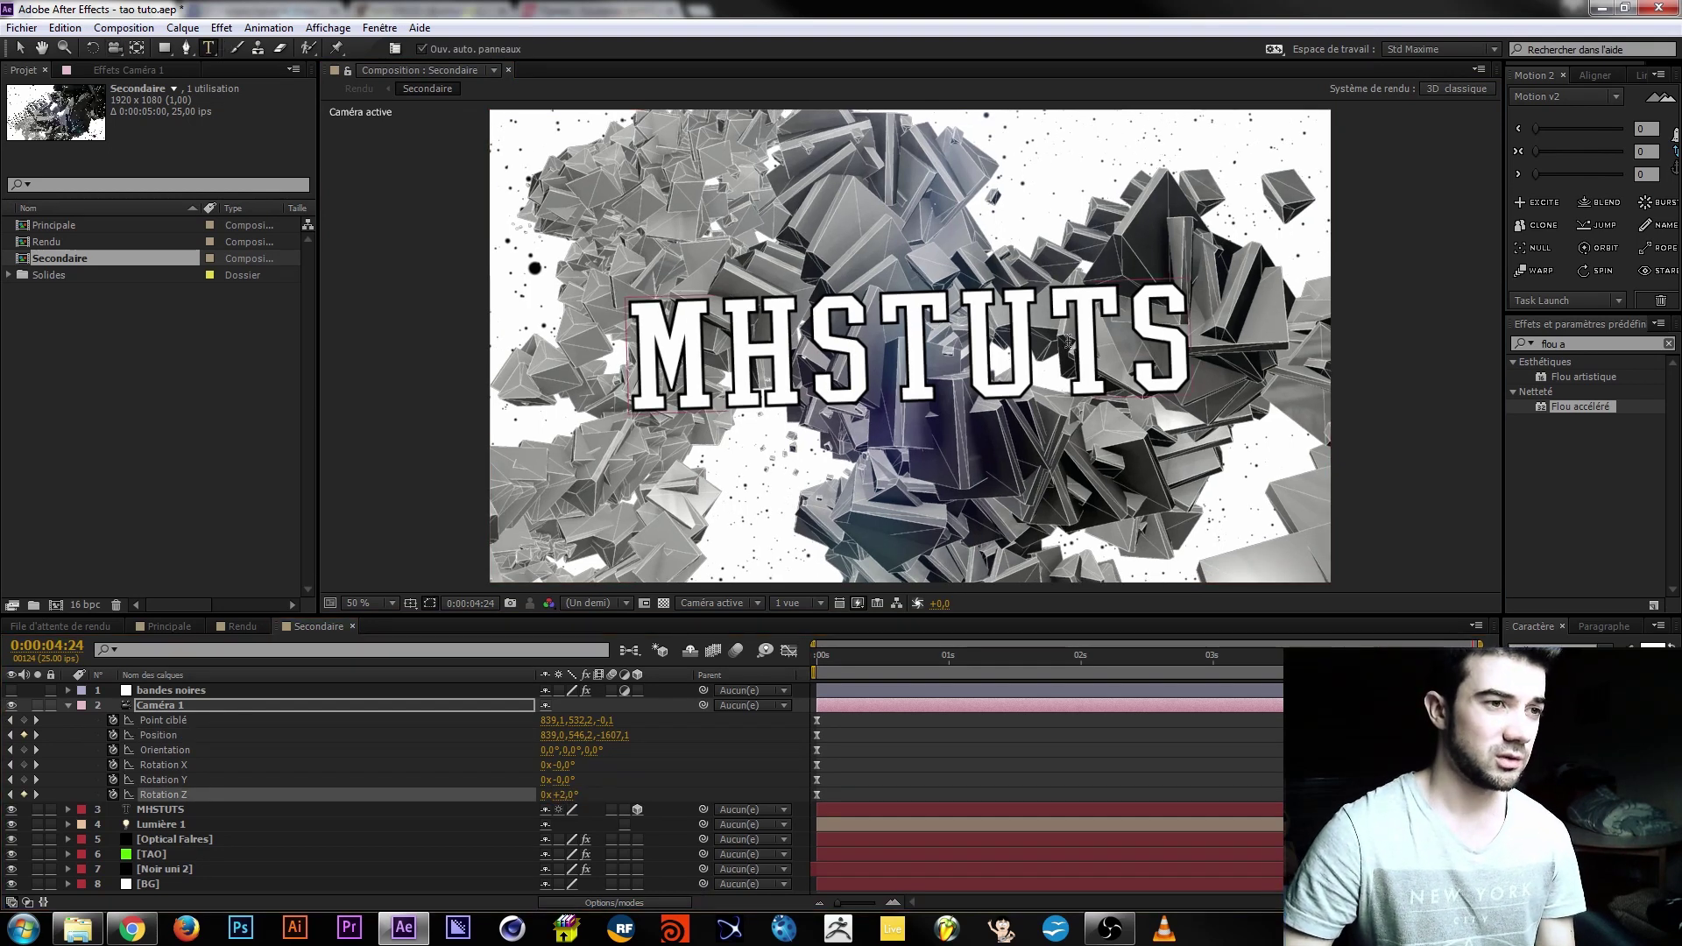
{"action": "double_click", "coordinate": [1179, 328]}
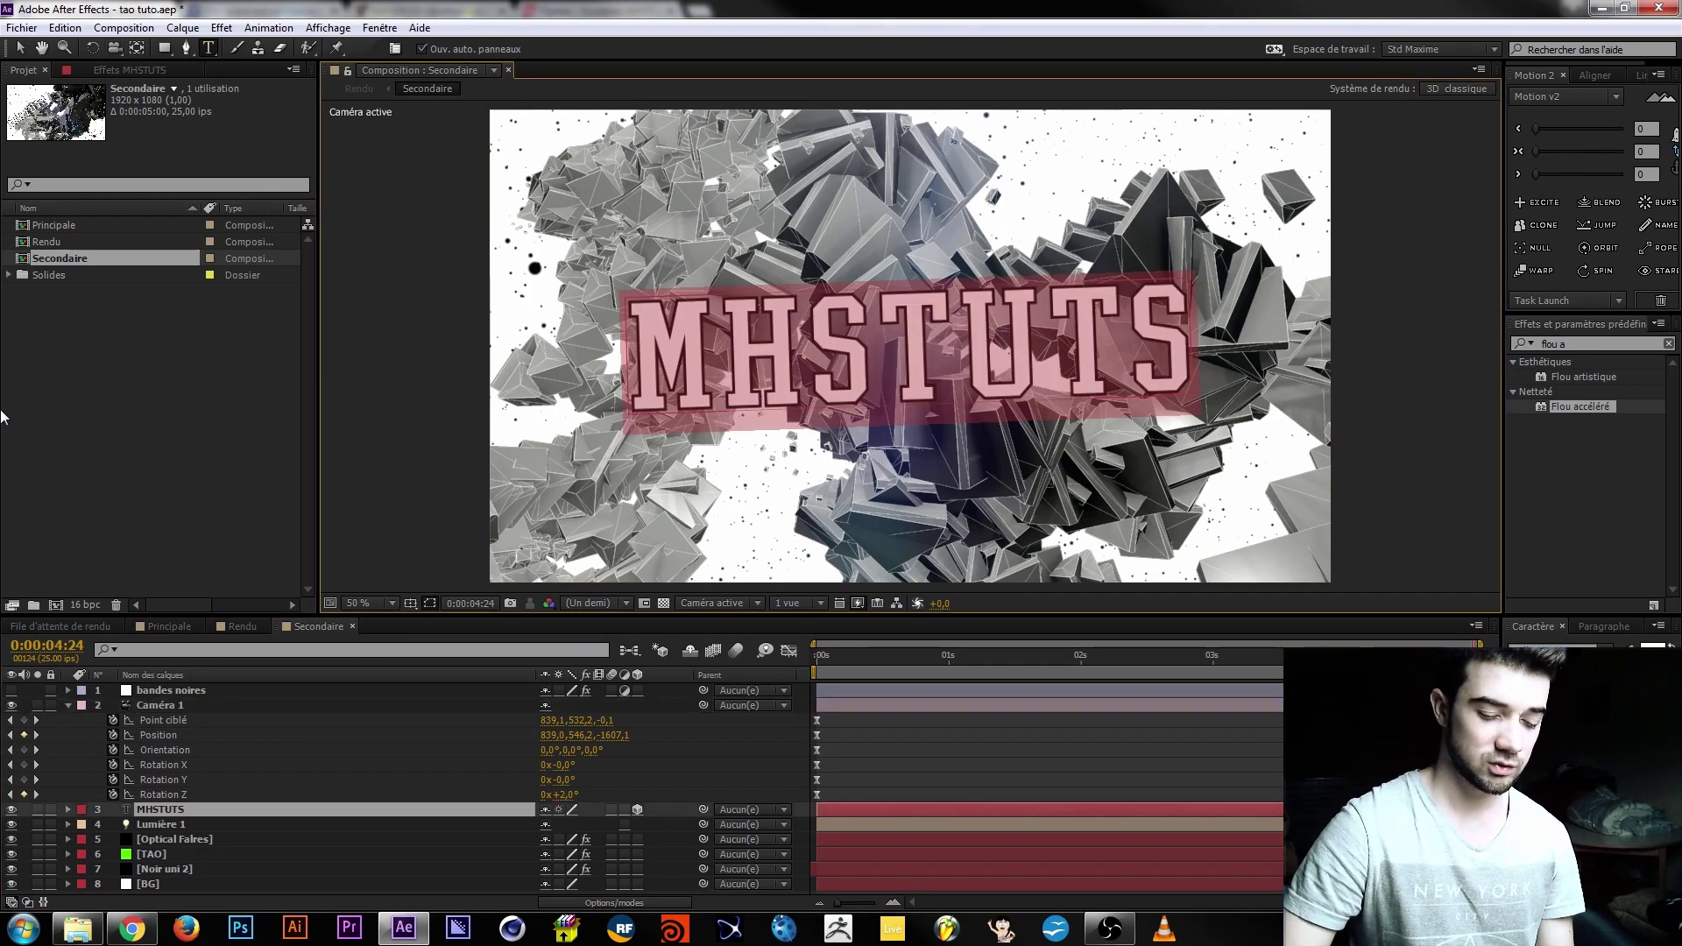
{"action": "type", "text": "VOUS SALUE"}
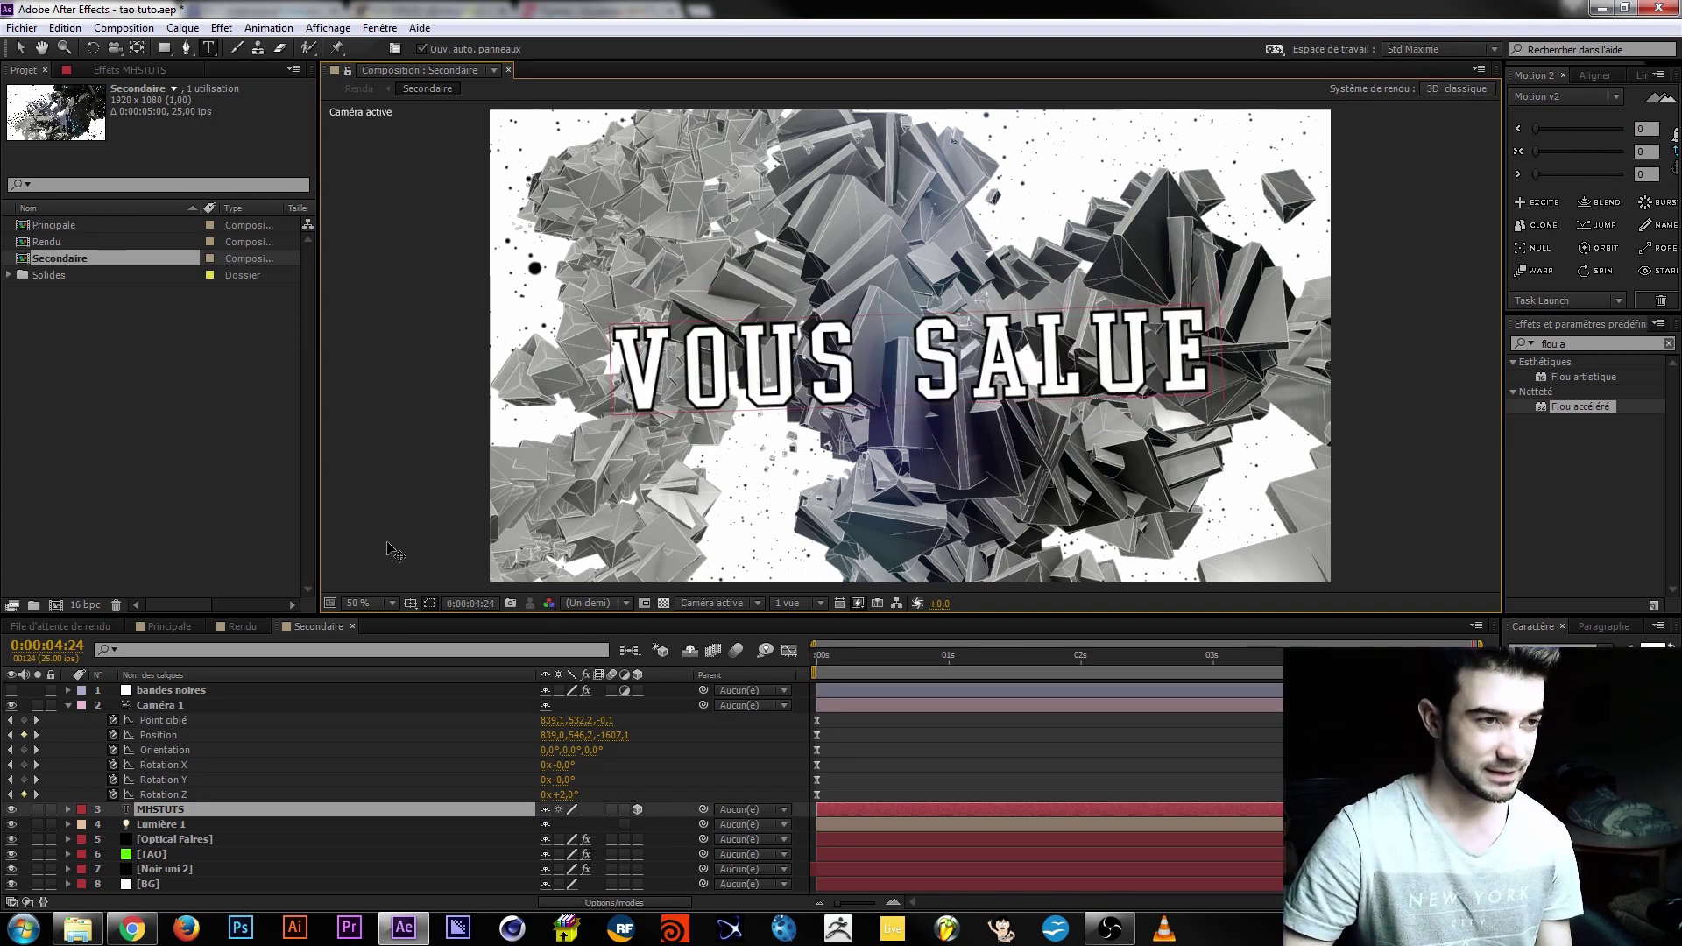
{"action": "left_click", "coordinate": [18, 48]}
{"action": "left_click", "coordinate": [415, 565]}
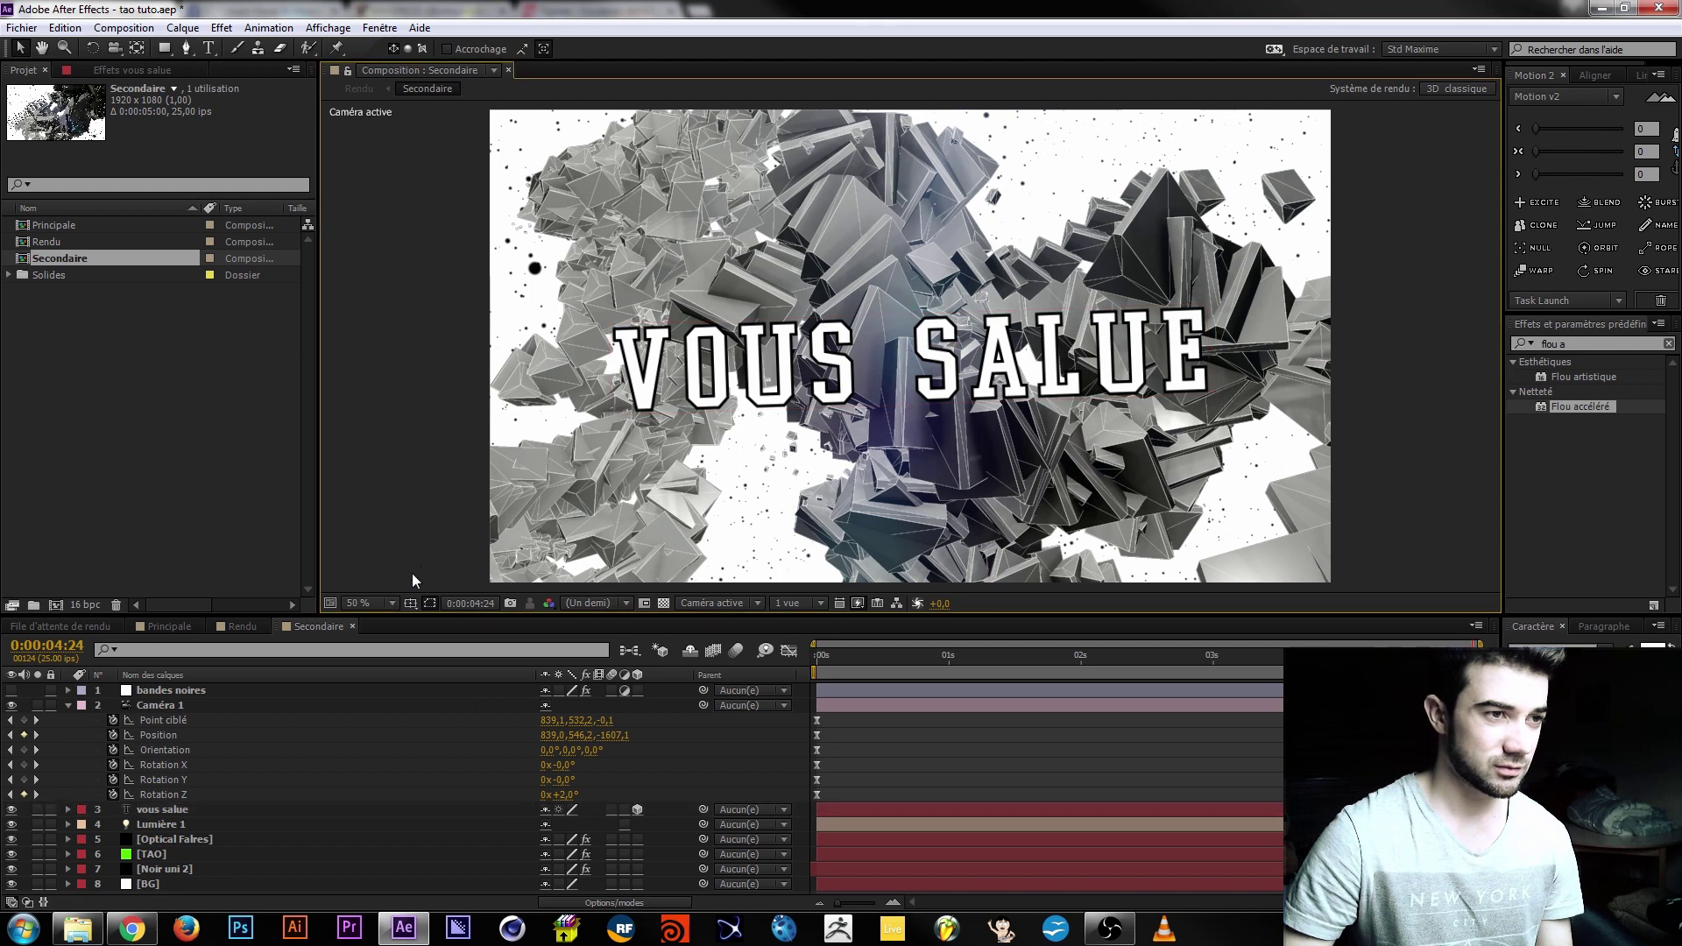
{"action": "mouse_move", "coordinate": [1469, 671]}
{"action": "left_mouse_down"}
{"action": "mouse_move", "coordinate": [601, 695]}
{"action": "mouse_move", "coordinate": [1490, 675]}
{"action": "left_mouse_up"}
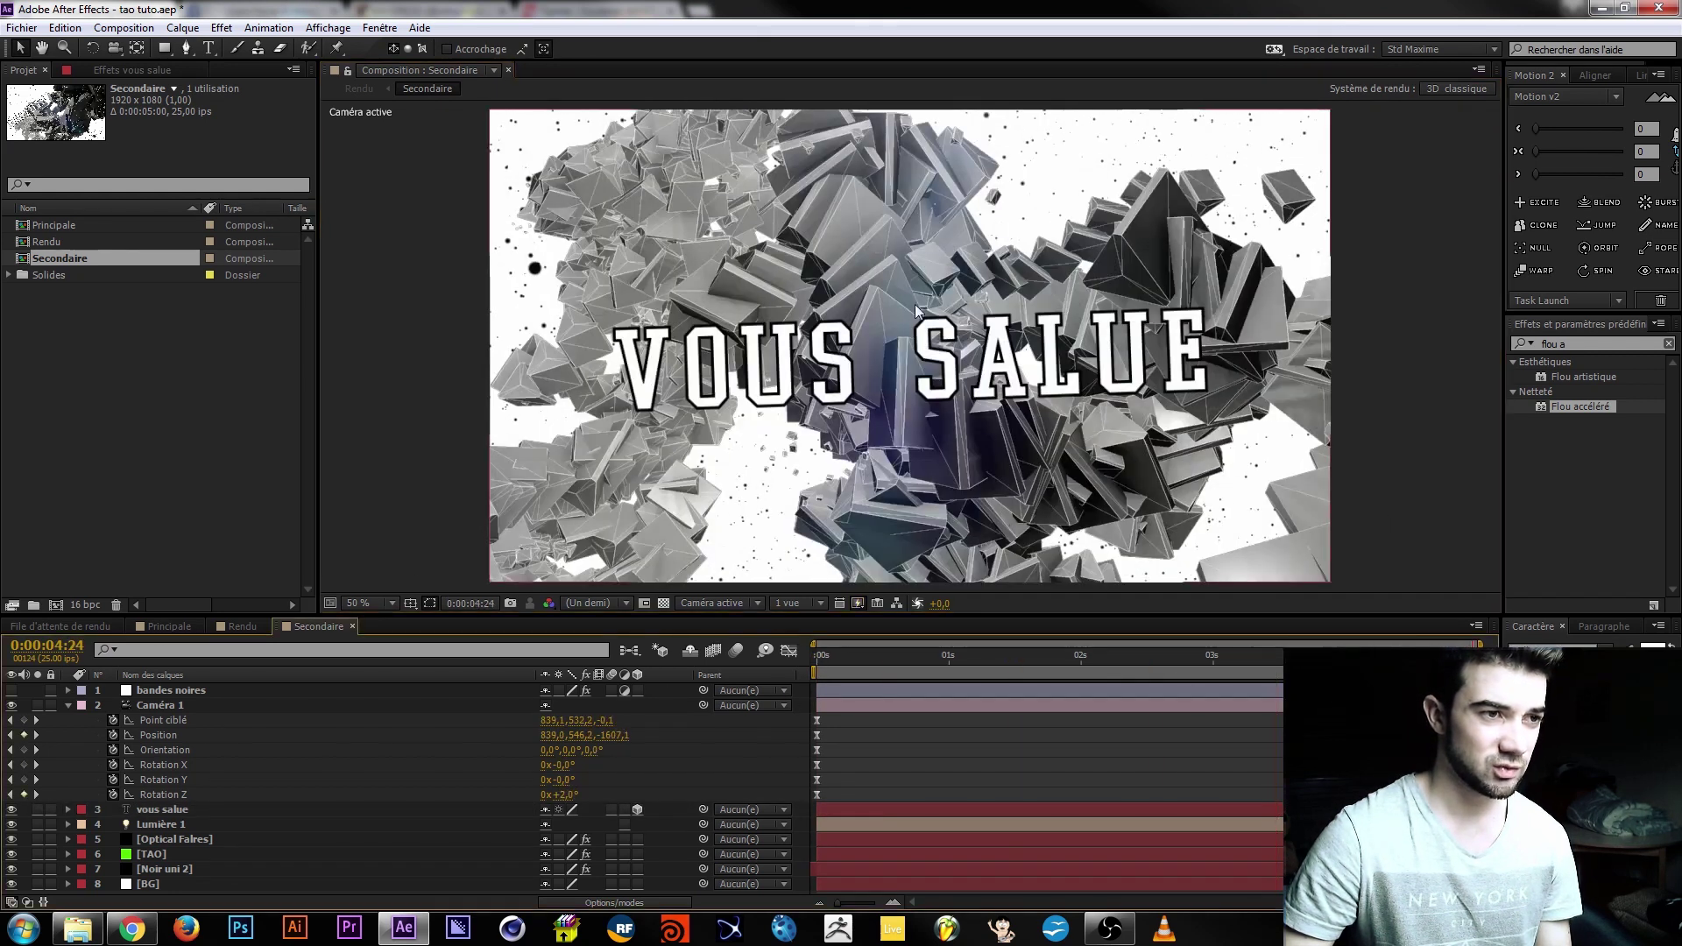
Show the Path Generator settings of the Tao effect on the TAO layer.
{"action": "left_click", "coordinate": [153, 855]}
{"action": "left_click", "coordinate": [112, 70]}
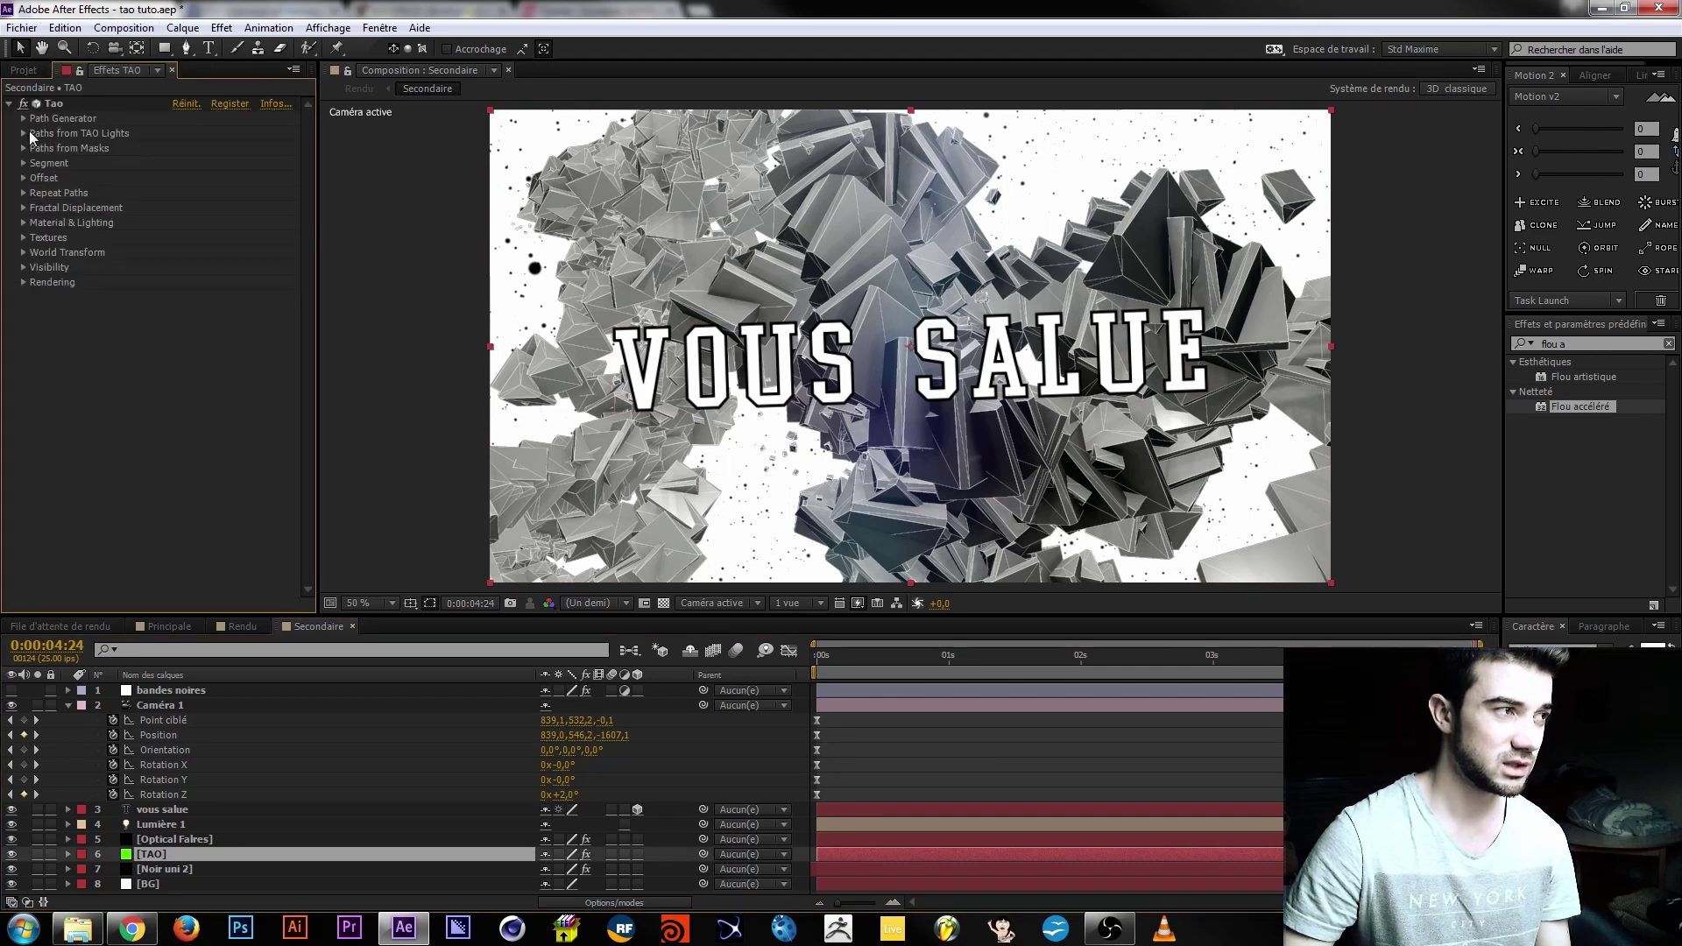
{"action": "left_click", "coordinate": [23, 164]}
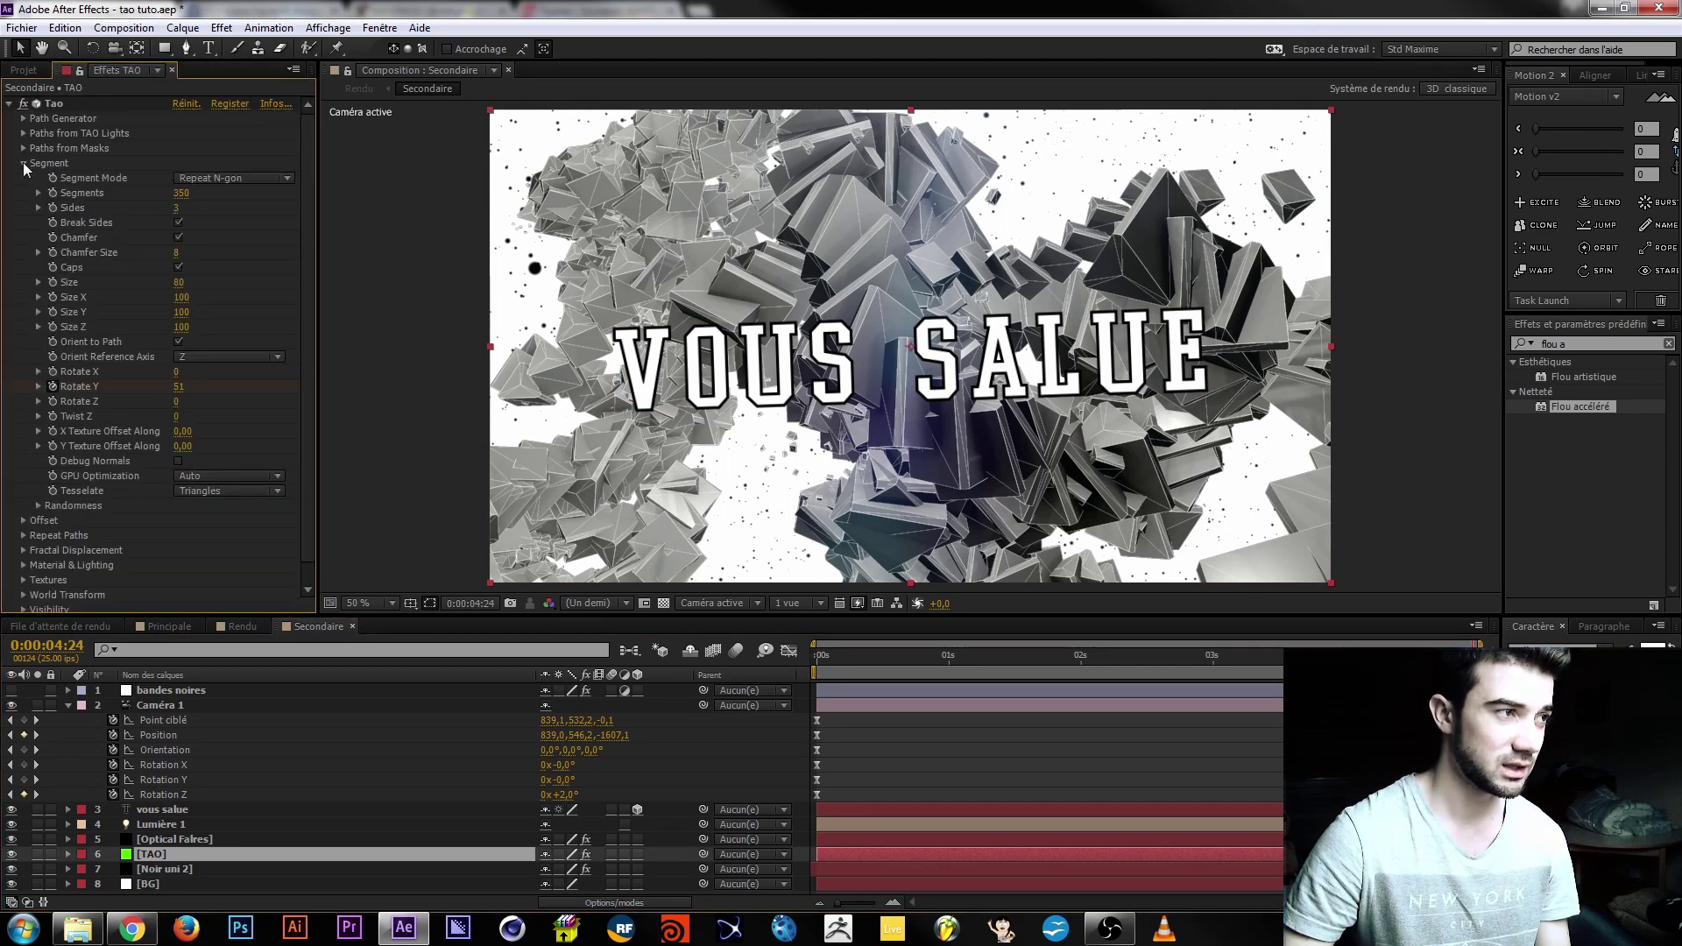
{"action": "left_click", "coordinate": [24, 163]}
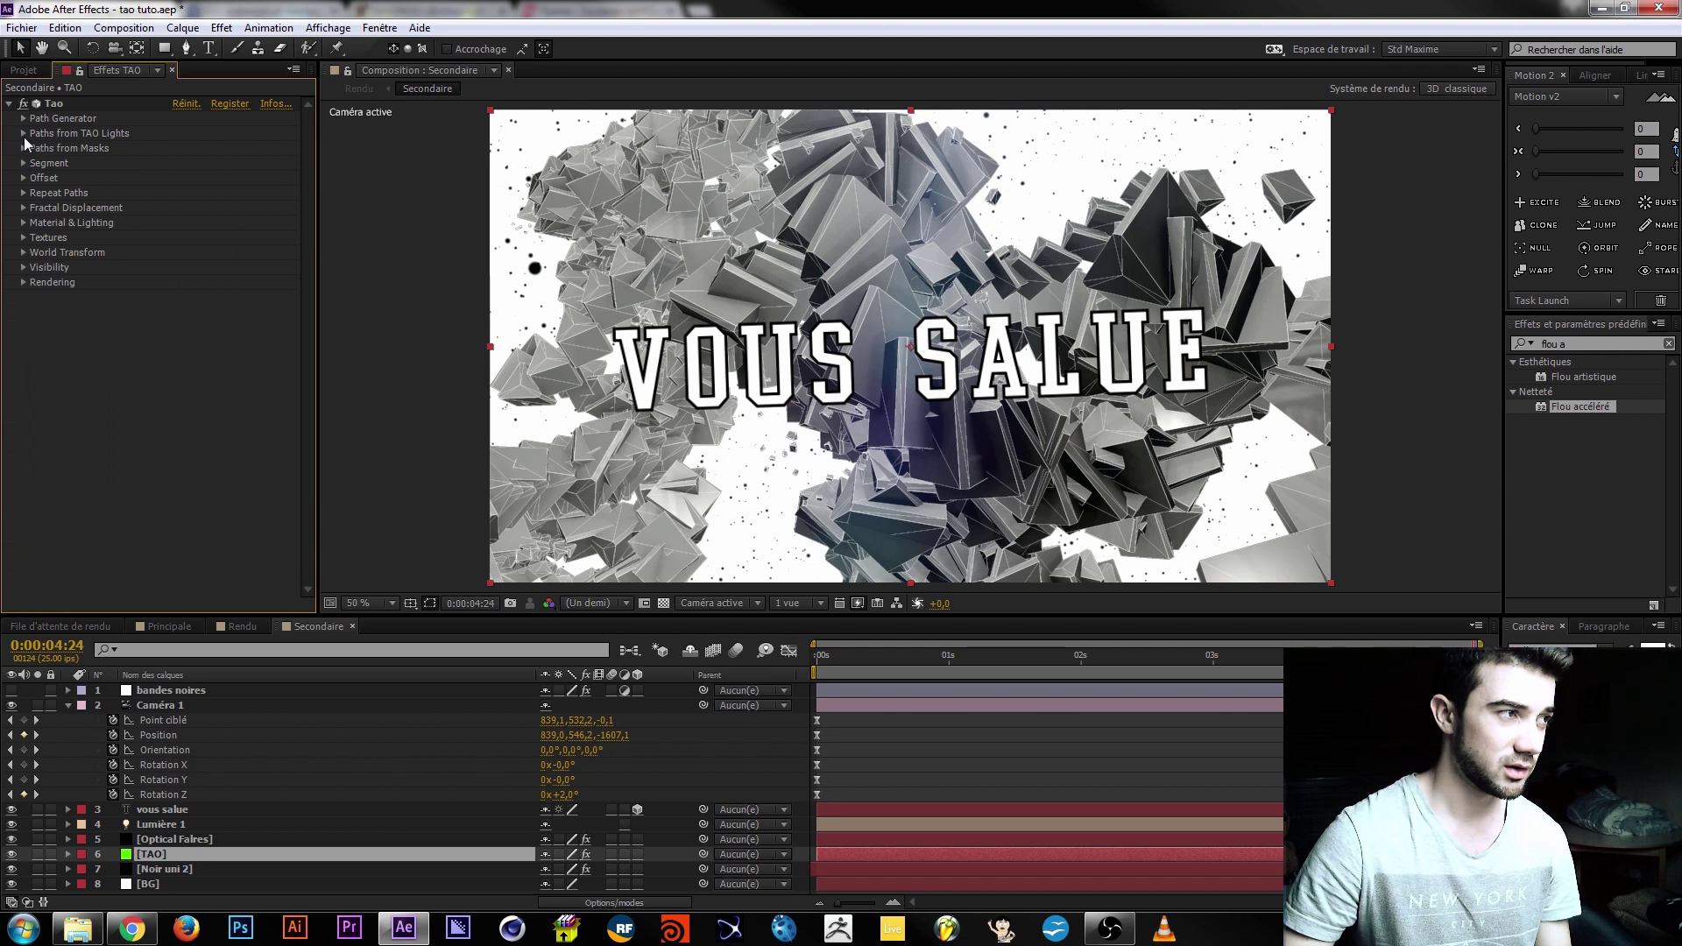
{"action": "left_click", "coordinate": [24, 119]}
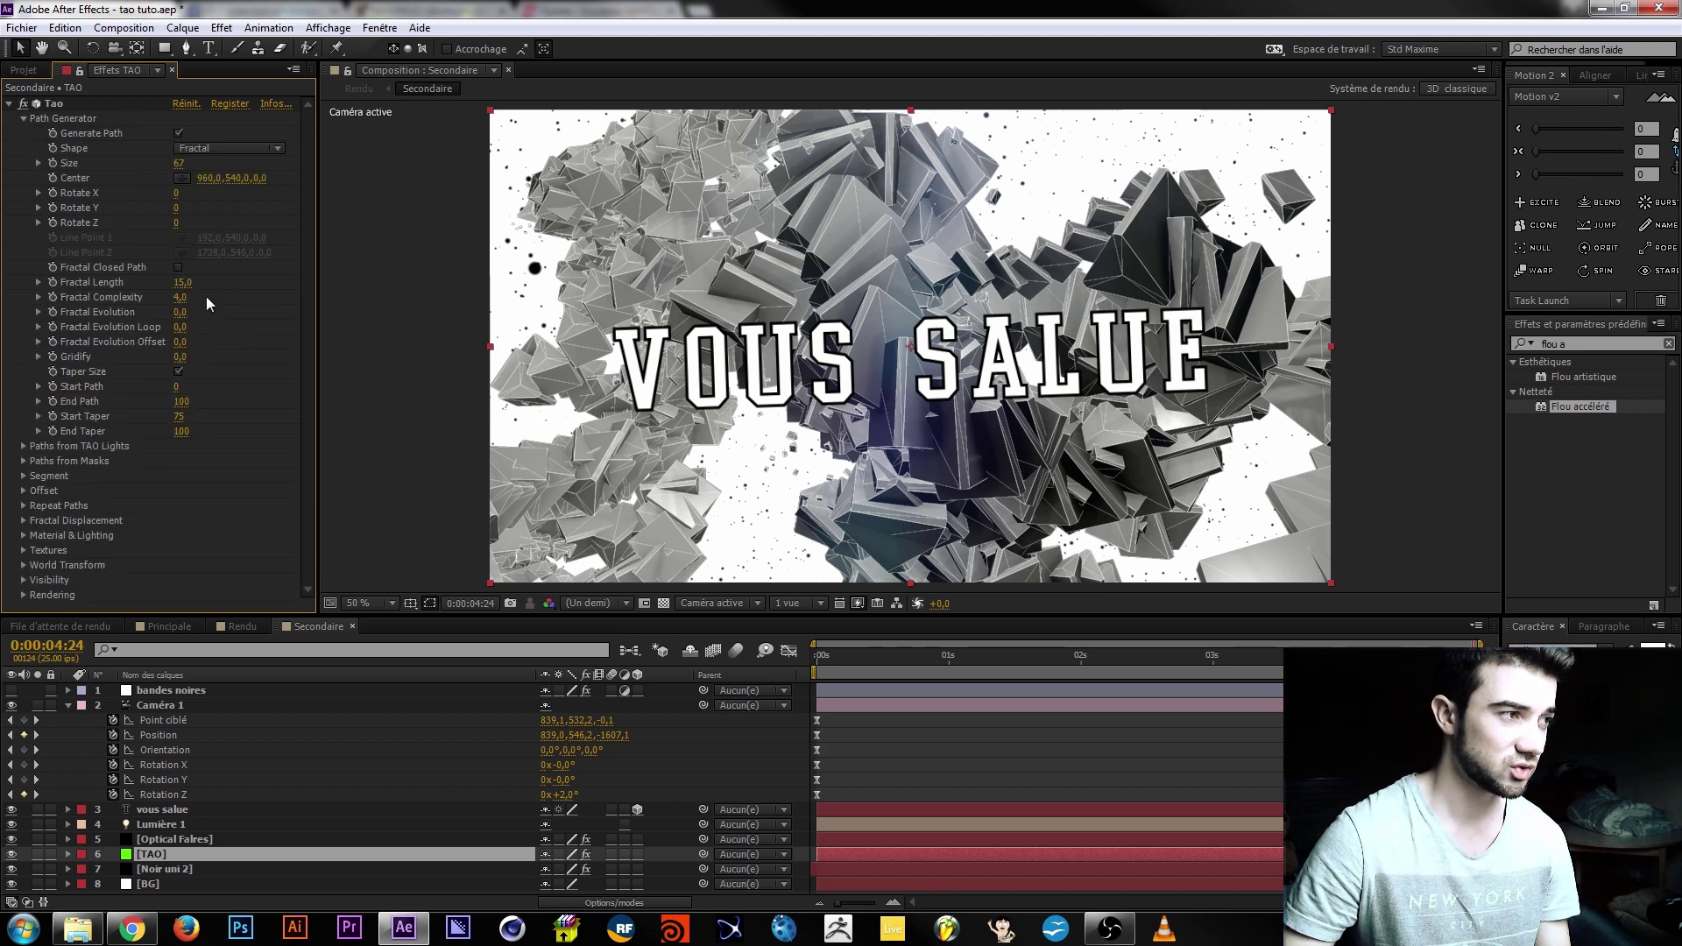
Try Fractal Evolution values of 1 and 0,2 on the Tao path and undo both changes.
{"action": "left_click", "coordinate": [181, 312]}
{"action": "type", "text": "1"}
{"action": "key", "text": "Return"}
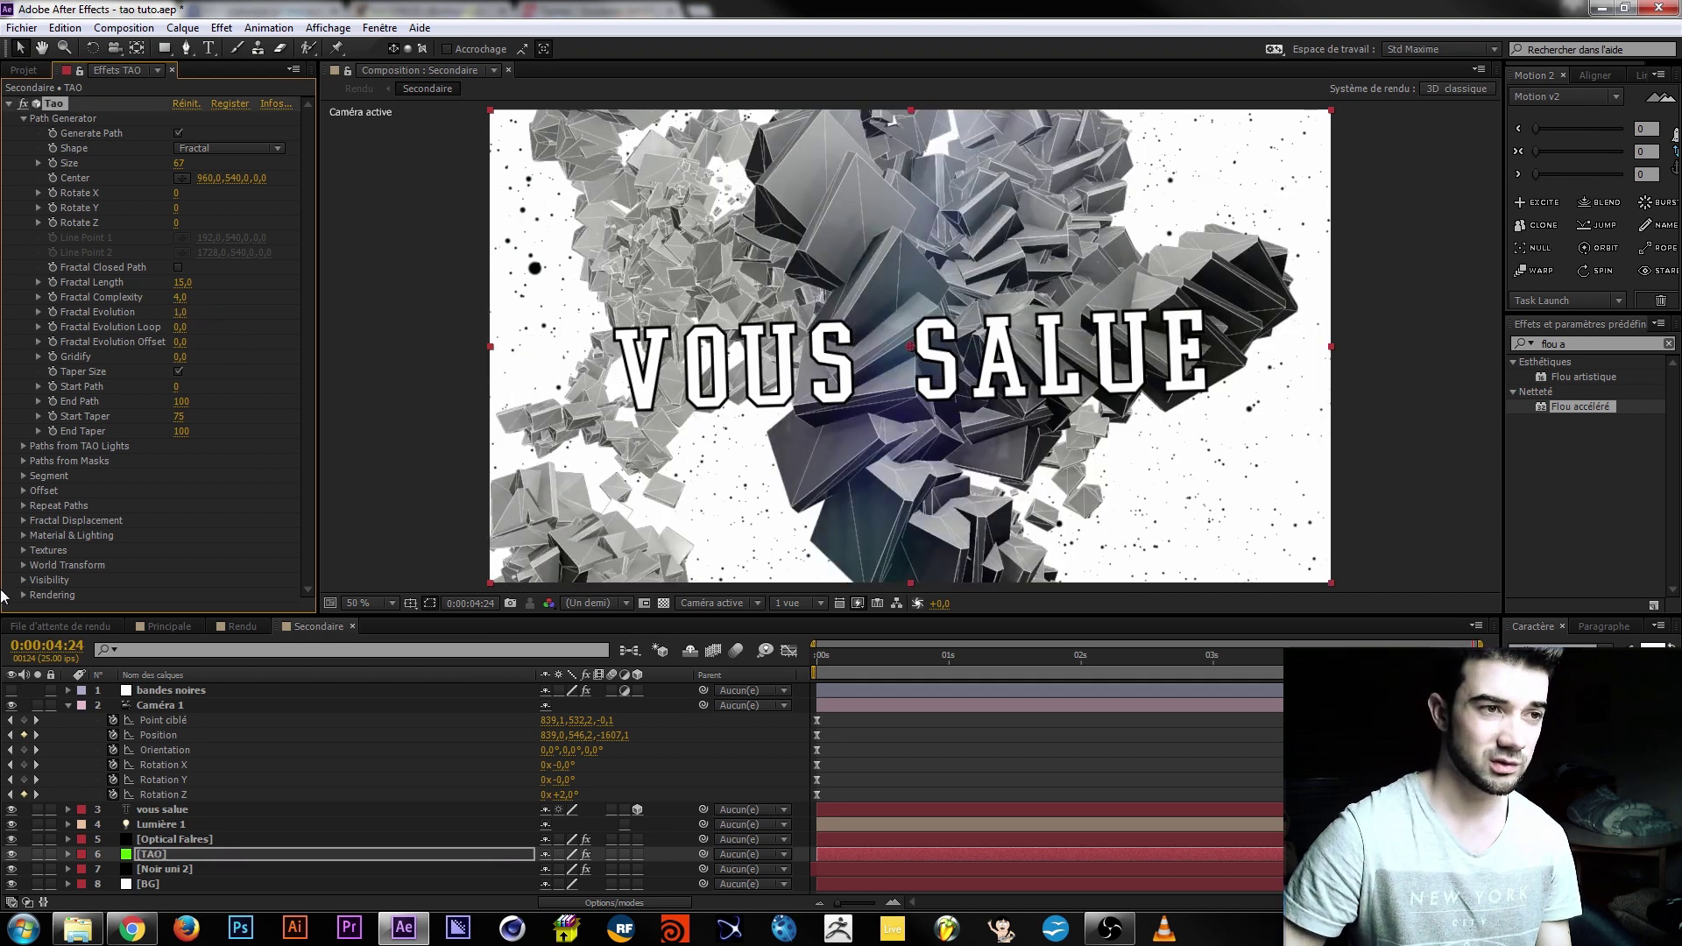
{"action": "left_click", "coordinate": [182, 312]}
{"action": "type", "text": "0,2"}
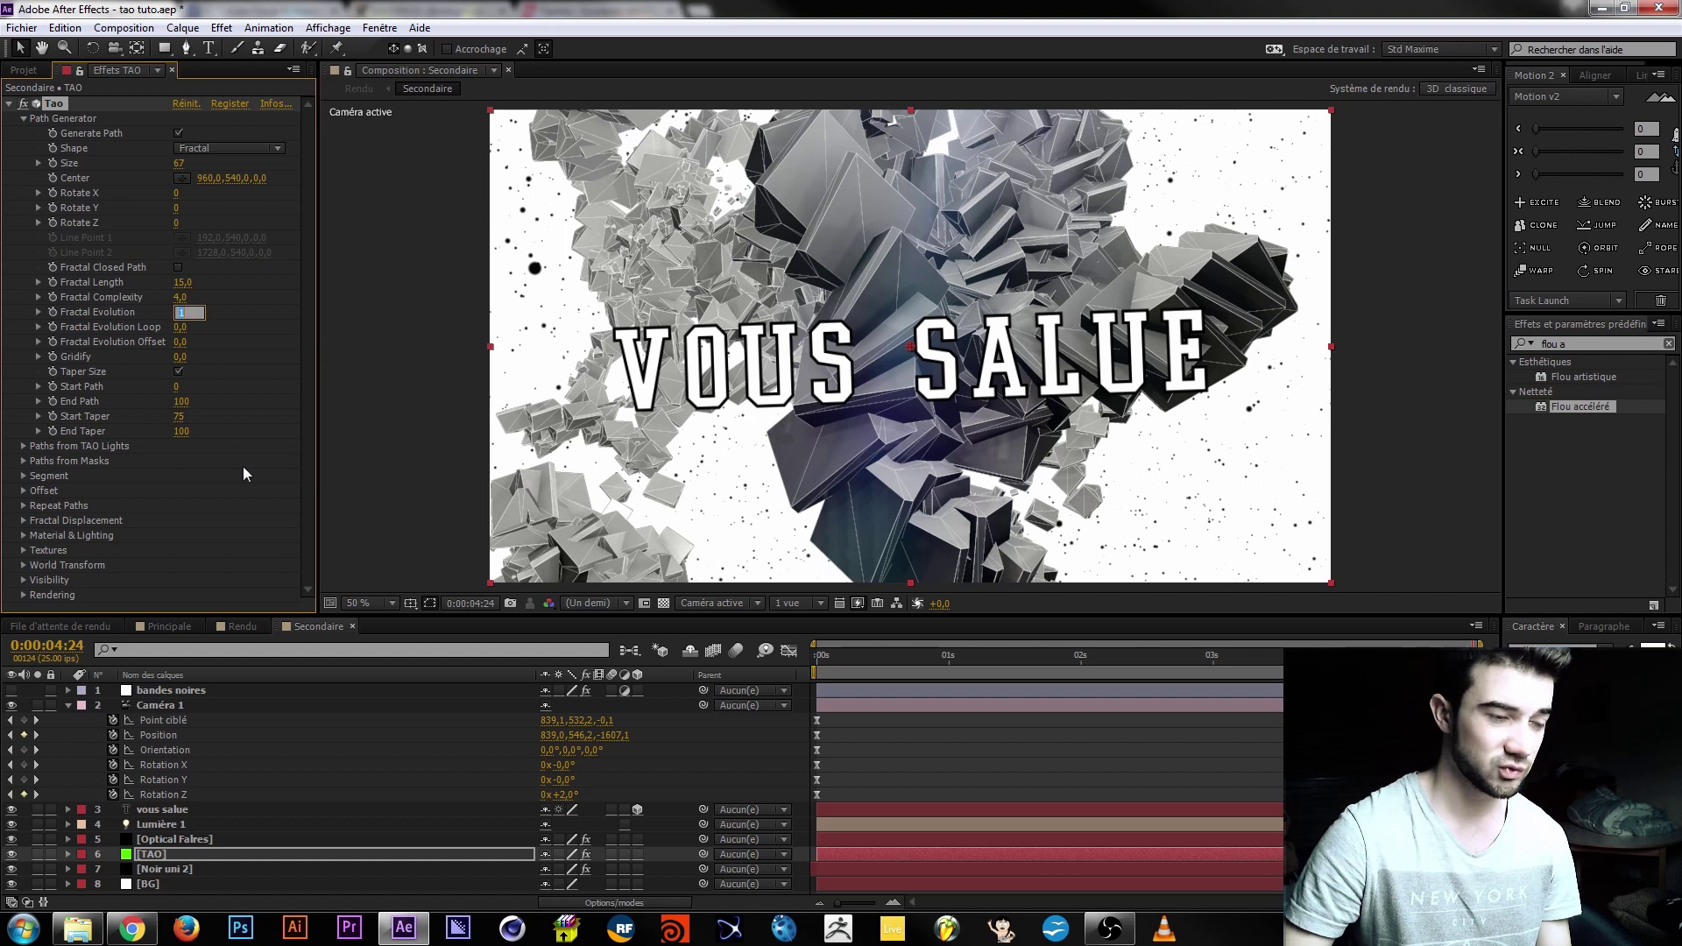
{"action": "key", "text": "Return"}
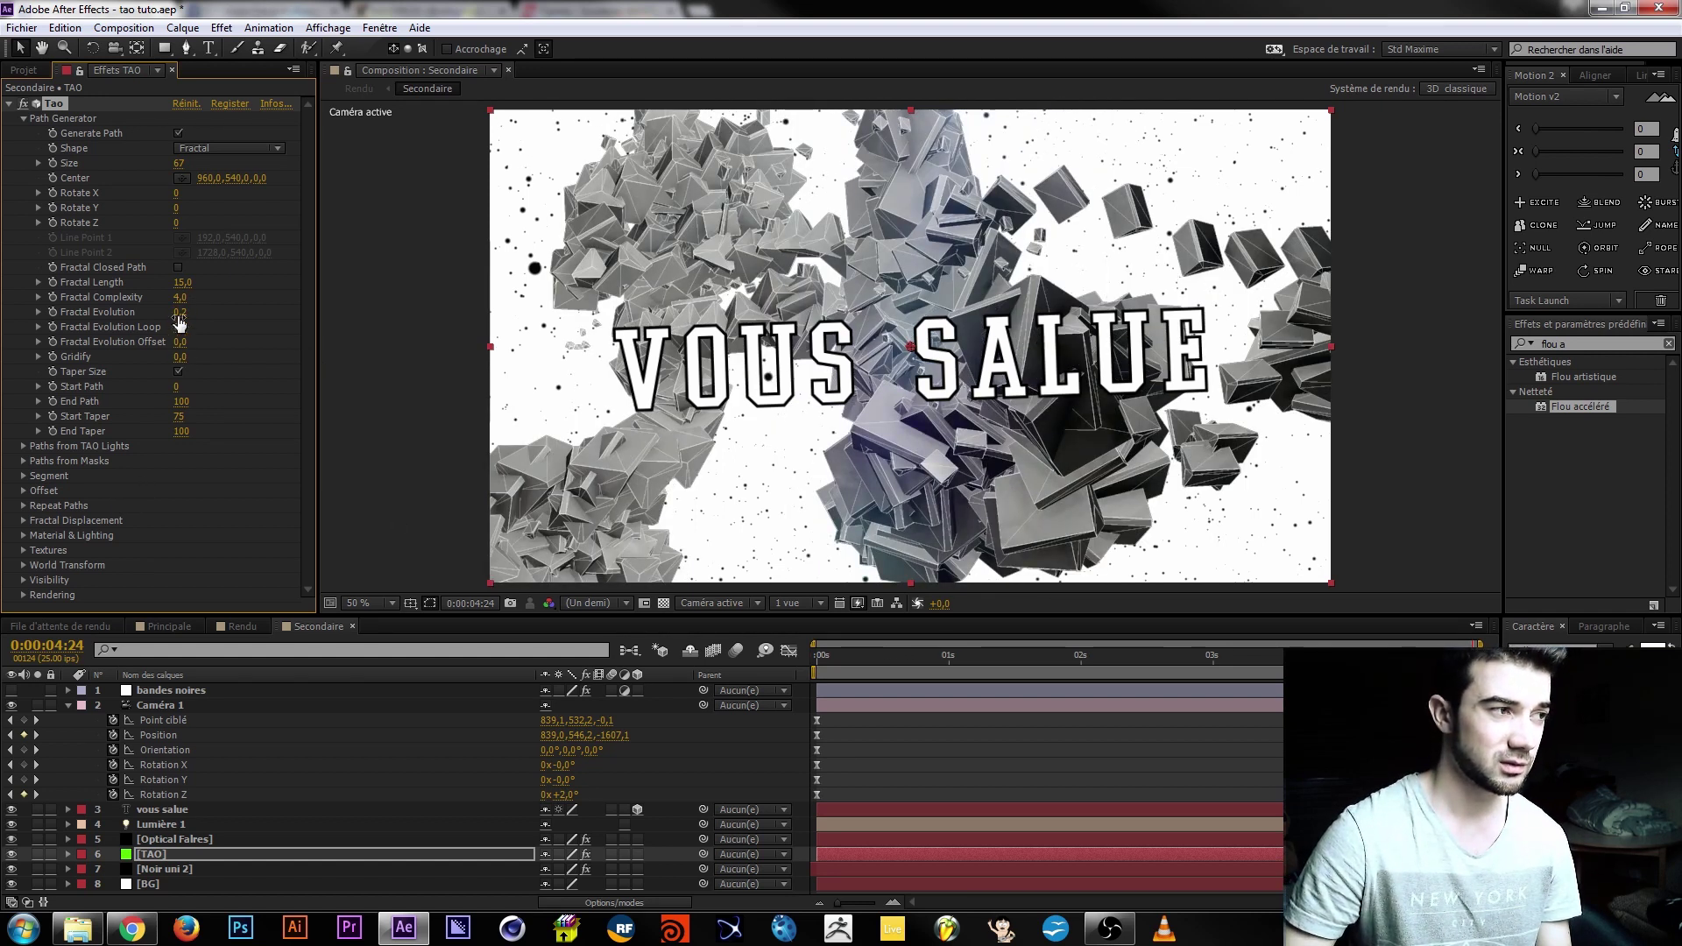
{"action": "key", "text": "ctrl+z"}
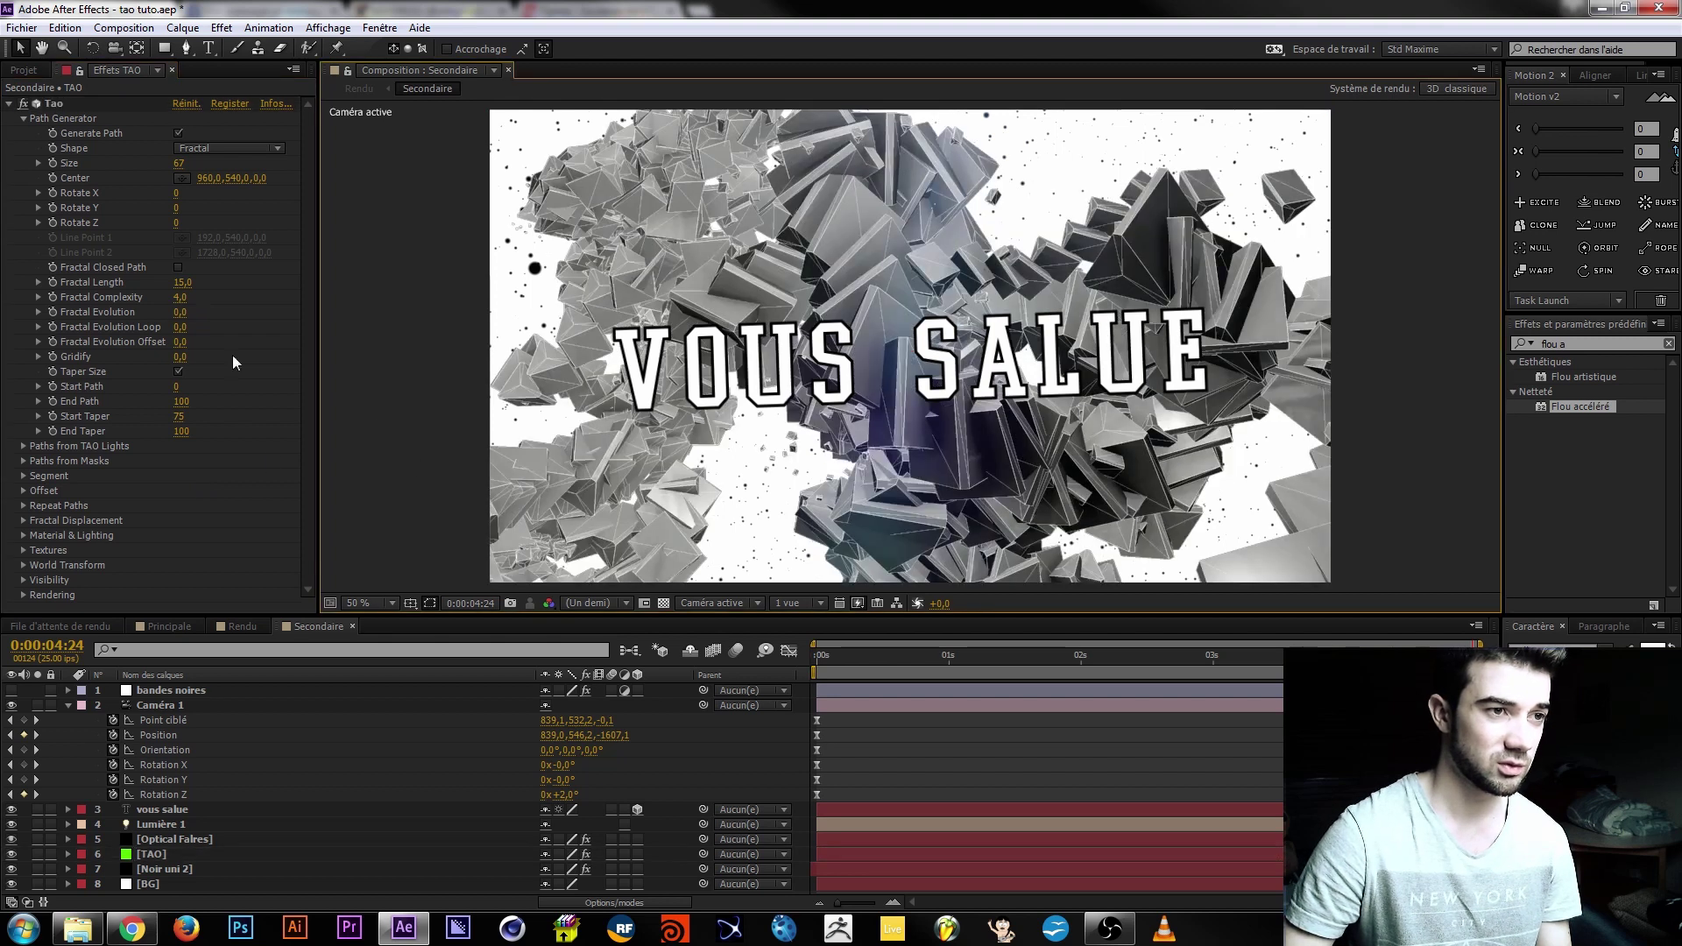
Set Tao's Fractal Evolution to 0,2 and review the changed fractal shape through to the last frame.
{"action": "left_click", "coordinate": [181, 311]}
{"action": "type", "text": "0.2"}
{"action": "key", "text": "Return"}
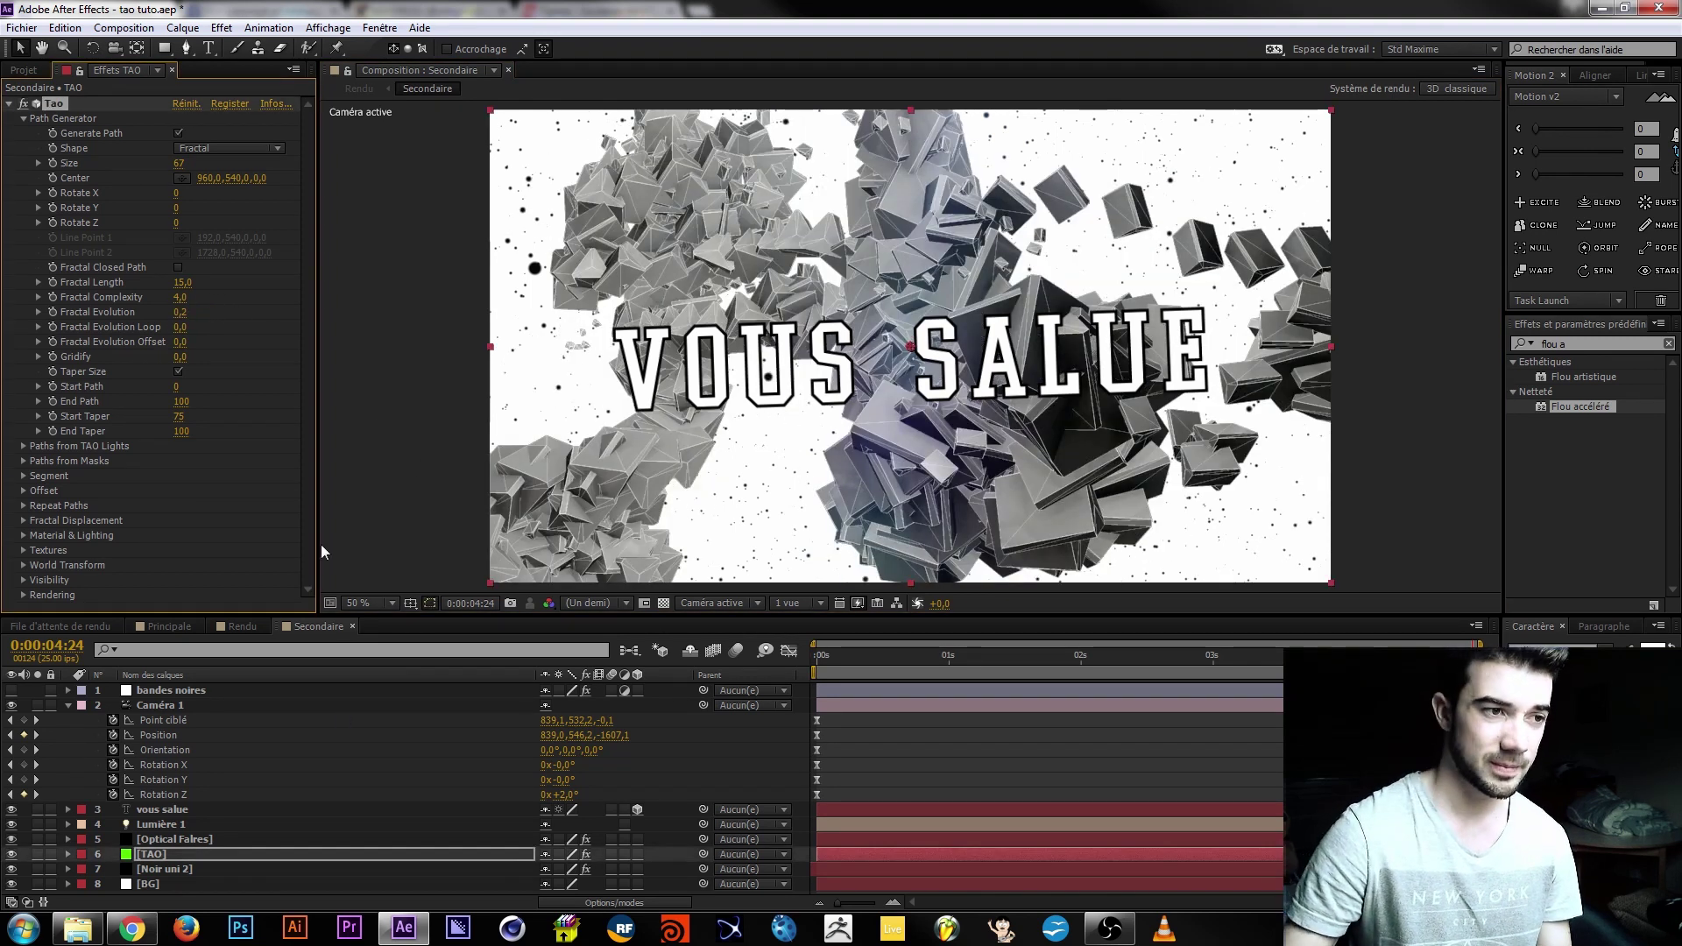
{"action": "left_click_drag", "start_coordinate": [866, 671], "coordinate": [1476, 677]}
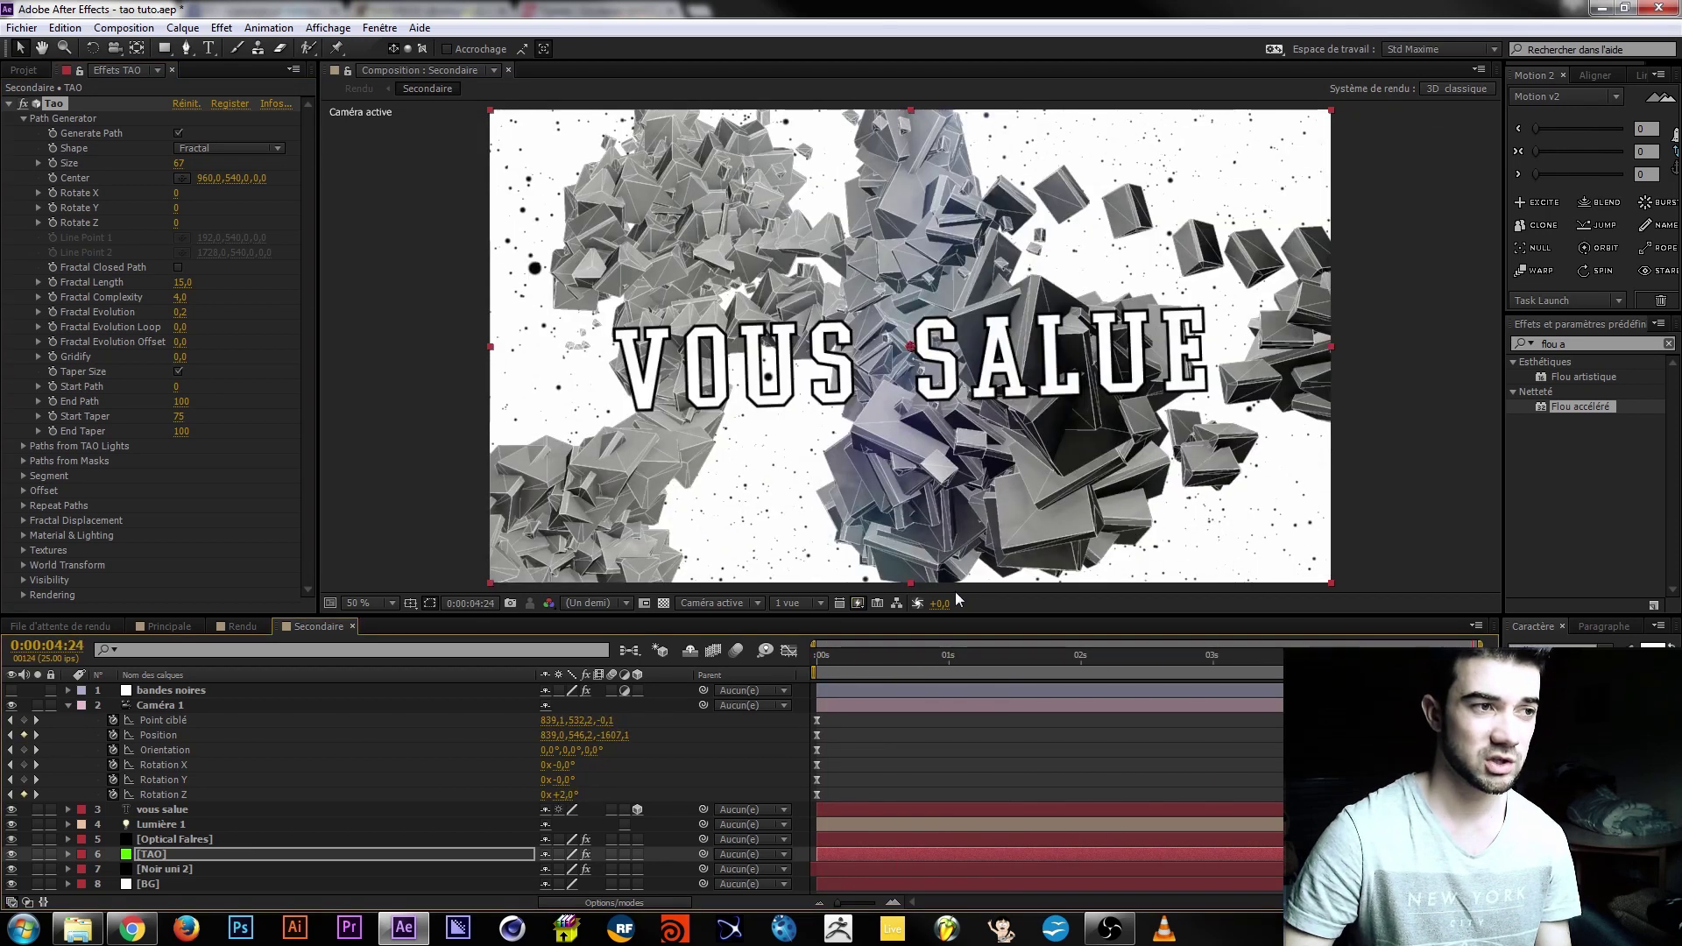
Return to the Rendu composition and examine the cut from Principale to Secondaire near 5 seconds.
{"action": "left_click", "coordinate": [171, 626]}
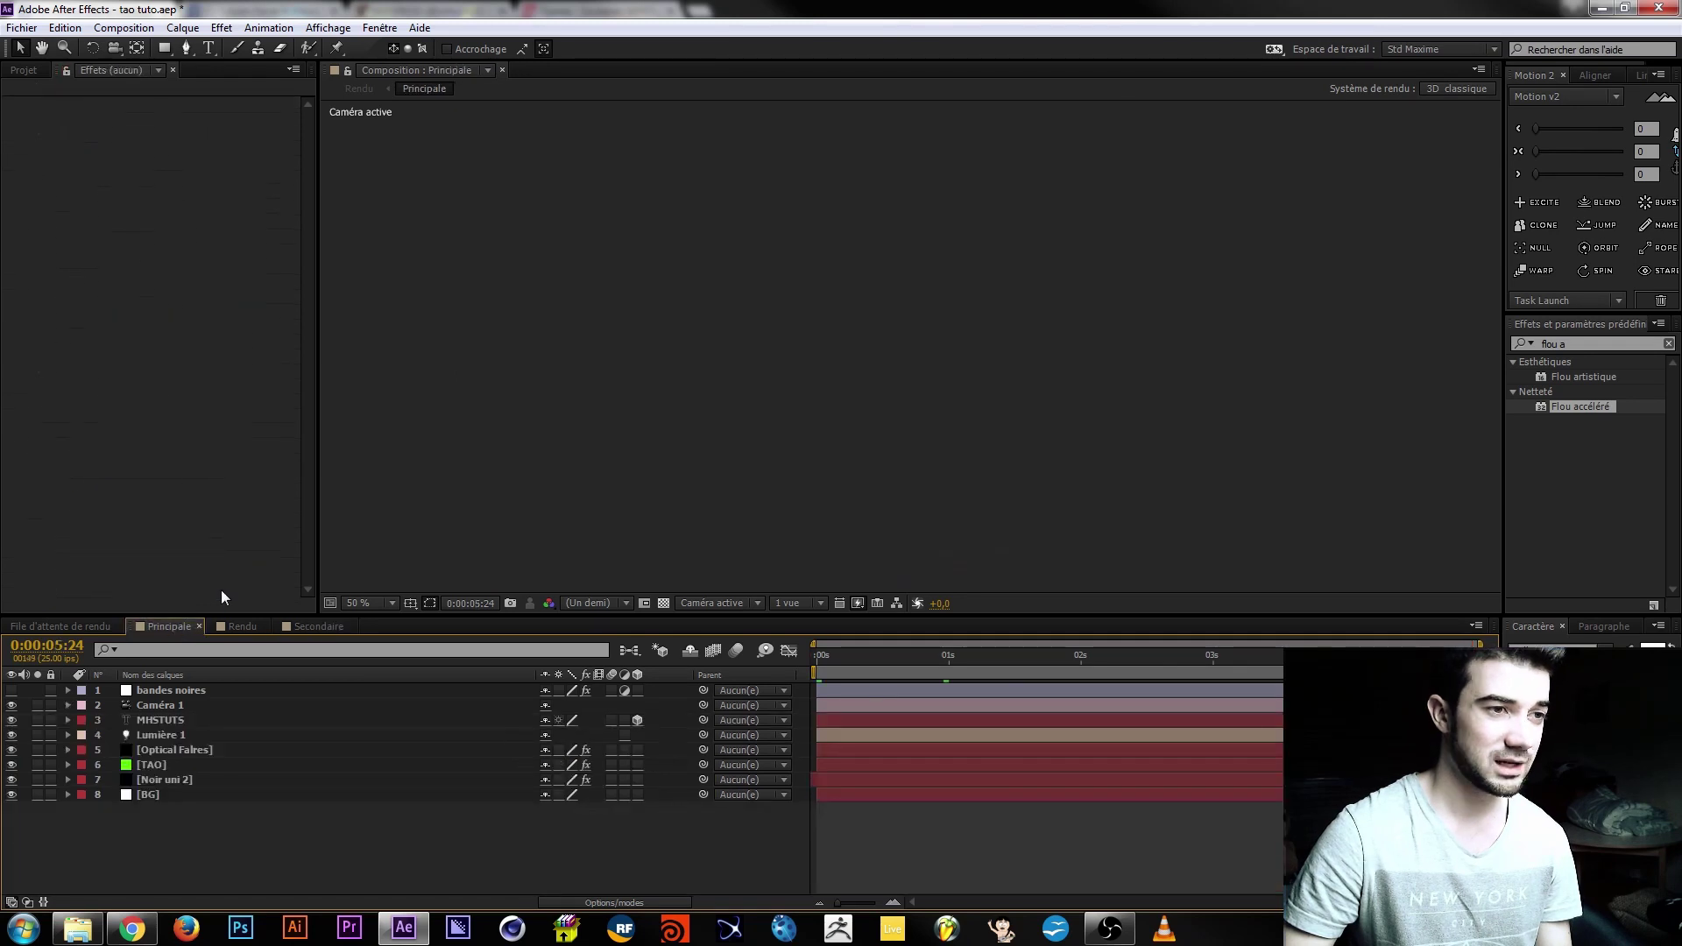
{"action": "left_click", "coordinate": [229, 626]}
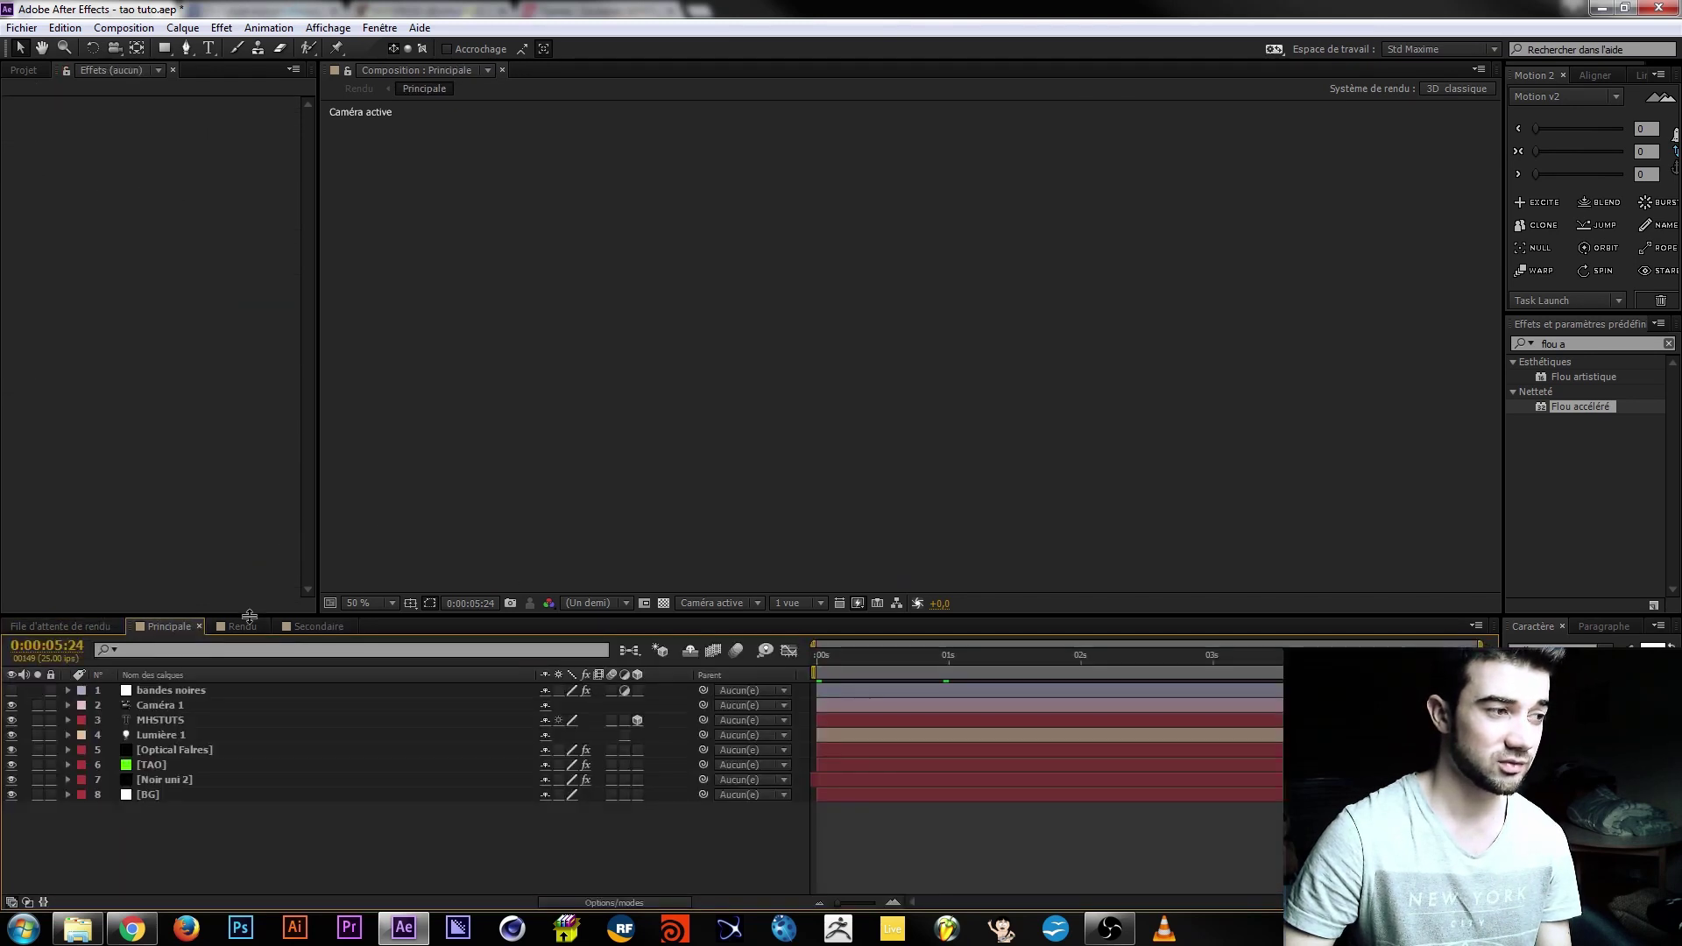
{"action": "left_click", "coordinate": [1022, 662]}
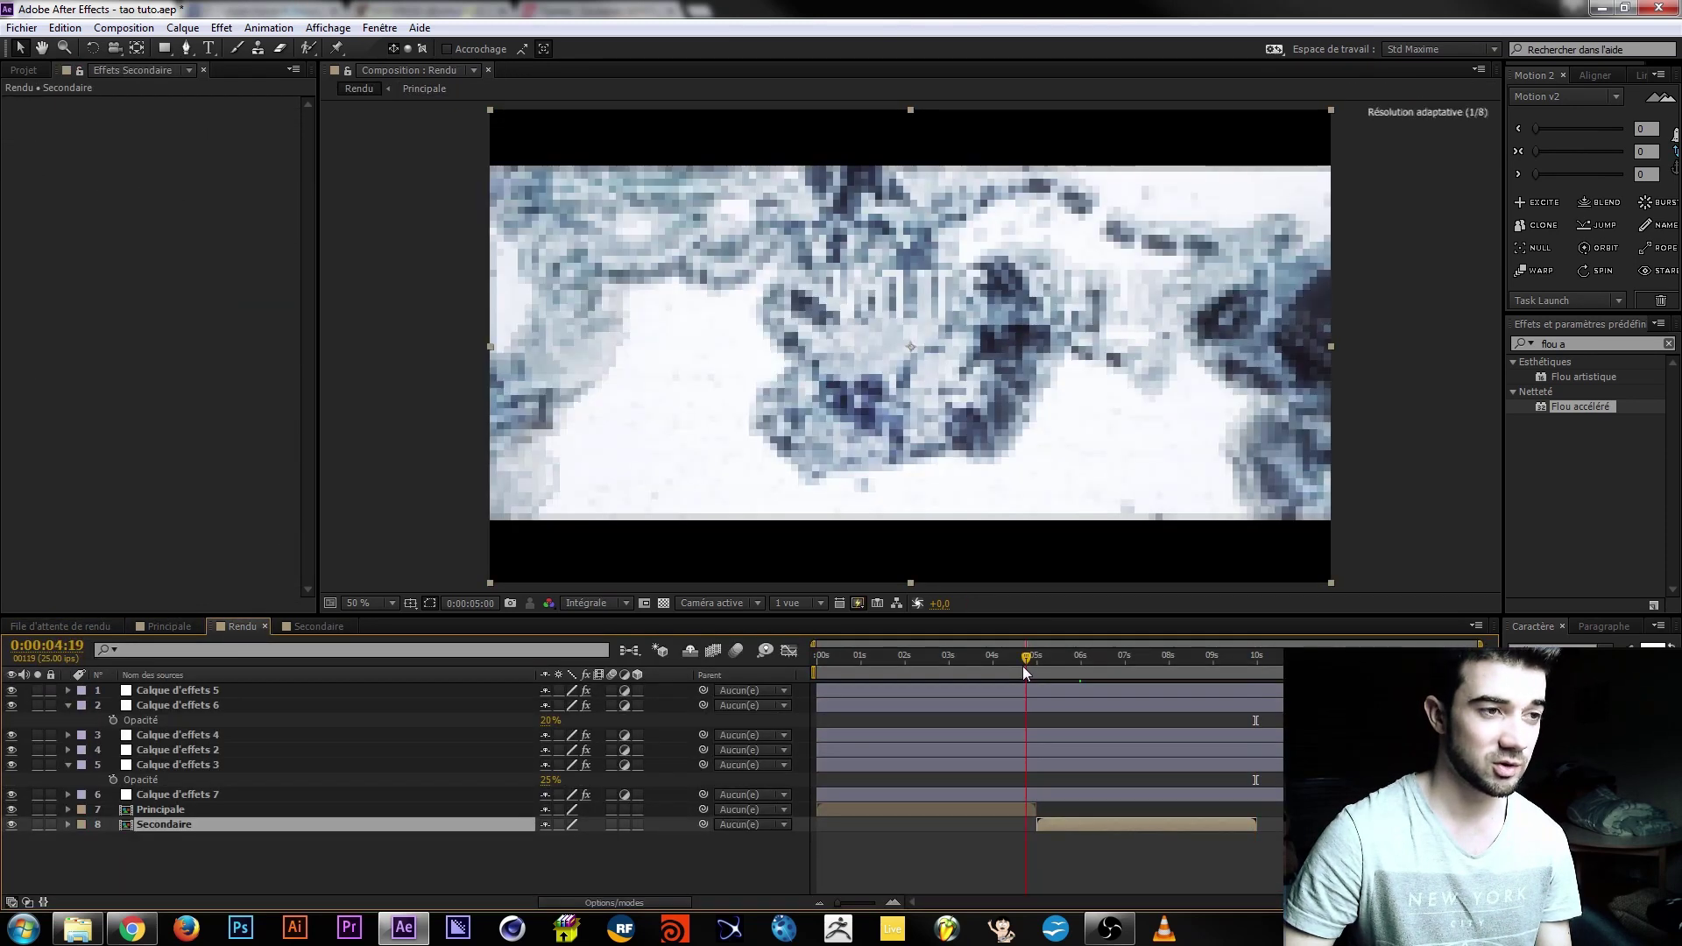
Set the preview resolution to Automatique and review the Secondaire shot in Rendu through to its last frame at 0:00:09:24.
{"action": "left_click", "coordinate": [613, 603]}
{"action": "left_click", "coordinate": [605, 657]}
{"action": "left_click_drag", "start_coordinate": [1033, 663], "coordinate": [1122, 675]}
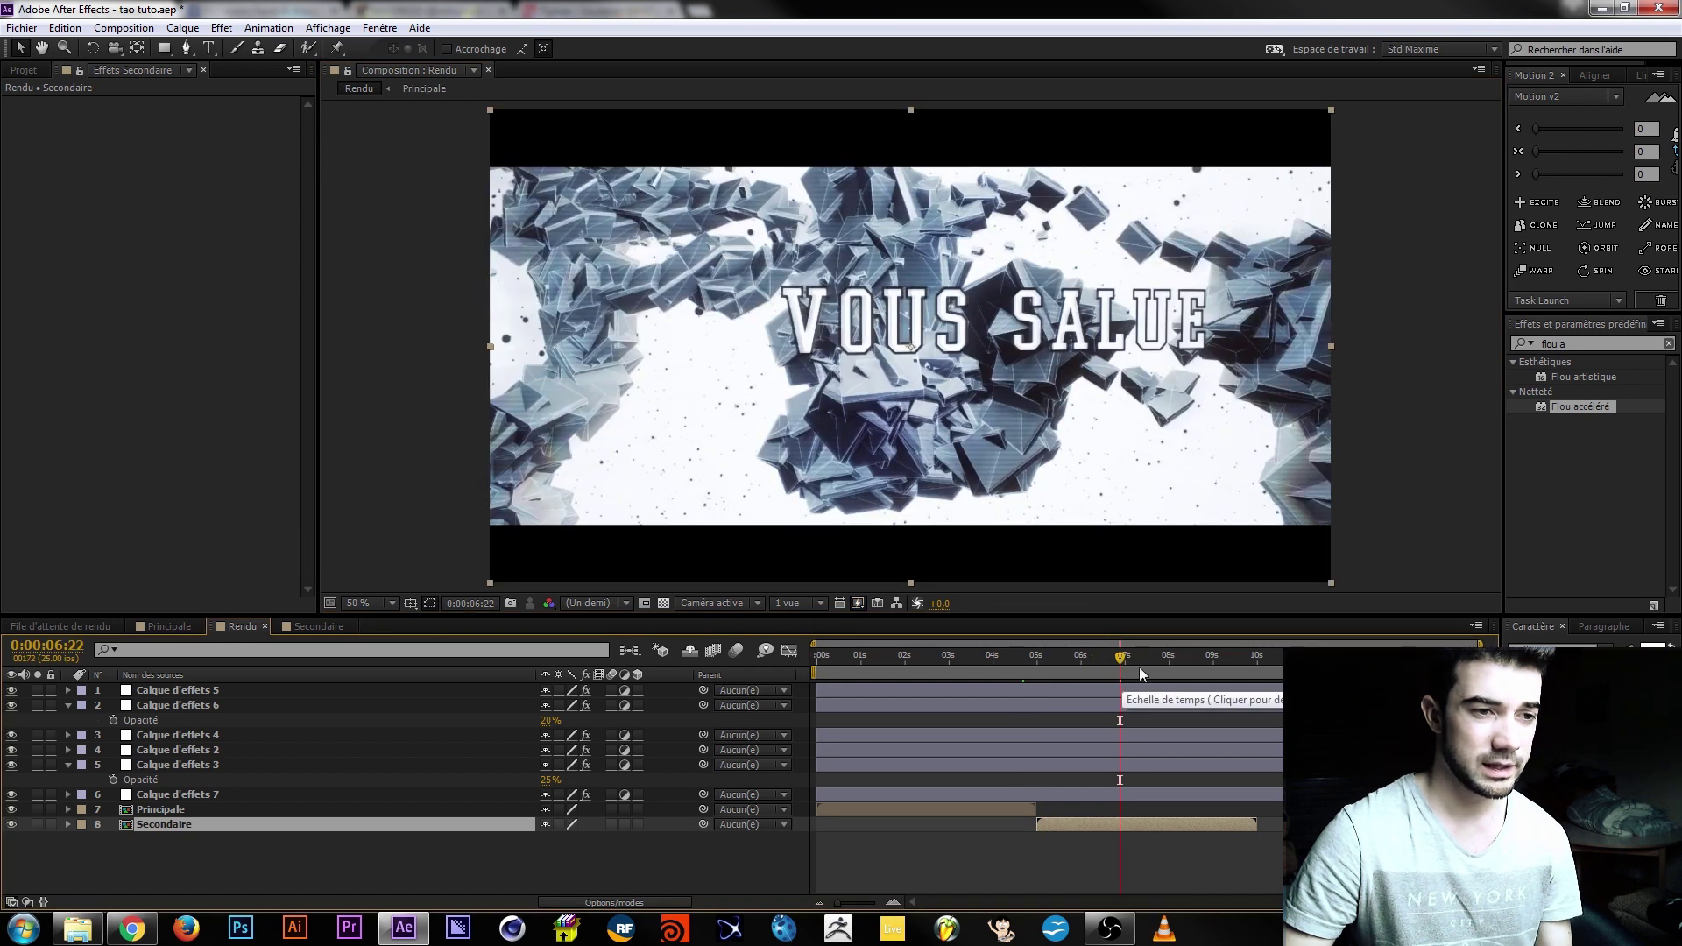
{"action": "left_click_drag", "start_coordinate": [1150, 661], "coordinate": [1264, 674]}
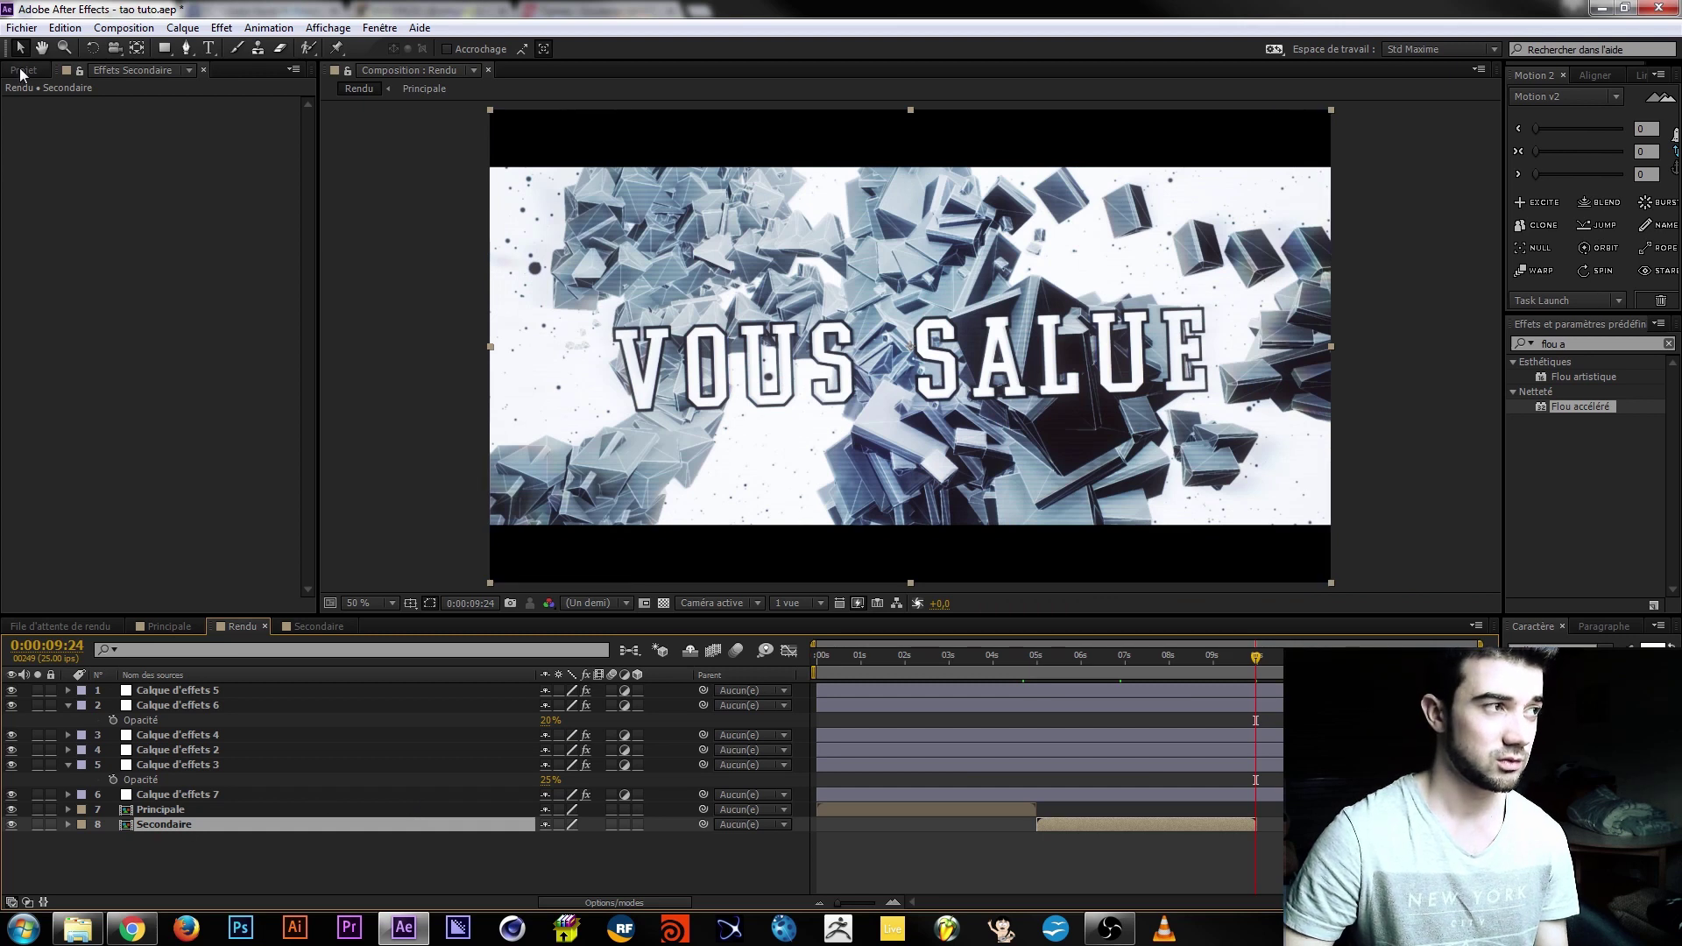
Duplicate the Secondaire composition in the project and rename the copy as Finale.
{"action": "left_click", "coordinate": [23, 70]}
{"action": "key", "text": "ctrl+d"}
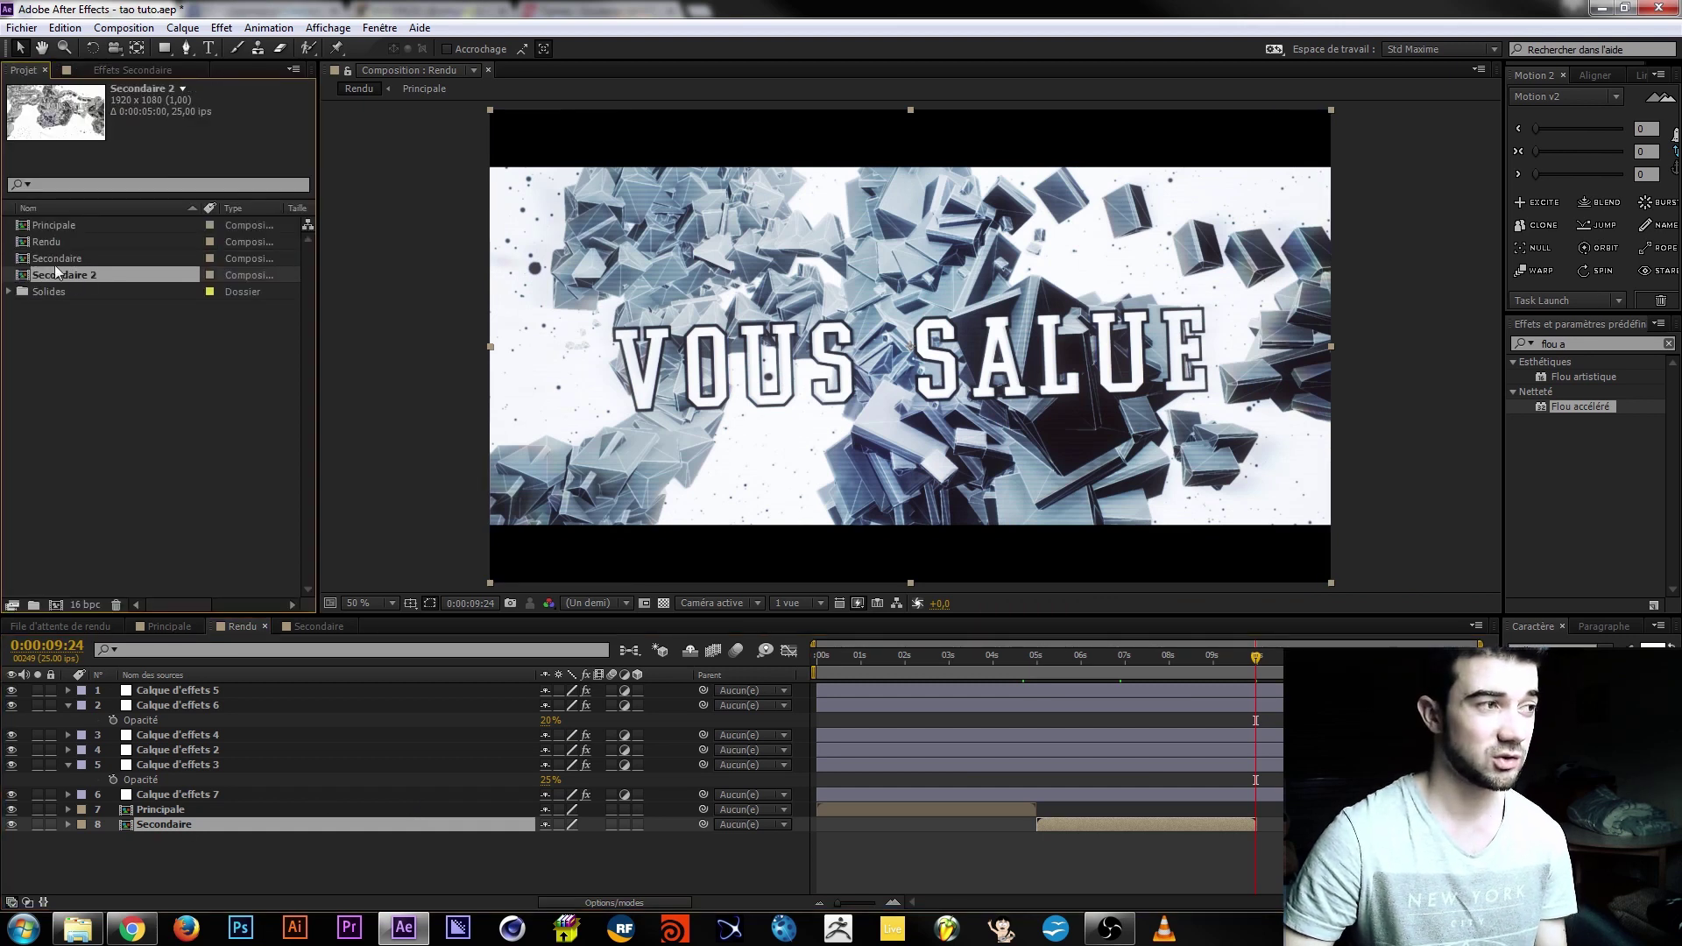
{"action": "key", "text": "Return"}
{"action": "type", "text": "Finale"}
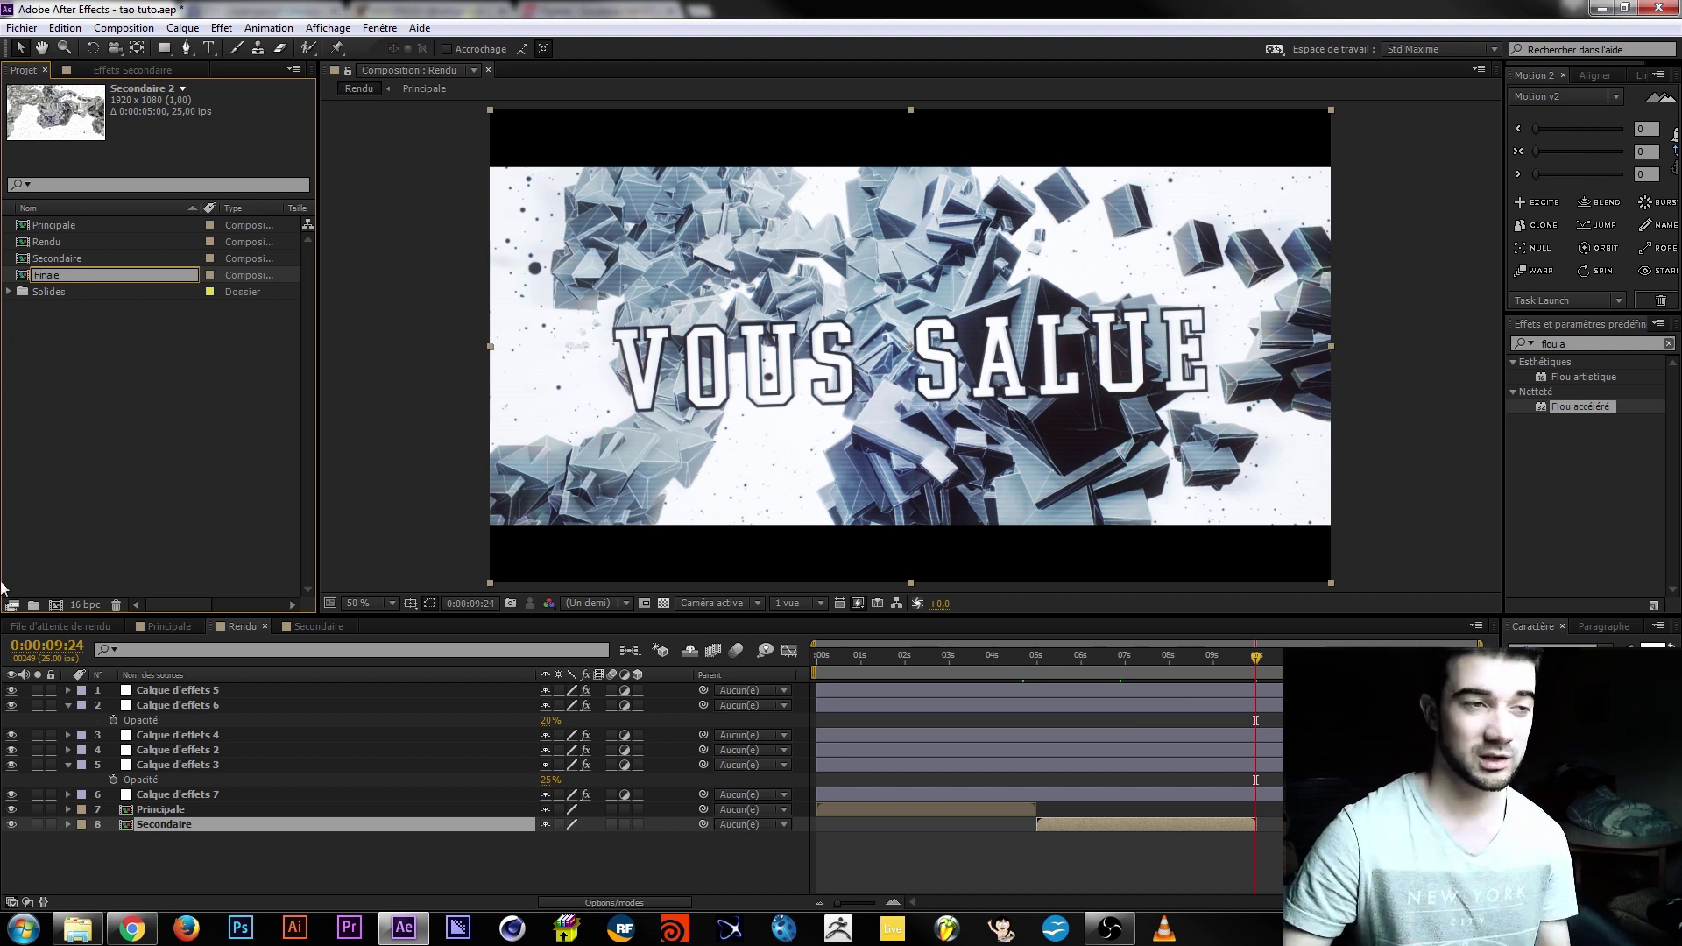
{"action": "left_click", "coordinate": [163, 360]}
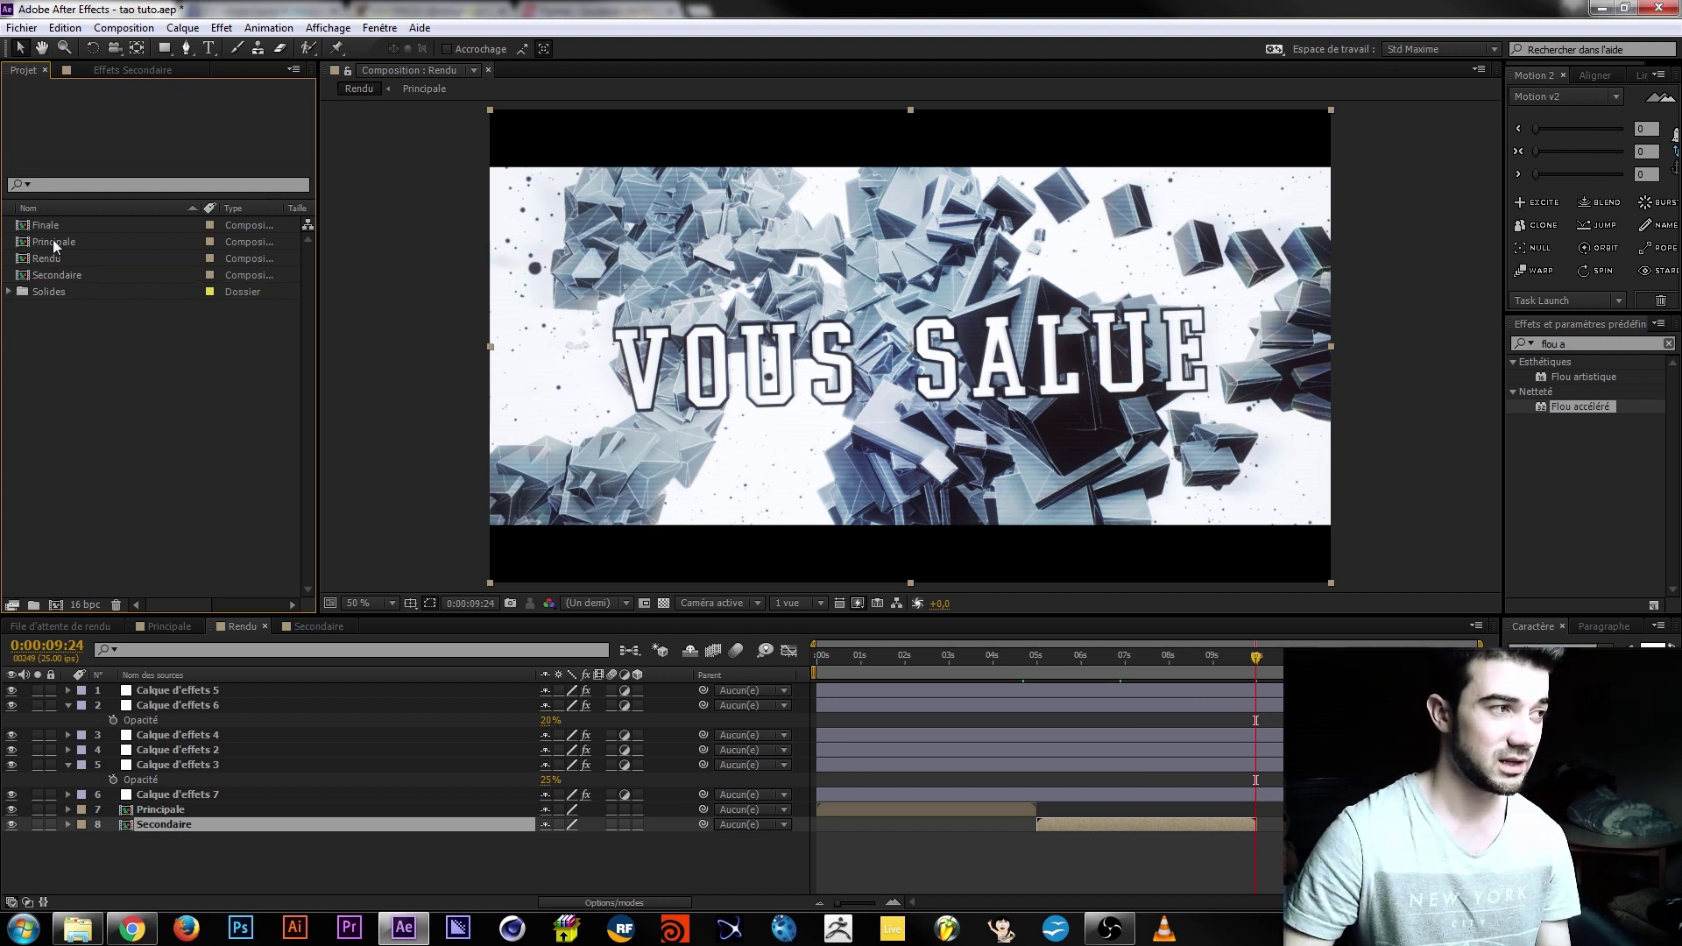
Add Finale to Rendu as the lowest layer, starting it directly after Secondaire near 10 s, and preview it.
{"action": "left_click_drag", "start_coordinate": [39, 230], "coordinate": [298, 843]}
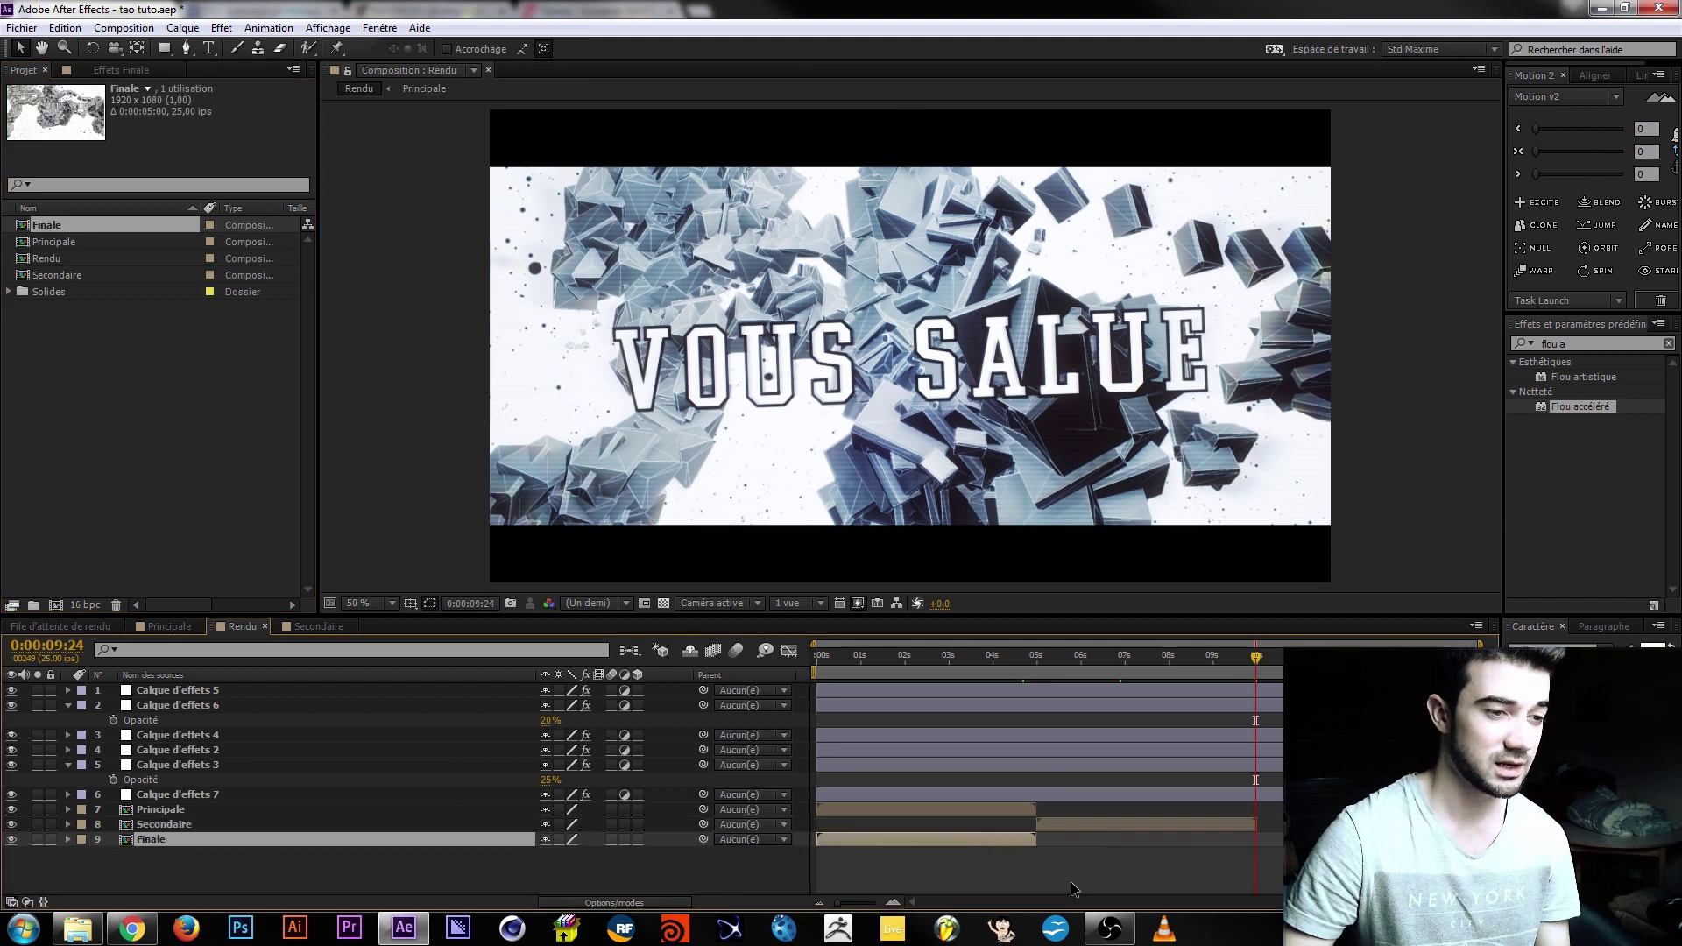
{"action": "left_click_drag", "start_coordinate": [976, 834], "coordinate": [1419, 844]}
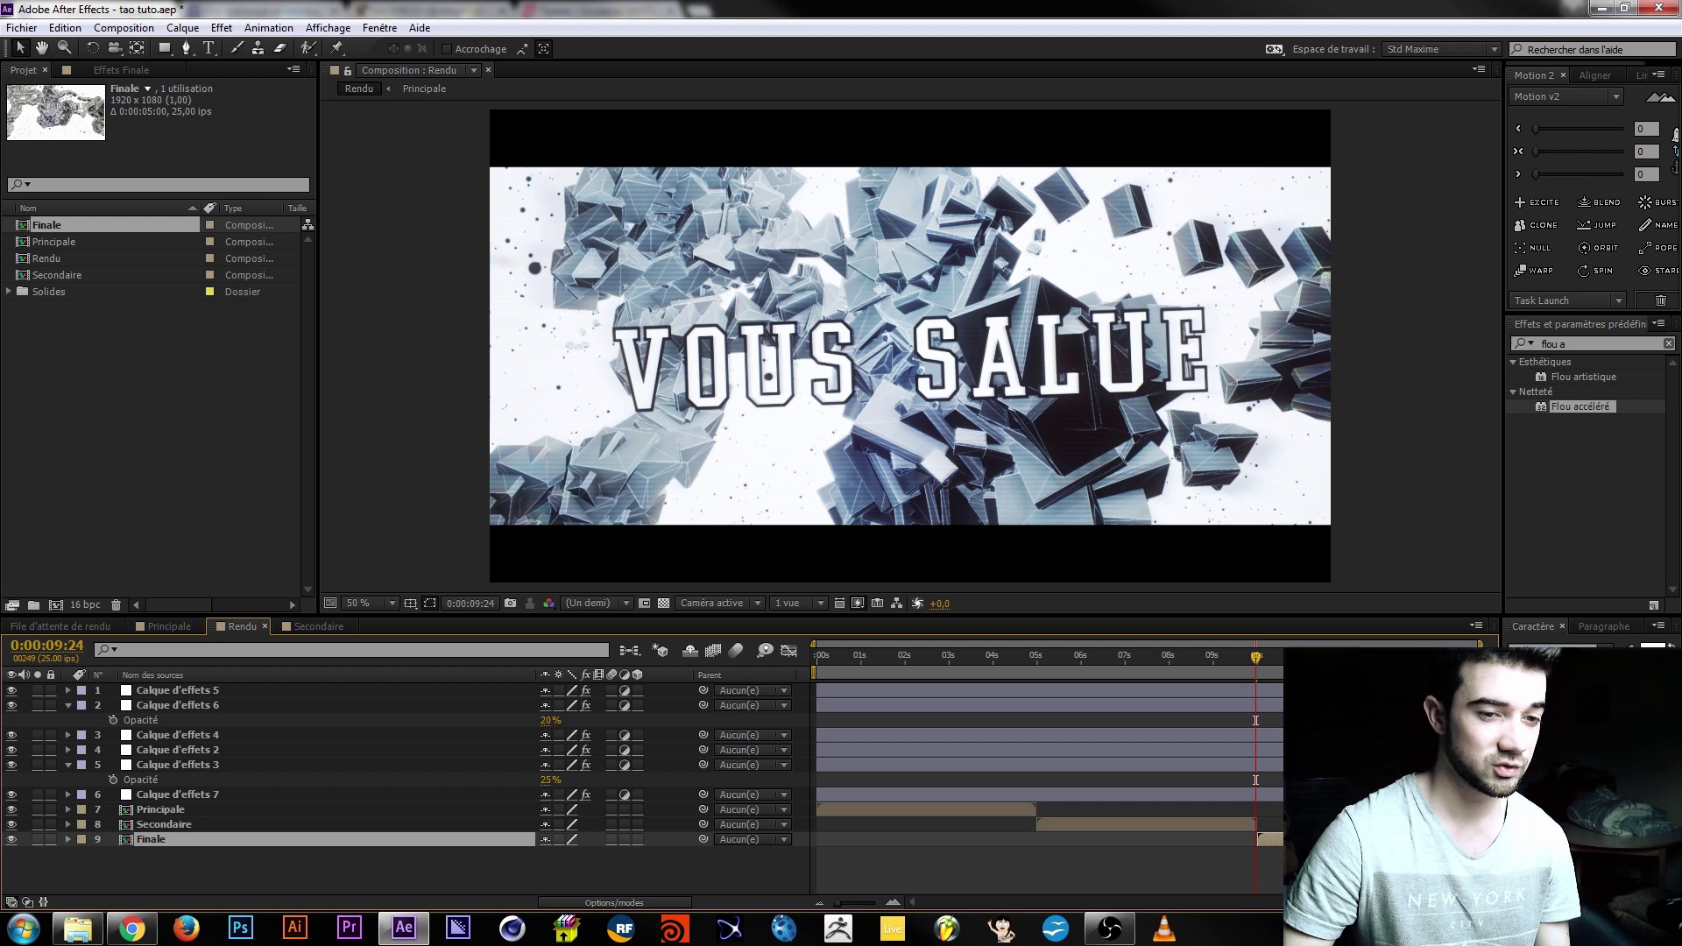
{"action": "key", "text": "space"}
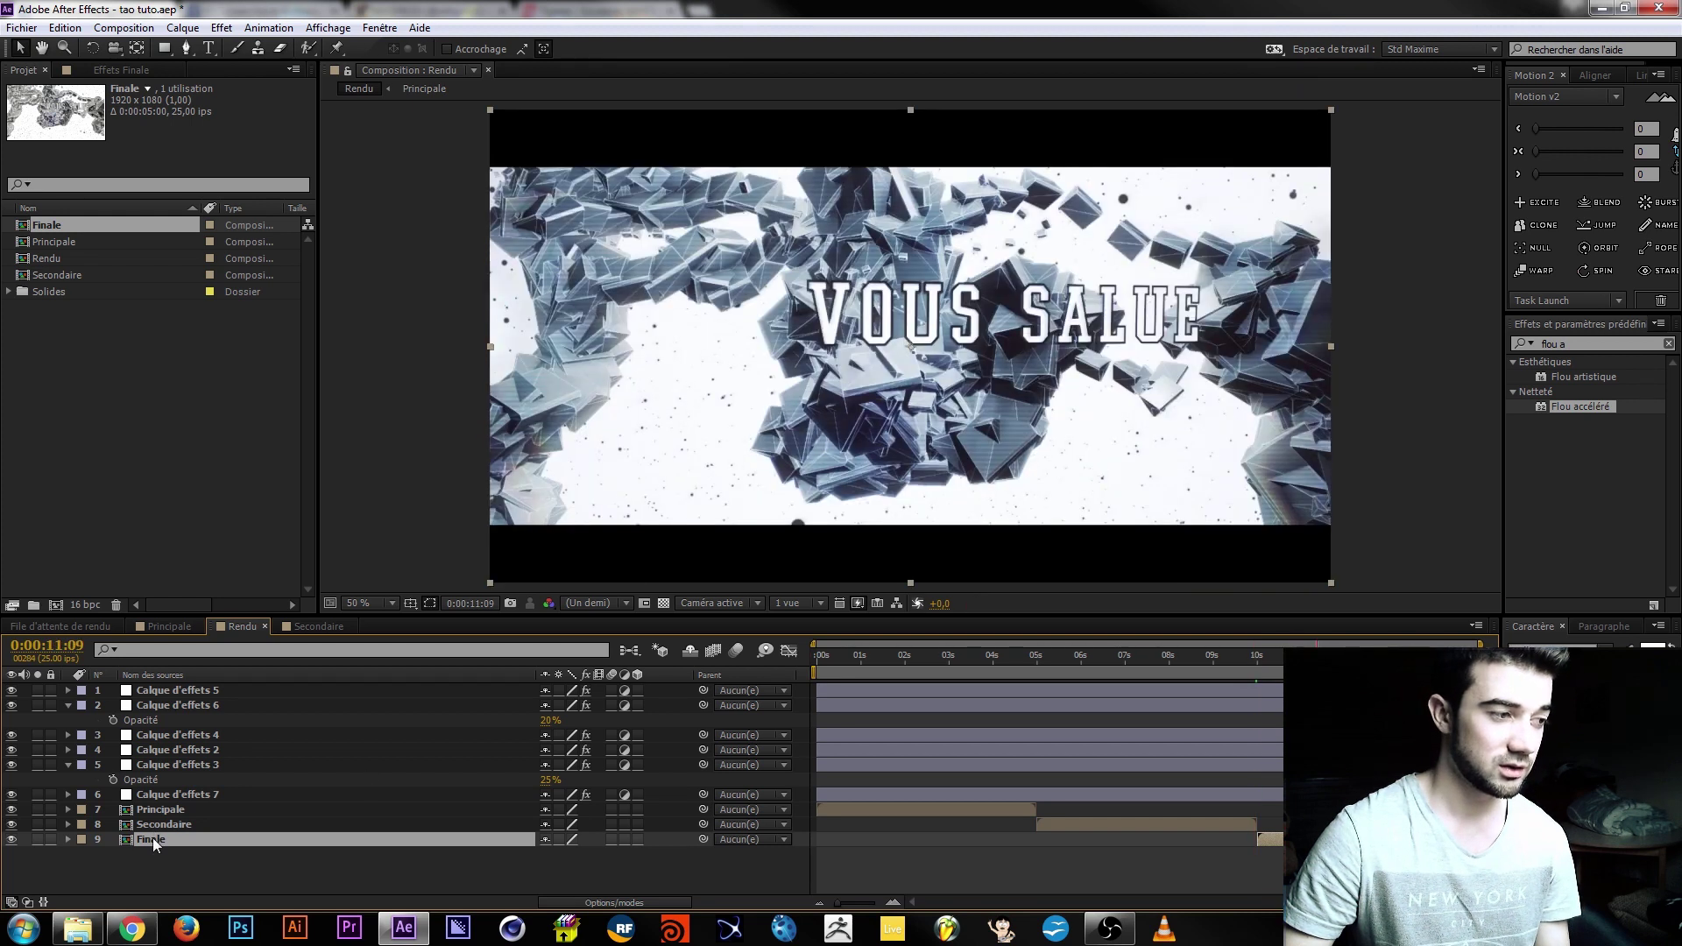
Open the Finale composition and replace the title text with CORDIALEMENT.
{"action": "double_click", "coordinate": [152, 839]}
{"action": "left_click", "coordinate": [219, 50]}
{"action": "left_click_drag", "start_coordinate": [1202, 306], "coordinate": [690, 265]}
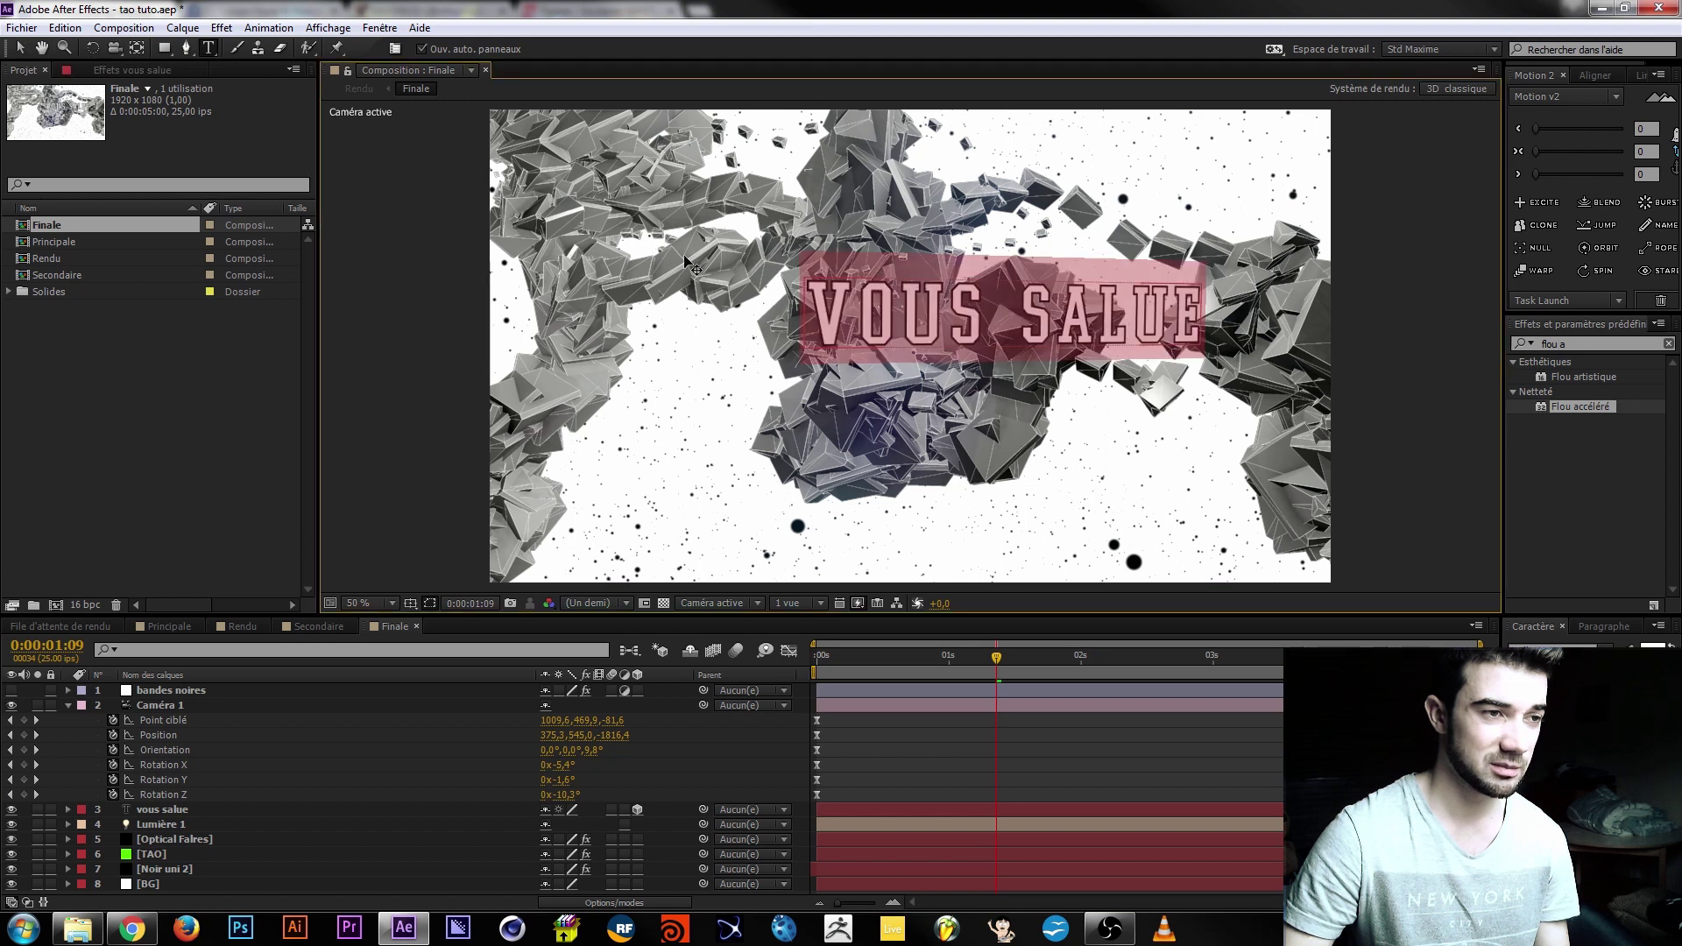
{"action": "type", "text": "CORDIALEMENT"}
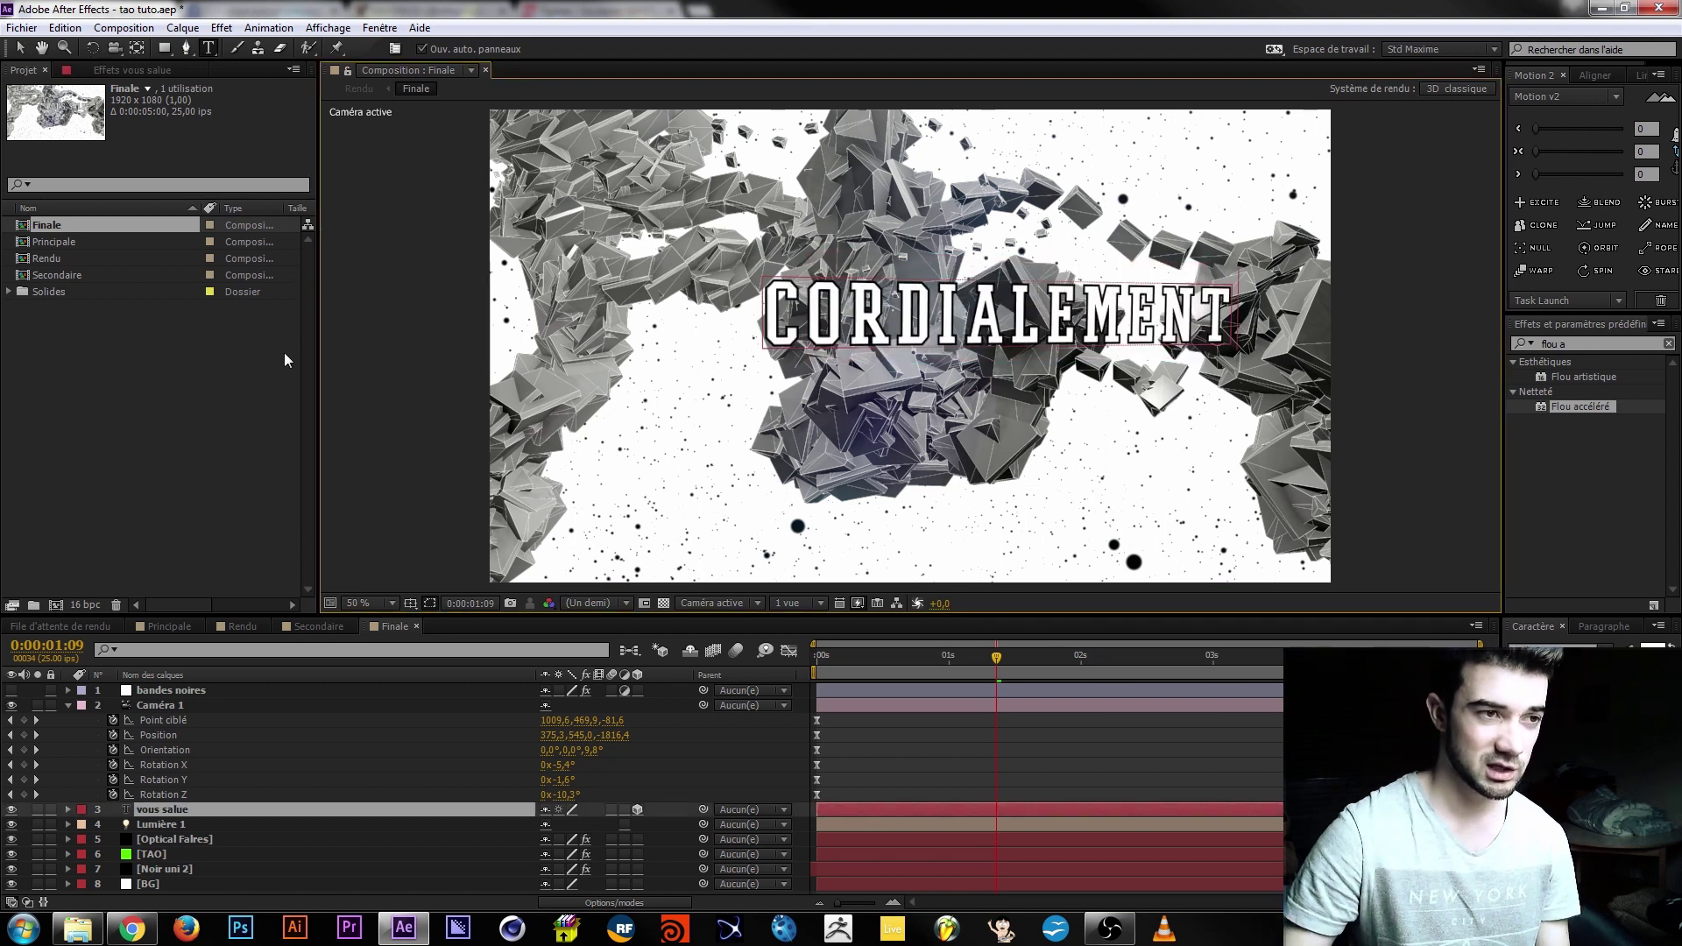
Reframe Caméra 1 at Finale's first frame to a Position of about 905,9, 338,5, -1857,4, with the title near the centre.
{"action": "left_click", "coordinate": [172, 703]}
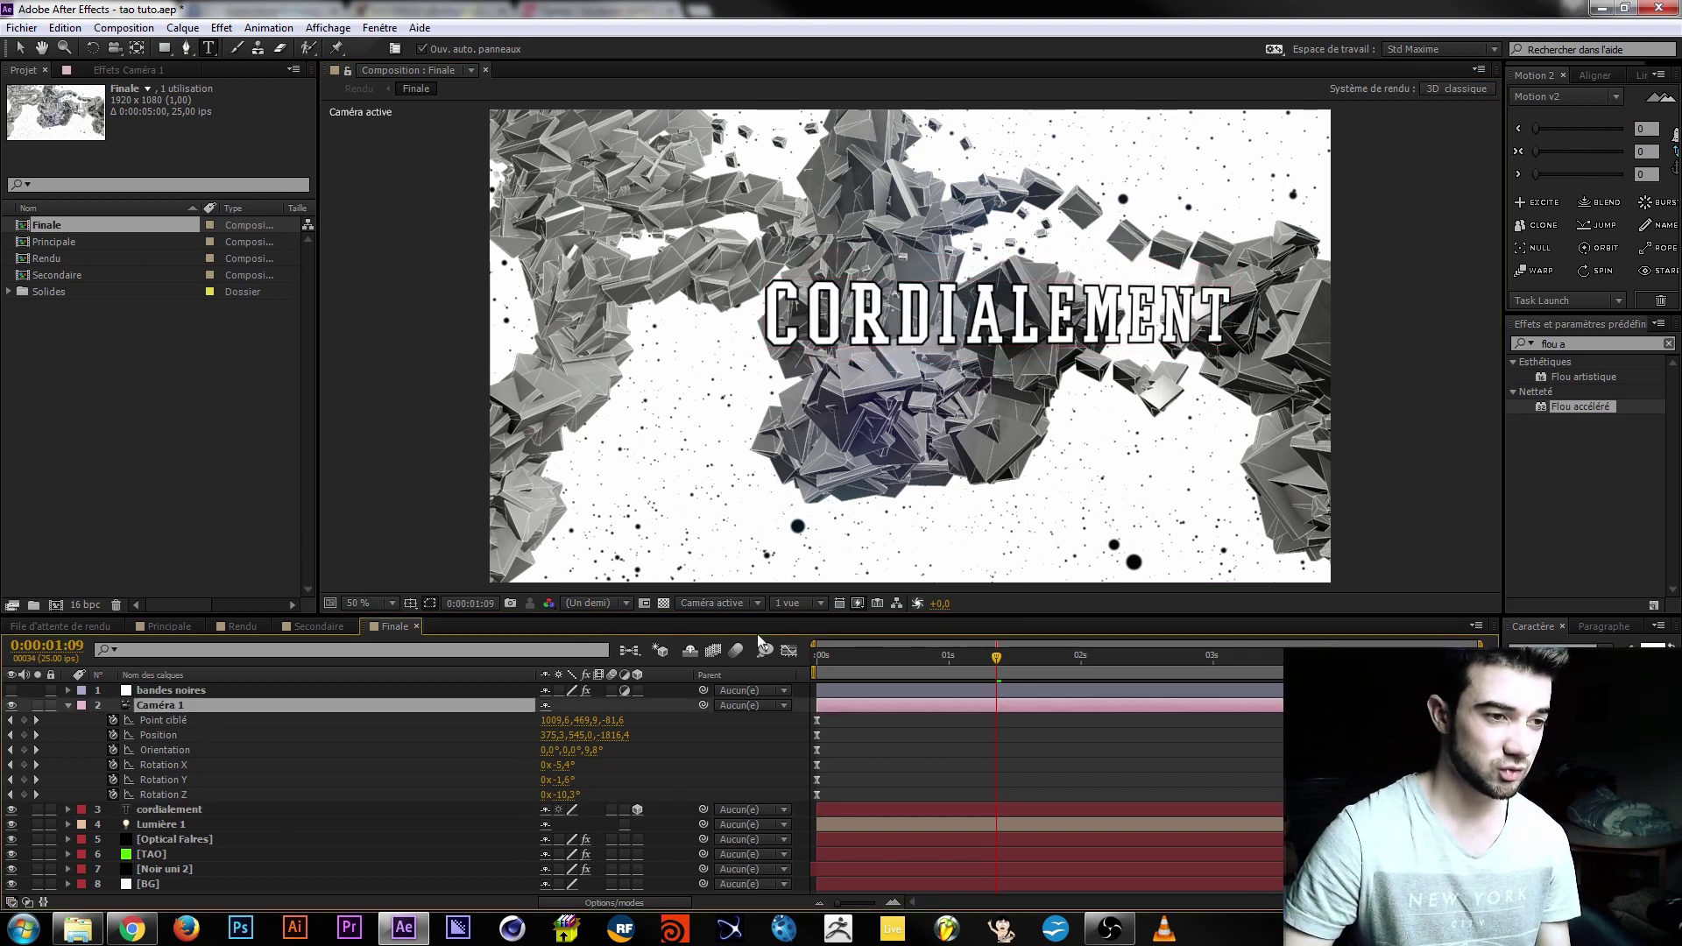
{"action": "left_click", "coordinate": [822, 662]}
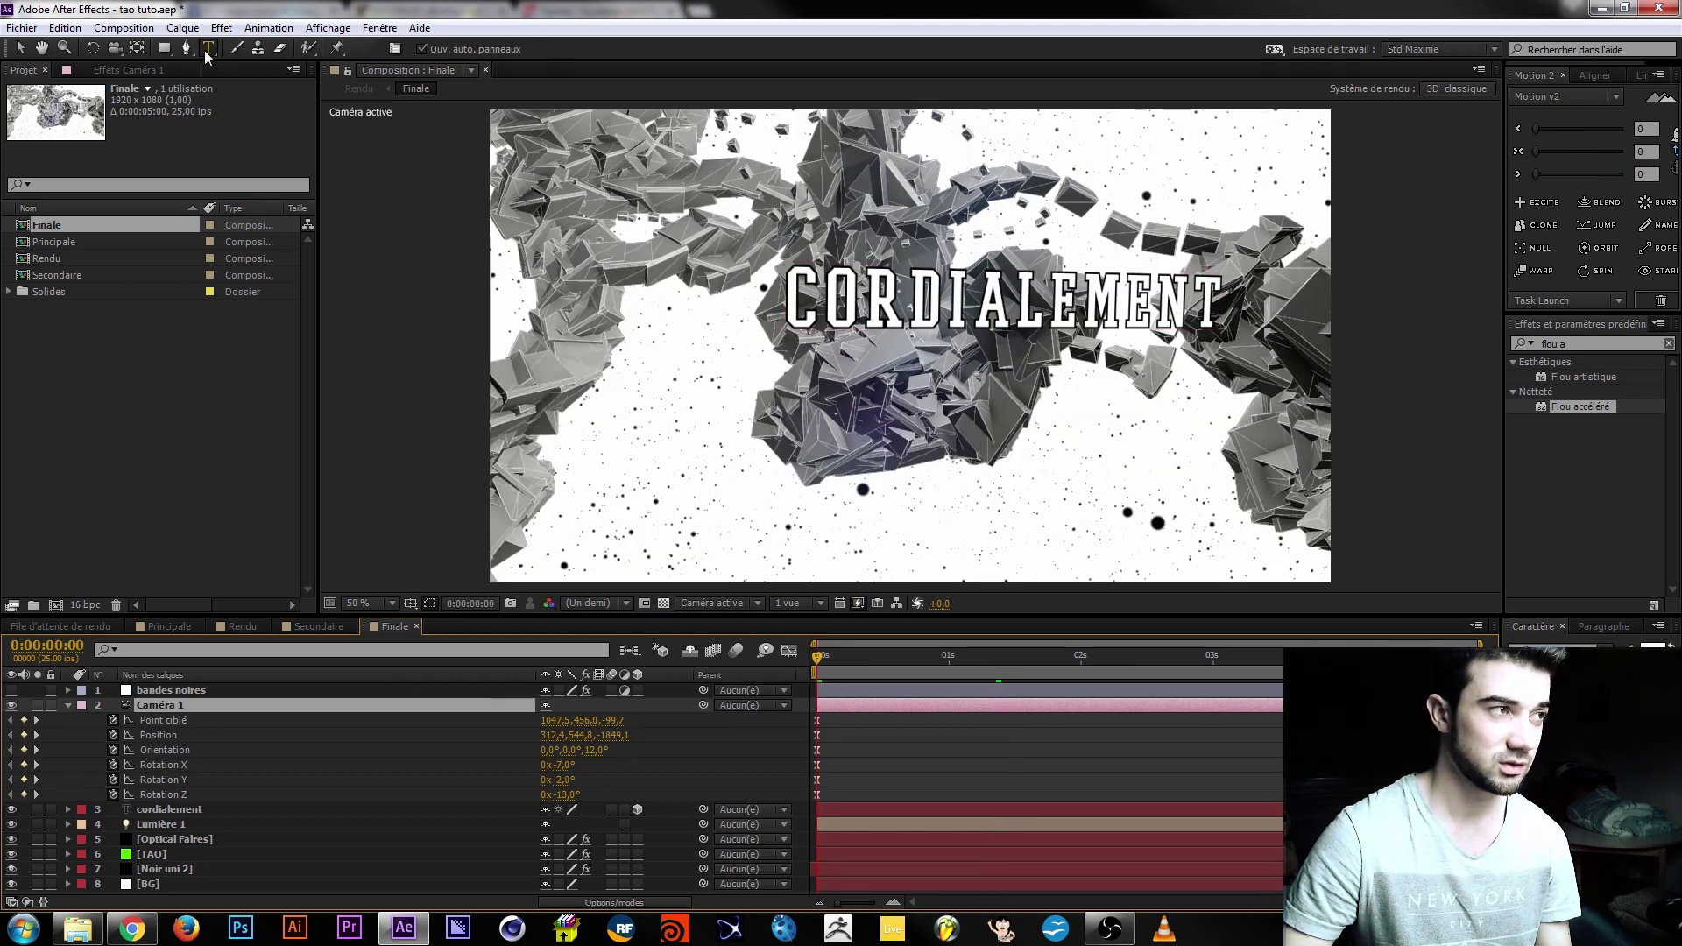
{"action": "left_click", "coordinate": [114, 47]}
{"action": "left_click_drag", "start_coordinate": [985, 334], "coordinate": [927, 343]}
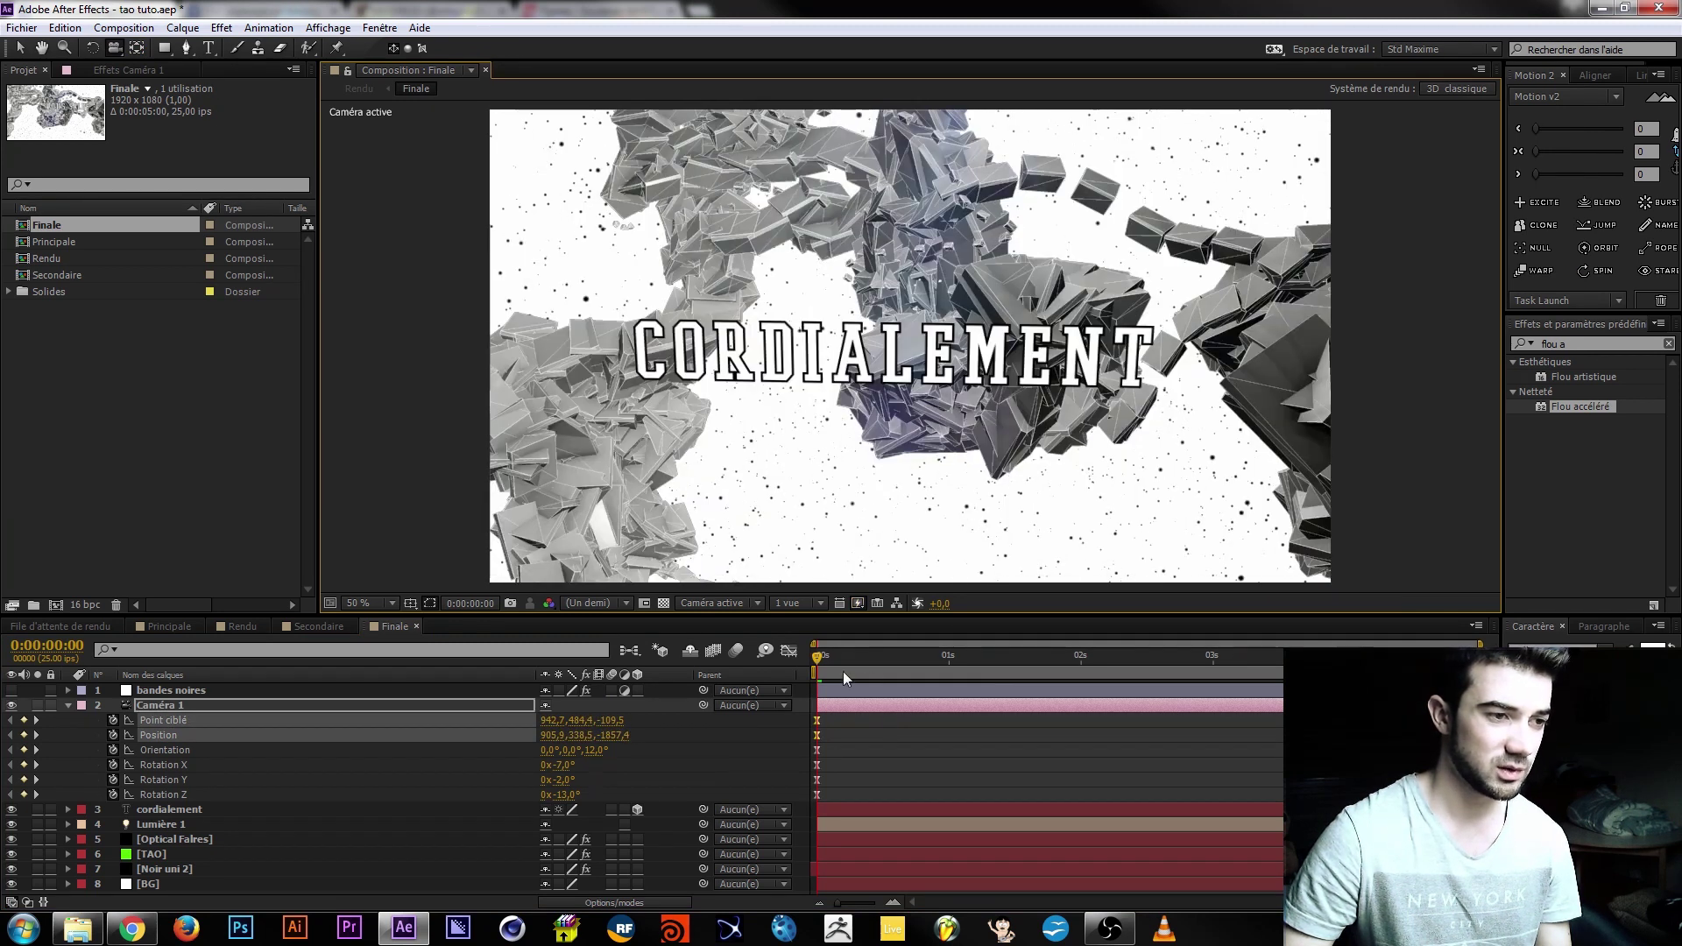
At Finale's last frame, 0:00:04:24, set Caméra 1's Rotation Z to -1,0° and move it closer, to a Z position of about -1517.
{"action": "left_click_drag", "start_coordinate": [817, 667], "coordinate": [1468, 670]}
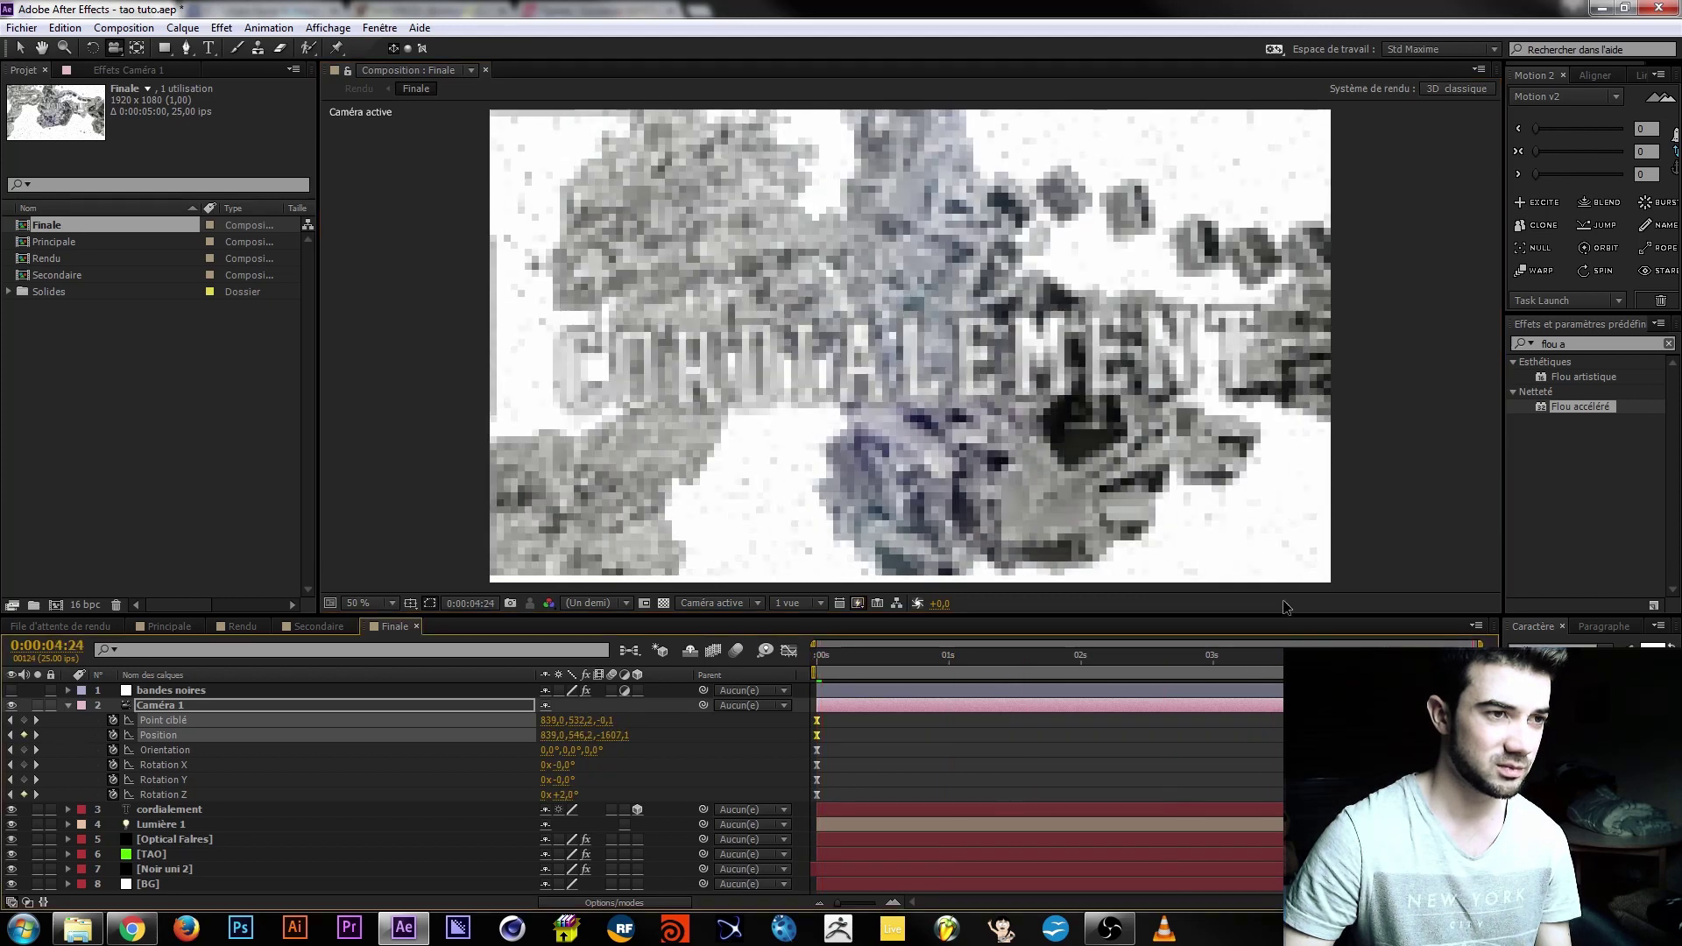
{"action": "left_click_drag", "start_coordinate": [968, 450], "coordinate": [1003, 467]}
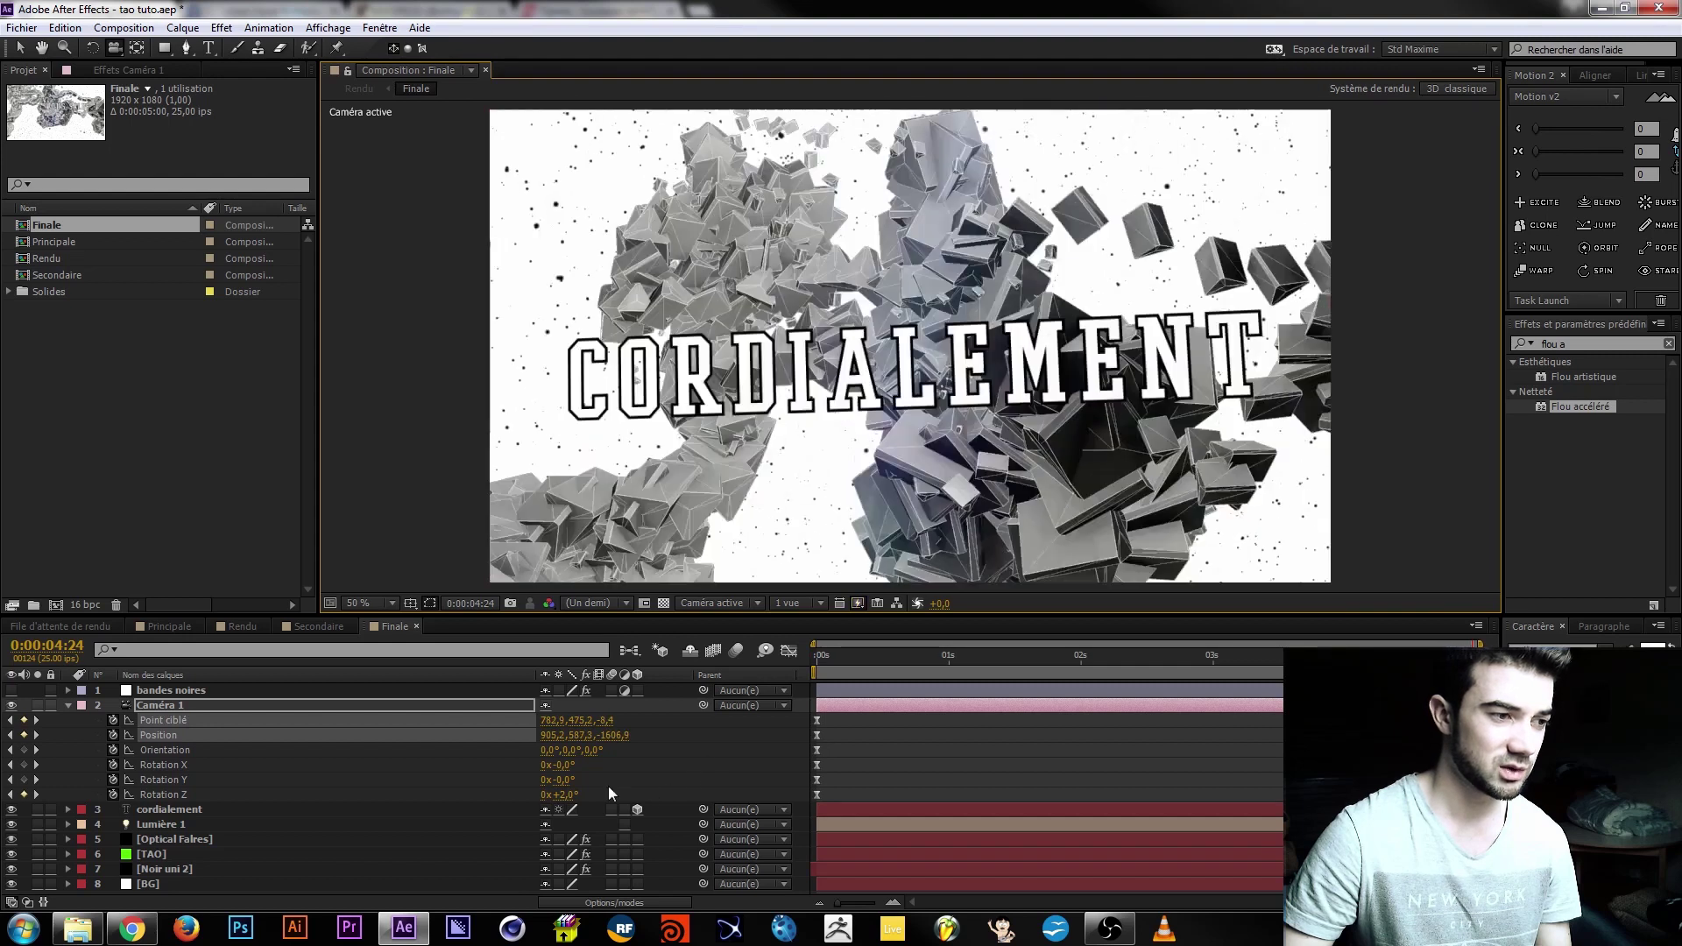
{"action": "left_click_drag", "start_coordinate": [558, 793], "coordinate": [194, 927]}
{"action": "mouse_move", "coordinate": [894, 366]}
{"action": "left_mouse_down"}
{"action": "mouse_move", "coordinate": [908, 359]}
{"action": "mouse_move", "coordinate": [882, 388]}
{"action": "left_mouse_up"}
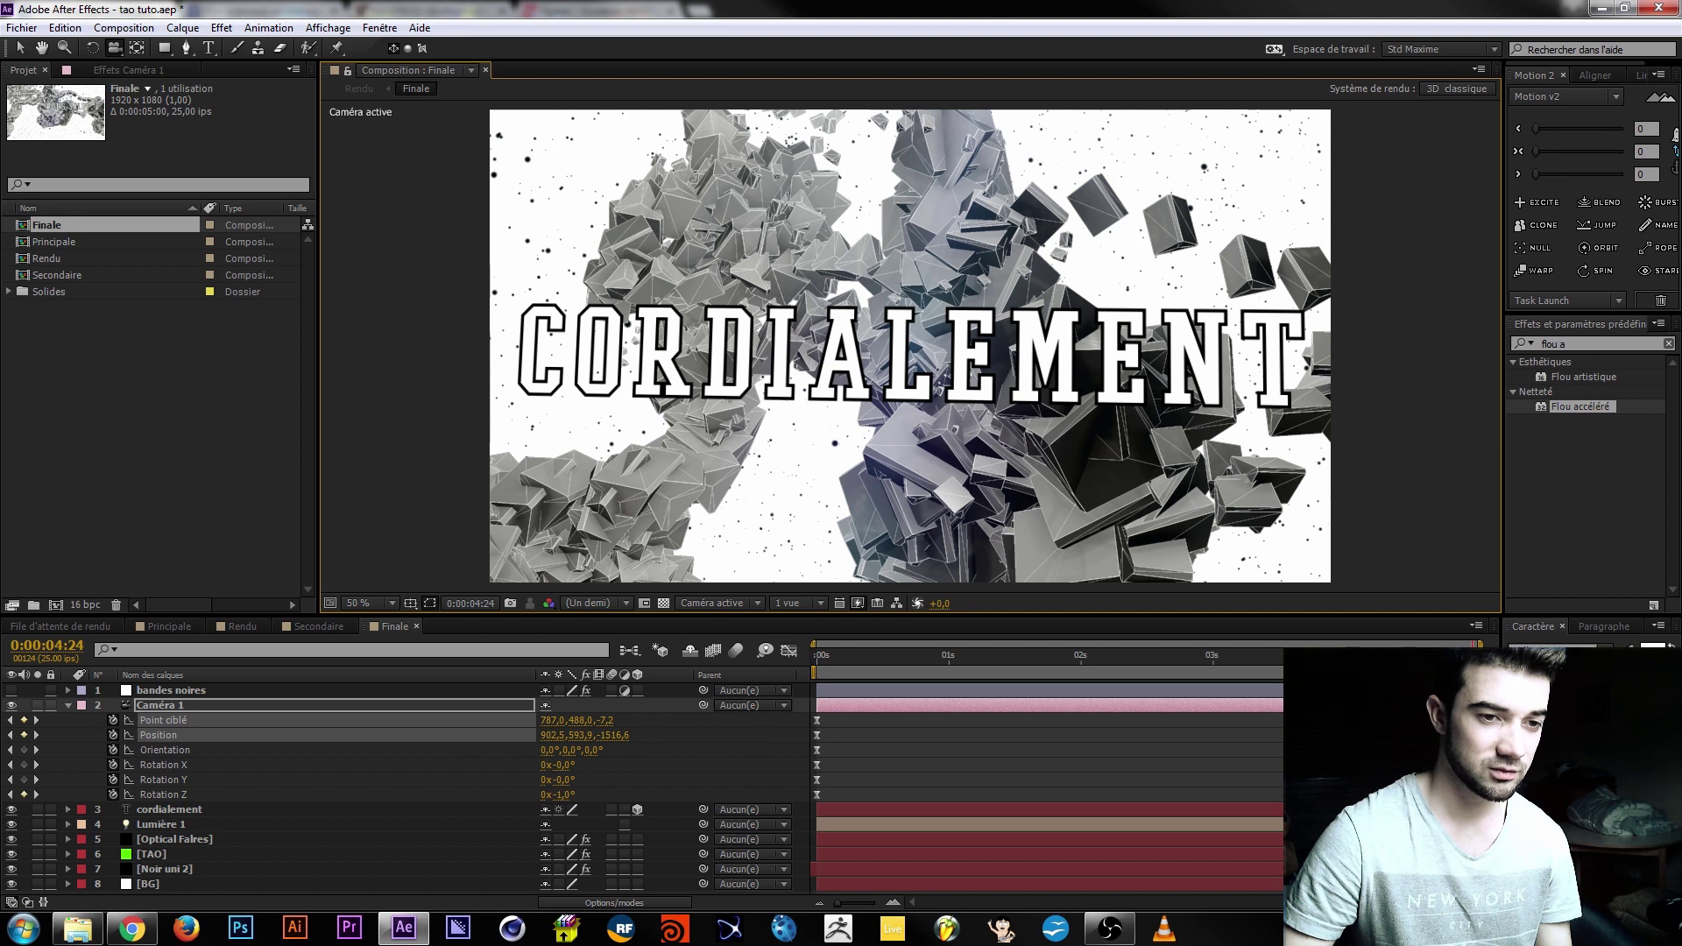
{"action": "mouse_move", "coordinate": [1472, 735]}
{"action": "left_mouse_down"}
{"action": "mouse_move", "coordinate": [1495, 735]}
{"action": "mouse_move", "coordinate": [1478, 735]}
{"action": "left_mouse_up"}
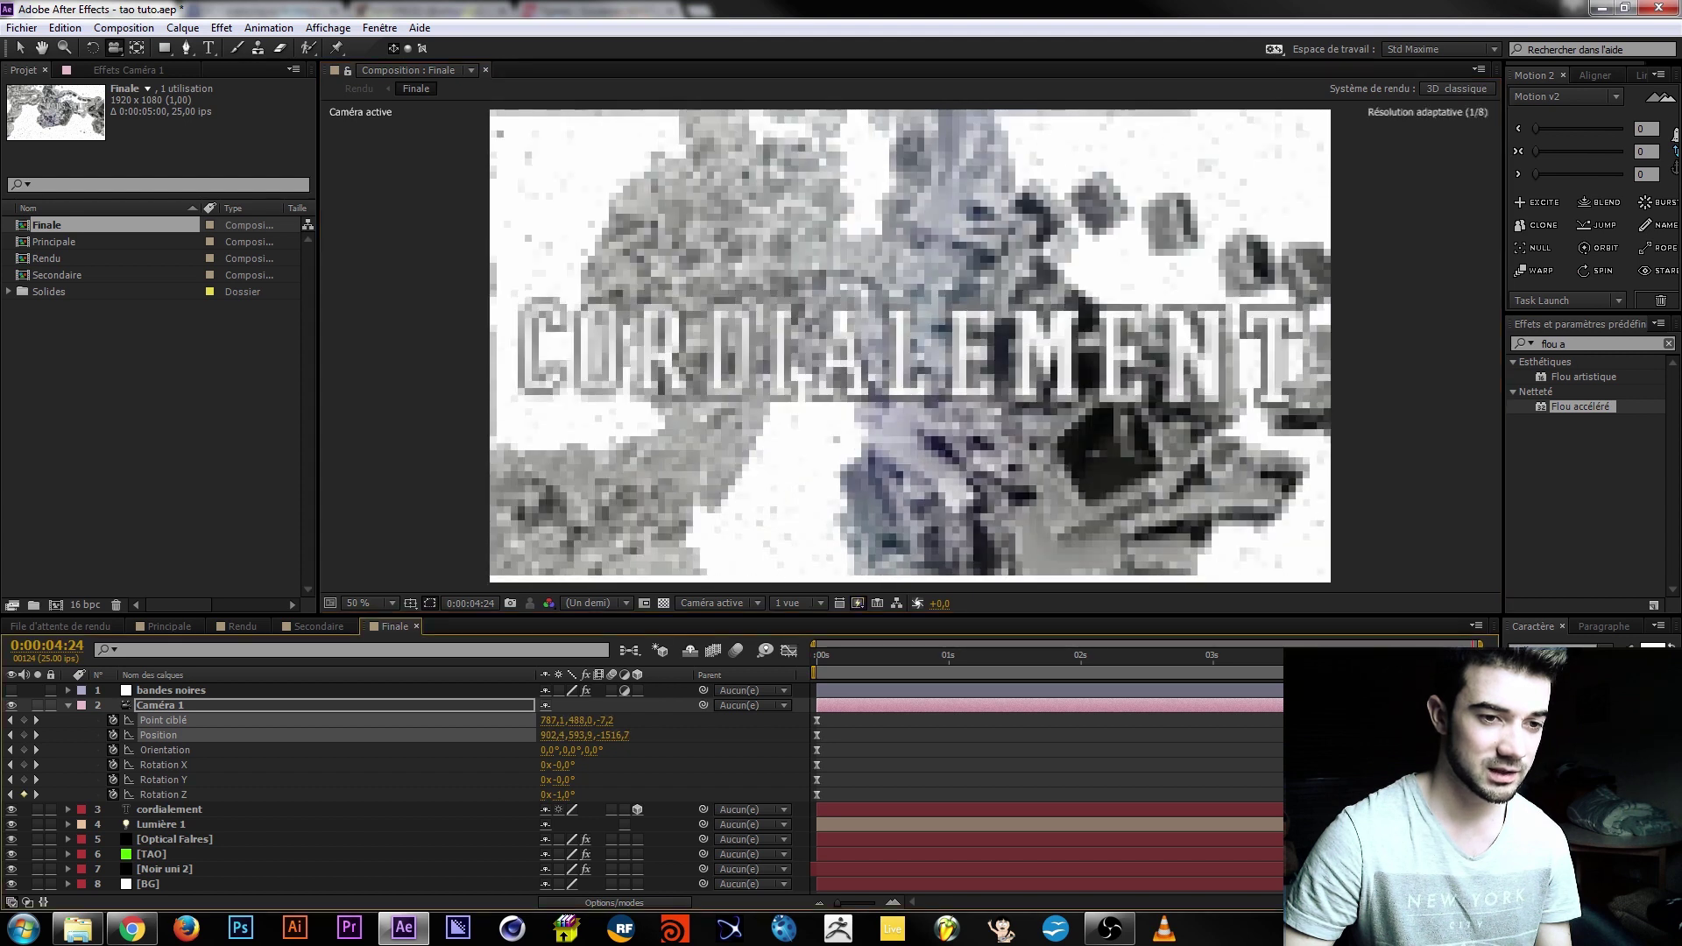
Set Tao's Fractal Evolution to 1,5 on Finale's TAO layer and check the new shape across the whole shot.
{"action": "left_click_drag", "start_coordinate": [1472, 658], "coordinate": [634, 659]}
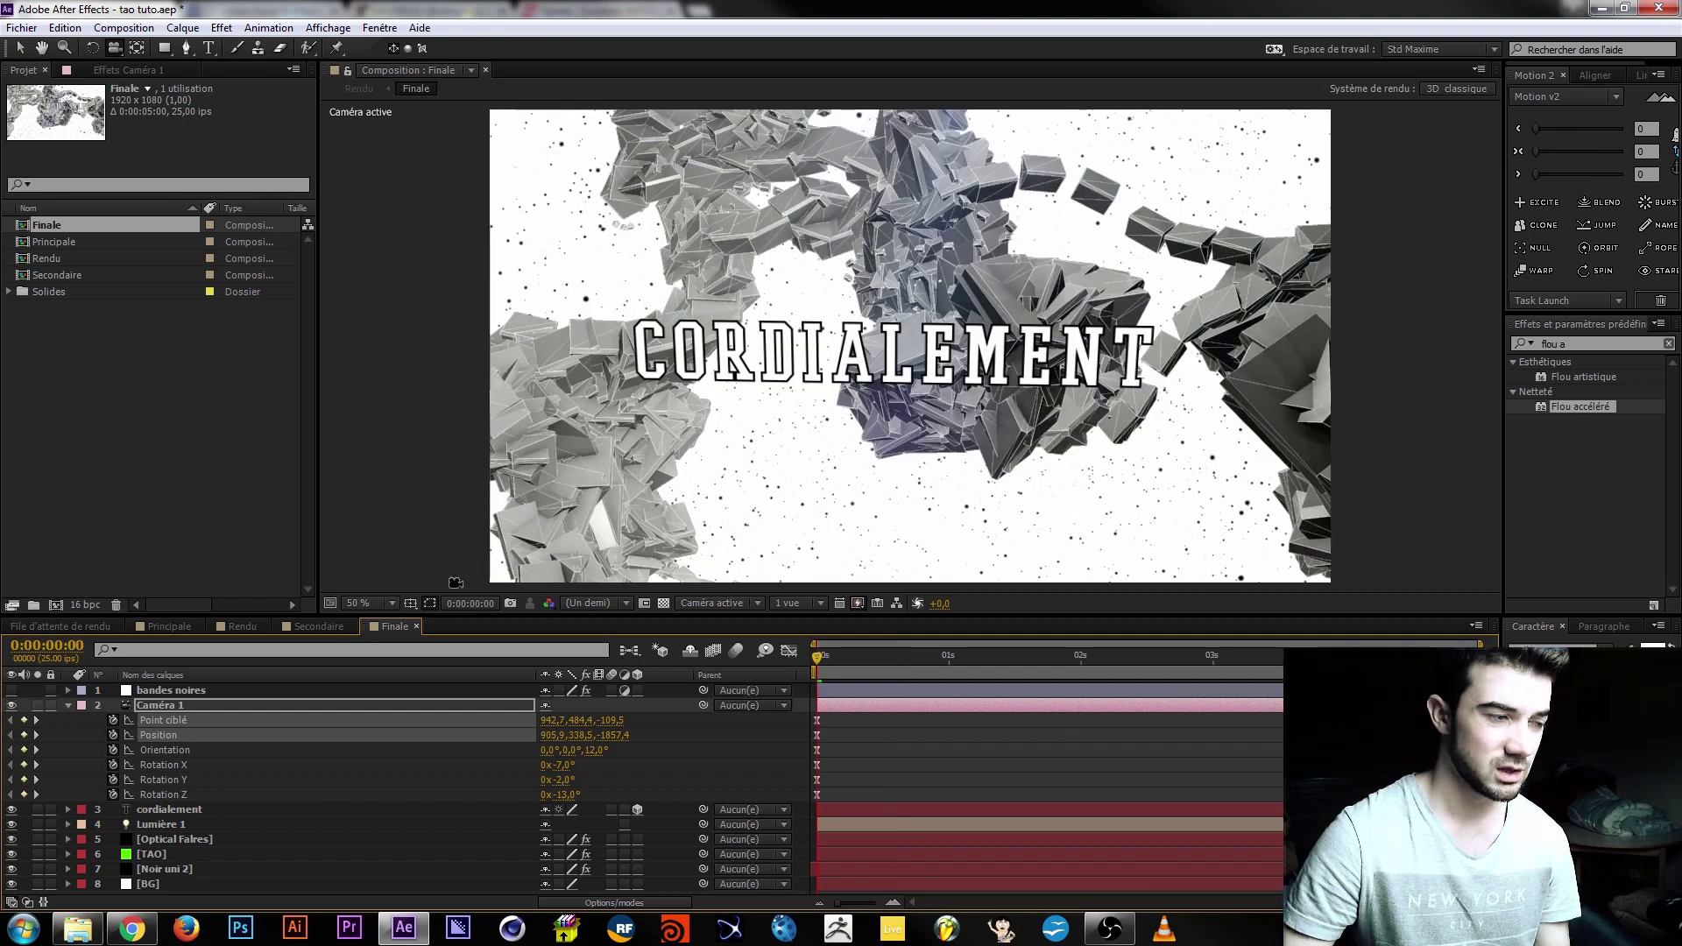
{"action": "left_click", "coordinate": [149, 855]}
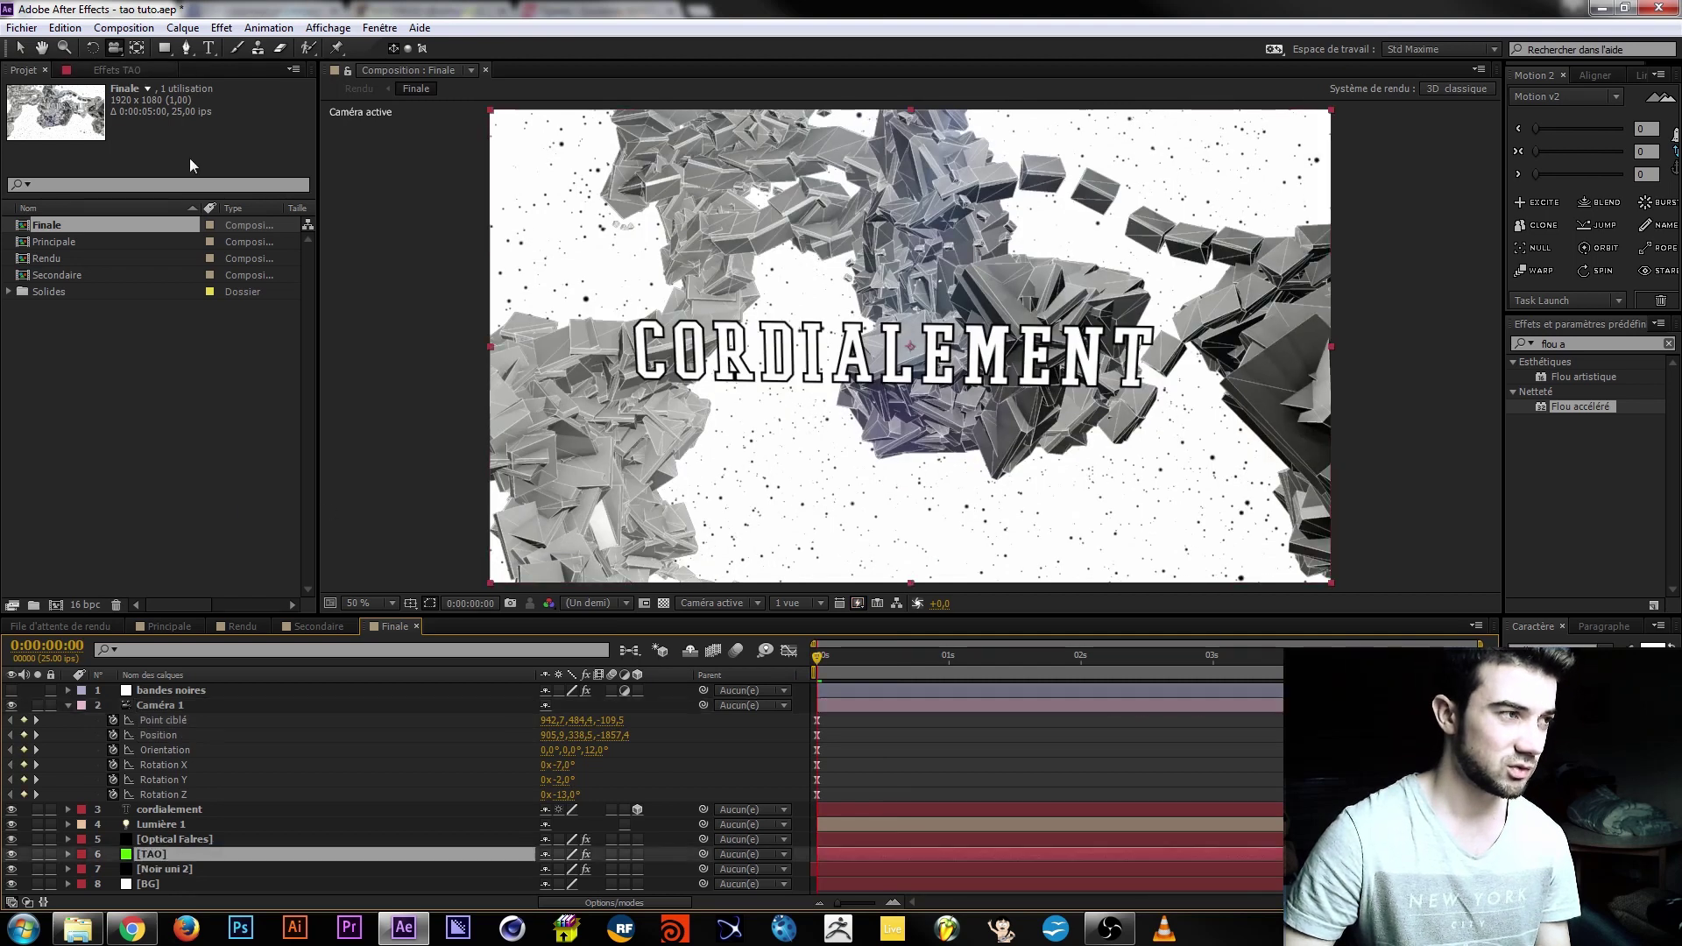
{"action": "left_click", "coordinate": [107, 65]}
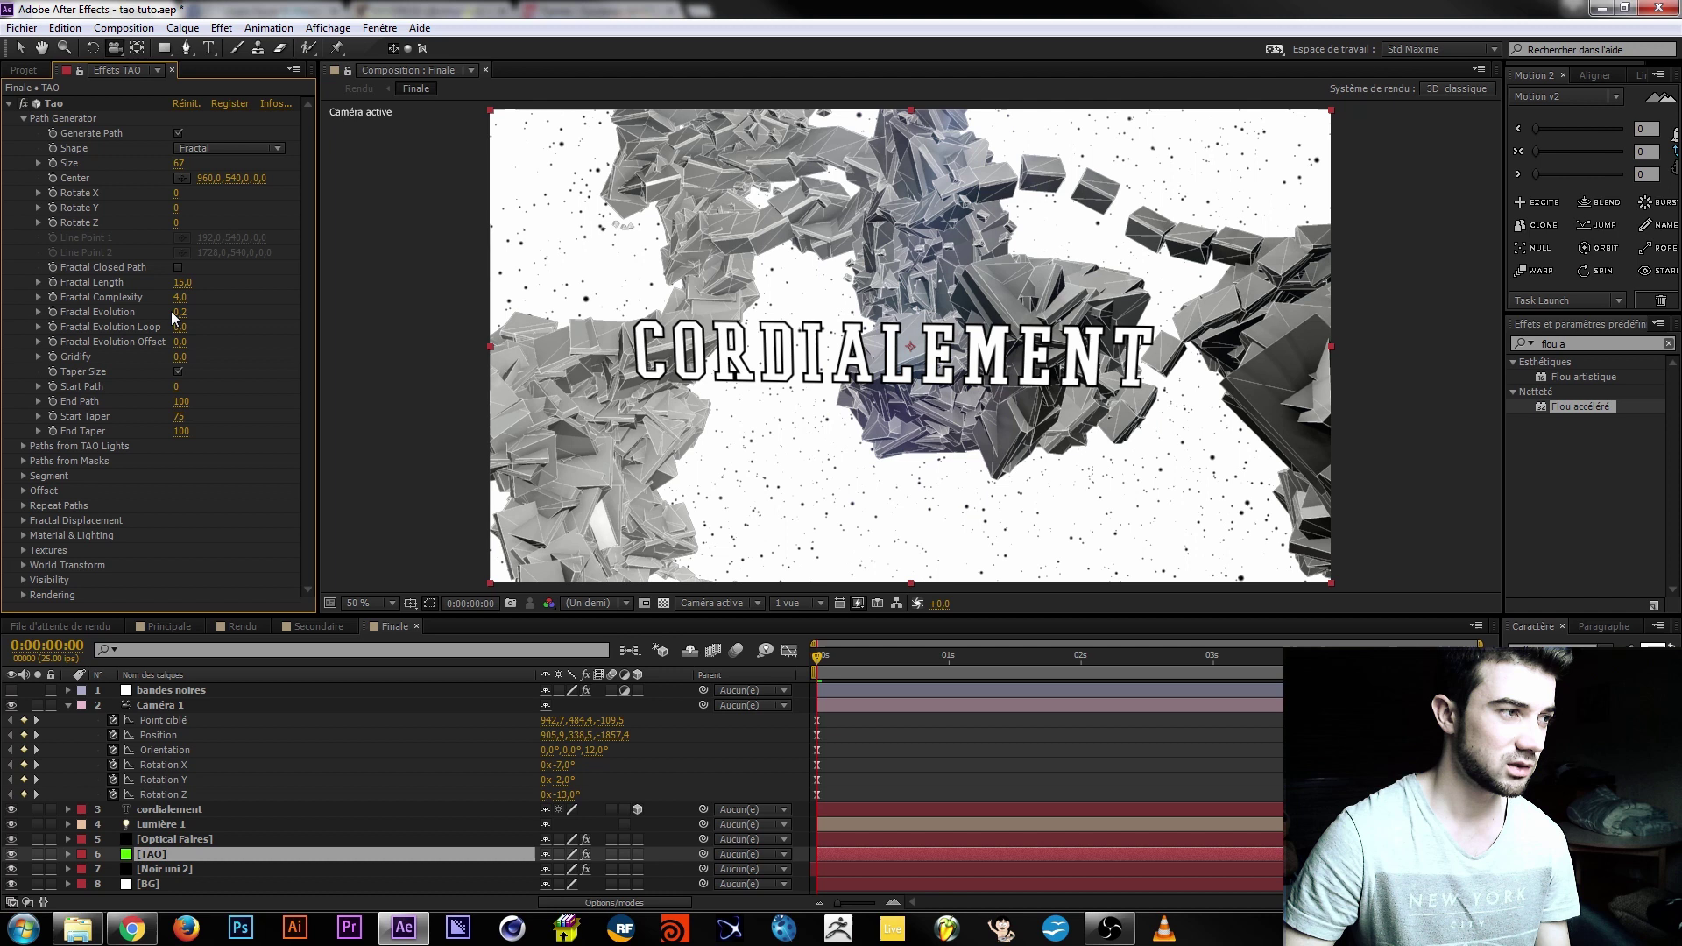
{"action": "left_click_drag", "start_coordinate": [182, 311], "coordinate": [274, 307]}
{"action": "left_click_drag", "start_coordinate": [815, 659], "coordinate": [1432, 659]}
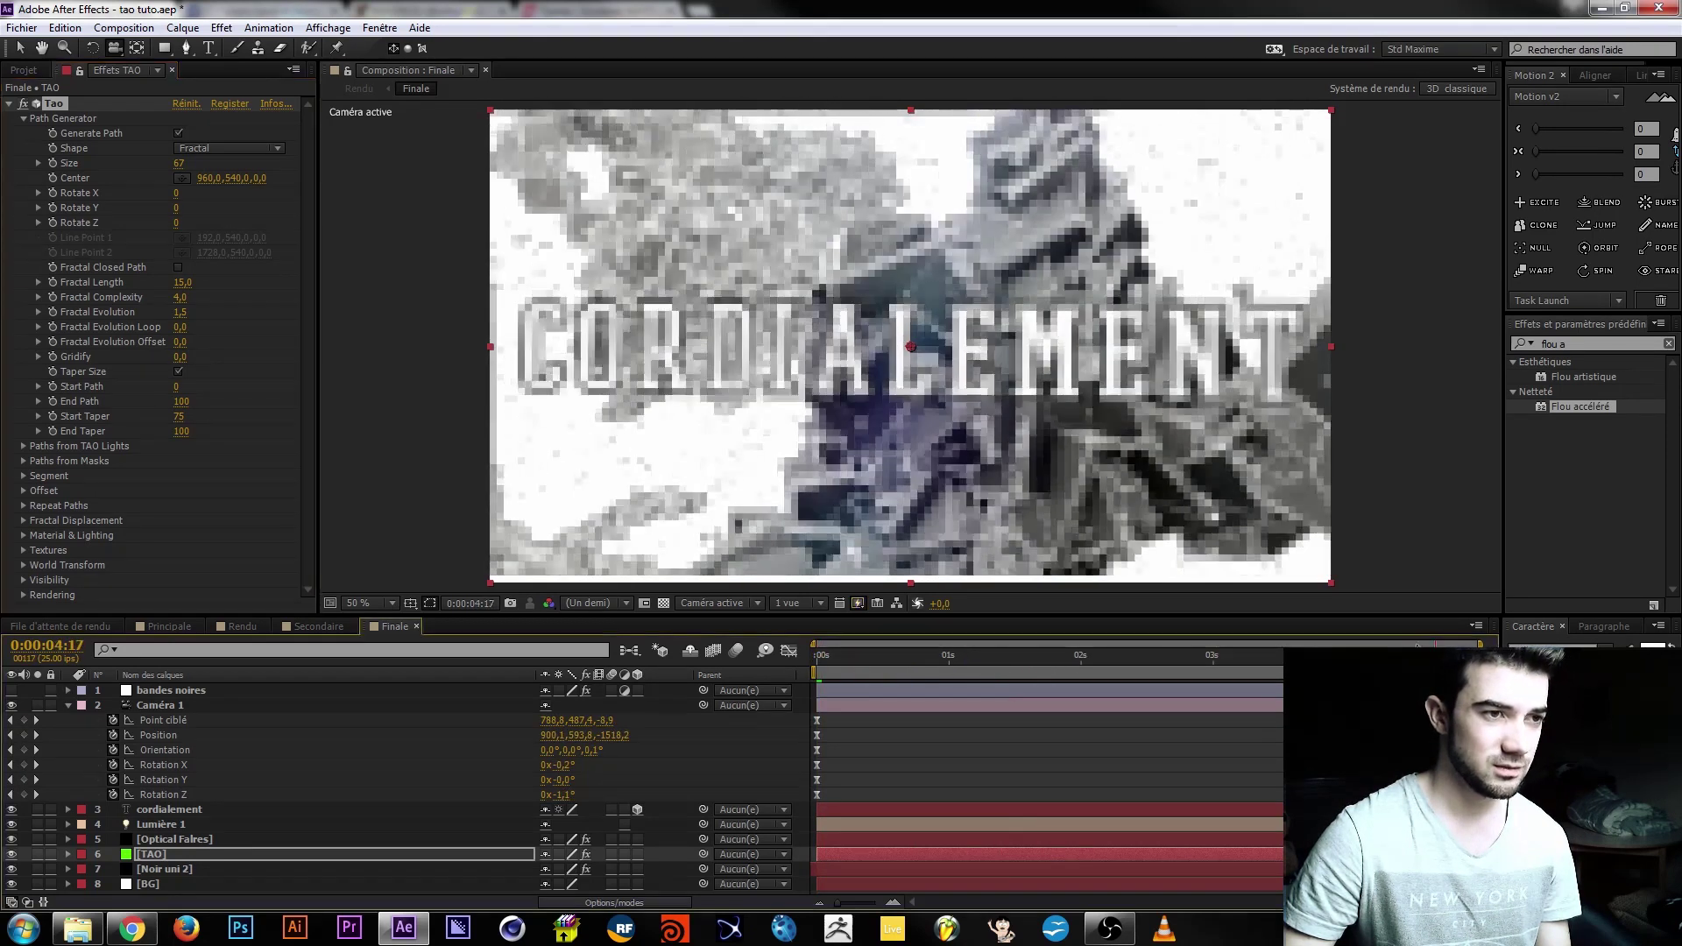
{"action": "key", "text": "Home"}
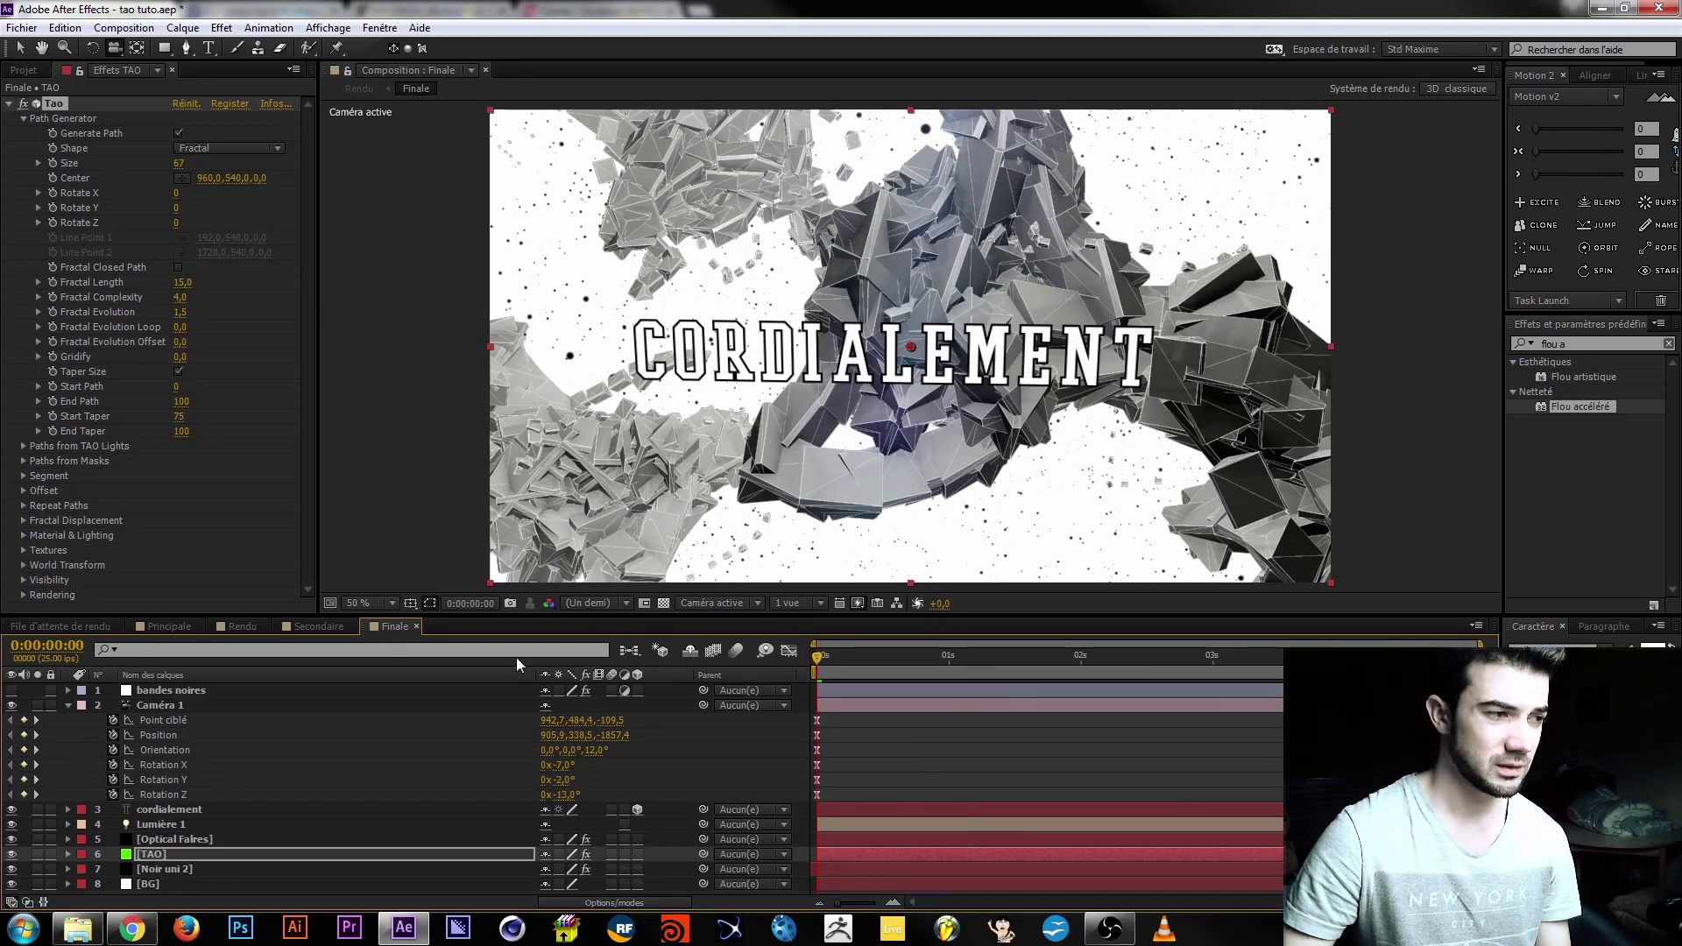
Return to the Rendu composition and review the Finale shot and the earlier shots back to the first frame.
{"action": "left_click", "coordinate": [149, 626]}
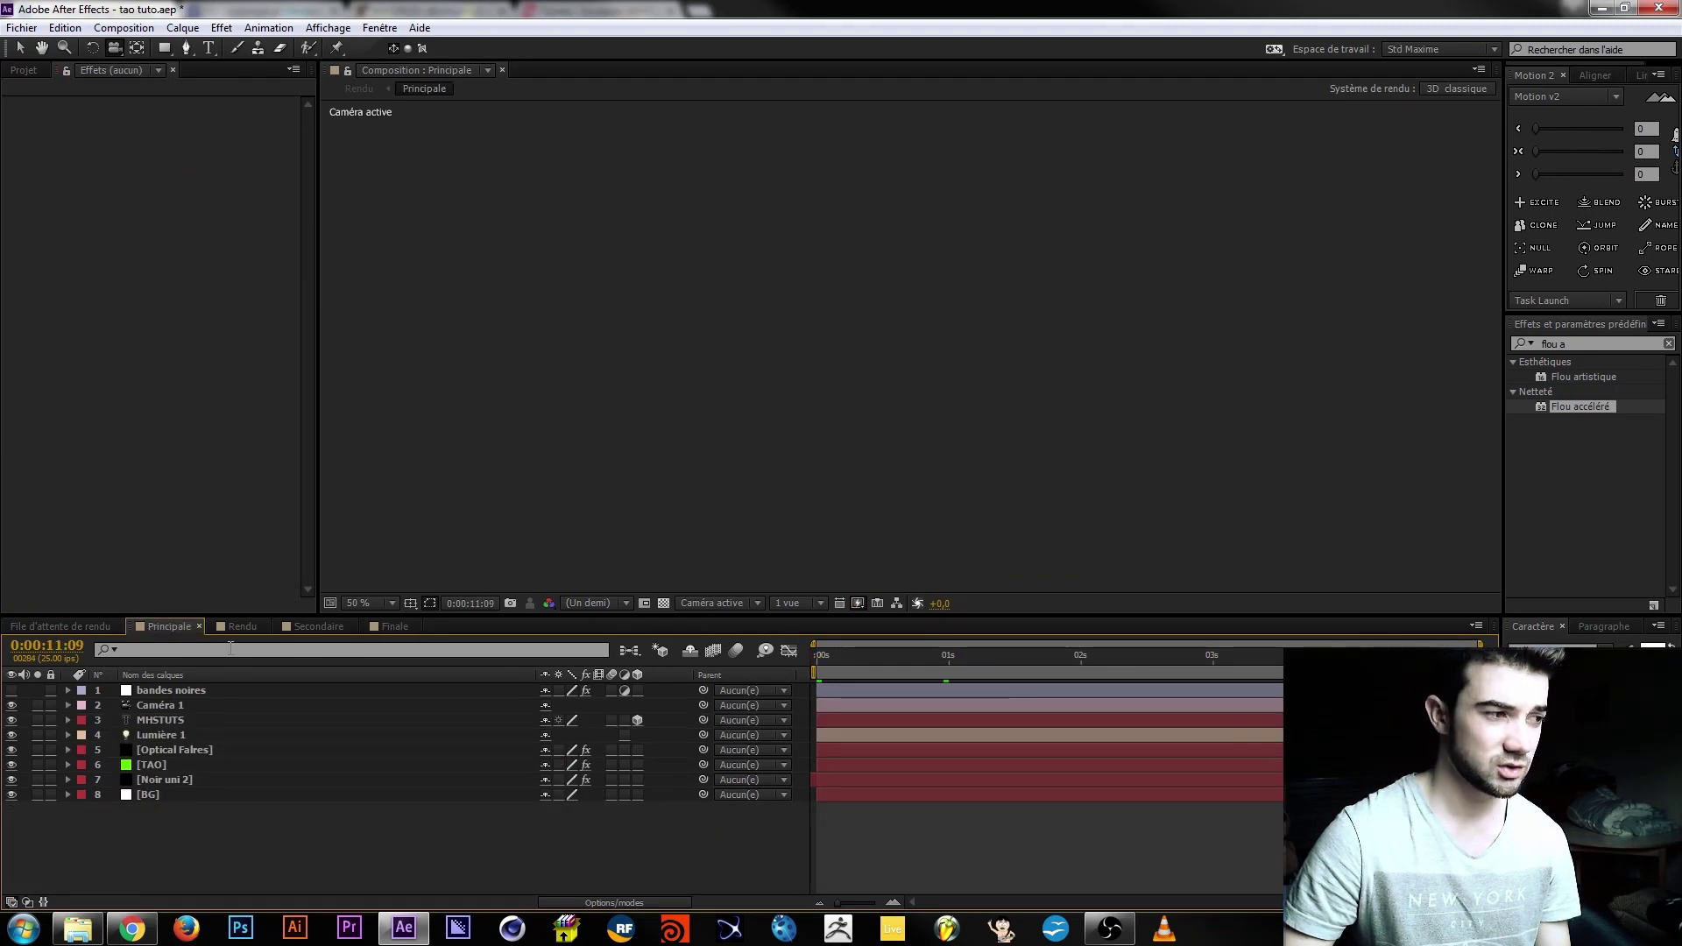
{"action": "left_click", "coordinate": [242, 625]}
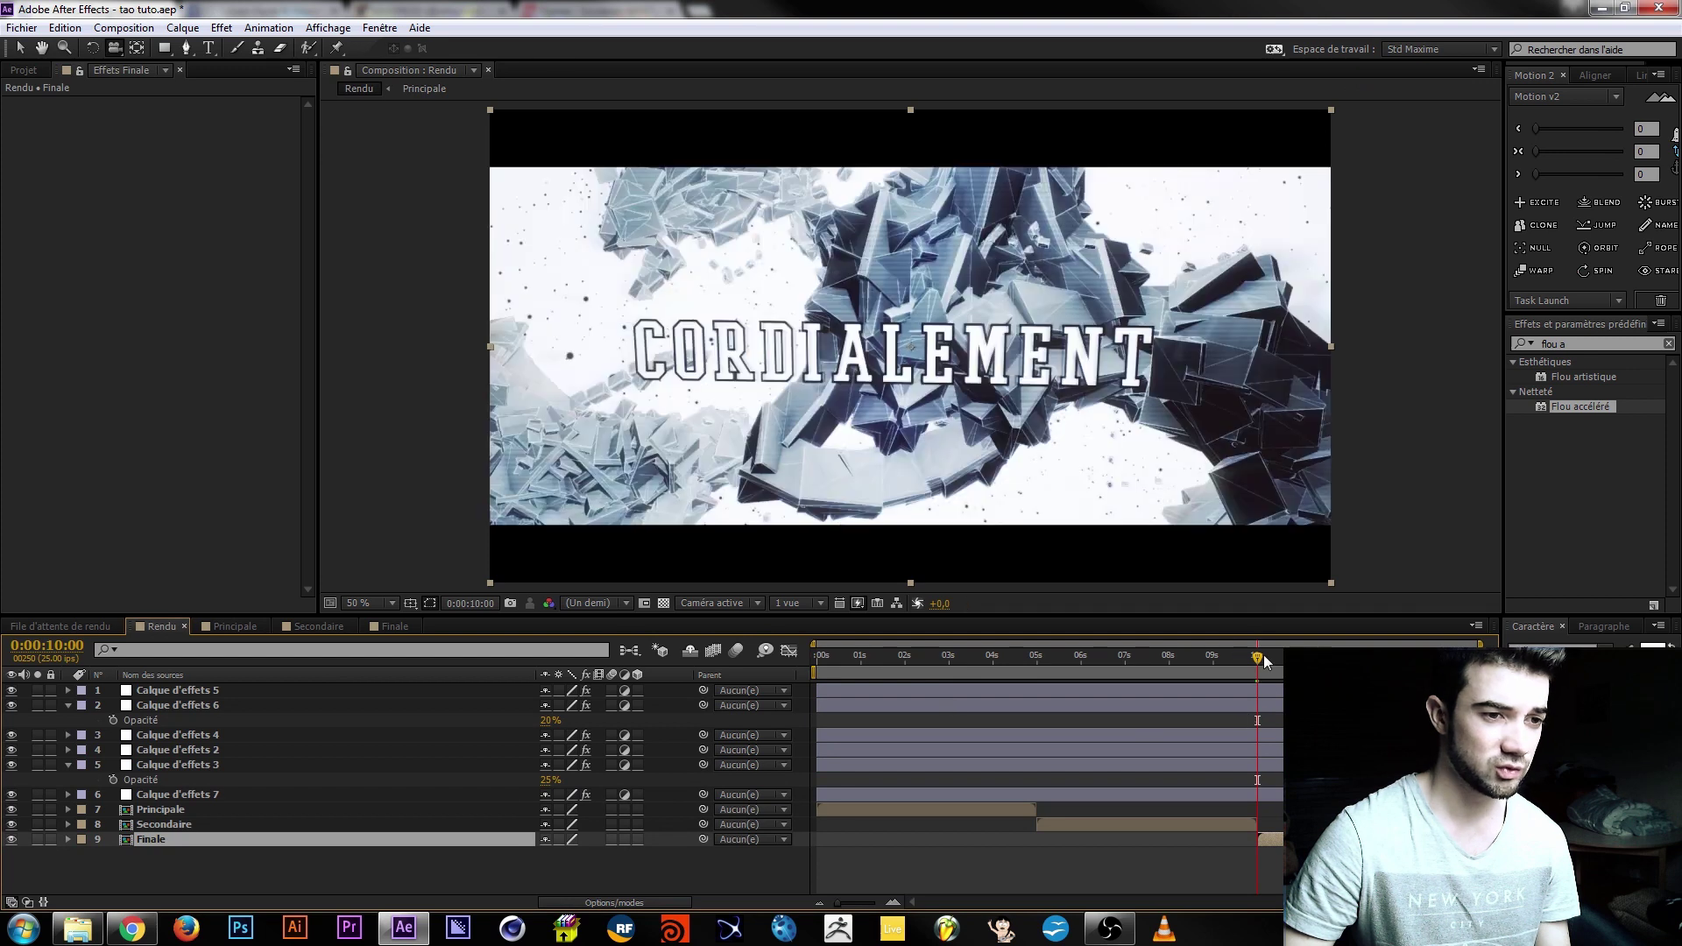
{"action": "key", "text": "space"}
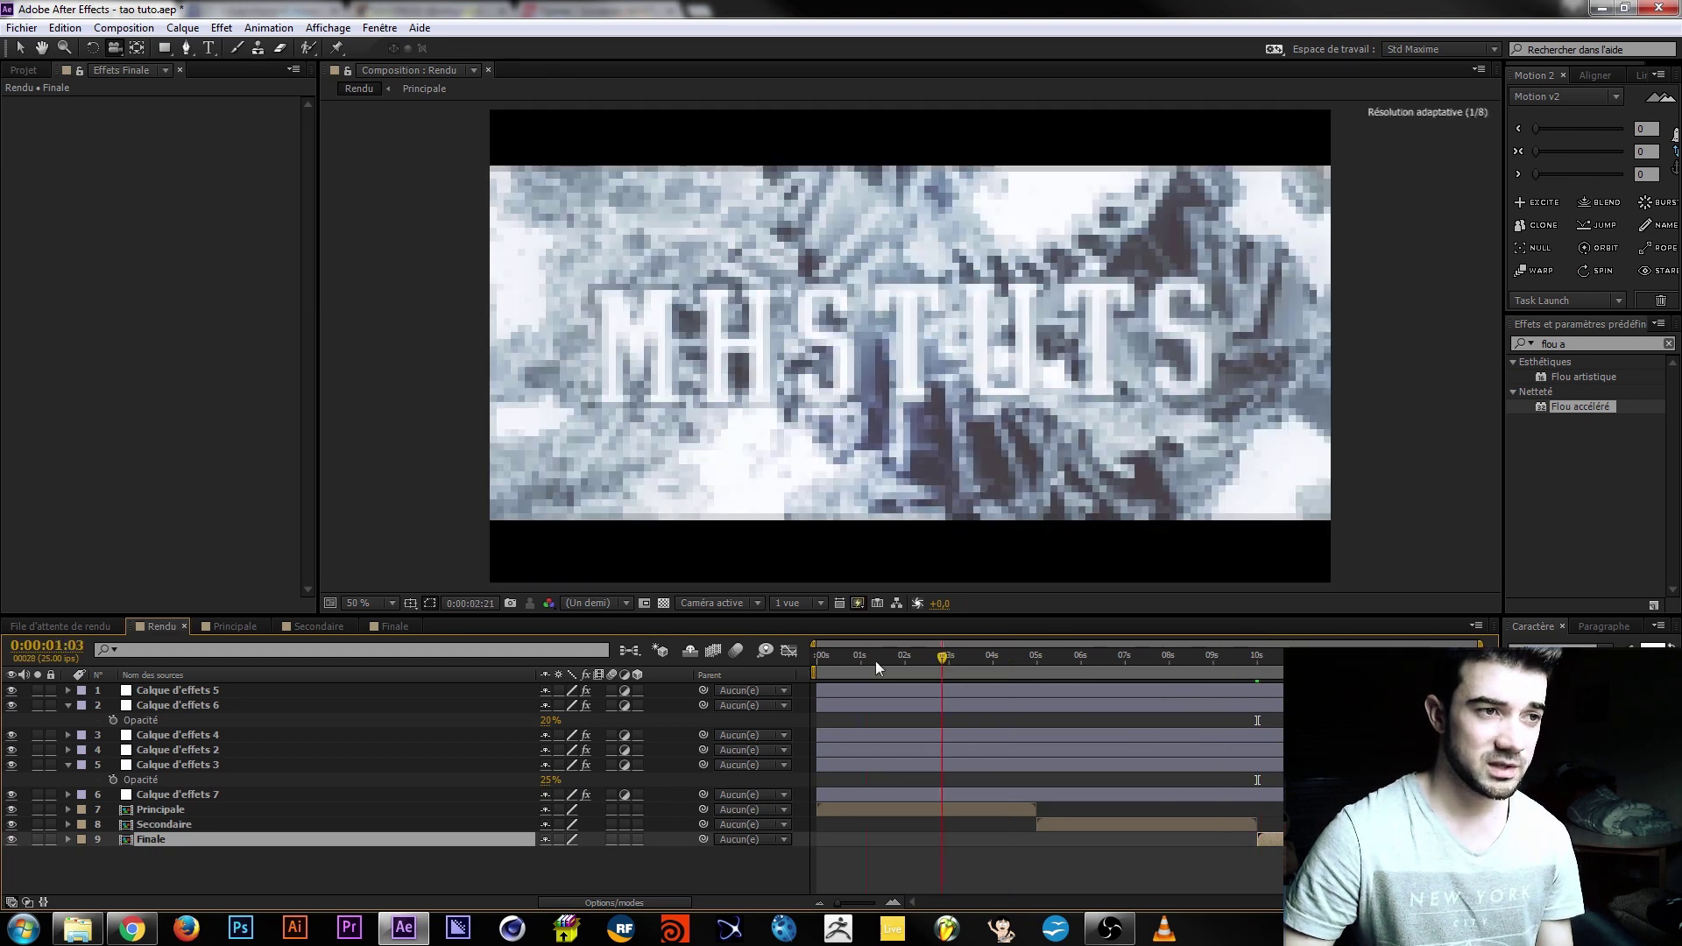
{"action": "key", "text": "space"}
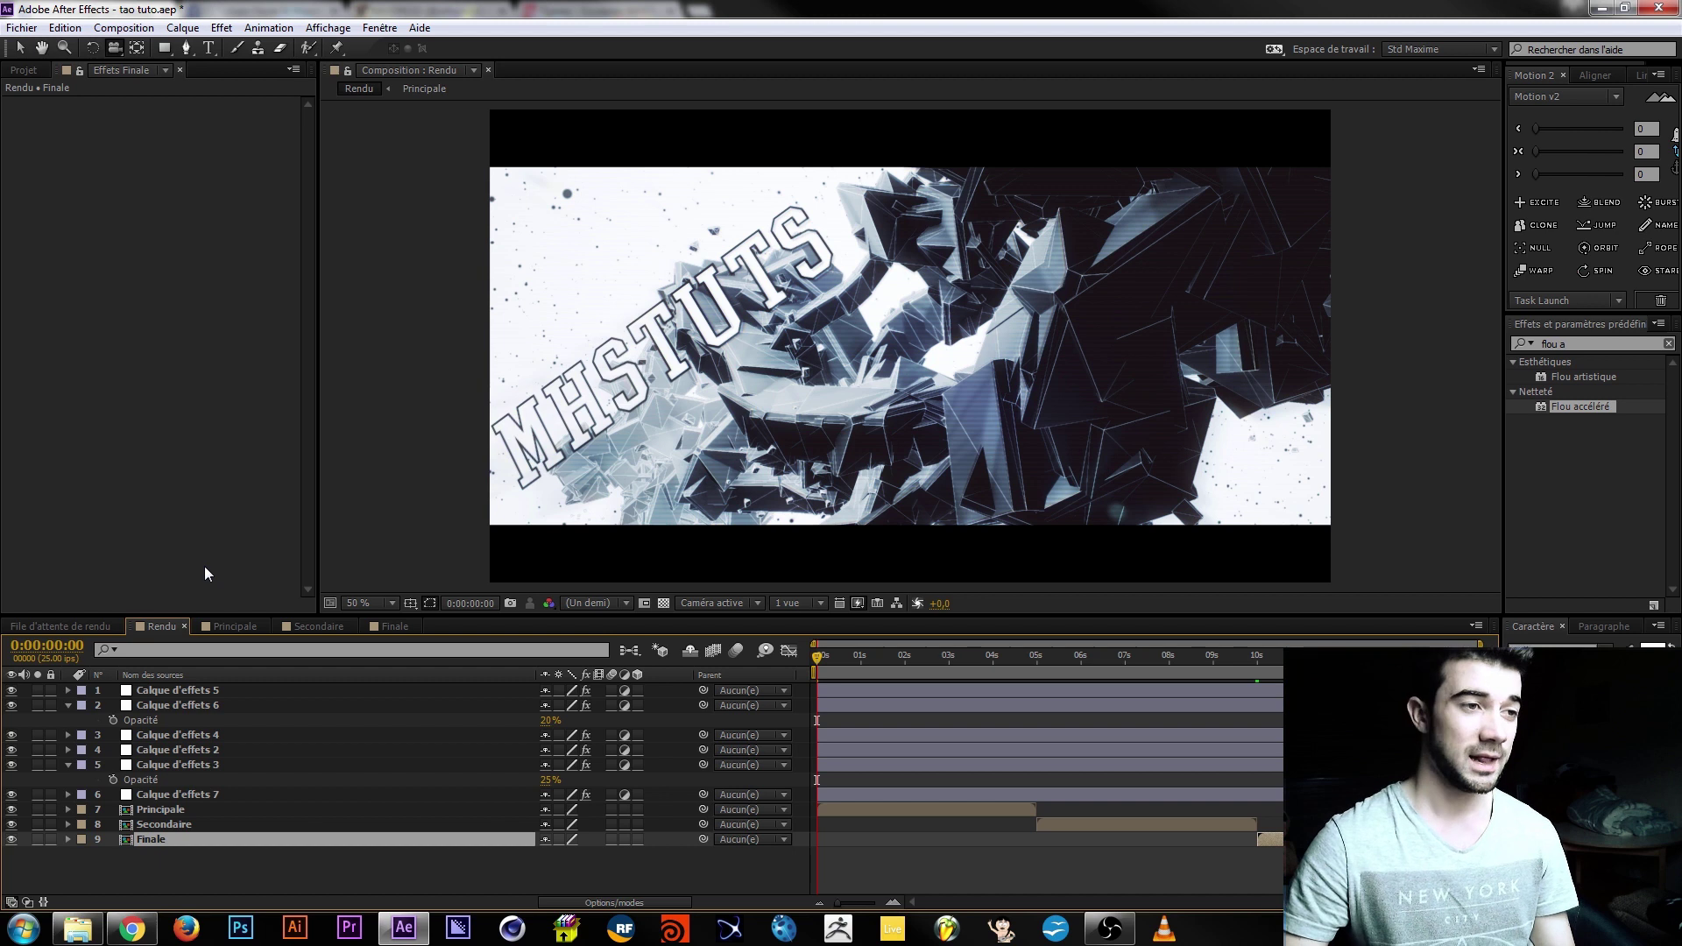
Apply Flou accéléré to Principale with edge pixels repeated and keyframe its Intensité at 25 on the first frame.
{"action": "left_click", "coordinate": [161, 810]}
{"action": "left_click", "coordinate": [1580, 343]}
{"action": "double_click", "coordinate": [1556, 412]}
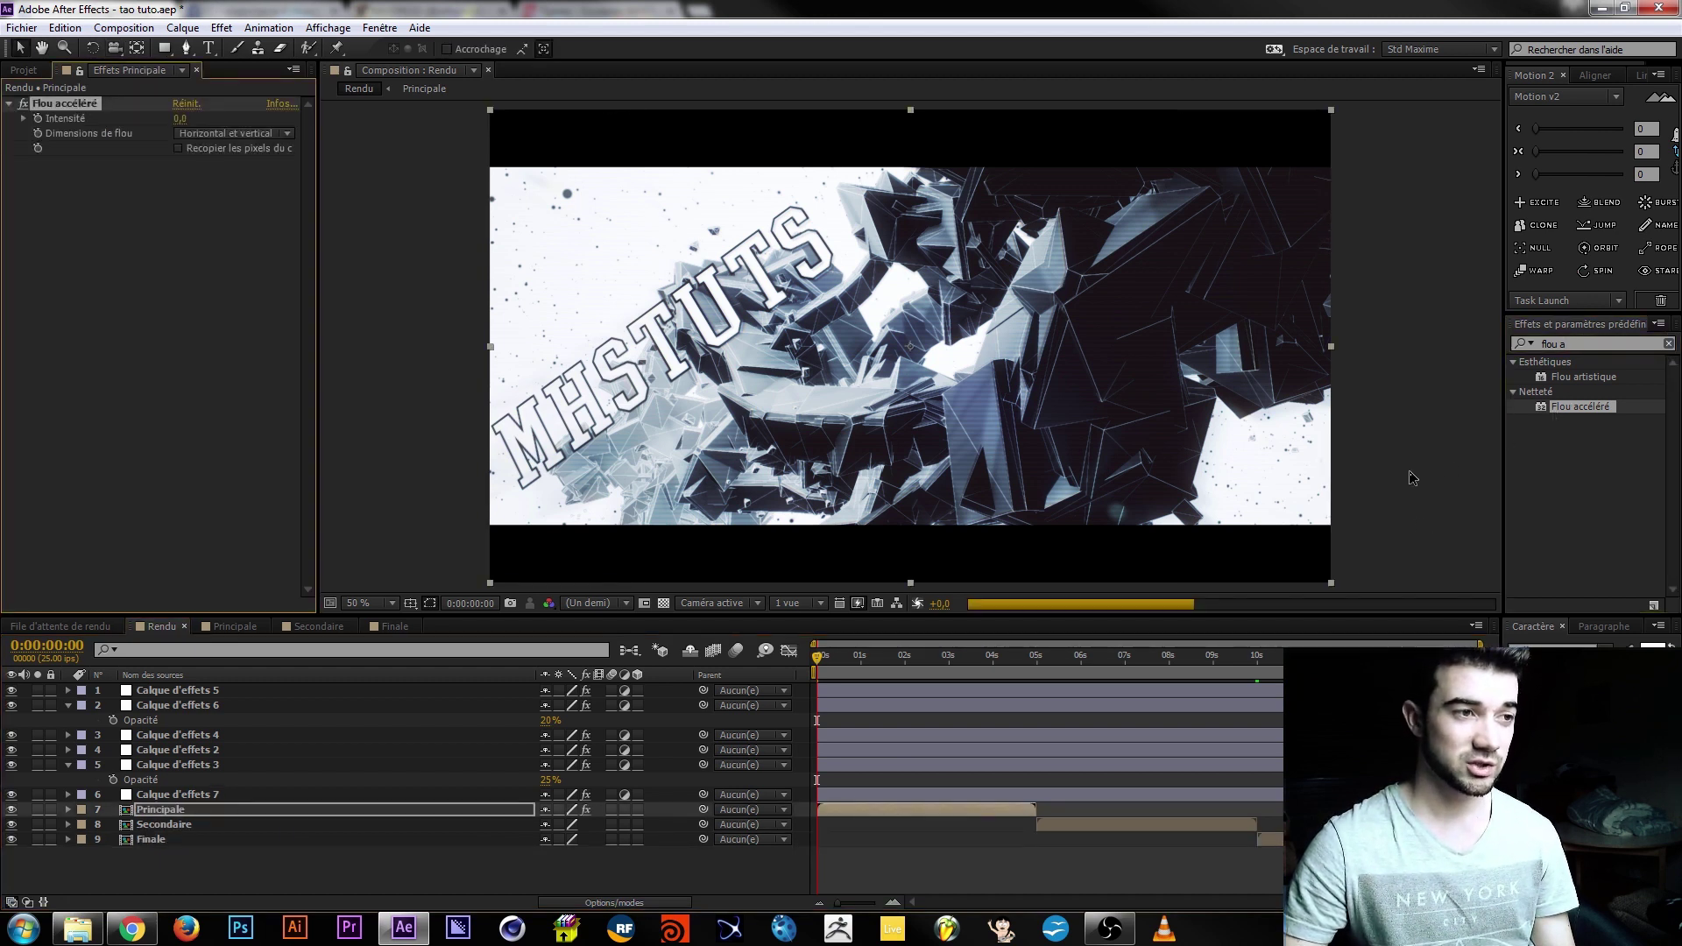
{"action": "left_click", "coordinate": [179, 149]}
{"action": "left_click", "coordinate": [179, 118]}
{"action": "type", "text": "25"}
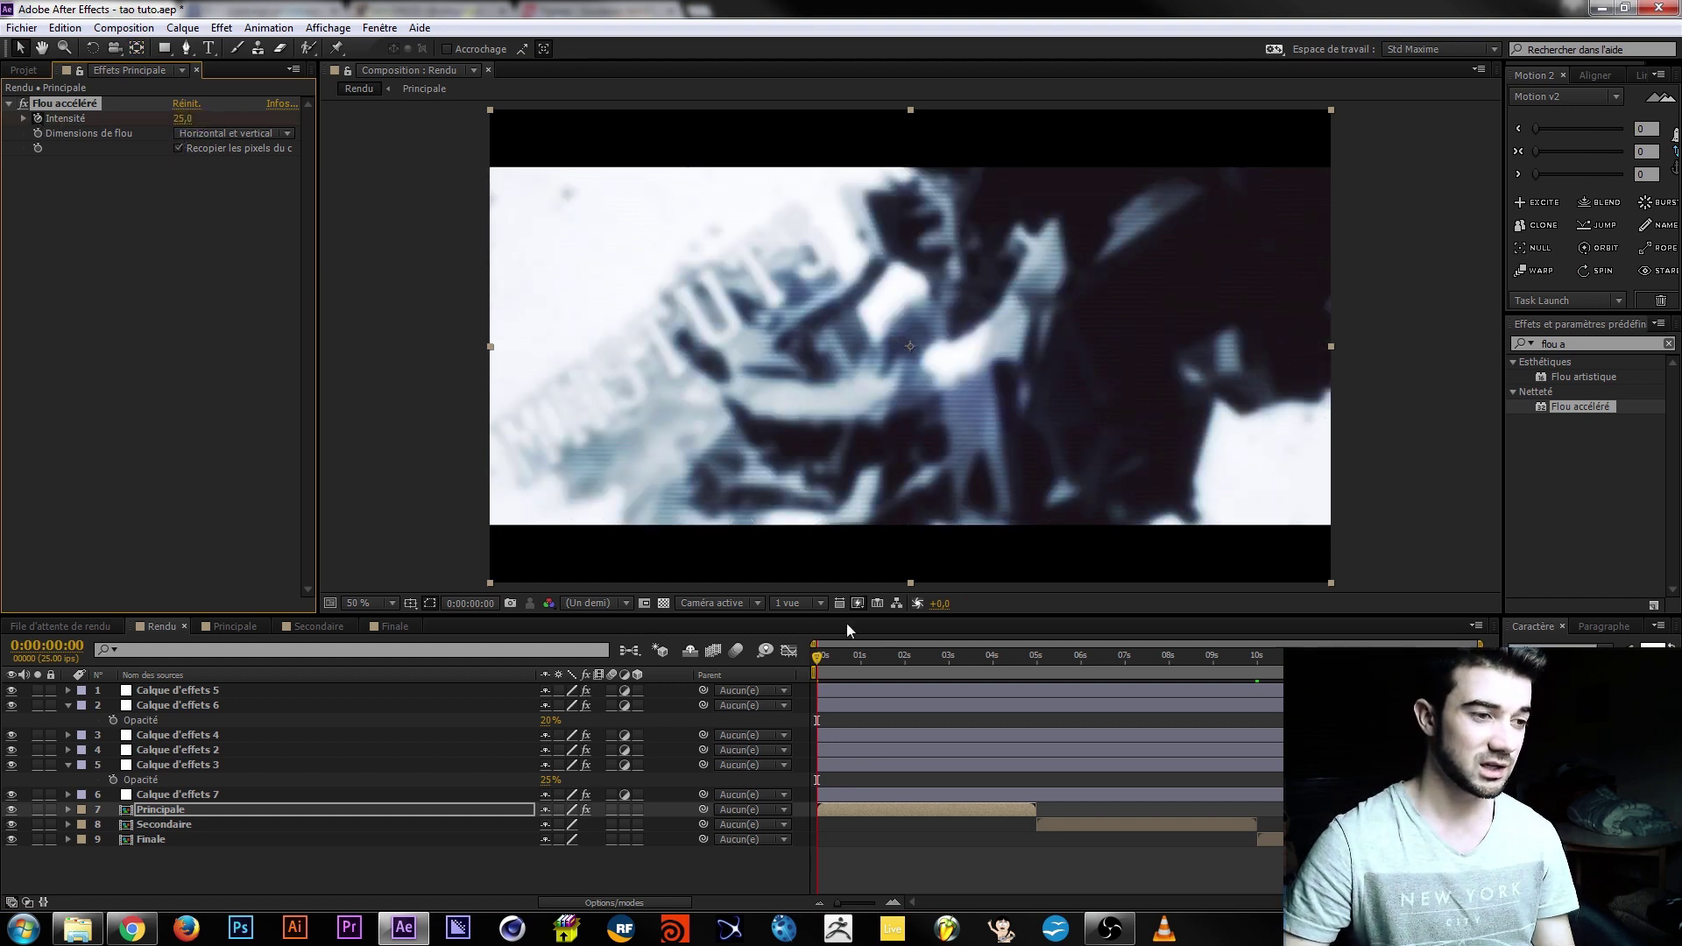
Keyframe the Flou accéléré Intensité of Principale at 0 at 0:00:00:24.
{"action": "left_click", "coordinate": [859, 662]}
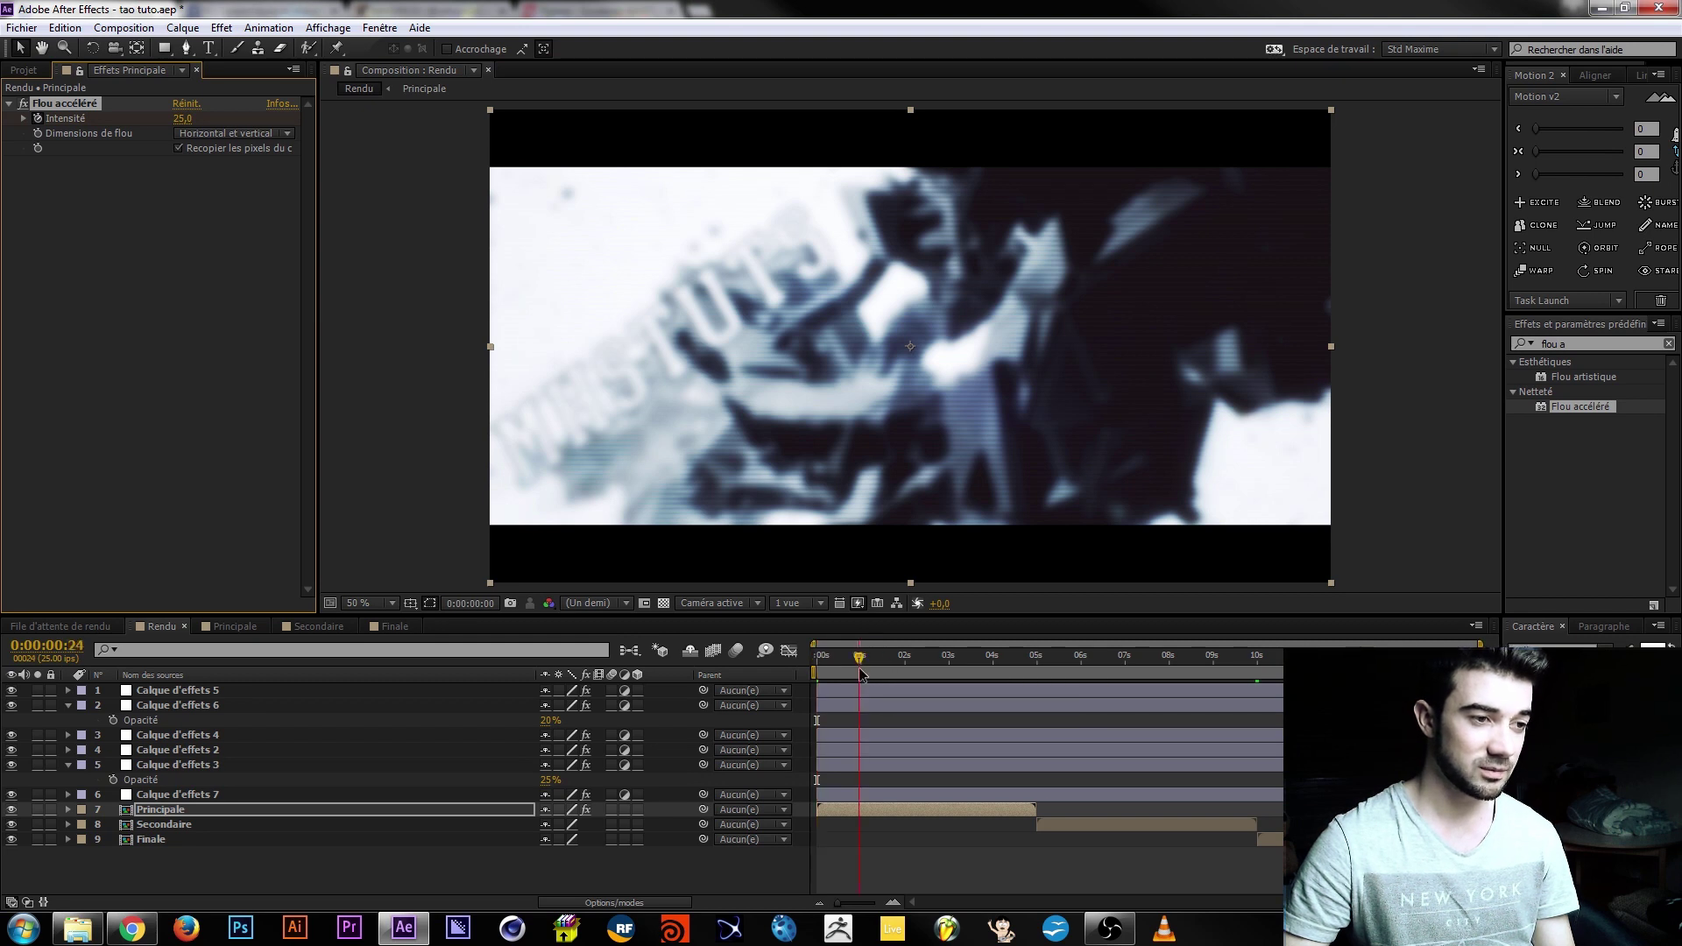
{"action": "left_click", "coordinate": [182, 118]}
{"action": "type", "text": "0"}
{"action": "key", "text": "Return"}
Set the preview resolution to Intégrale and preview the opening blur from Rendu's first frame.
{"action": "left_click_drag", "start_coordinate": [854, 673], "coordinate": [819, 664]}
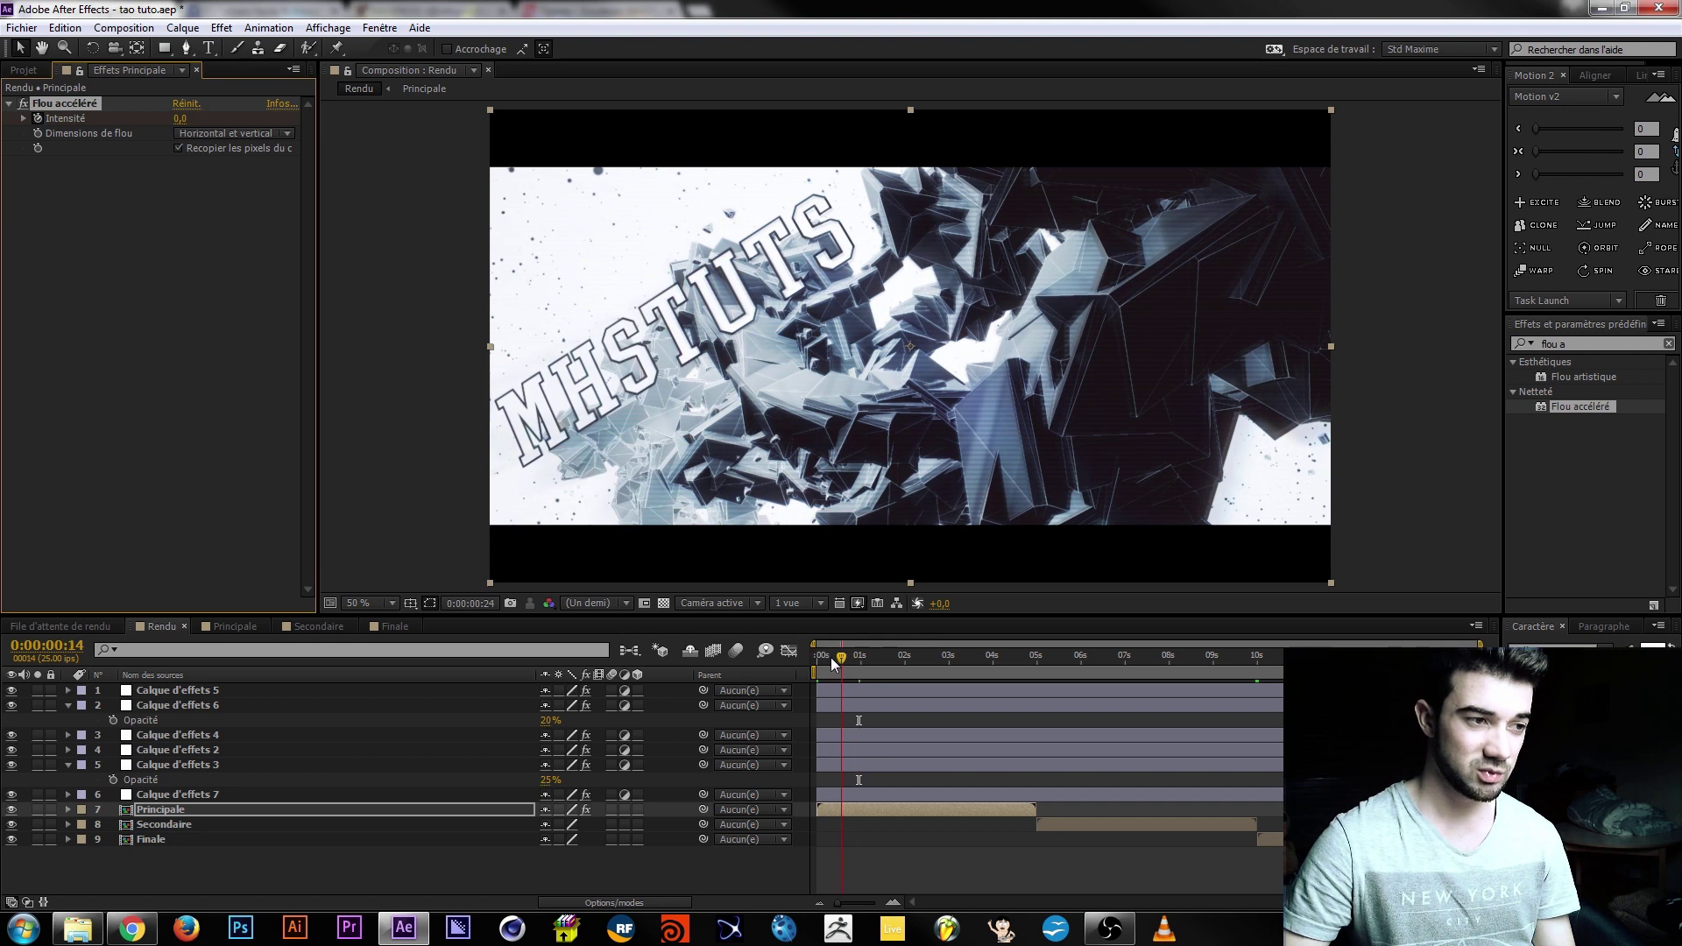
{"action": "left_click", "coordinate": [595, 603]}
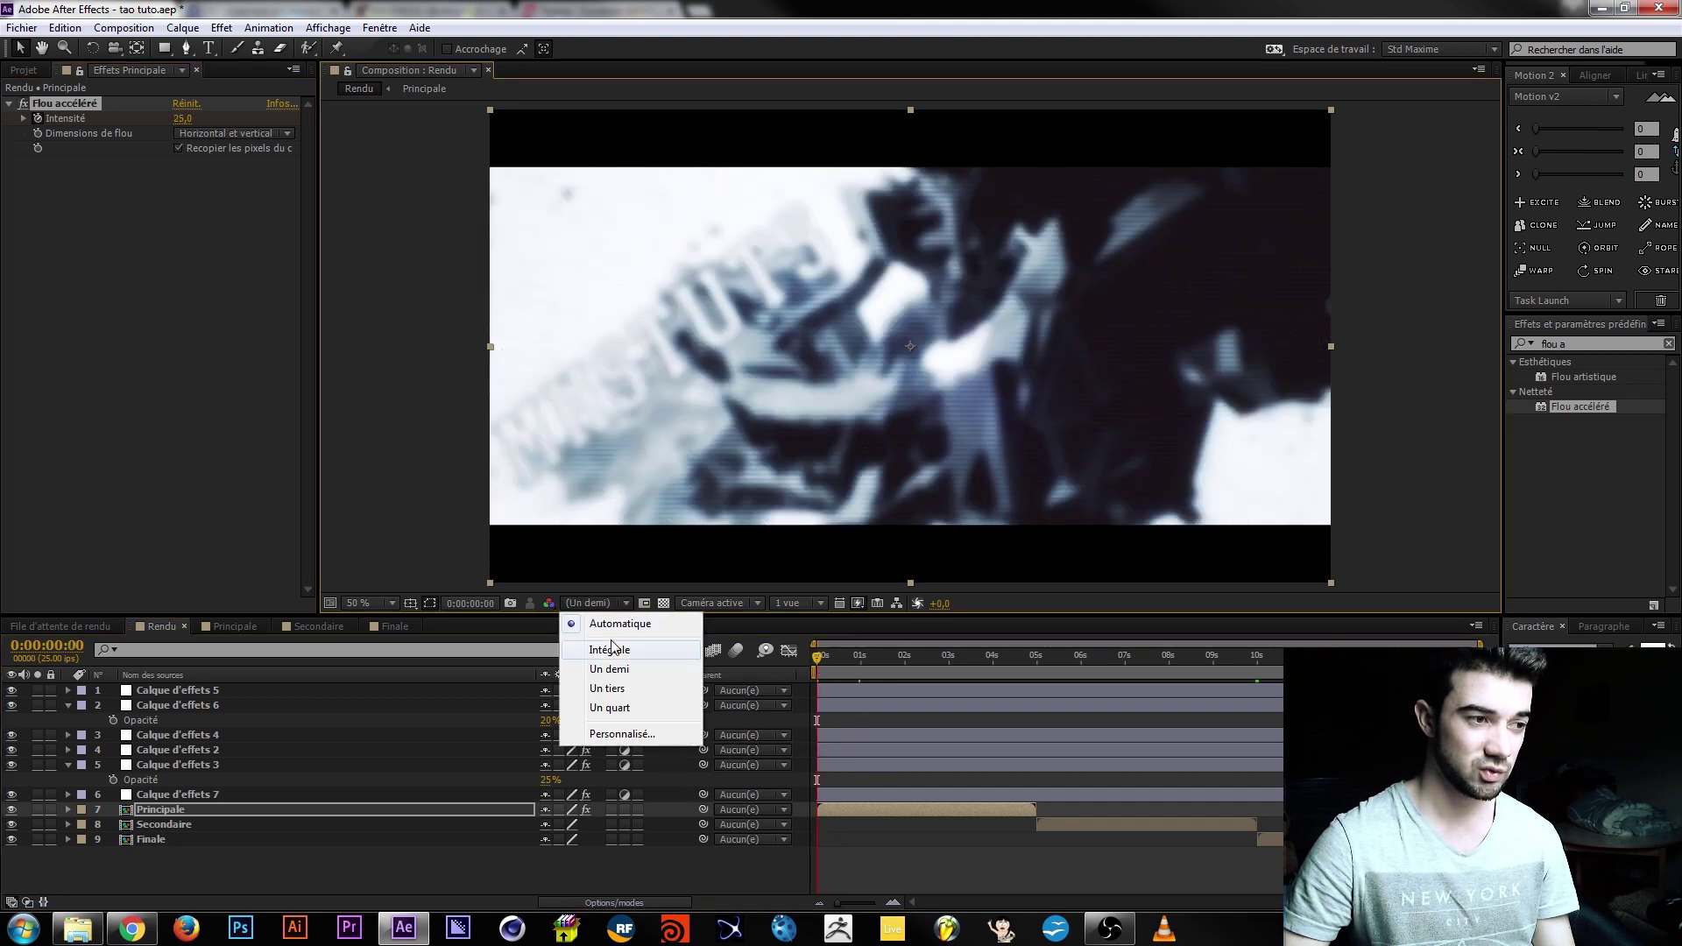
{"action": "left_click", "coordinate": [610, 649]}
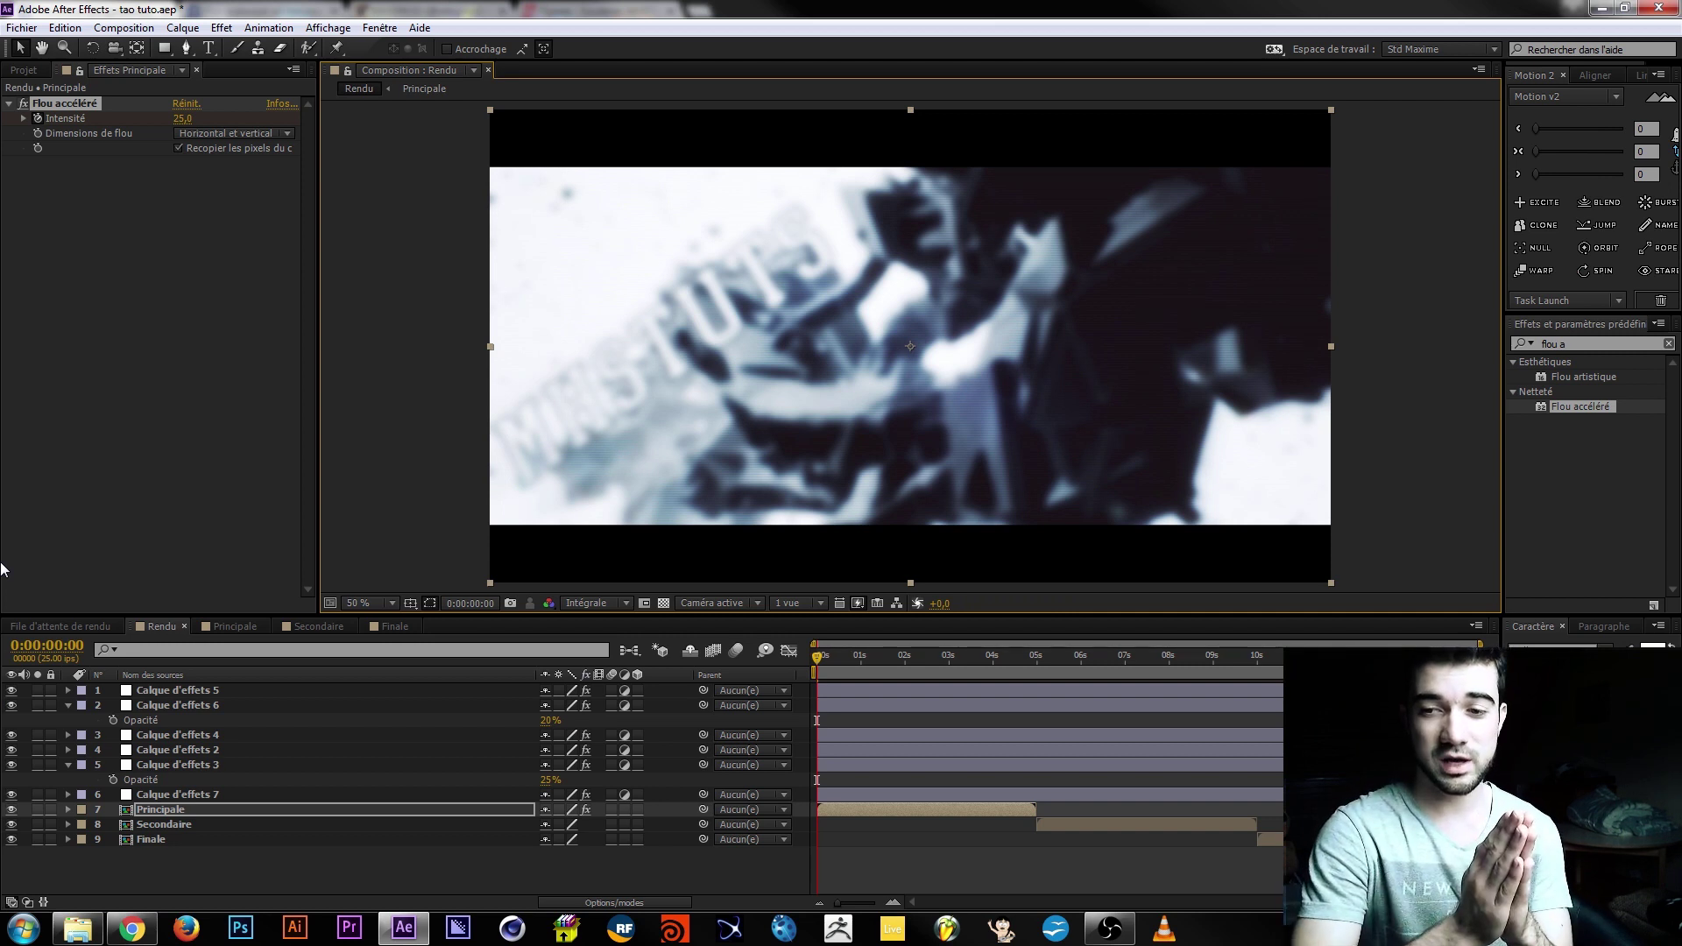
{"action": "key", "text": "space"}
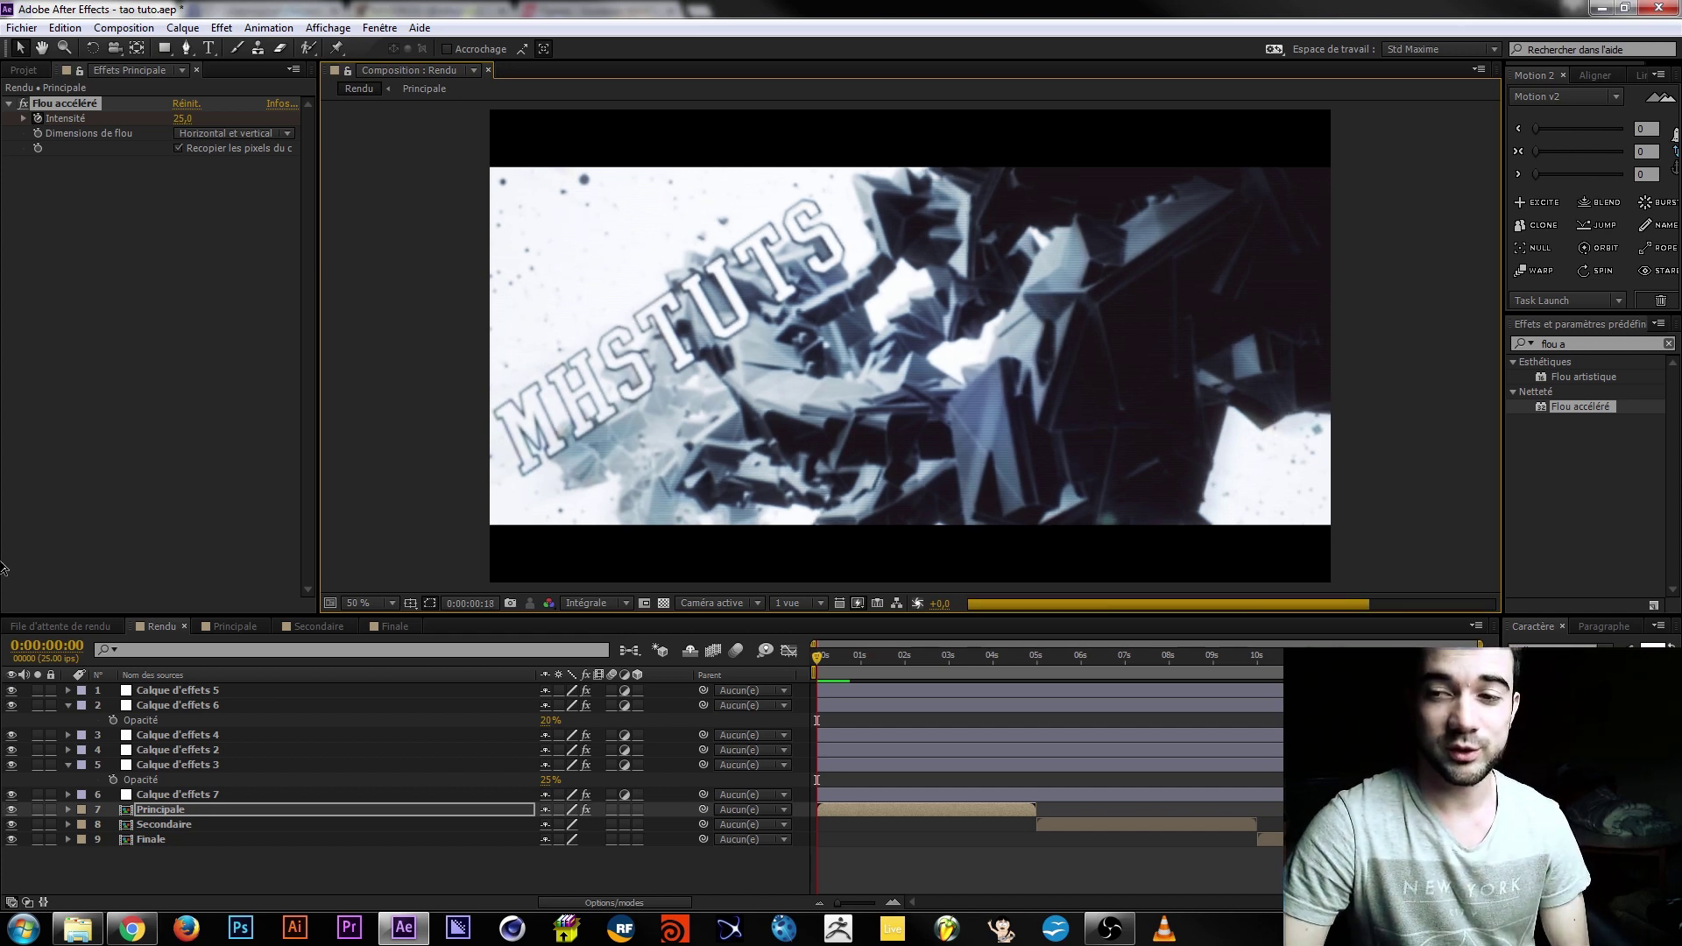
{"action": "key", "text": "space"}
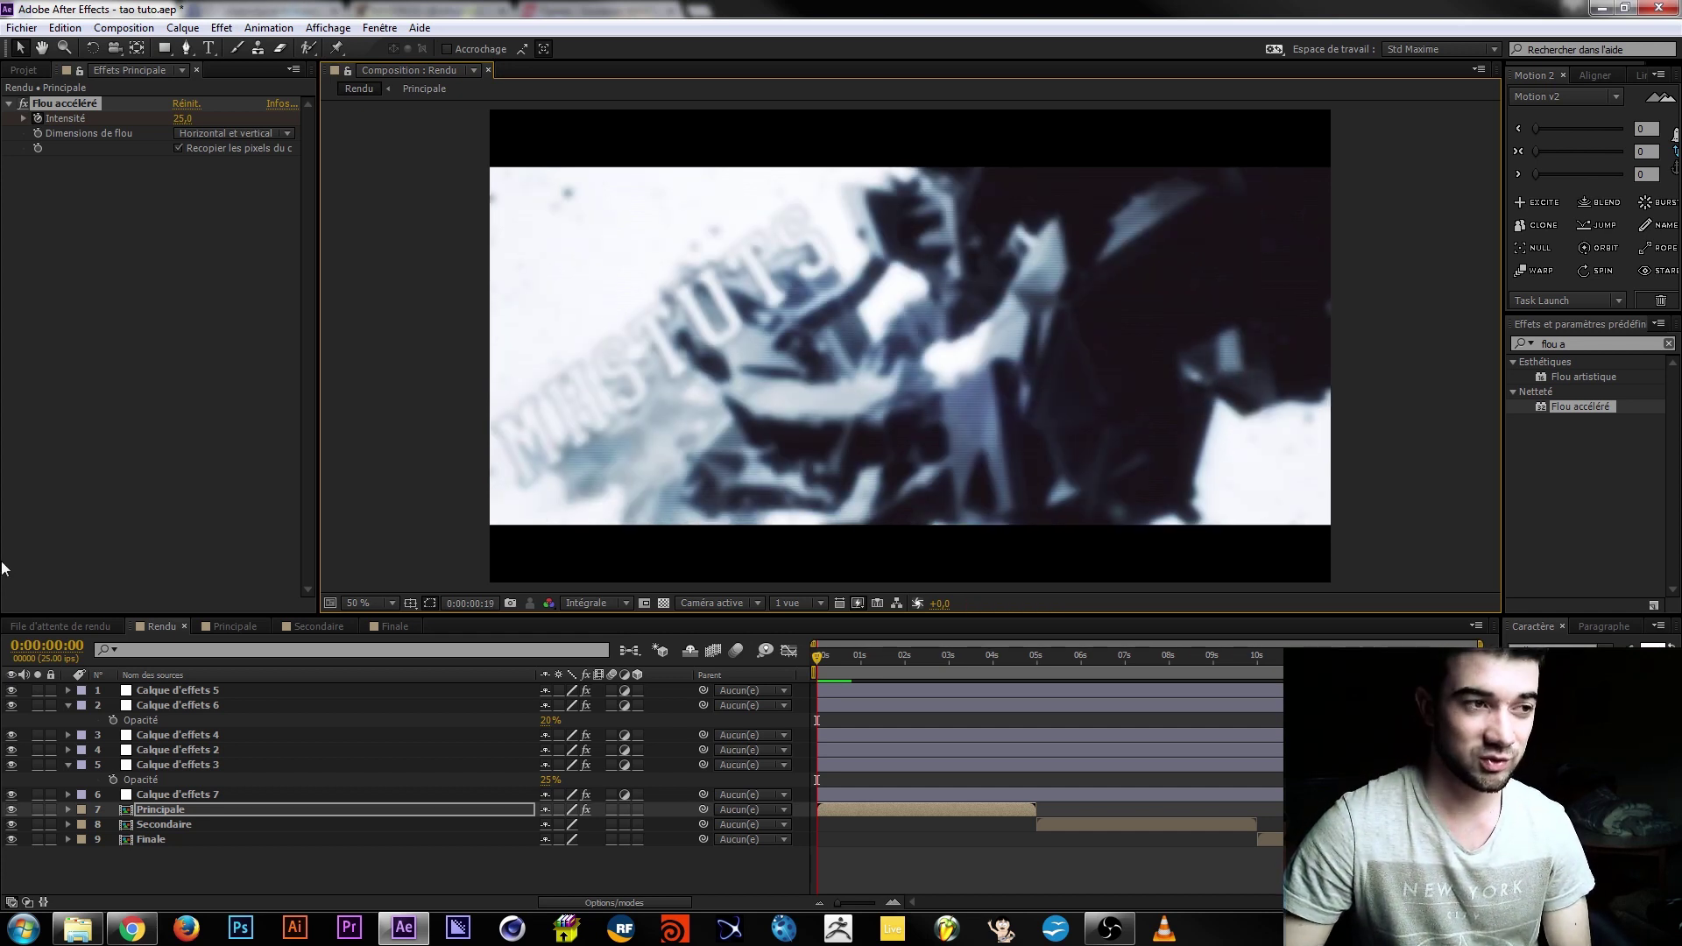
{"action": "key", "text": "space"}
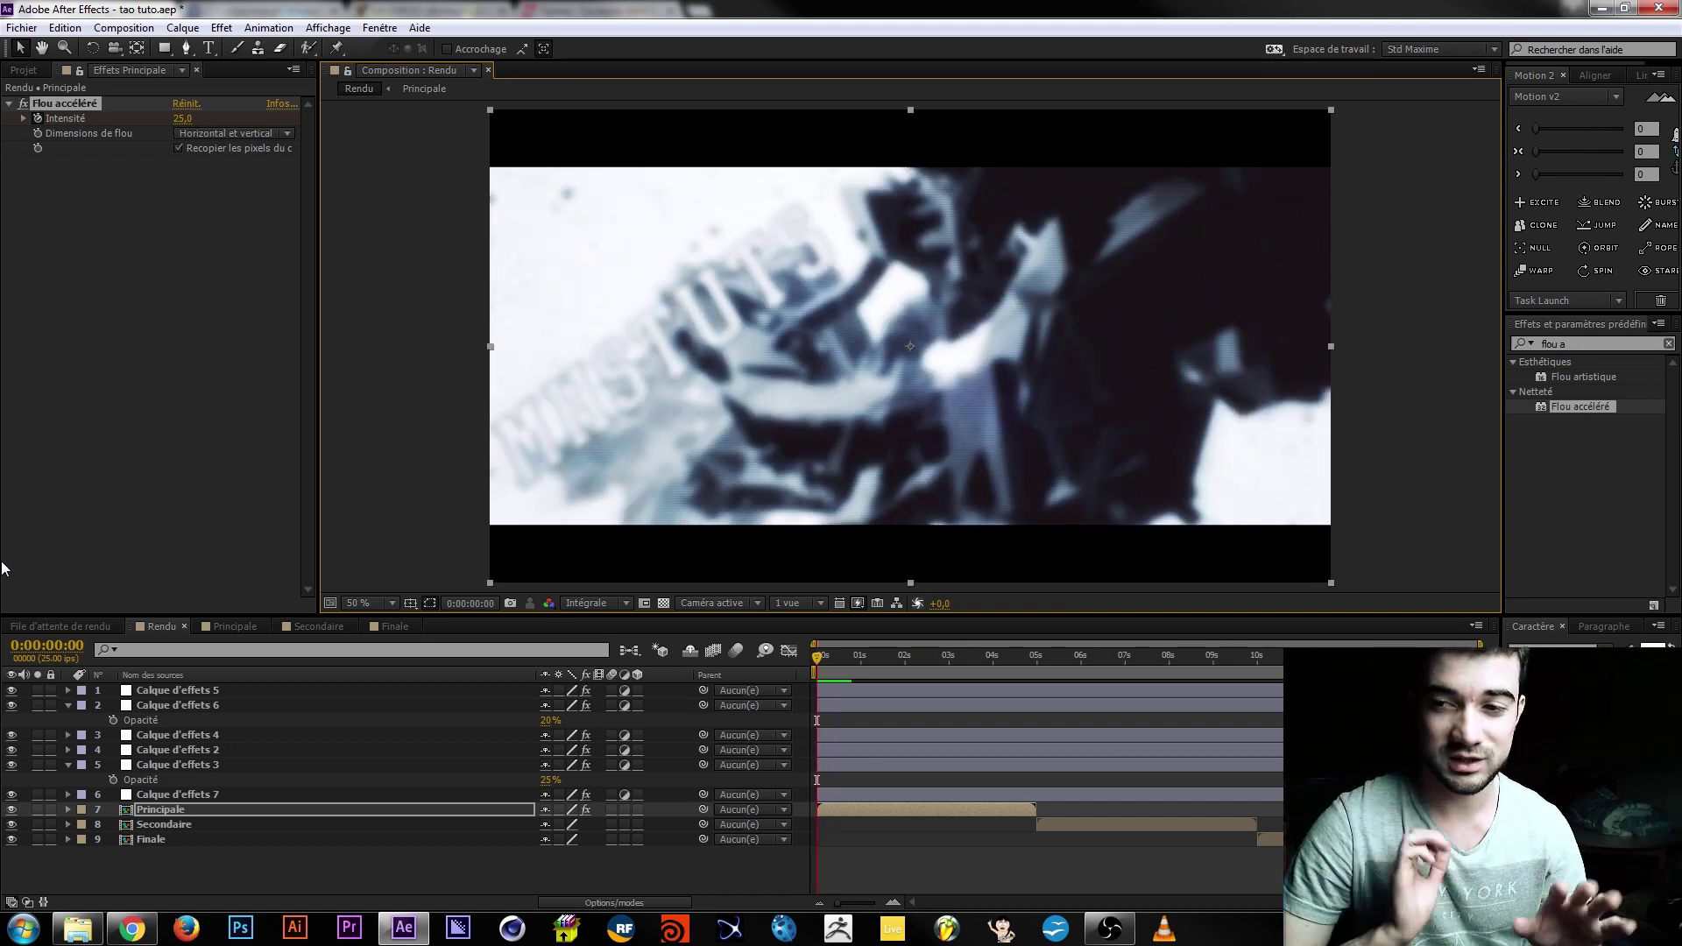
Go to about 0:00:04:21 in Rendu, just before Principale ends.
{"action": "left_click_drag", "start_coordinate": [1014, 661], "coordinate": [1030, 666]}
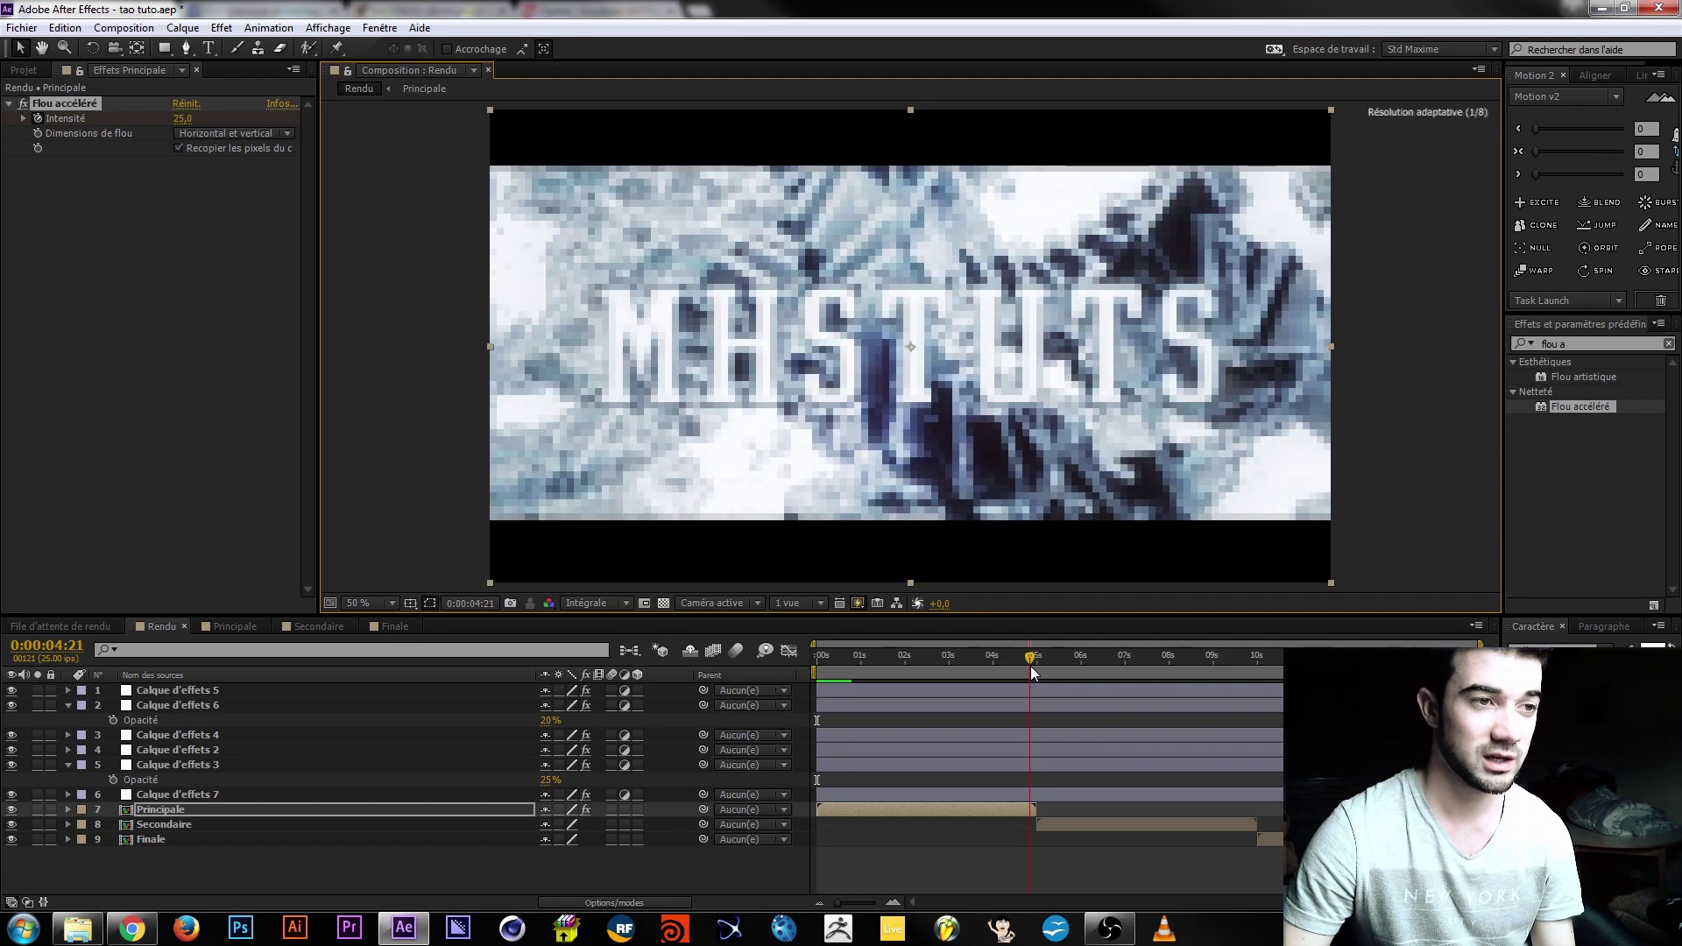